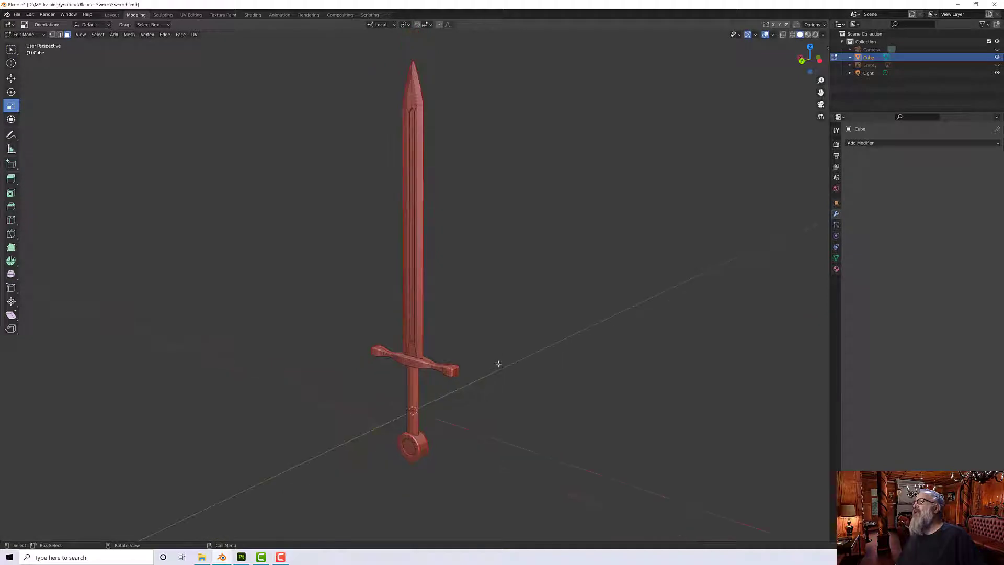
# Select the whole sword mesh and export it in Wavefront OBJ format, overwriting Sword_Low.obj in the Substance Painter Sword folder.
pyautogui.moveTo(330, 45); pyautogui.dragTo(527, 481)
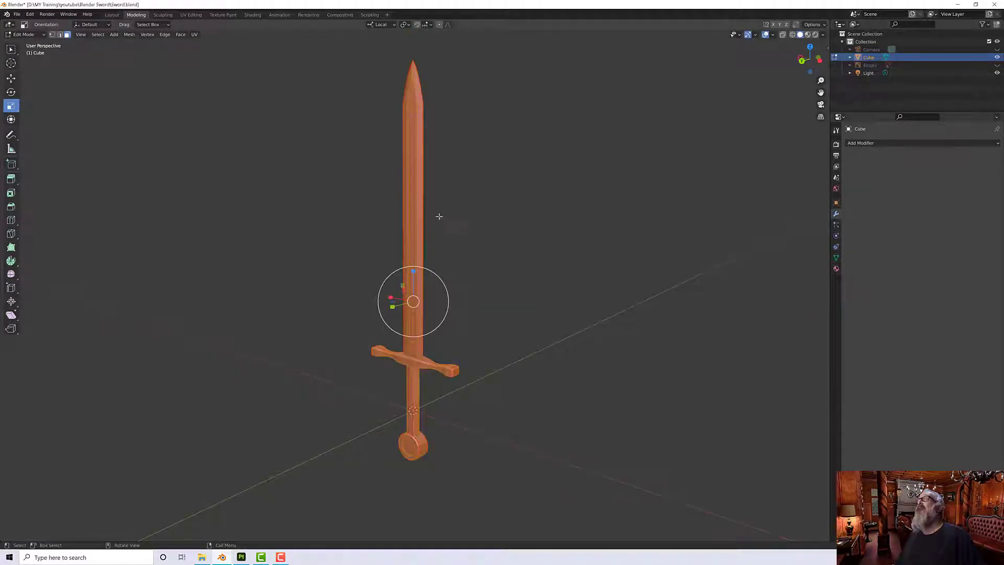
pyautogui.scroll(-1, 444, 183)
pyautogui.click(14, 17)
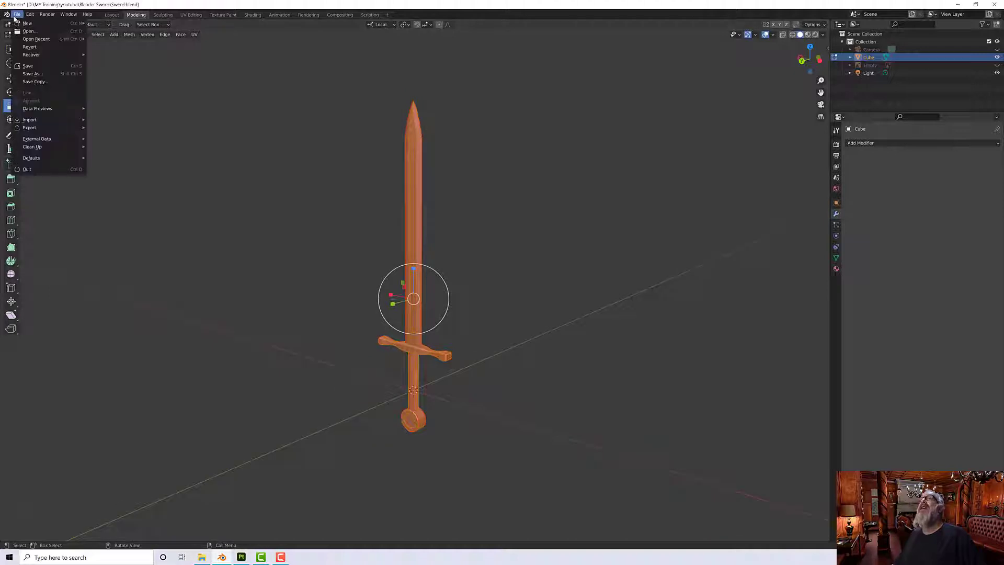
pyautogui.moveTo(38, 130)
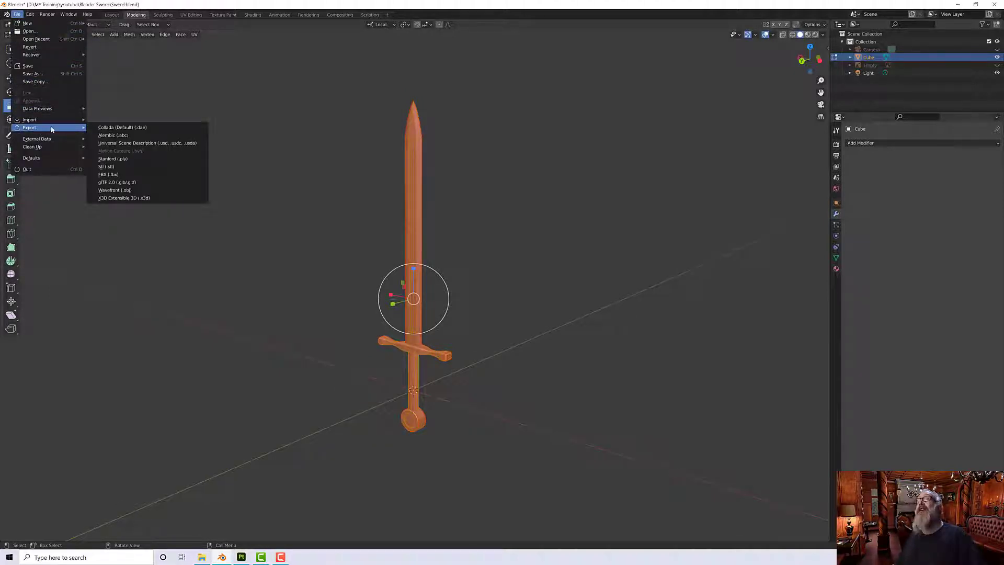
pyautogui.click(118, 189)
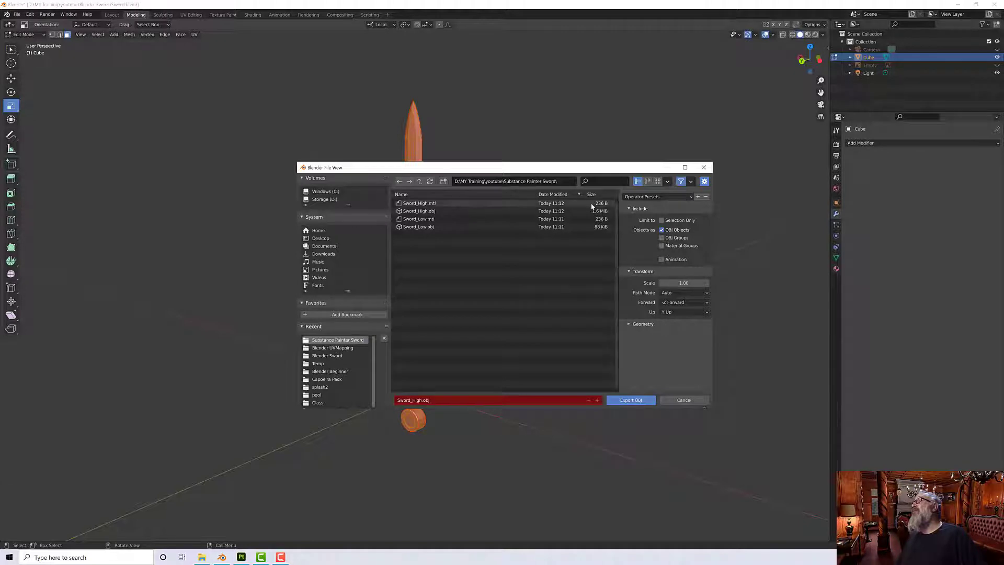
pyautogui.click(418, 229)
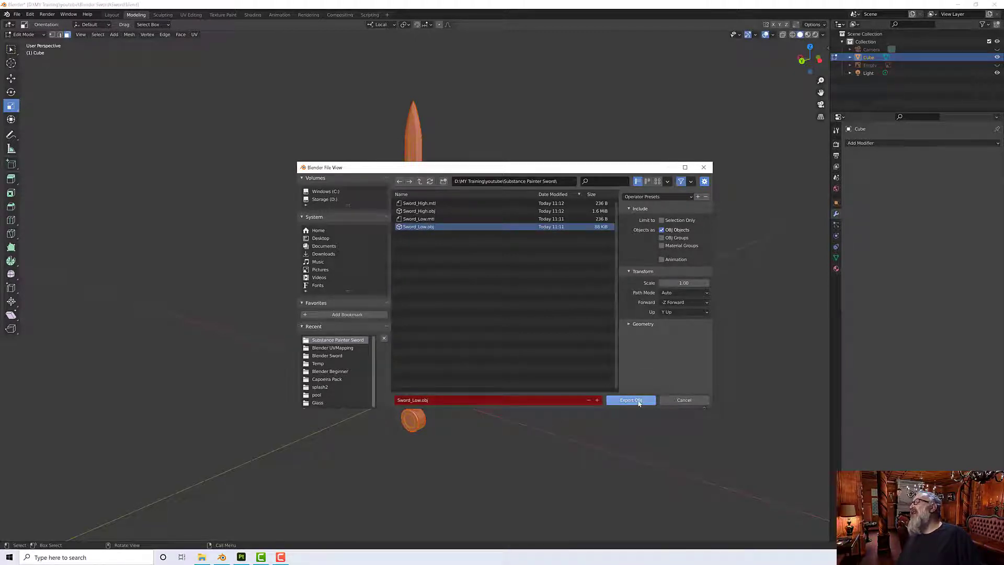
pyautogui.click(631, 400)
# Add a Subdivision Surface modifier to the sword with its viewport level set to 2.
pyautogui.moveTo(463, 294); pyautogui.dragTo(516, 311, button='middle')
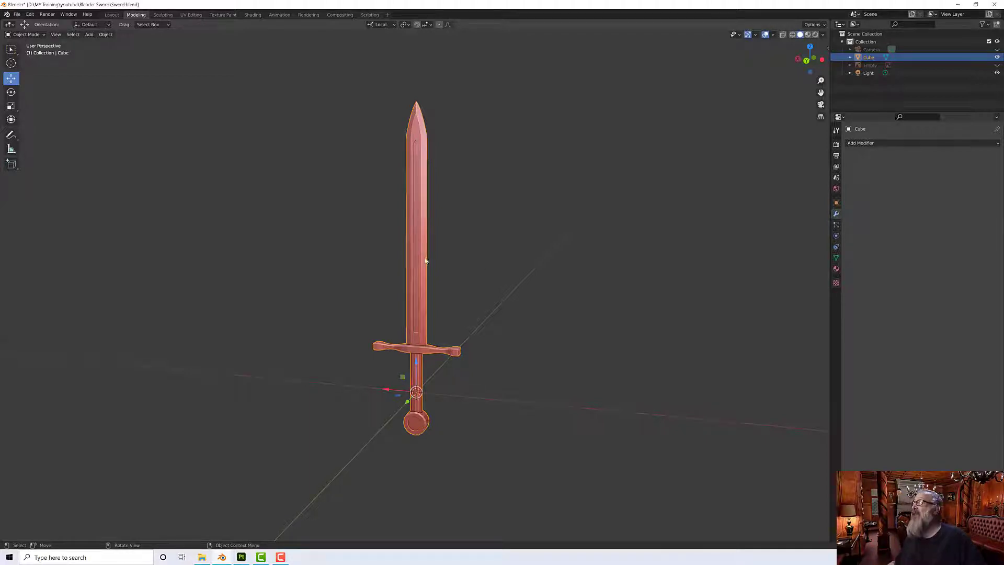
pyautogui.click(876, 144)
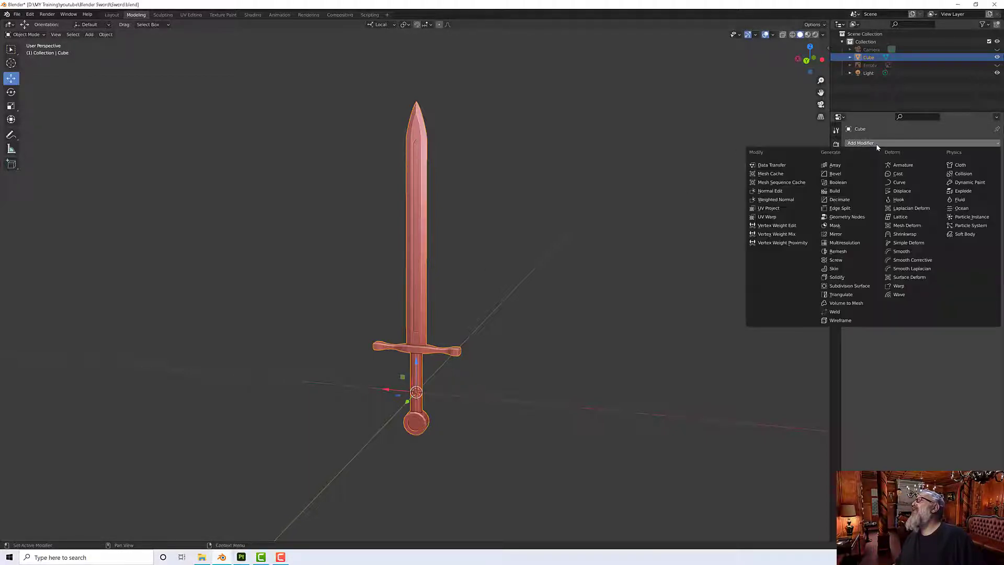
pyautogui.click(849, 287)
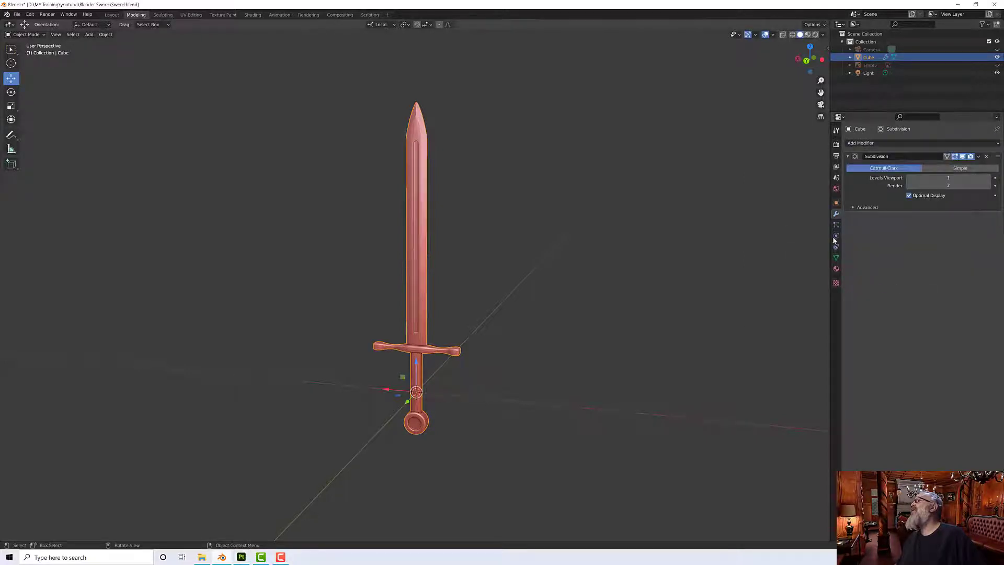
pyautogui.click(947, 178)
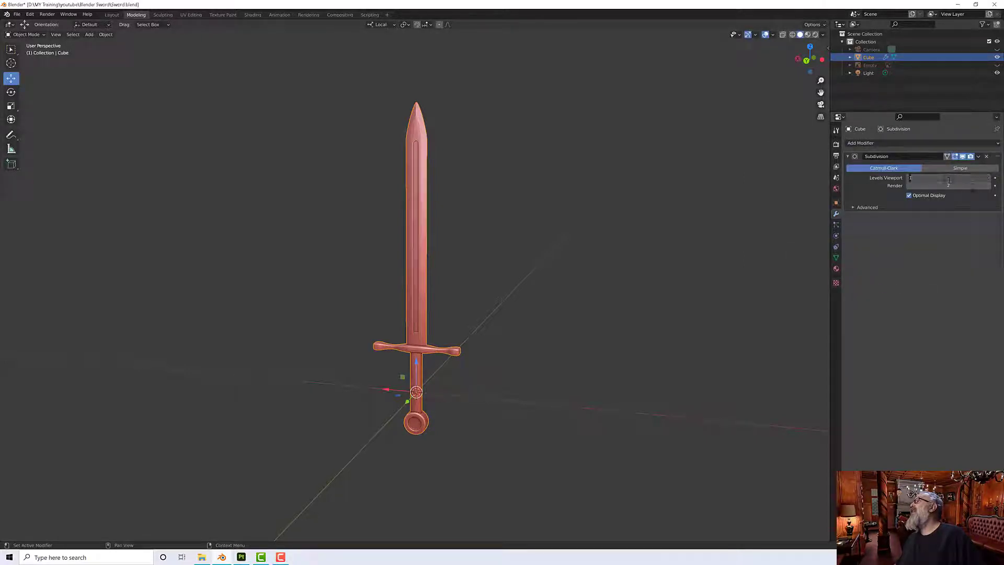
pyautogui.write('2')
pyautogui.press('Return')
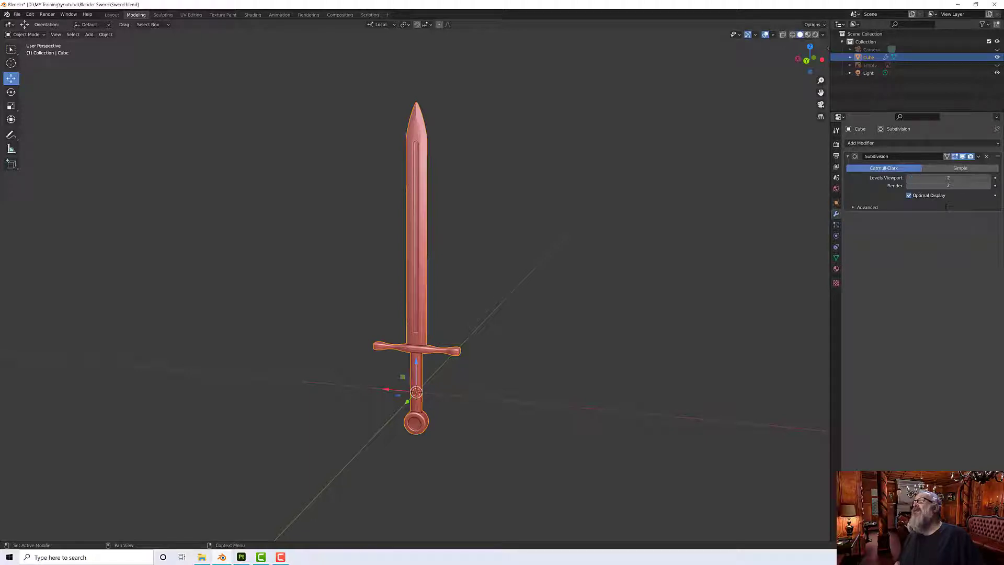
# Check the smoothed blade and guard, and apply the Subdivision modifier to the sword.
pyautogui.scroll(5, 463, 153)
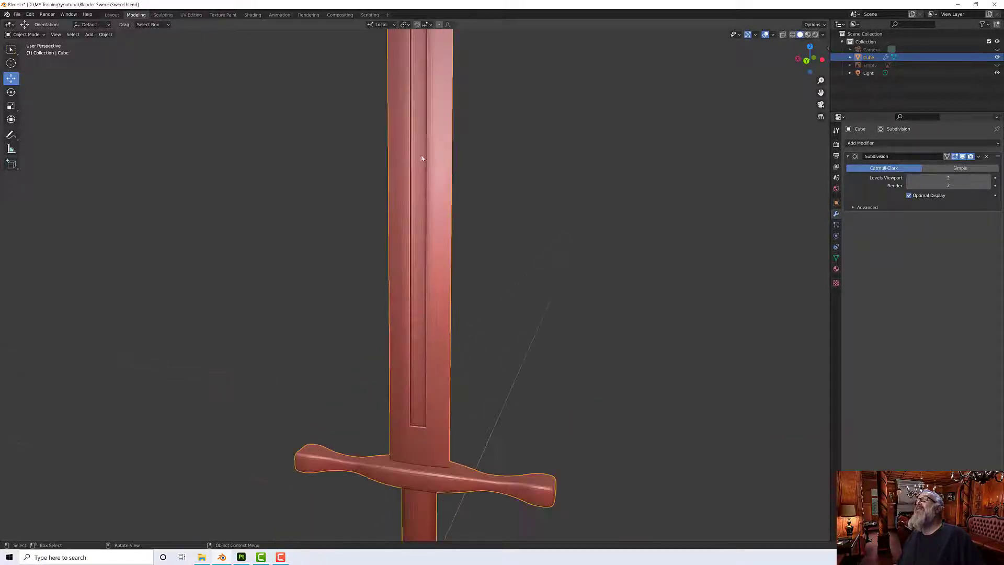
pyautogui.moveTo(462, 152); pyautogui.dragTo(673, 186, button='middle')
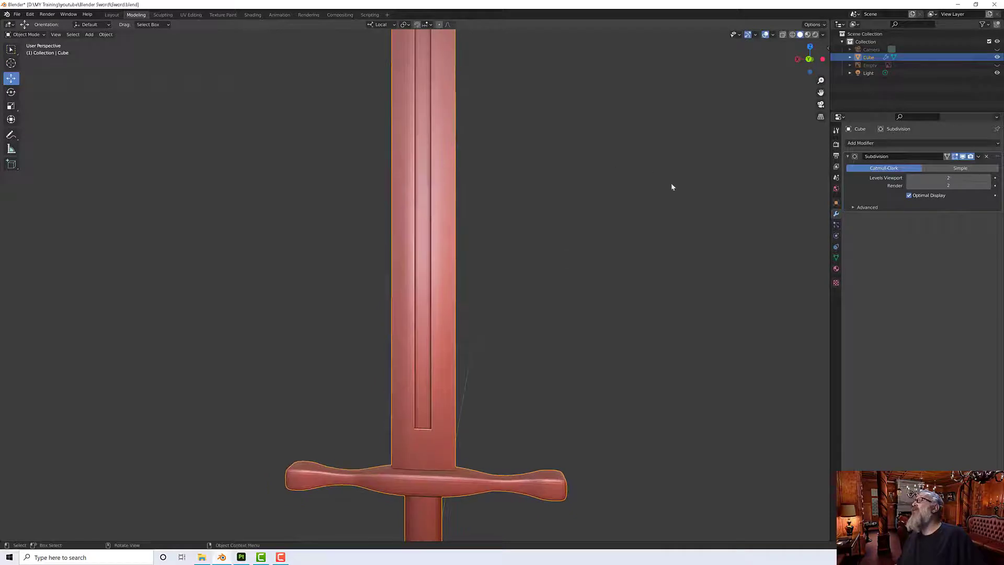
pyautogui.moveTo(439, 214); pyautogui.dragTo(444, 224, button='middle')
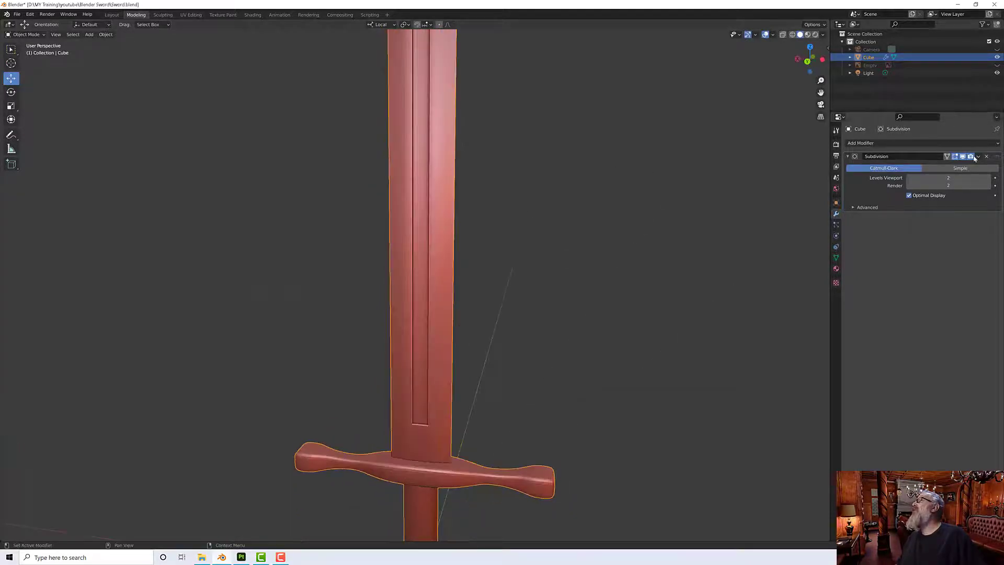
pyautogui.click(977, 156)
pyautogui.click(963, 167)
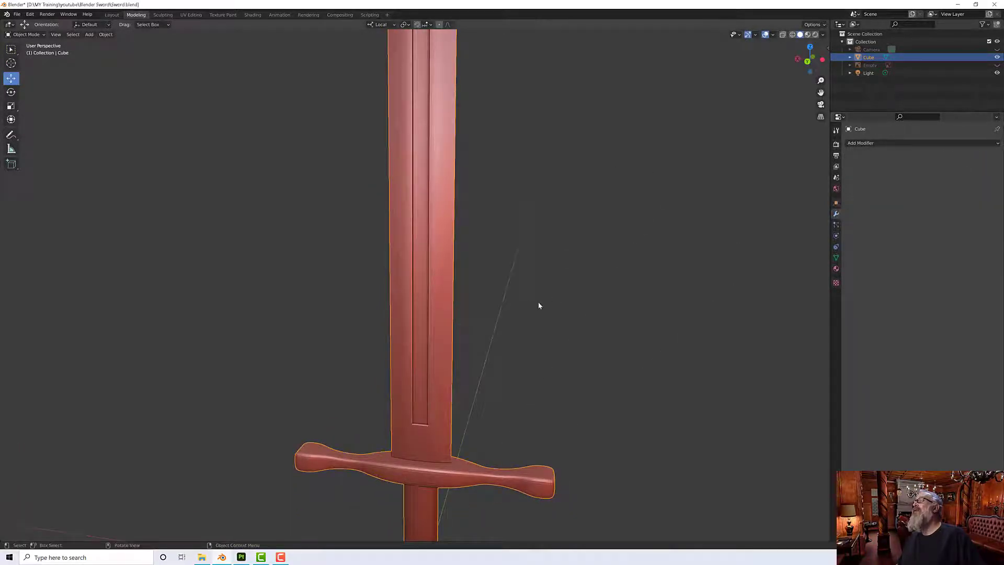
# Export the subdivided sword in Wavefront OBJ format, overwriting Sword_High.obj in the Substance Painter Sword folder.
pyautogui.scroll(3, 494, 305)
pyautogui.scroll(-6, 484, 305)
pyautogui.moveTo(489, 274)
pyautogui.mouseDown(button='middle')
pyautogui.moveTo(506, 269)
pyautogui.moveTo(478, 280)
pyautogui.mouseUp(button='middle')
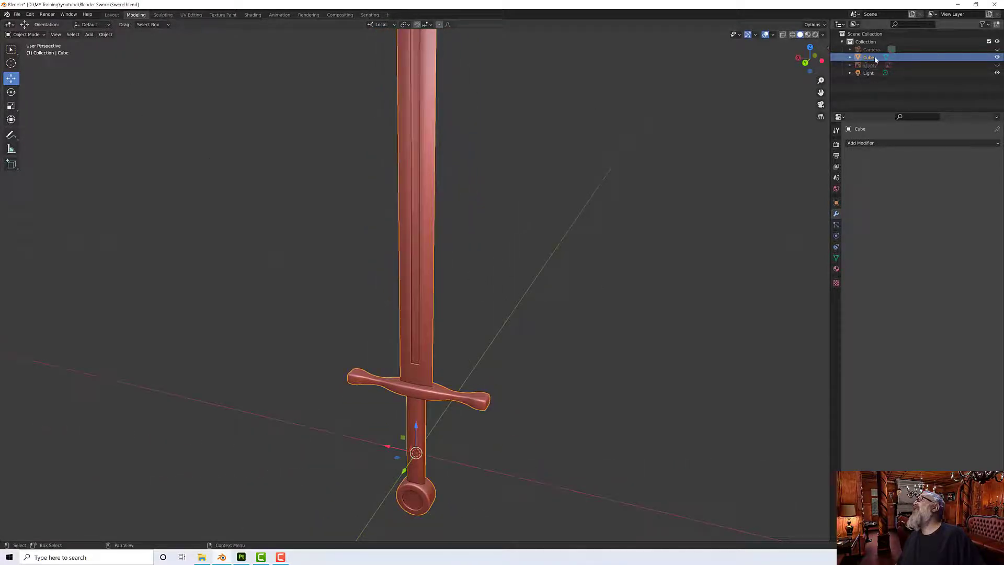
pyautogui.click(17, 14)
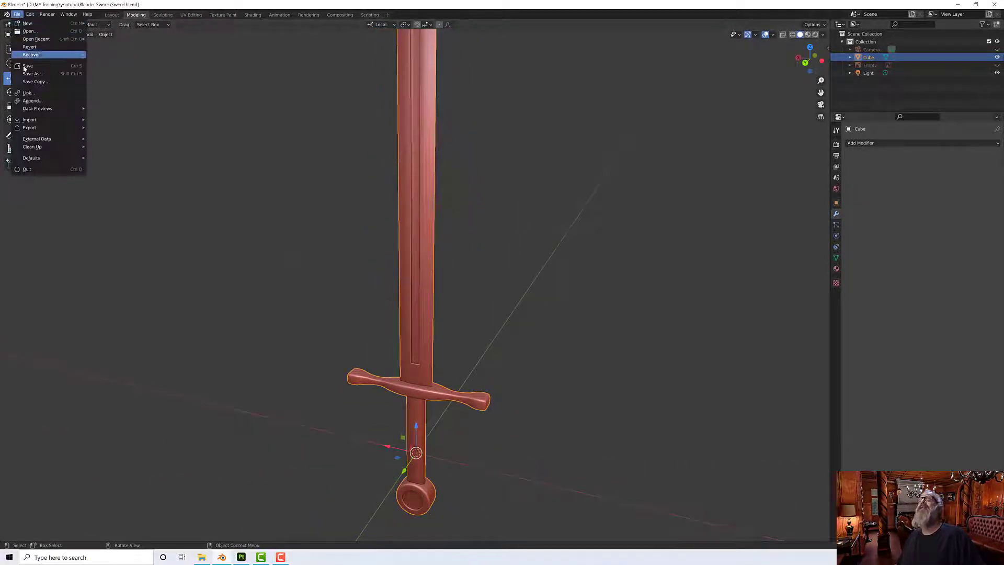
pyautogui.moveTo(42, 128)
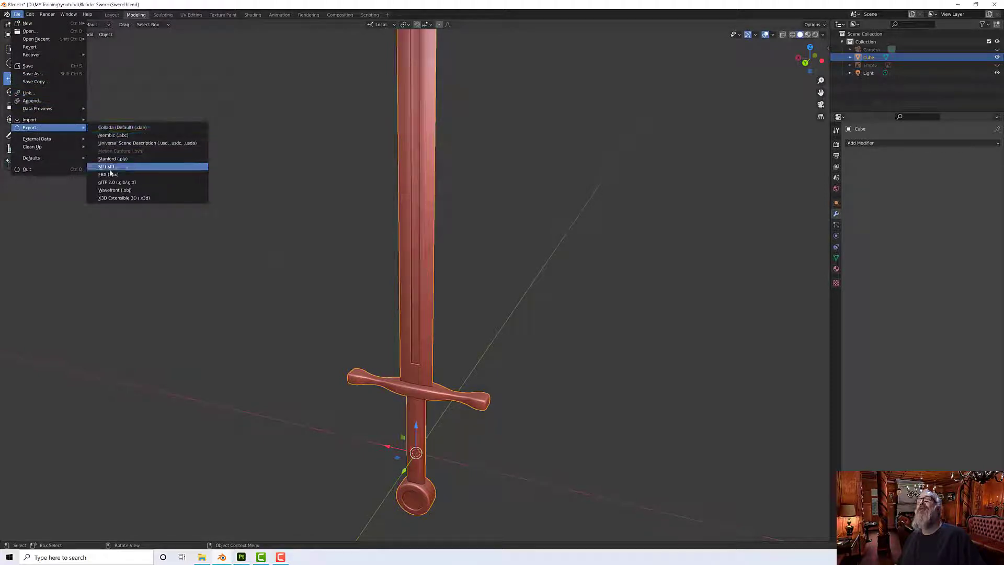
pyautogui.click(111, 191)
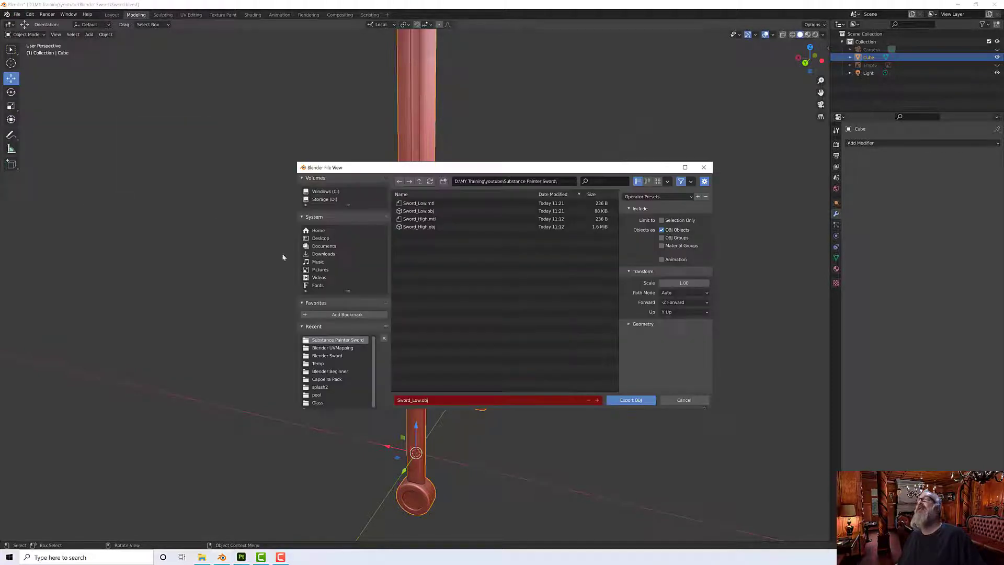
pyautogui.click(411, 228)
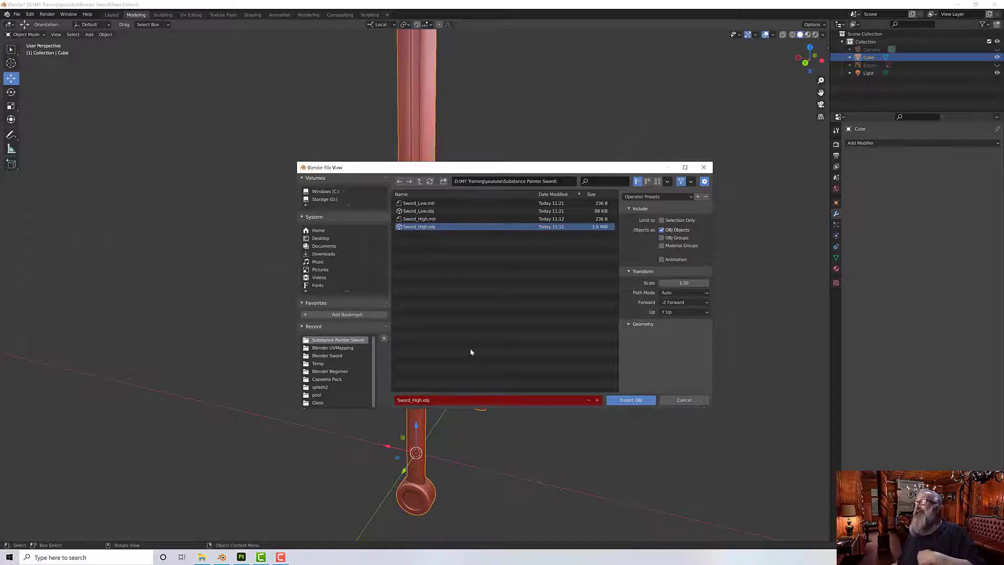
pyautogui.click(636, 401)
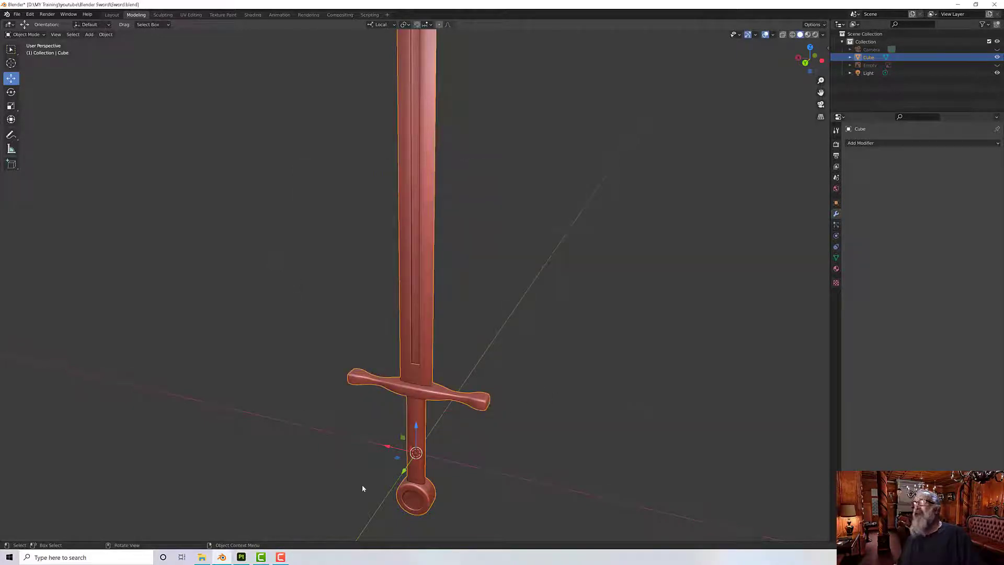
# Switch to Adobe Substance 3D Painter and dismiss its welcome window.
pyautogui.click(260, 557)
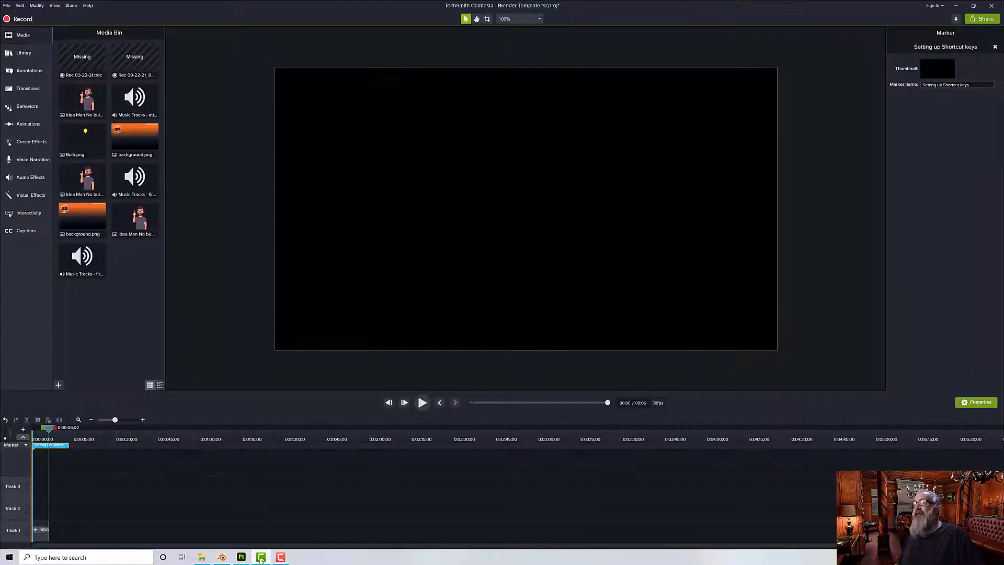
pyautogui.click(261, 558)
pyautogui.click(241, 557)
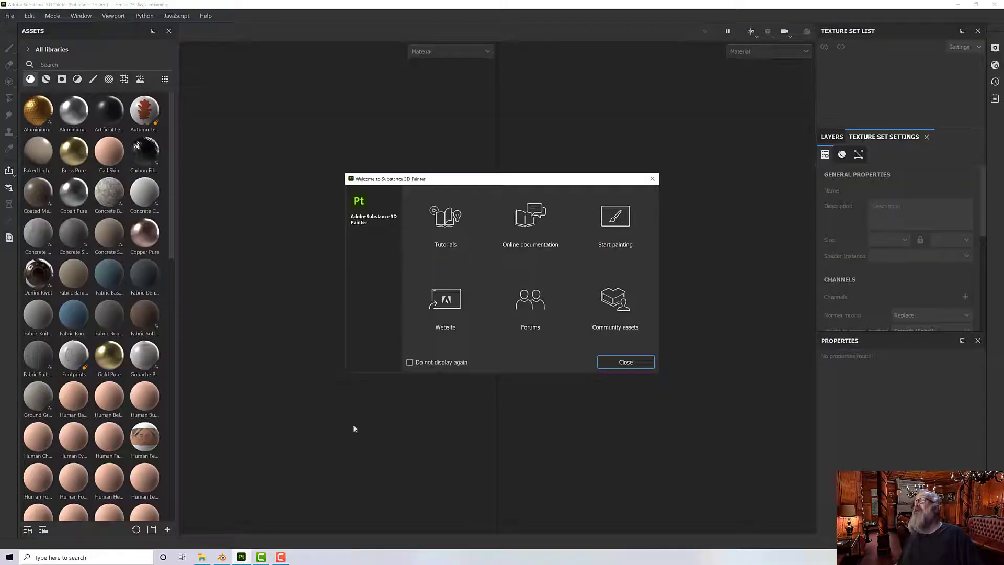
pyautogui.click(613, 368)
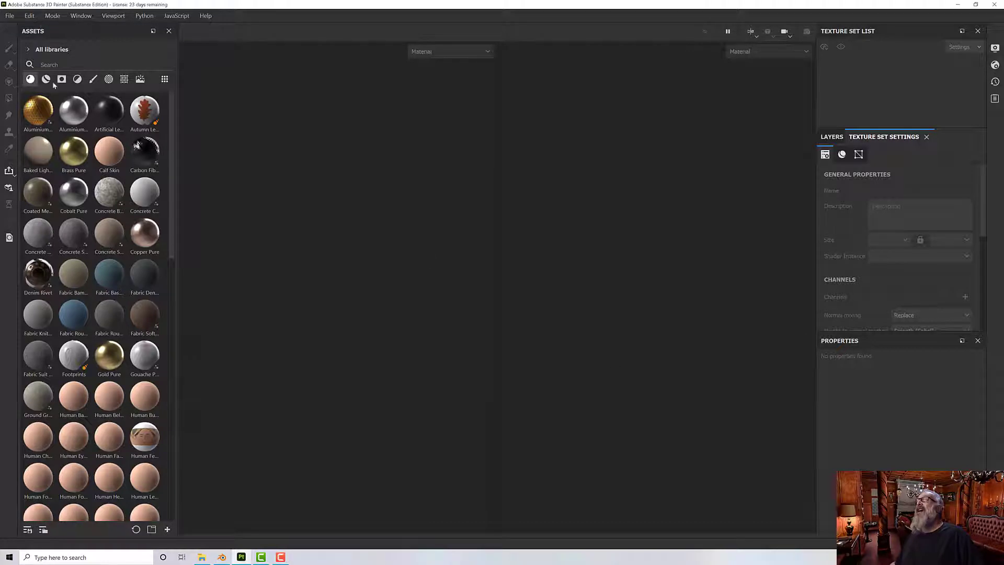
# Create a new project from the Sword_Low.obj mesh with a document resolution of 4096.
pyautogui.click(9, 18)
pyautogui.click(19, 29)
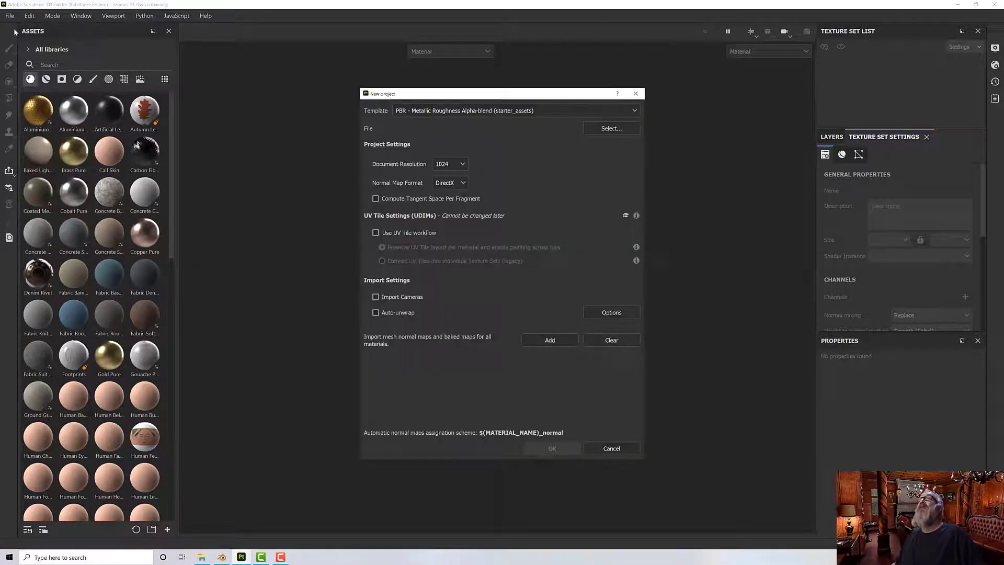
pyautogui.click(445, 166)
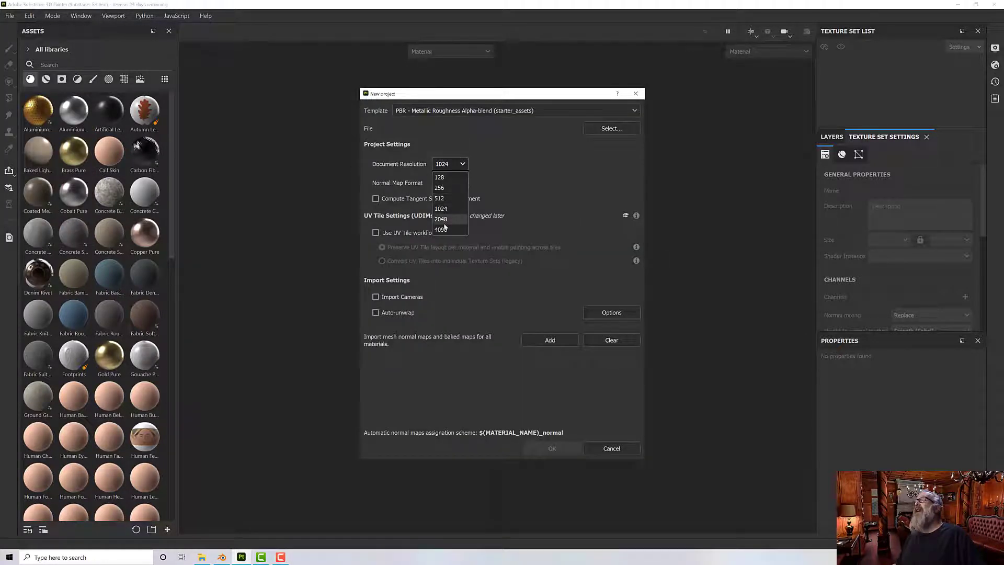
pyautogui.click(444, 227)
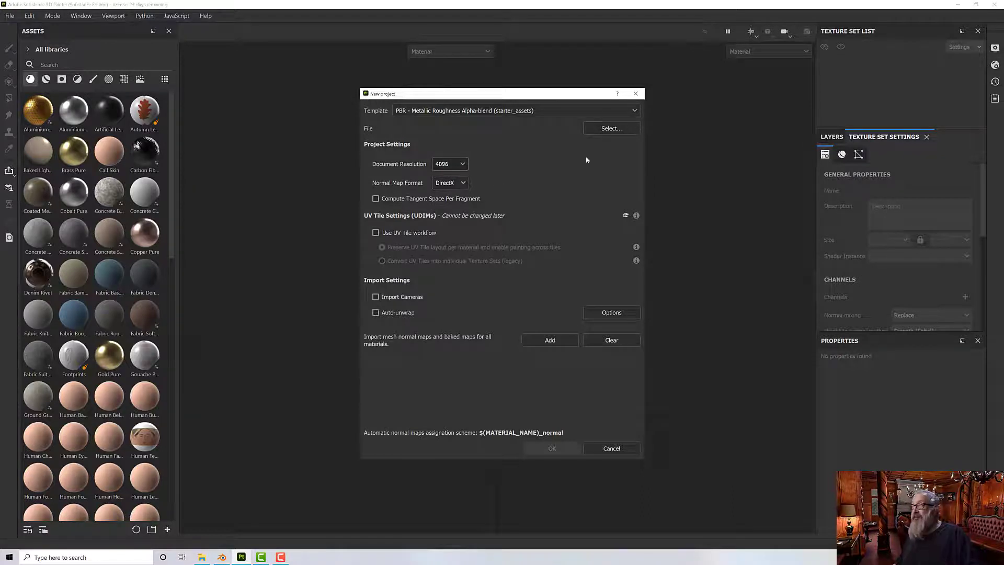
pyautogui.click(611, 128)
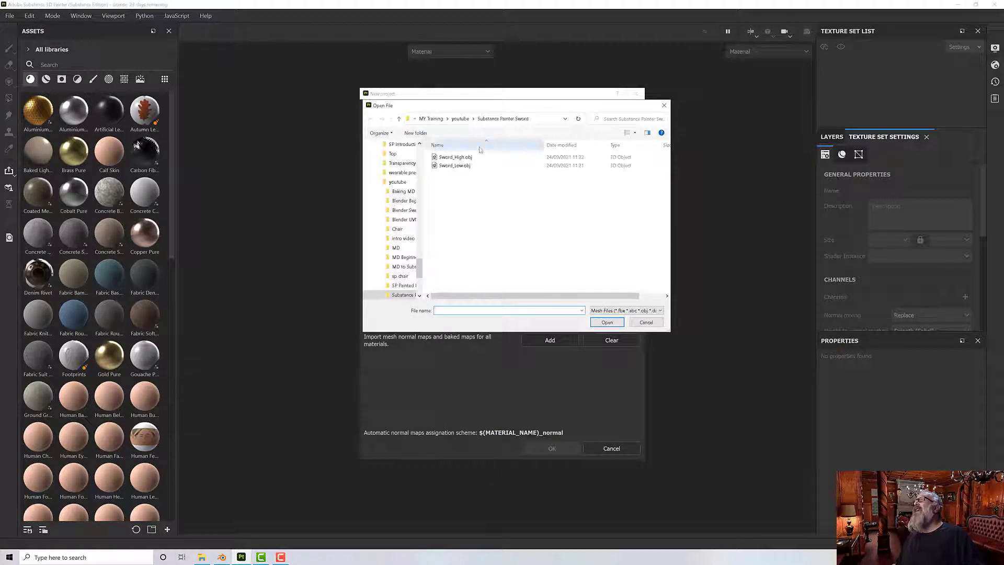
pyautogui.doubleClick(455, 165)
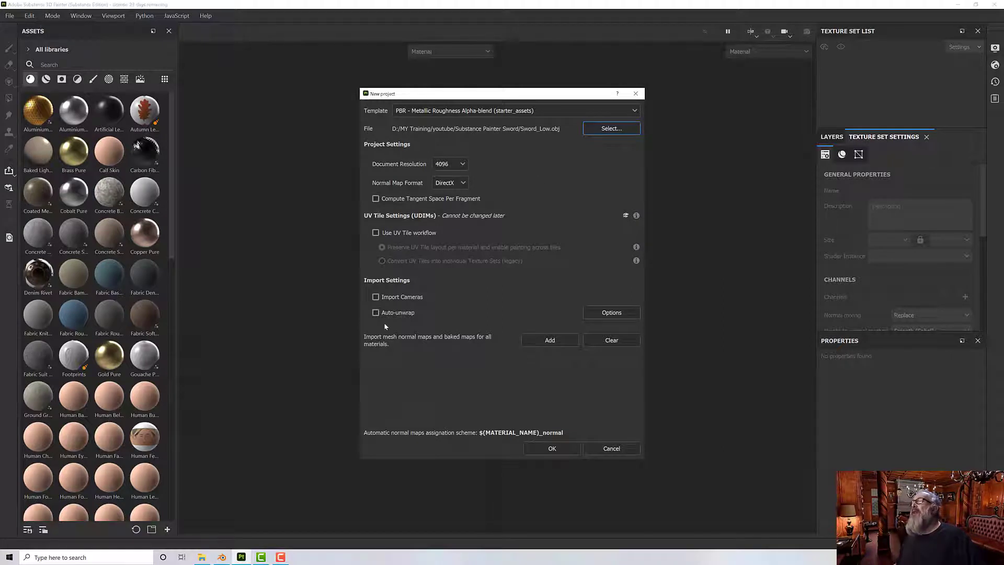
pyautogui.click(552, 448)
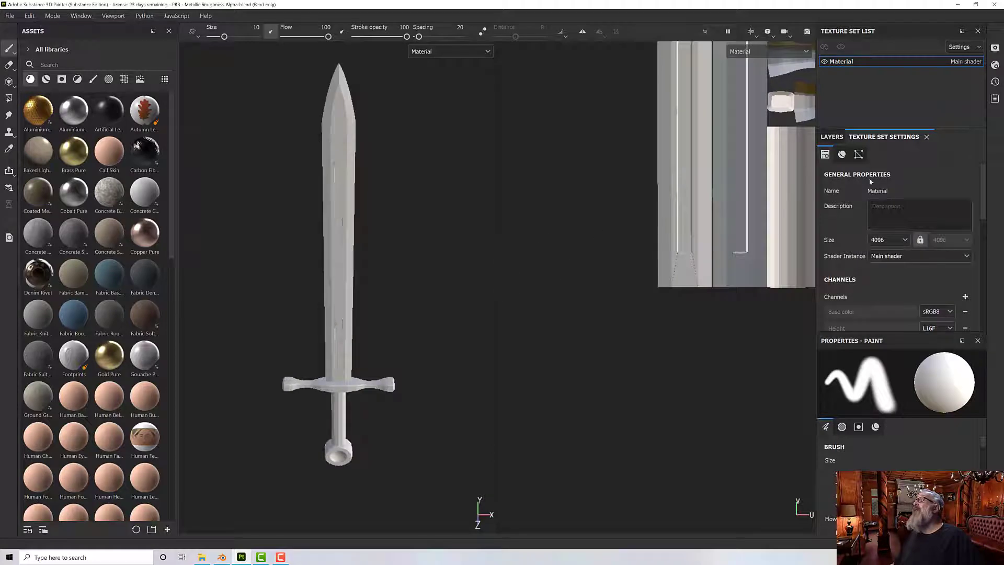
# Open the mesh map baking settings, set the output size to 4096 and load Sword_High.obj as the high-definition mesh.
pyautogui.click(857, 155)
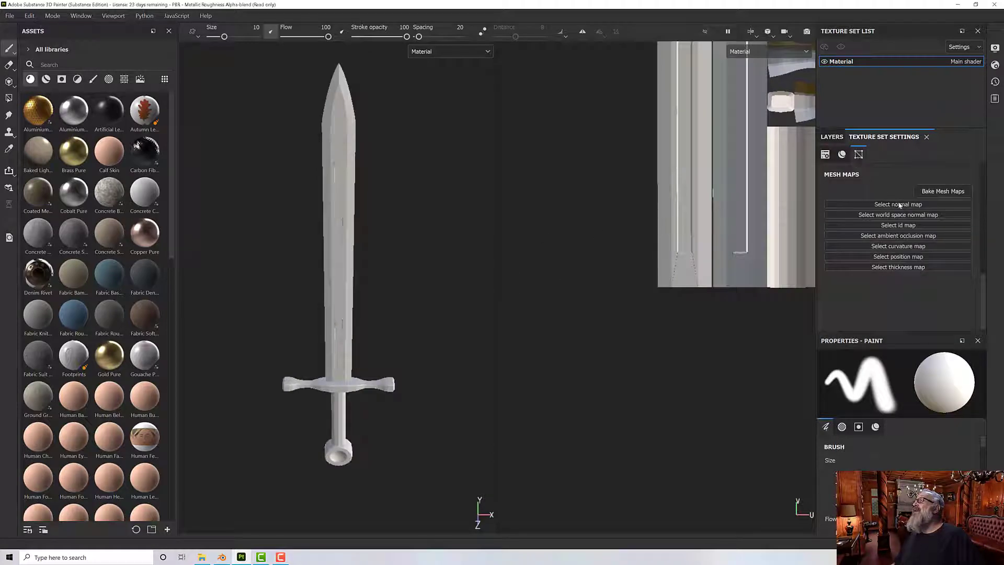
pyautogui.click(934, 193)
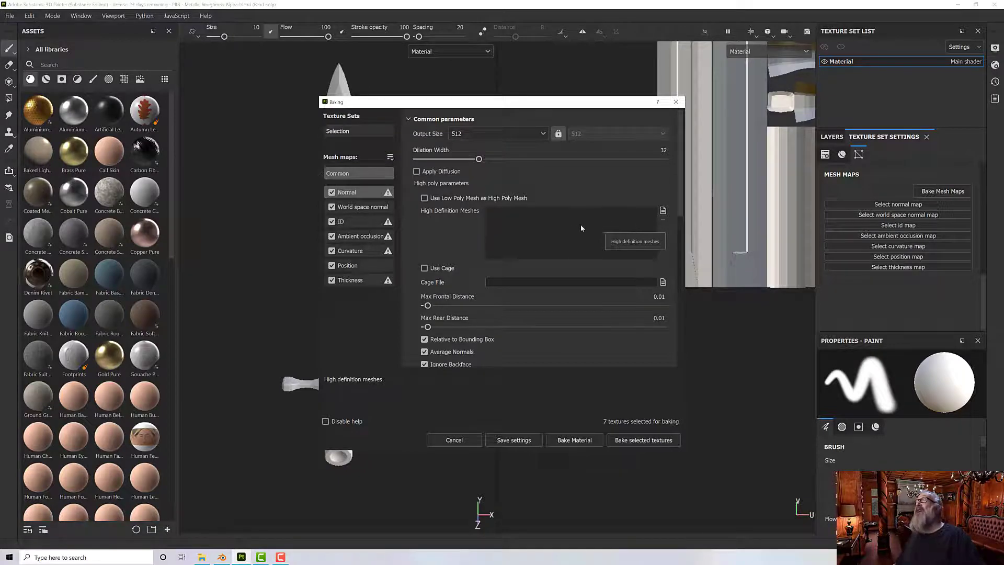
pyautogui.click(468, 135)
pyautogui.click(472, 219)
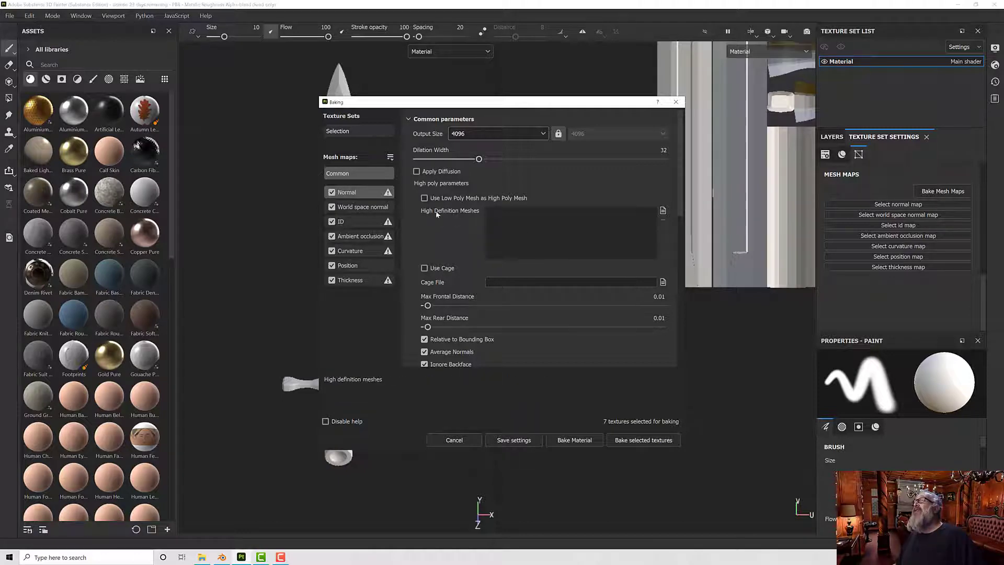
pyautogui.click(662, 212)
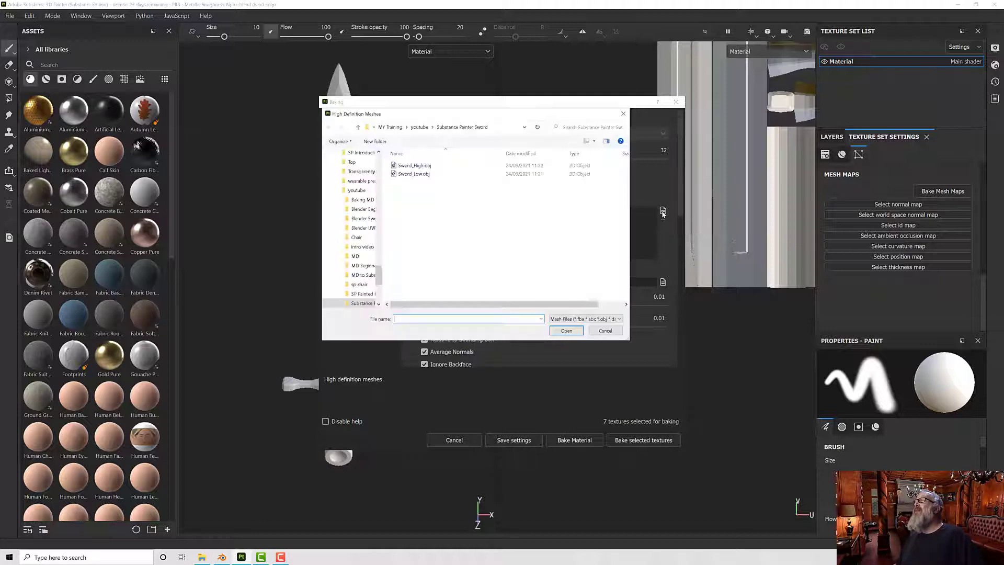
pyautogui.doubleClick(416, 165)
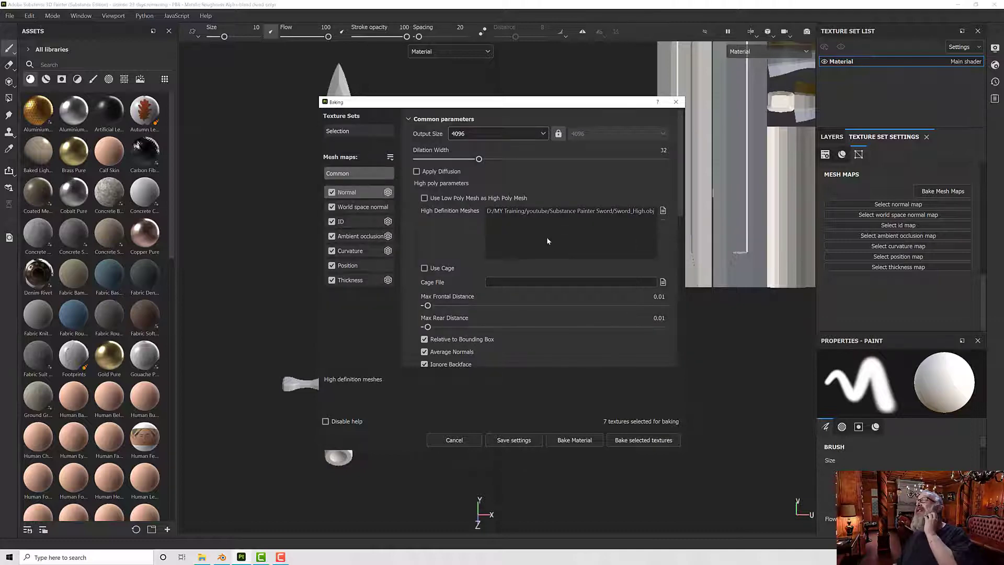
pyautogui.scroll(-2, 546, 238)
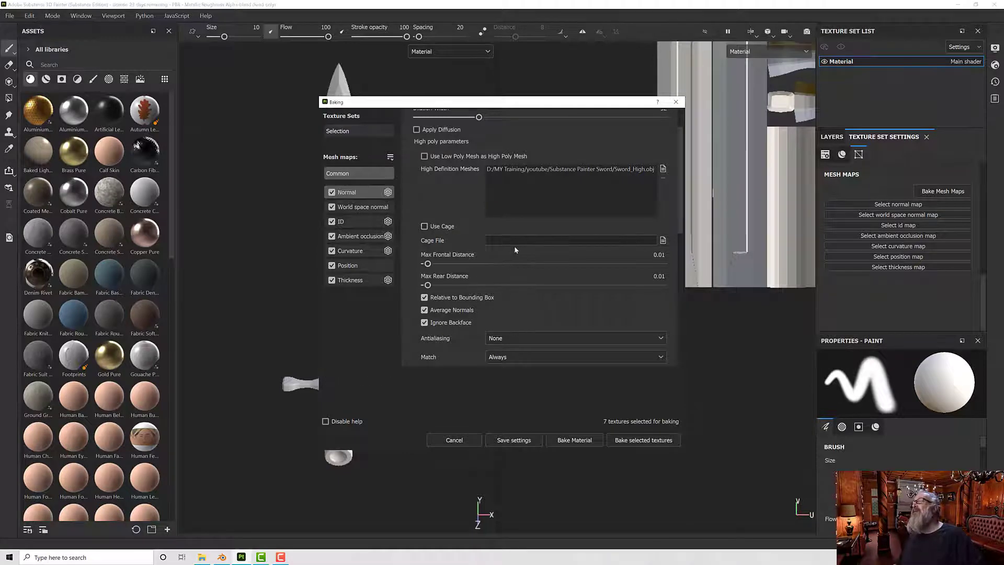
# Exclude the ID map from baking and set the ambient occlusion baker to 256 secondary rays and a 0.005 minimum occluder distance.
pyautogui.scroll(-2, 513, 246)
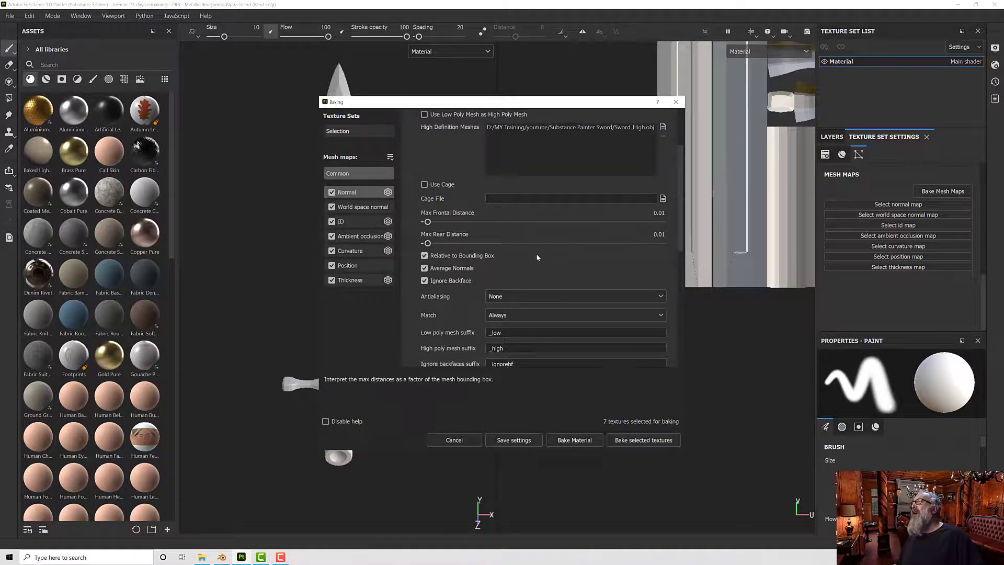
pyautogui.scroll(-2, 535, 253)
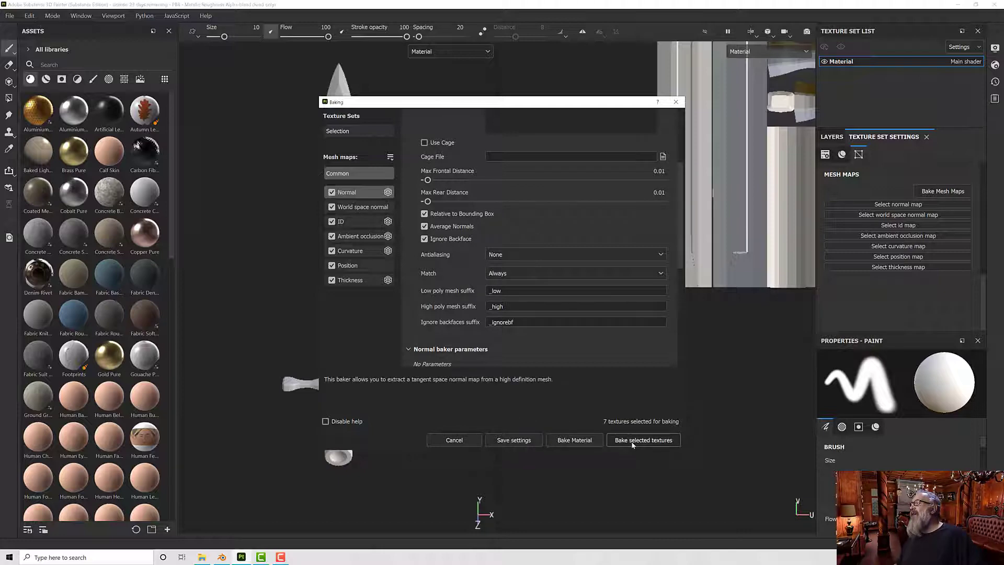
pyautogui.click(331, 221)
pyautogui.click(361, 236)
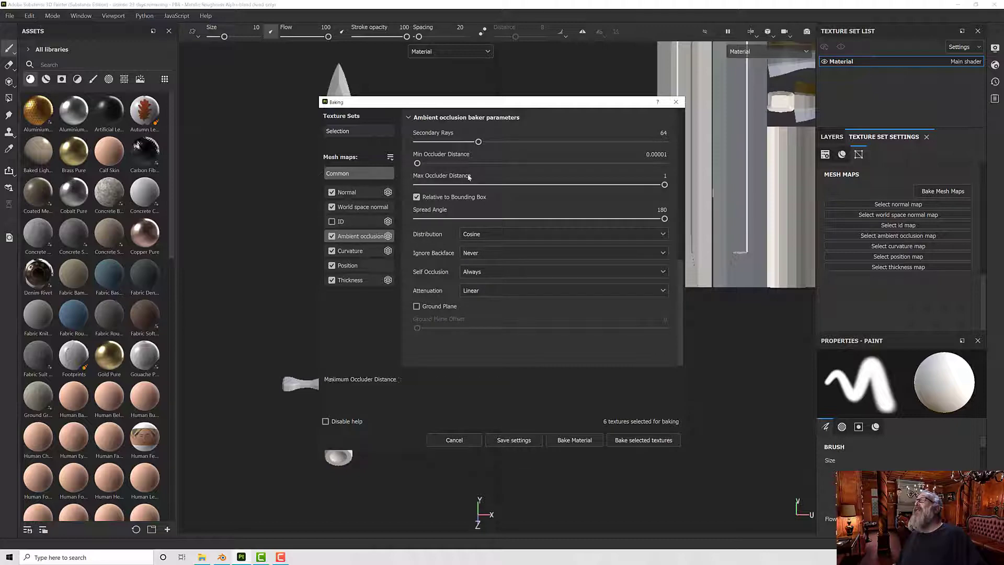
pyautogui.moveTo(478, 142); pyautogui.dragTo(666, 159)
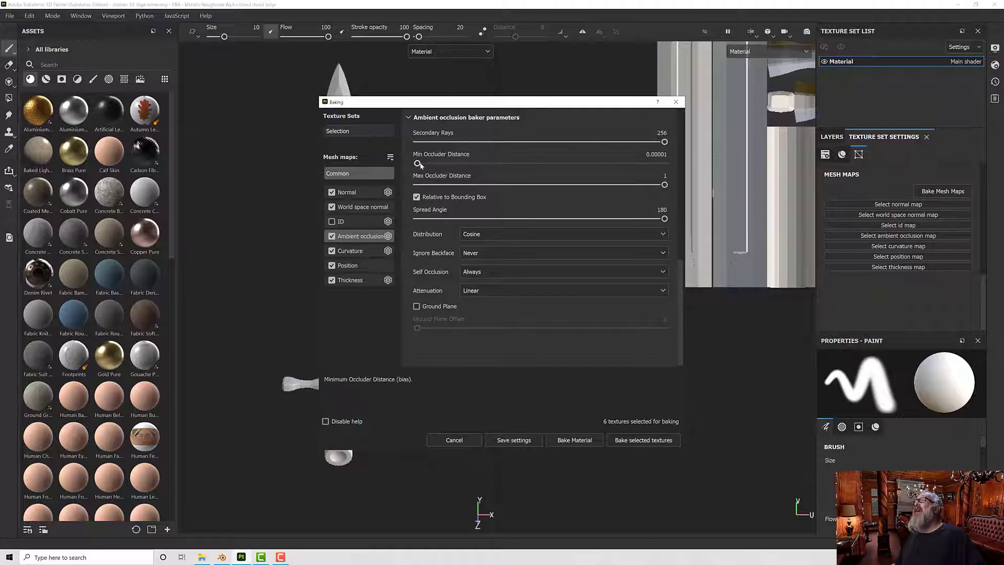
pyautogui.moveTo(417, 163); pyautogui.dragTo(542, 173)
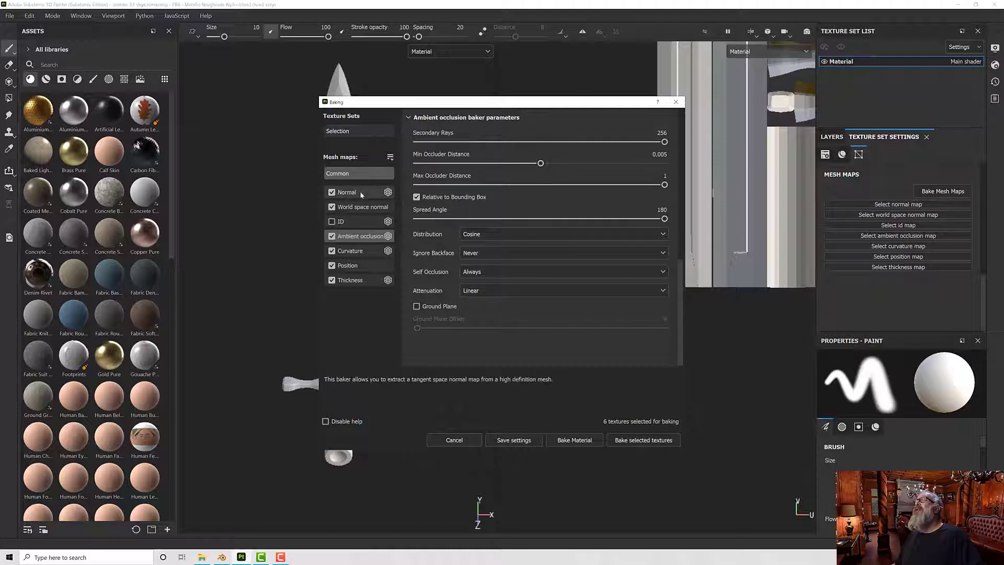
# Set the curvature baker to 256 secondary rays and a 0.005 sampling radius, and bake the selected textures.
pyautogui.click(364, 252)
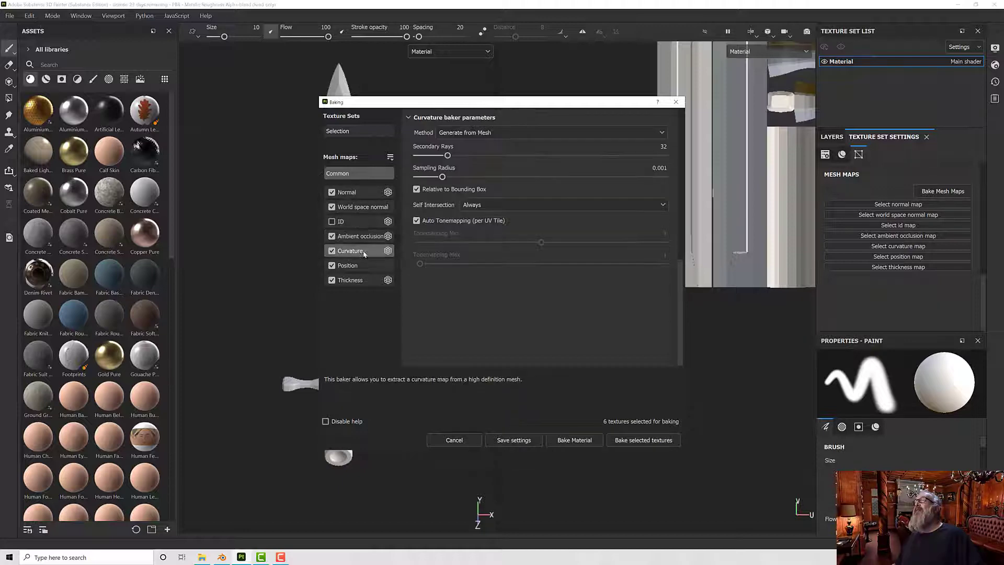
pyautogui.moveTo(447, 155); pyautogui.dragTo(665, 155)
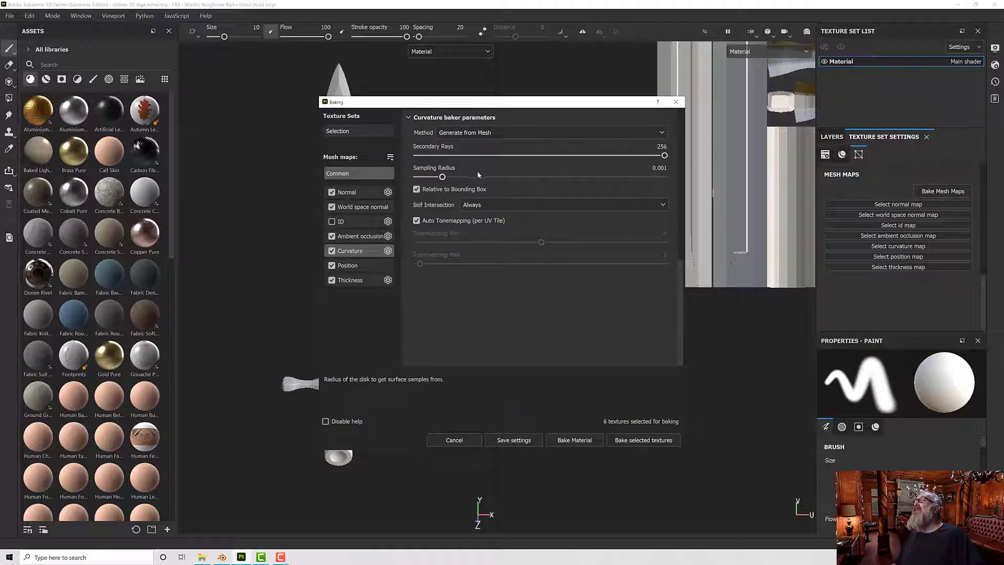
pyautogui.moveTo(441, 177); pyautogui.dragTo(539, 179)
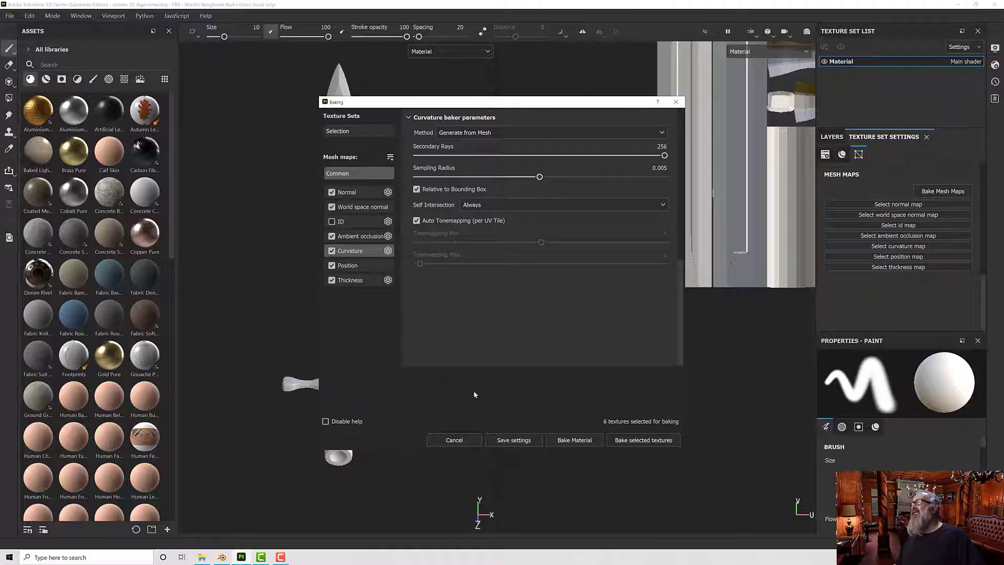
pyautogui.click(631, 441)
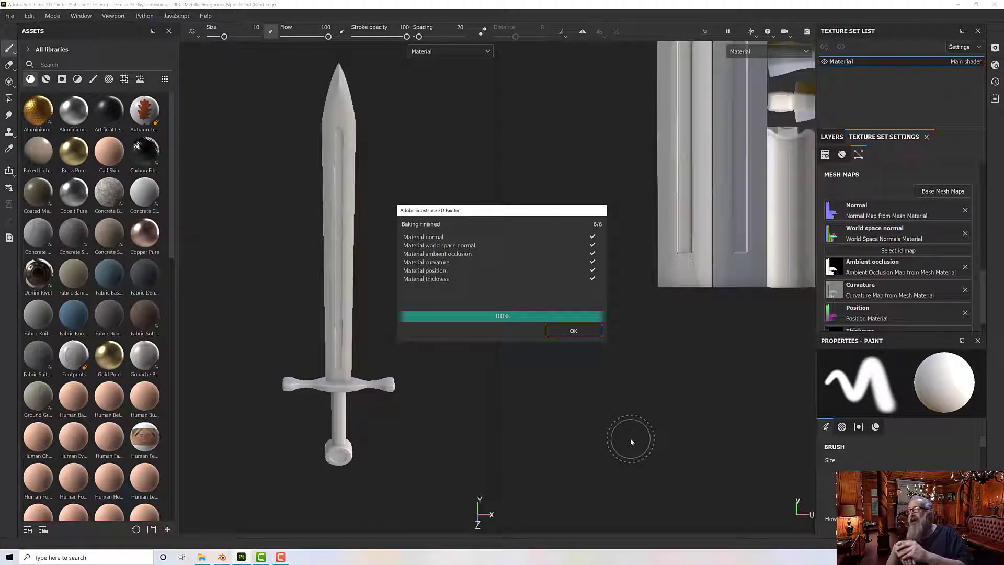
pyautogui.click(566, 332)
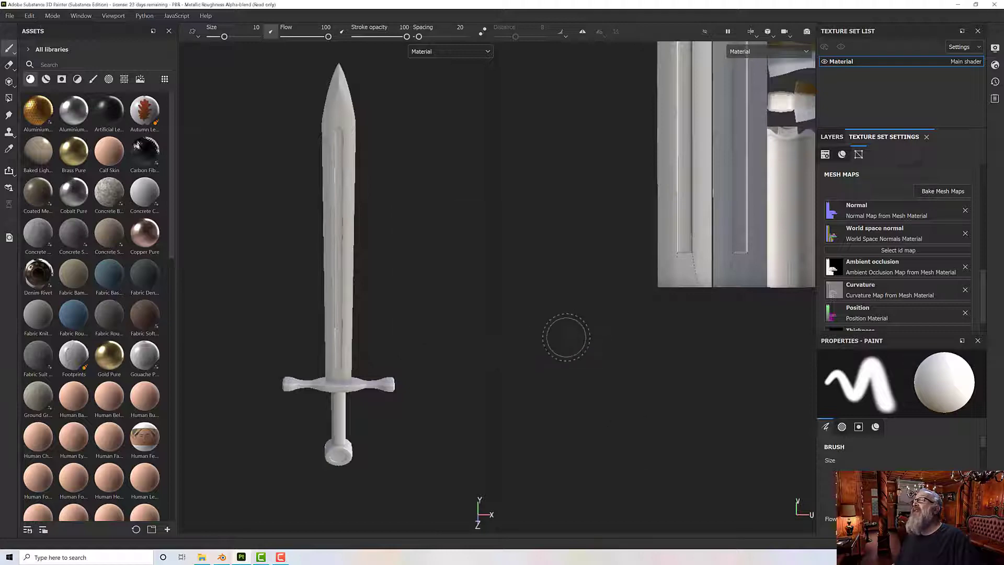
# Examine the baked shading and edges on the sword's lower blade, fuller and crossguard from several angles.
pyautogui.moveTo(392, 320)
pyautogui.keyDown('alt'); pyautogui.mouseDown()
pyautogui.moveTo(404, 291)
pyautogui.moveTo(441, 262)
pyautogui.moveTo(379, 239)
pyautogui.moveTo(434, 227)
pyautogui.moveTo(397, 293)
pyautogui.mouseUp(); pyautogui.keyUp('alt')
pyautogui.scroll(3, 344, 411)
pyautogui.scroll(5, 366, 418)
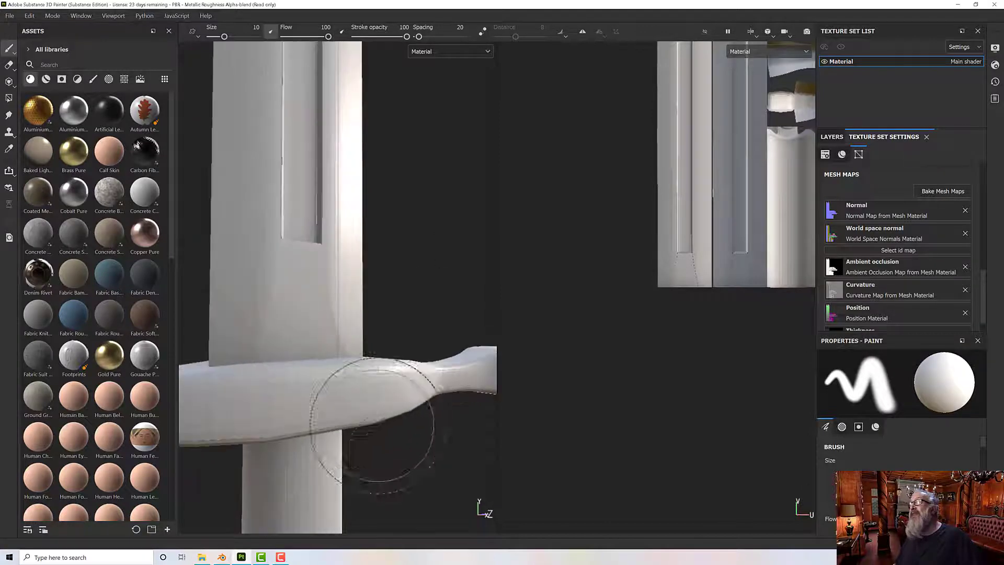
pyautogui.moveTo(392, 426)
pyautogui.keyDown('alt'); pyautogui.mouseDown()
pyautogui.moveTo(421, 466)
pyautogui.moveTo(453, 457)
pyautogui.mouseUp(); pyautogui.keyUp('alt')
pyautogui.moveTo(307, 395)
pyautogui.keyDown('alt'); pyautogui.mouseDown()
pyautogui.moveTo(392, 450)
pyautogui.moveTo(408, 426)
pyautogui.moveTo(312, 392)
pyautogui.mouseUp(); pyautogui.keyUp('alt')
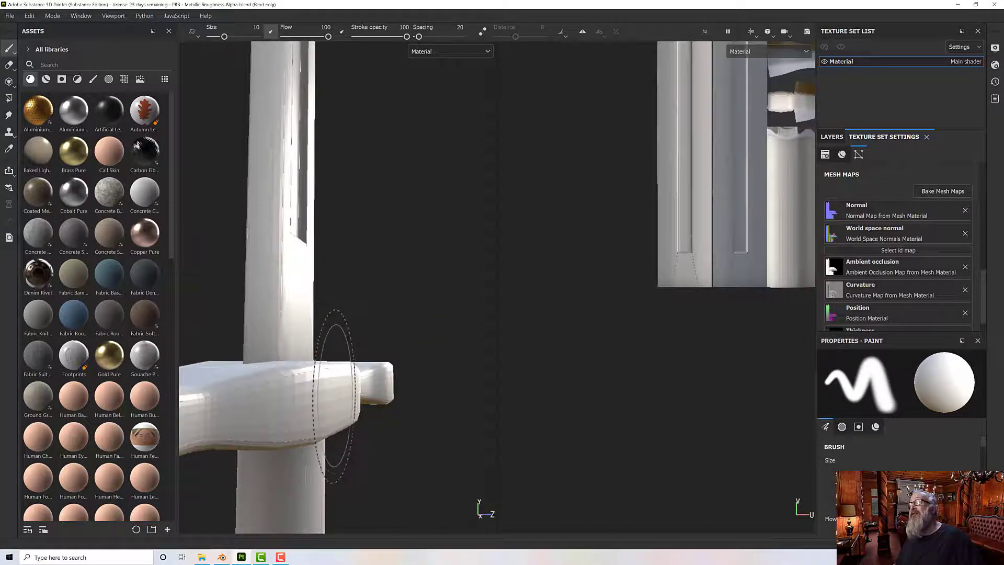
pyautogui.scroll(2, 365, 421)
pyautogui.scroll(-3, 369, 420)
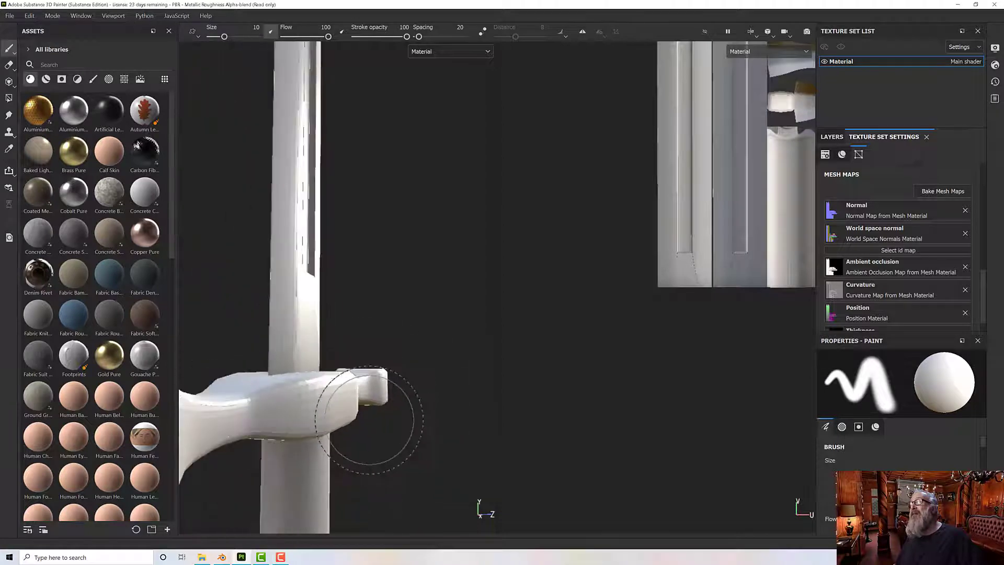
pyautogui.scroll(-2, 369, 420)
pyautogui.moveTo(399, 410)
pyautogui.keyDown('alt'); pyautogui.mouseDown()
pyautogui.moveTo(378, 425)
pyautogui.moveTo(390, 448)
pyautogui.moveTo(463, 425)
pyautogui.moveTo(419, 403)
pyautogui.moveTo(374, 439)
pyautogui.moveTo(314, 424)
pyautogui.moveTo(381, 437)
pyautogui.moveTo(397, 399)
pyautogui.moveTo(403, 419)
pyautogui.moveTo(417, 411)
pyautogui.moveTo(426, 437)
pyautogui.mouseUp(); pyautogui.keyUp('alt')
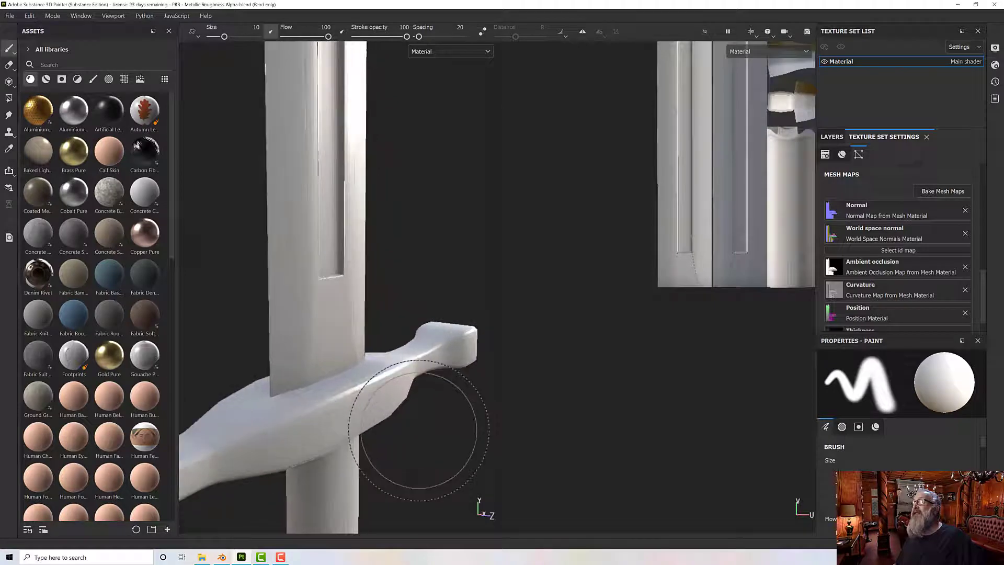
# Remove the baked normal map from the texture set to compare the sword without it, and restore the map.
pyautogui.click(964, 210)
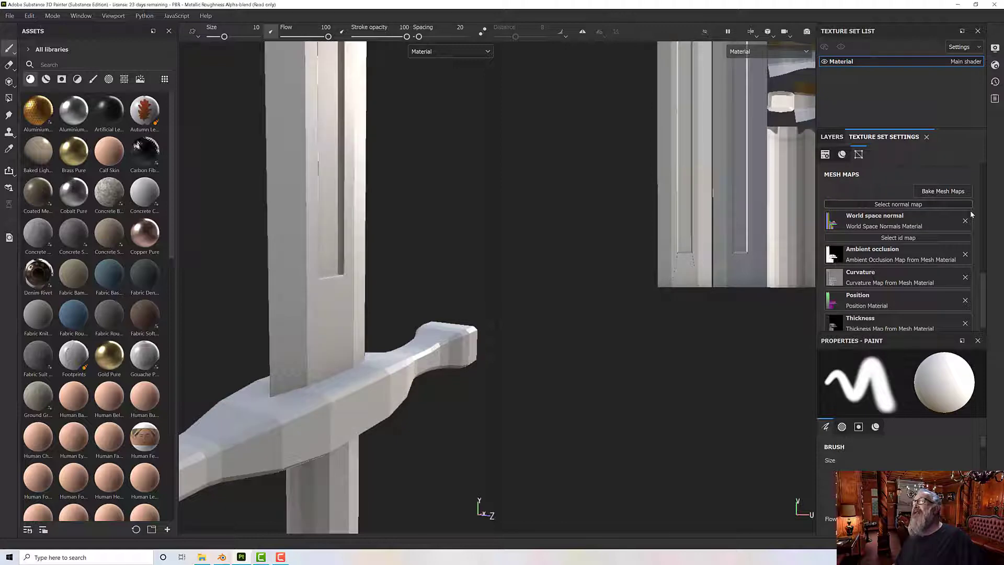
pyautogui.moveTo(498, 408)
pyautogui.keyDown('alt'); pyautogui.mouseDown()
pyautogui.moveTo(437, 399)
pyautogui.moveTo(477, 413)
pyautogui.mouseUp(); pyautogui.keyUp('alt')
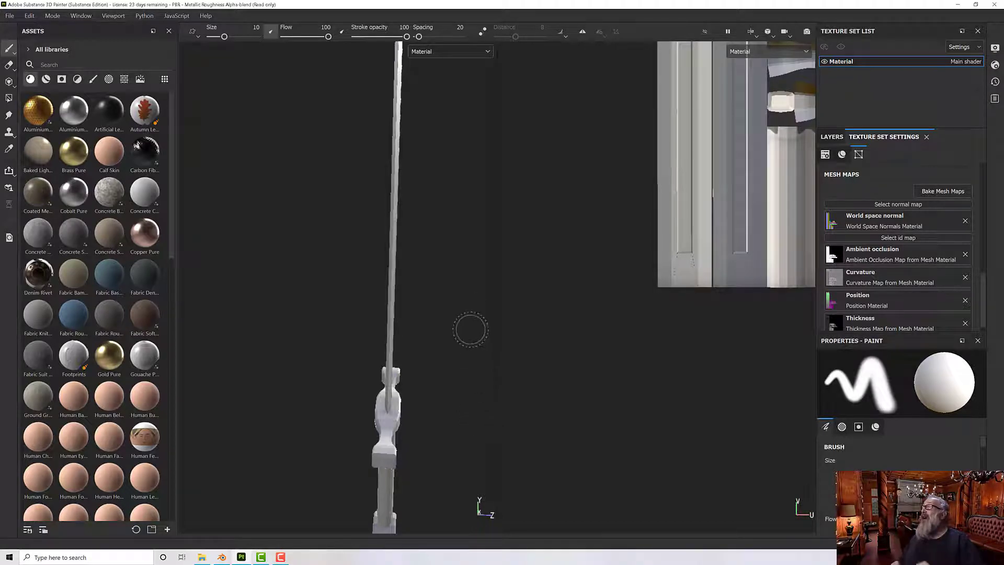
pyautogui.click(965, 206)
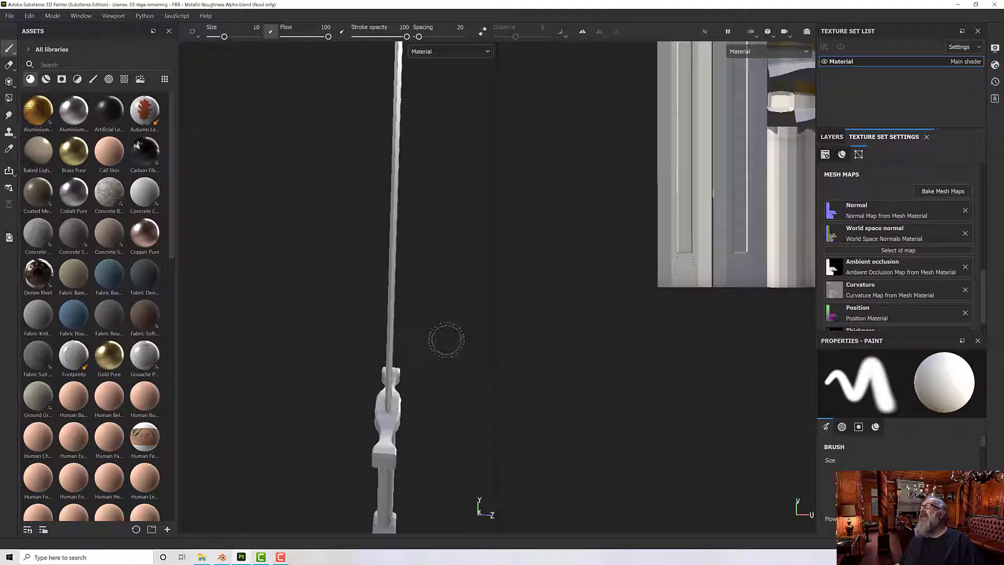
# Examine the baked blade, crossguard and handle, and consult the sword reference image in its separate window before hiding it again.
pyautogui.keyDown('alt'); pyautogui.moveTo(443, 340); pyautogui.dragTo(369, 305); pyautogui.keyUp('alt')
pyautogui.scroll(10, 398, 416)
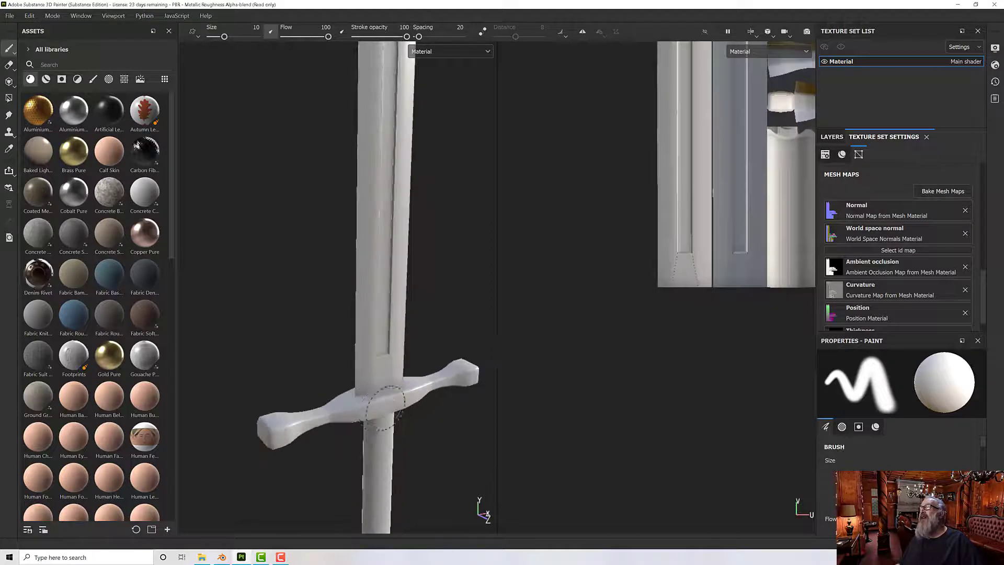
pyautogui.scroll(3, 400, 415)
pyautogui.scroll(-5, 405, 415)
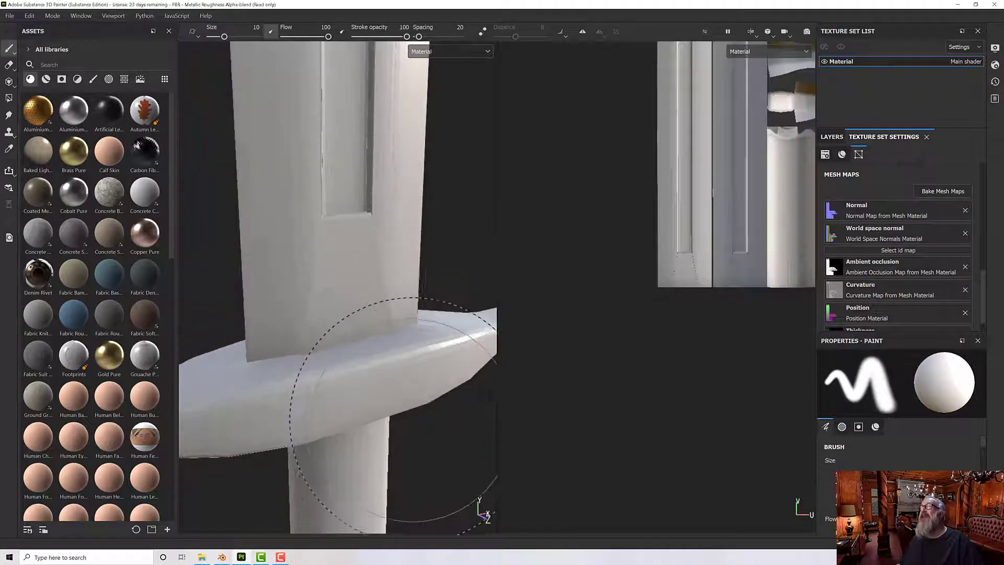
pyautogui.keyDown('alt'); pyautogui.moveTo(408, 414); pyautogui.dragTo(389, 375); pyautogui.keyUp('alt')
pyautogui.scroll(-4, 389, 374)
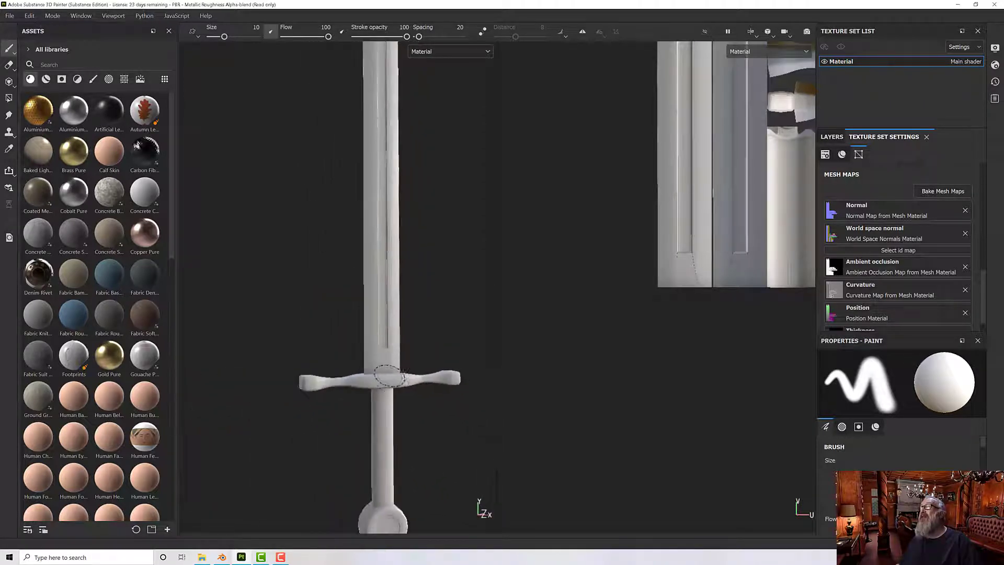
pyautogui.moveTo(455, 371)
pyautogui.keyDown('alt'); pyautogui.mouseDown()
pyautogui.moveTo(596, 352)
pyautogui.moveTo(544, 378)
pyautogui.moveTo(415, 394)
pyautogui.moveTo(394, 381)
pyautogui.moveTo(405, 387)
pyautogui.moveTo(406, 372)
pyautogui.moveTo(377, 359)
pyautogui.mouseUp(); pyautogui.keyUp('alt')
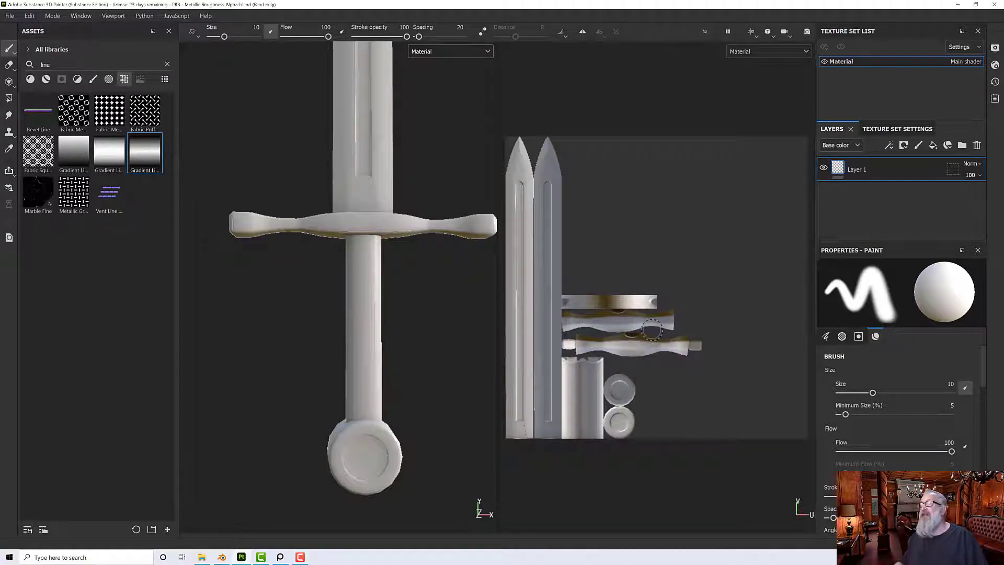
pyautogui.click(280, 557)
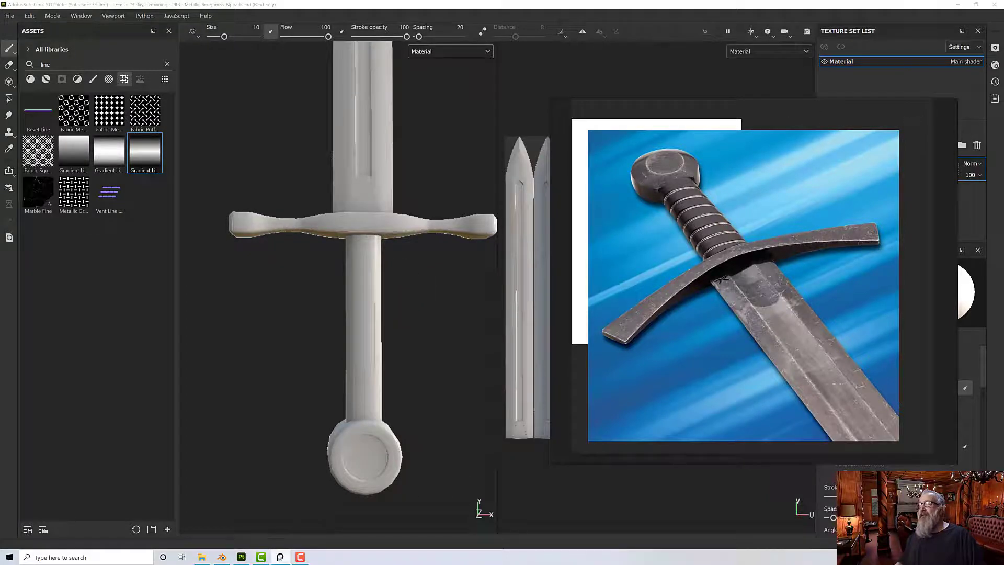
pyautogui.click(279, 558)
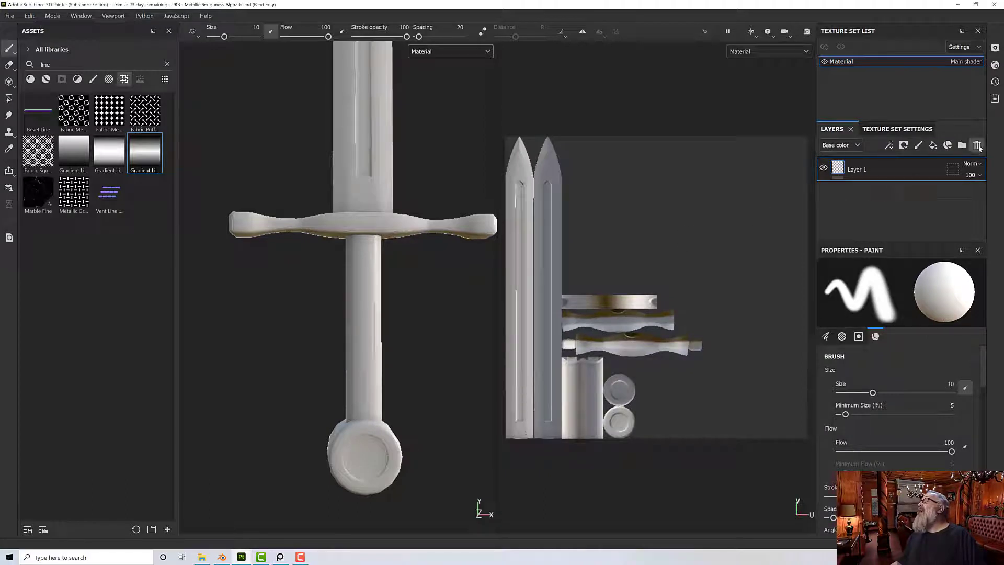
# Delete the default paint layer and create a layer folder named Hilt.
pyautogui.click(977, 145)
pyautogui.click(962, 146)
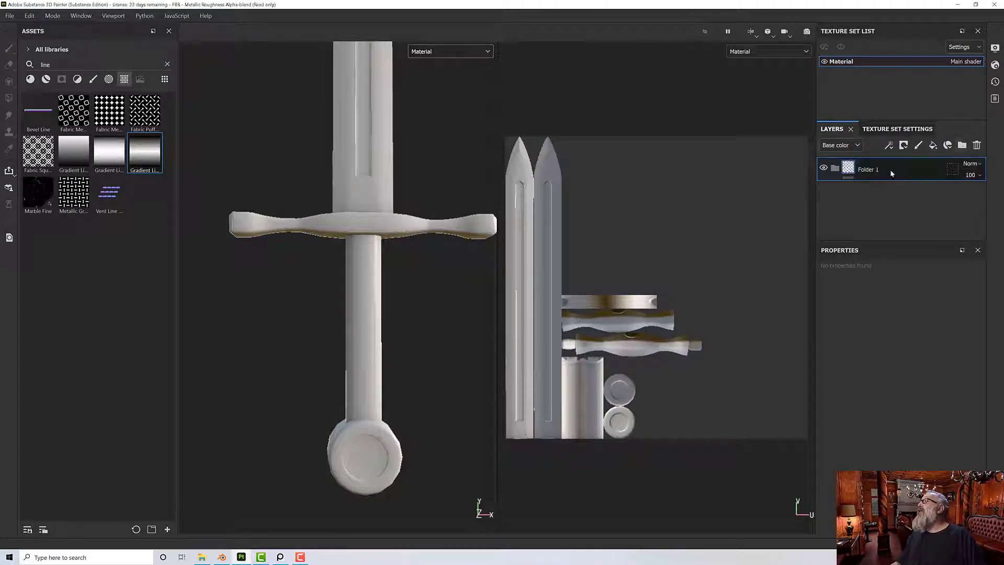
pyautogui.doubleClick(864, 170)
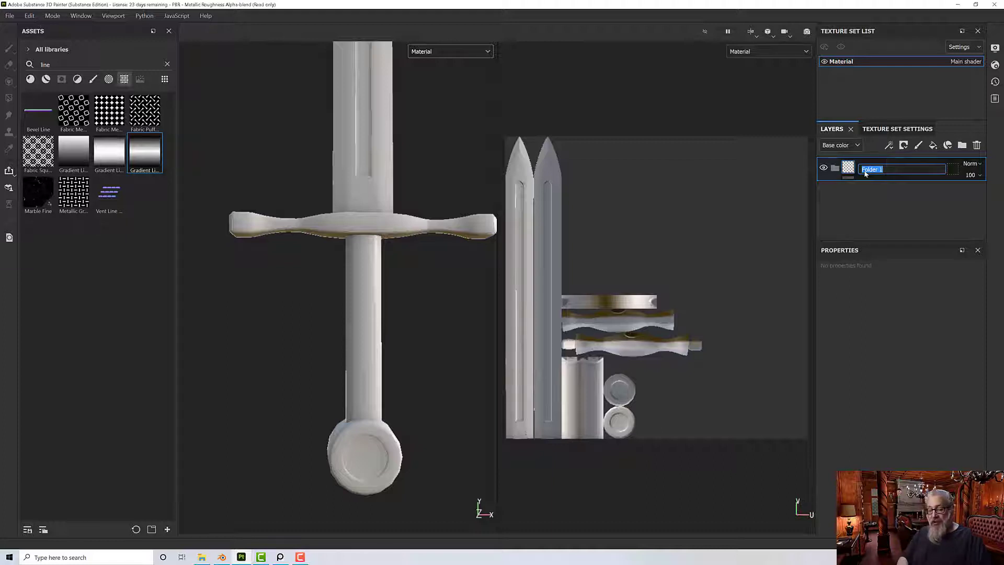
pyautogui.write('Hilt')
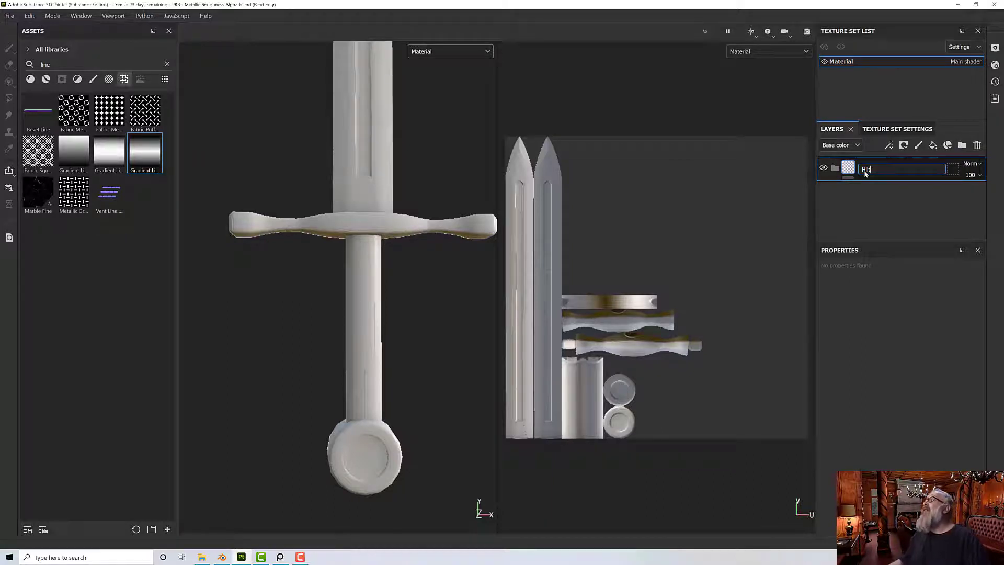
pyautogui.press('Return')
# Add a black mask to the Hilt folder and fill only the handle mesh white with Polygon Fill, displaying the Mask channel.
pyautogui.rightClick(845, 162)
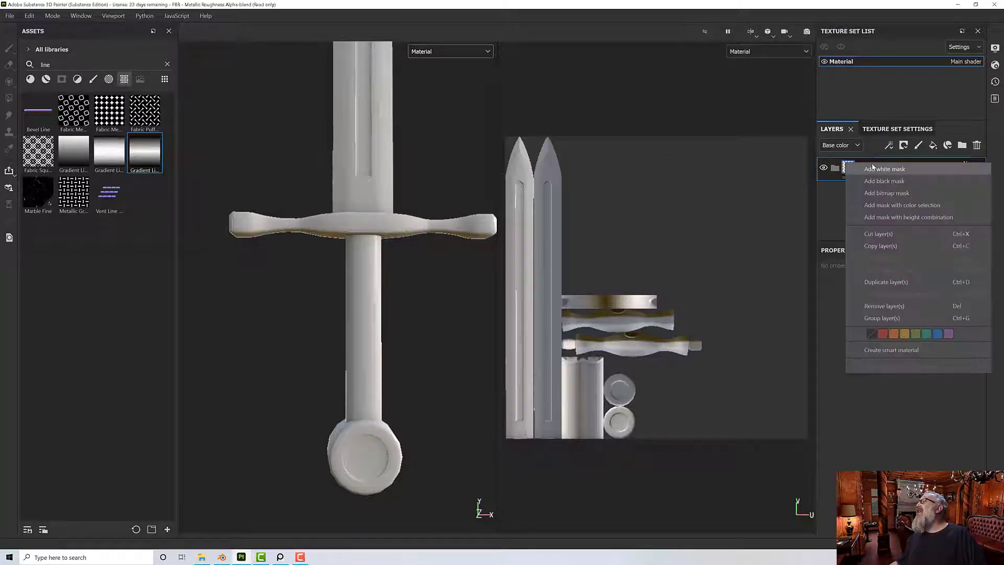
pyautogui.click(870, 184)
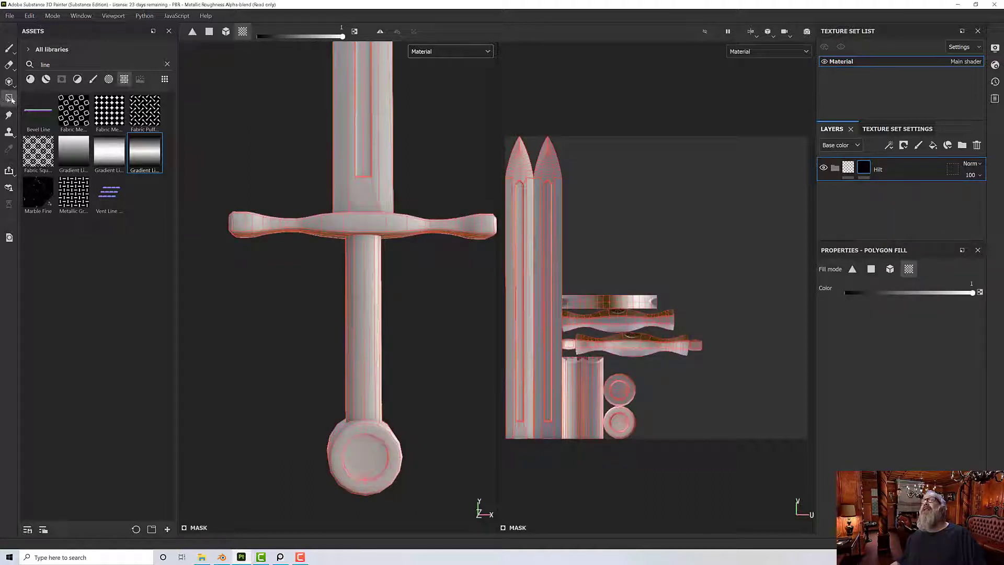
pyautogui.click(226, 35)
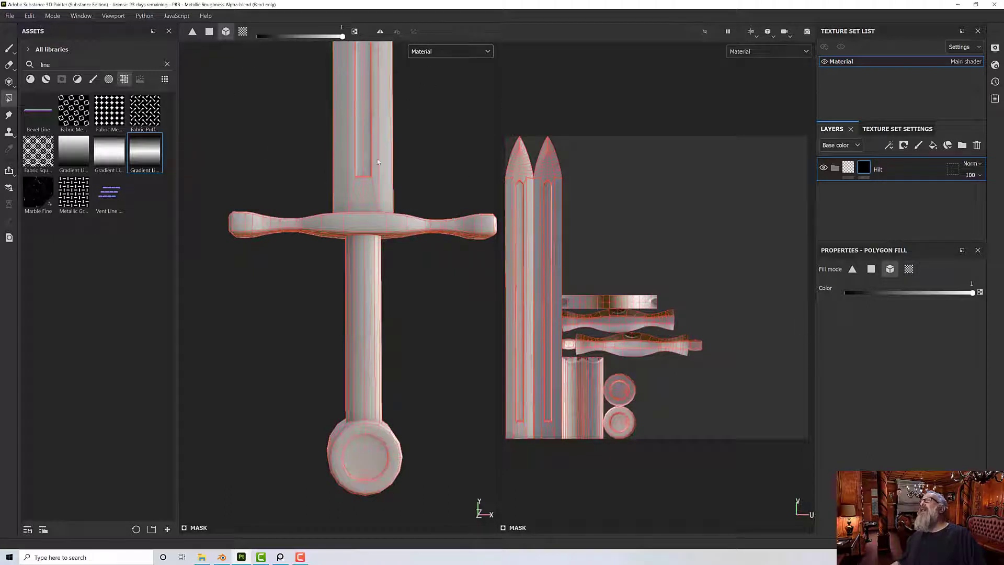
pyautogui.click(455, 51)
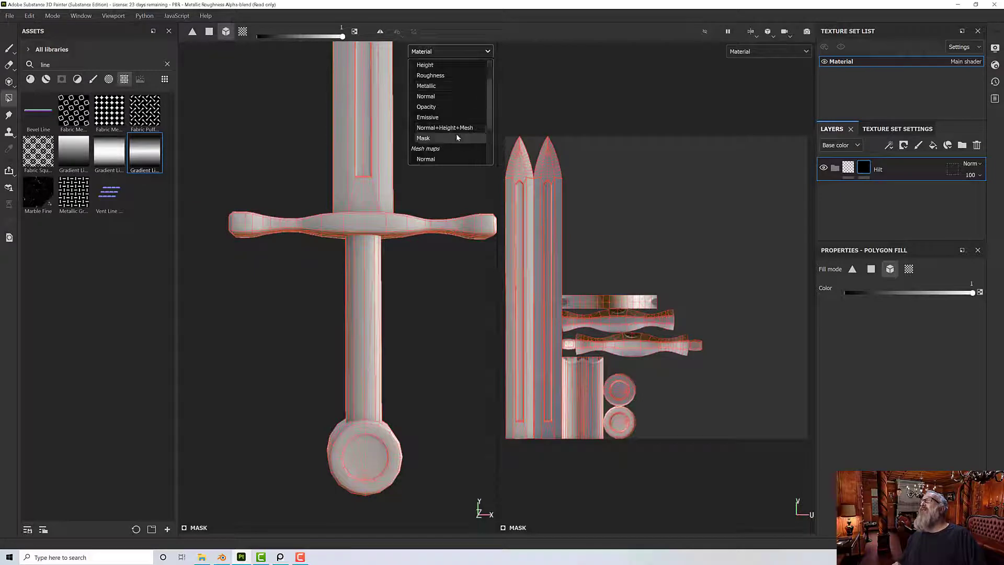
pyautogui.click(453, 138)
pyautogui.keyDown('alt'); pyautogui.moveTo(401, 313); pyautogui.dragTo(373, 288); pyautogui.keyUp('alt')
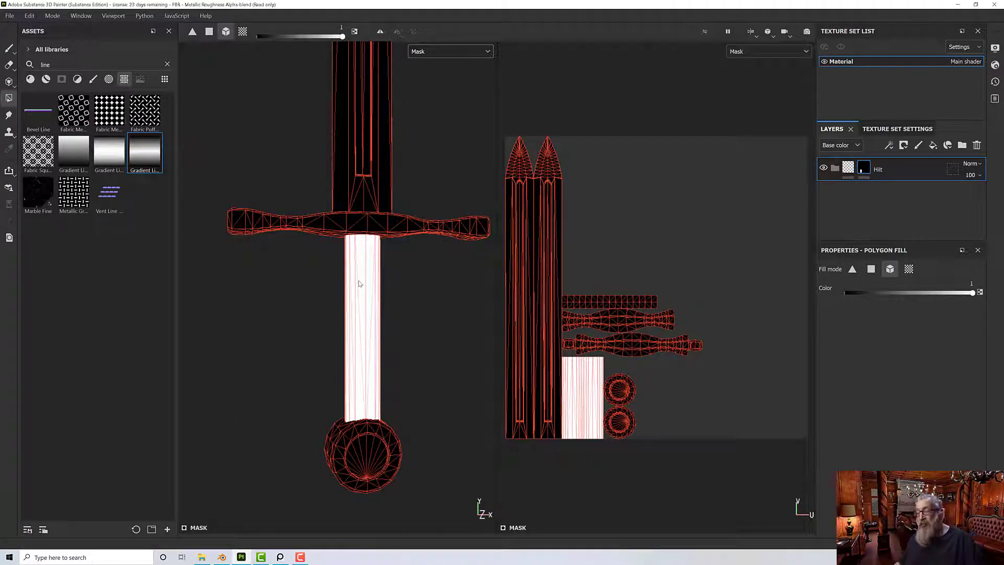
pyautogui.scroll(3, 339, 258)
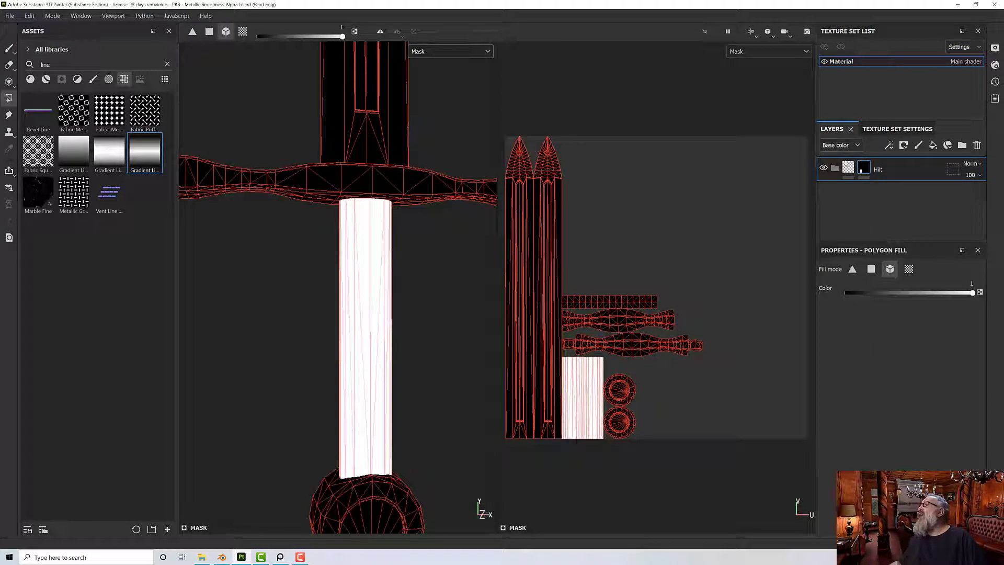
# Add a fill layer inside the Hilt folder and return the viewport display to Material.
pyautogui.click(848, 167)
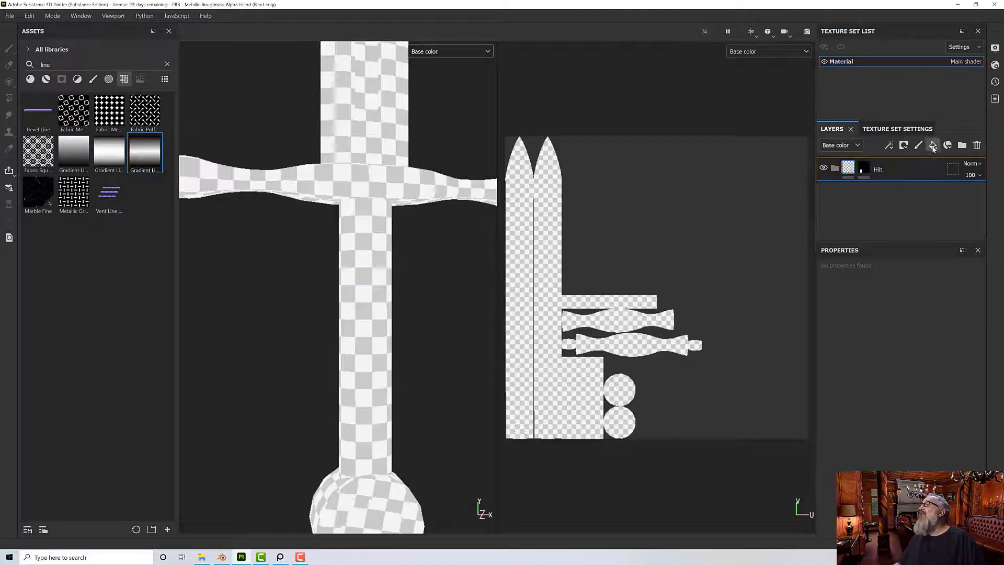
pyautogui.click(933, 146)
pyautogui.click(456, 54)
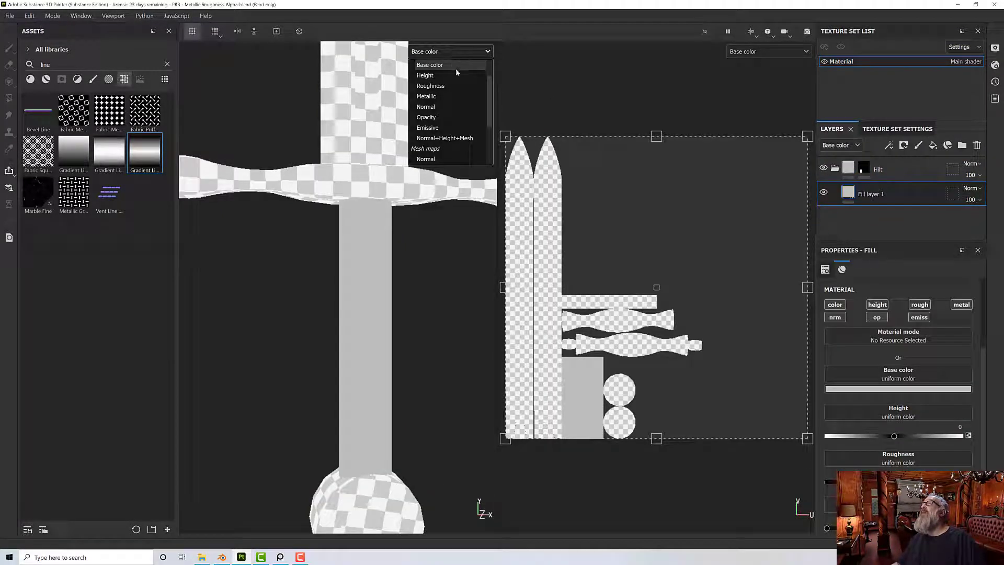
pyautogui.scroll(3, 453, 73)
pyautogui.click(447, 76)
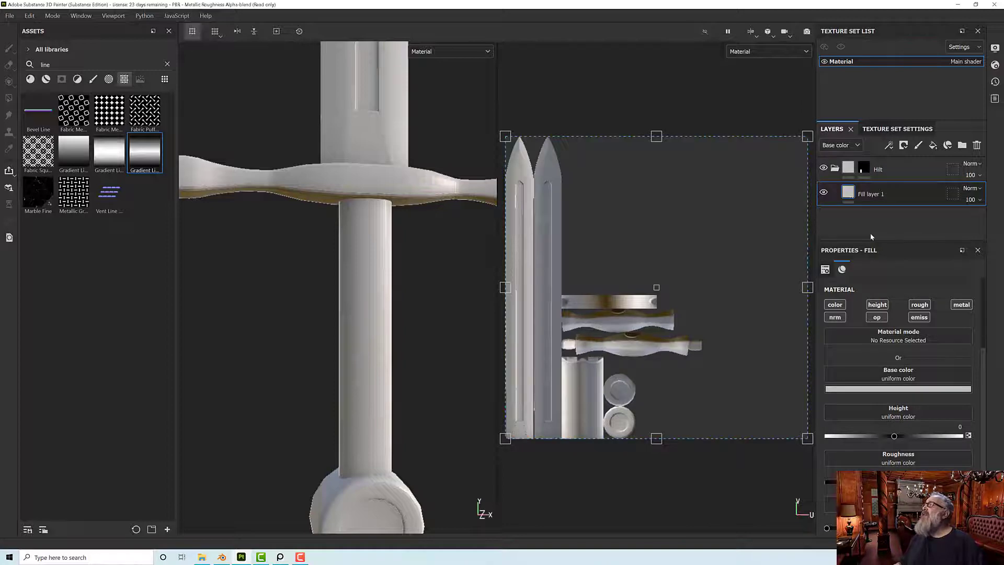
# Add a black mask to the fill layer and add a fill effect to that mask.
pyautogui.rightClick(865, 192)
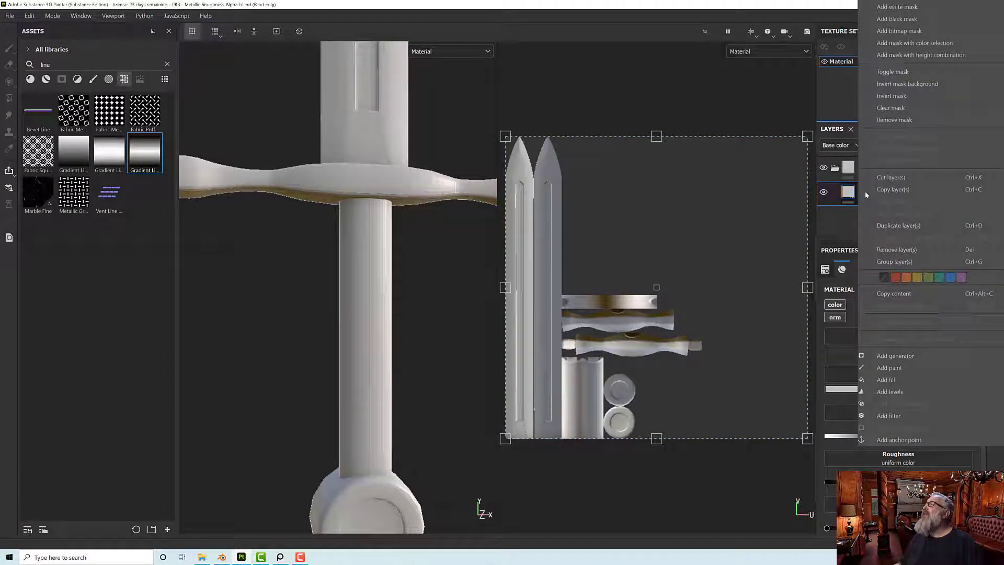
pyautogui.click(896, 19)
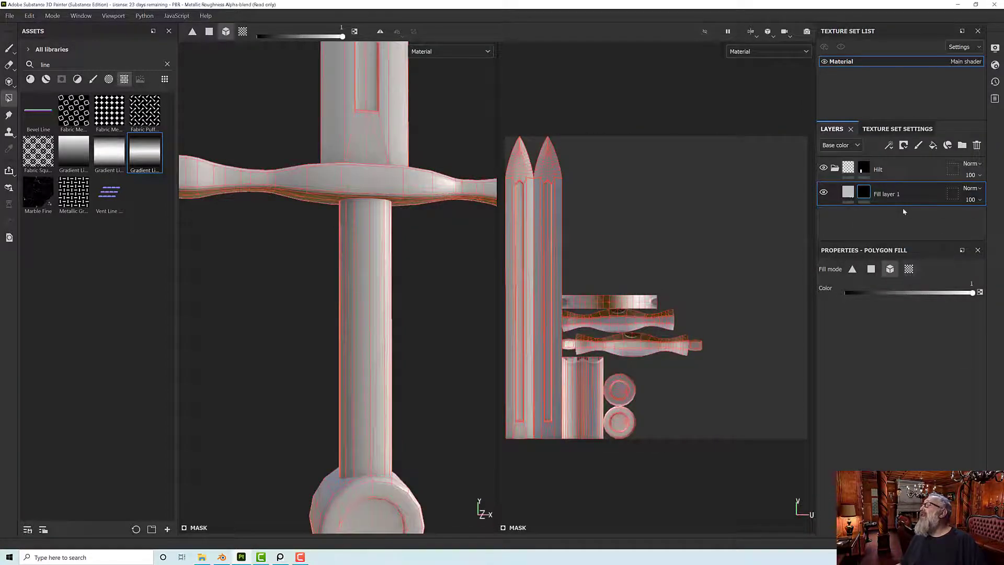
pyautogui.rightClick(869, 193)
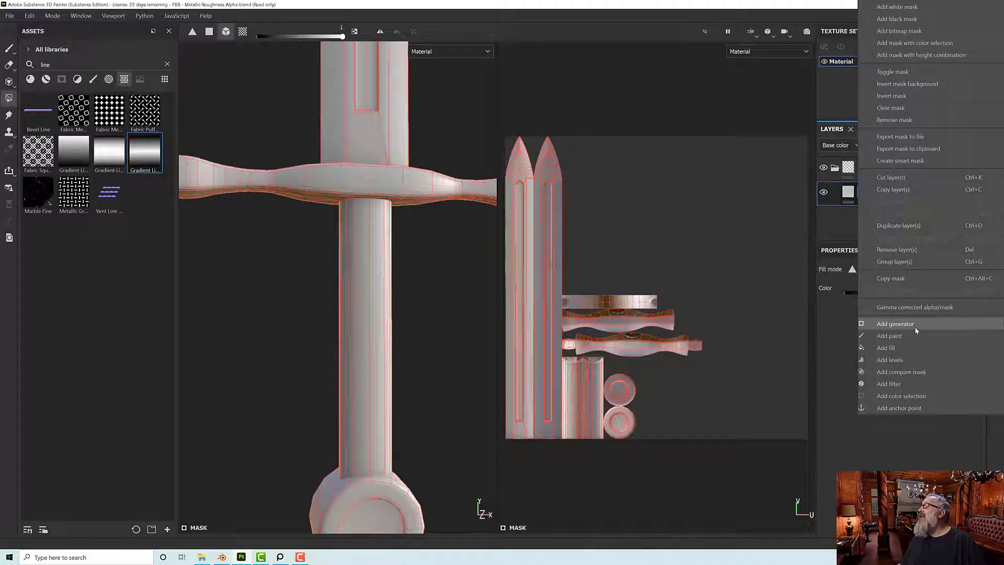
pyautogui.click(910, 348)
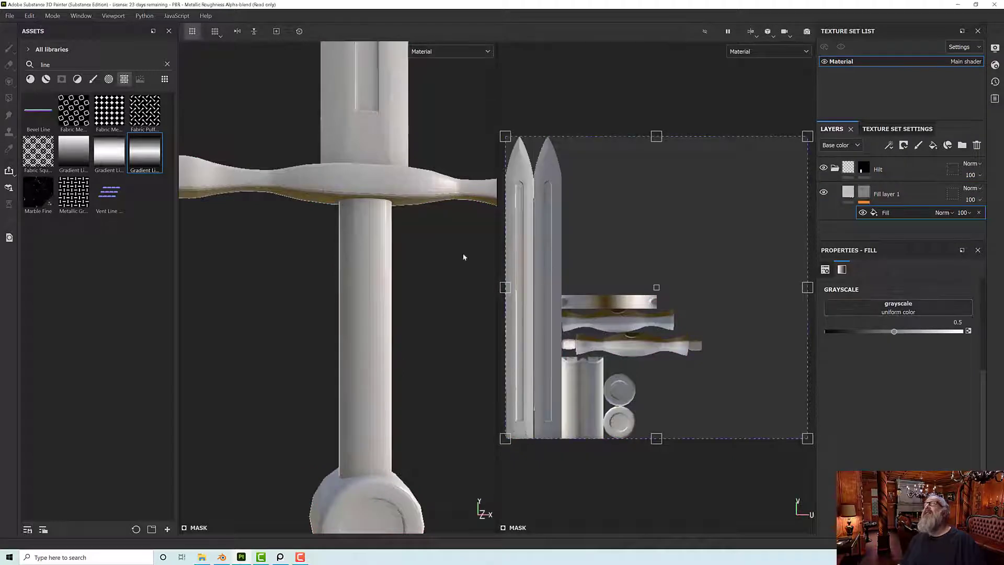
# Search the assets for "line" and assign Gradient Linear 2 as the mask fill's grayscale source.
pyautogui.click(166, 65)
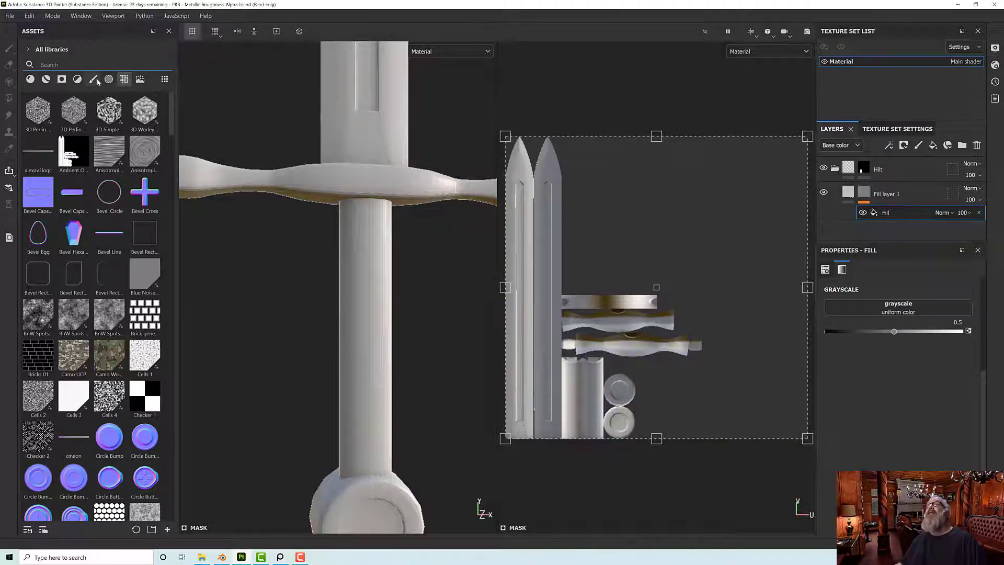
pyautogui.click(41, 64)
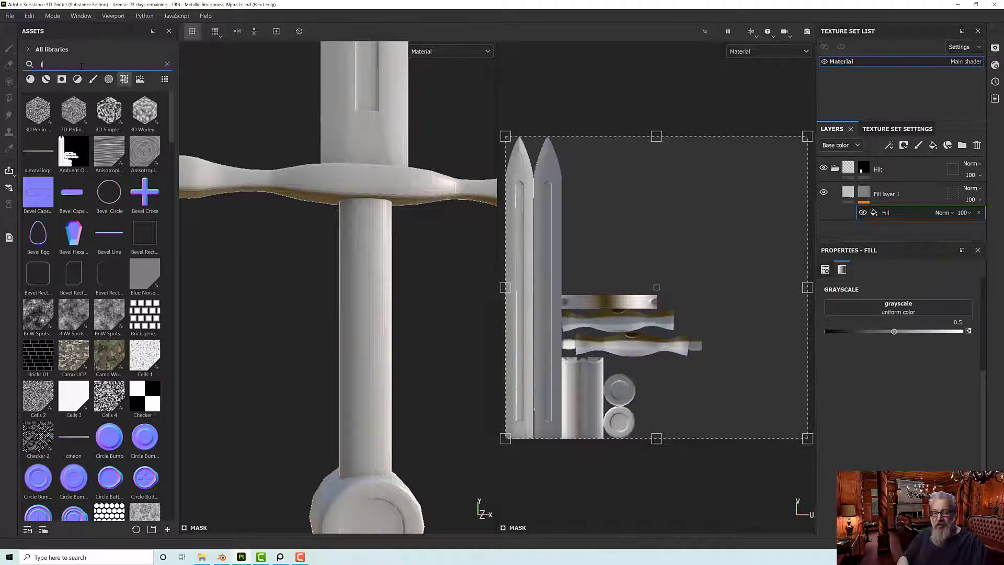
pyautogui.write('line')
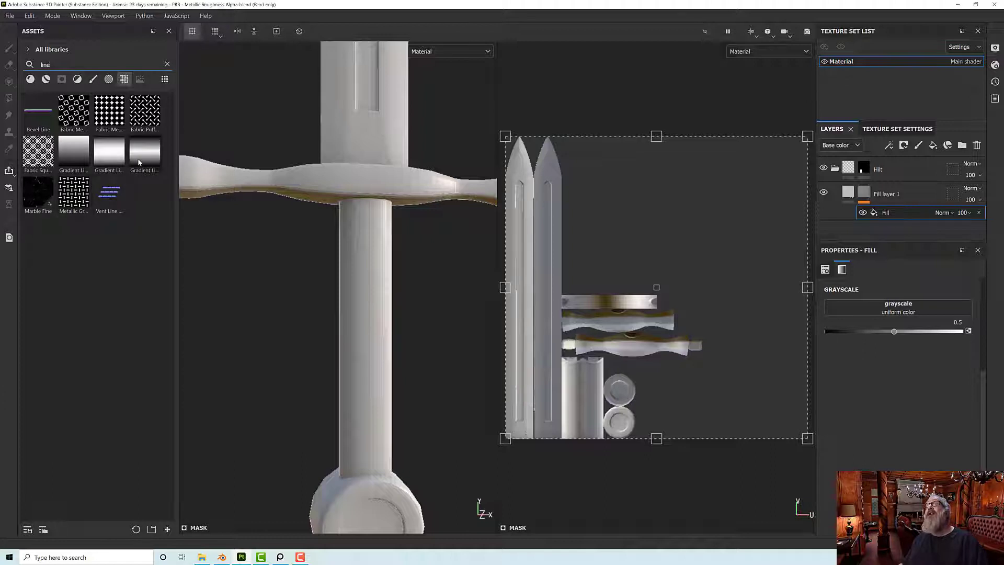
pyautogui.moveTo(111, 155)
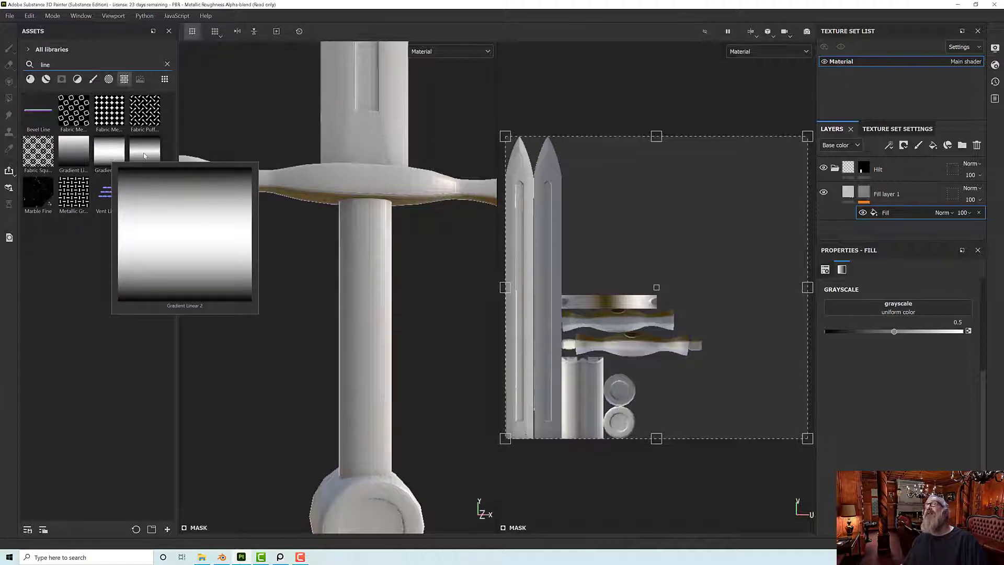
pyautogui.moveTo(144, 156)
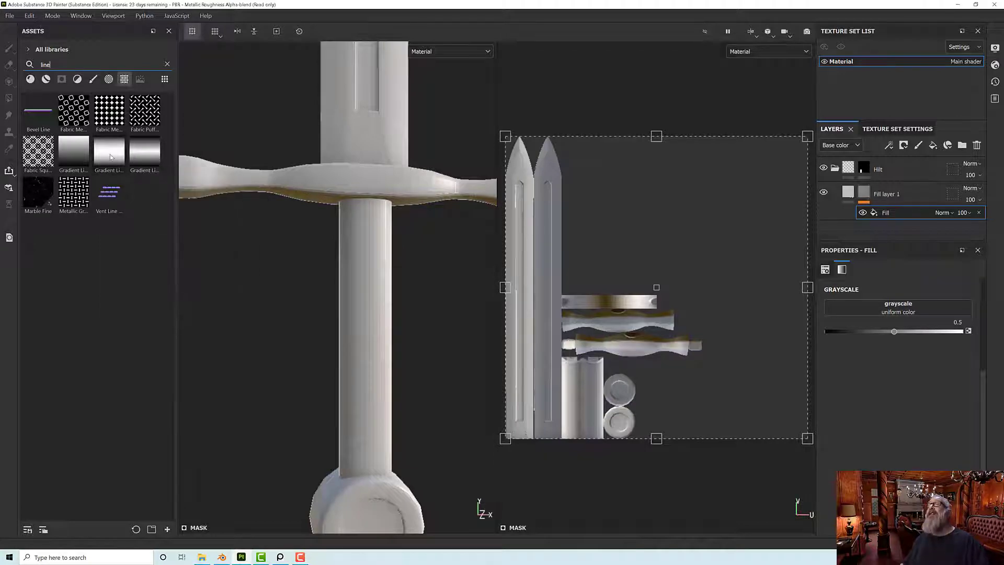
pyautogui.moveTo(109, 151); pyautogui.dragTo(856, 309)
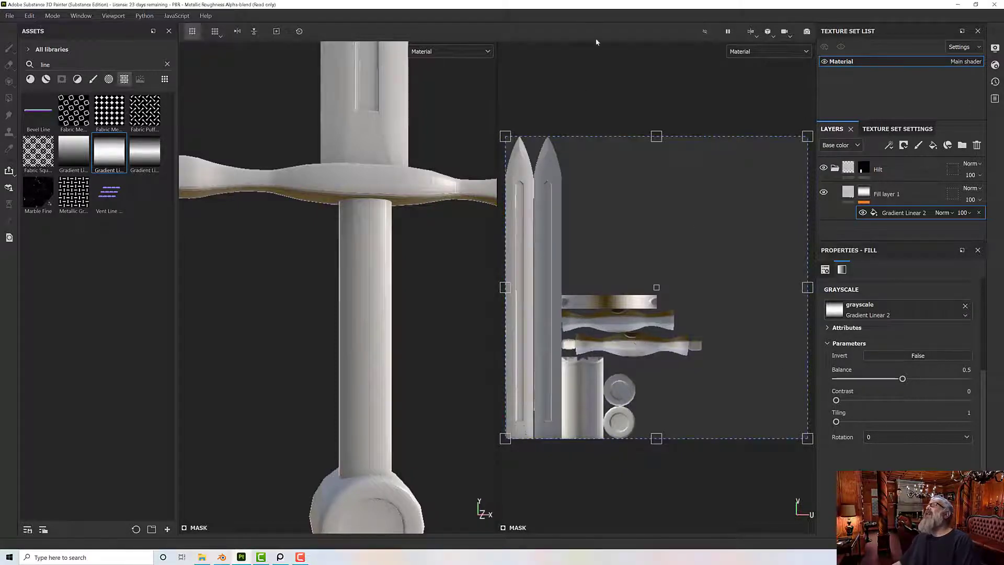
# Display the Mask channel in the viewports.
pyautogui.click(748, 52)
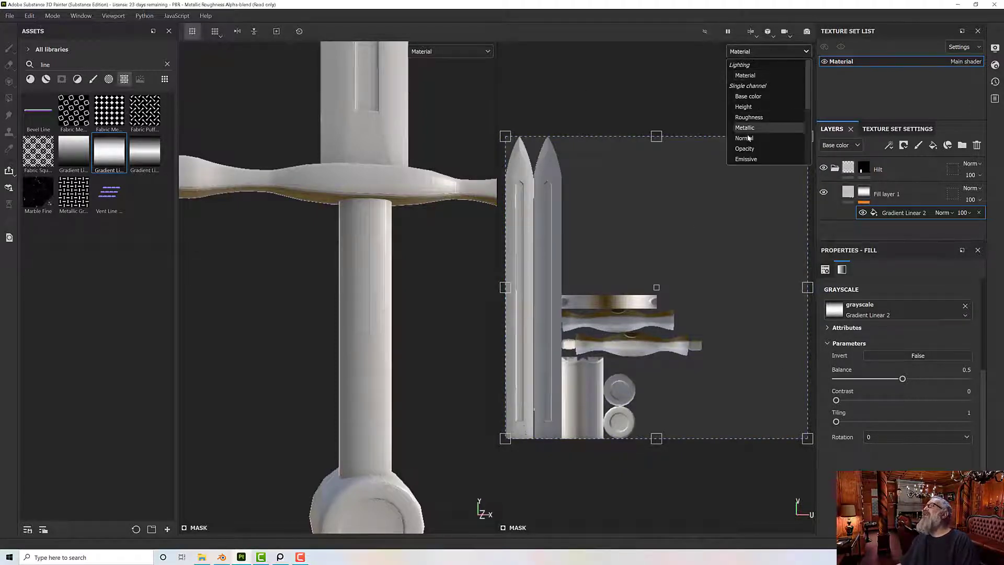
pyautogui.scroll(-3, 747, 137)
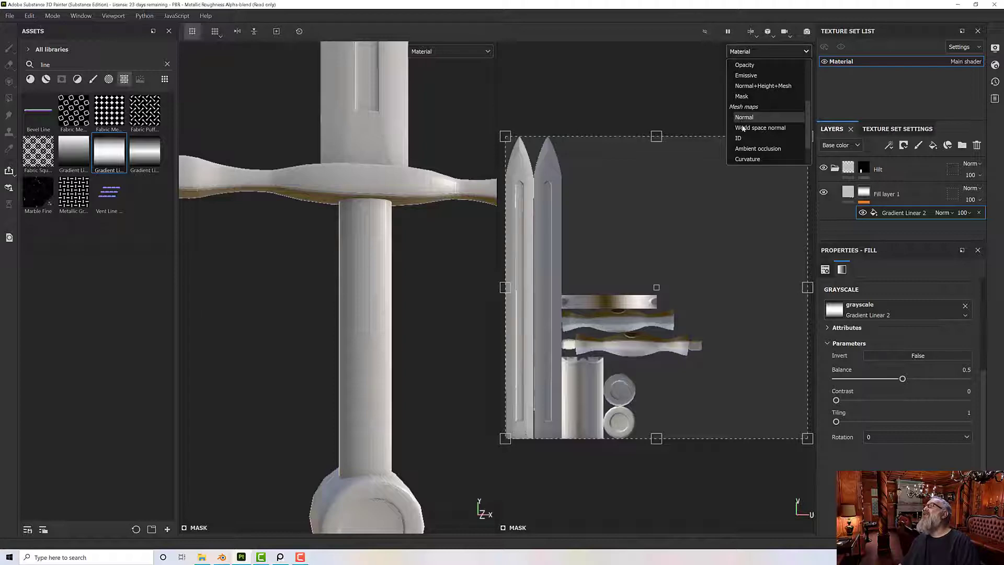
pyautogui.scroll(-1, 746, 126)
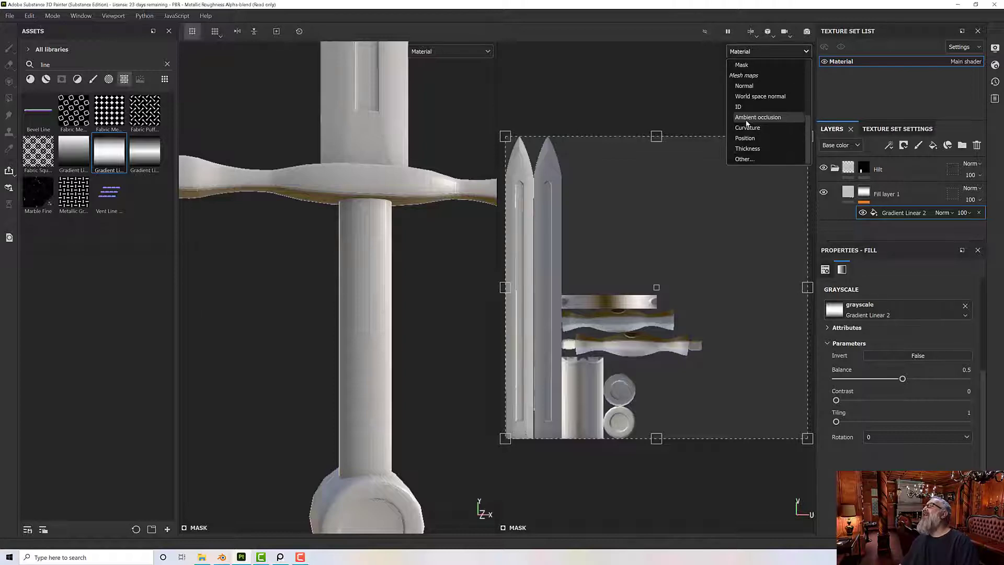
pyautogui.scroll(1, 746, 124)
pyautogui.click(742, 107)
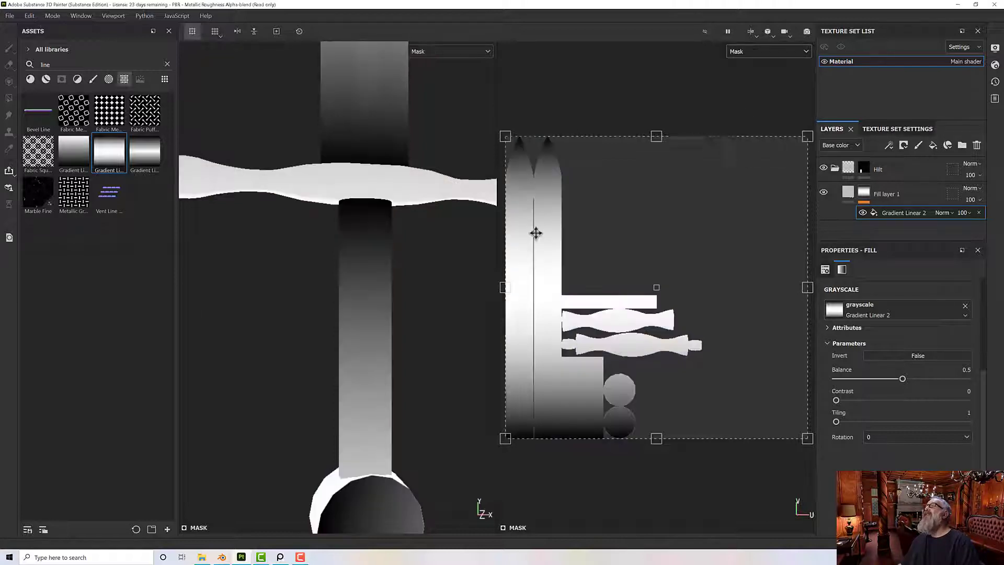
# Set the mask gradient's balance to 0.01 and contrast to 0.41.
pyautogui.scroll(-3, 378, 274)
pyautogui.scroll(-2, 380, 274)
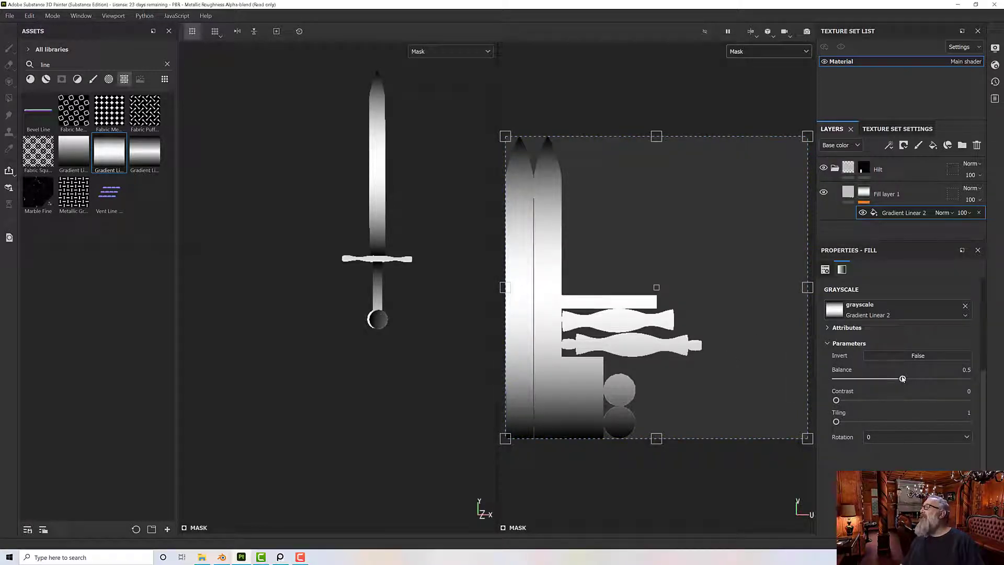
pyautogui.moveTo(902, 379); pyautogui.dragTo(837, 379)
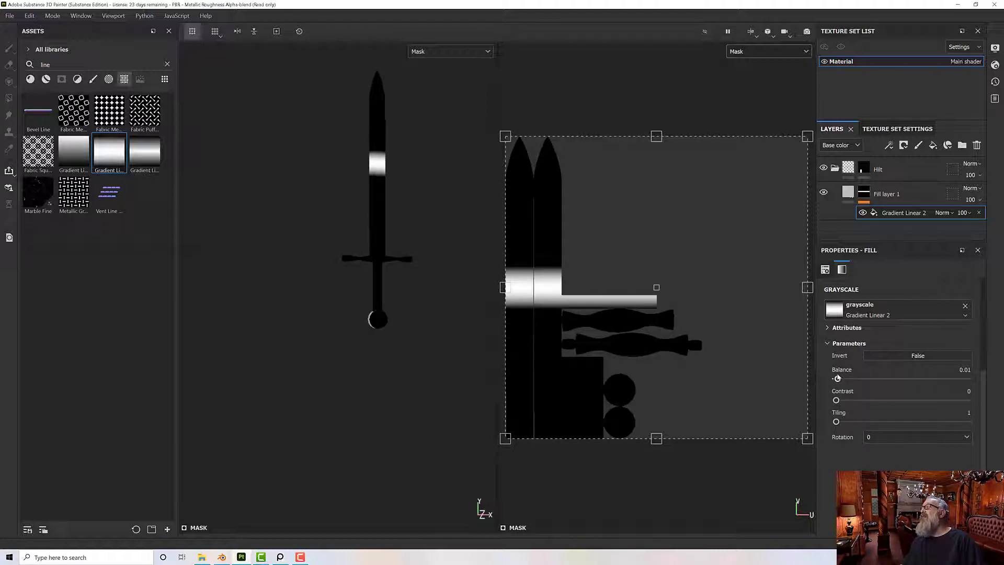
pyautogui.moveTo(840, 401); pyautogui.dragTo(888, 403)
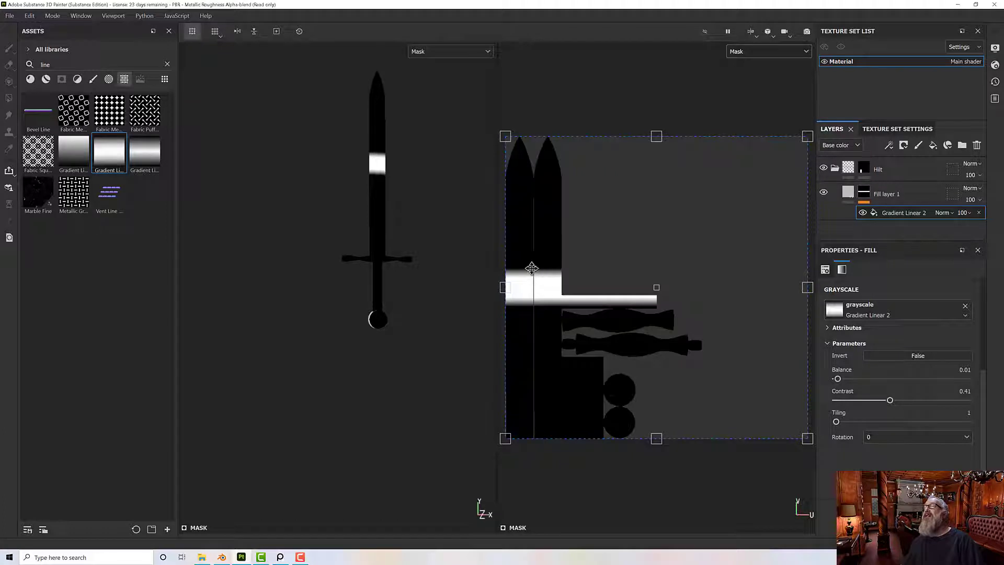
# Squash the gradient's UV transform vertically into a thin strip at the texture's bottom edge and return the viewport display to Material.
pyautogui.moveTo(656, 136); pyautogui.dragTo(677, 424)
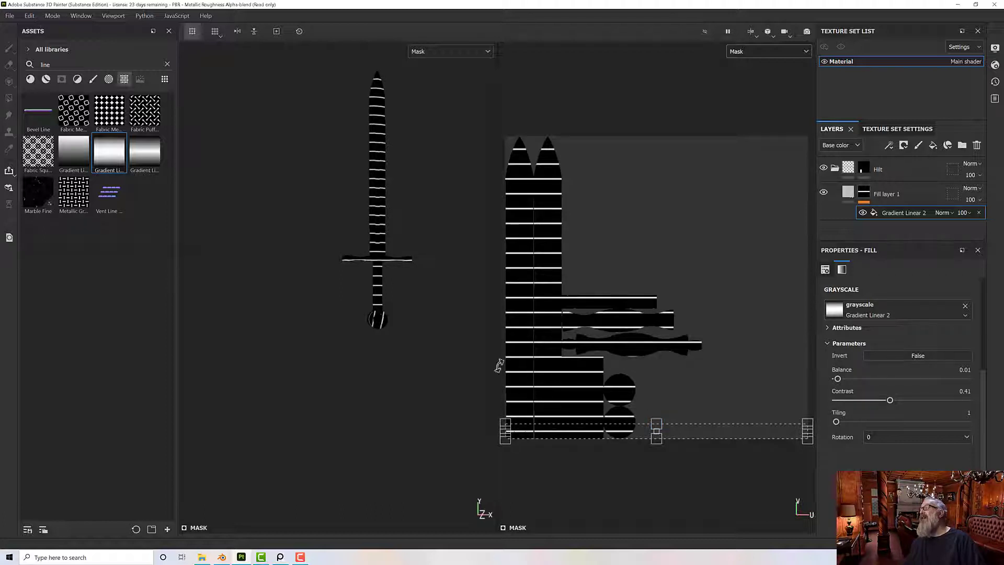
pyautogui.scroll(10, 340, 270)
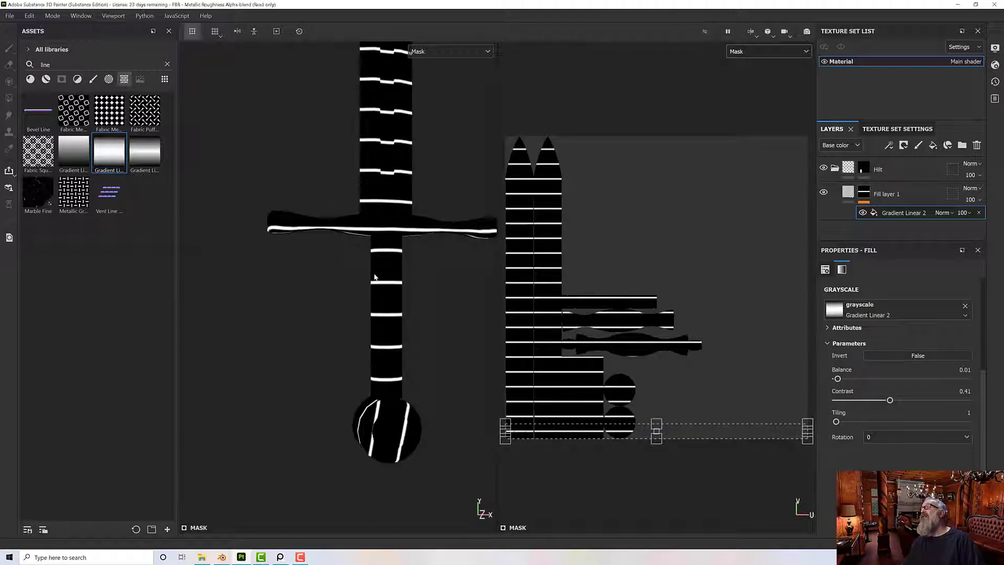
pyautogui.click(743, 53)
pyautogui.scroll(1, 744, 72)
pyautogui.click(744, 76)
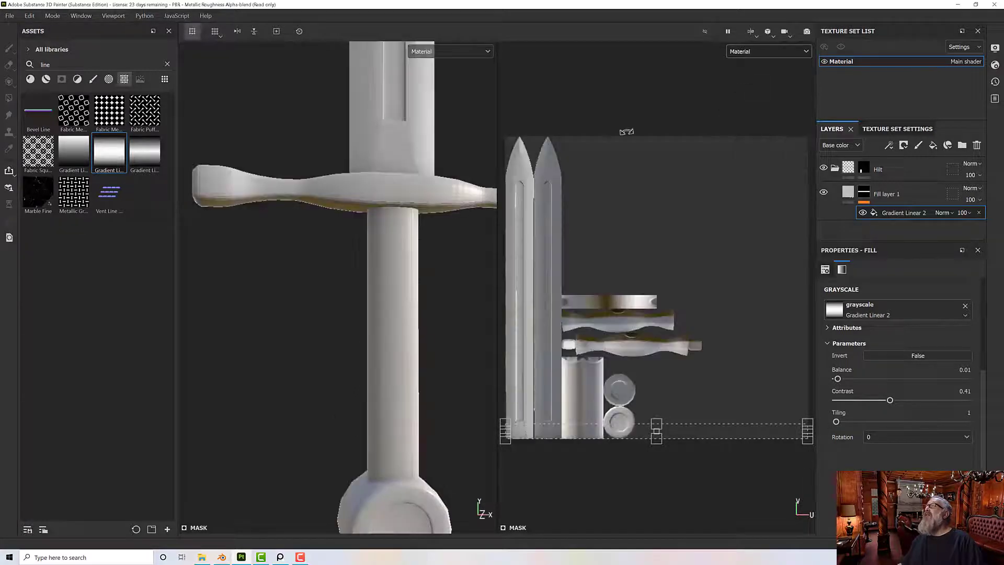
pyautogui.moveTo(418, 269)
pyautogui.keyDown('alt'); pyautogui.mouseDown()
pyautogui.moveTo(432, 263)
pyautogui.moveTo(454, 283)
pyautogui.mouseUp(); pyautogui.keyUp('alt')
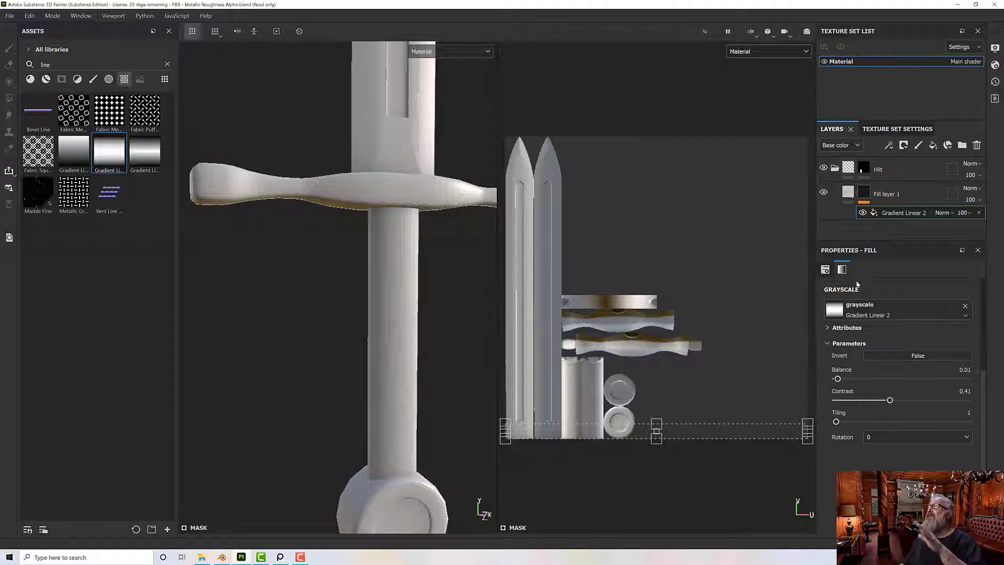
# Disable the fill layer's color, normal, opacity, emissive, roughness and metallic channels, leaving only height enabled.
pyautogui.click(827, 201)
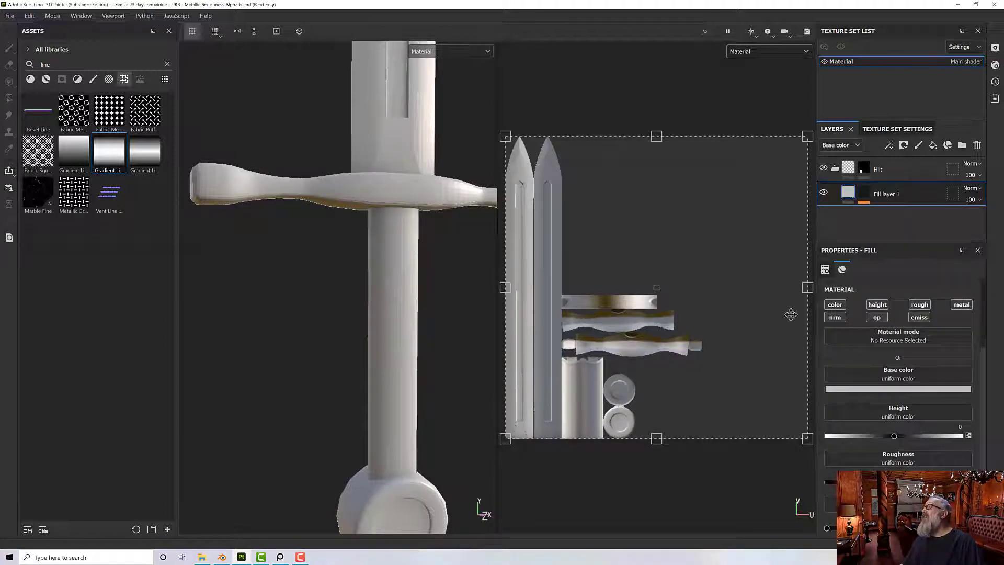
pyautogui.click(836, 305)
pyautogui.click(839, 317)
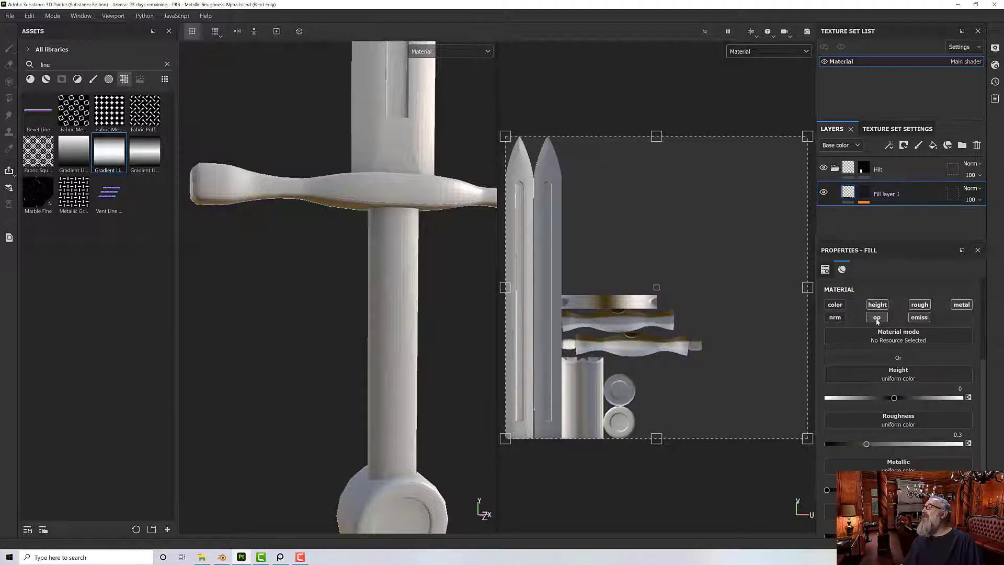
pyautogui.click(876, 317)
pyautogui.click(912, 318)
pyautogui.click(926, 306)
pyautogui.click(955, 307)
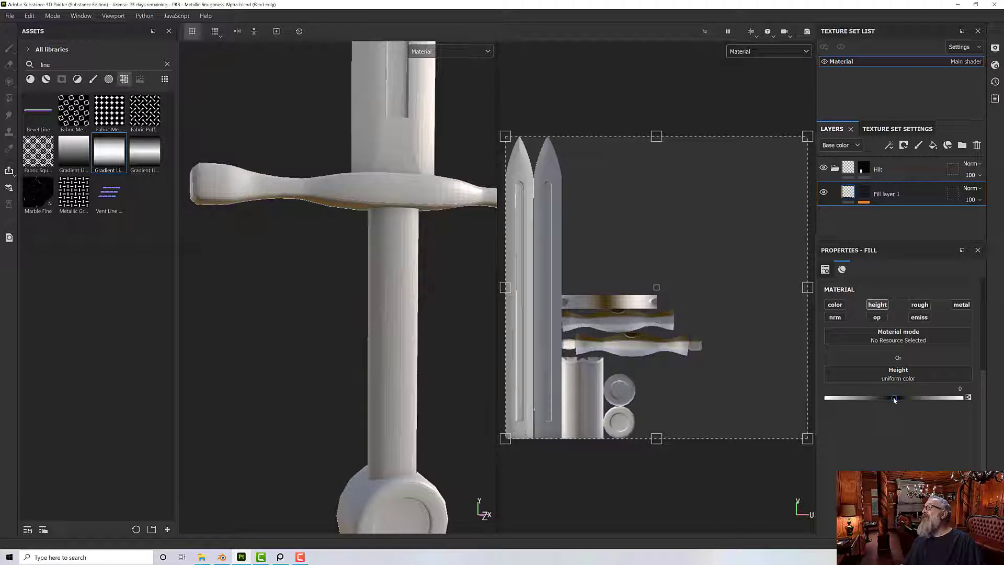
# Lower the fill layer's height to about -0.19 to cut grooves around the handle.
pyautogui.moveTo(894, 399)
pyautogui.mouseDown()
pyautogui.moveTo(927, 395)
pyautogui.moveTo(879, 397)
pyautogui.mouseUp()
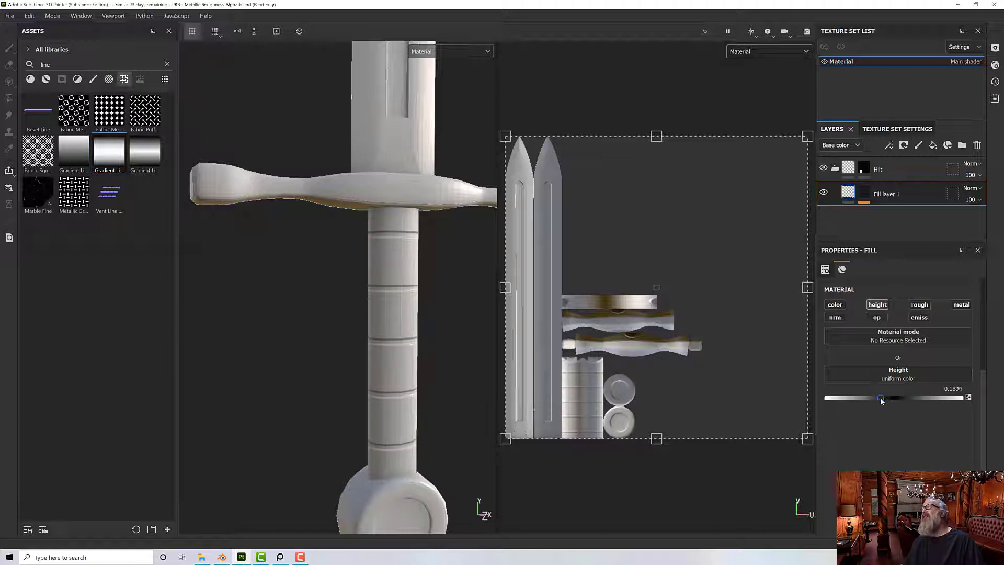
pyautogui.keyDown('alt'); pyautogui.moveTo(420, 329); pyautogui.dragTo(387, 313); pyautogui.keyUp('alt')
pyautogui.scroll(-3, 391, 315)
pyautogui.scroll(4, 409, 317)
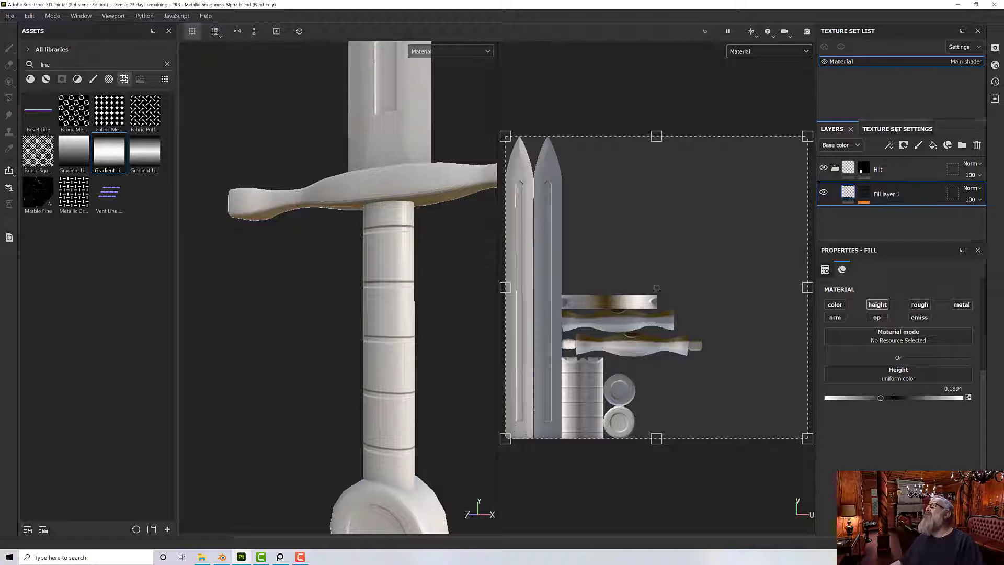
# Try inverting the Gradient Linear 2 fill in the layer's mask and set Invert back to False.
pyautogui.click(863, 193)
pyautogui.click(884, 214)
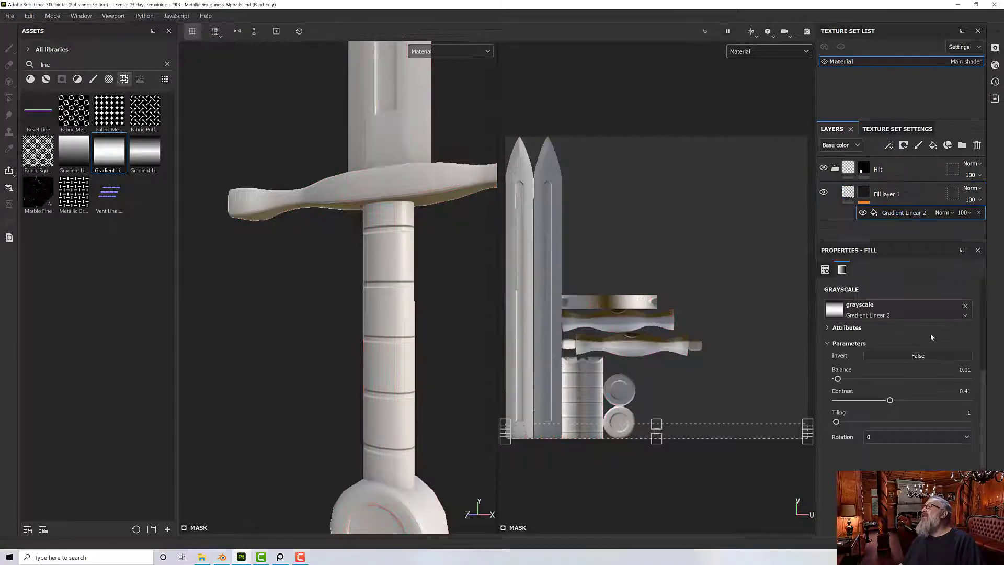
pyautogui.click(896, 355)
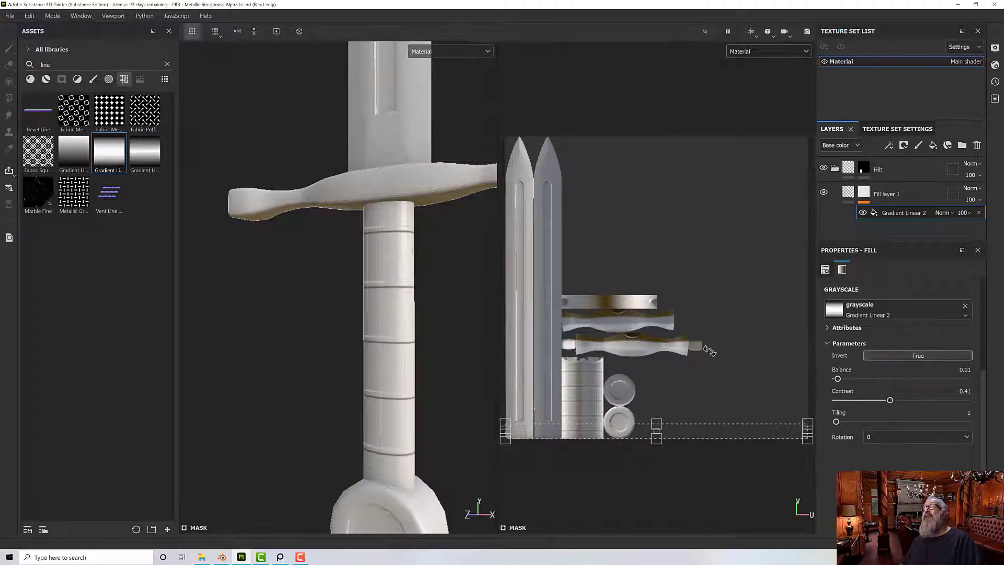
pyautogui.click(912, 355)
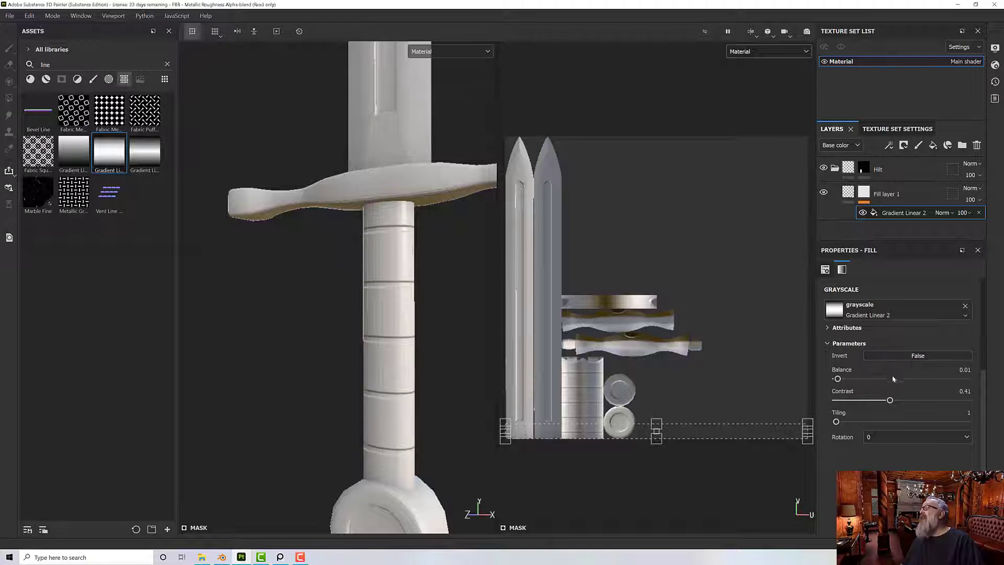
# Try rotating the mask gradient by 90° and set its rotation back to 0.
pyautogui.click(885, 438)
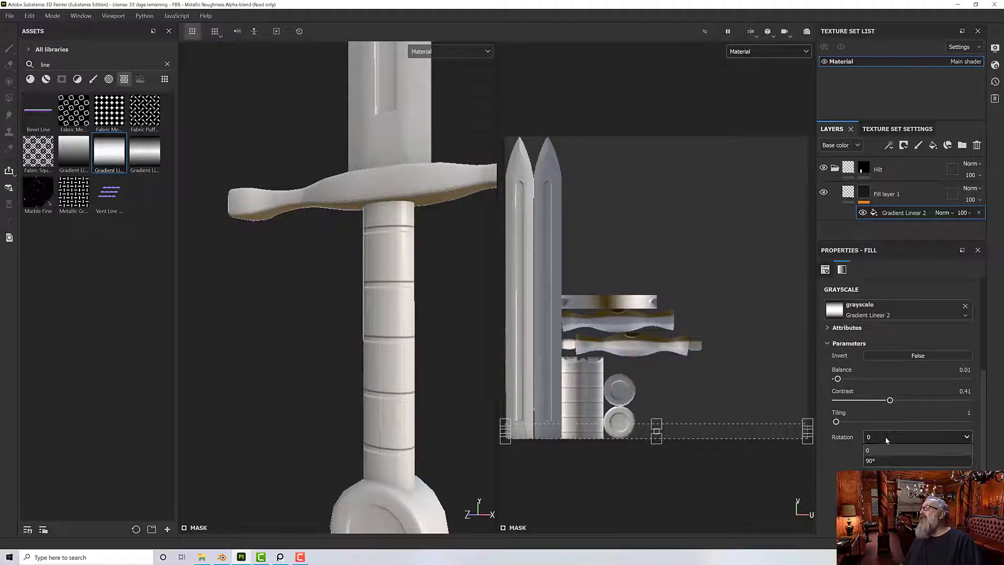
pyautogui.click(884, 458)
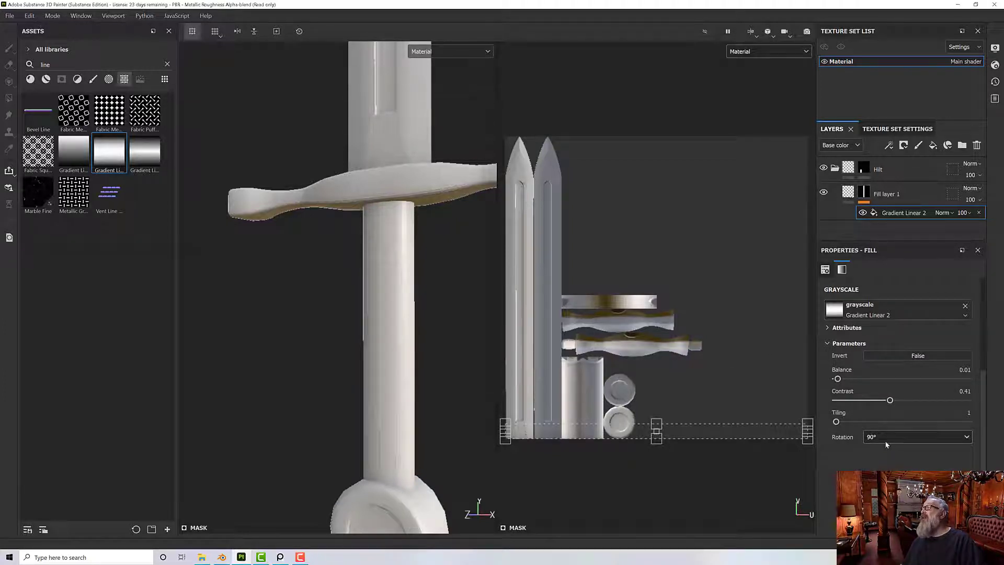
pyautogui.click(885, 439)
pyautogui.click(880, 450)
pyautogui.click(880, 441)
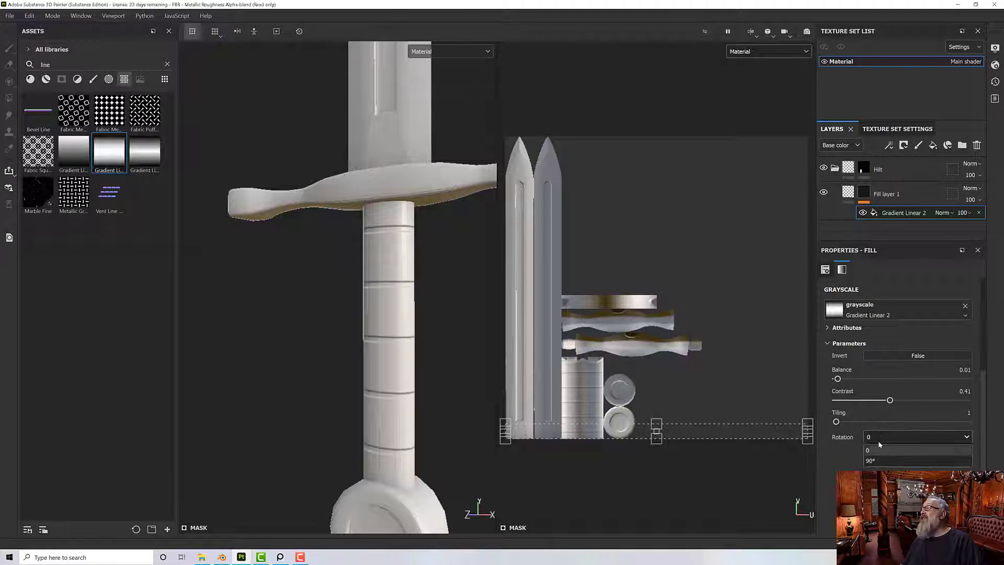
# Try a tiling of 4 on the mask gradient and set it back to 1.
pyautogui.click(860, 421)
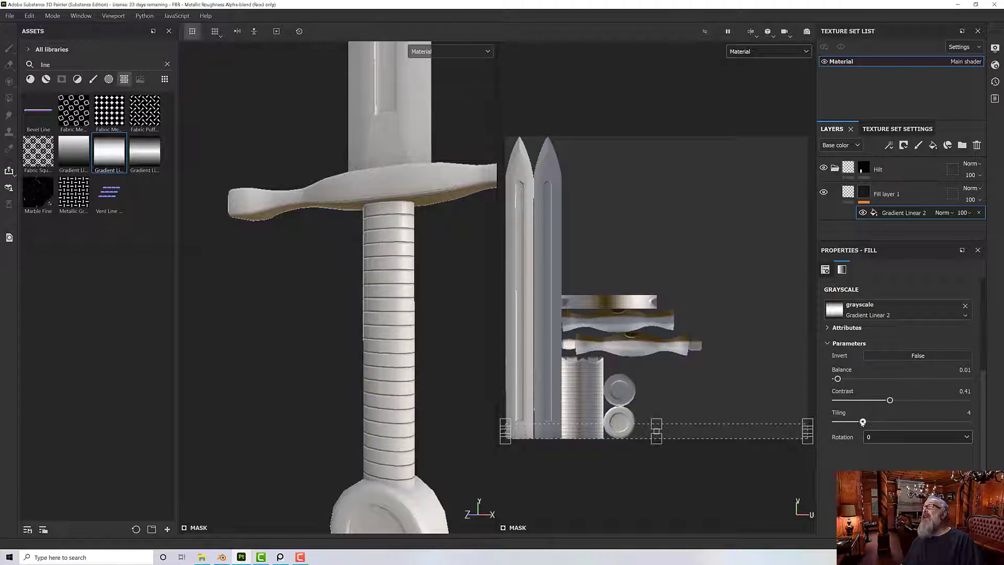
pyautogui.moveTo(862, 421); pyautogui.dragTo(839, 420)
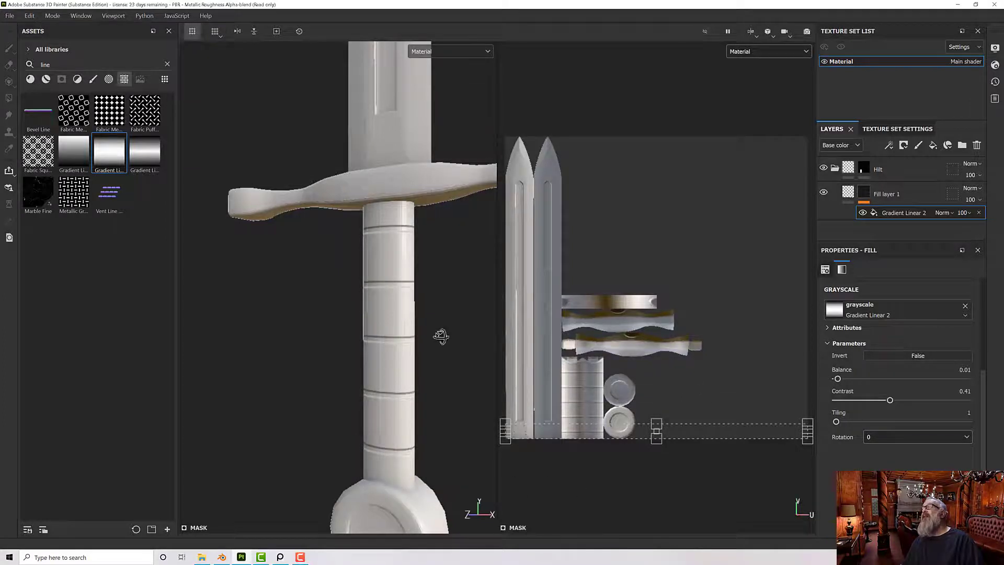
pyautogui.keyDown('alt'); pyautogui.moveTo(441, 336); pyautogui.dragTo(418, 328); pyautogui.keyUp('alt')
pyautogui.scroll(-3, 451, 325)
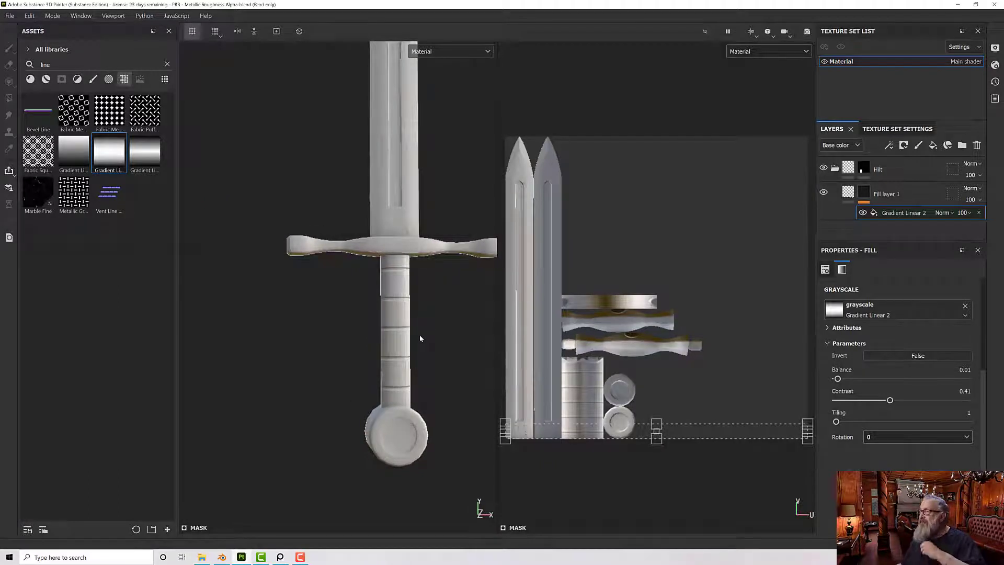
# Rotate the mask gradient's UV transformation to about 20.77 so the handle grooves spiral.
pyautogui.scroll(3, 420, 337)
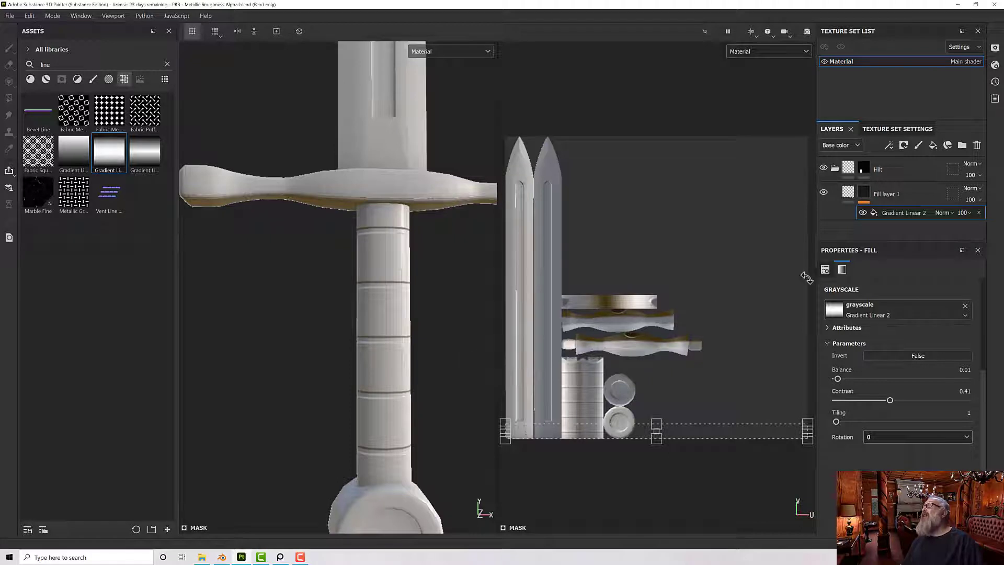
pyautogui.scroll(3, 882, 301)
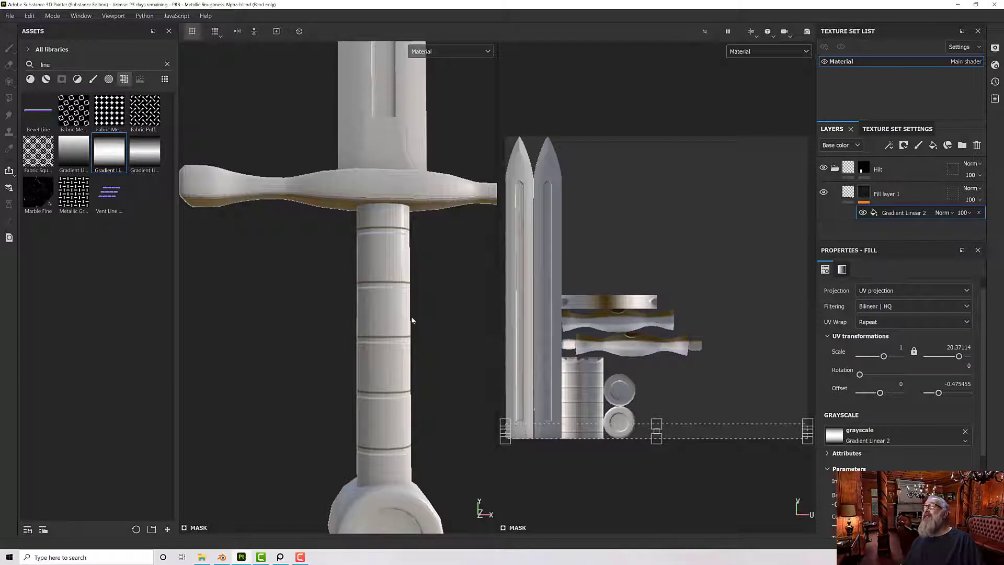
pyautogui.keyDown('alt'); pyautogui.moveTo(412, 320); pyautogui.dragTo(346, 320); pyautogui.keyUp('alt')
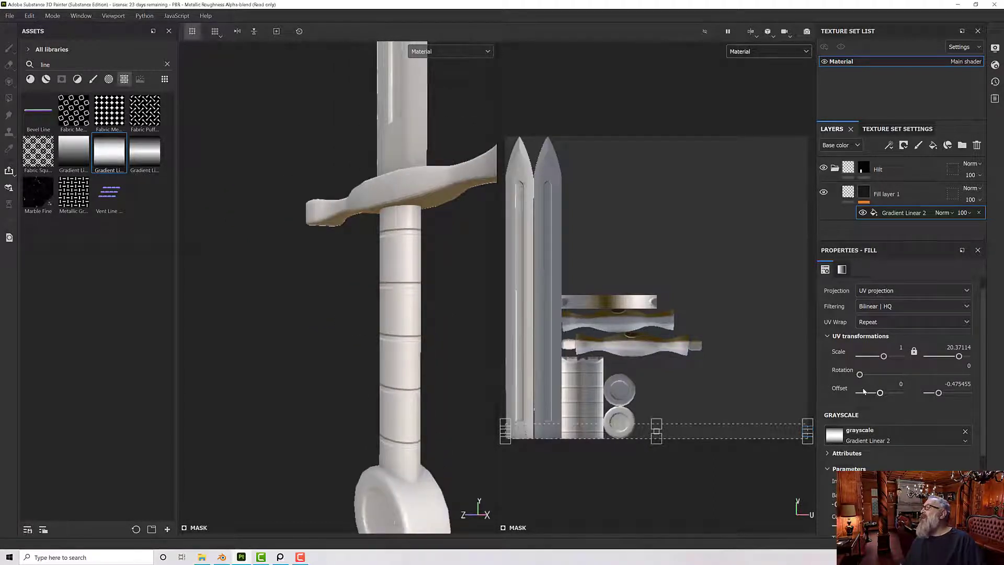
pyautogui.moveTo(859, 375); pyautogui.dragTo(866, 375)
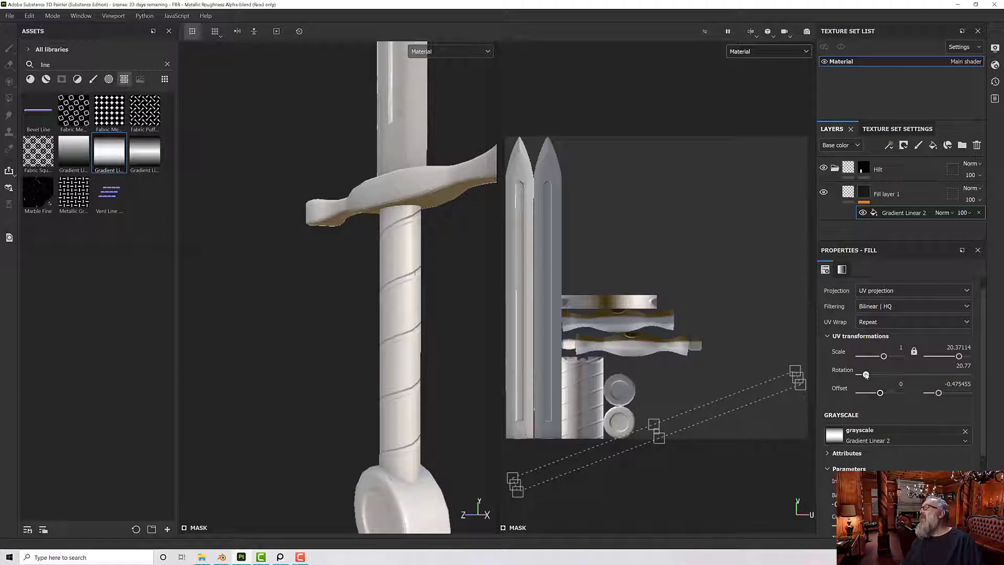
pyautogui.moveTo(865, 375); pyautogui.dragTo(866, 375)
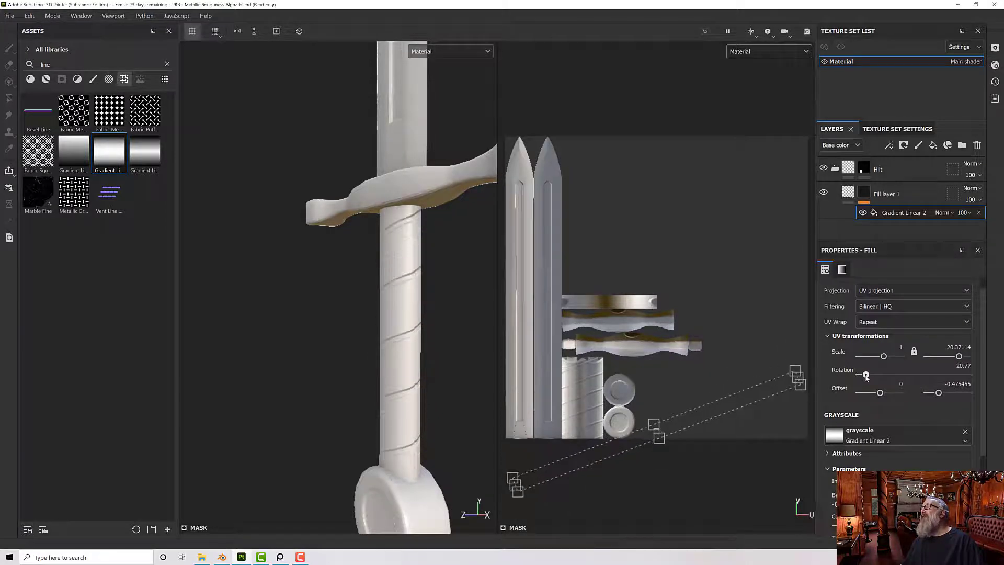
# Check the groove alignment at the handle's seam and set the gradient's UV rotation to 20.76.
pyautogui.scroll(6, 438, 284)
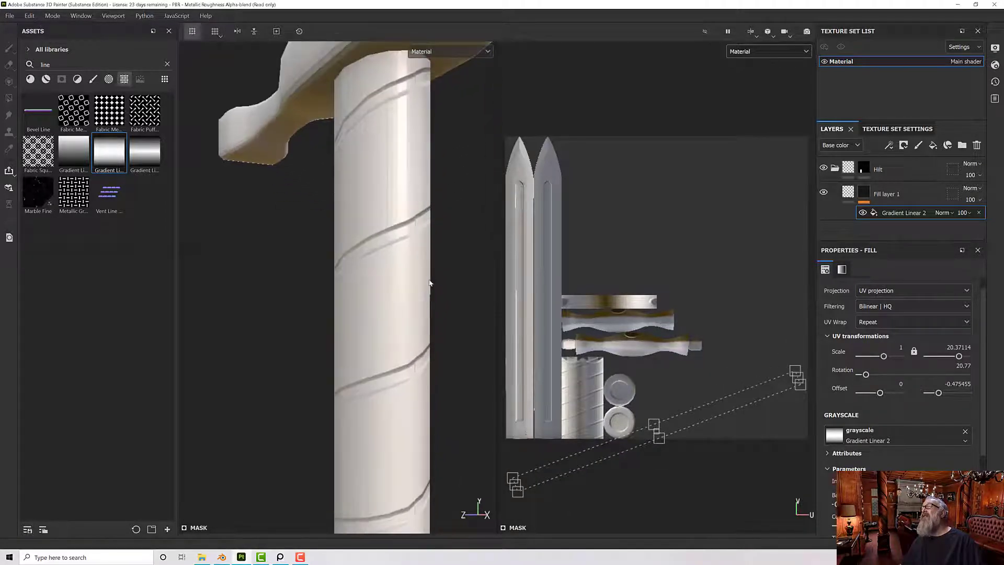
pyautogui.scroll(2, 431, 263)
pyautogui.scroll(1, 399, 260)
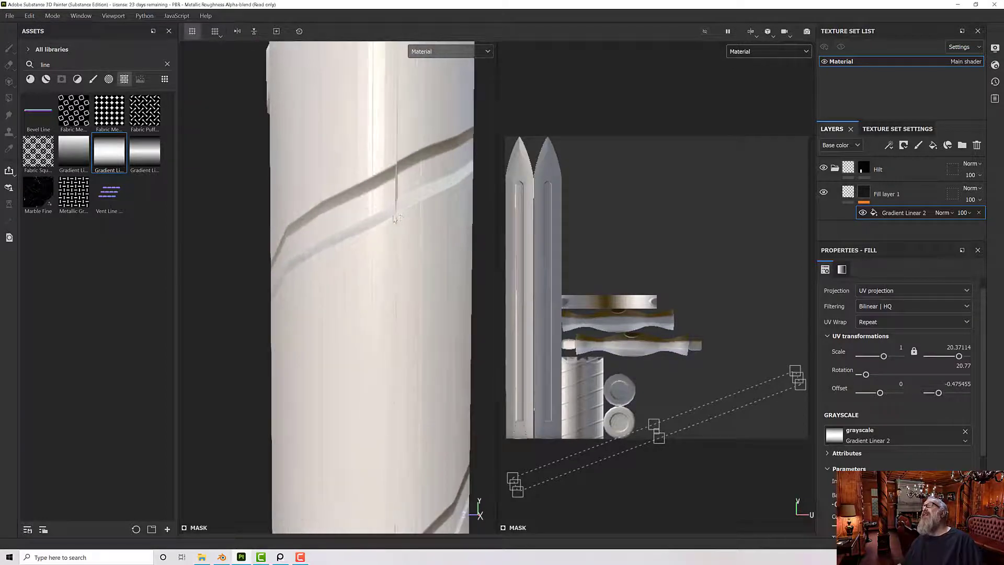
pyautogui.scroll(2, 399, 298)
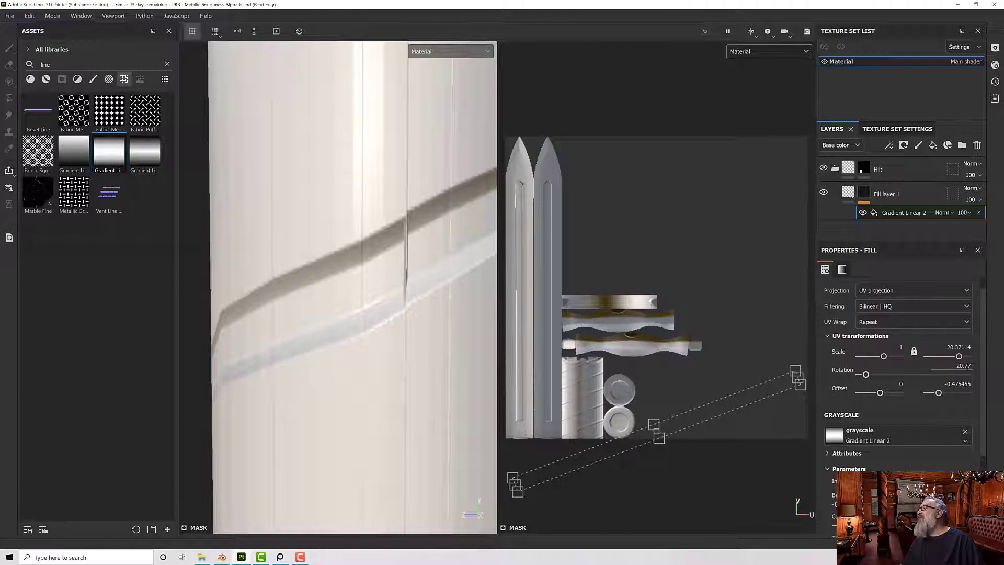
pyautogui.click(972, 365)
pyautogui.moveTo(967, 366); pyautogui.dragTo(983, 364)
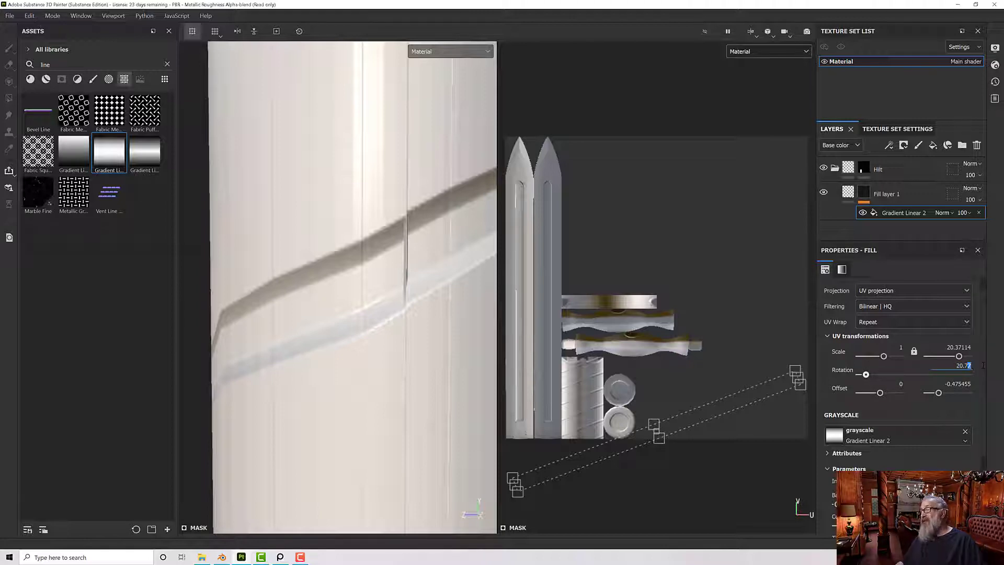
pyautogui.write('6')
pyautogui.press('Return')
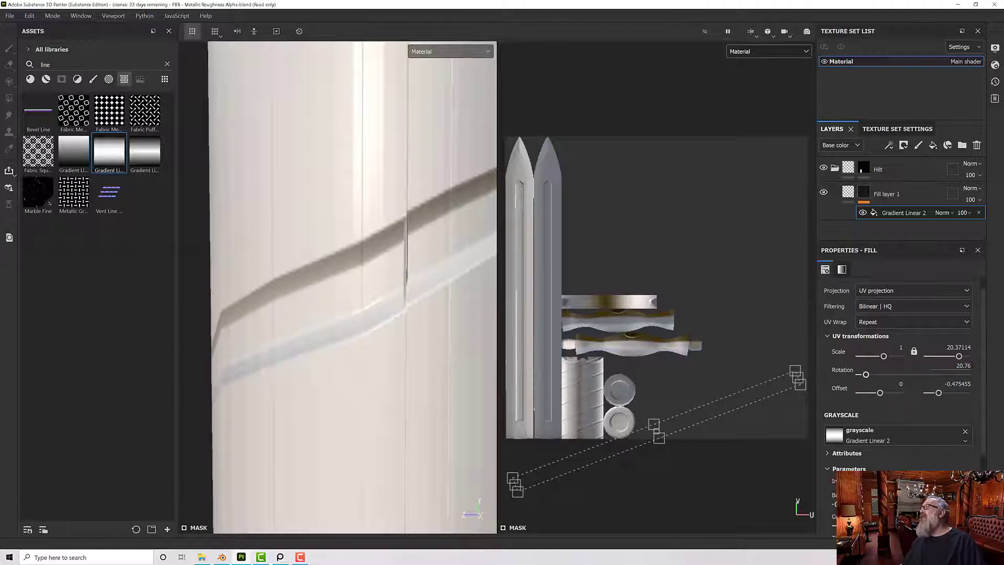
# Try a UV rotation of 20.6 on the mask gradient.
pyautogui.doubleClick(975, 366)
pyautogui.write('20.')
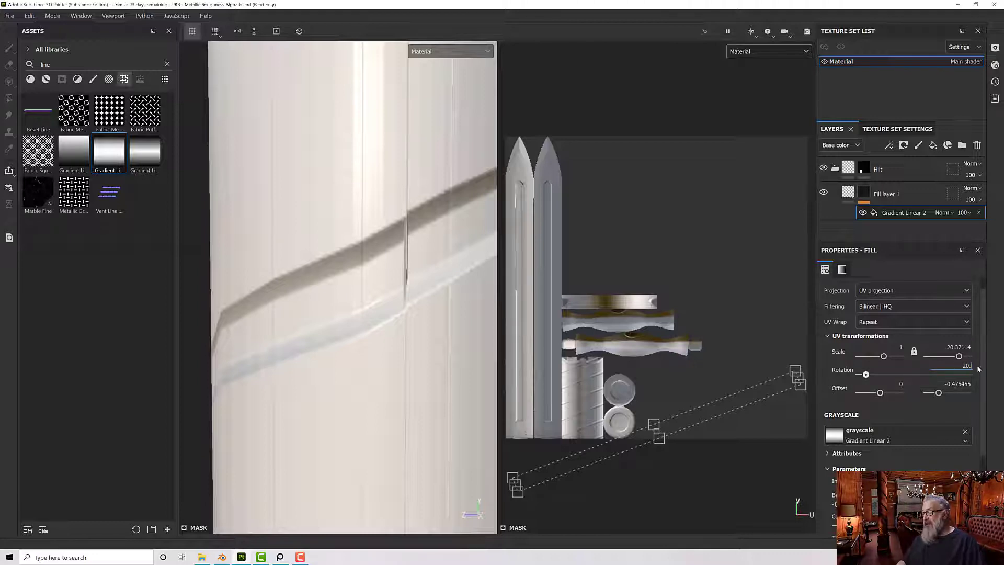
pyautogui.write('6')
pyautogui.press('Return')
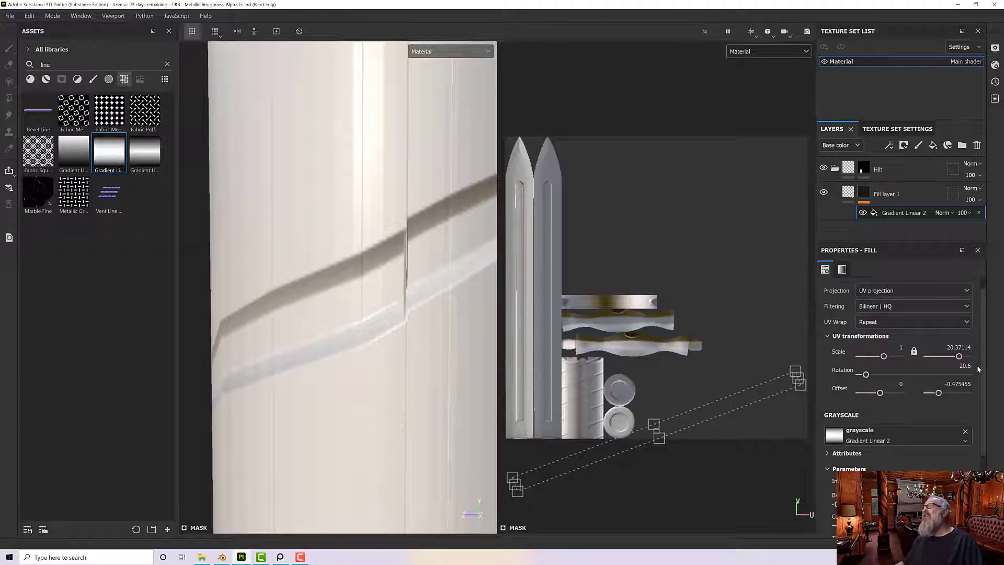
# Set the mask gradient's UV rotation to 20.8.
pyautogui.doubleClick(975, 365)
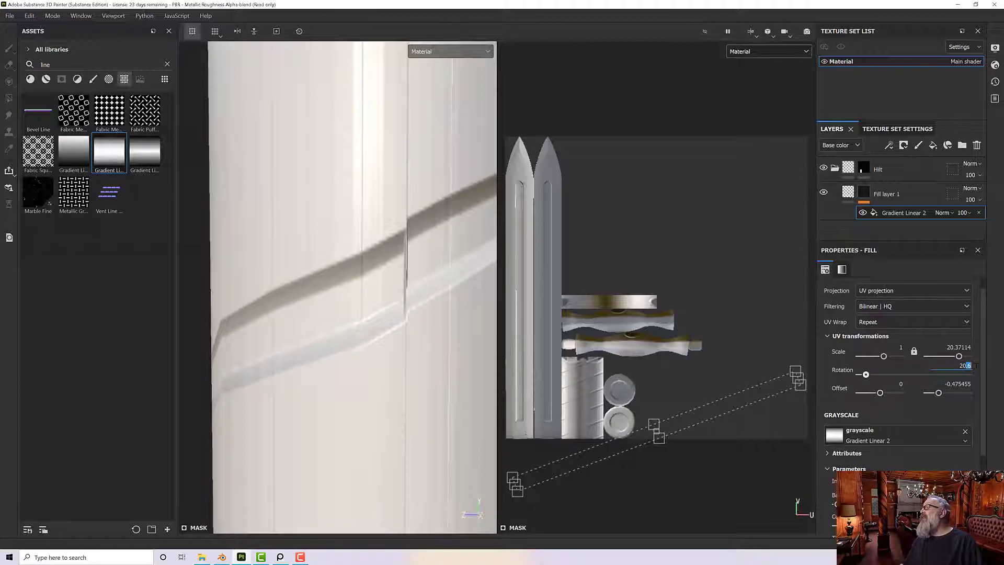
pyautogui.write('20.8')
pyautogui.press('Return')
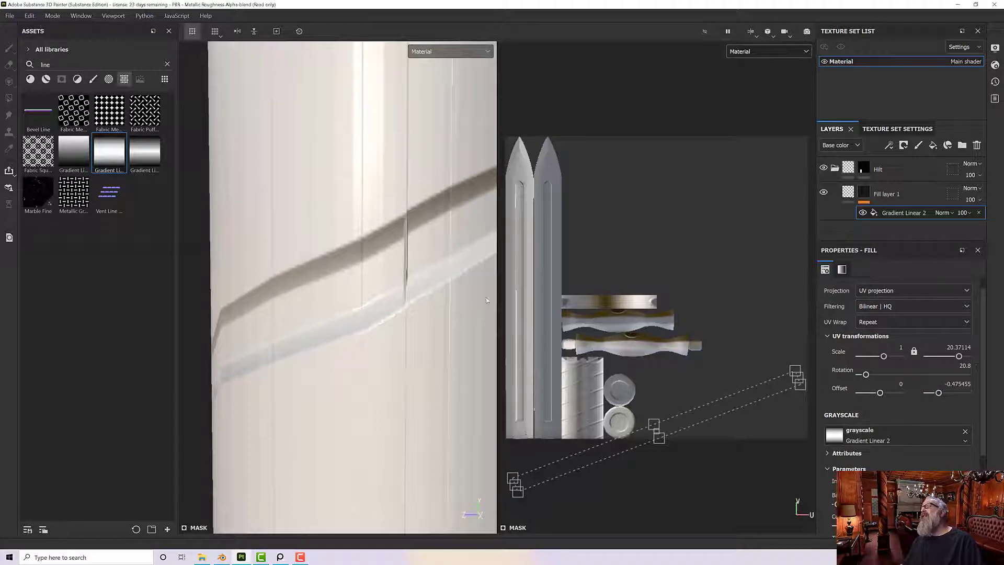
# Examine how the spiral grooves meet at the handle's seam from several sides and distances.
pyautogui.scroll(-5, 435, 288)
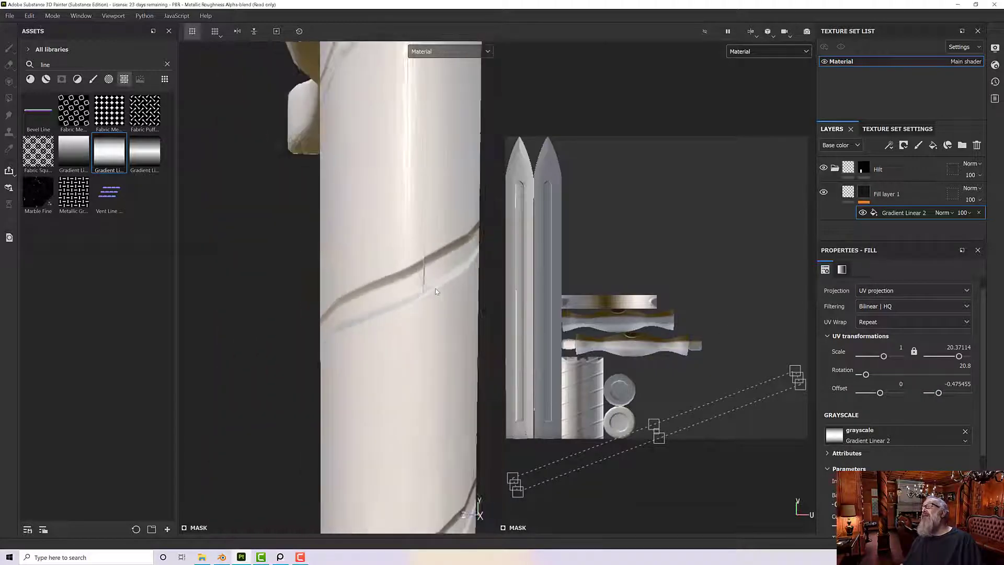
pyautogui.scroll(-5, 435, 296)
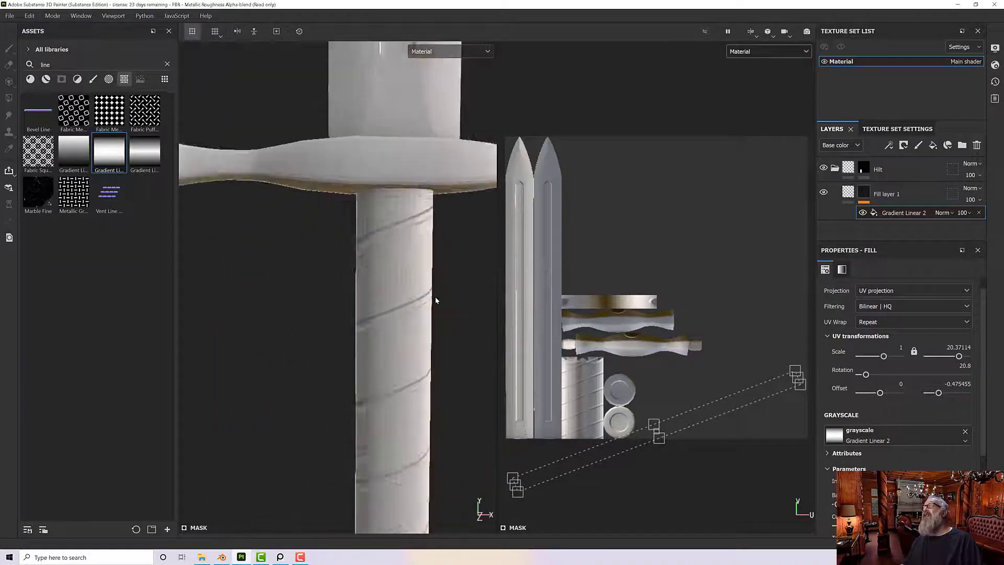
pyautogui.keyDown('alt'); pyautogui.moveTo(434, 296); pyautogui.dragTo(455, 296); pyautogui.keyUp('alt')
pyautogui.keyDown('alt'); pyautogui.moveTo(527, 293); pyautogui.dragTo(287, 290); pyautogui.keyUp('alt')
pyautogui.scroll(6, 435, 298)
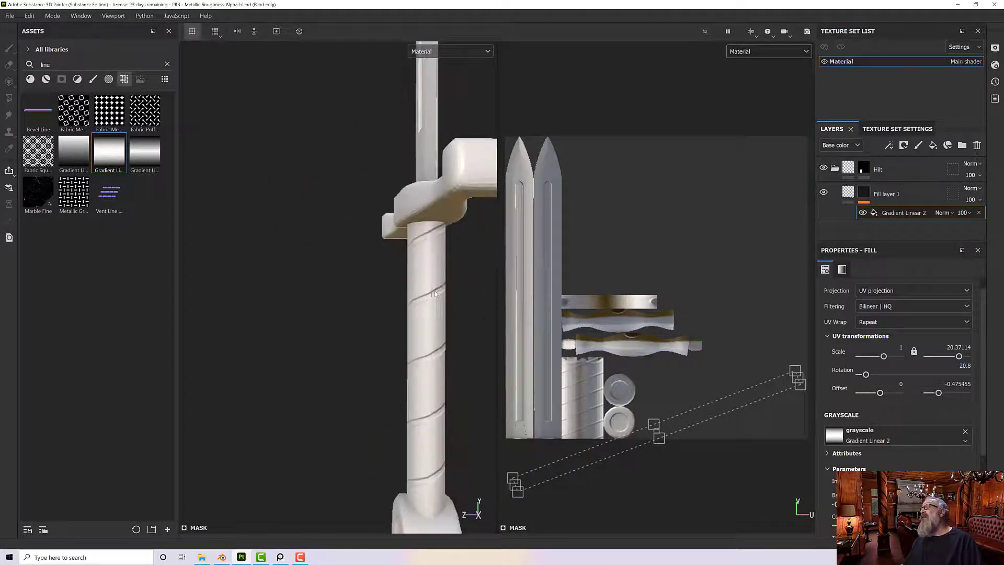
pyautogui.scroll(4, 435, 298)
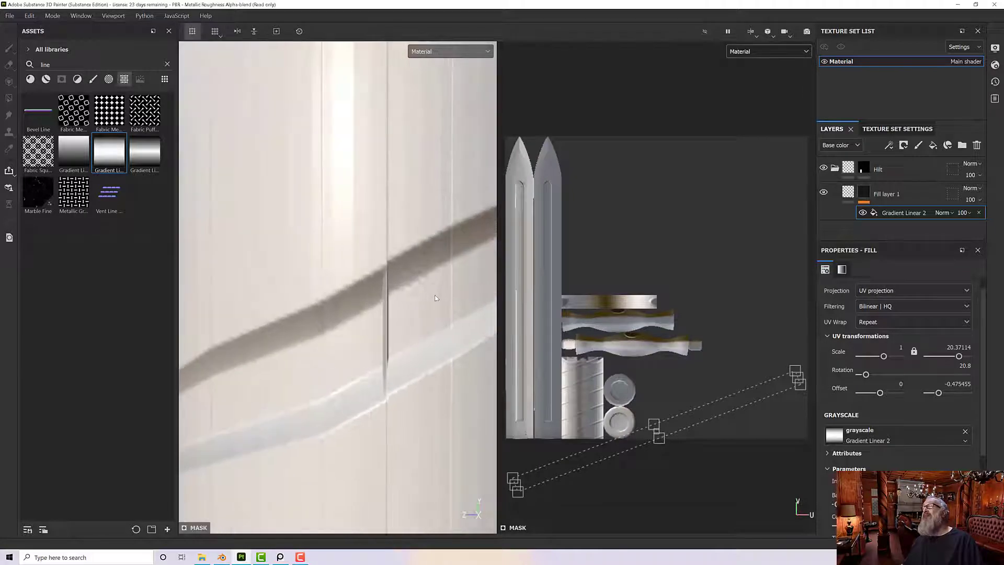
pyautogui.keyDown('alt'); pyautogui.moveTo(435, 298); pyautogui.dragTo(405, 282); pyautogui.keyUp('alt')
pyautogui.scroll(-5, 405, 282)
pyautogui.scroll(-8, 406, 282)
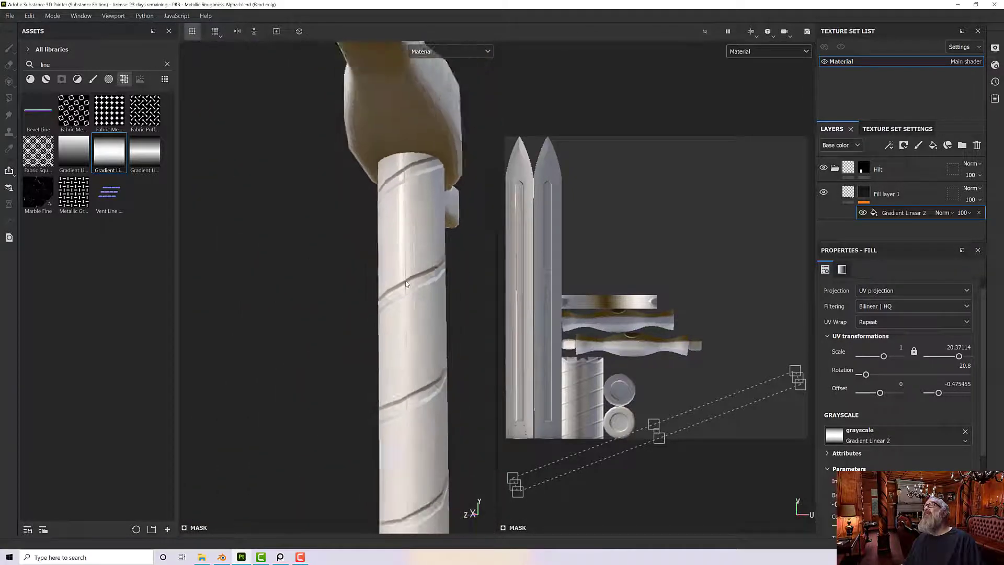
pyautogui.scroll(-4, 445, 285)
pyautogui.keyDown('alt'); pyautogui.moveTo(425, 281); pyautogui.dragTo(450, 281); pyautogui.keyUp('alt')
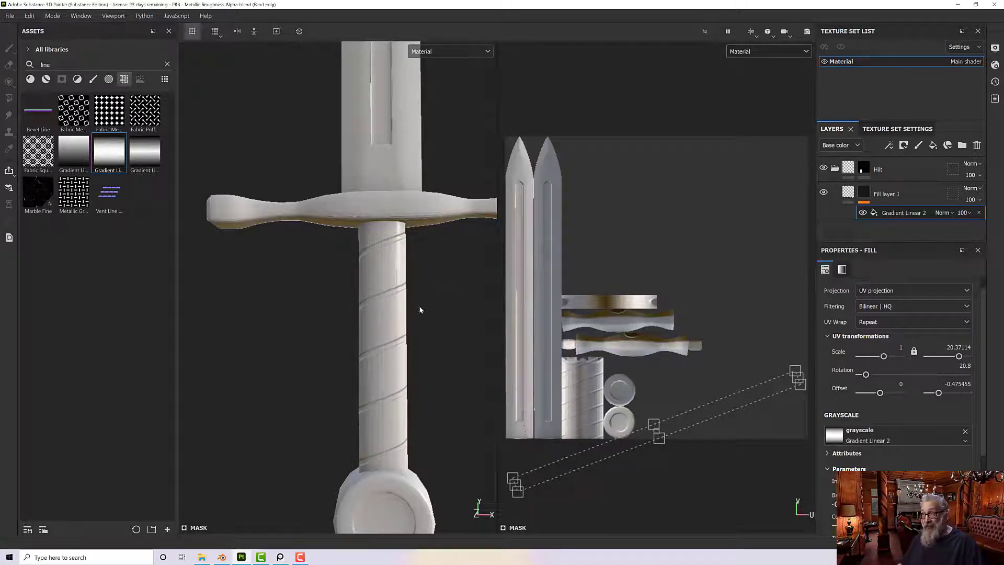
# Examine the whole sword and the crossguard together with the grooved handle.
pyautogui.keyDown('alt'); pyautogui.moveTo(419, 307); pyautogui.dragTo(426, 340); pyautogui.keyUp('alt')
pyautogui.scroll(-4, 450, 303)
pyautogui.scroll(-3, 425, 323)
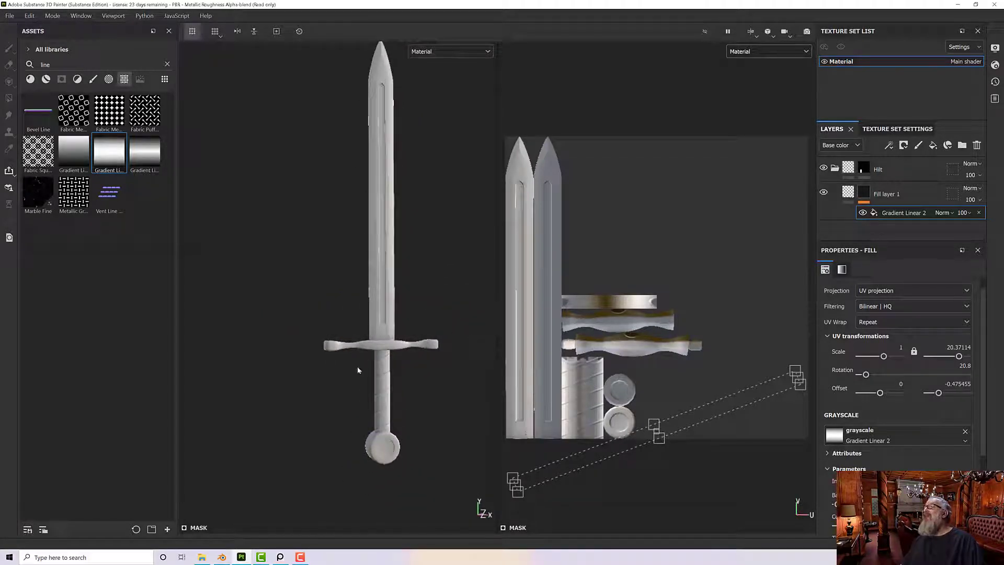
pyautogui.scroll(5, 384, 368)
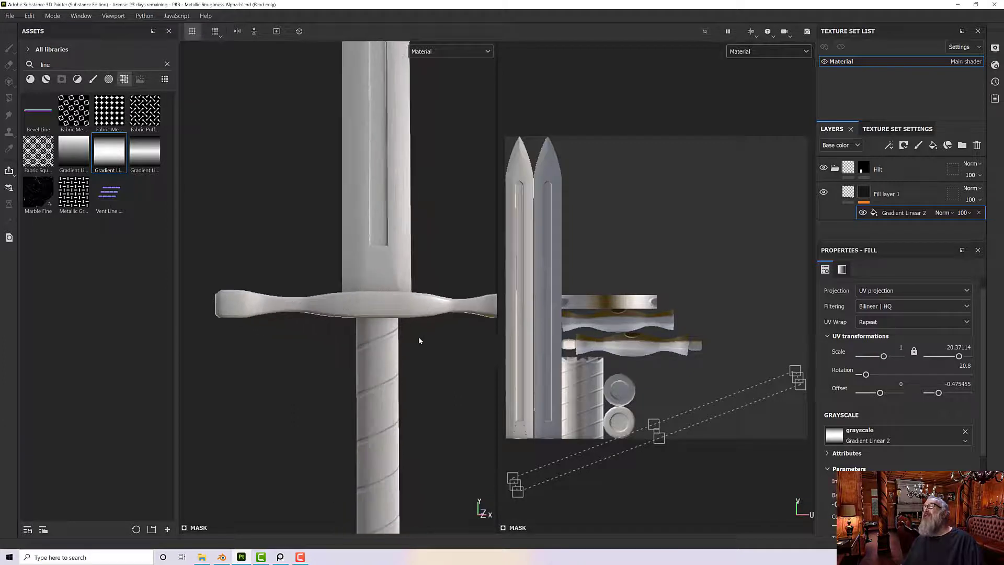
pyautogui.keyDown('alt'); pyautogui.moveTo(418, 341); pyautogui.dragTo(441, 332); pyautogui.keyUp('alt')
pyautogui.scroll(-3, 437, 347)
pyautogui.scroll(6, 437, 346)
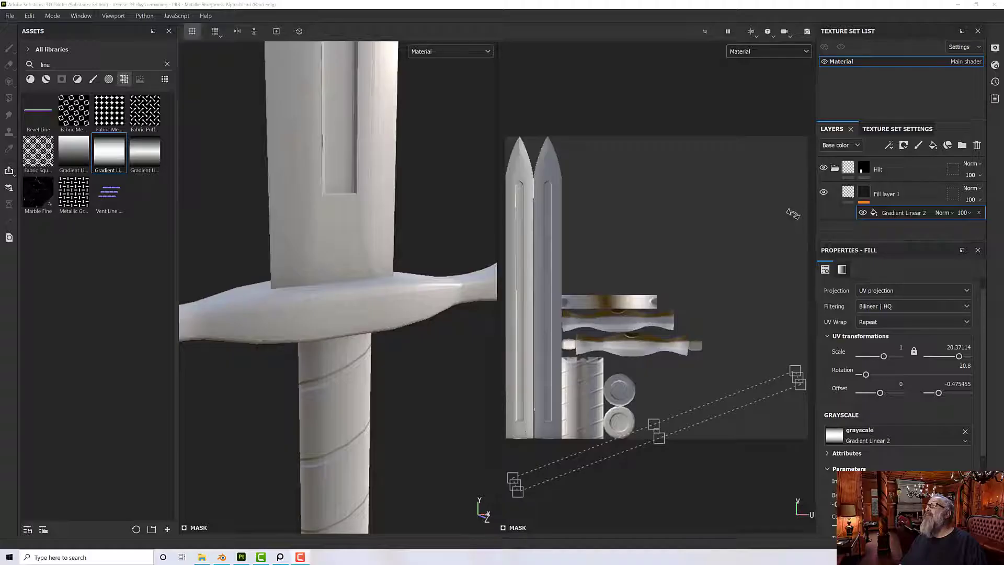
pyautogui.scroll(-5, 388, 361)
pyautogui.keyDown('alt'); pyautogui.moveTo(401, 357); pyautogui.dragTo(396, 323); pyautogui.keyUp('alt')
# Add a fill layer and place it outside and below the collapsed Hilt folder.
pyautogui.click(835, 168)
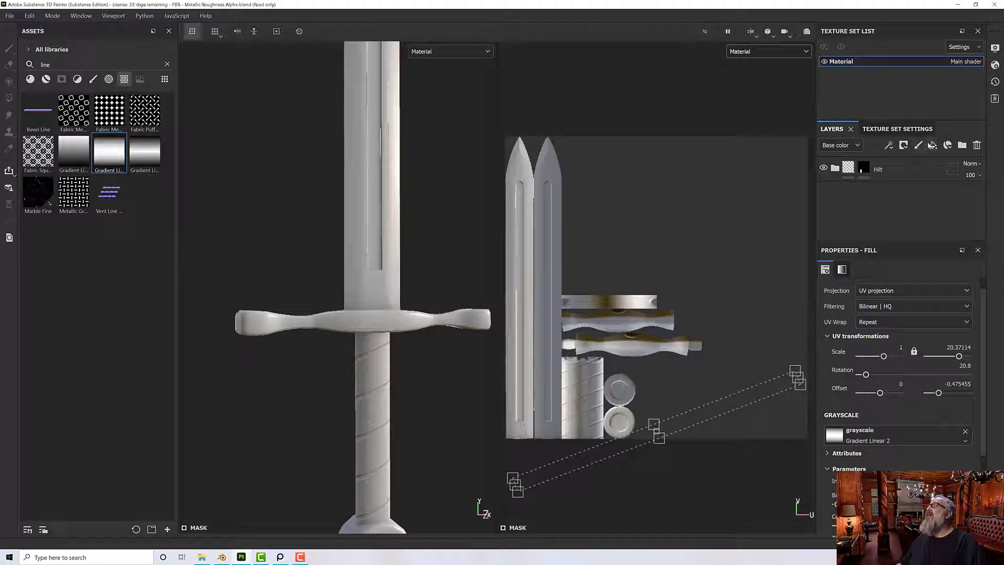
pyautogui.click(933, 144)
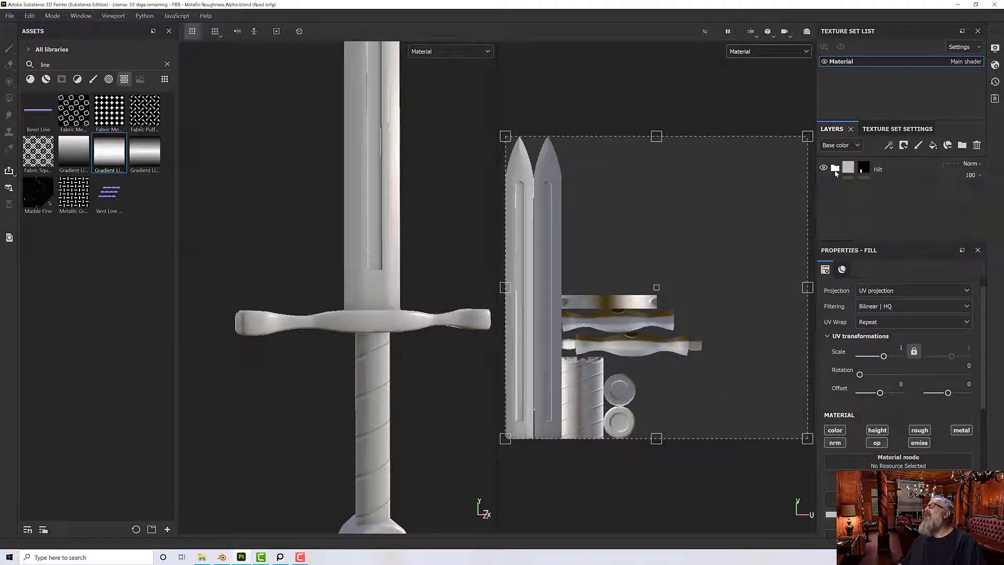
pyautogui.moveTo(854, 192); pyautogui.dragTo(858, 219)
pyautogui.click(835, 193)
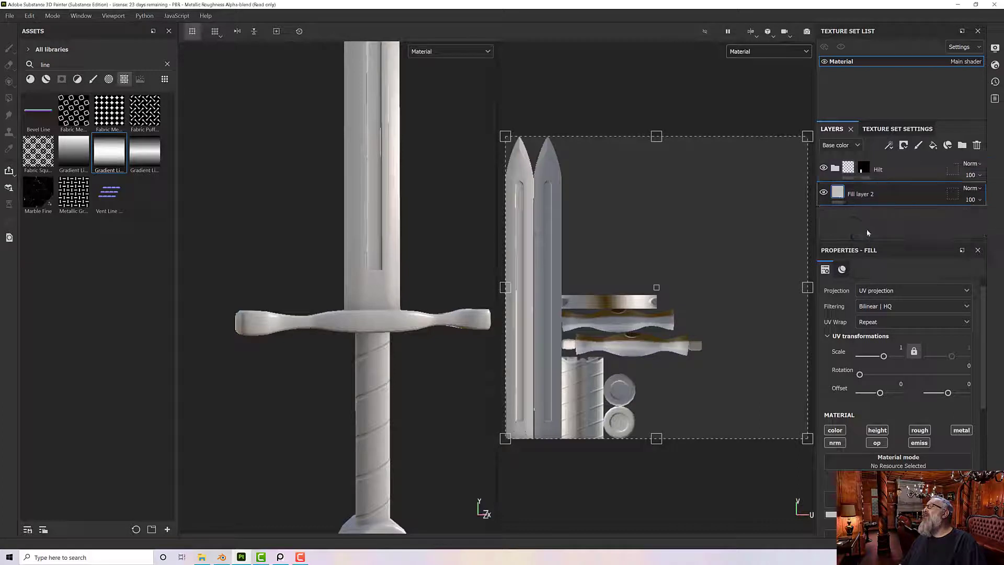
# Rename the new fill layer as Base Metal.
pyautogui.doubleClick(859, 195)
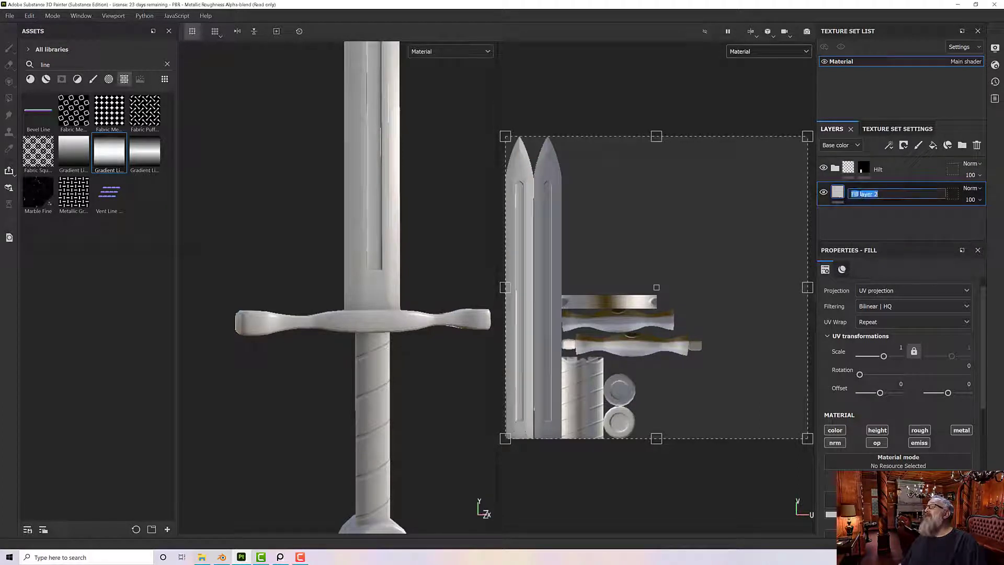
pyautogui.write('Base')
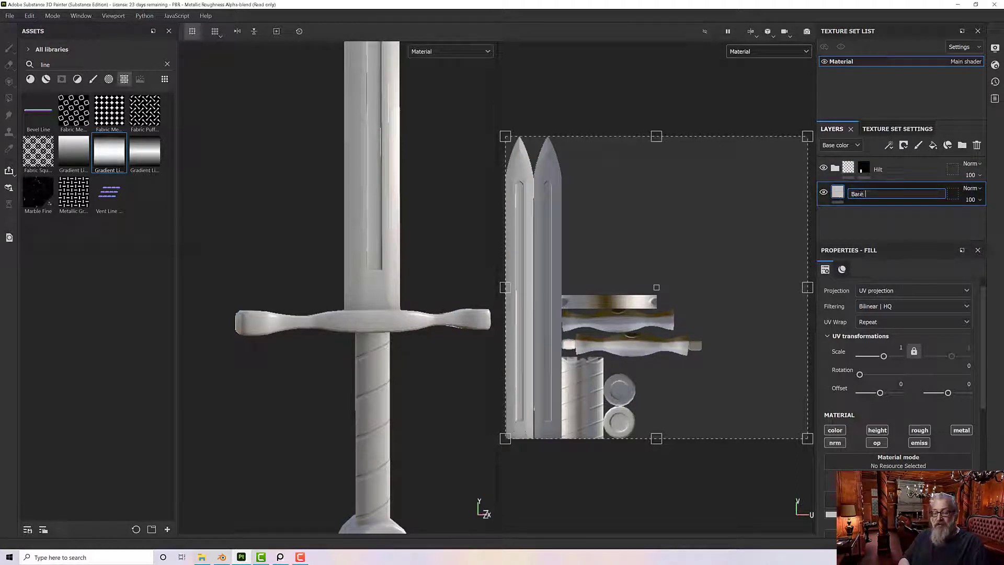
pyautogui.write(' Metal')
pyautogui.press('Return')
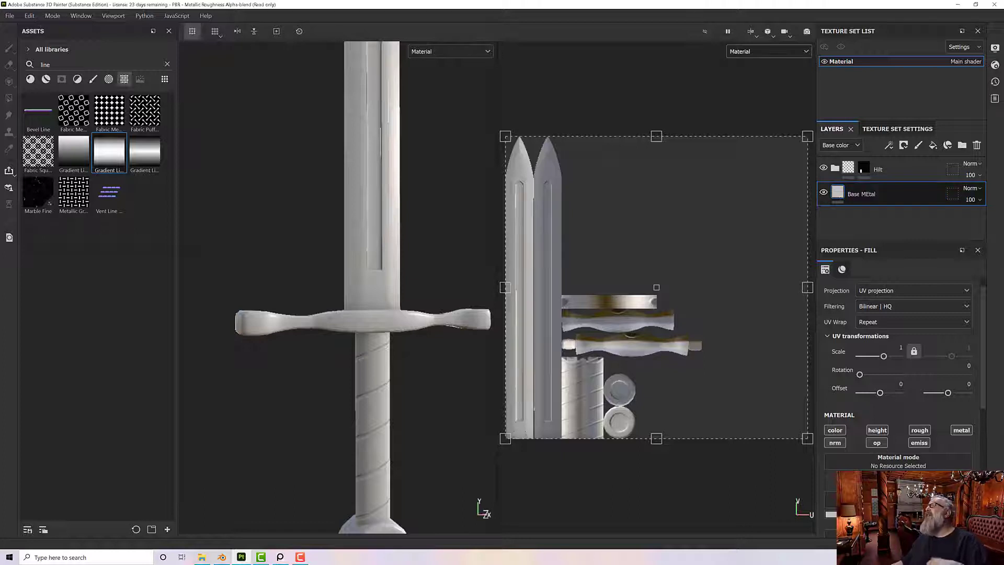
pyautogui.doubleClick(868, 194)
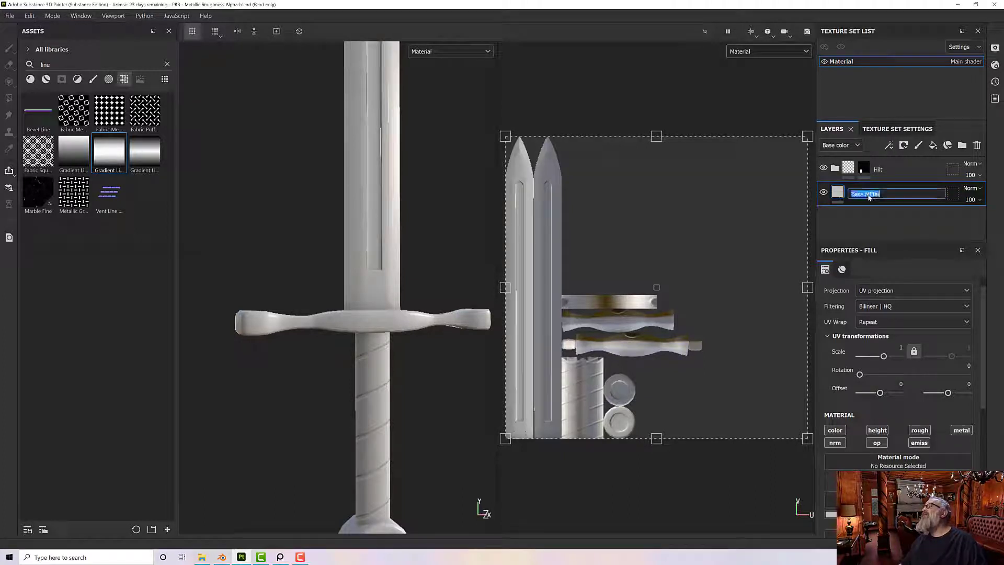
pyautogui.click(866, 194)
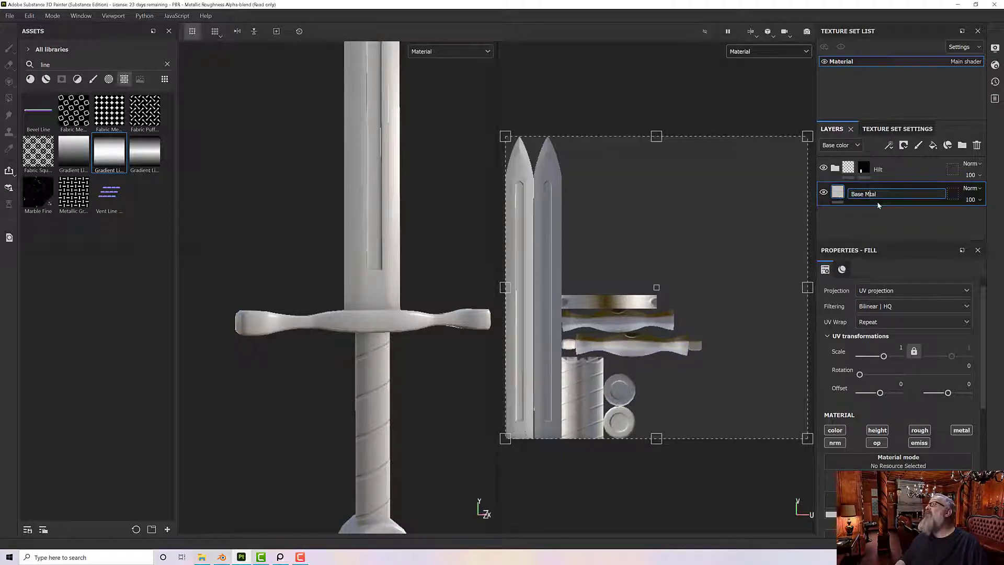
pyautogui.write('e')
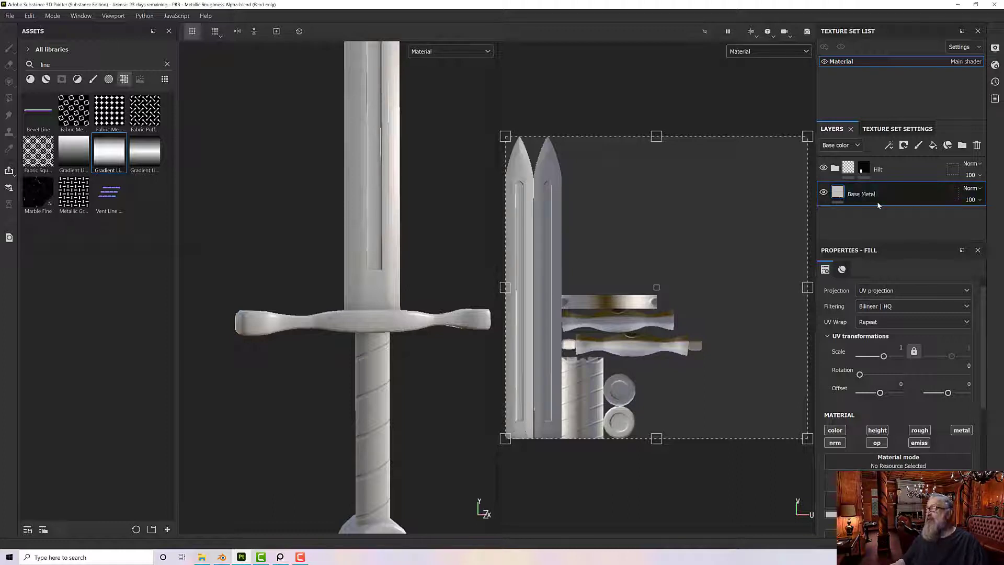
pyautogui.press('Return')
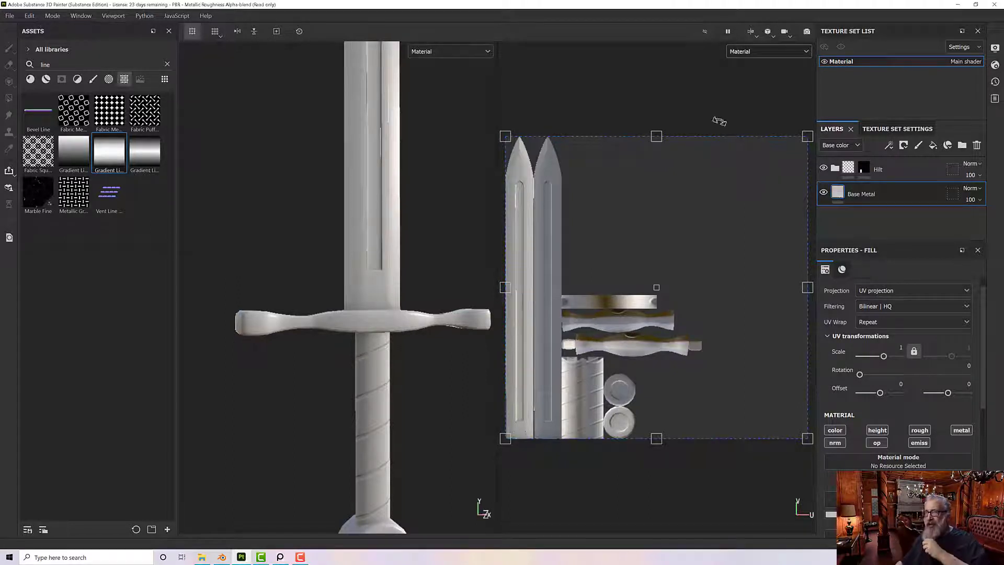
# Search the material assets for "metal" and apply Iron Pure to the Base Metal fill layer.
pyautogui.click(168, 64)
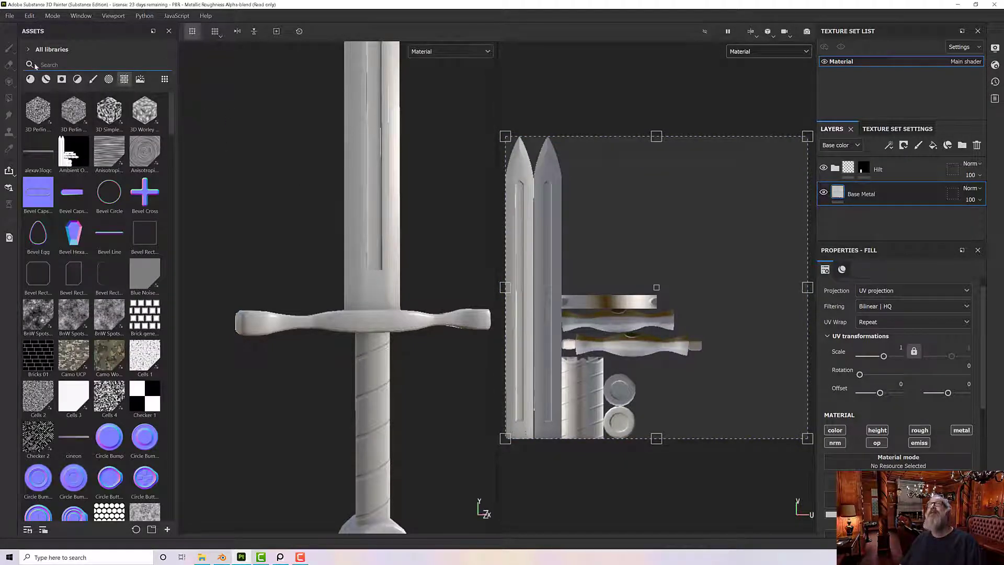
pyautogui.click(30, 78)
pyautogui.click(76, 68)
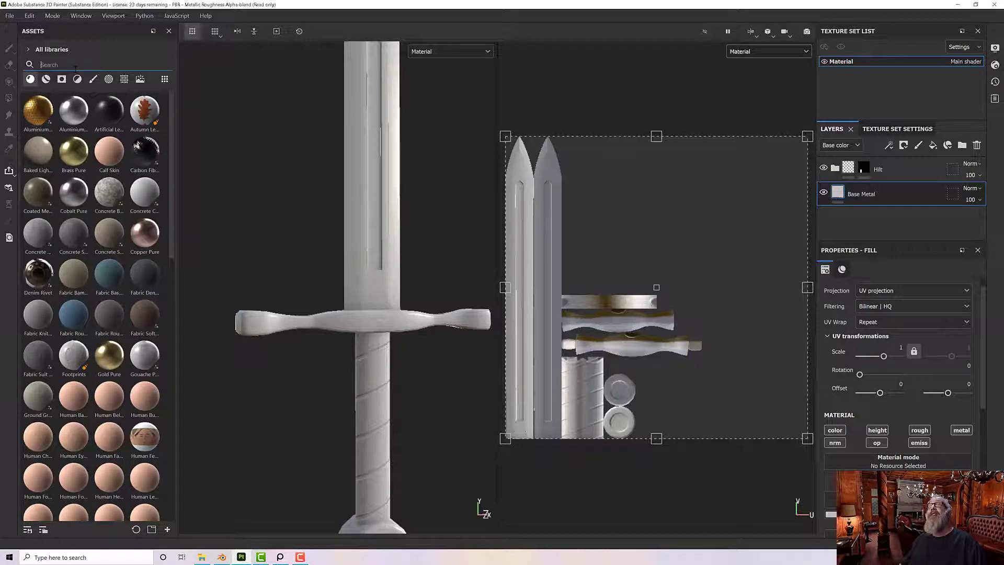
pyautogui.write('metal')
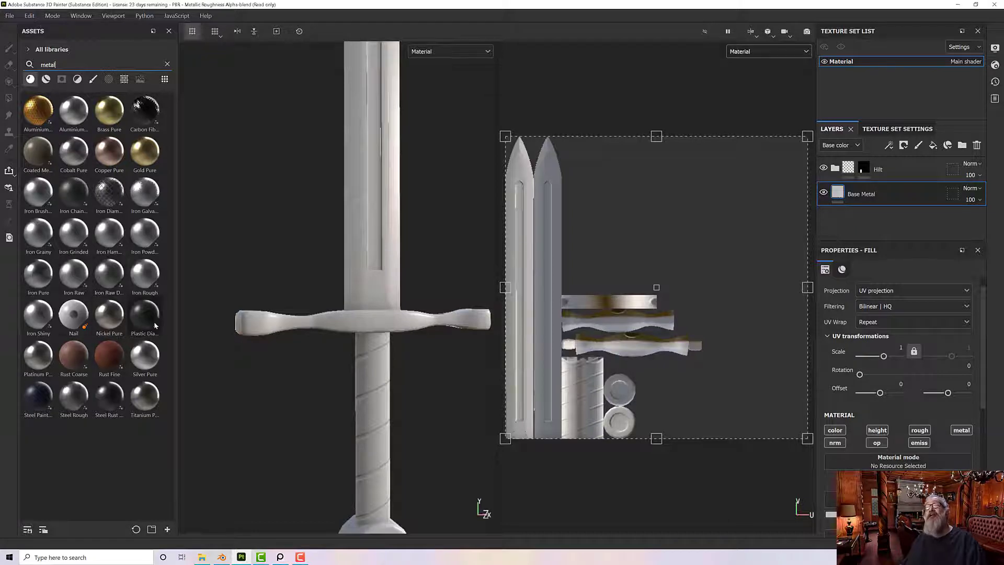
pyautogui.moveTo(119, 320)
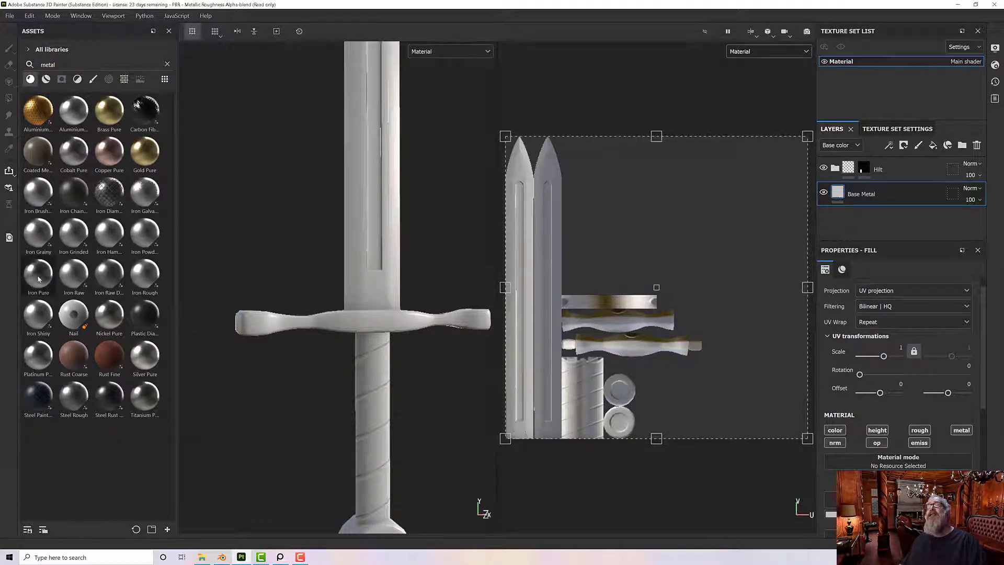
pyautogui.moveTo(38, 280)
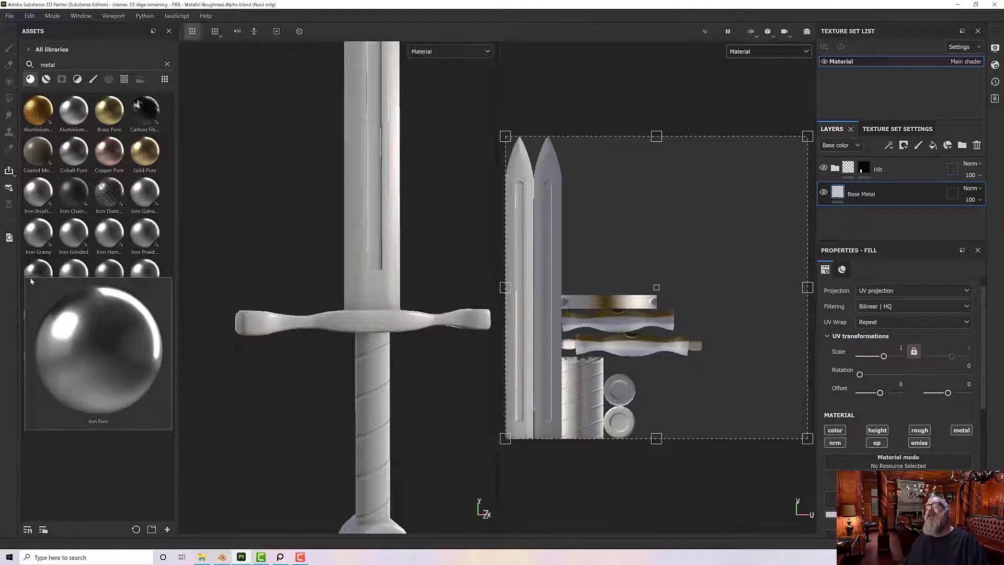
pyautogui.moveTo(146, 234)
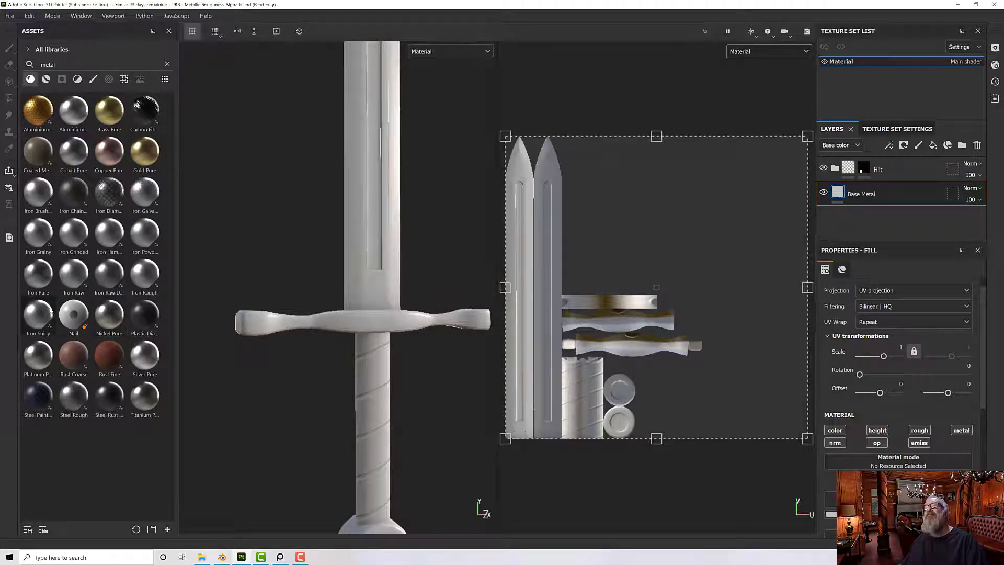
pyautogui.click(41, 287)
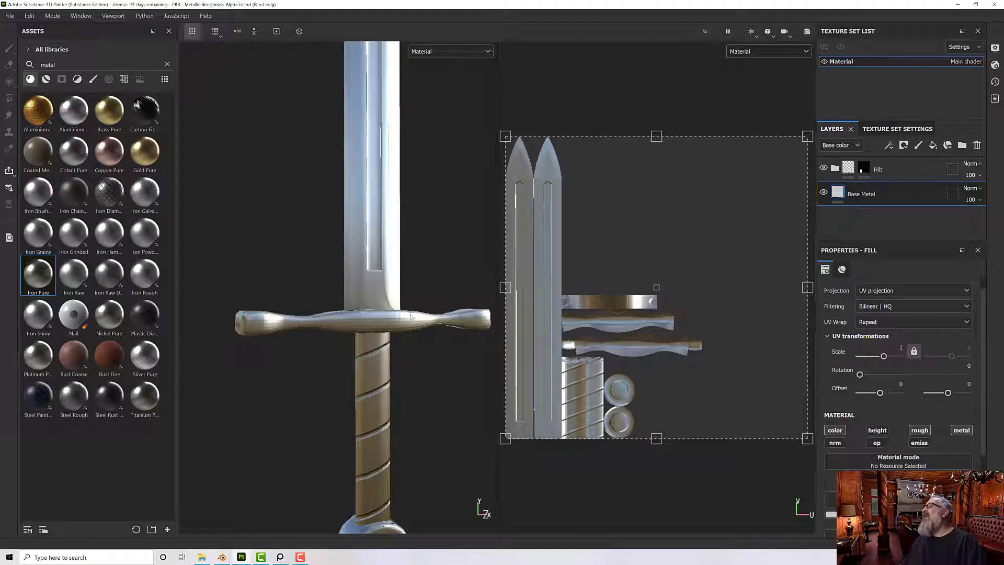
# Set the Base Metal base color to 767073 by sampling the blade in the reference image, then hide the reference window.
pyautogui.scroll(-3, 865, 395)
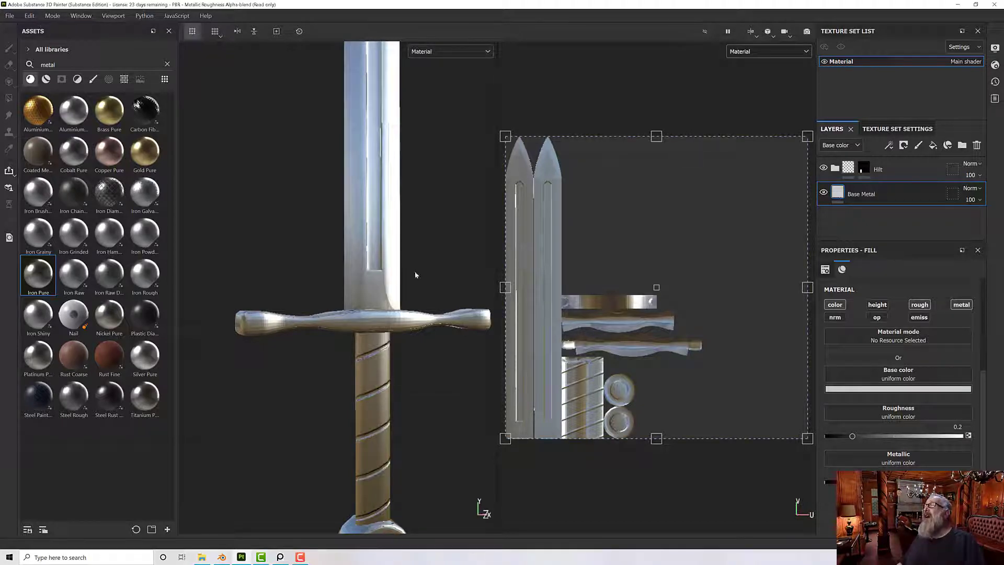
pyautogui.click(285, 557)
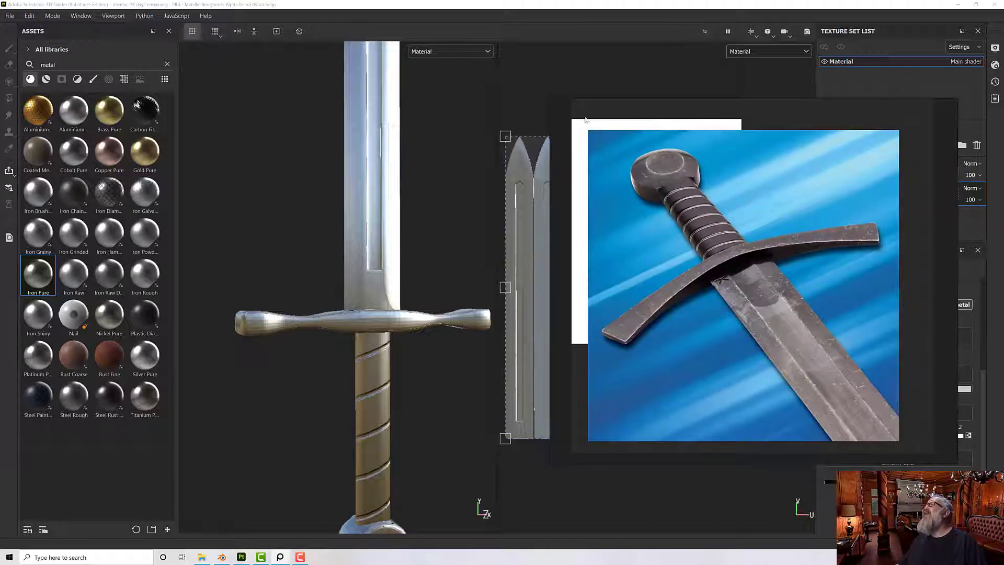
pyautogui.moveTo(630, 112); pyautogui.dragTo(106, 102)
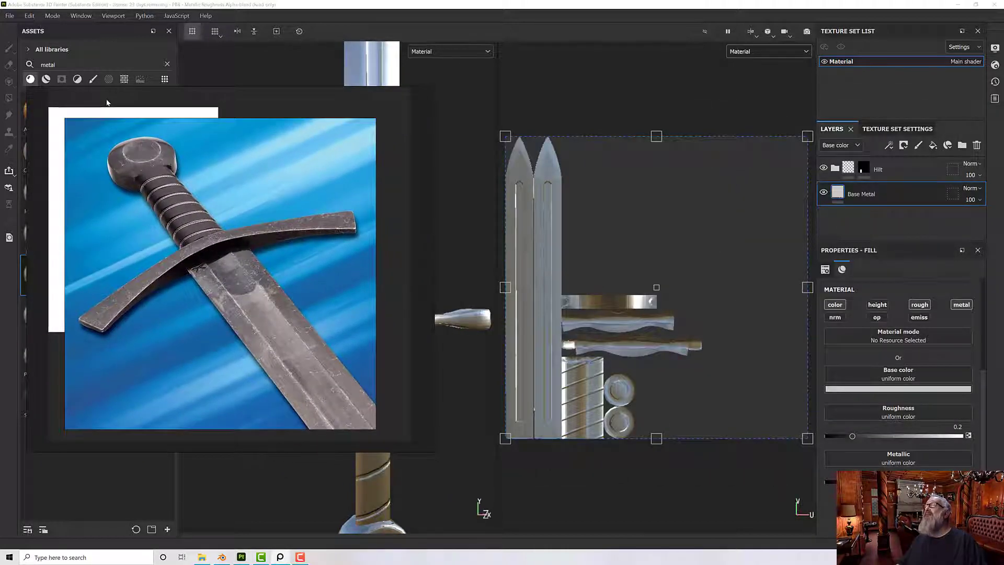
pyautogui.click(865, 390)
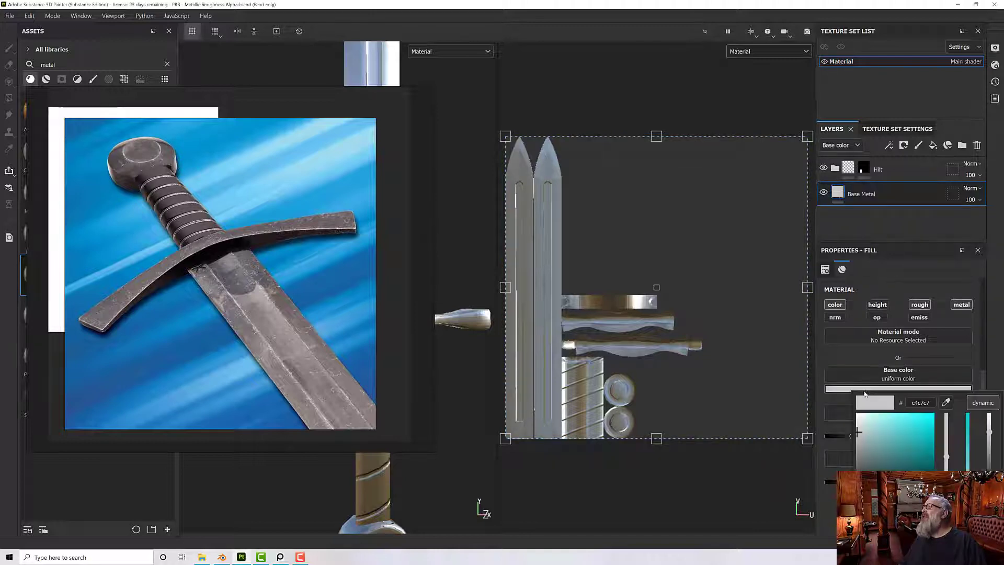
pyautogui.click(947, 404)
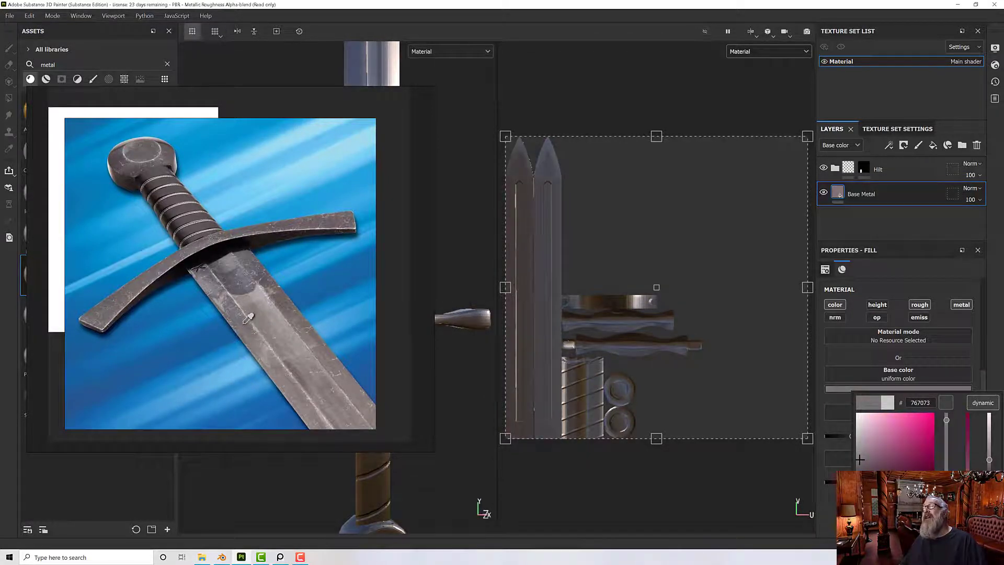
pyautogui.click(249, 317)
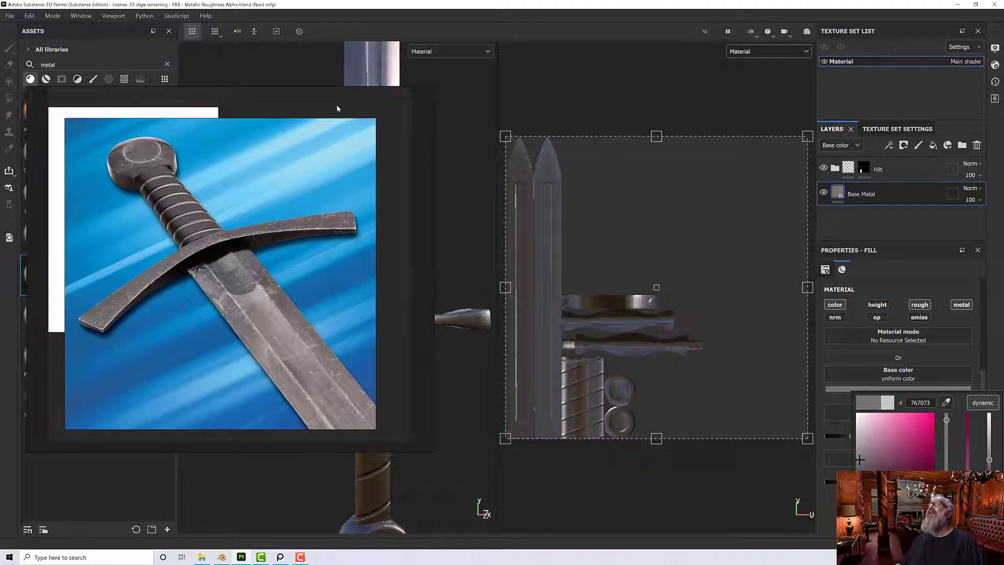
pyautogui.click(280, 558)
# Examine the recolored metal on the whole sword and close up at the crossguard from several angles.
pyautogui.scroll(-6, 338, 377)
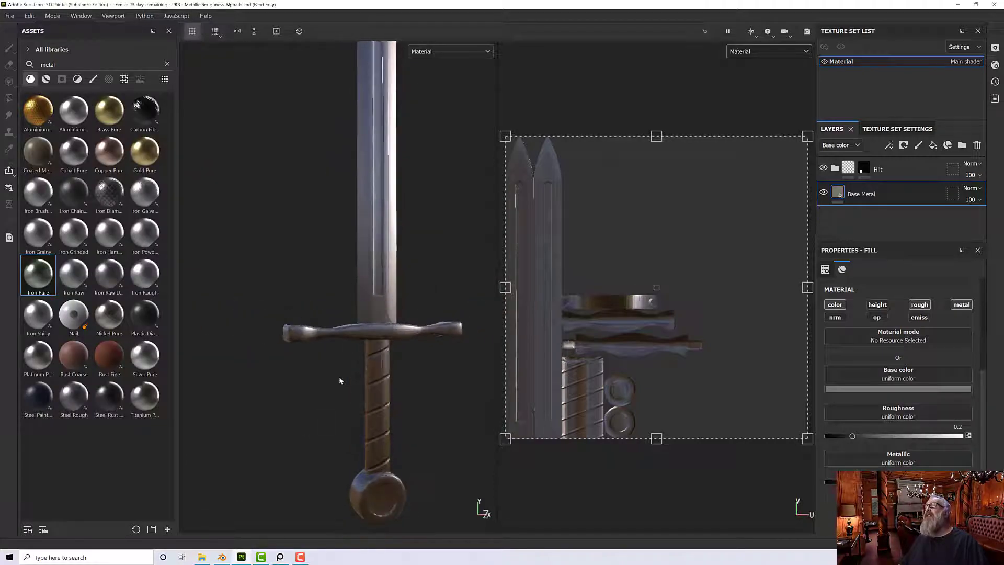
pyautogui.keyDown('alt'); pyautogui.moveTo(336, 388); pyautogui.dragTo(366, 357); pyautogui.keyUp('alt')
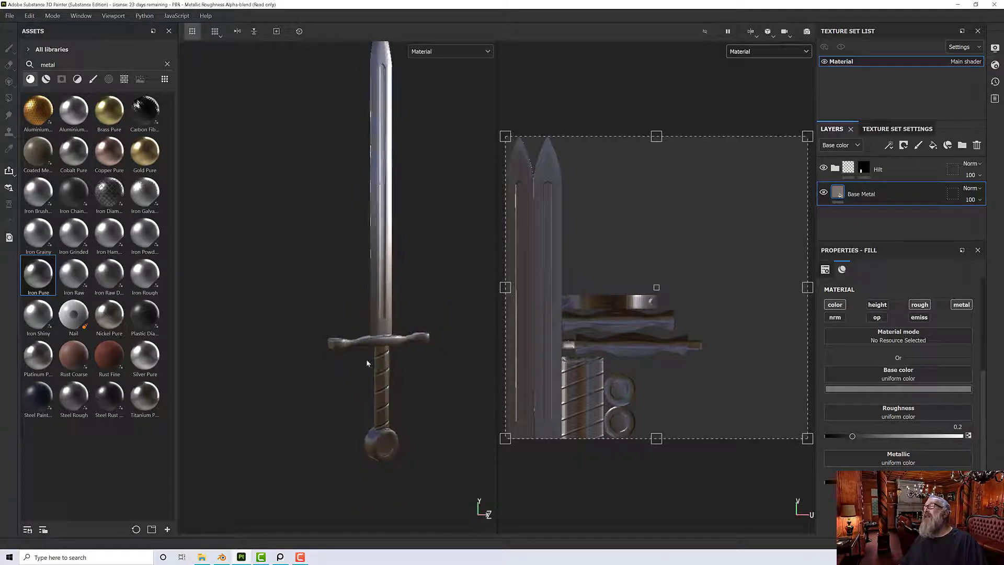
pyautogui.scroll(5, 375, 349)
pyautogui.scroll(6, 375, 352)
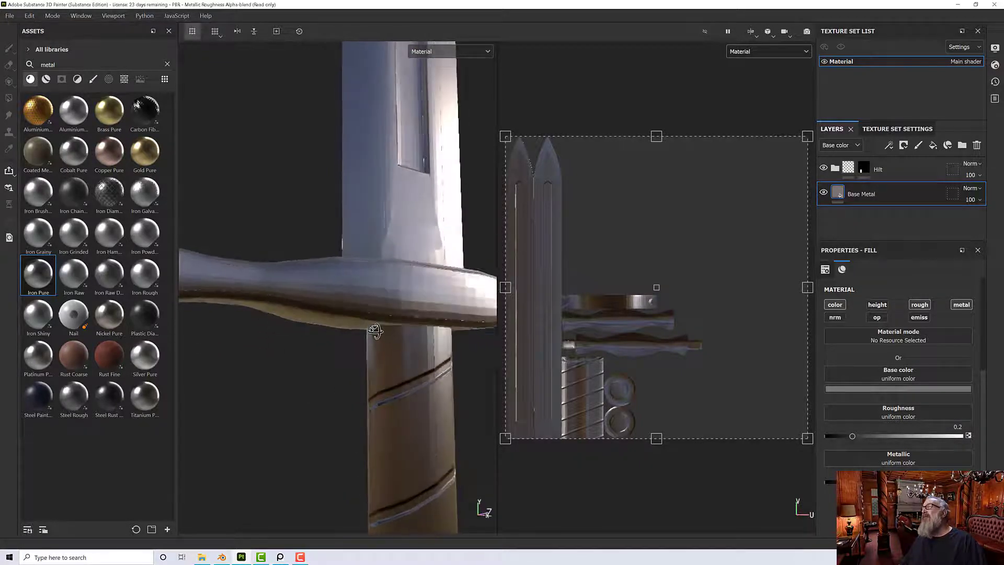
pyautogui.scroll(-7, 333, 356)
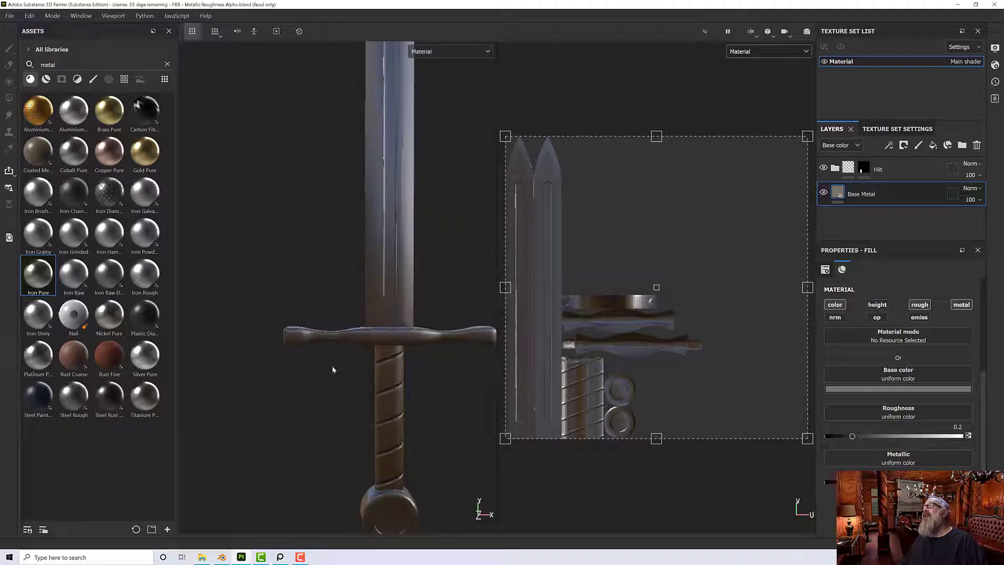
pyautogui.keyDown('alt'); pyautogui.moveTo(331, 366); pyautogui.dragTo(357, 382); pyautogui.keyUp('alt')
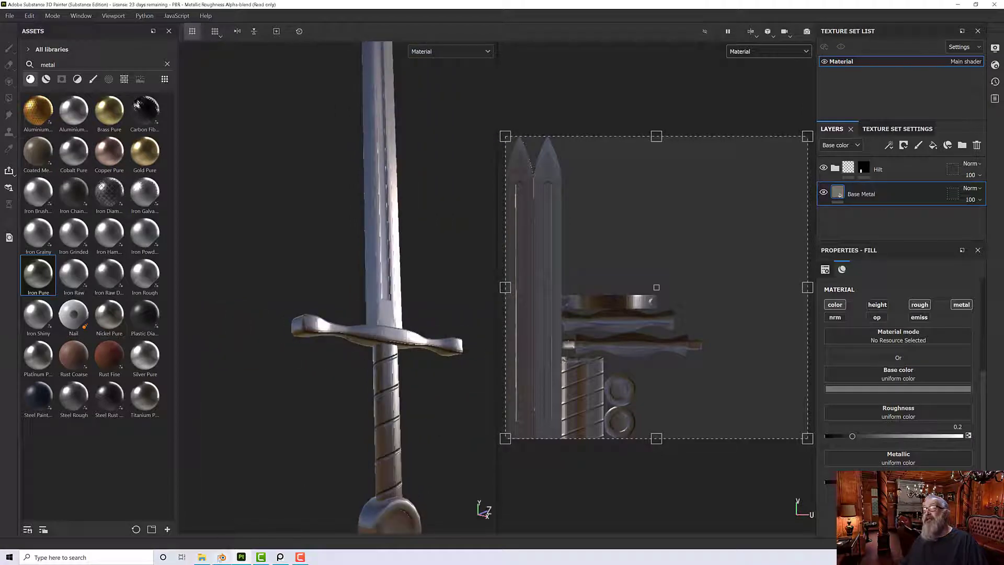
pyautogui.moveTo(218, 560)
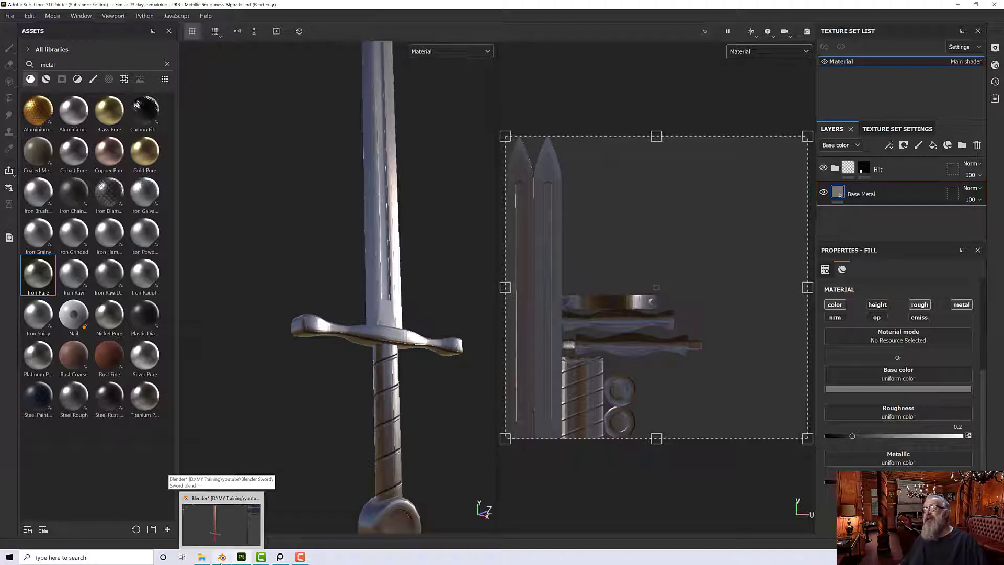
# Bring back the sword reference image, place it over the UV view and compare it with the 3D model.
pyautogui.click(279, 557)
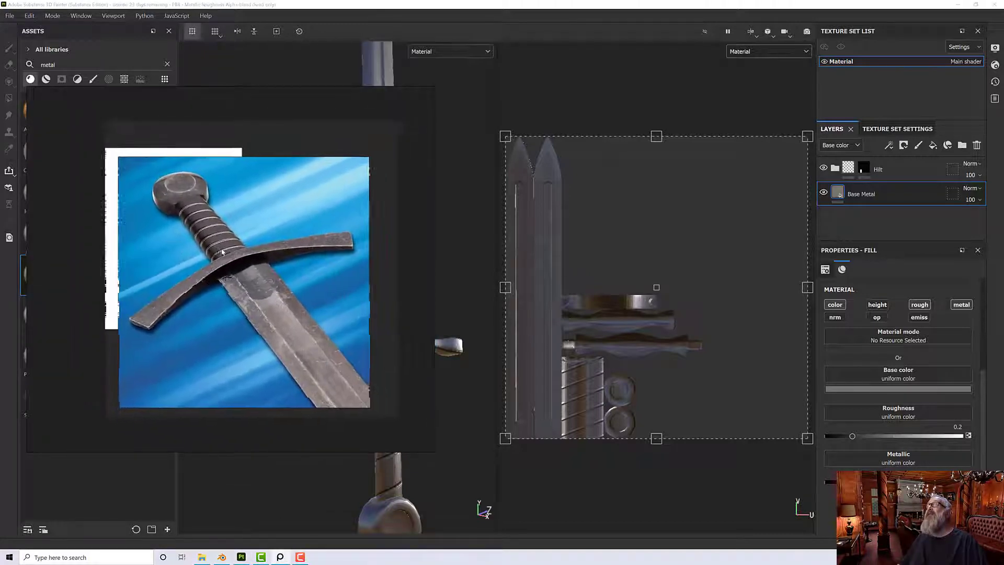
pyautogui.moveTo(222, 251); pyautogui.dragTo(800, 163)
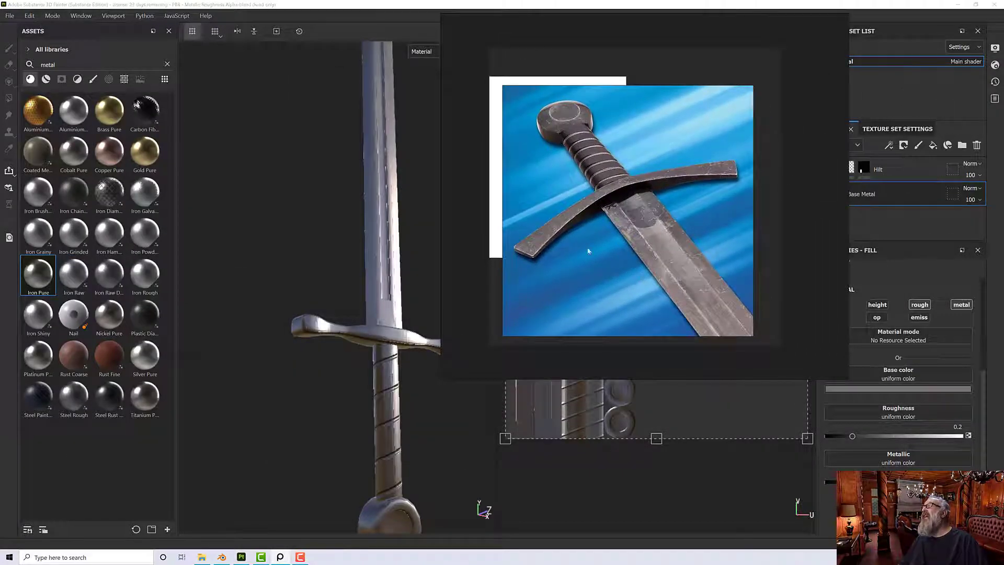
pyautogui.scroll(5, 370, 314)
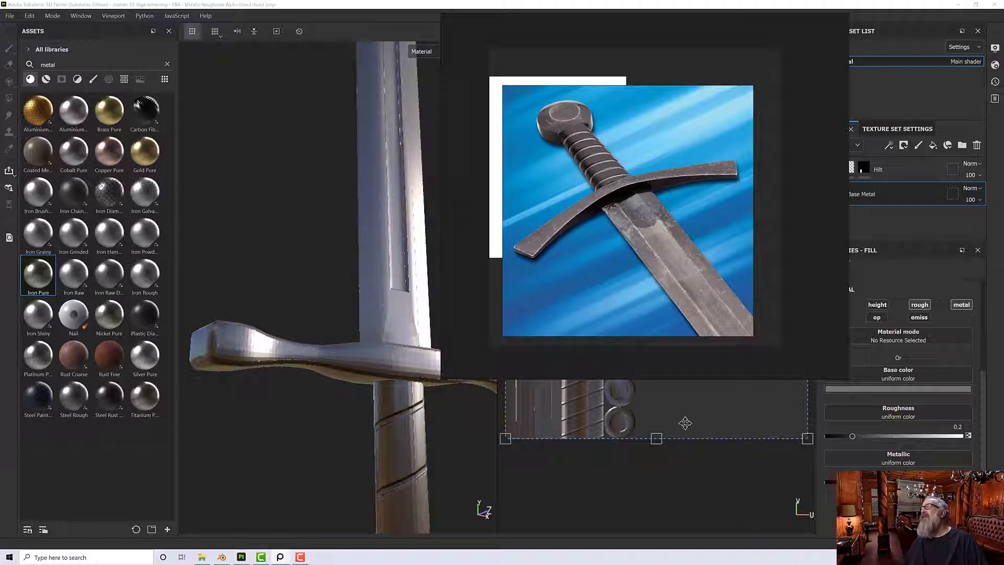
pyautogui.scroll(-5, 395, 286)
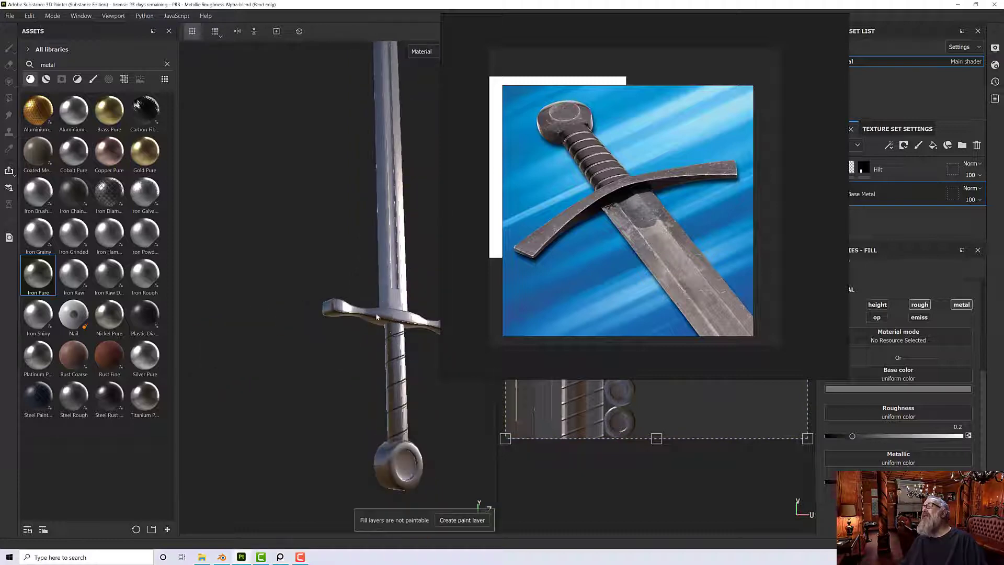
pyautogui.keyDown('alt'); pyautogui.moveTo(363, 316); pyautogui.dragTo(398, 175); pyautogui.keyUp('alt')
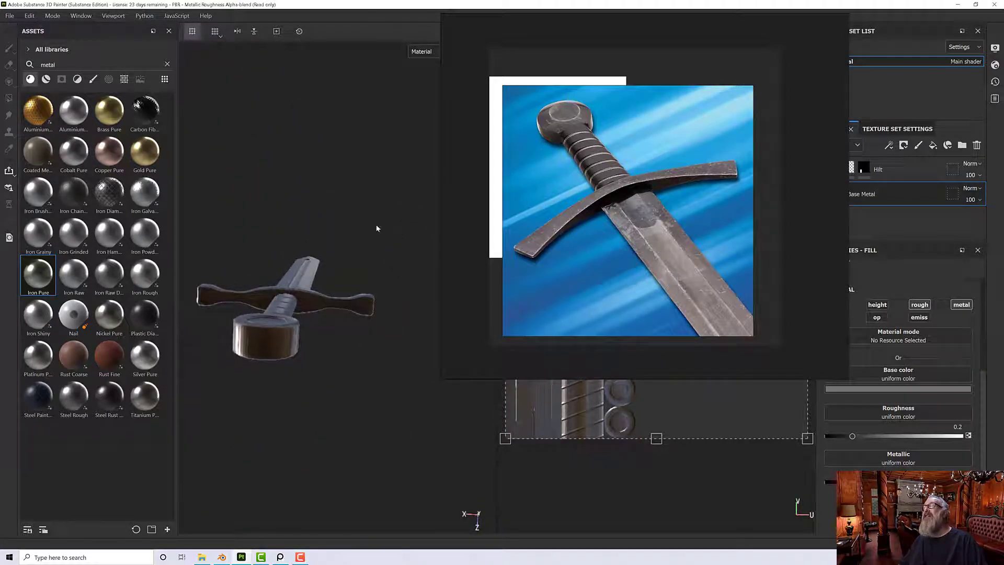
pyautogui.keyDown('alt'); pyautogui.moveTo(351, 299); pyautogui.dragTo(393, 286); pyautogui.keyUp('alt')
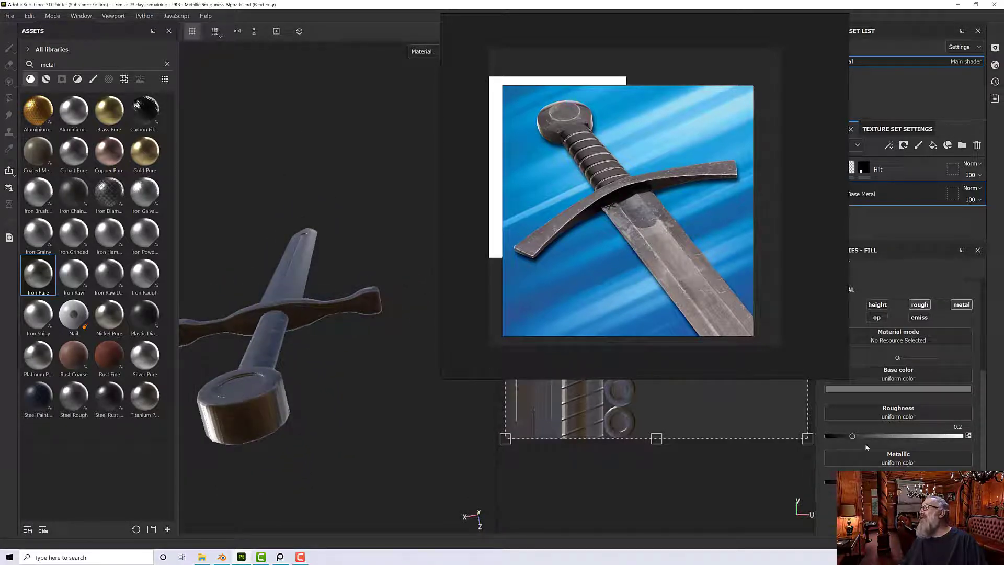
# Try Base Metal roughness values of about 0.51 and 0.30 while viewing the pommel and crossguard.
pyautogui.moveTo(853, 436); pyautogui.dragTo(896, 438)
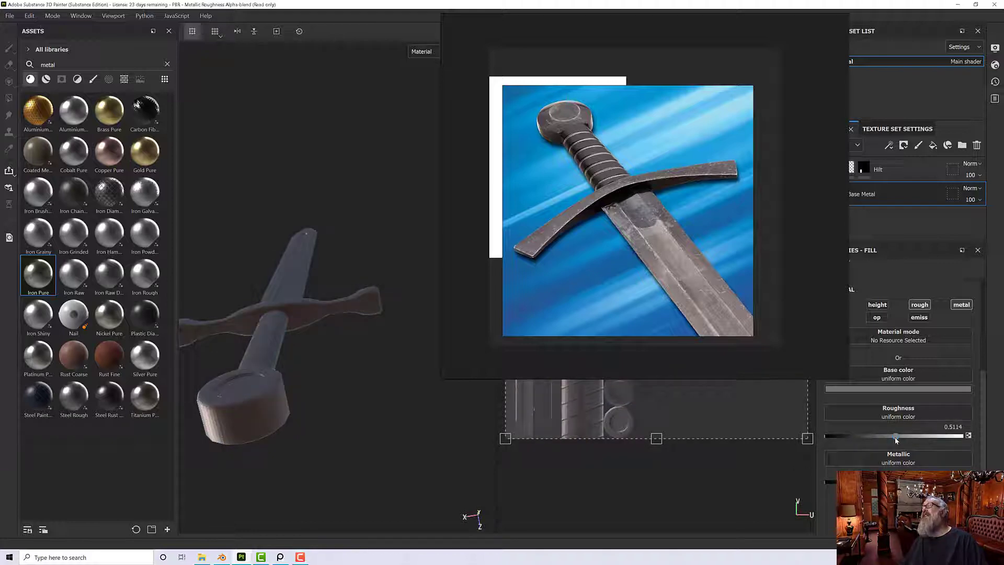
pyautogui.keyDown('alt'); pyautogui.moveTo(319, 411); pyautogui.dragTo(463, 396); pyautogui.keyUp('alt')
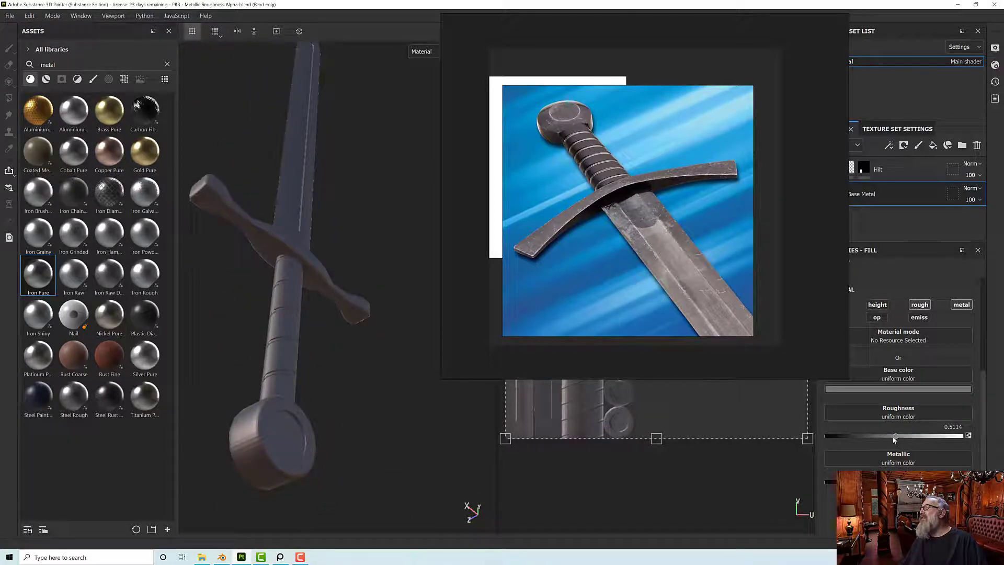
pyautogui.moveTo(896, 436); pyautogui.dragTo(860, 440)
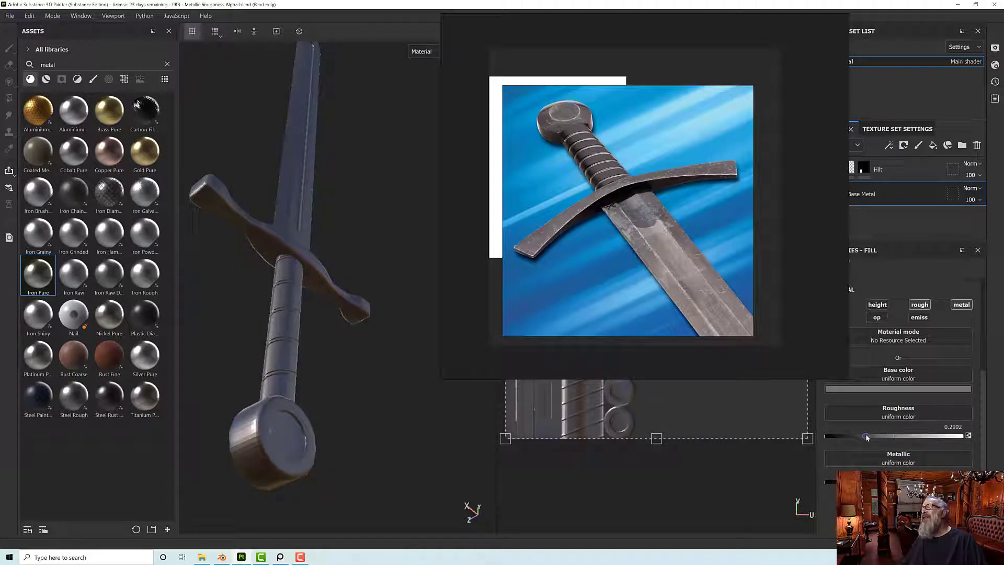
# Set the Base Metal roughness to about 0.41, judging the sheen against the reference image.
pyautogui.keyDown('alt'); pyautogui.moveTo(281, 337); pyautogui.dragTo(370, 358); pyautogui.keyUp('alt')
pyautogui.scroll(-6, 294, 386)
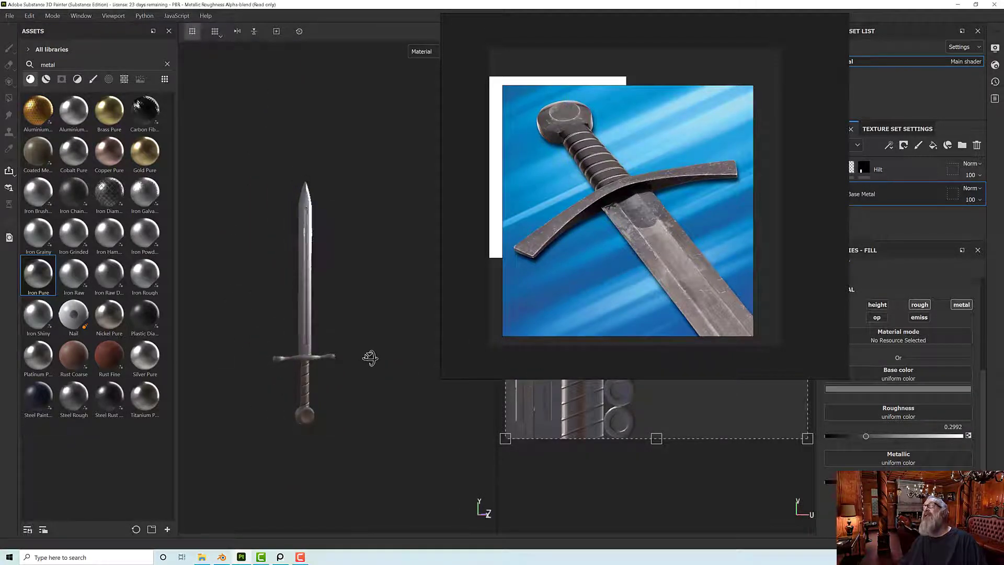
pyautogui.keyDown('shift'); pyautogui.moveTo(376, 365); pyautogui.dragTo(370, 363, button='right'); pyautogui.keyUp('shift')
pyautogui.scroll(2, 335, 371)
pyautogui.scroll(6, 335, 371)
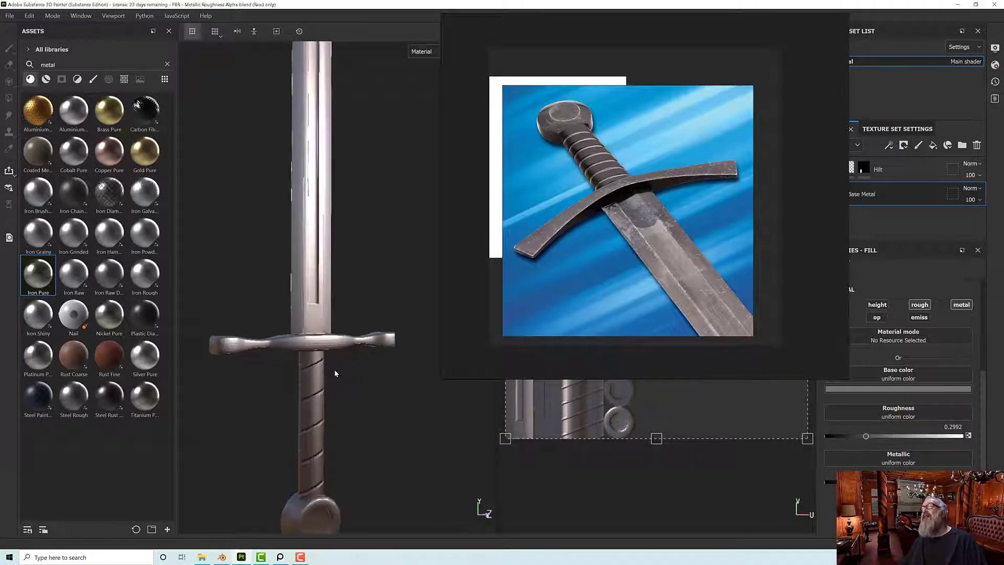
pyautogui.keyDown('alt'); pyautogui.moveTo(353, 365); pyautogui.dragTo(356, 352); pyautogui.keyUp('alt')
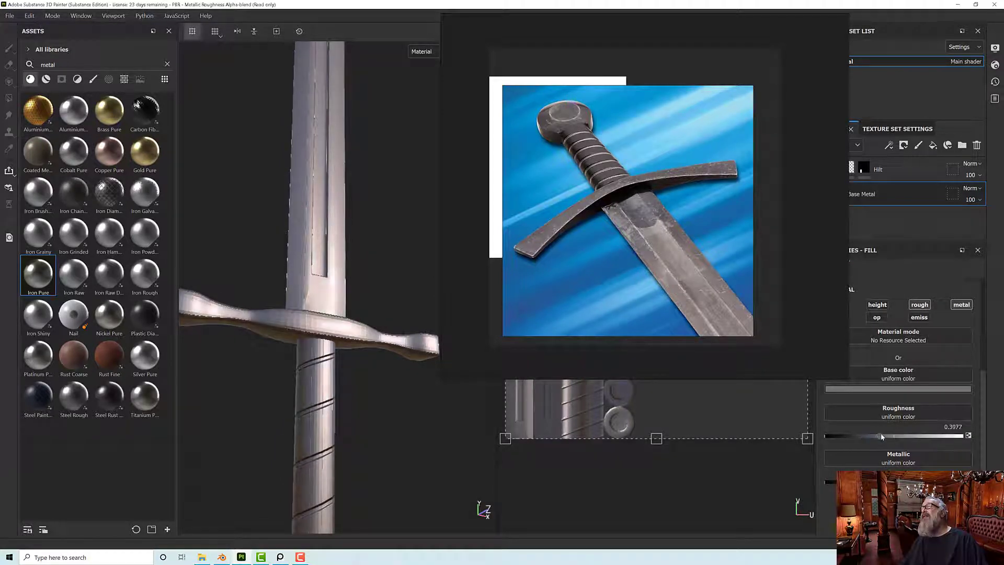
pyautogui.moveTo(869, 437); pyautogui.dragTo(882, 437)
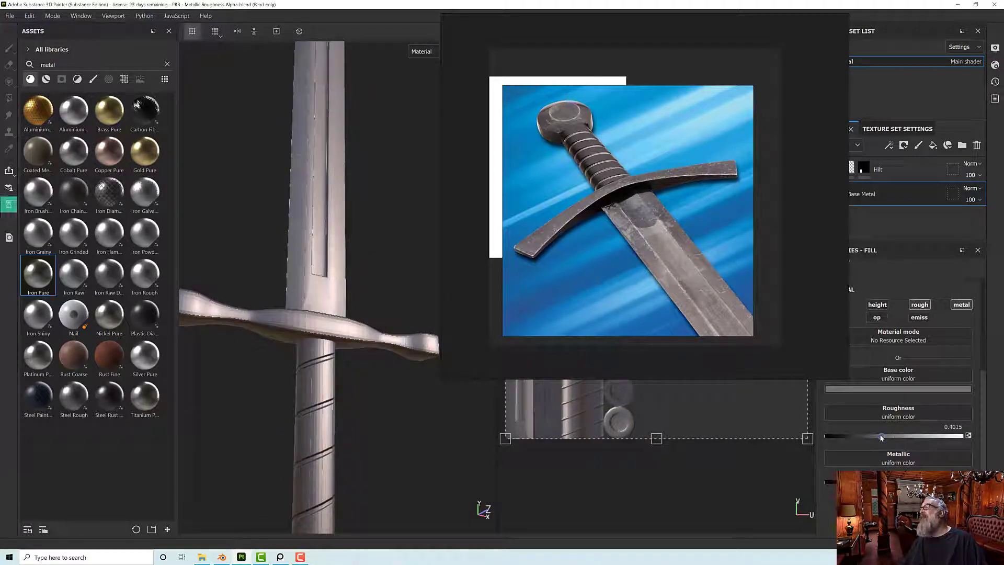
# Examine the sword's metal finish from several angles and distances alongside the reference image.
pyautogui.keyDown('alt'); pyautogui.moveTo(398, 392); pyautogui.dragTo(322, 401); pyautogui.keyUp('alt')
pyautogui.scroll(3, 305, 310)
pyautogui.keyDown('alt'); pyautogui.moveTo(305, 310); pyautogui.dragTo(361, 396); pyautogui.keyUp('alt')
pyautogui.scroll(-6, 337, 347)
pyautogui.keyDown('alt'); pyautogui.moveTo(360, 396); pyautogui.dragTo(366, 465, button='middle'); pyautogui.keyUp('alt')
pyautogui.scroll(-3, 357, 402)
pyautogui.keyDown('alt'); pyautogui.moveTo(357, 403); pyautogui.dragTo(356, 371, button='middle'); pyautogui.keyUp('alt')
pyautogui.keyDown('alt'); pyautogui.moveTo(356, 371); pyautogui.dragTo(355, 389); pyautogui.keyUp('alt')
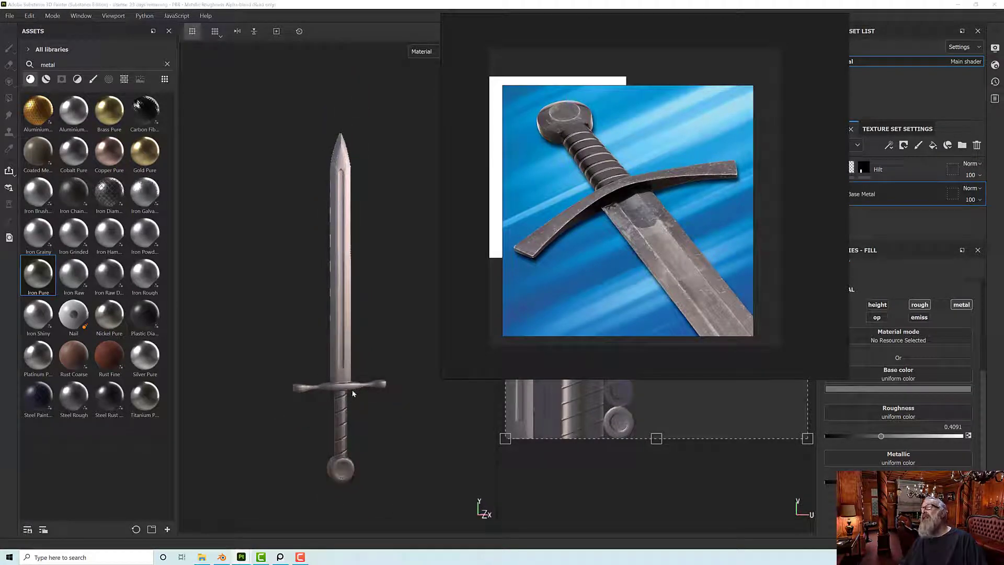
pyautogui.scroll(6, 352, 390)
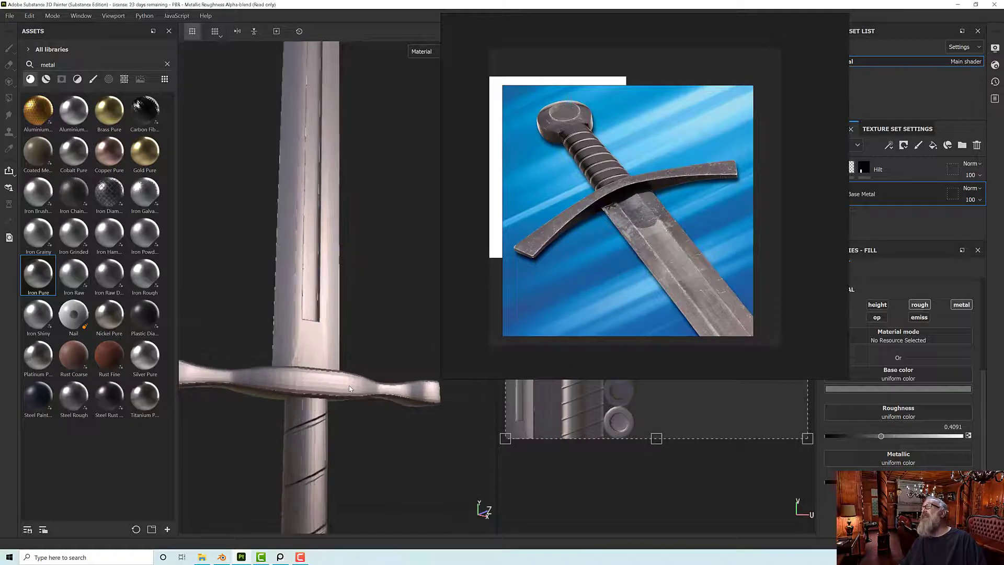
pyautogui.scroll(1, 349, 388)
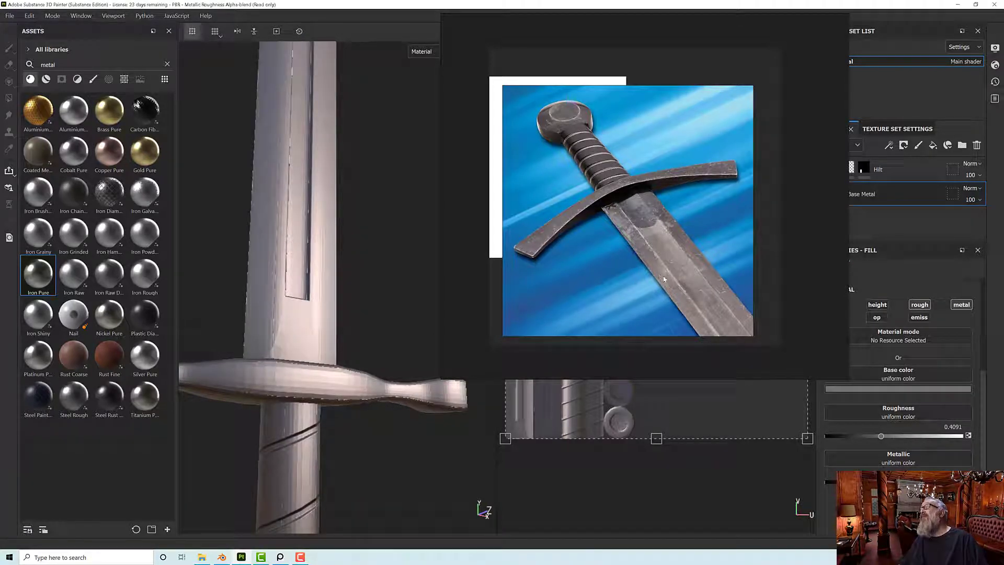
# Tint the Base Metal base colour from neutral grey to a slightly bluish grey to match the reference image.
pyautogui.click(886, 389)
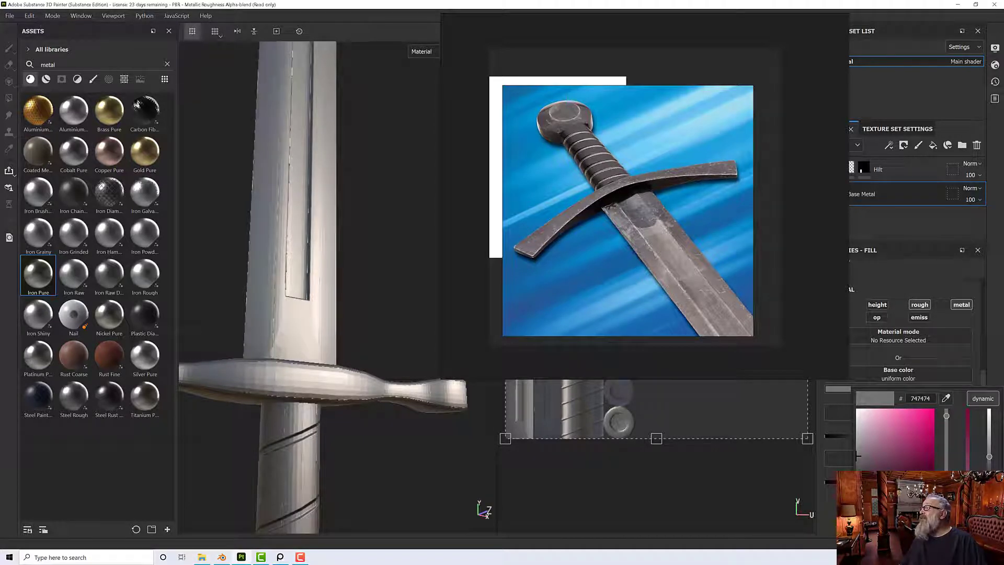
pyautogui.moveTo(947, 453)
pyautogui.mouseDown()
pyautogui.moveTo(949, 465)
pyautogui.moveTo(950, 445)
pyautogui.mouseUp()
pyautogui.moveTo(950, 443); pyautogui.dragTo(947, 441)
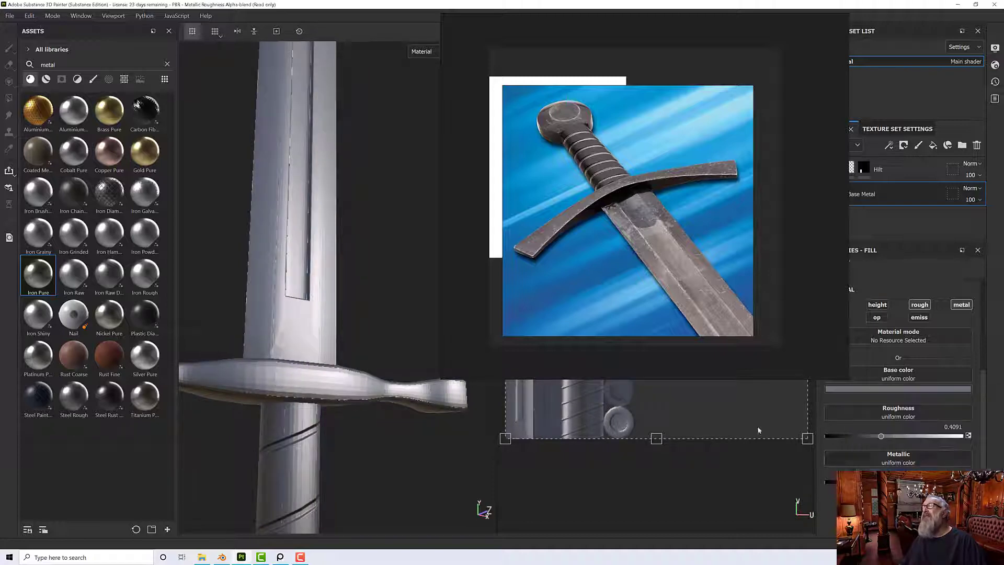
pyautogui.keyDown('alt'); pyautogui.moveTo(404, 385); pyautogui.dragTo(442, 390); pyautogui.keyUp('alt')
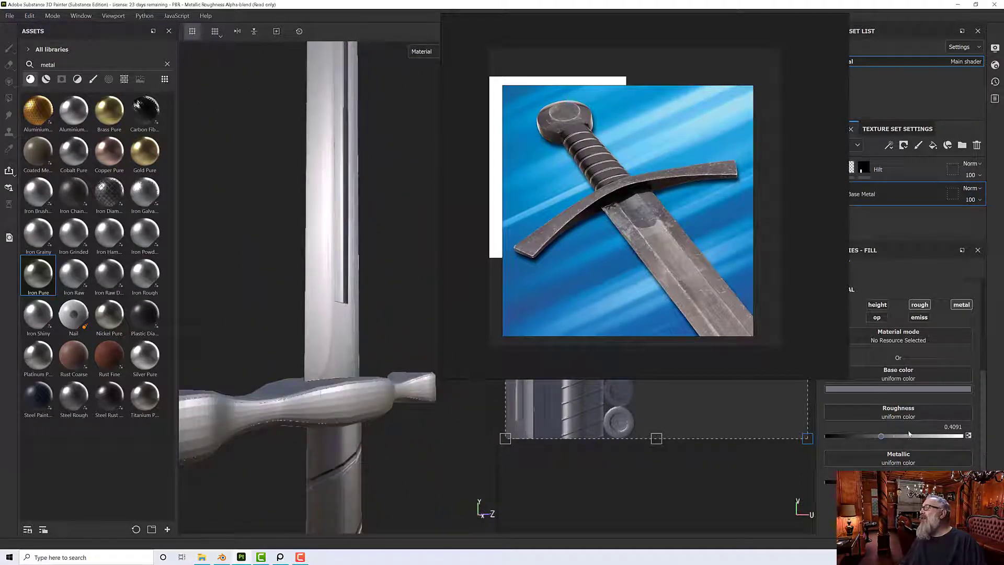
# Set the Base Metal roughness to about 0.43 and check the sheen on the blade and crossguard.
pyautogui.moveTo(877, 437); pyautogui.dragTo(884, 436)
pyautogui.keyDown('alt'); pyautogui.moveTo(453, 428); pyautogui.dragTo(340, 366); pyautogui.keyUp('alt')
pyautogui.scroll(-5, 355, 390)
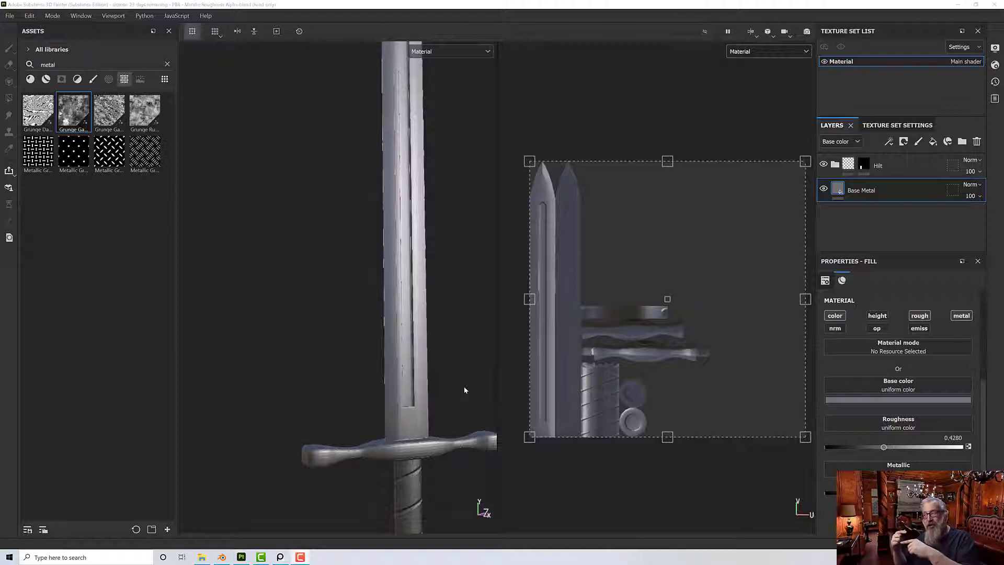
# Duplicate the Base Metal layer and rename the copy Base Metal l2.
pyautogui.rightClick(872, 195)
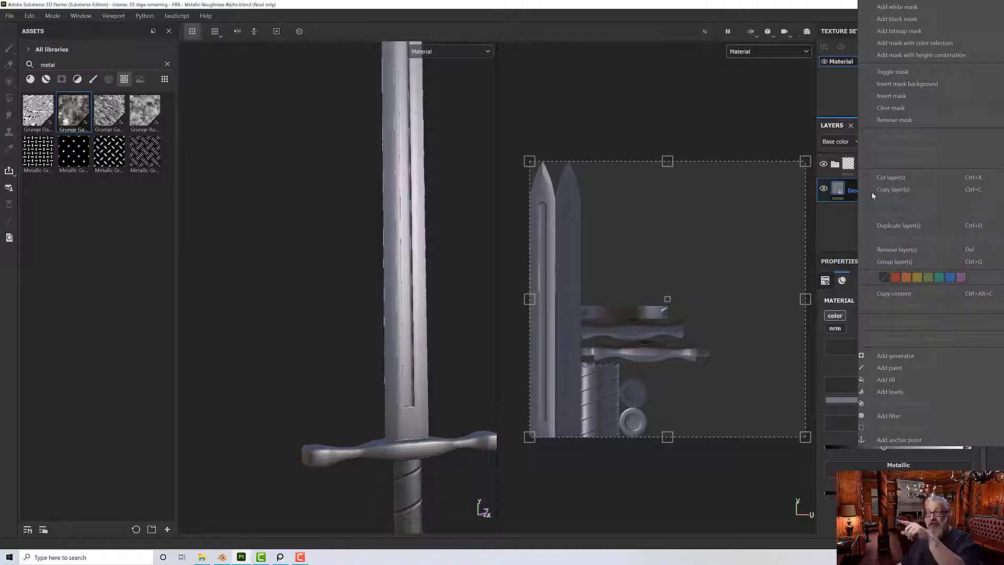
pyautogui.click(893, 226)
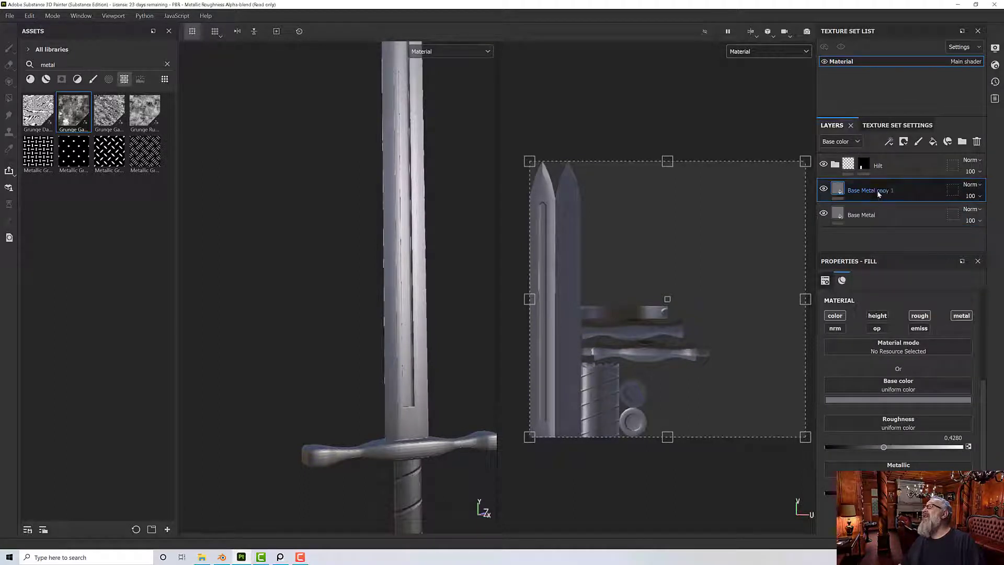
pyautogui.doubleClick(883, 191)
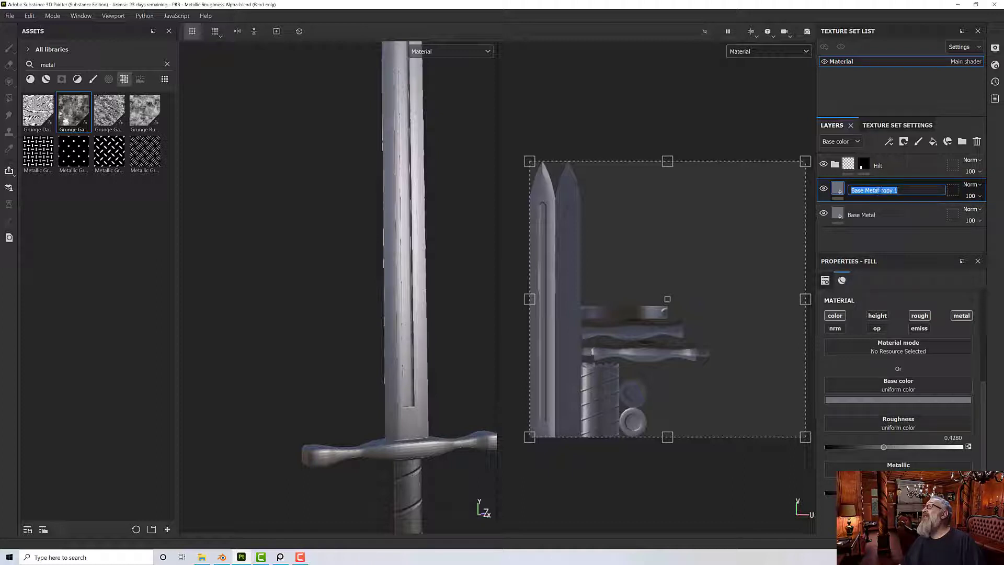
pyautogui.moveTo(880, 190); pyautogui.dragTo(913, 192)
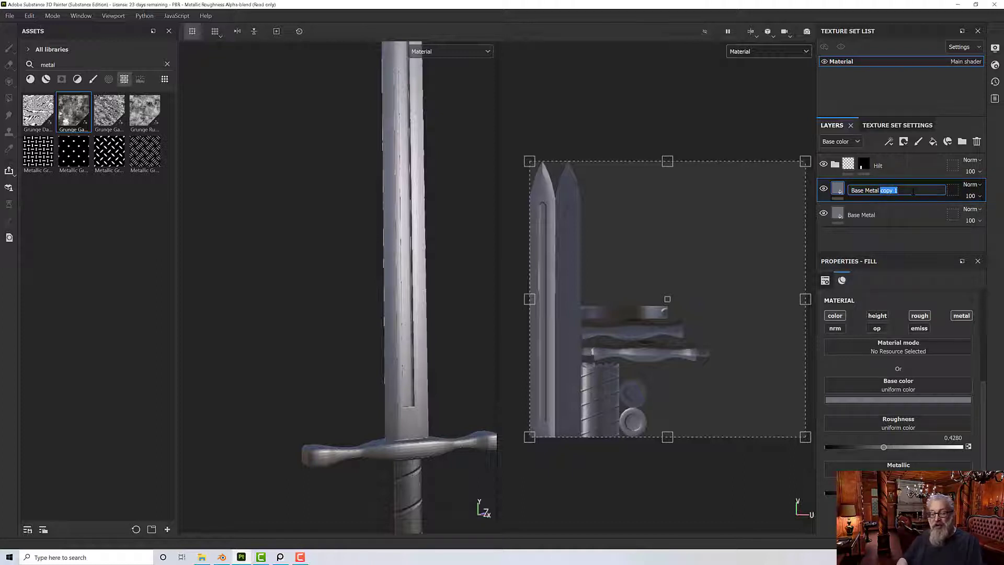
pyautogui.write('12')
pyautogui.press('Return')
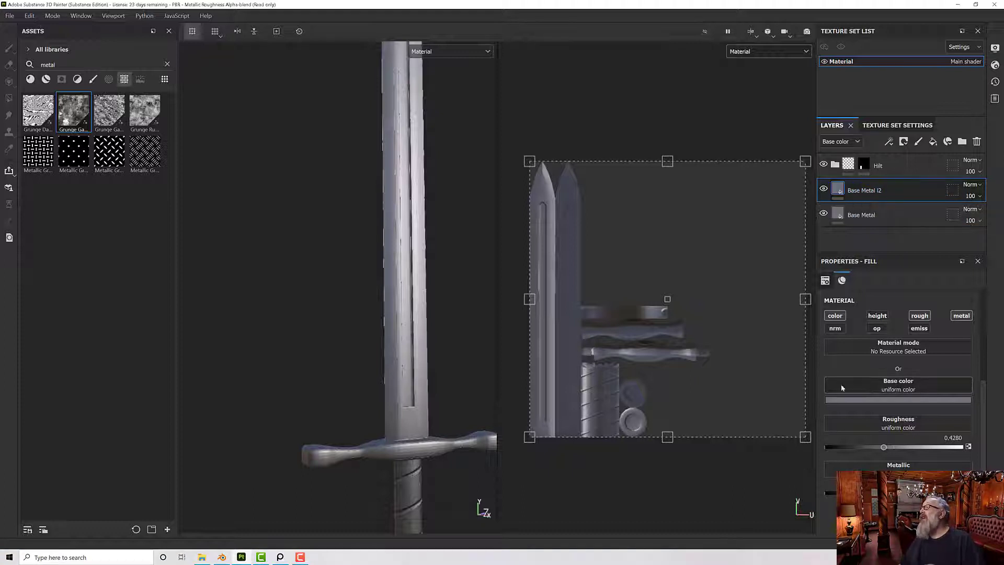
# Darken the base colour of Base Metal l2 to a deep bluish grey, judging it on the blade.
pyautogui.click(905, 401)
pyautogui.moveTo(989, 464); pyautogui.dragTo(990, 496)
pyautogui.keyDown('alt'); pyautogui.moveTo(486, 434); pyautogui.dragTo(409, 376); pyautogui.keyUp('alt')
pyautogui.keyDown('alt'); pyautogui.moveTo(409, 376); pyautogui.dragTo(418, 400, button='right'); pyautogui.keyUp('alt')
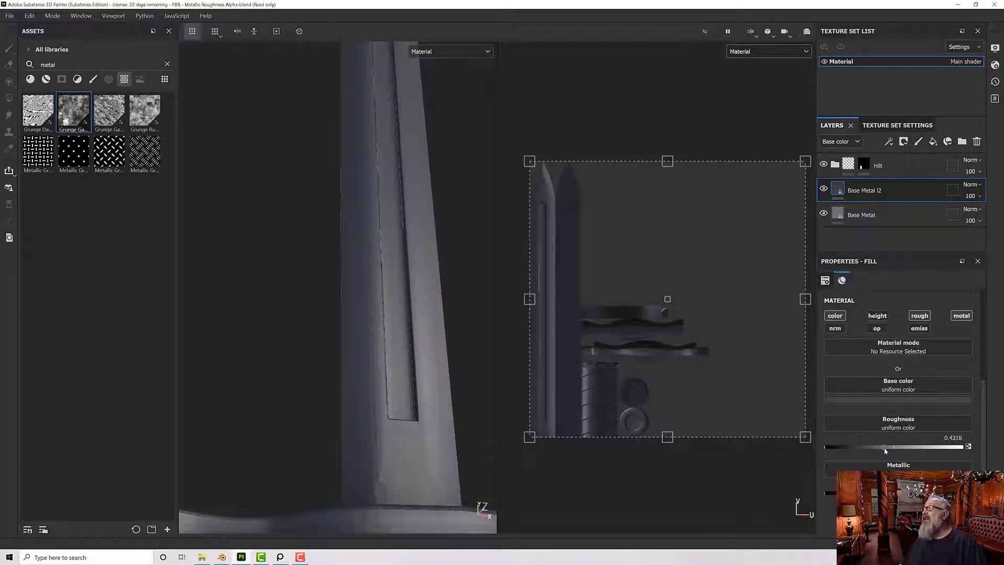
# Set the Base Metal l2 roughness to about 0.56 and check the duller finish on the whole sword.
pyautogui.moveTo(884, 450); pyautogui.dragTo(894, 448)
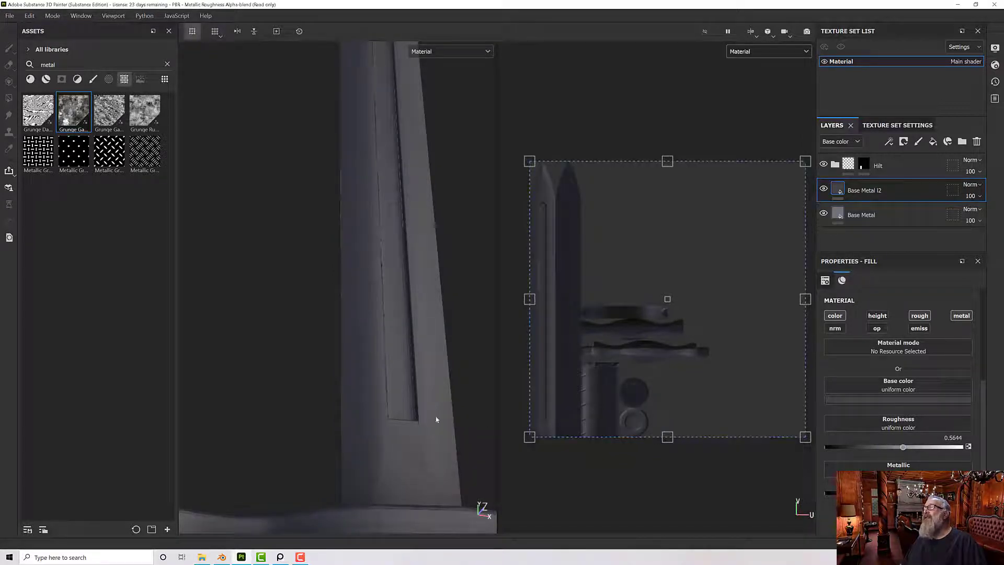
pyautogui.keyDown('alt'); pyautogui.moveTo(437, 417); pyautogui.dragTo(415, 438); pyautogui.keyUp('alt')
pyautogui.scroll(-5, 443, 426)
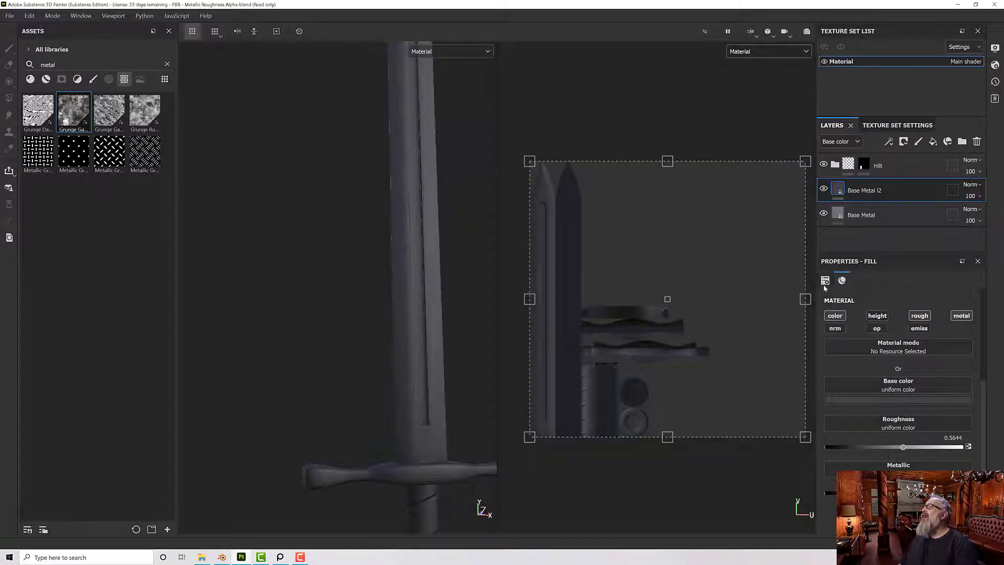
# Add a black mask to Base Metal l2 and give it a Mask Editor generator.
pyautogui.rightClick(858, 170)
pyautogui.rightClick(852, 191)
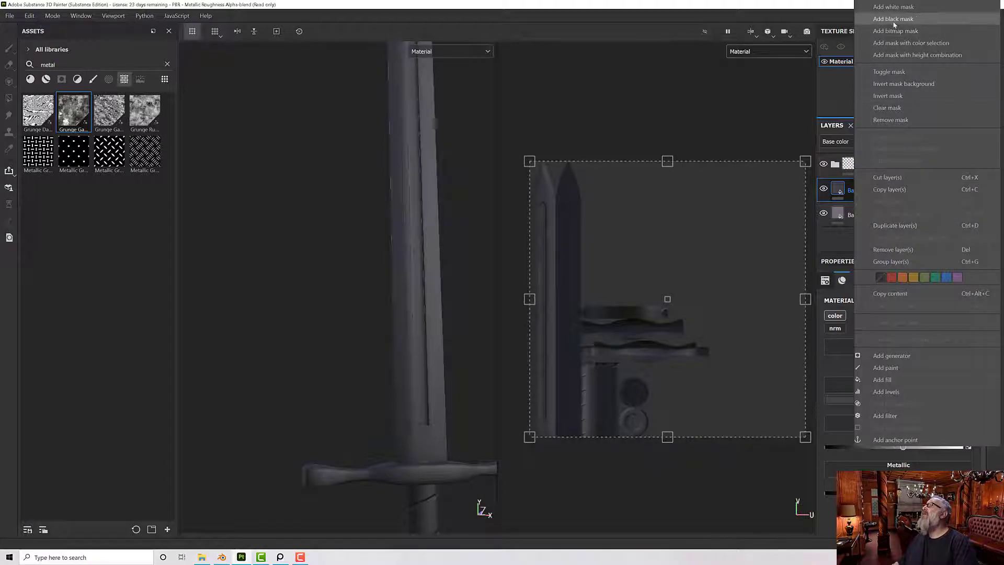
pyautogui.click(893, 19)
pyautogui.rightClick(850, 192)
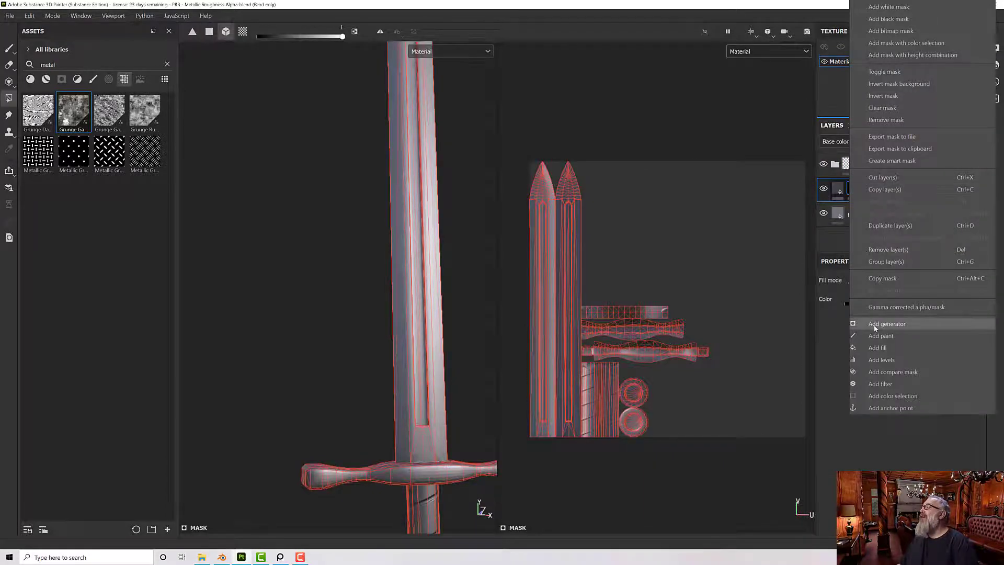
pyautogui.click(874, 326)
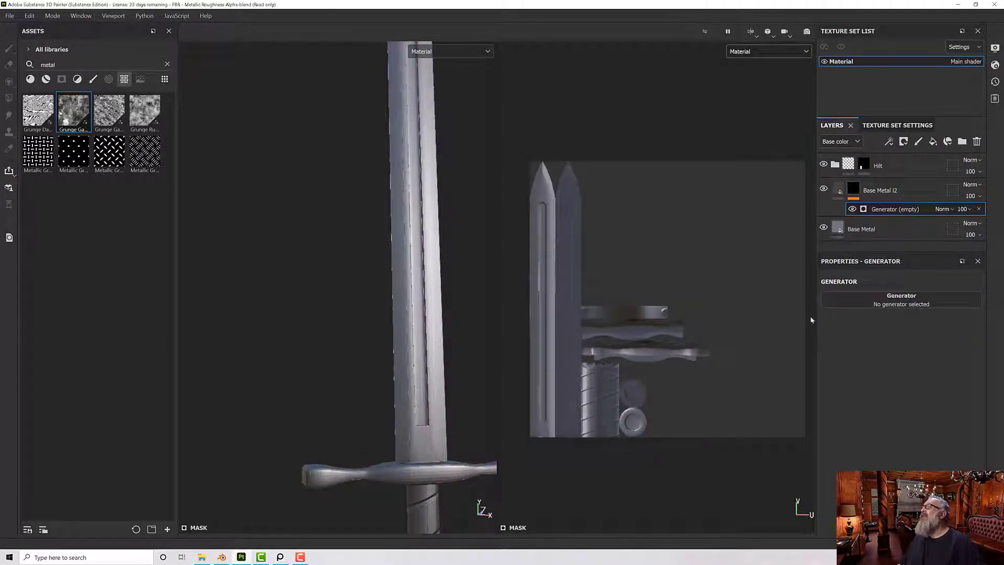
pyautogui.click(873, 300)
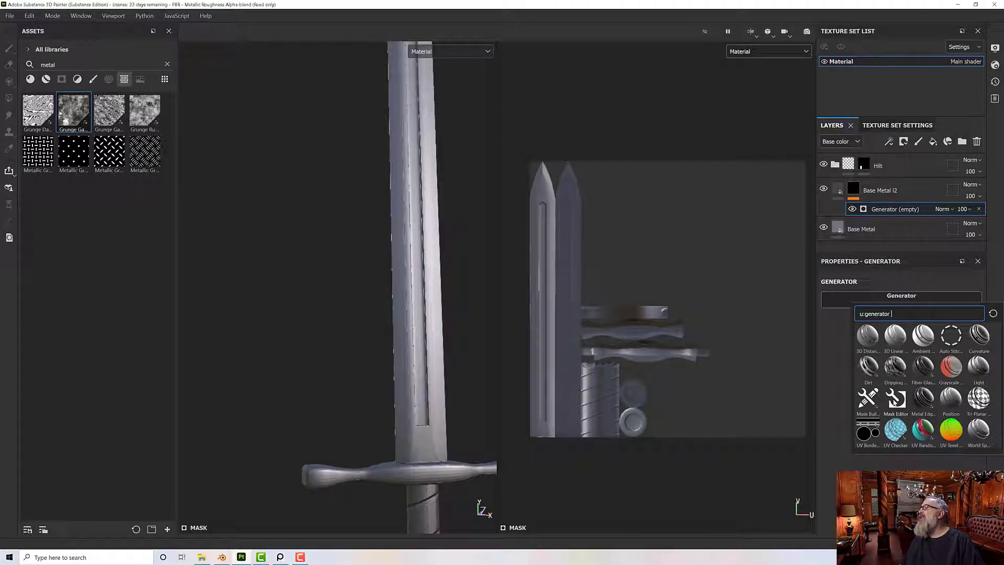
pyautogui.click(896, 399)
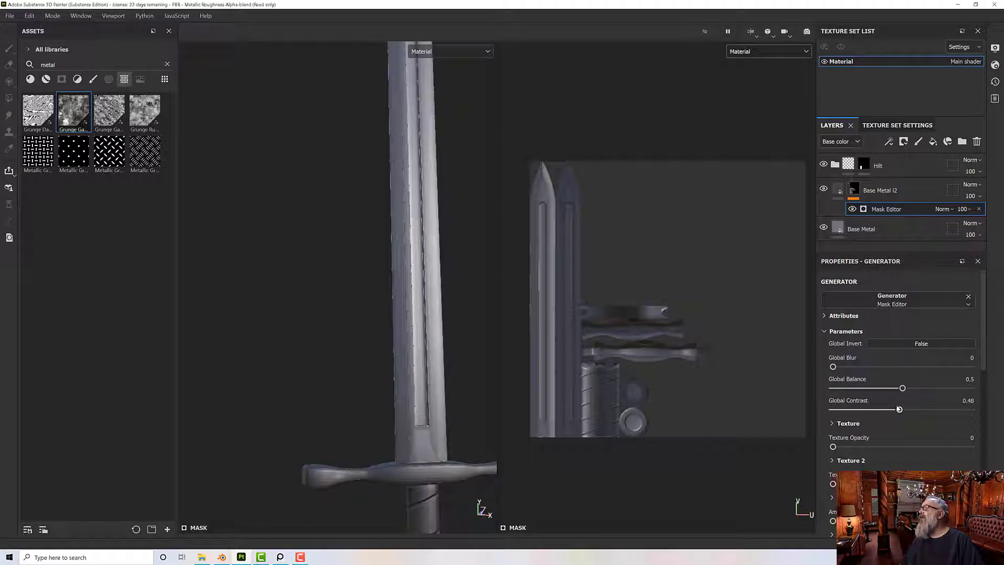
# Display the mask in the viewports and set the Mask Editor's curvature opacity to 0.62.
pyautogui.scroll(-5, 880, 372)
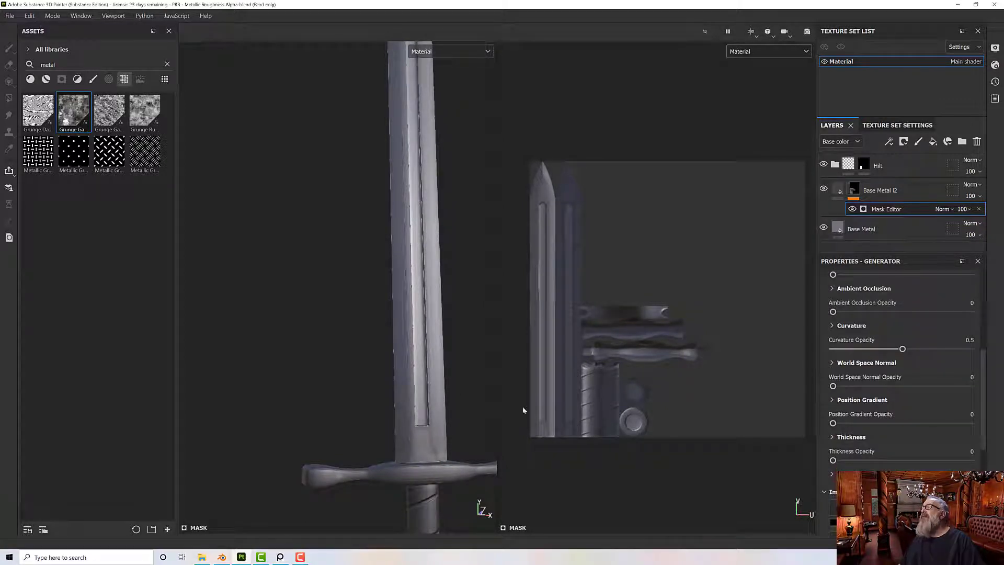
pyautogui.click(437, 53)
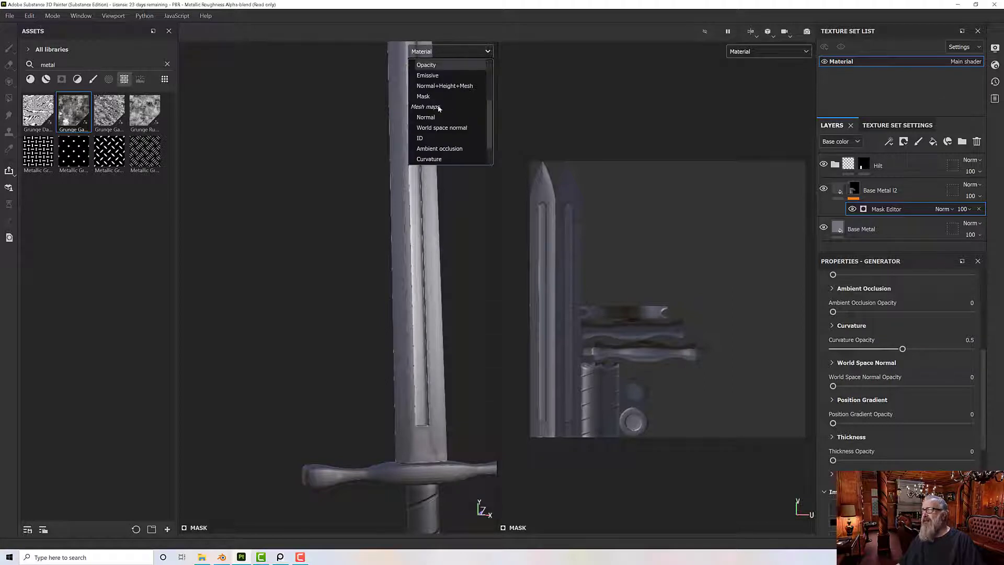
pyautogui.click(436, 98)
pyautogui.keyDown('alt'); pyautogui.moveTo(438, 359); pyautogui.dragTo(463, 370); pyautogui.keyUp('alt')
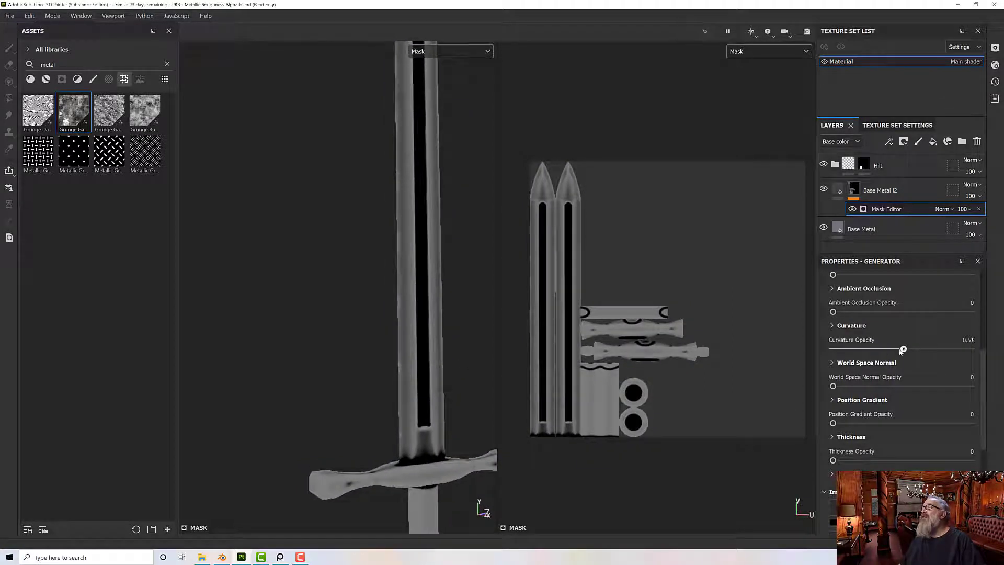
pyautogui.moveTo(901, 350)
pyautogui.mouseDown()
pyautogui.moveTo(871, 350)
pyautogui.moveTo(982, 352)
pyautogui.moveTo(902, 358)
pyautogui.mouseUp()
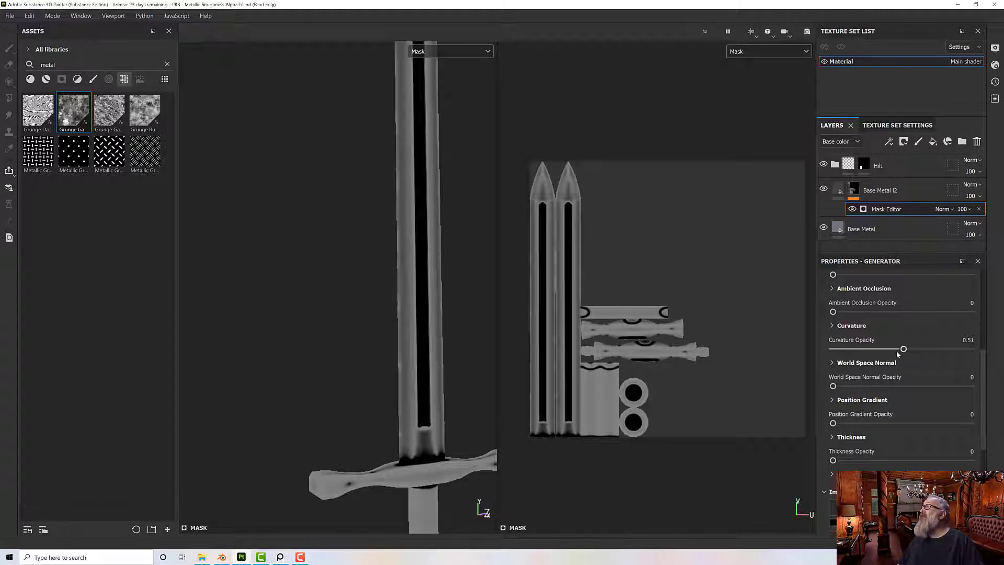
pyautogui.moveTo(906, 350)
pyautogui.mouseDown()
pyautogui.moveTo(891, 351)
pyautogui.moveTo(916, 355)
pyautogui.mouseUp()
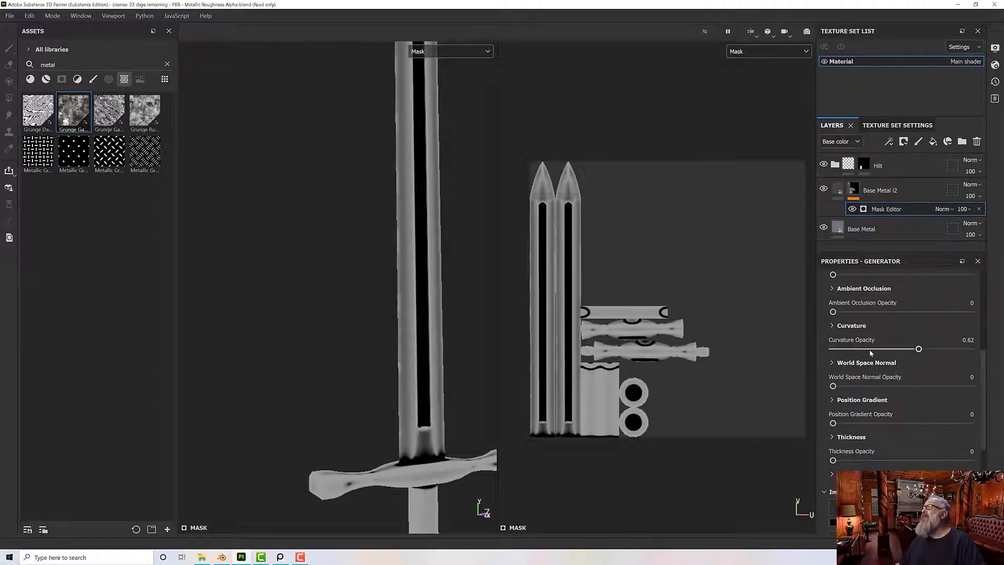
# Set the Huge, Big and Large curvature values of the Mask Editor to 0.
pyautogui.click(833, 326)
pyautogui.scroll(-3, 913, 390)
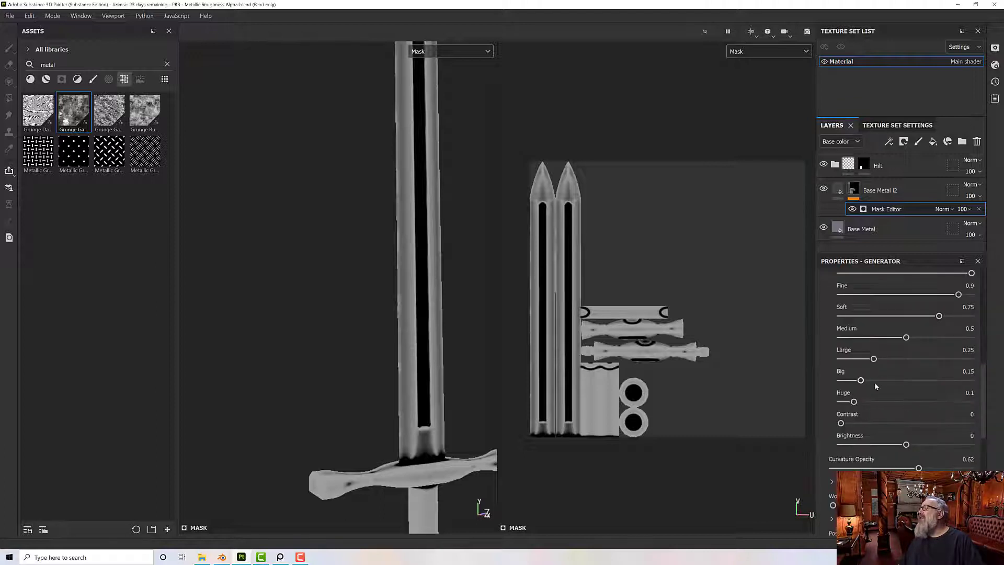
pyautogui.scroll(1, 875, 384)
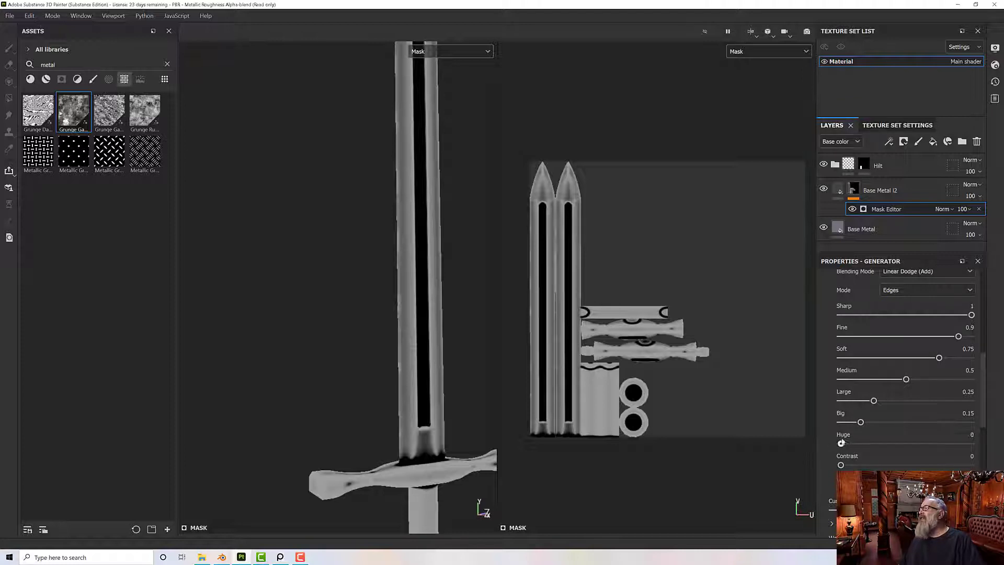
pyautogui.moveTo(860, 422); pyautogui.dragTo(813, 405)
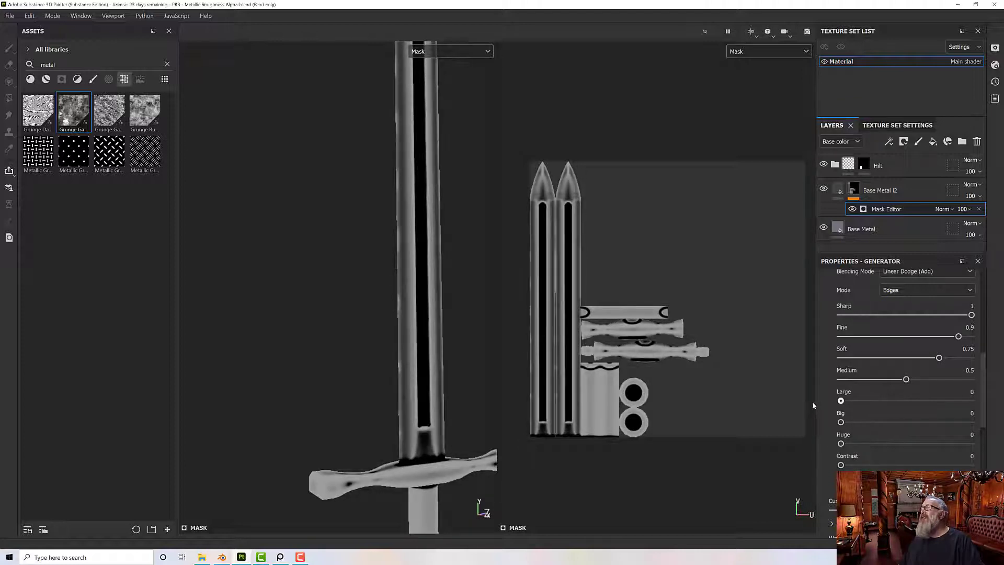
pyautogui.scroll(-2, 466, 363)
pyautogui.keyDown('alt'); pyautogui.moveTo(466, 362); pyautogui.dragTo(426, 327); pyautogui.keyUp('alt')
pyautogui.keyDown('alt'); pyautogui.moveTo(426, 349); pyautogui.dragTo(427, 389, button='middle'); pyautogui.keyUp('alt')
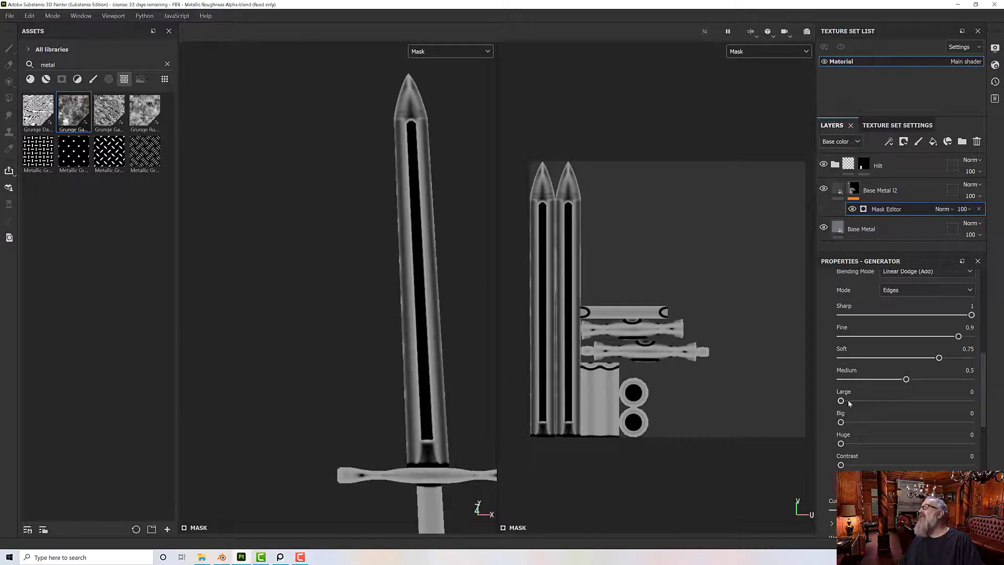
# Set the Mask Editor's curvature values to Medium 0.2, Soft 0.49, Sharp 0 and Fine 1.
pyautogui.moveTo(907, 380)
pyautogui.mouseDown()
pyautogui.moveTo(871, 380)
pyautogui.moveTo(880, 359)
pyautogui.moveTo(862, 360)
pyautogui.moveTo(916, 365)
pyautogui.mouseUp()
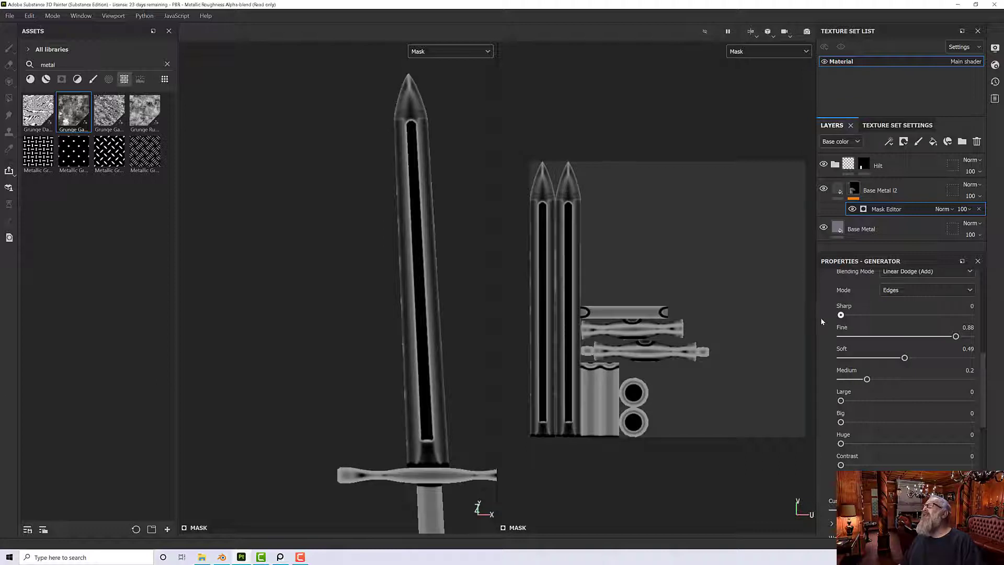
pyautogui.moveTo(951, 338); pyautogui.dragTo(832, 338)
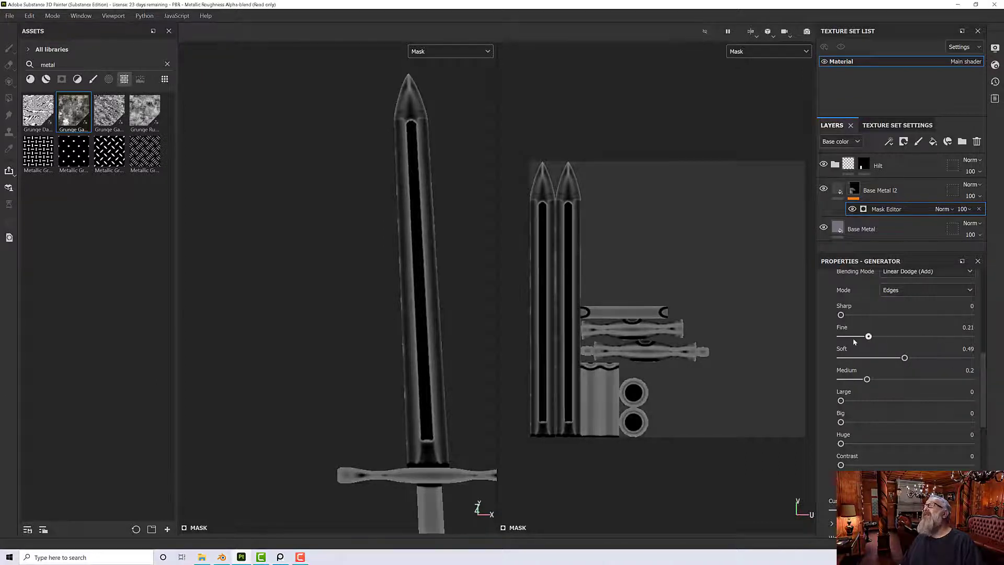
pyautogui.moveTo(913, 342); pyautogui.dragTo(988, 340)
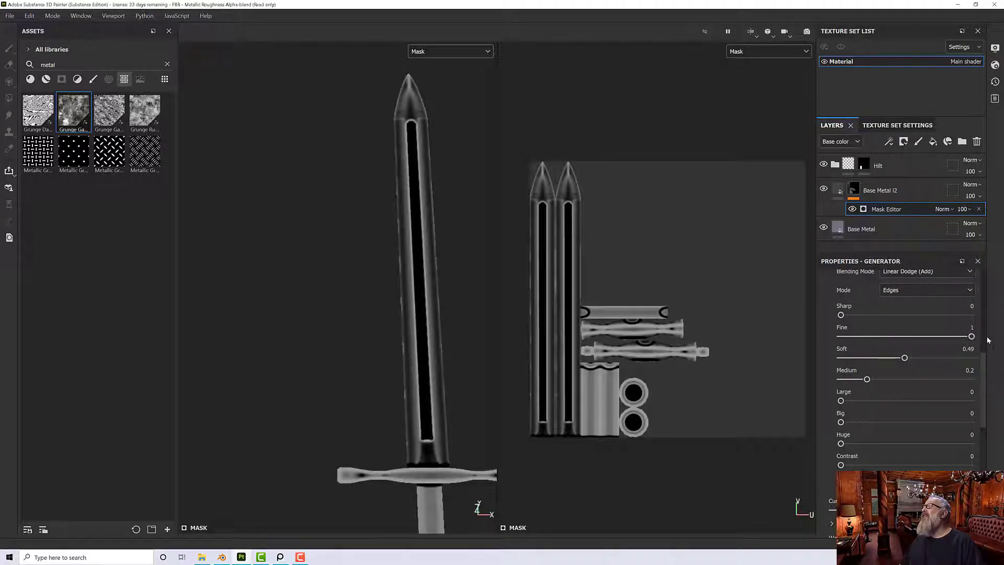
# Switch the viewports back to the Material display and inspect the curvature-masked metal on the blade, crossguard and hilt.
pyautogui.keyDown('alt'); pyautogui.moveTo(496, 324); pyautogui.dragTo(503, 366); pyautogui.keyUp('alt')
pyautogui.click(446, 54)
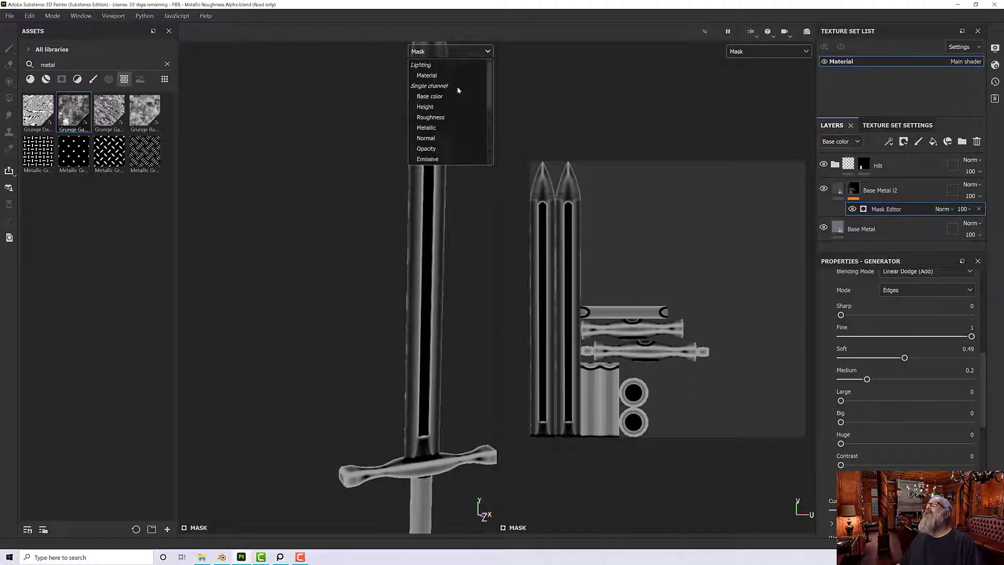
pyautogui.click(447, 76)
pyautogui.keyDown('alt'); pyautogui.moveTo(449, 202); pyautogui.dragTo(421, 363); pyautogui.keyUp('alt')
pyautogui.keyDown('alt'); pyautogui.moveTo(412, 444); pyautogui.dragTo(432, 454); pyautogui.keyUp('alt')
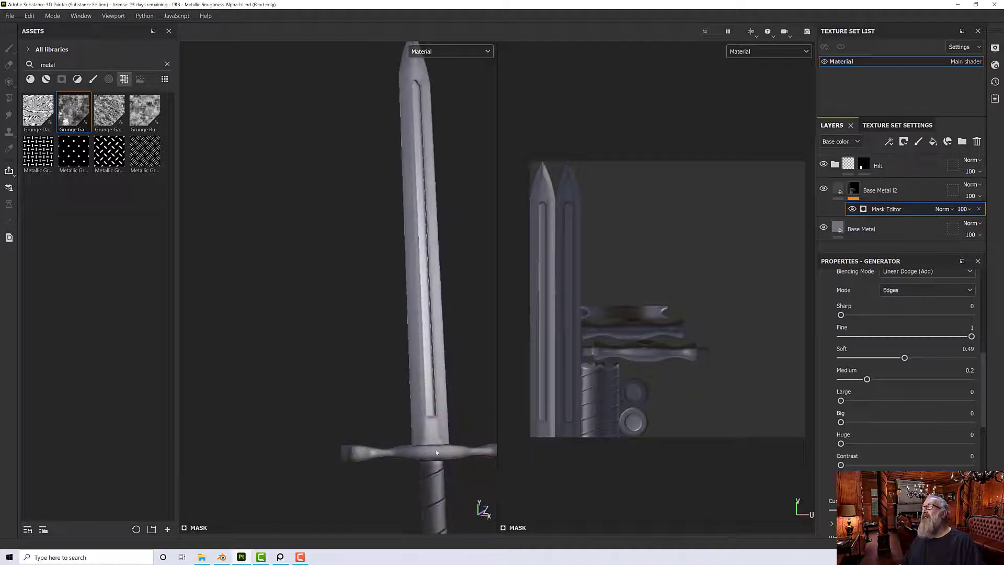
pyautogui.keyDown('alt'); pyautogui.moveTo(439, 410); pyautogui.dragTo(394, 366, button='middle'); pyautogui.keyUp('alt')
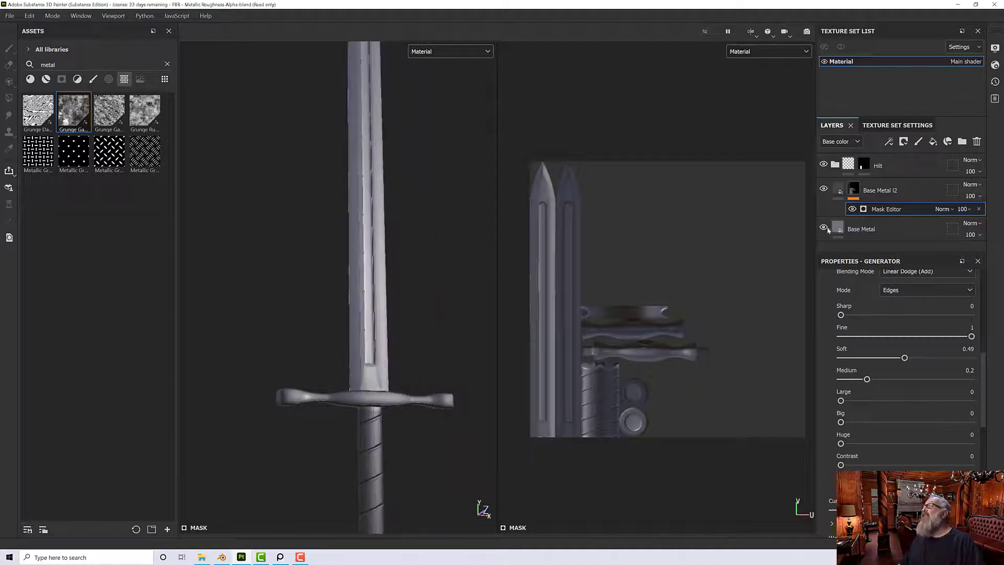
# Compare the sword with Base Metal l2 hidden and shown, then examine the layer's effect near the crossguard.
pyautogui.click(824, 189)
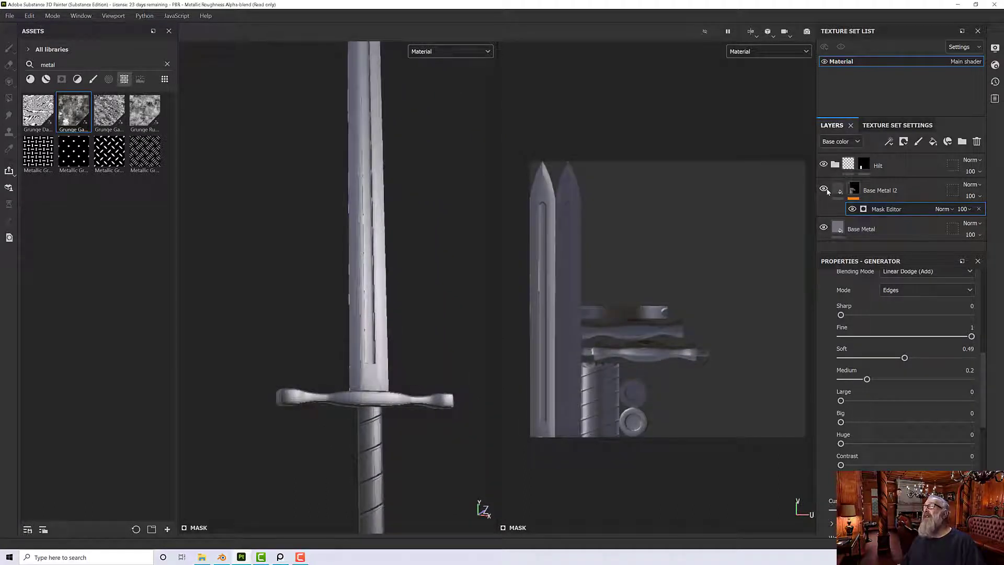
pyautogui.click(824, 189)
pyautogui.click(824, 189)
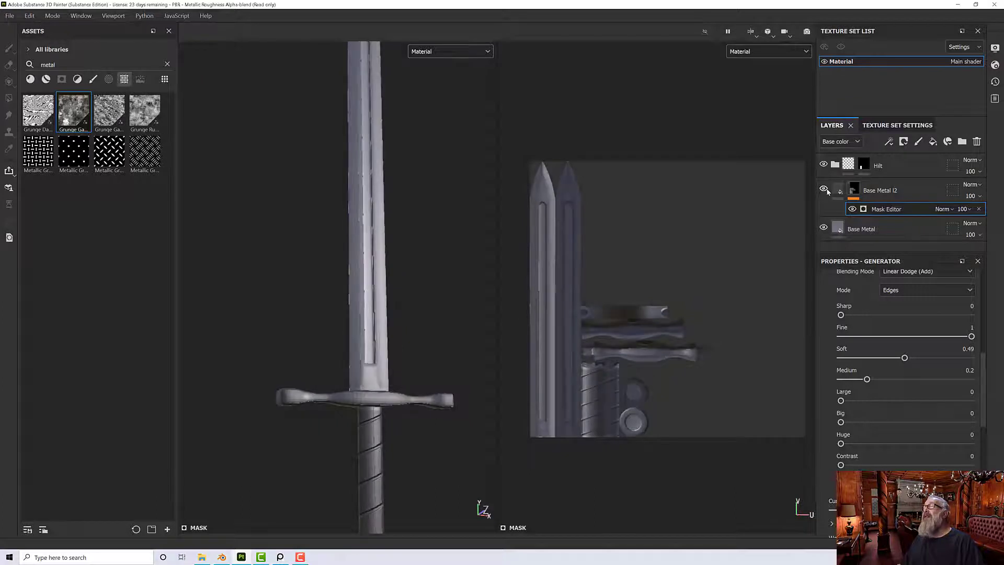
pyautogui.scroll(5, 413, 401)
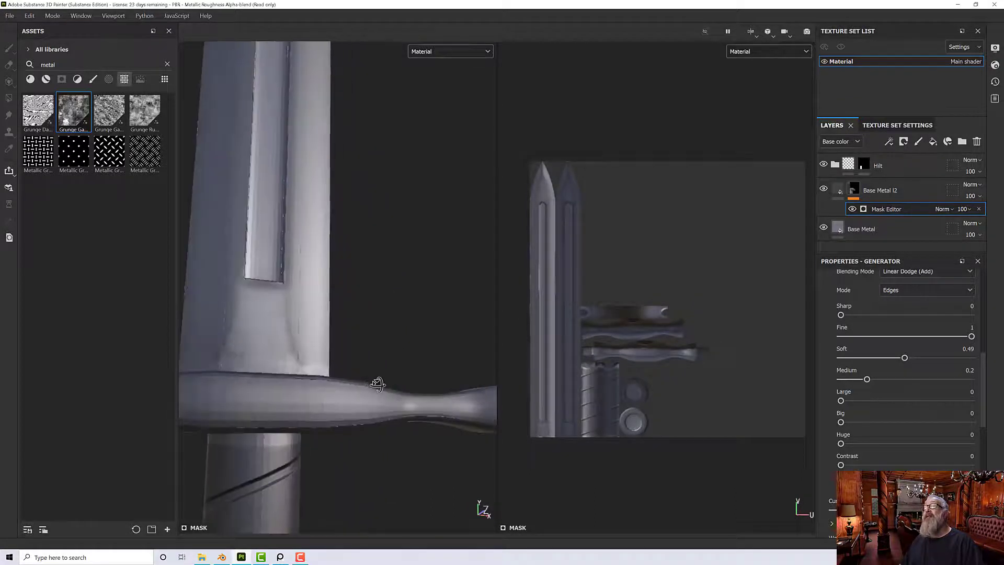
# Set Invert to True in the curvature settings of Base Metal l2's Mask Editor.
pyautogui.keyDown('alt'); pyautogui.moveTo(376, 385); pyautogui.dragTo(405, 402); pyautogui.keyUp('alt')
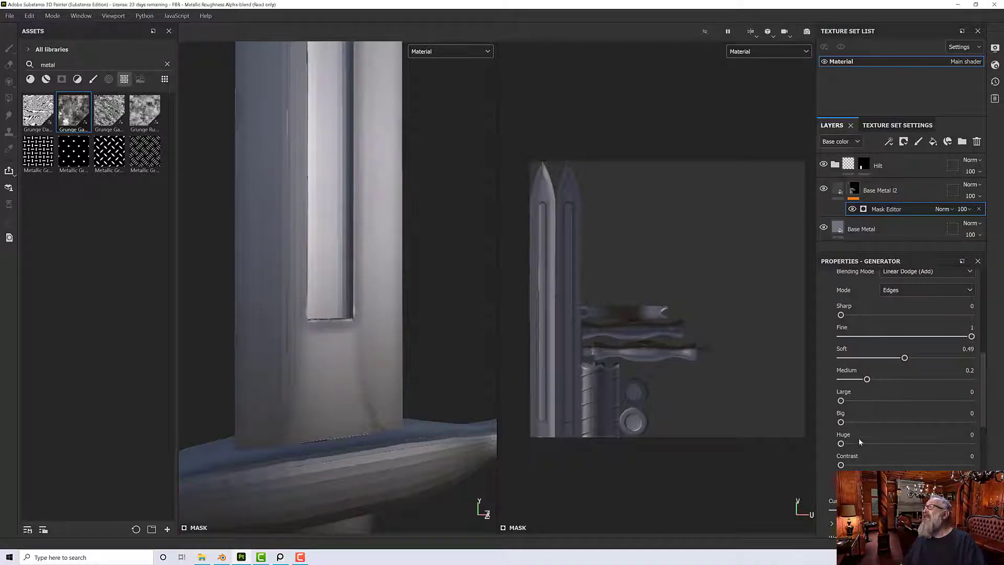
pyautogui.scroll(1, 859, 442)
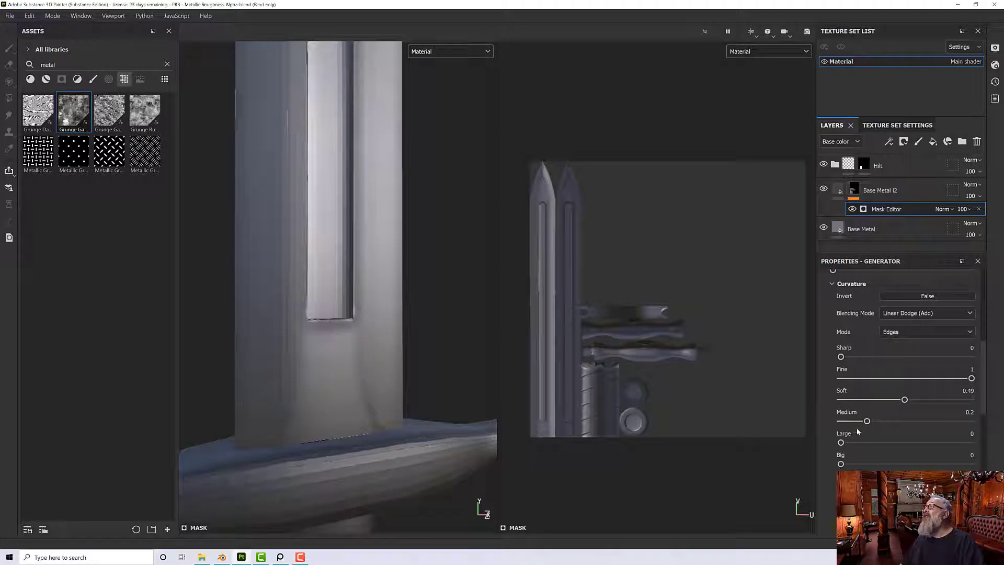
pyautogui.click(914, 296)
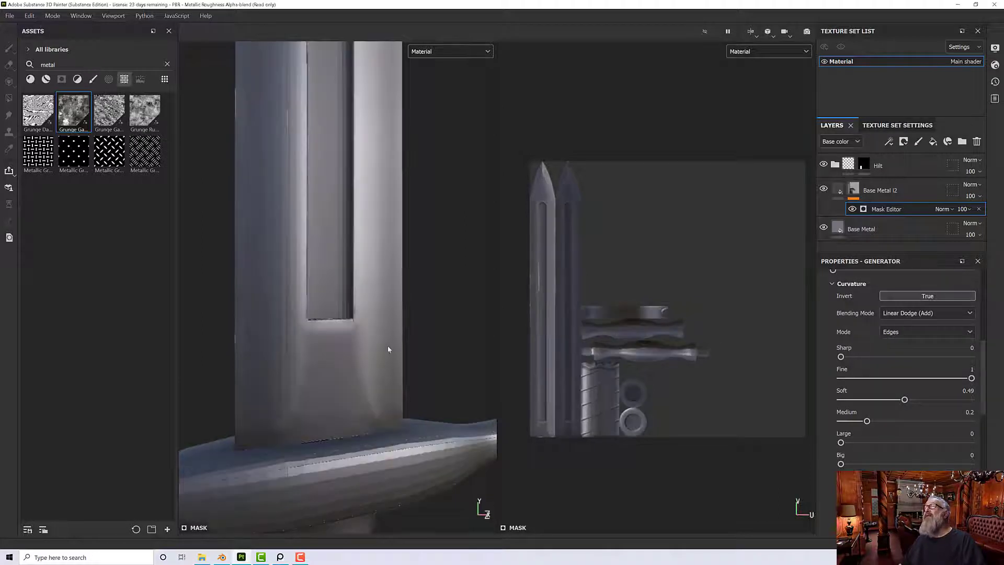
# Inspect the inverted curvature mask's effect on the whole sword and around the base of the blade.
pyautogui.scroll(-8, 359, 342)
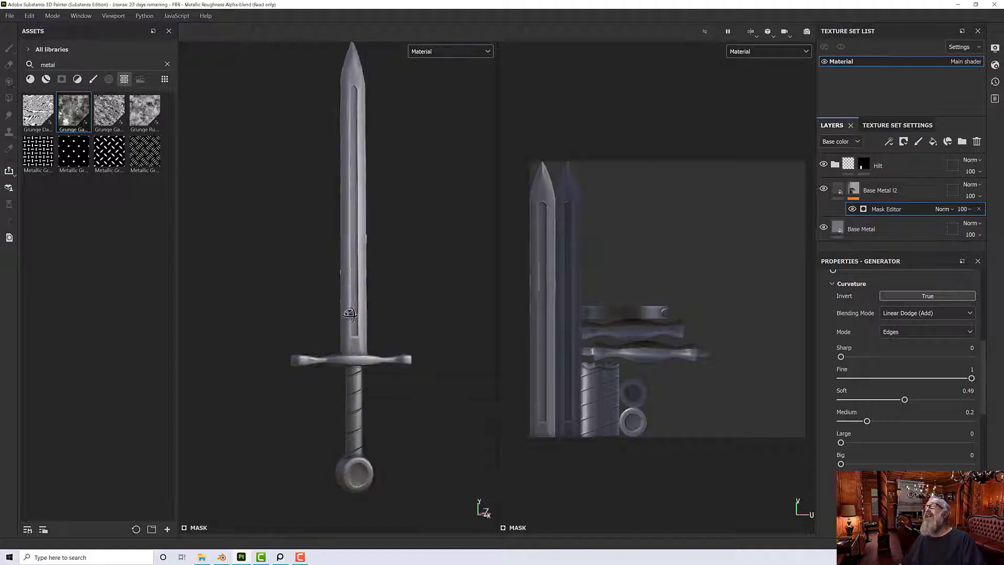
pyautogui.moveTo(371, 291)
pyautogui.keyDown('alt'); pyautogui.mouseDown()
pyautogui.moveTo(403, 335)
pyautogui.moveTo(356, 343)
pyautogui.moveTo(324, 314)
pyautogui.moveTo(405, 327)
pyautogui.moveTo(385, 331)
pyautogui.moveTo(372, 309)
pyautogui.mouseUp(); pyautogui.keyUp('alt')
pyautogui.scroll(6, 355, 344)
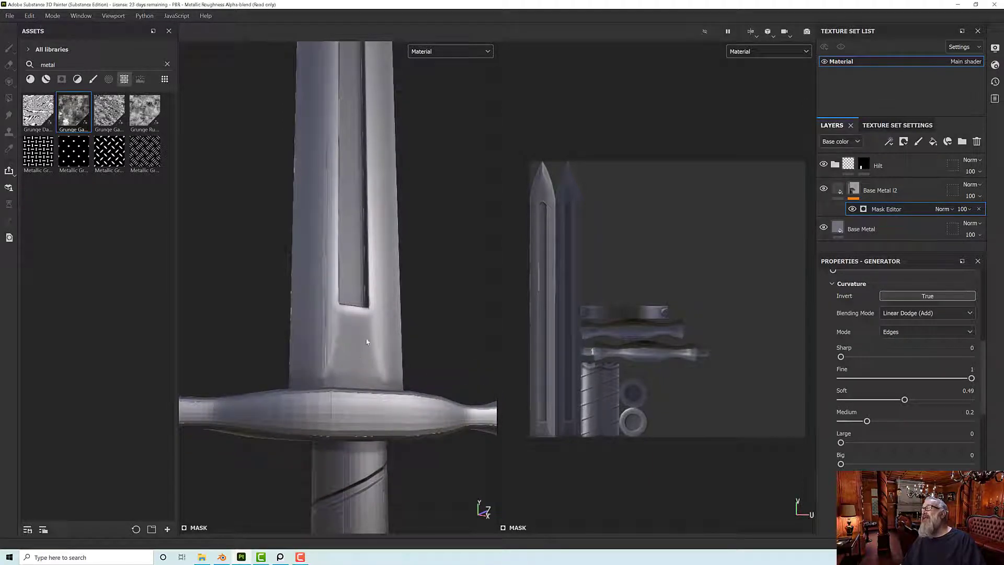
pyautogui.keyDown('alt'); pyautogui.moveTo(353, 355); pyautogui.dragTo(366, 342); pyautogui.keyUp('alt')
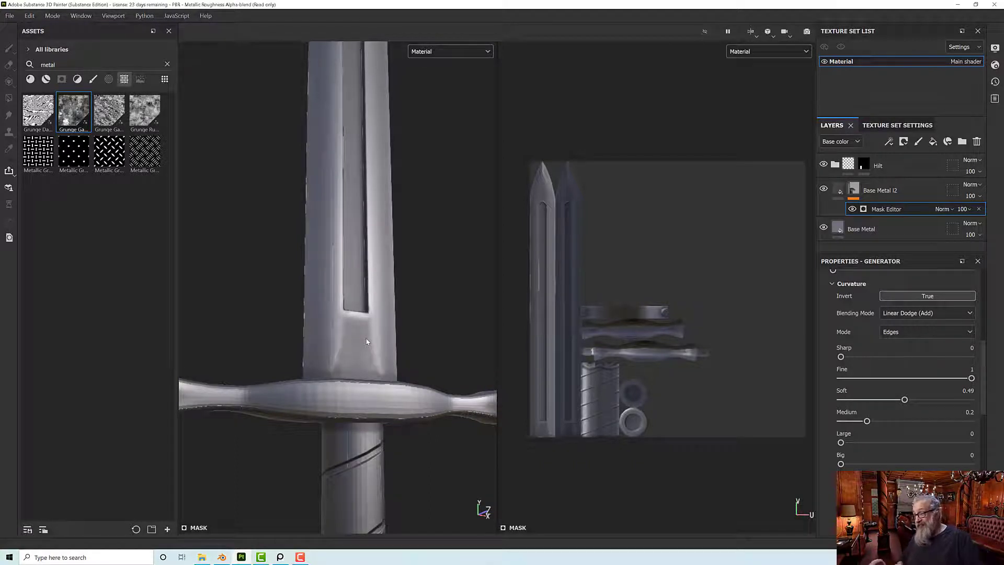
pyautogui.moveTo(366, 339)
pyautogui.keyDown('alt'); pyautogui.mouseDown()
pyautogui.moveTo(366, 370)
pyautogui.moveTo(403, 354)
pyautogui.moveTo(377, 333)
pyautogui.mouseUp(); pyautogui.keyUp('alt')
pyautogui.scroll(-5, 372, 329)
pyautogui.scroll(10, 377, 332)
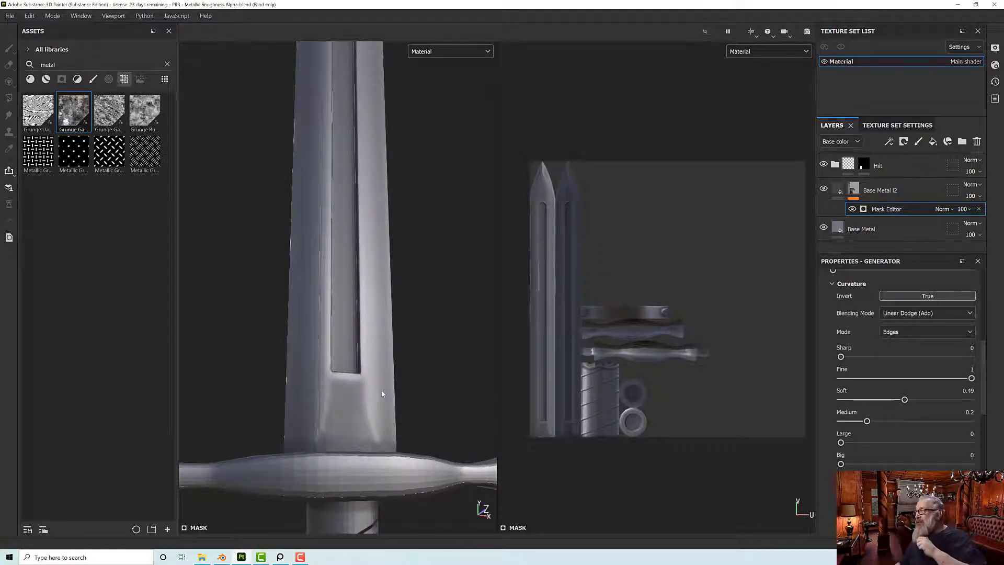
# Compare the metal grunge previews and assign Grunge Galvanic Large as the Mask Editor's Texture image input.
pyautogui.click(833, 284)
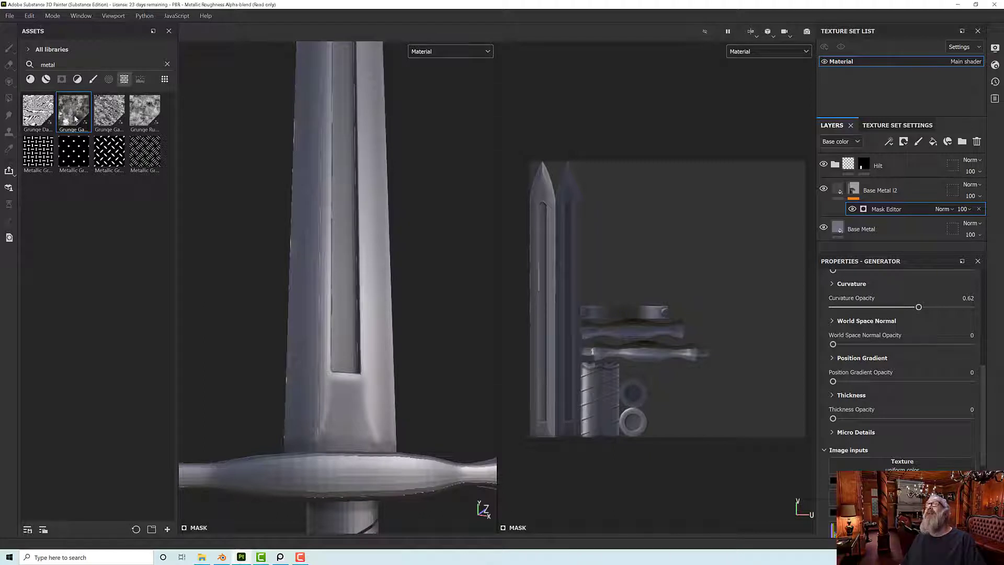
pyautogui.moveTo(75, 118)
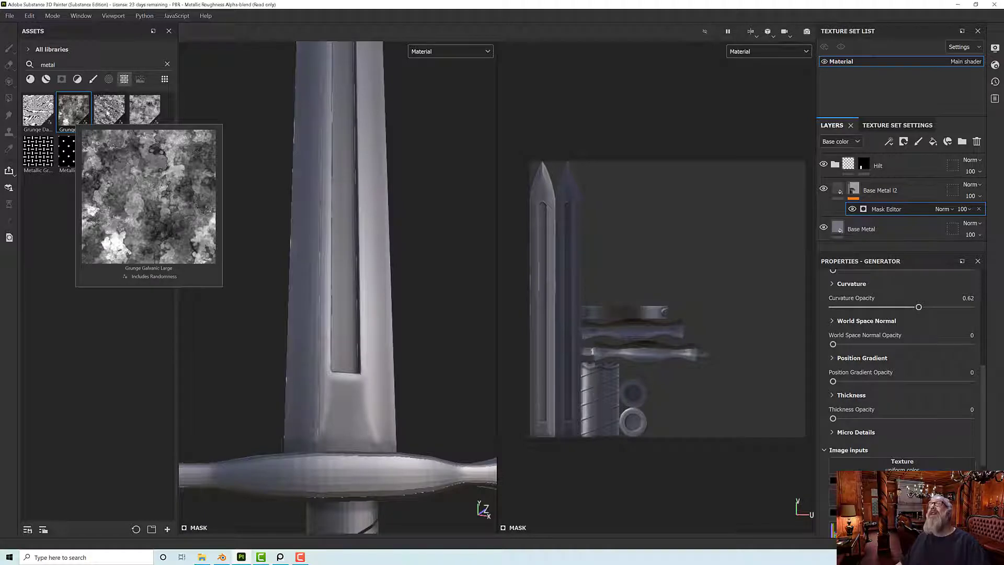
pyautogui.moveTo(108, 113)
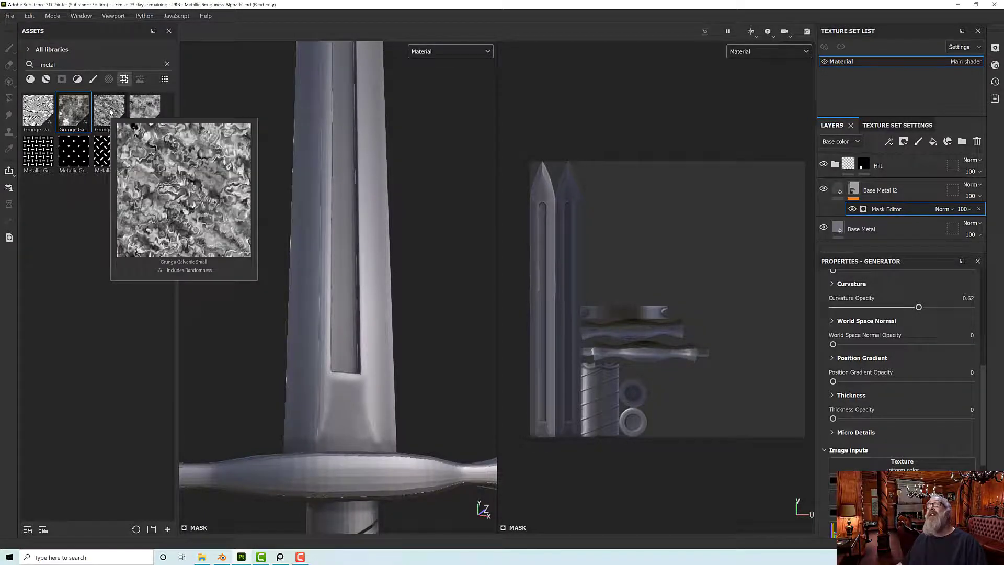
pyautogui.moveTo(149, 113)
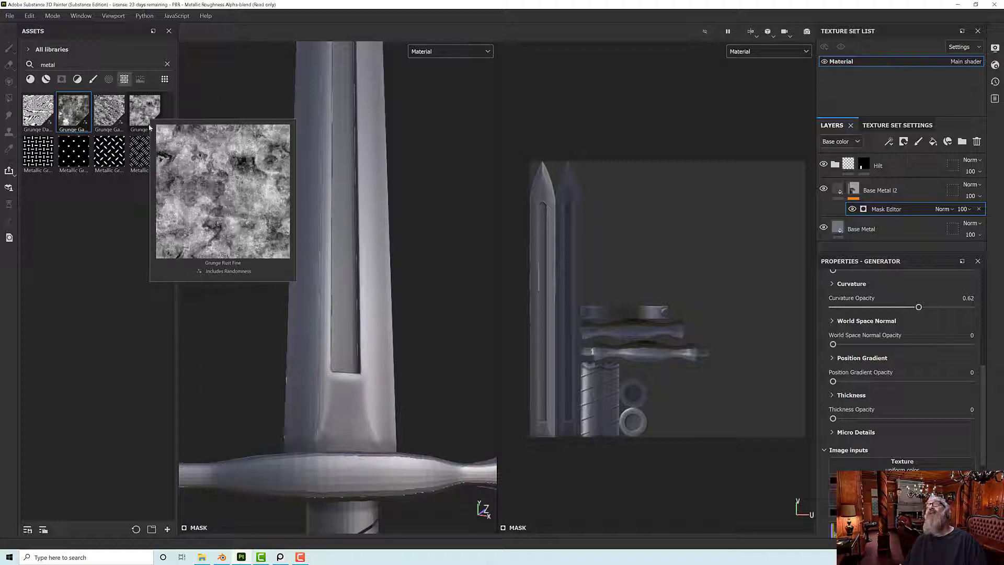
pyautogui.moveTo(75, 116); pyautogui.dragTo(870, 467)
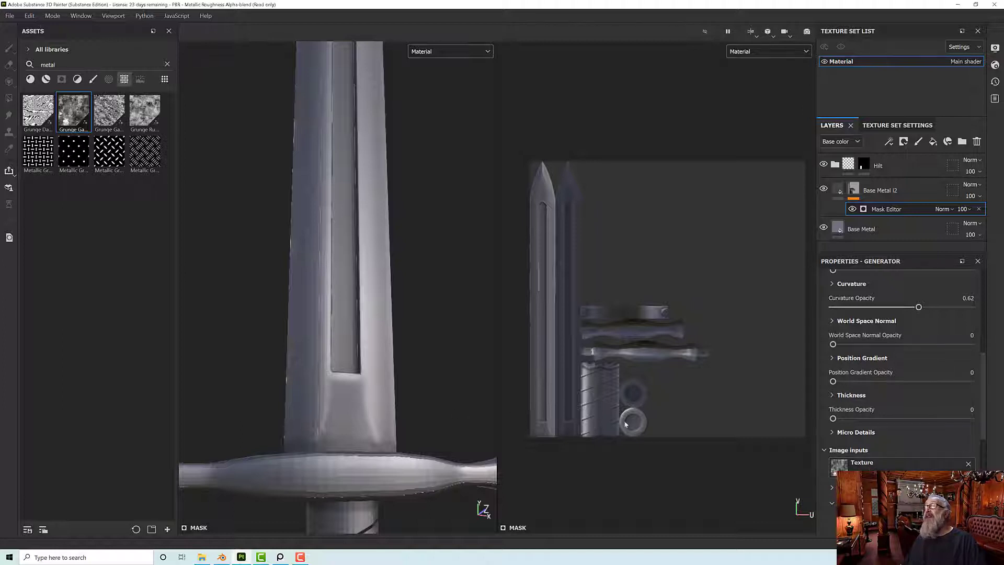
# Raise the Mask Editor's Texture Opacity to 1 and check the grunge along the blade.
pyautogui.scroll(3, 873, 401)
pyautogui.scroll(3, 873, 400)
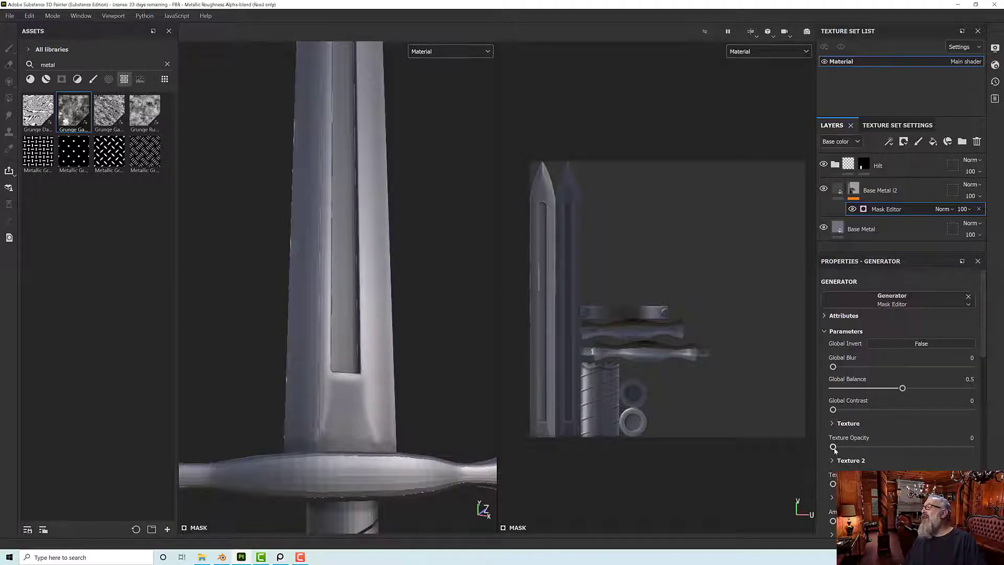
pyautogui.moveTo(834, 447); pyautogui.dragTo(915, 448)
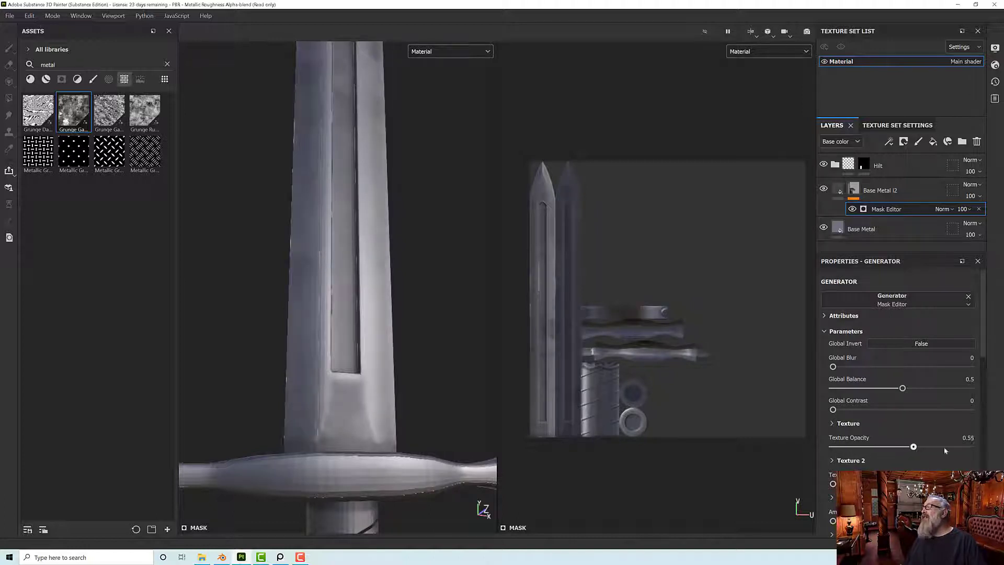
pyautogui.scroll(-2, 412, 170)
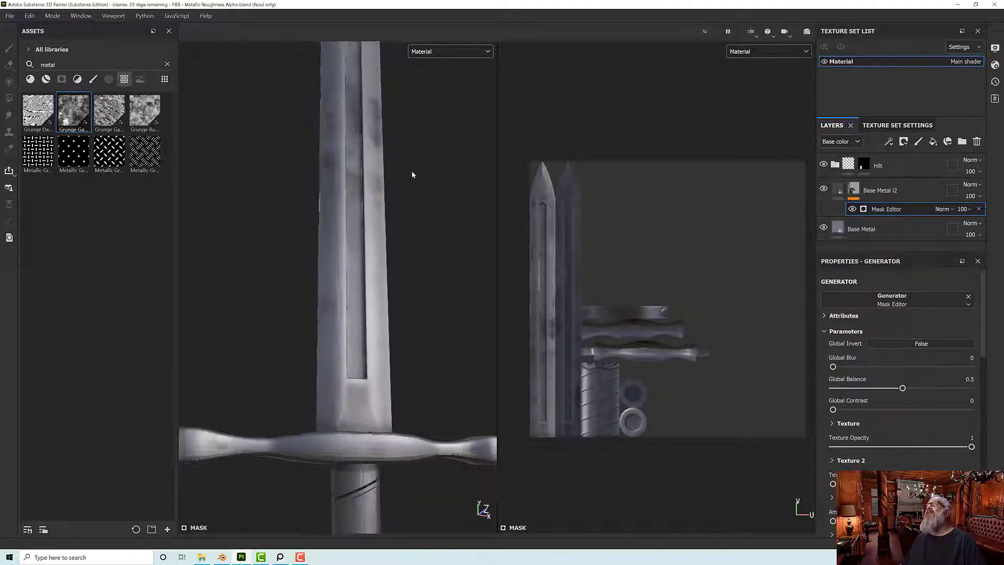
pyautogui.scroll(-4, 411, 174)
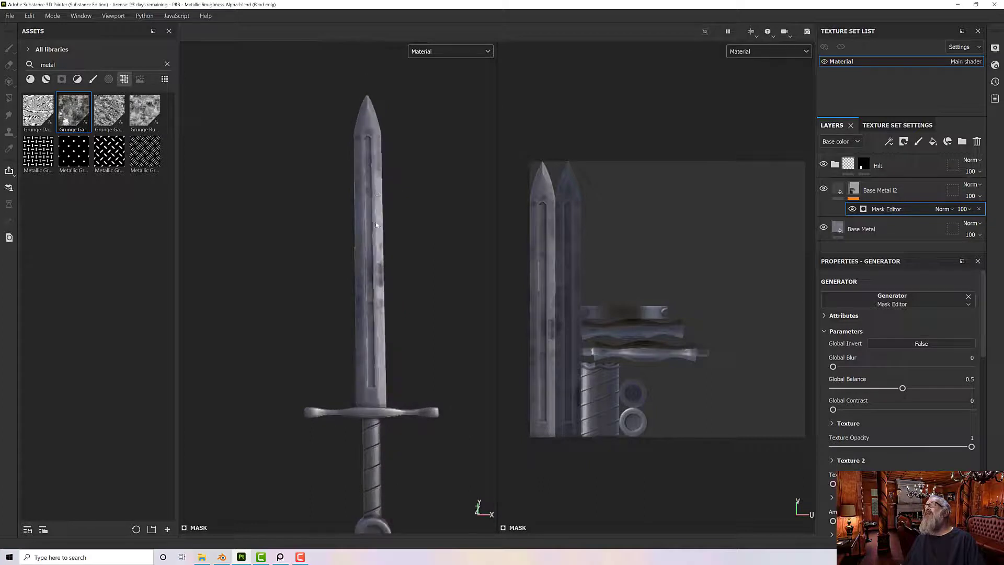
pyautogui.scroll(6, 378, 252)
pyautogui.scroll(2, 378, 252)
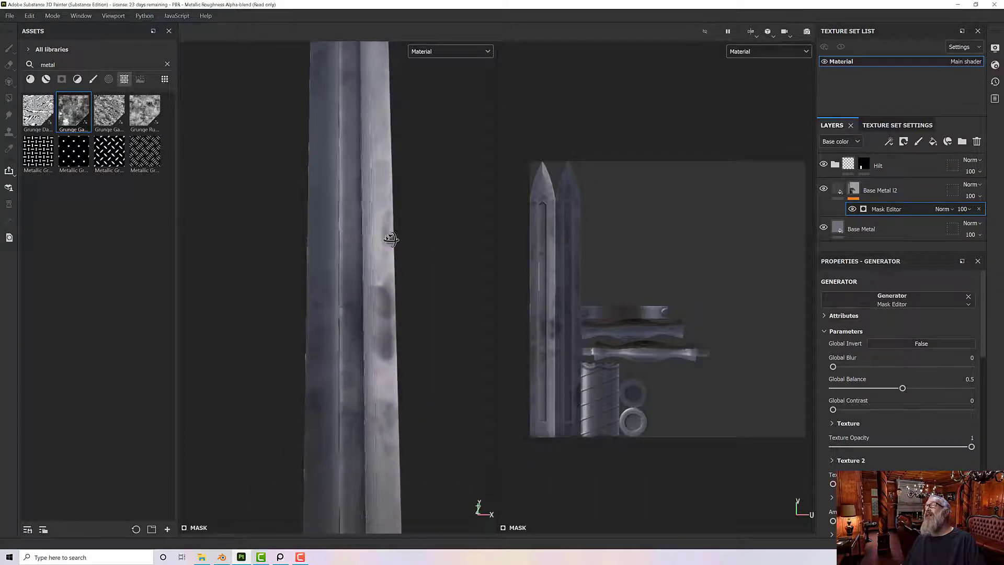
# Switch the viewports to the Mask display and set the Mask Editor's Texture Opacity to 0.3.
pyautogui.click(434, 51)
pyautogui.scroll(-5, 438, 99)
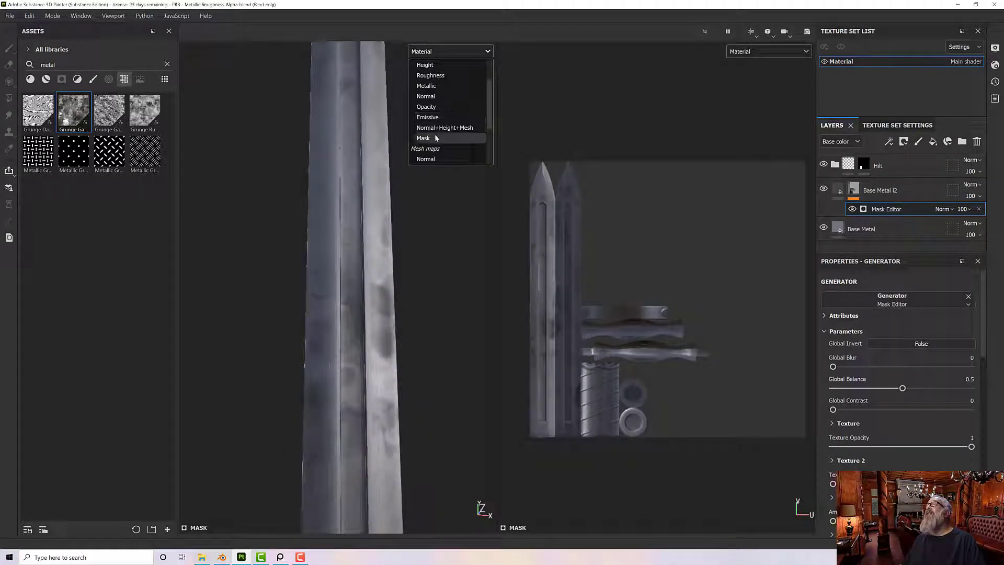
pyautogui.click(434, 135)
pyautogui.scroll(-3, 426, 209)
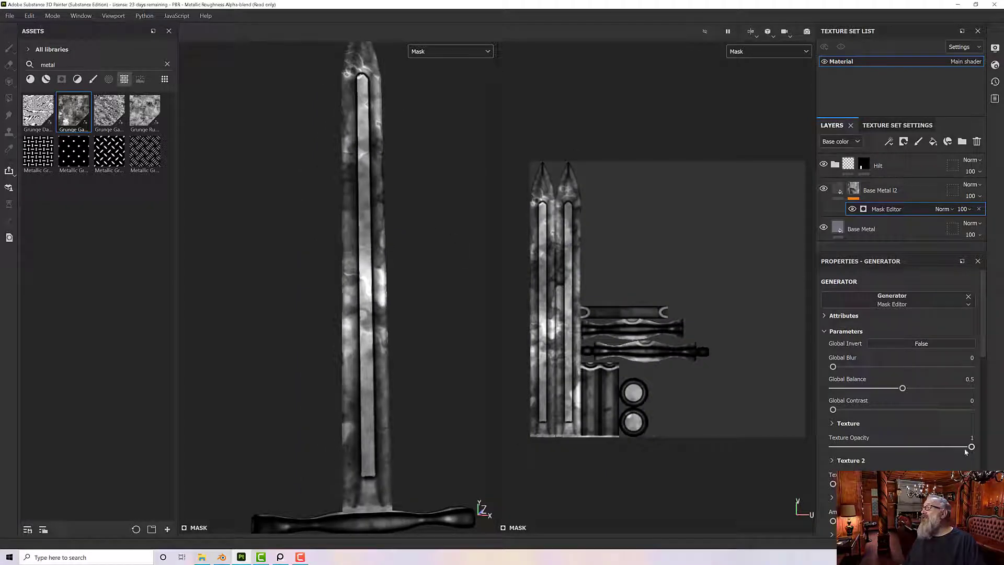
pyautogui.moveTo(971, 448); pyautogui.dragTo(885, 450)
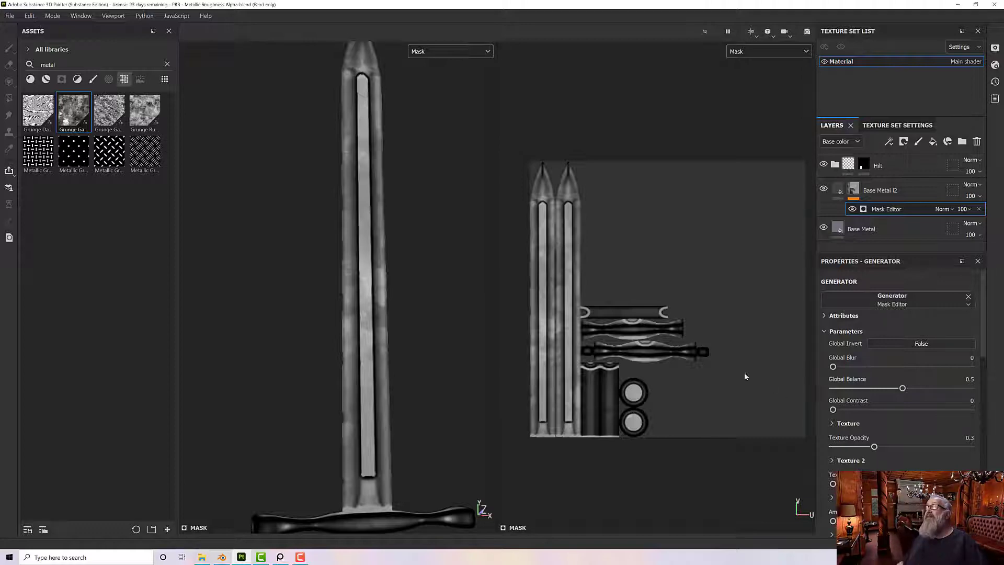
pyautogui.scroll(4, 392, 321)
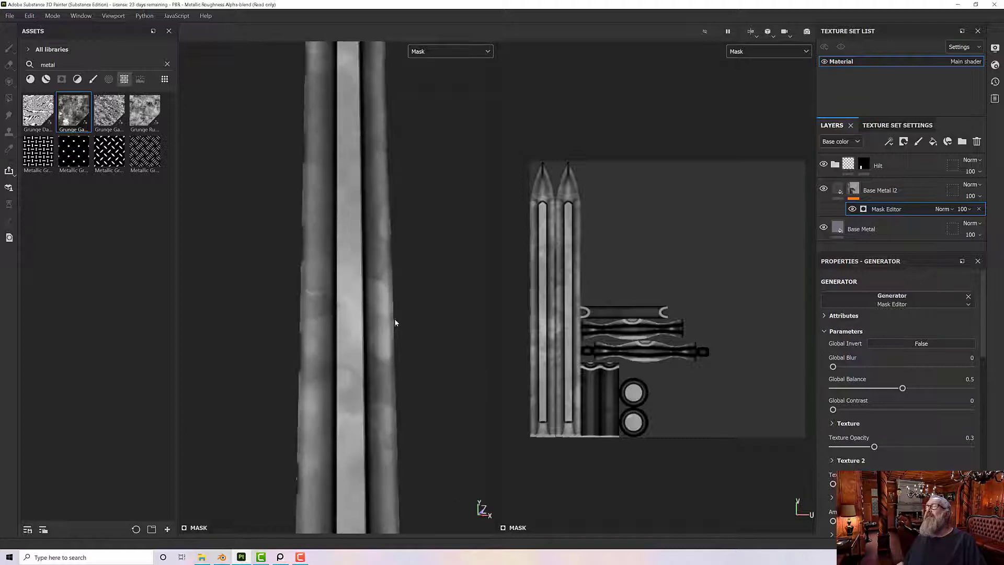
# Try inverting the grunge in the Mask Editor's Texture settings and return its Invert option to False.
pyautogui.click(832, 423)
pyautogui.scroll(-2, 832, 397)
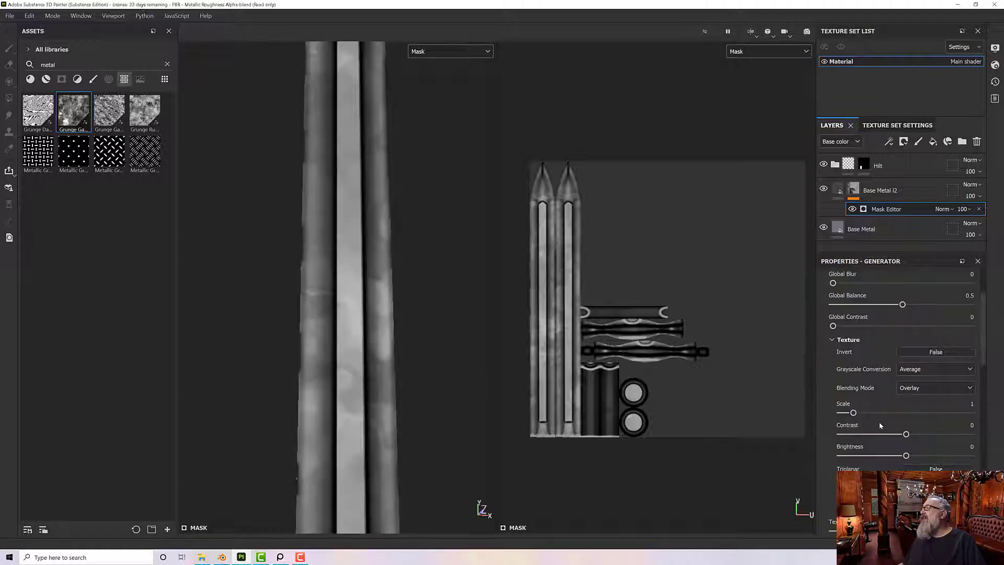
pyautogui.click(934, 354)
pyautogui.click(934, 353)
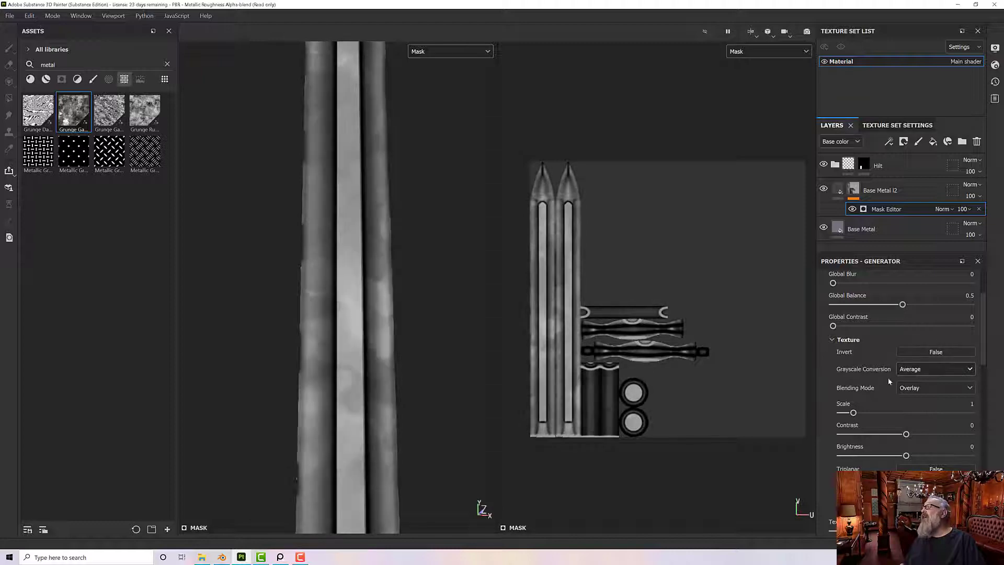
# Return the viewports to the Material display and check the grunge on the blade.
pyautogui.click(441, 53)
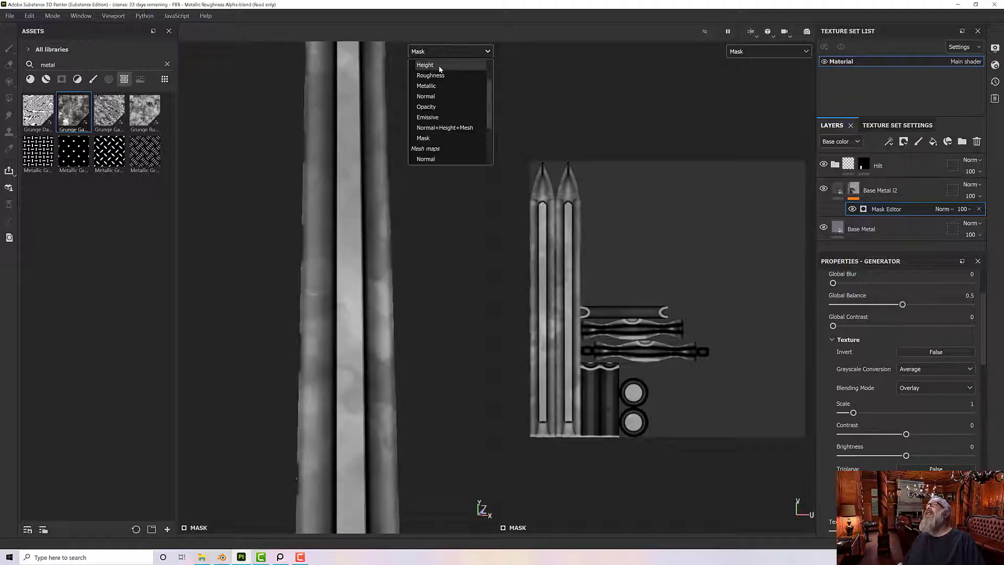
pyautogui.click(433, 74)
pyautogui.keyDown('alt'); pyautogui.moveTo(421, 194); pyautogui.dragTo(432, 192); pyautogui.keyUp('alt')
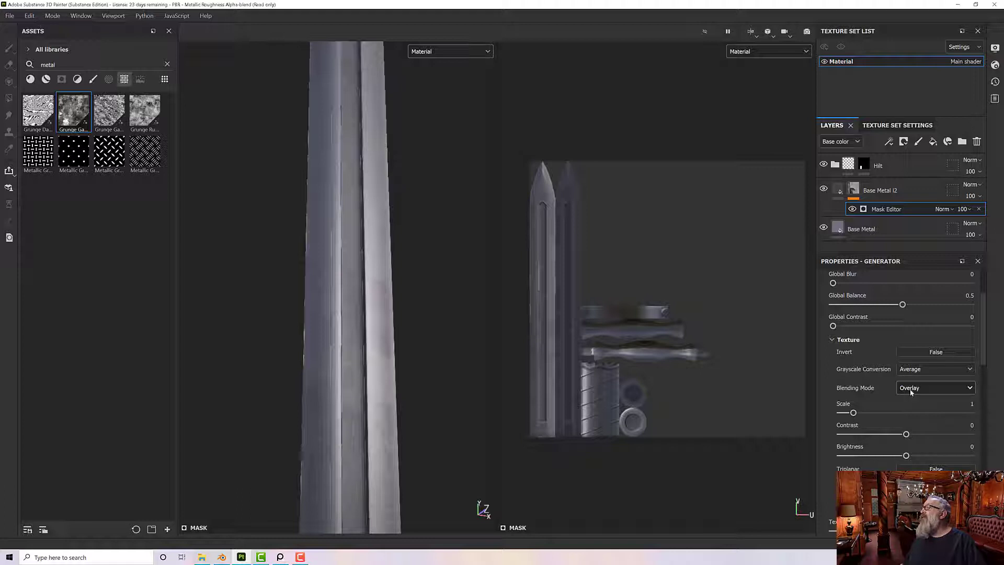
# Compare Subtract and Multiply as the grunge texture's Blending Mode and settle on Linear Dodge (Add).
pyautogui.click(910, 391)
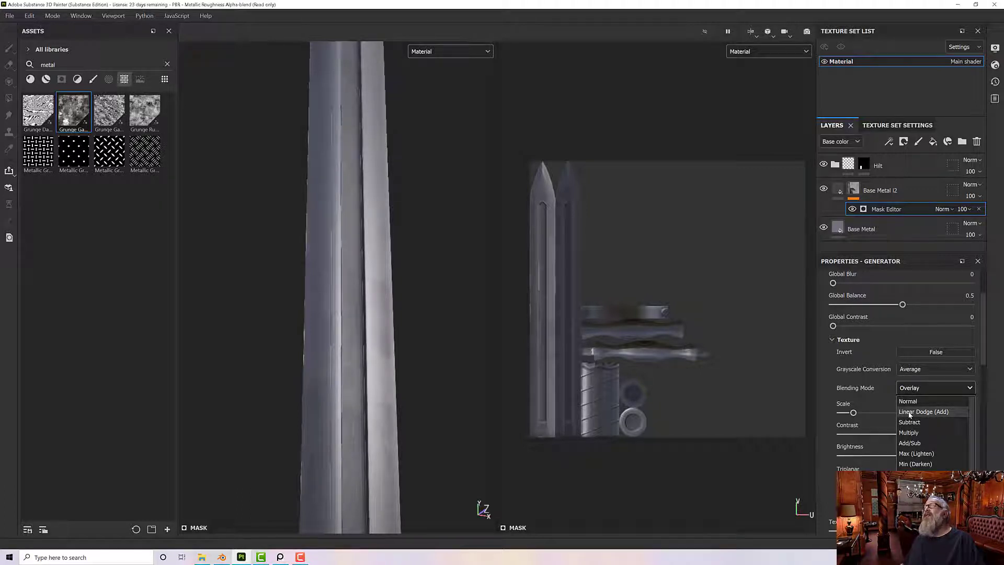
pyautogui.click(909, 412)
pyautogui.click(915, 388)
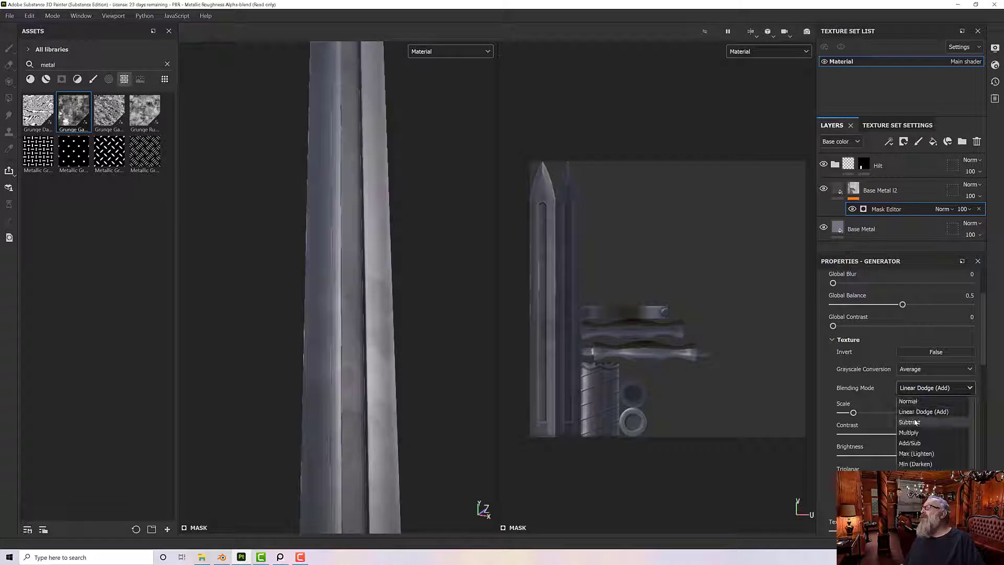
pyautogui.click(915, 422)
pyautogui.click(918, 389)
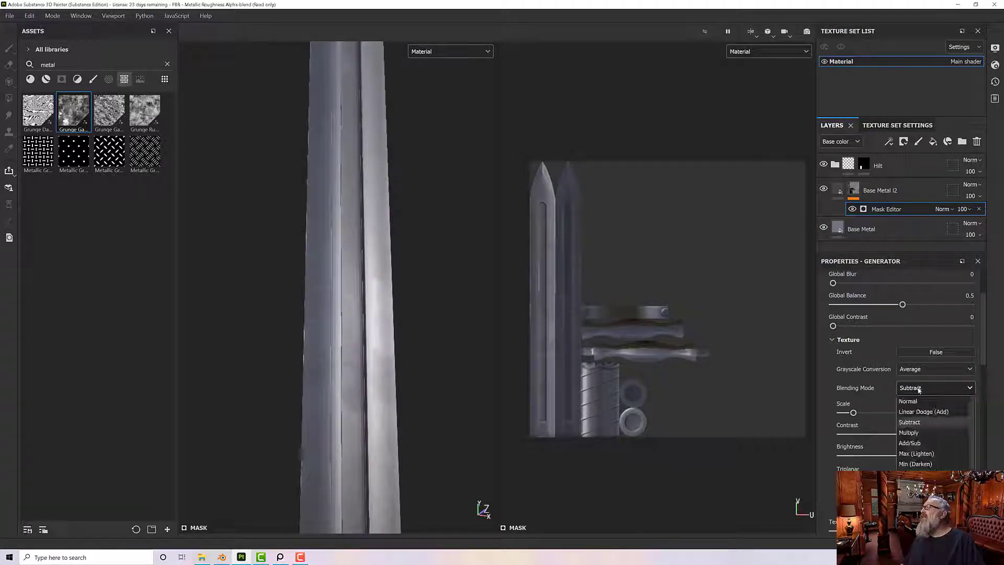
pyautogui.click(912, 431)
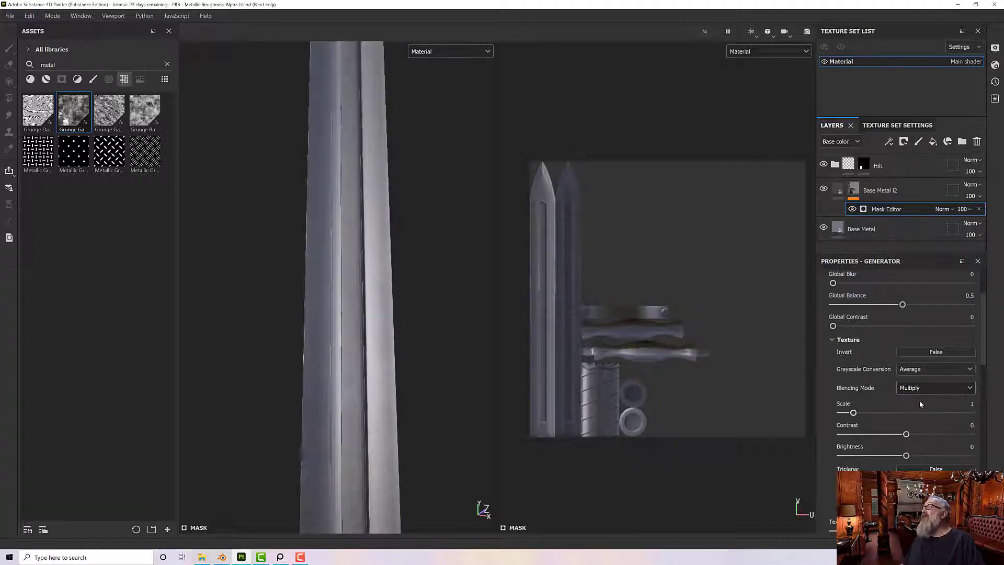
pyautogui.click(918, 388)
pyautogui.click(919, 411)
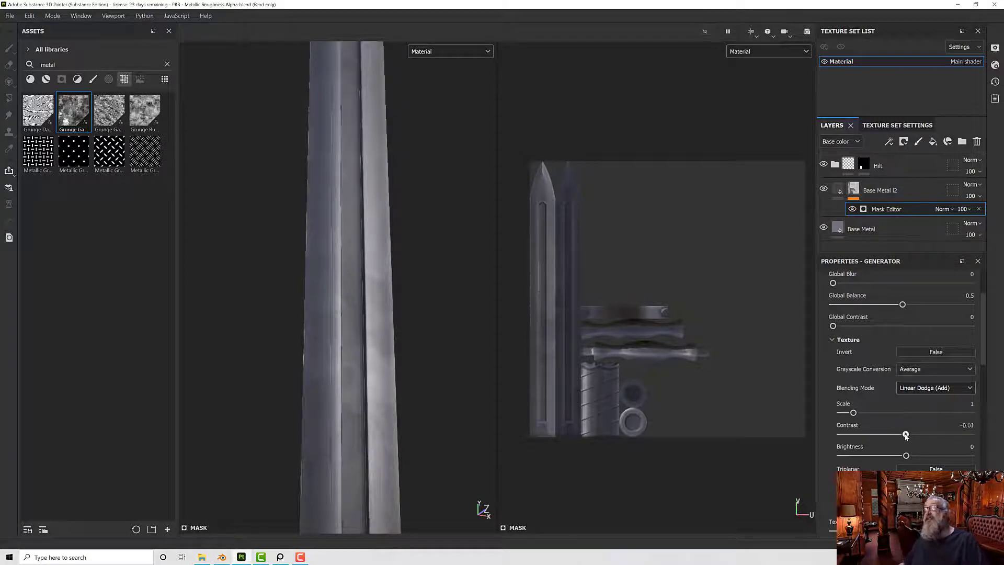
# Raise the grunge texture's Contrast to 1 and examine the pattern on the blade.
pyautogui.moveTo(961, 436); pyautogui.dragTo(990, 438)
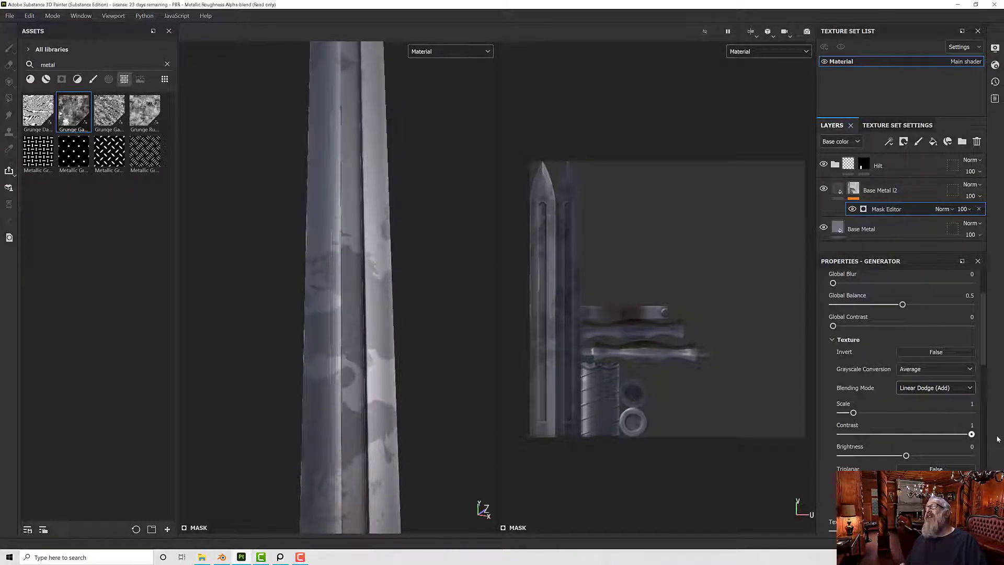
pyautogui.scroll(-5, 410, 396)
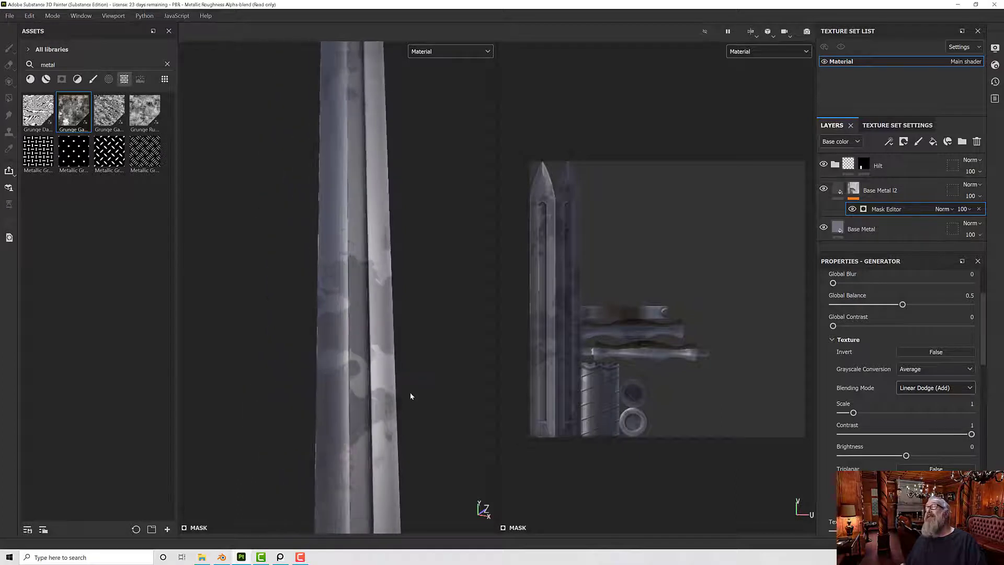
pyautogui.moveTo(410, 396)
pyautogui.keyDown('alt'); pyautogui.mouseDown()
pyautogui.moveTo(383, 410)
pyautogui.moveTo(416, 410)
pyautogui.mouseUp(); pyautogui.keyUp('alt')
pyautogui.scroll(8, 415, 411)
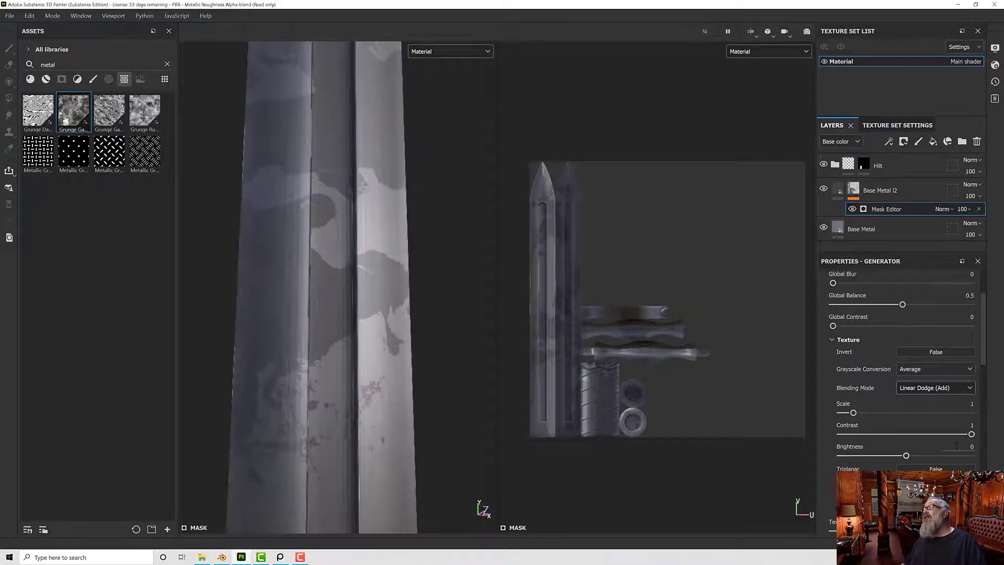
# Set the grunge texture's Contrast to 0.17 and its Brightness to 0.23.
pyautogui.moveTo(972, 435); pyautogui.dragTo(918, 435)
pyautogui.moveTo(515, 338)
pyautogui.keyDown('alt'); pyautogui.mouseDown()
pyautogui.moveTo(455, 314)
pyautogui.moveTo(486, 316)
pyautogui.moveTo(493, 343)
pyautogui.moveTo(513, 350)
pyautogui.mouseUp(); pyautogui.keyUp('alt')
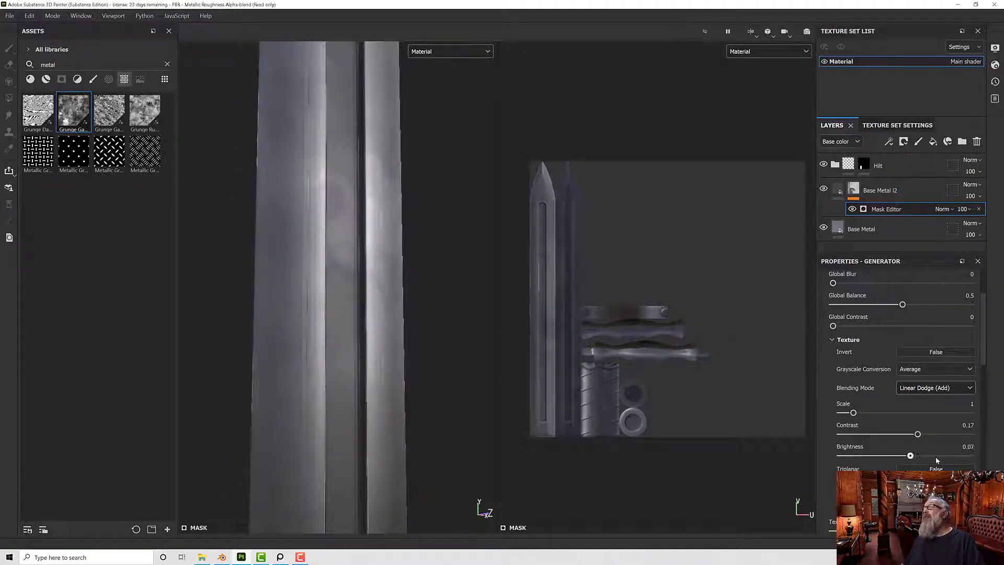
pyautogui.moveTo(906, 456)
pyautogui.mouseDown()
pyautogui.moveTo(988, 461)
pyautogui.moveTo(829, 464)
pyautogui.moveTo(920, 463)
pyautogui.mouseUp()
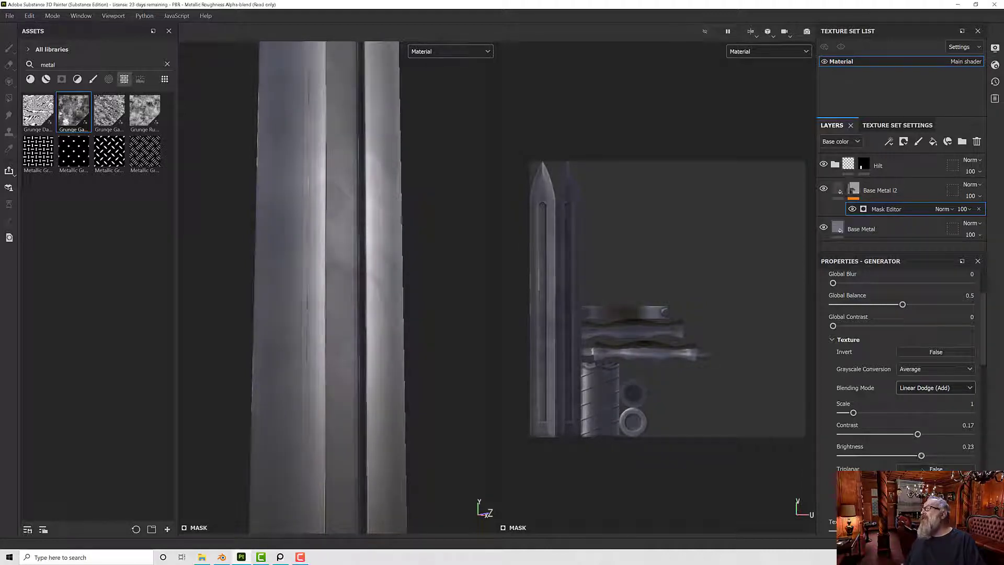
# Toggle the visibility of the Base Metal l2 layer to compare the blade with and without its grunge.
pyautogui.scroll(-2, 920, 463)
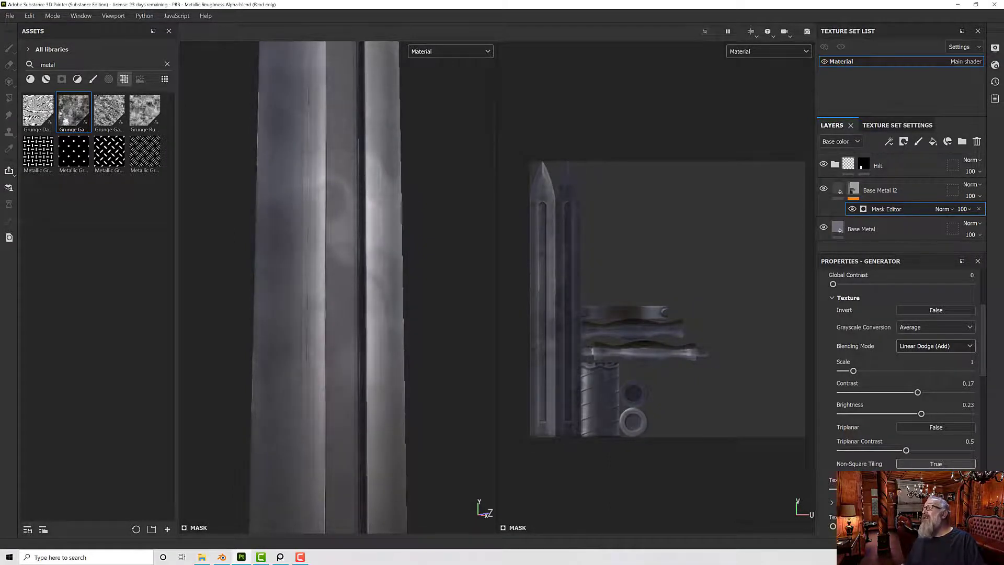
pyautogui.scroll(-8, 468, 352)
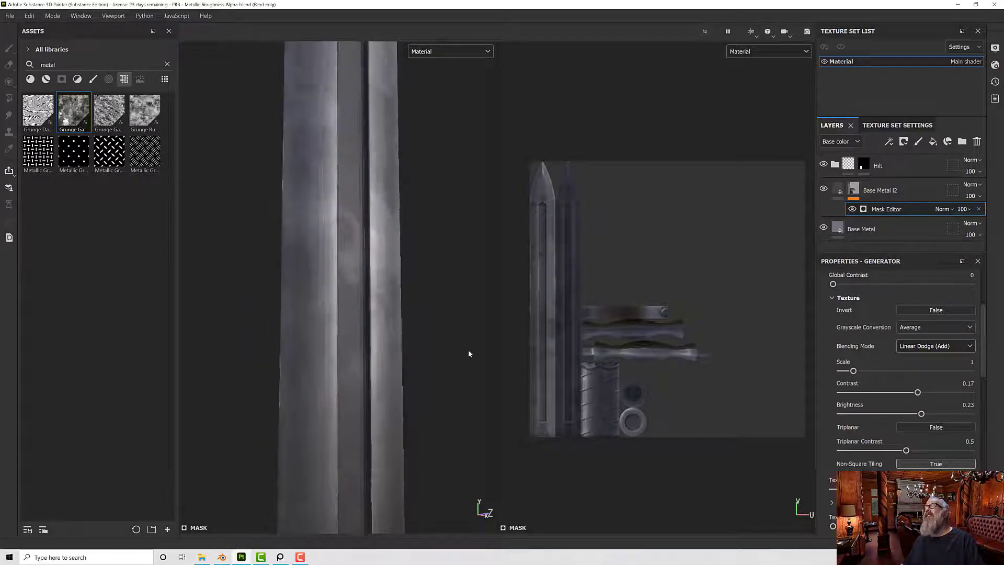
pyautogui.keyDown('alt'); pyautogui.moveTo(465, 370); pyautogui.dragTo(437, 359); pyautogui.keyUp('alt')
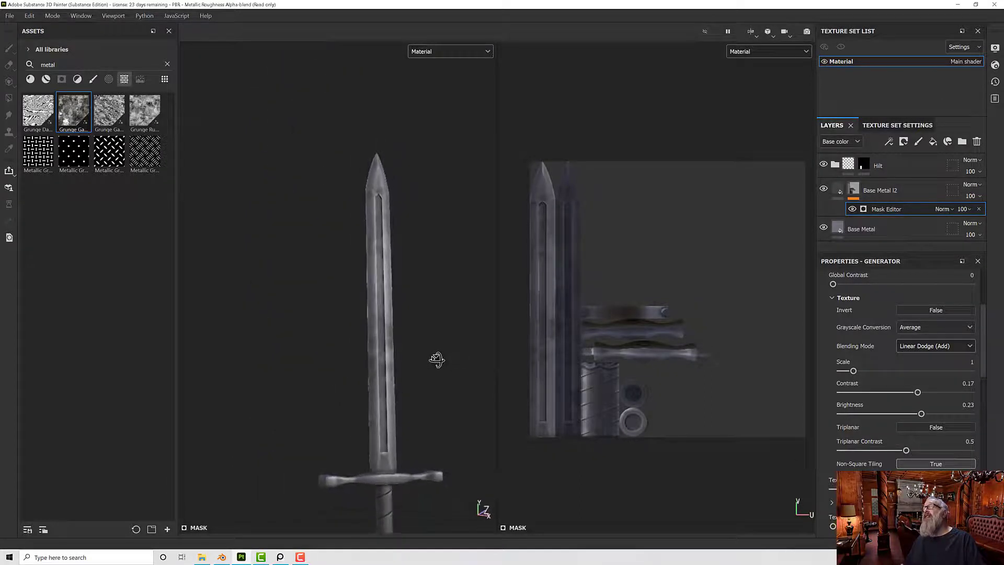
pyautogui.scroll(5, 437, 358)
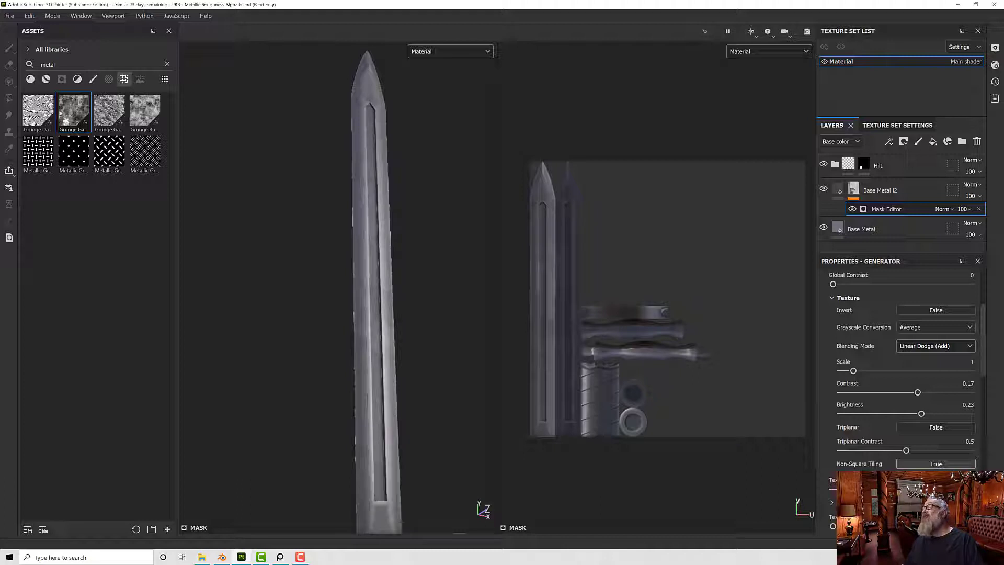
pyautogui.click(822, 189)
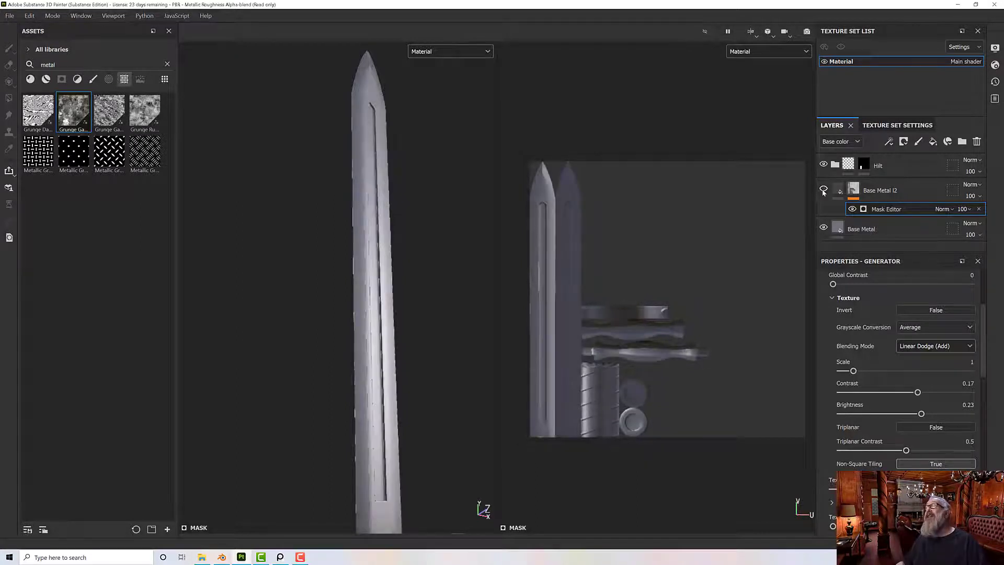
pyautogui.click(823, 190)
pyautogui.click(823, 189)
pyautogui.click(823, 190)
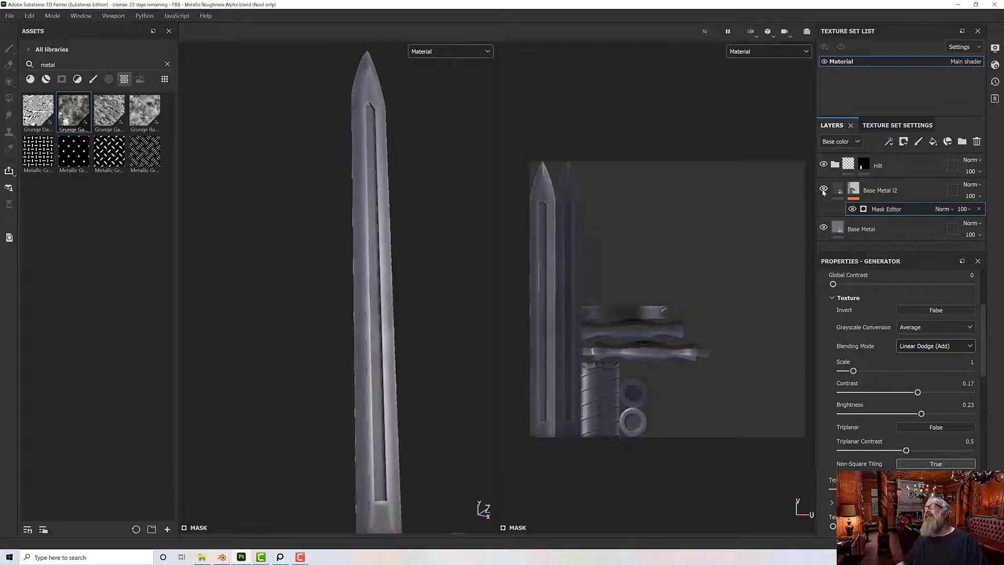
pyautogui.click(823, 189)
pyautogui.click(823, 189)
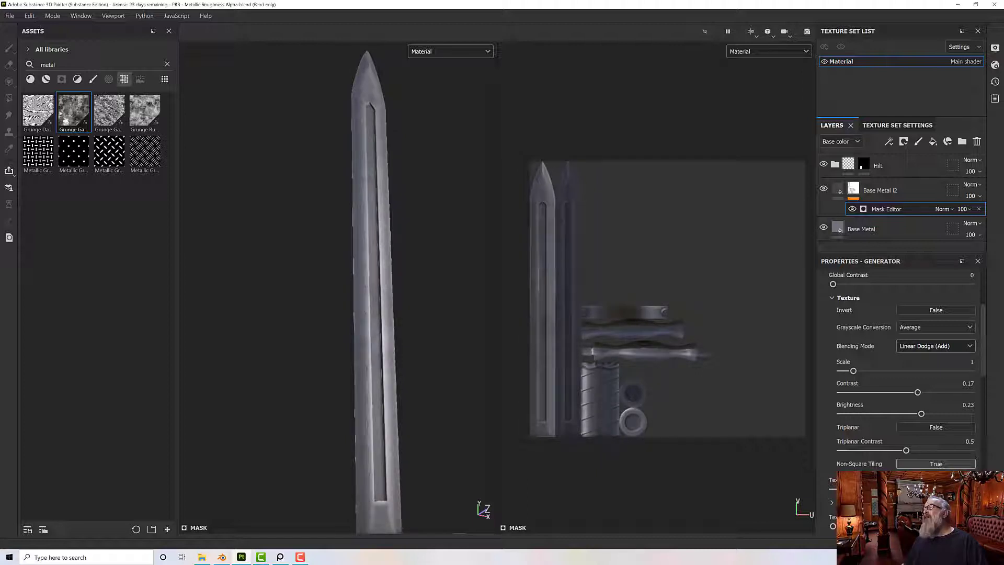
# Examine the layered metal on the blade, crossguard, grip and pommel from close up and from a distance.
pyautogui.keyDown('alt'); pyautogui.moveTo(375, 382); pyautogui.dragTo(375, 352); pyautogui.keyUp('alt')
pyautogui.scroll(6, 374, 352)
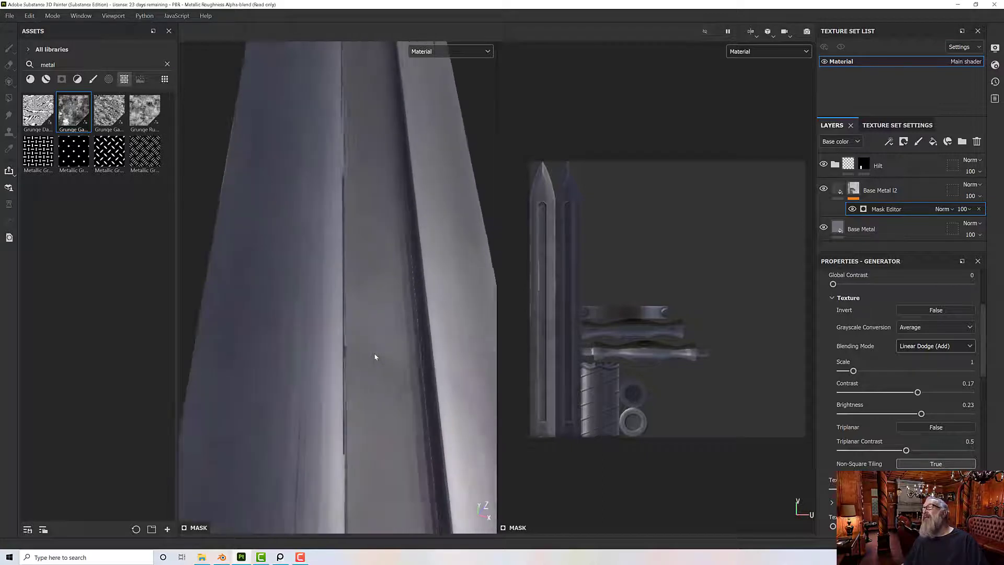
pyautogui.scroll(-6, 375, 357)
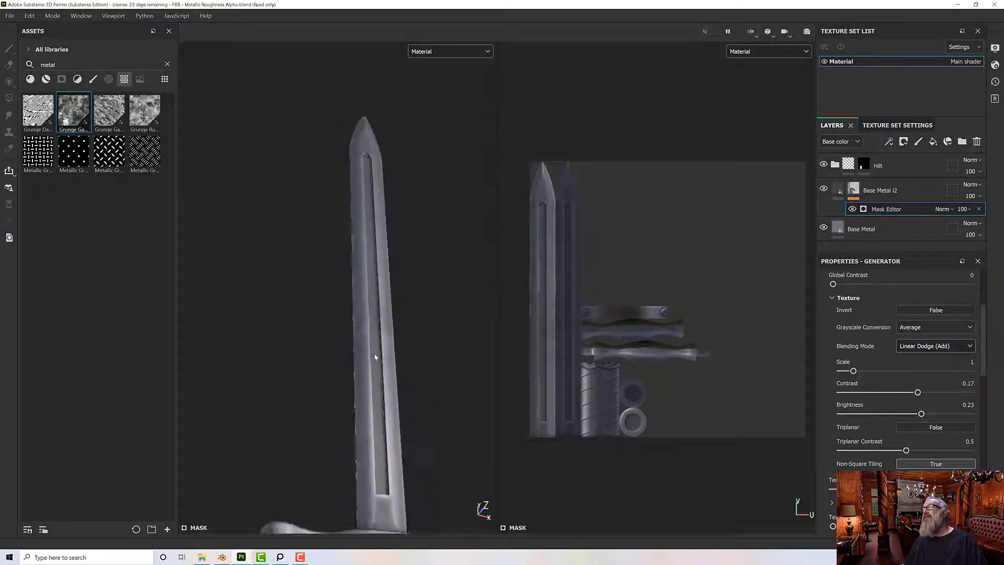
pyautogui.scroll(-4, 375, 357)
pyautogui.keyDown('alt'); pyautogui.moveTo(375, 357); pyautogui.dragTo(384, 343); pyautogui.keyUp('alt')
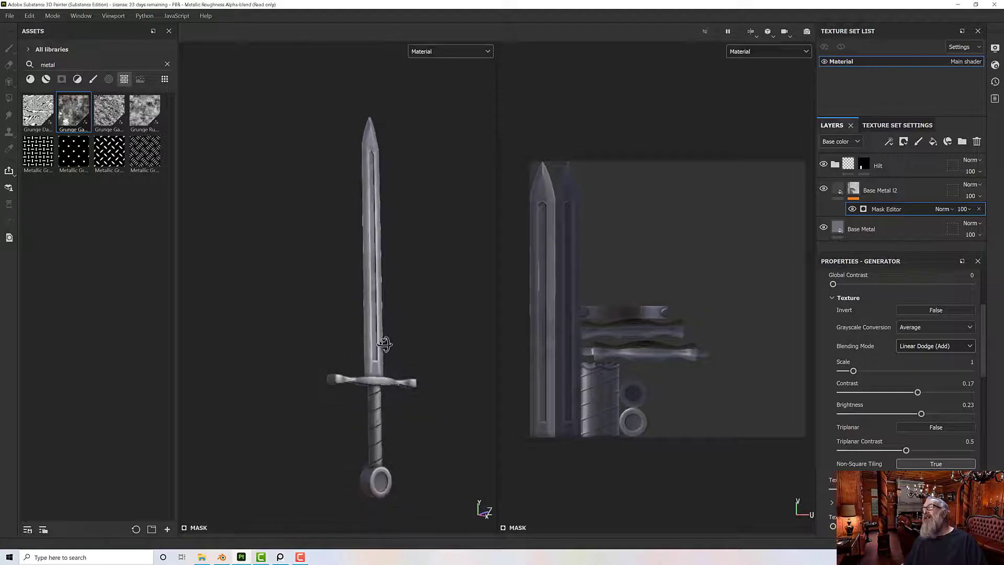
pyautogui.scroll(6, 381, 397)
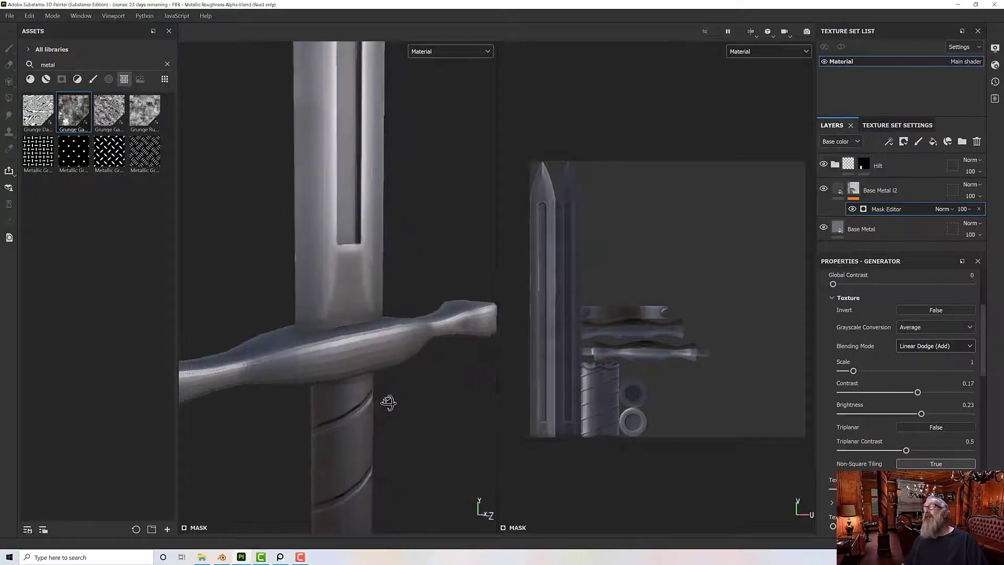
pyautogui.scroll(-6, 388, 402)
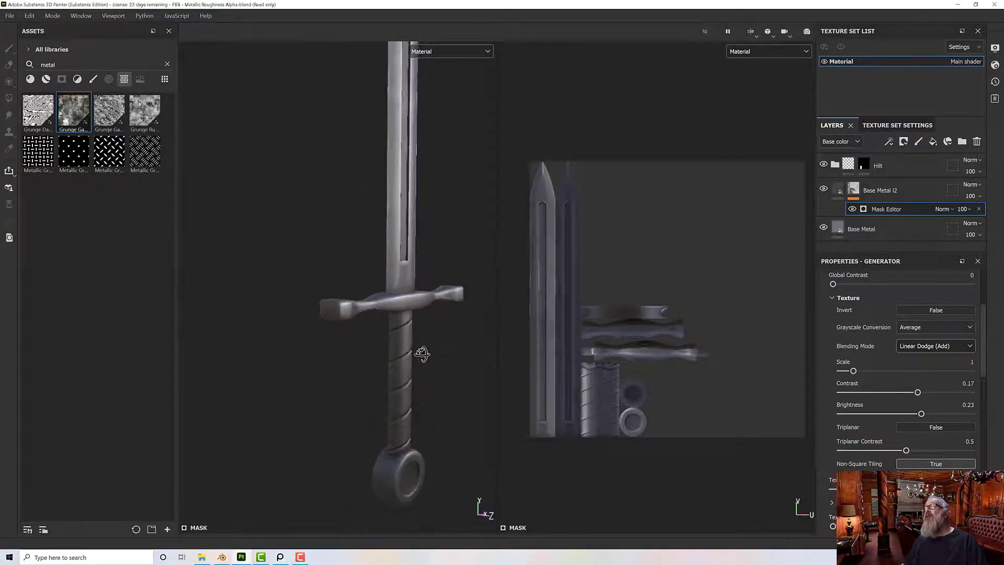
pyautogui.scroll(6, 387, 350)
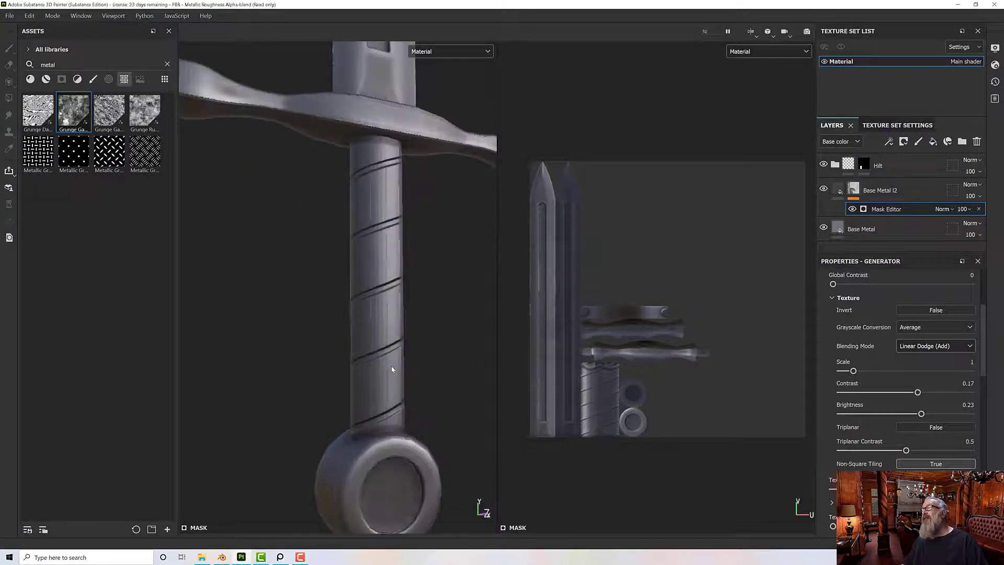
pyautogui.scroll(6, 392, 366)
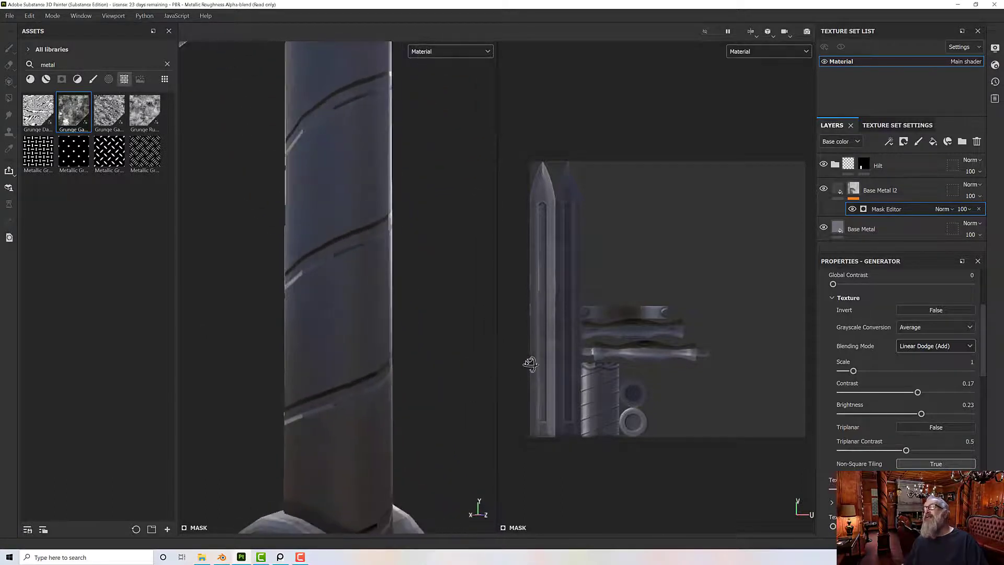
pyautogui.scroll(-5, 339, 361)
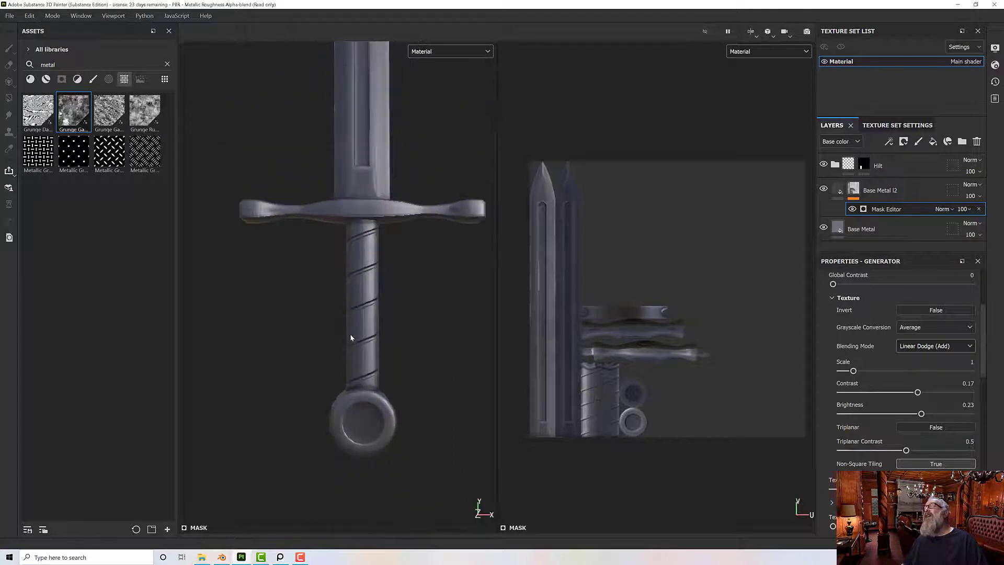
pyautogui.scroll(-3, 350, 338)
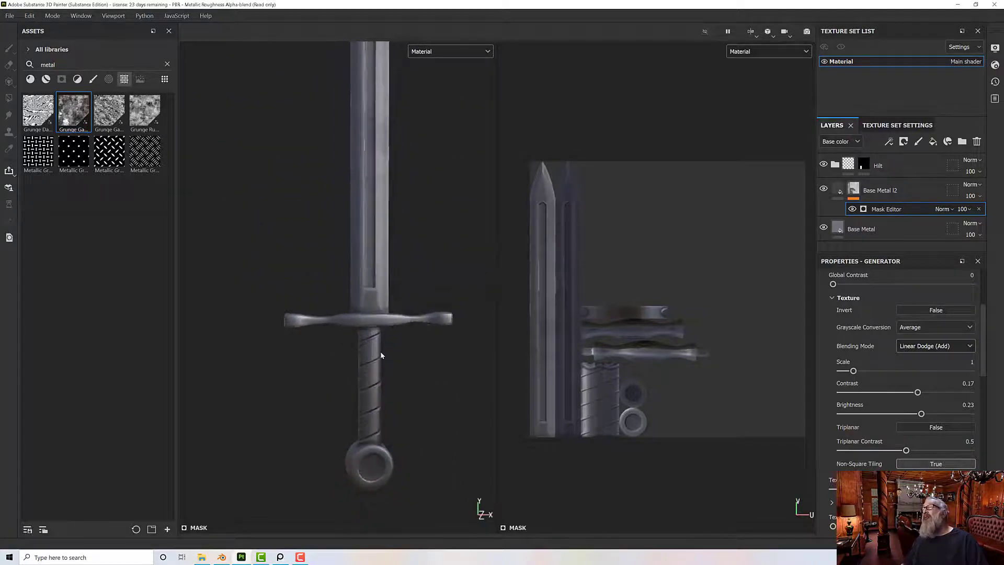
pyautogui.moveTo(381, 354); pyautogui.dragTo(398, 372, button='middle')
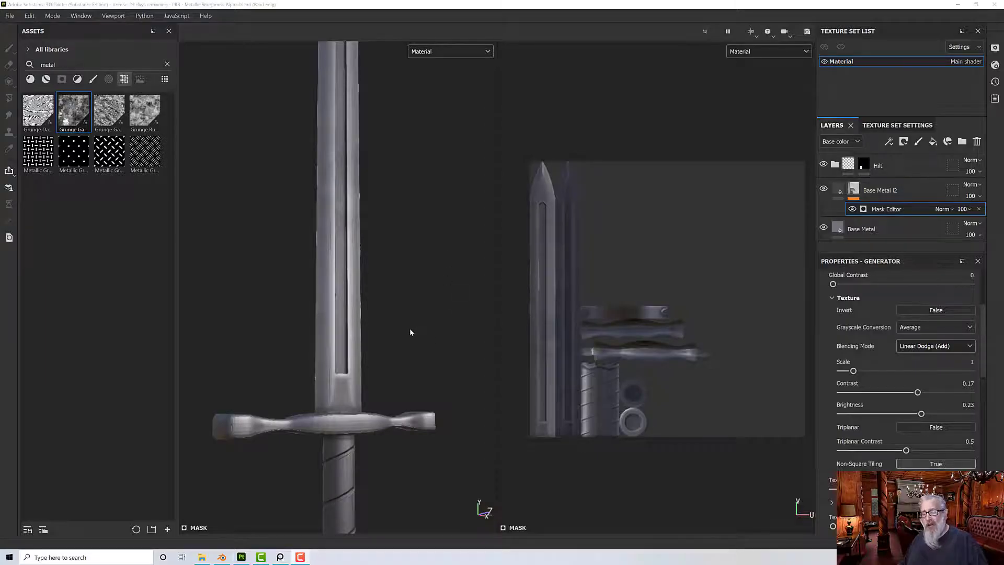
pyautogui.moveTo(410, 332)
pyautogui.keyDown('alt'); pyautogui.mouseDown()
pyautogui.moveTo(416, 292)
pyautogui.moveTo(410, 331)
pyautogui.mouseUp(); pyautogui.keyUp('alt')
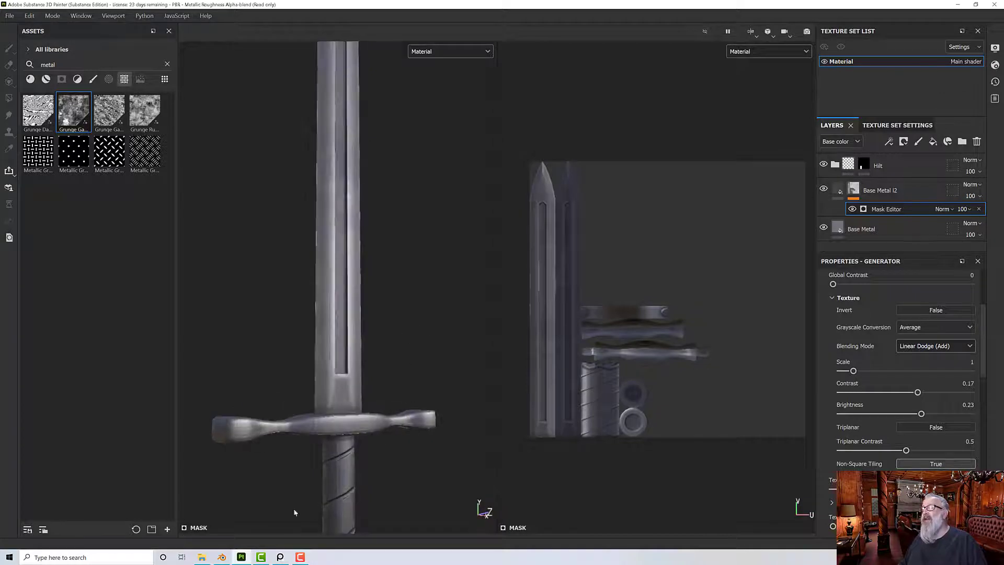
# Bring up the reference sword photo, examine the blade's surface patches near the crossguard, and hide the photo again.
pyautogui.click(281, 556)
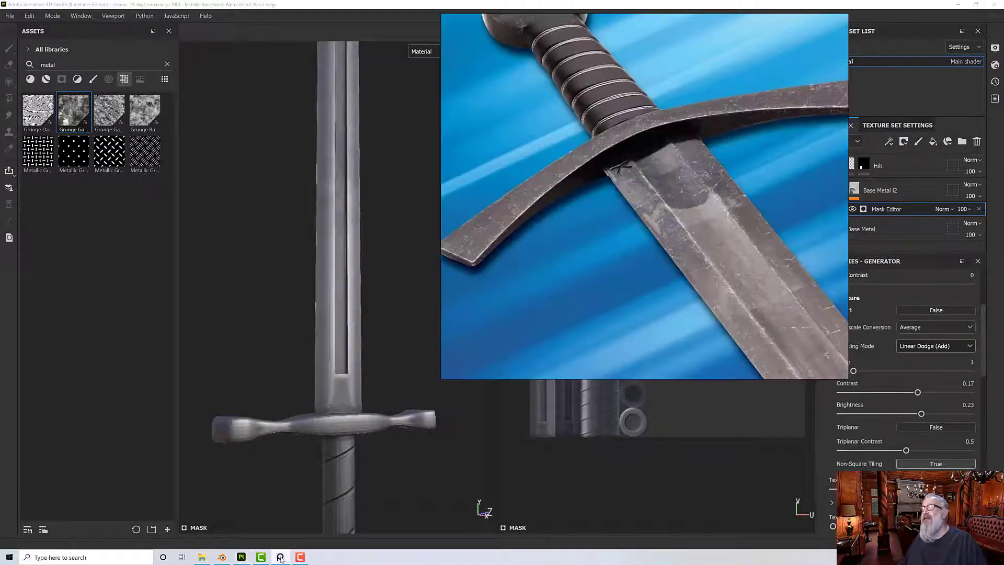
pyautogui.scroll(4, 656, 231)
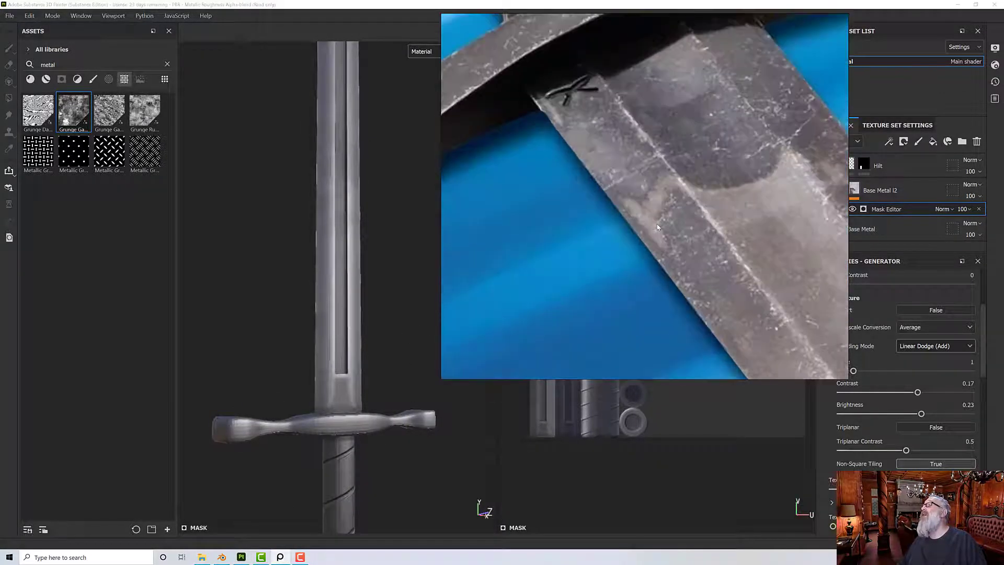
pyautogui.scroll(-1, 642, 252)
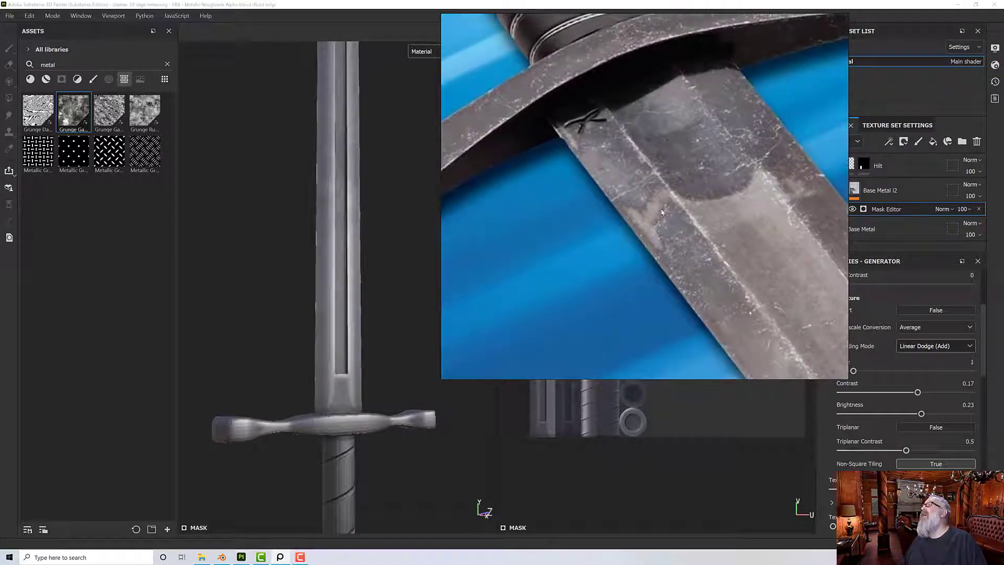
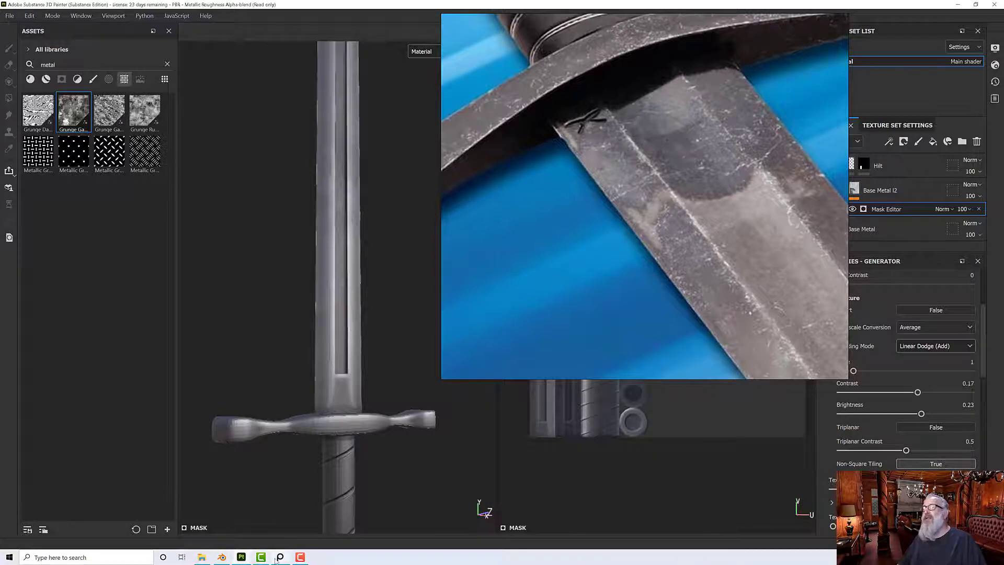
pyautogui.click(280, 557)
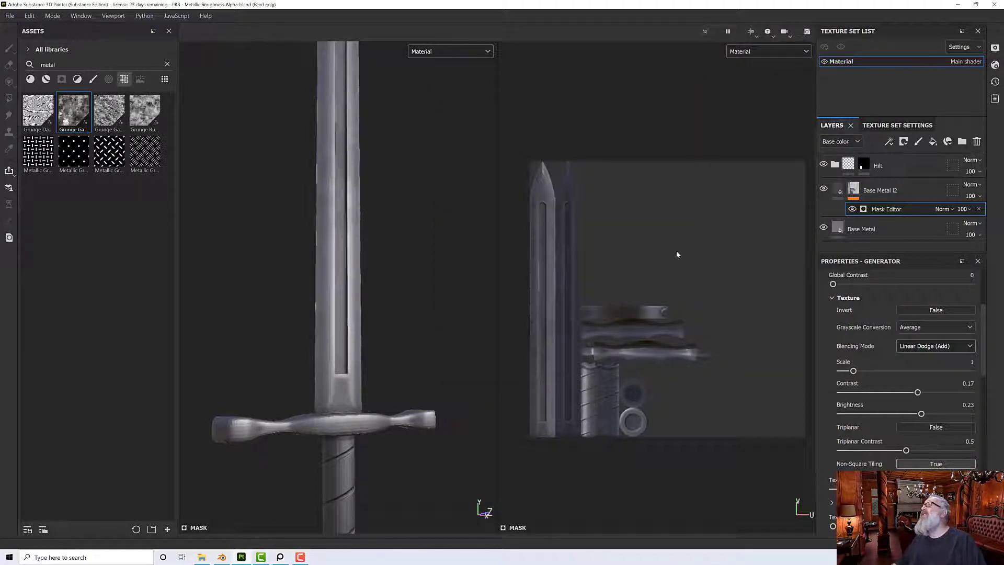
# Duplicate the Base Metal layer and move the copy above Base Metal l2, below the Hilt folder.
pyautogui.click(852, 195)
pyautogui.press('4')
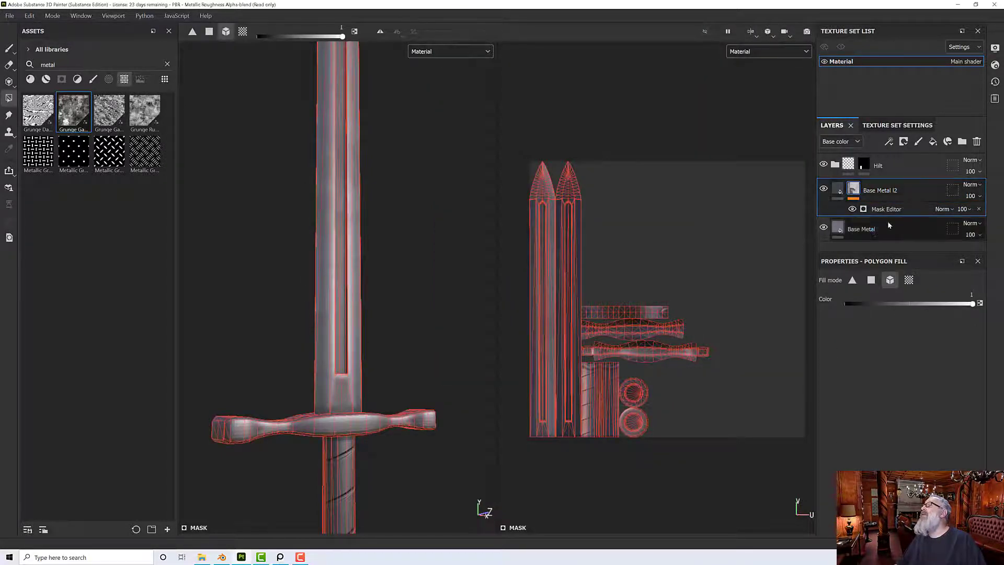
pyautogui.click(872, 230)
pyautogui.rightClick(868, 231)
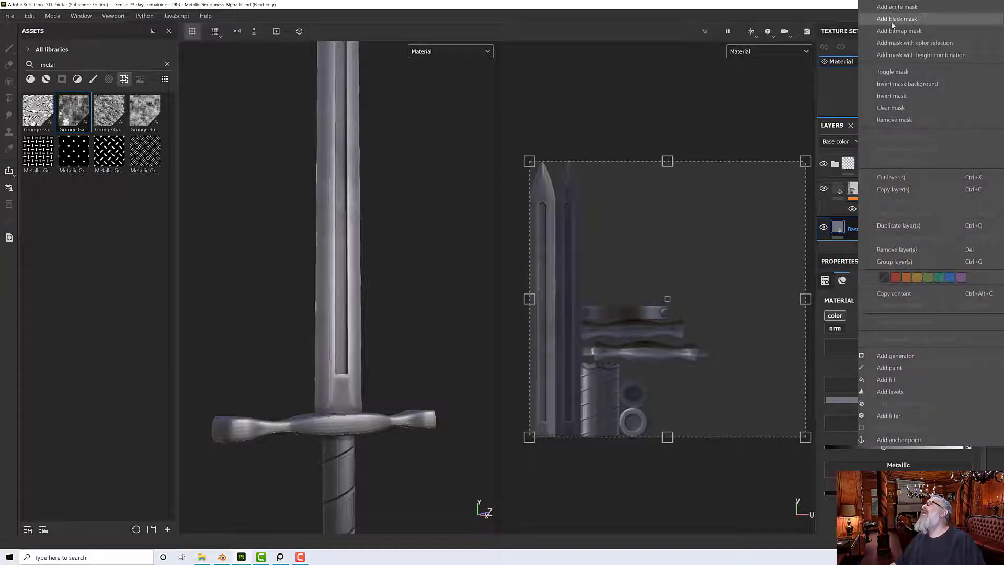
pyautogui.click(899, 231)
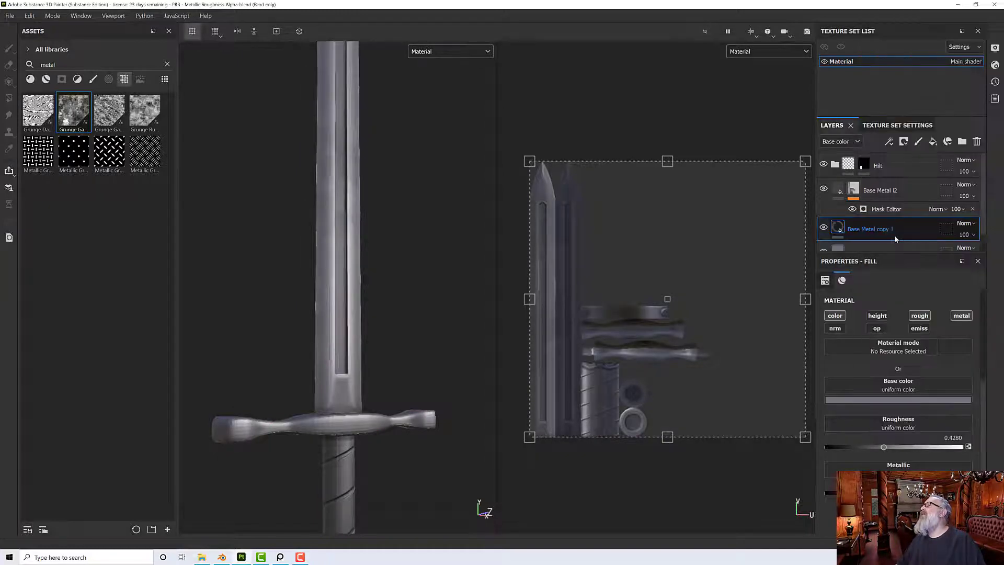
pyautogui.moveTo(871, 234); pyautogui.dragTo(883, 189)
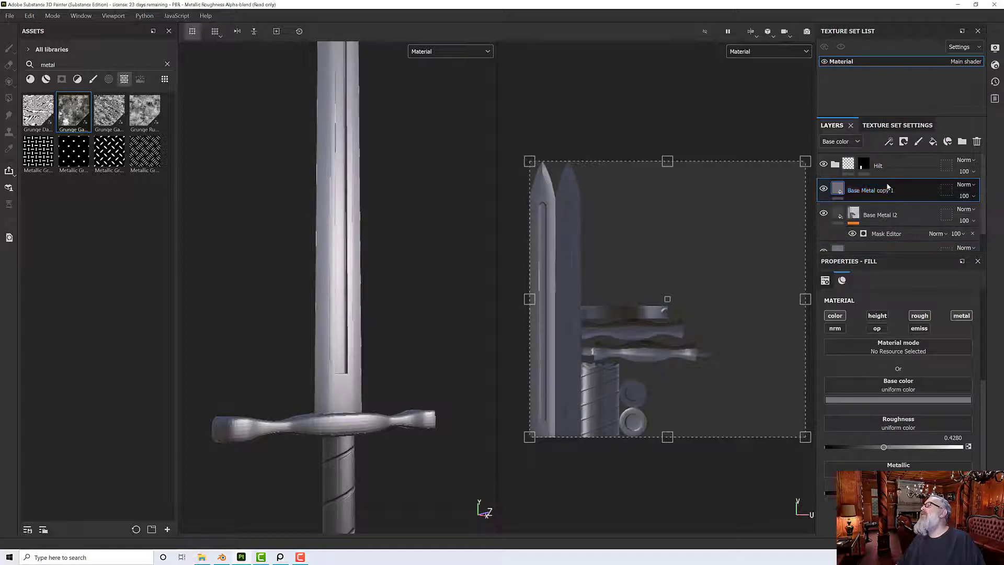
# Rename the duplicated metal layer as Dusty Metal Layer.
pyautogui.doubleClick(884, 191)
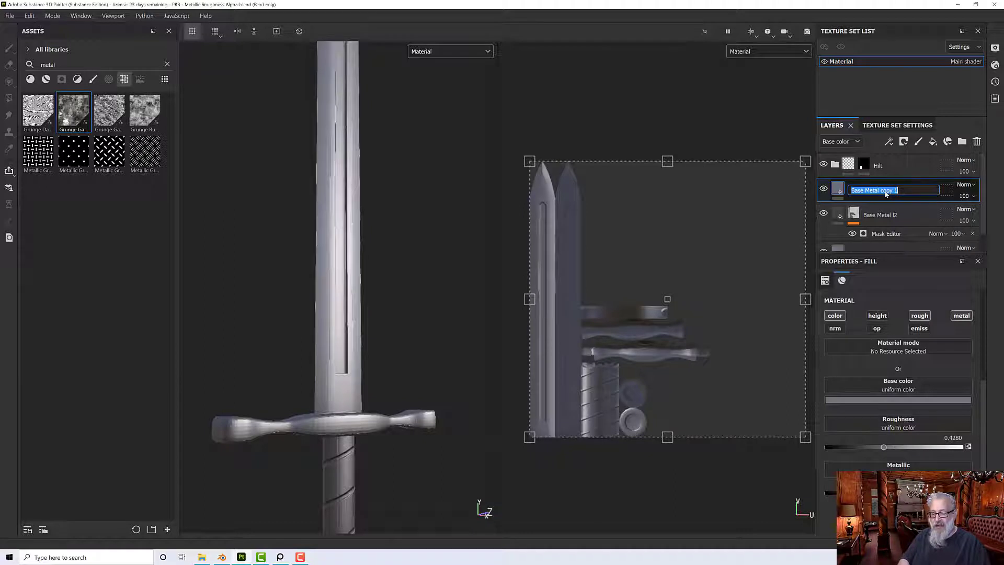
pyautogui.write('Dus')
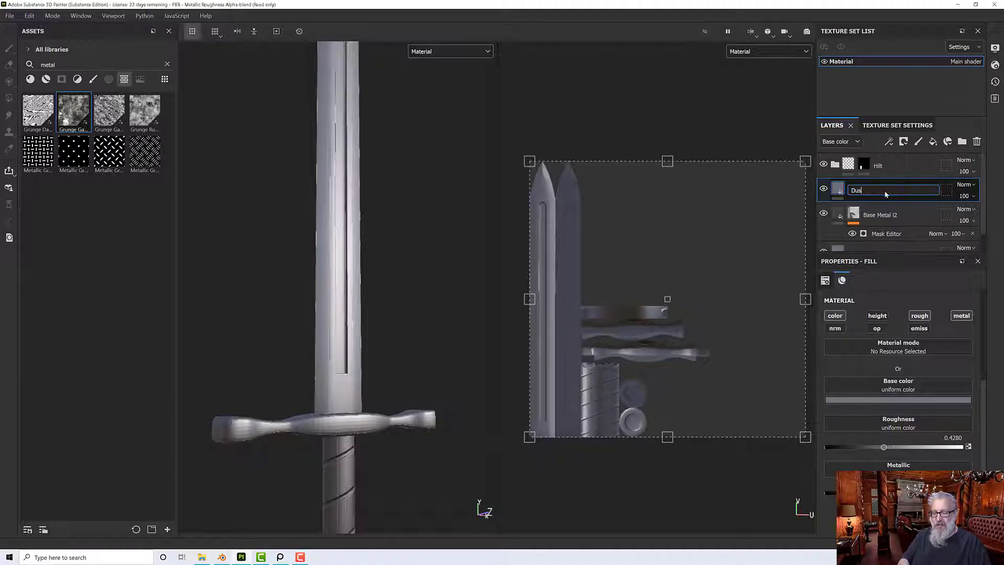
pyautogui.write('ty Metal Layer')
pyautogui.press('Return')
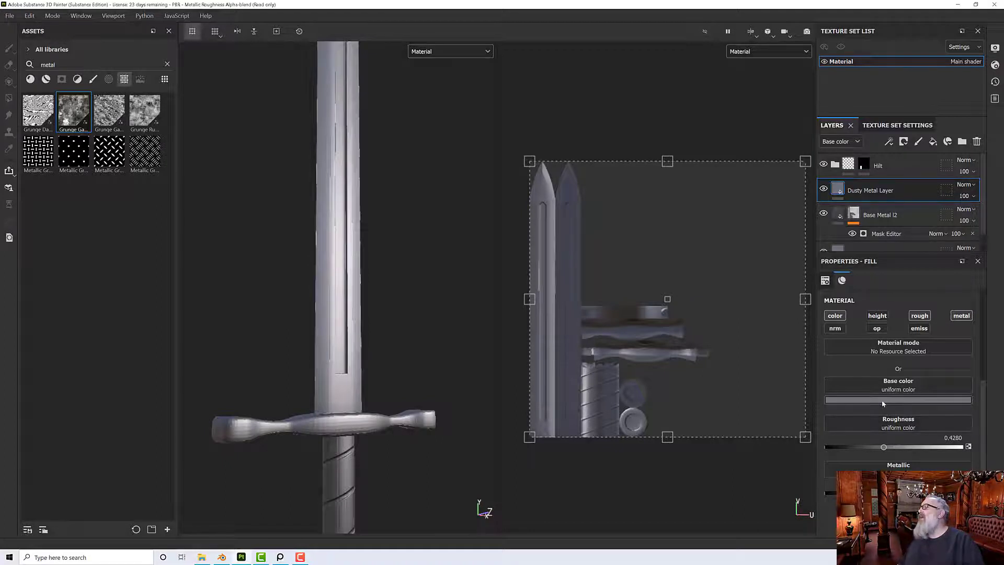
# Set the Dusty Metal Layer's base color to 969090 by sampling the lighter patch of the blade in the reference photo.
pyautogui.click(281, 557)
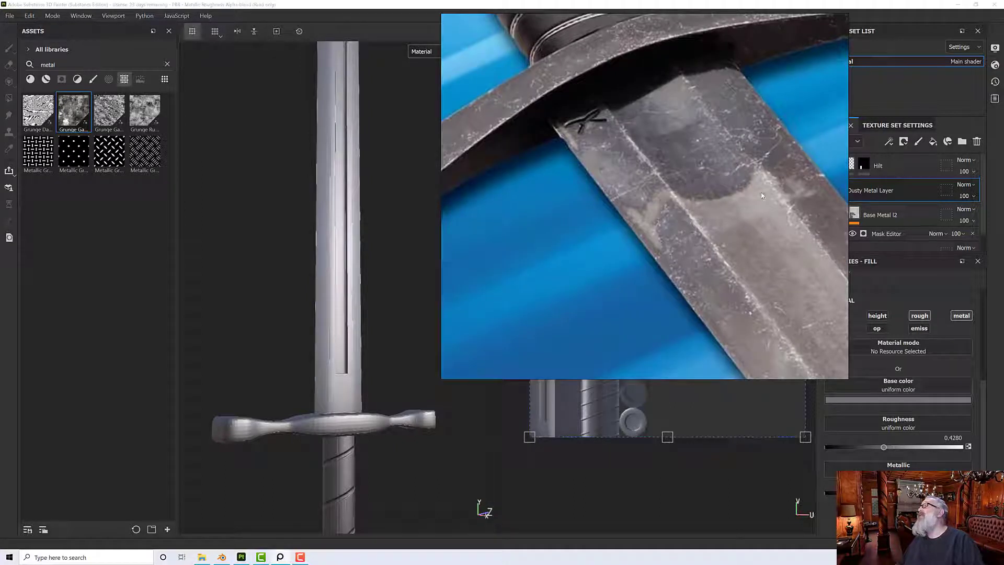
pyautogui.click(890, 400)
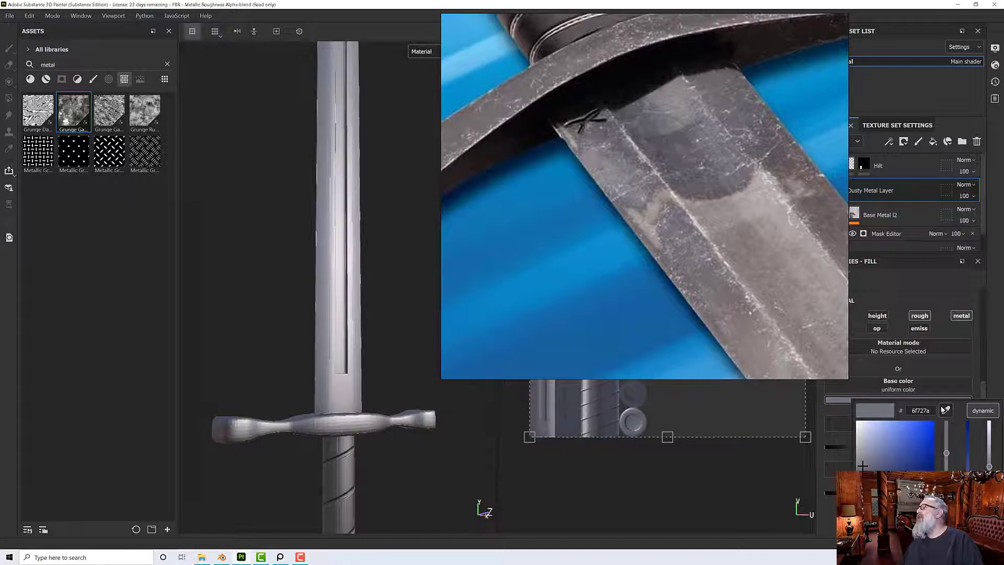
pyautogui.click(946, 410)
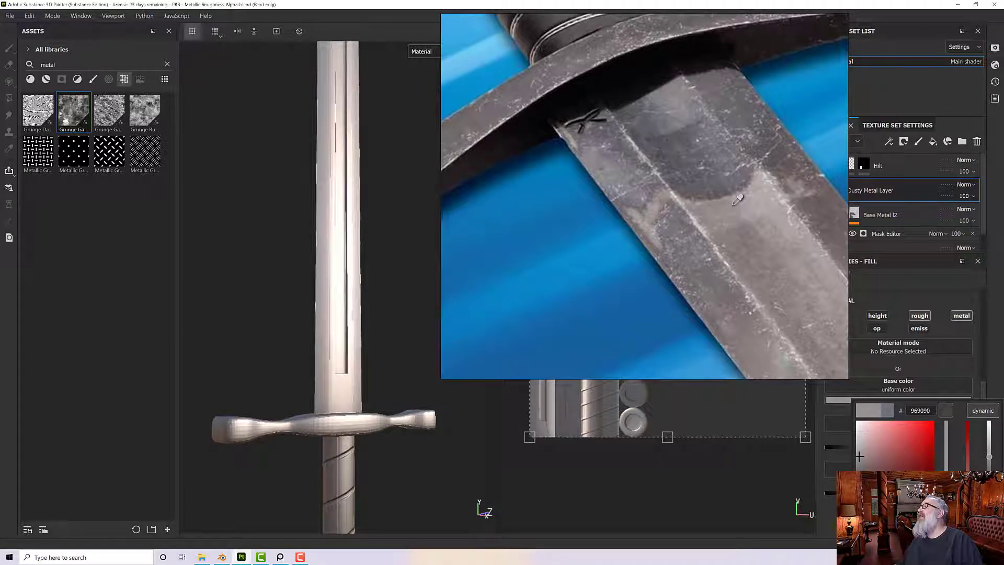
pyautogui.click(737, 199)
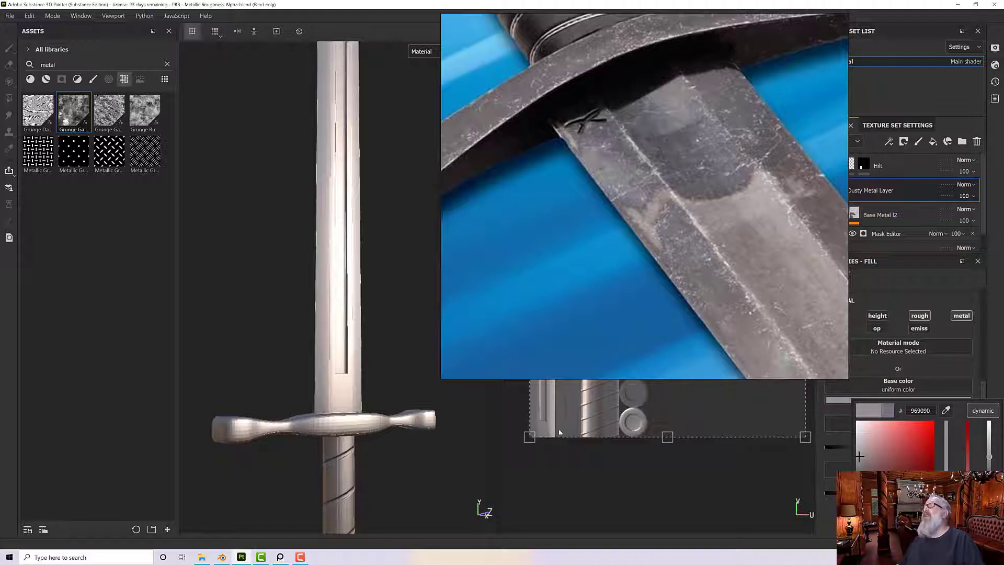
pyautogui.click(281, 556)
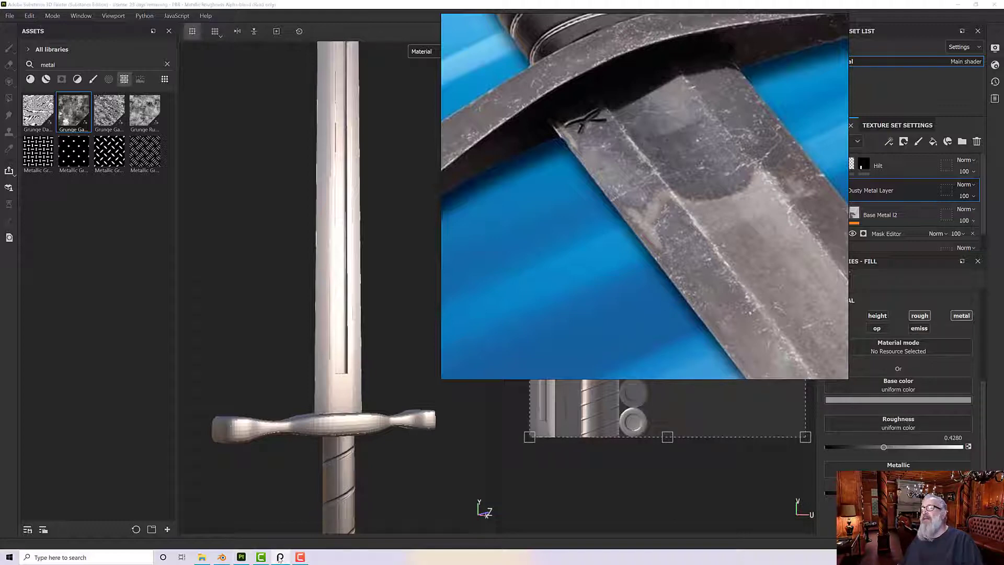
# Hide the reference photo and set the Dusty Metal Layer's roughness to 1.
pyautogui.click(281, 556)
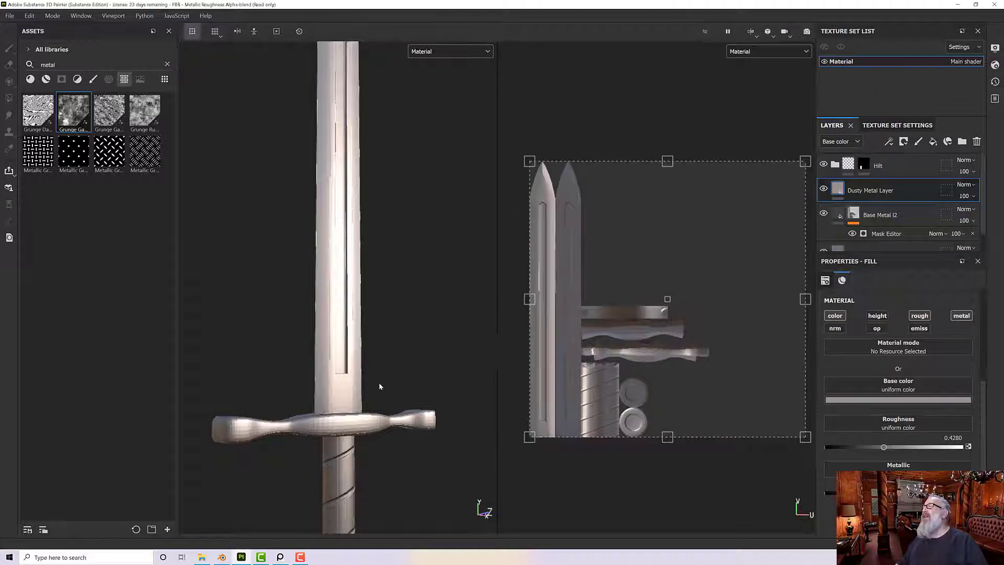
pyautogui.keyDown('alt'); pyautogui.moveTo(455, 343); pyautogui.dragTo(457, 365); pyautogui.keyUp('alt')
pyautogui.moveTo(883, 448); pyautogui.dragTo(962, 446)
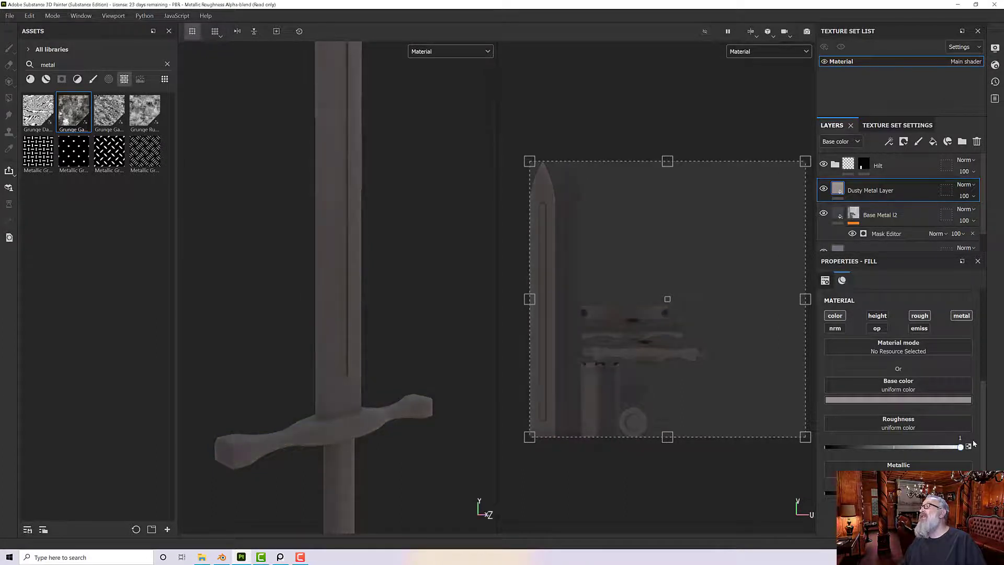
pyautogui.keyDown('alt'); pyautogui.moveTo(458, 386); pyautogui.dragTo(402, 370); pyautogui.keyUp('alt')
pyautogui.scroll(2, 373, 381)
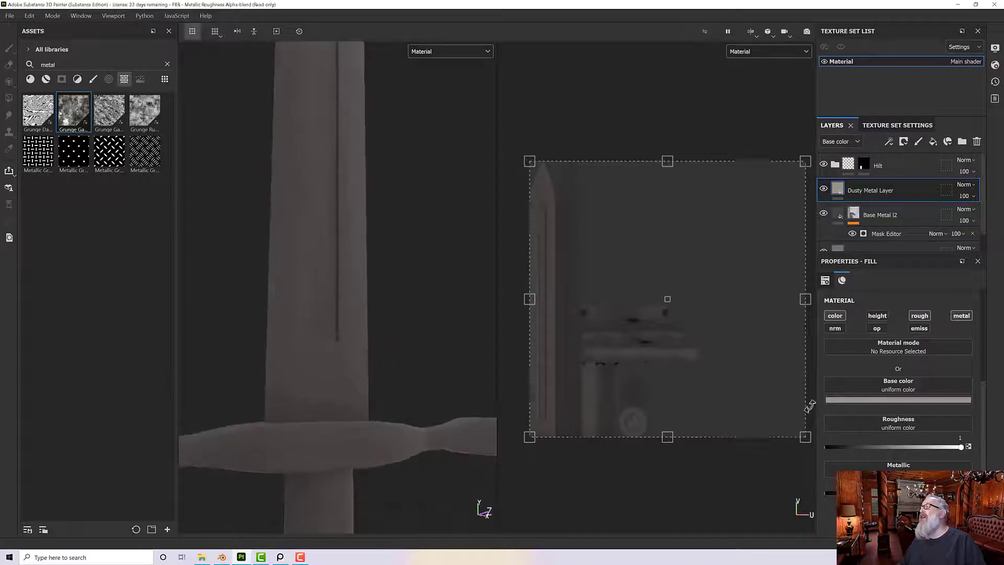
# Brighten the Dusty Metal Layer's base color to f1e8e8 and check it on the blade and crossguard.
pyautogui.click(852, 400)
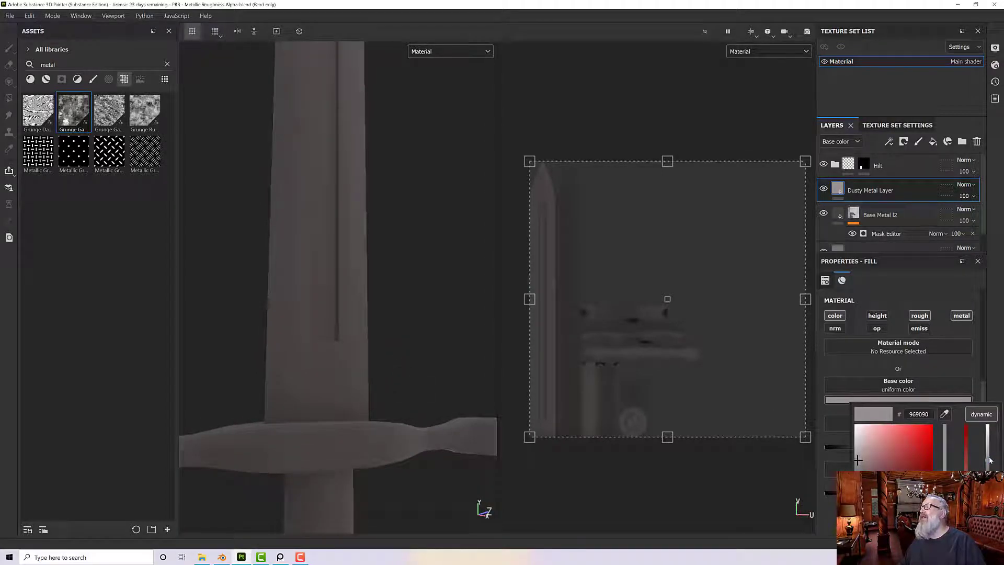
pyautogui.moveTo(988, 461); pyautogui.dragTo(986, 427)
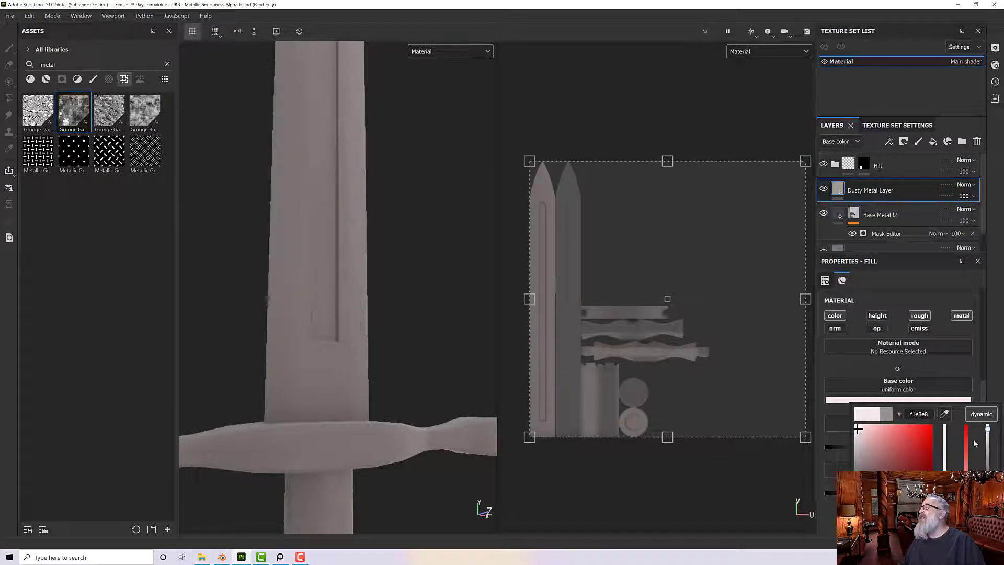
pyautogui.click(476, 378)
pyautogui.keyDown('alt'); pyautogui.moveTo(476, 378); pyautogui.dragTo(381, 370); pyautogui.keyUp('alt')
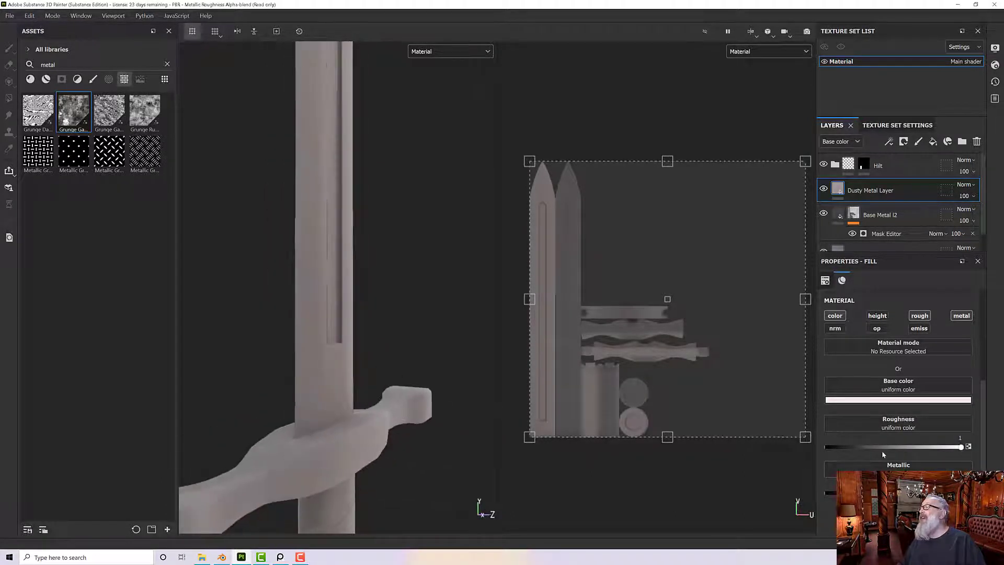
pyautogui.keyDown('alt'); pyautogui.moveTo(416, 399); pyautogui.dragTo(346, 389); pyautogui.keyUp('alt')
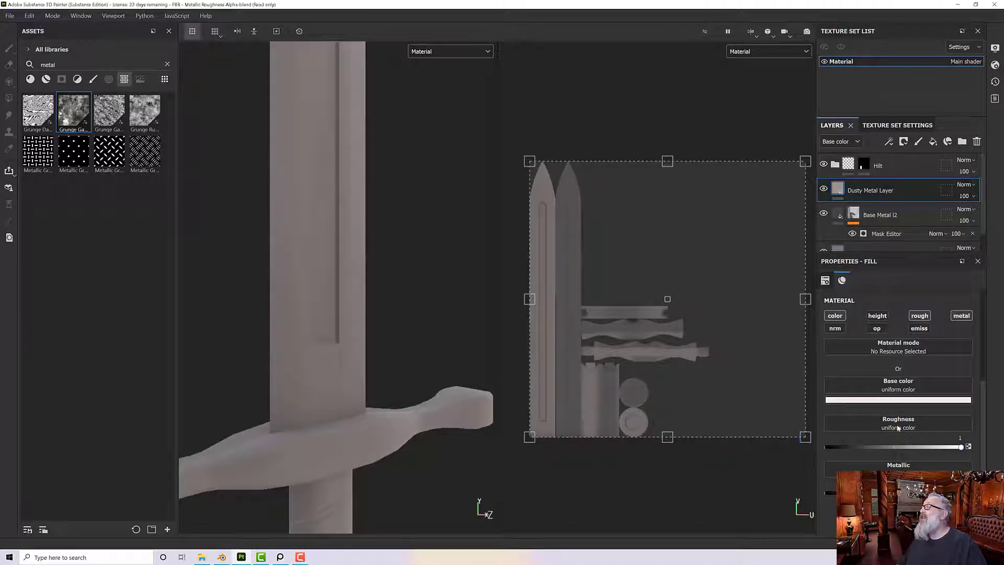
# Darken the Dusty Metal Layer's base color very slightly and check the whole sword.
pyautogui.click(899, 400)
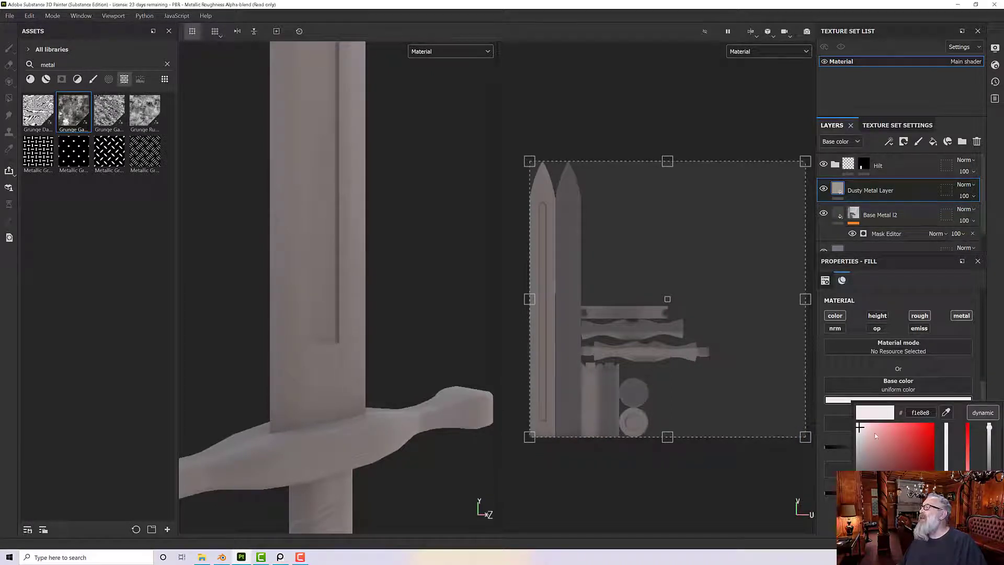
pyautogui.moveTo(990, 430); pyautogui.dragTo(990, 433)
pyautogui.keyDown('alt'); pyautogui.moveTo(334, 355); pyautogui.dragTo(359, 385); pyautogui.keyUp('alt')
pyautogui.scroll(-4, 313, 392)
pyautogui.scroll(-3, 314, 391)
pyautogui.scroll(5, 358, 386)
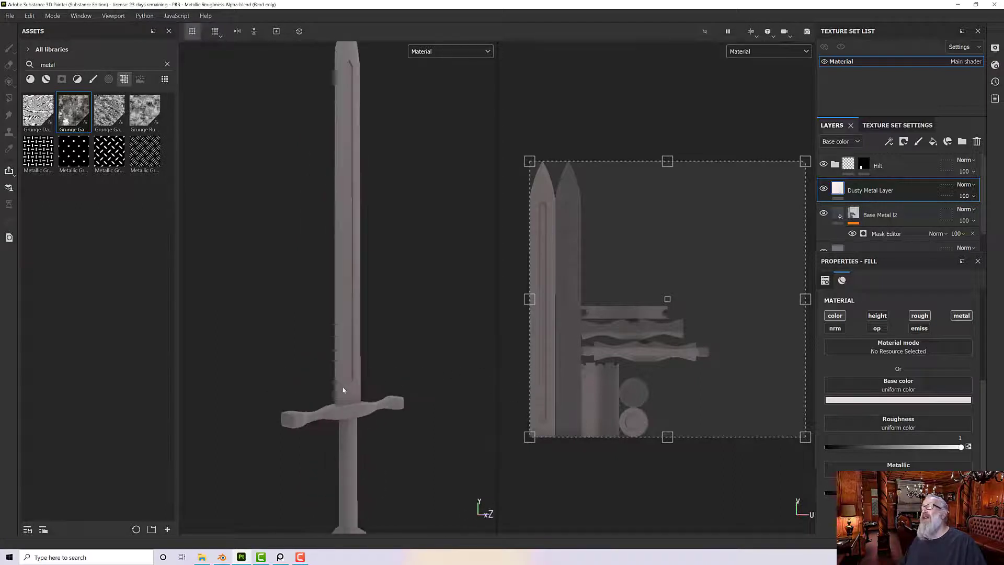
# Bring up the reference sword photo, compare its blade and crossguard finish with the model, and hide the photo again.
pyautogui.click(281, 556)
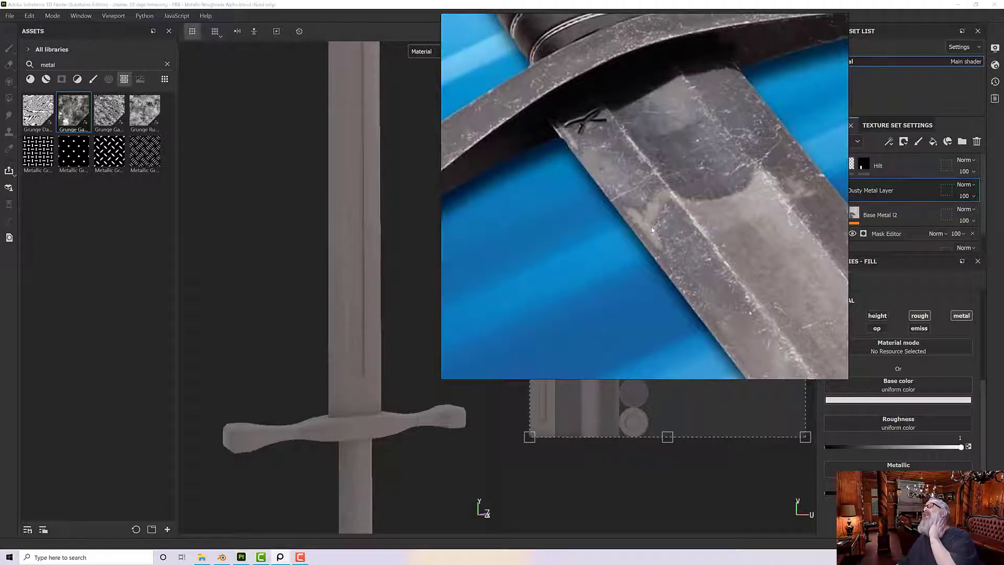
pyautogui.scroll(-5, 690, 221)
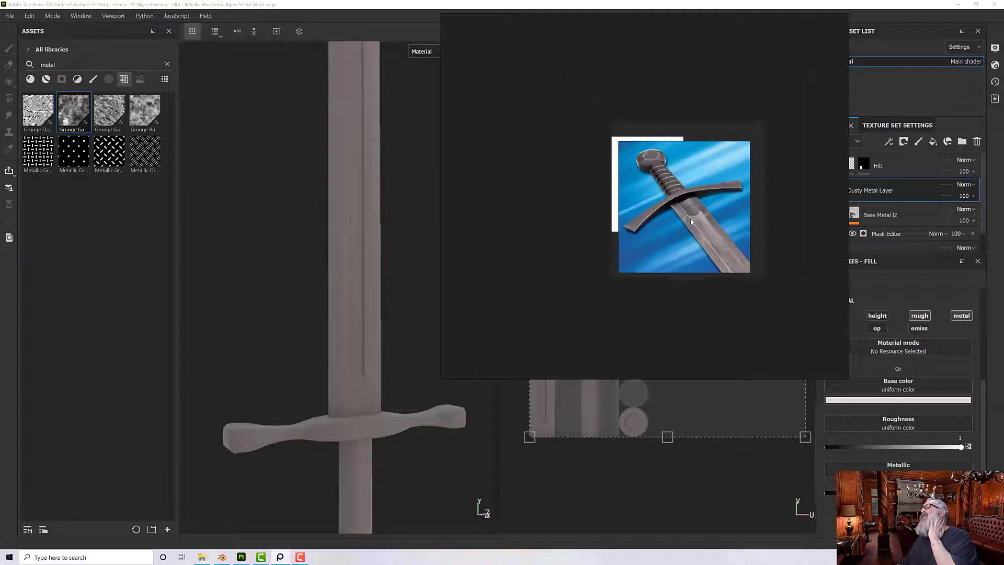
pyautogui.scroll(5, 690, 222)
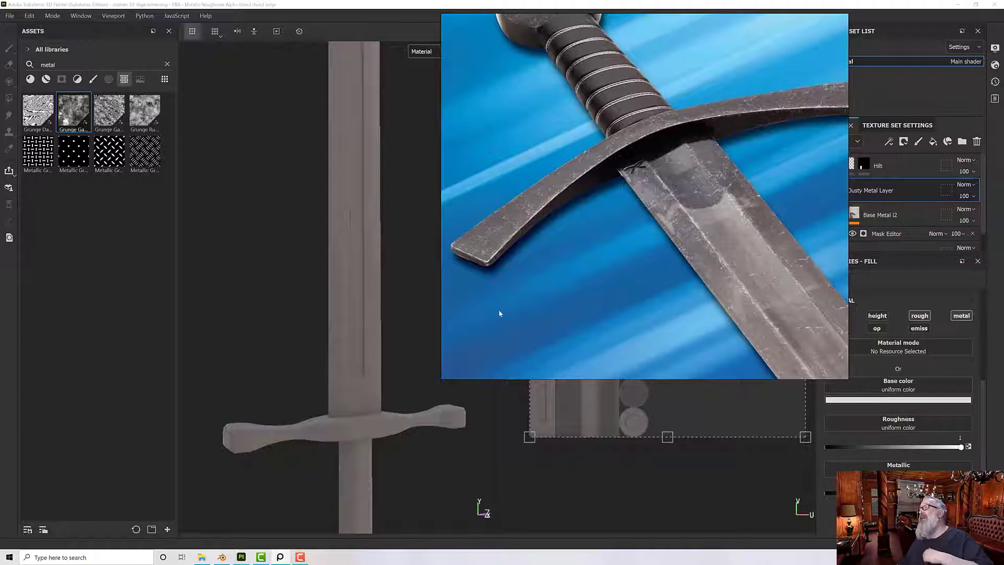
pyautogui.scroll(-3, 367, 337)
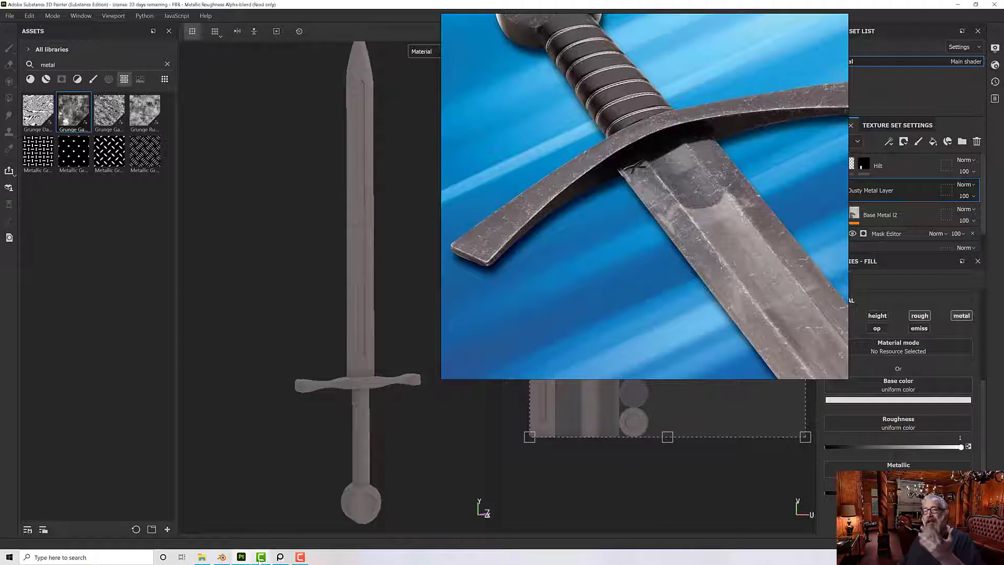
pyautogui.moveTo(260, 560)
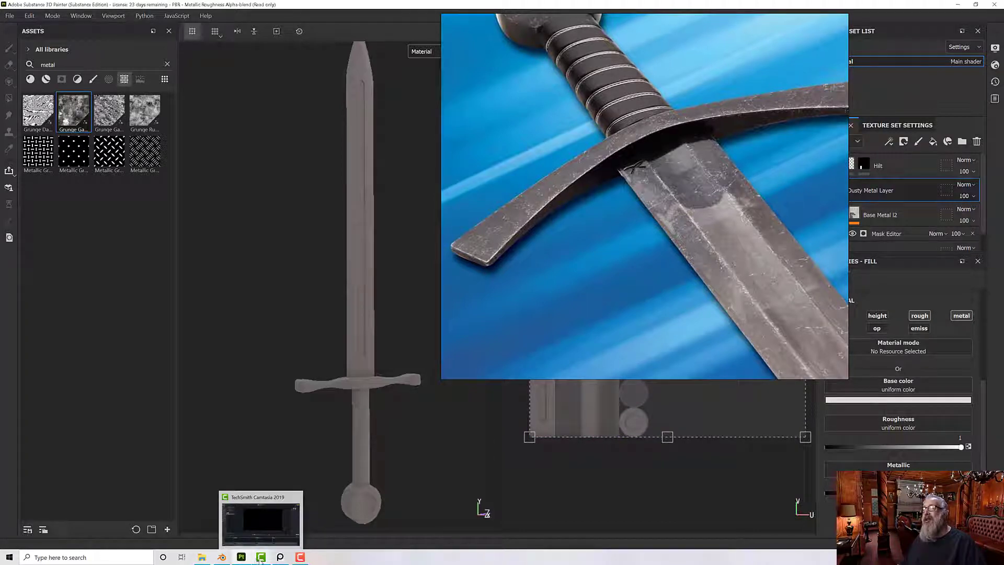
pyautogui.click(280, 557)
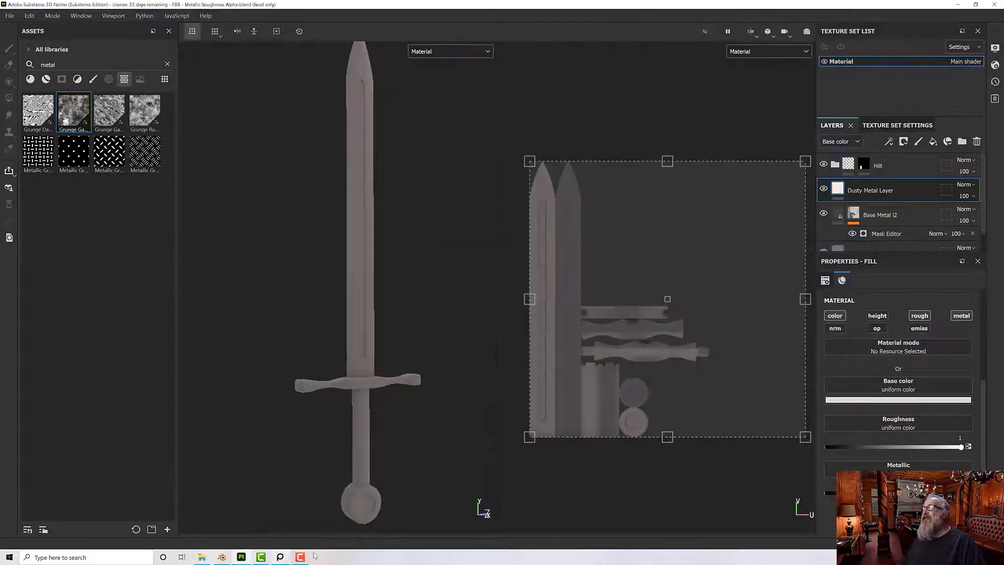
# Add a black mask to the Dusty Metal Layer and give it a Mask Editor generator.
pyautogui.rightClick(859, 187)
pyautogui.click(900, 21)
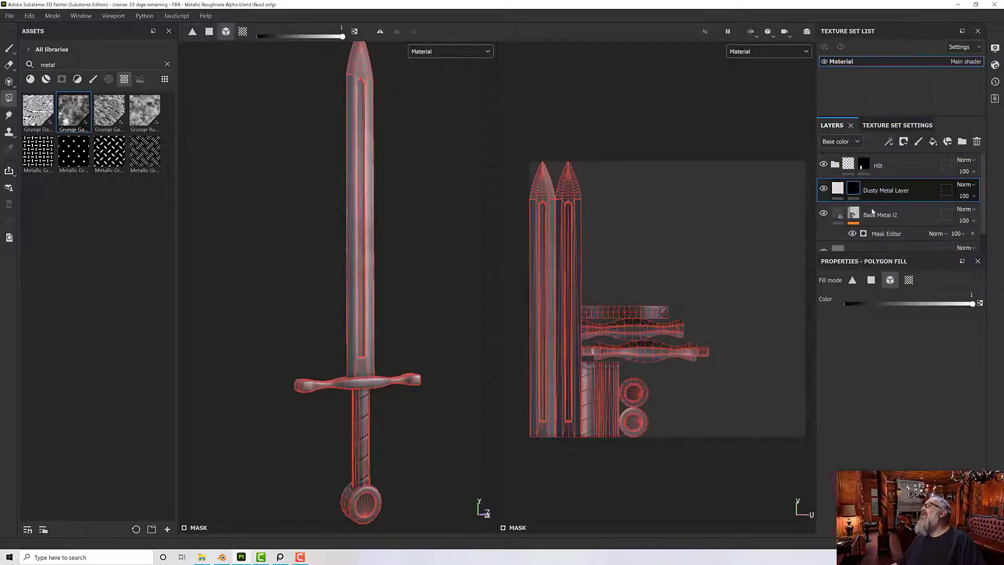
pyautogui.rightClick(854, 189)
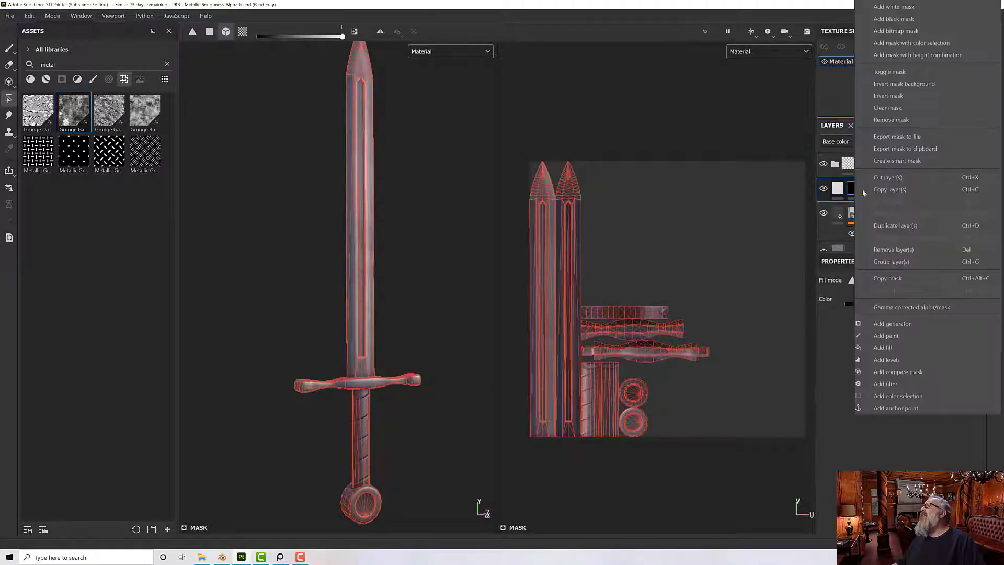
pyautogui.click(900, 326)
pyautogui.click(885, 303)
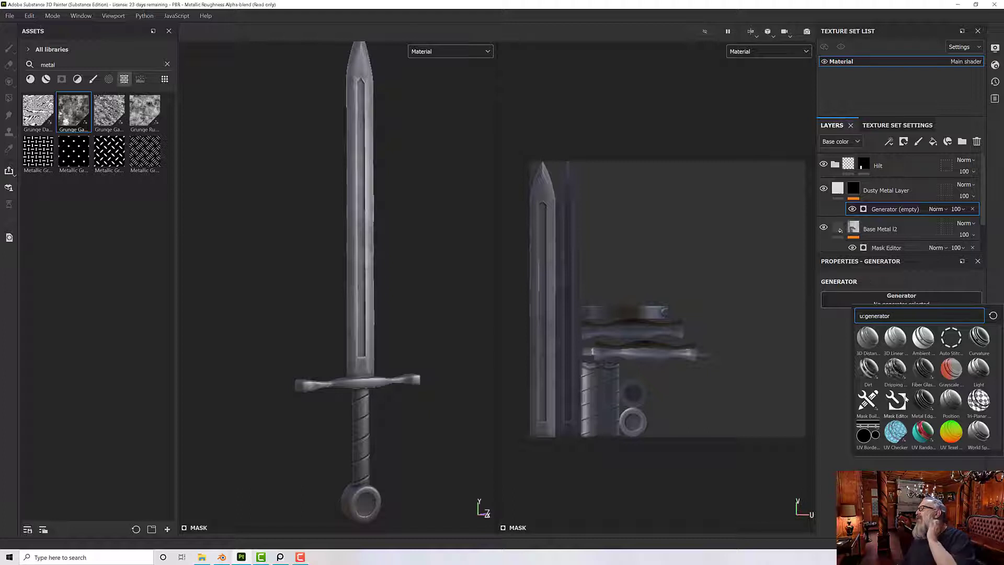
pyautogui.moveTo(896, 400)
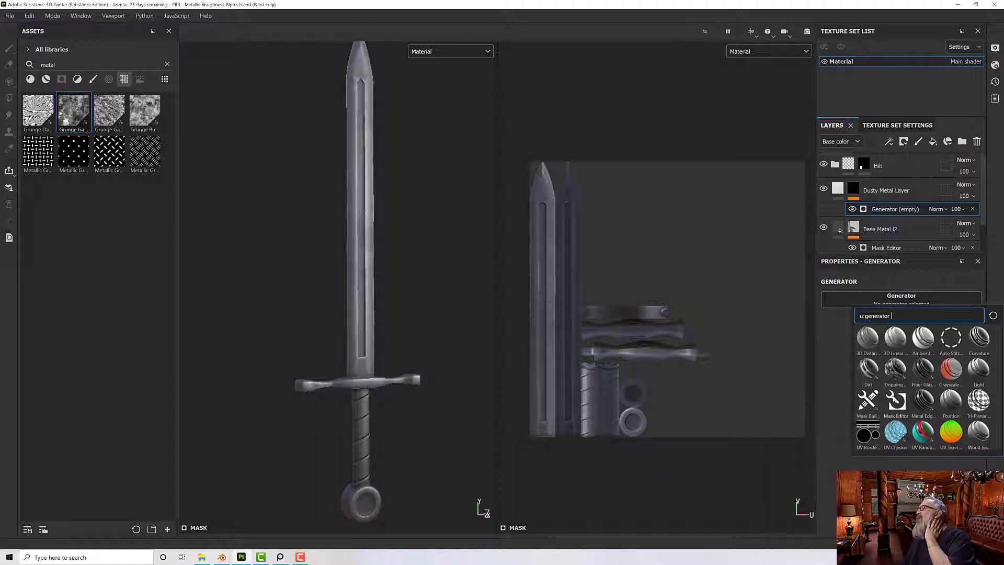
pyautogui.click(895, 398)
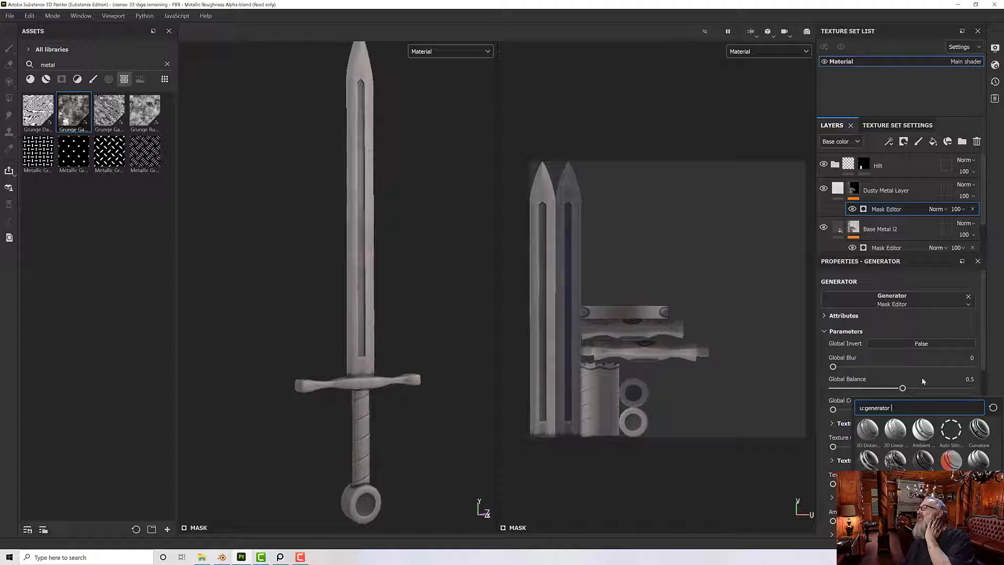
pyautogui.click(795, 458)
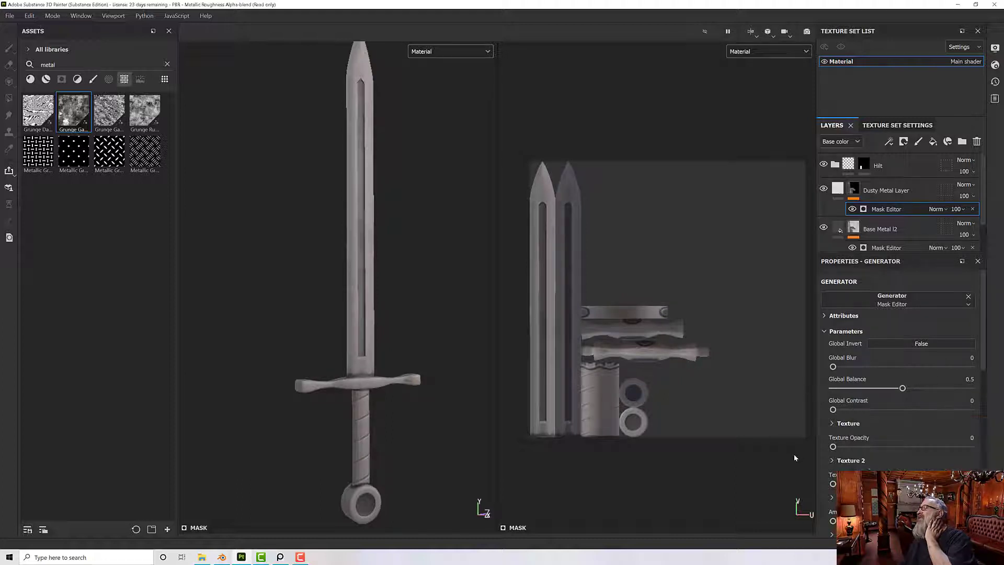
# Set the Mask Editor's curvature opacity to 0 on the Dusty Metal Layer's mask.
pyautogui.scroll(-4, 883, 426)
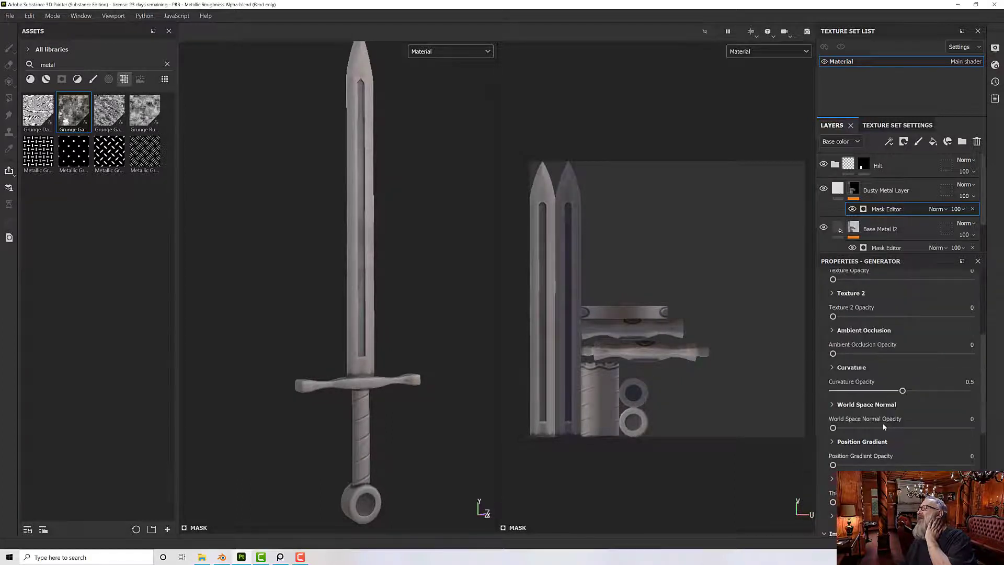
pyautogui.click(891, 391)
pyautogui.moveTo(866, 394); pyautogui.dragTo(817, 395)
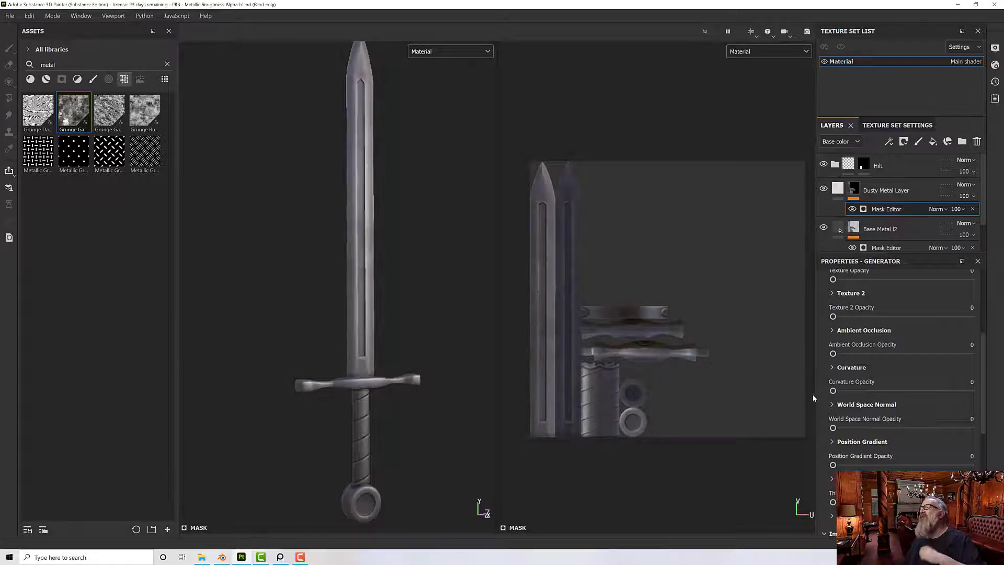
# Search the assets for "grunge" and assign Grunge Map 015 to the Mask Editor's Texture image input.
pyautogui.scroll(-4, 898, 430)
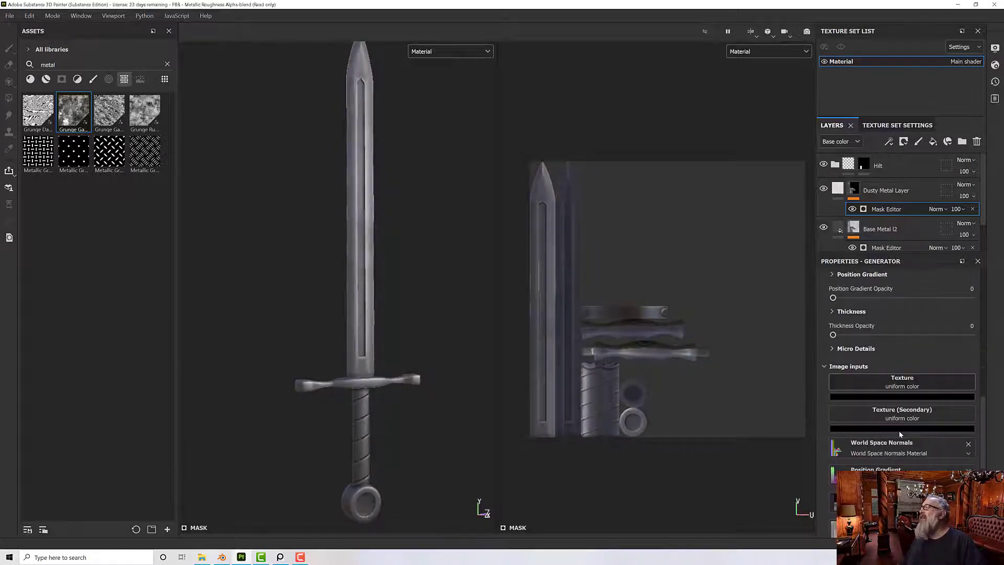
pyautogui.click(887, 388)
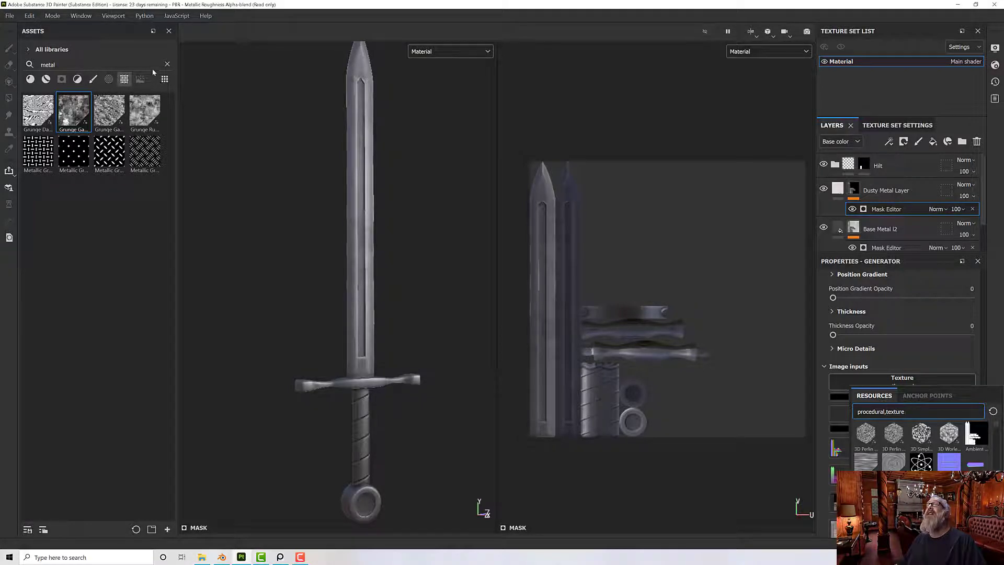
pyautogui.click(166, 63)
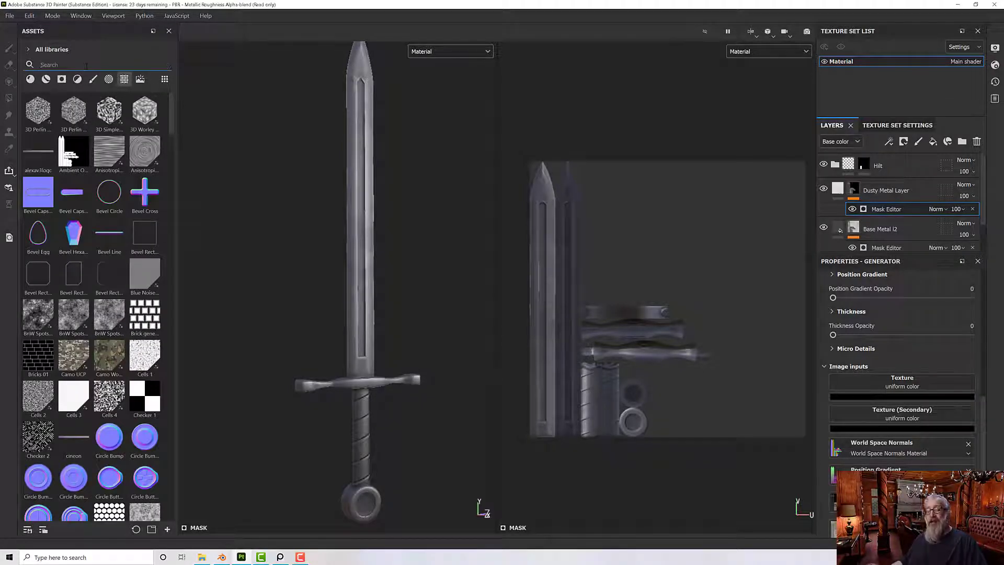
pyautogui.write('grunge')
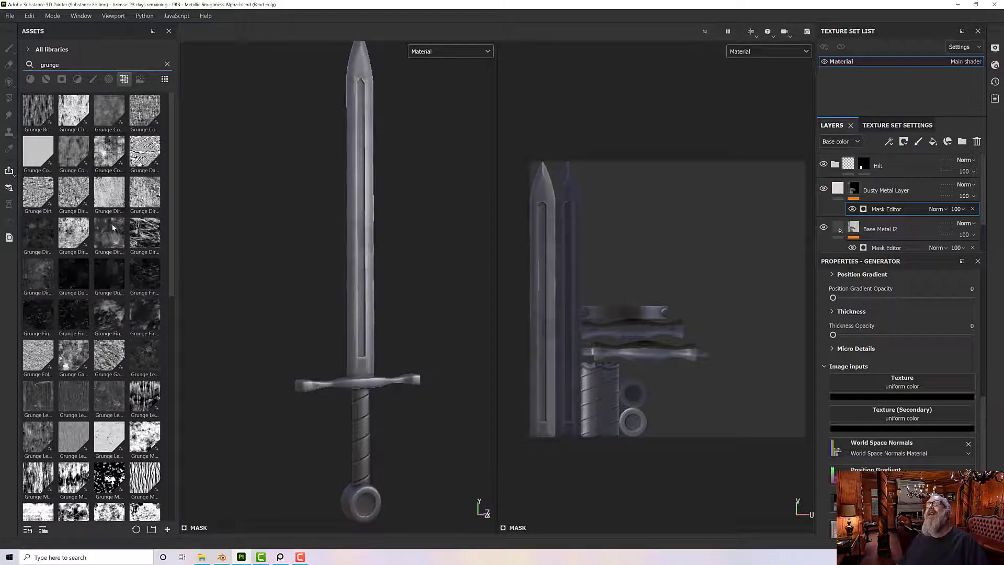
pyautogui.scroll(-6, 107, 335)
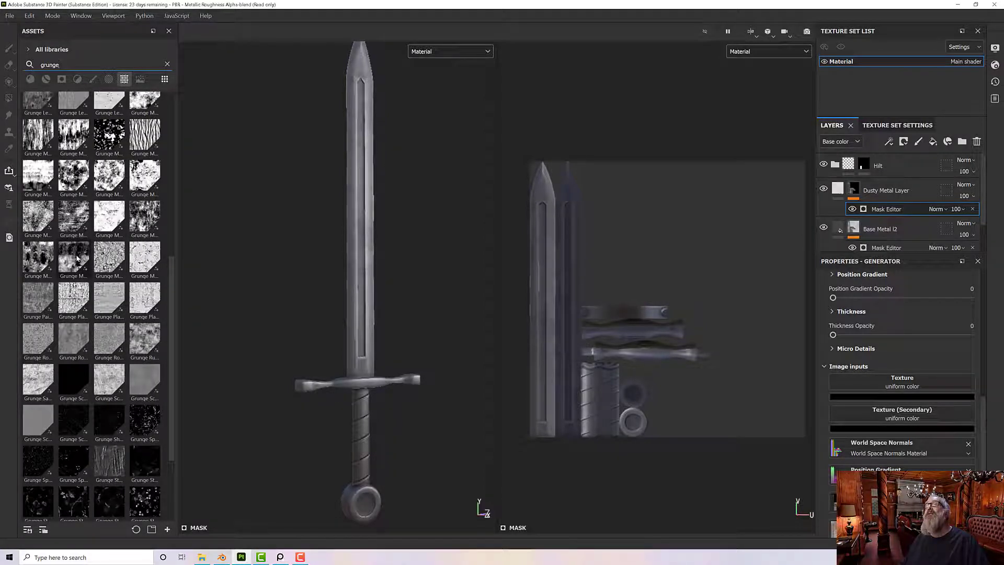
pyautogui.moveTo(76, 258)
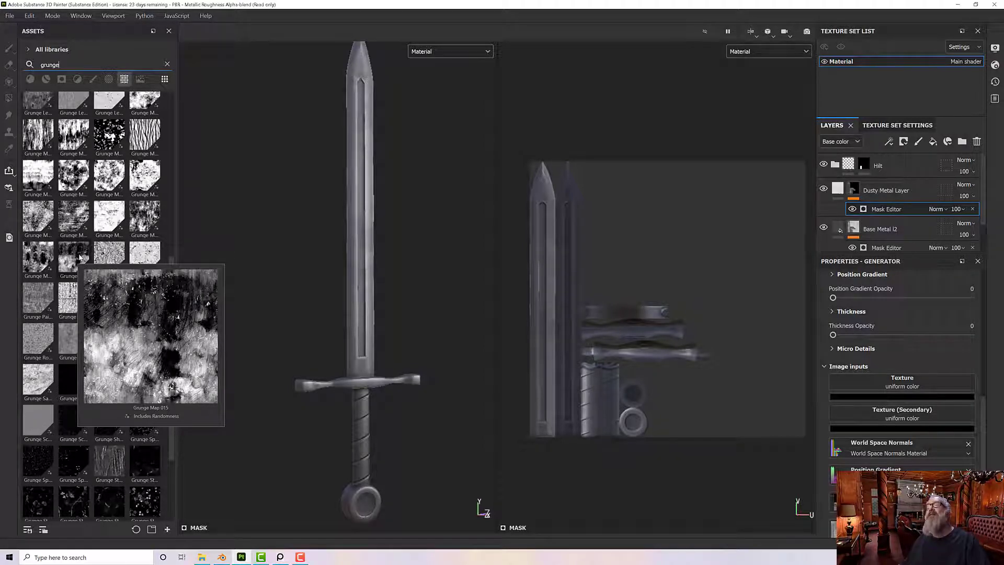
pyautogui.click(80, 257)
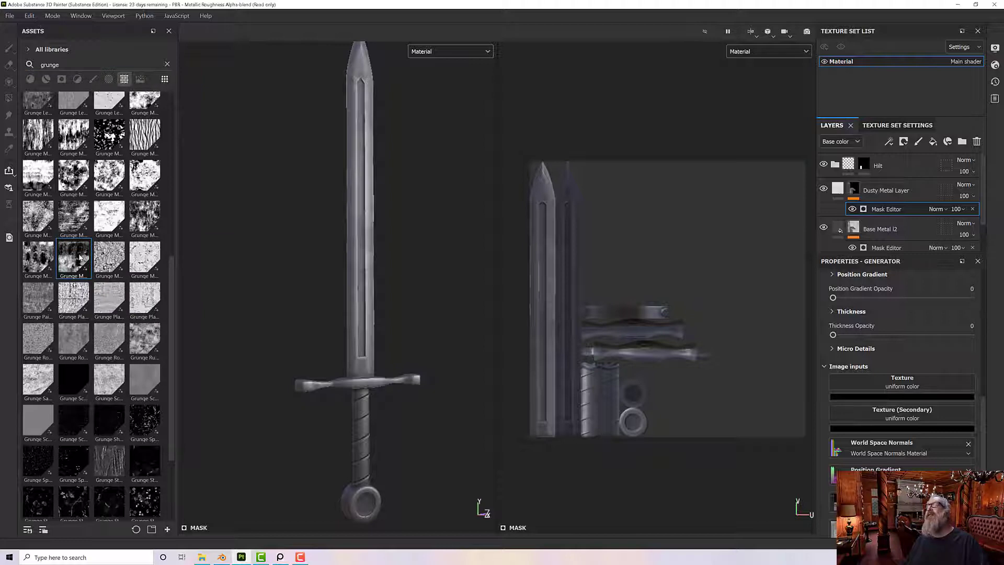
pyautogui.moveTo(79, 257); pyautogui.dragTo(878, 381)
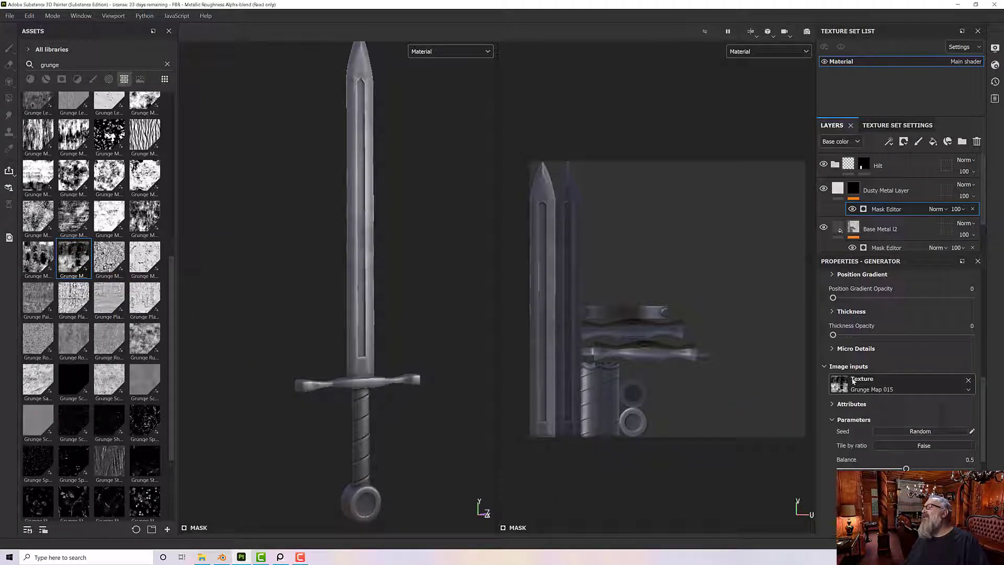
# Raise the Texture opacity to 1 in the Mask Editor on the Dusty Metal Layer's mask.
pyautogui.click(825, 367)
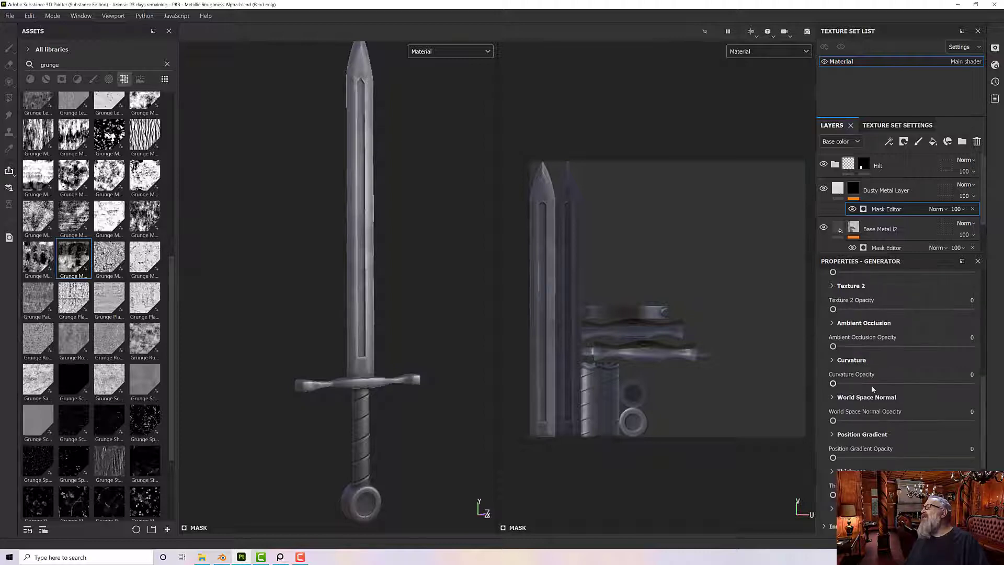
pyautogui.scroll(2, 860, 345)
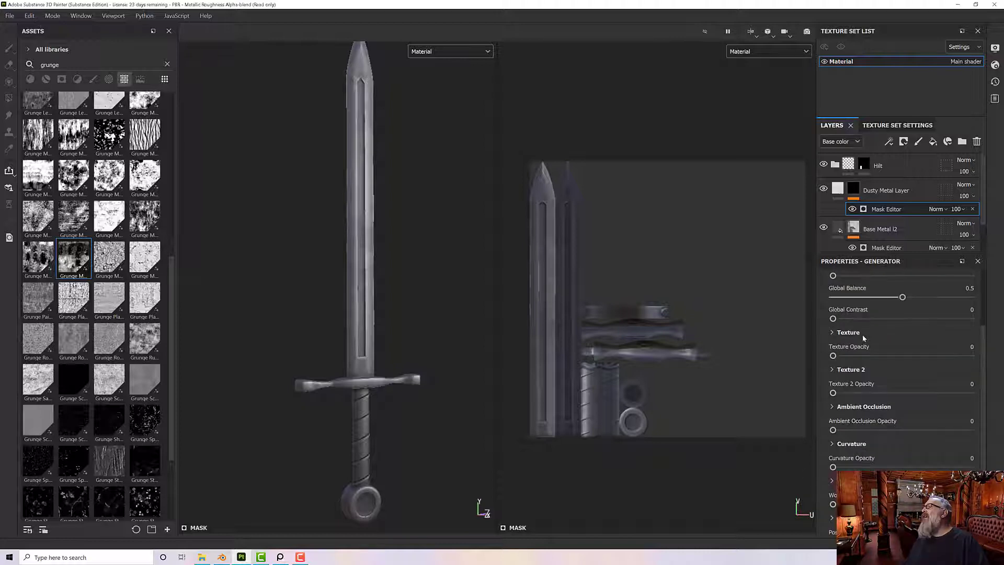
pyautogui.scroll(3, 854, 344)
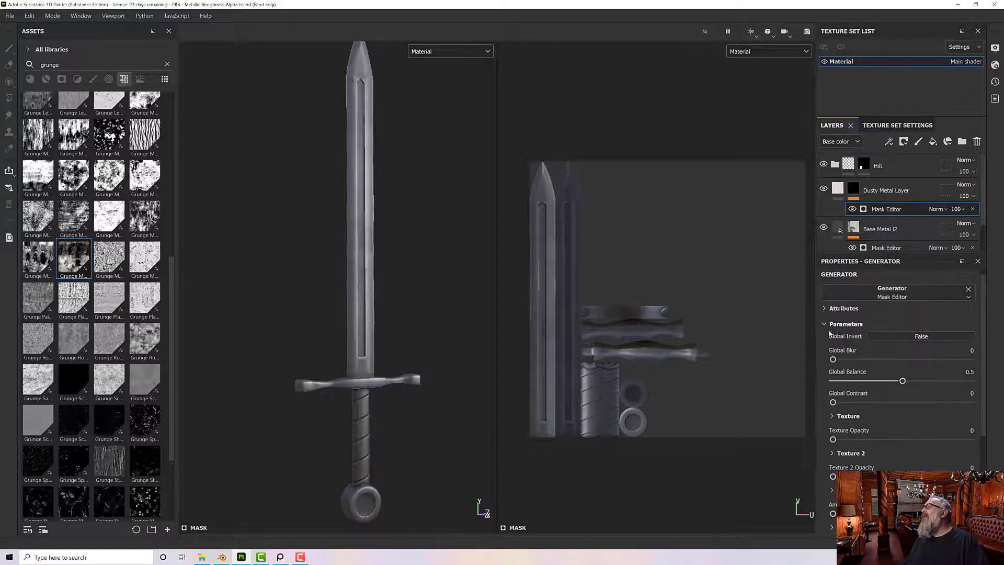
pyautogui.scroll(-4, 829, 334)
pyautogui.scroll(4, 827, 345)
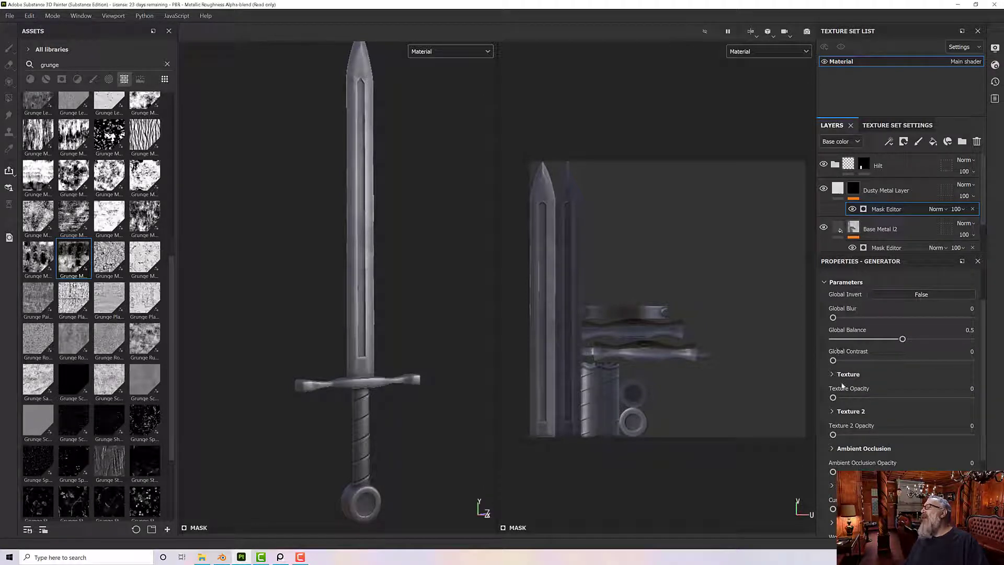
pyautogui.moveTo(833, 397); pyautogui.dragTo(983, 398)
# Switch the viewport display from the lit material to the Mask channel.
pyautogui.click(420, 51)
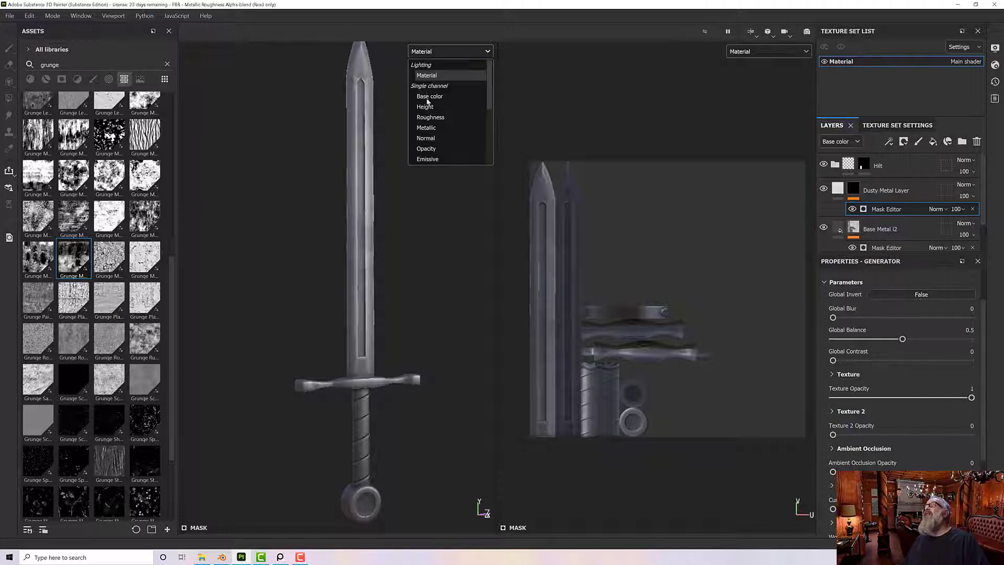
pyautogui.scroll(-3, 444, 133)
pyautogui.click(436, 137)
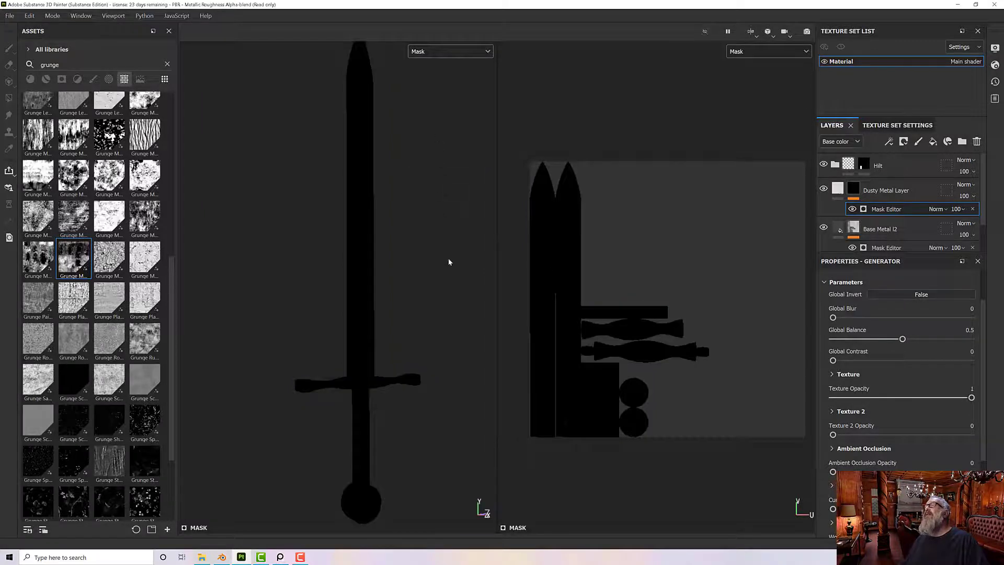
# Set the Mask Editor's Texture blending mode to Normal and check the grunge mask on the sword.
pyautogui.click(847, 373)
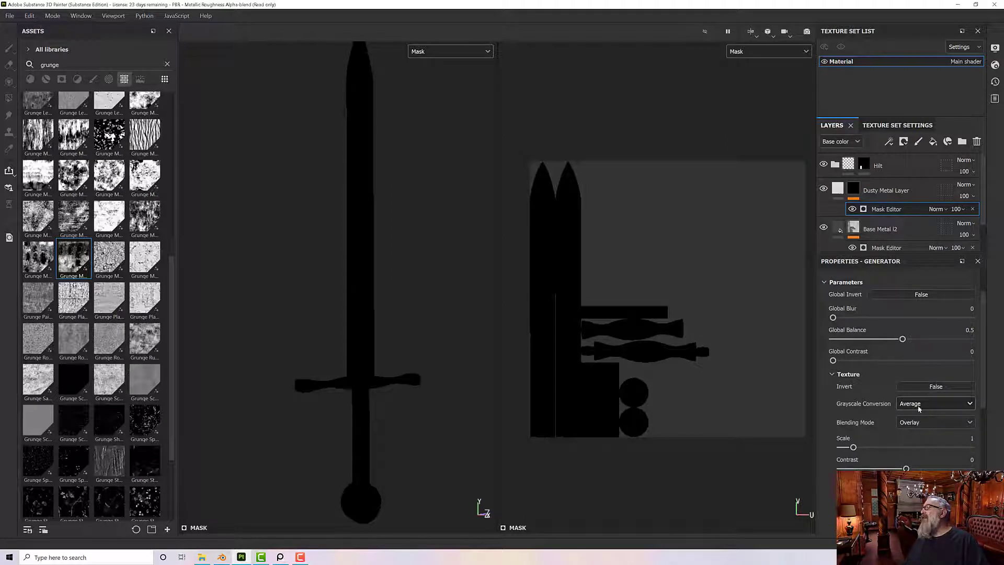
pyautogui.click(923, 423)
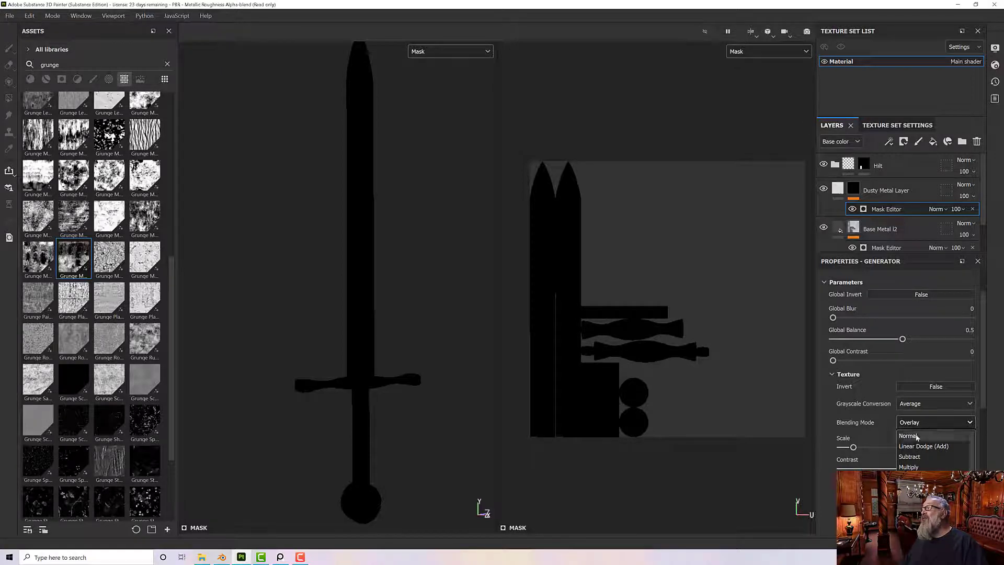
pyautogui.click(928, 436)
pyautogui.scroll(5, 392, 341)
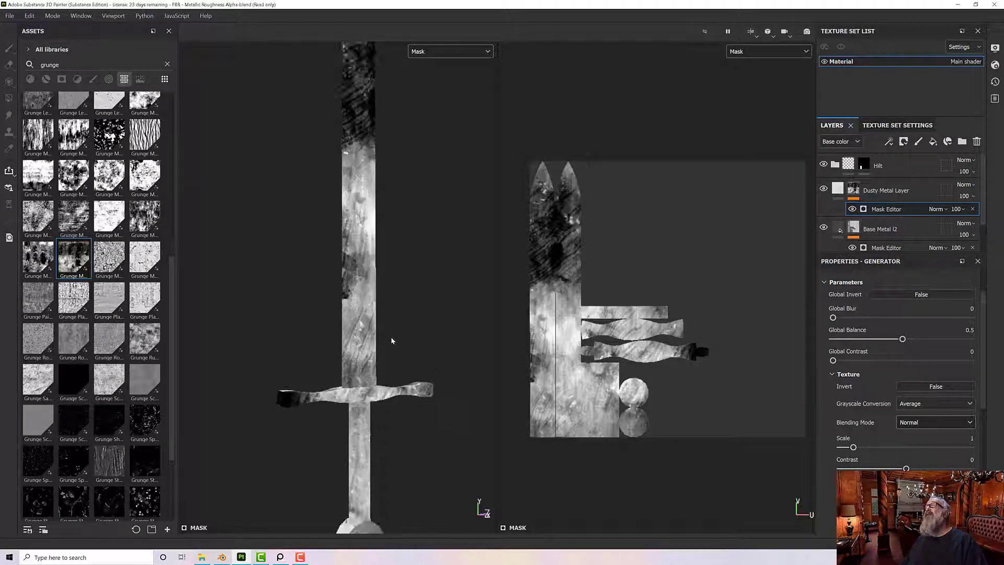
pyautogui.moveTo(391, 341)
pyautogui.keyDown('alt'); pyautogui.mouseDown()
pyautogui.moveTo(301, 322)
pyautogui.moveTo(523, 335)
pyautogui.moveTo(373, 334)
pyautogui.mouseUp(); pyautogui.keyUp('alt')
pyautogui.scroll(-5, 373, 335)
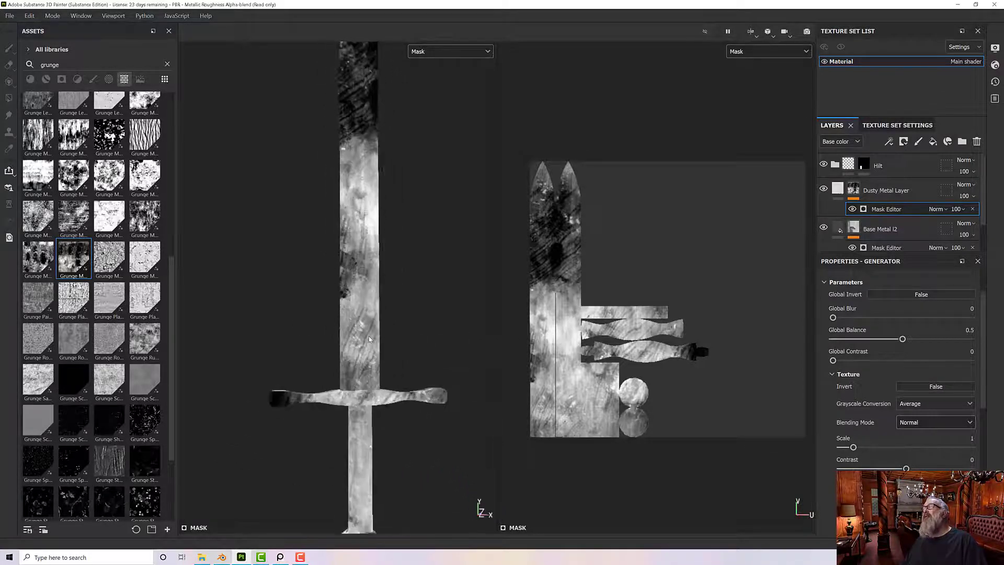
pyautogui.keyDown('alt'); pyautogui.moveTo(416, 332); pyautogui.dragTo(416, 345, button='middle'); pyautogui.keyUp('alt')
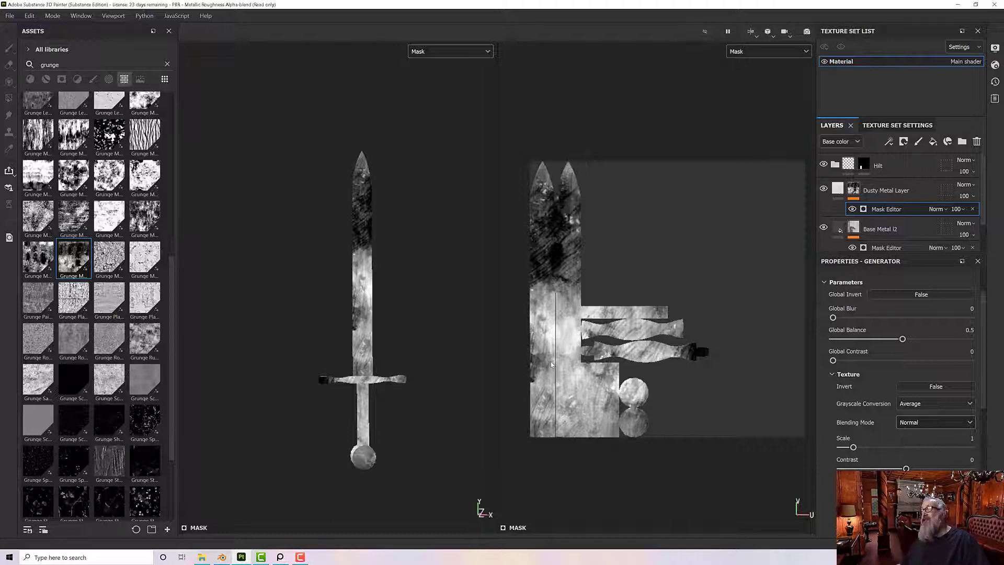
# Invert the grunge texture in the Mask Editor's Texture settings.
pyautogui.scroll(2, 883, 327)
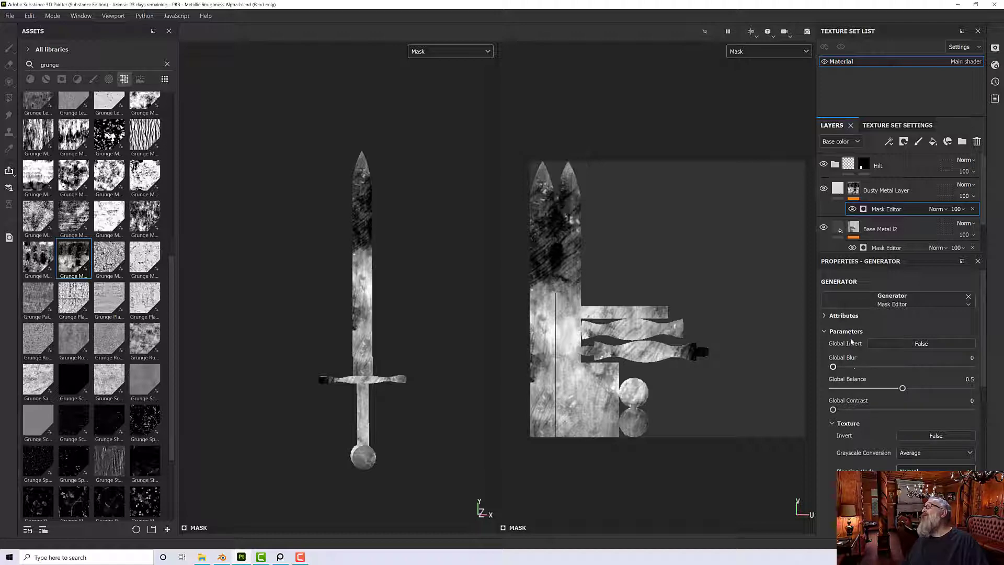
pyautogui.scroll(-2, 872, 377)
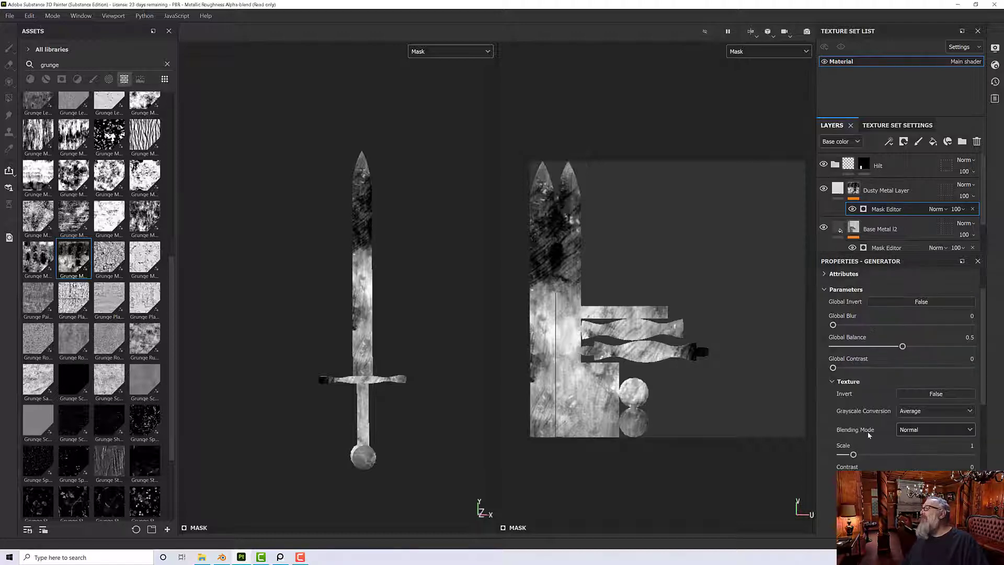
pyautogui.scroll(-10, 868, 434)
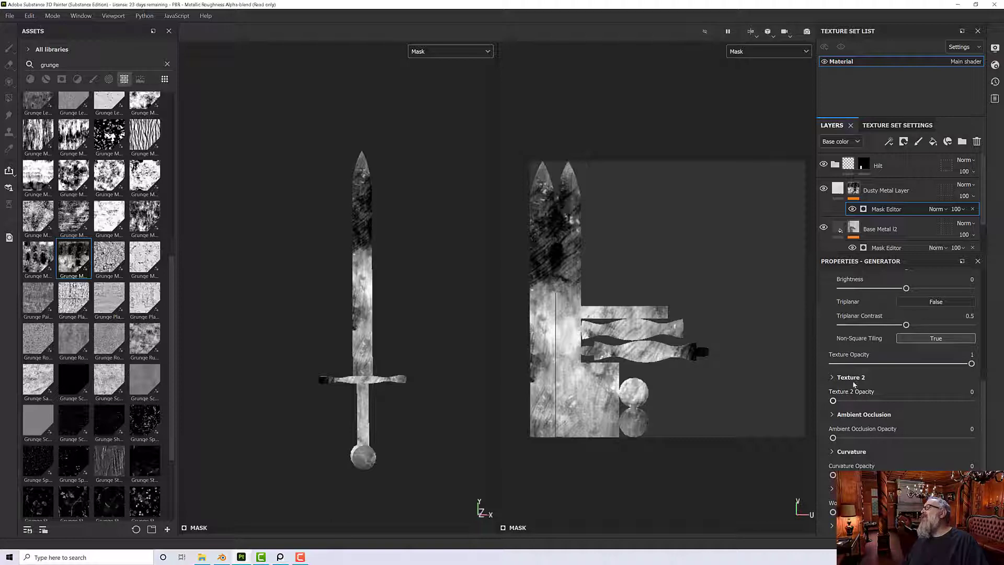
pyautogui.scroll(6, 850, 375)
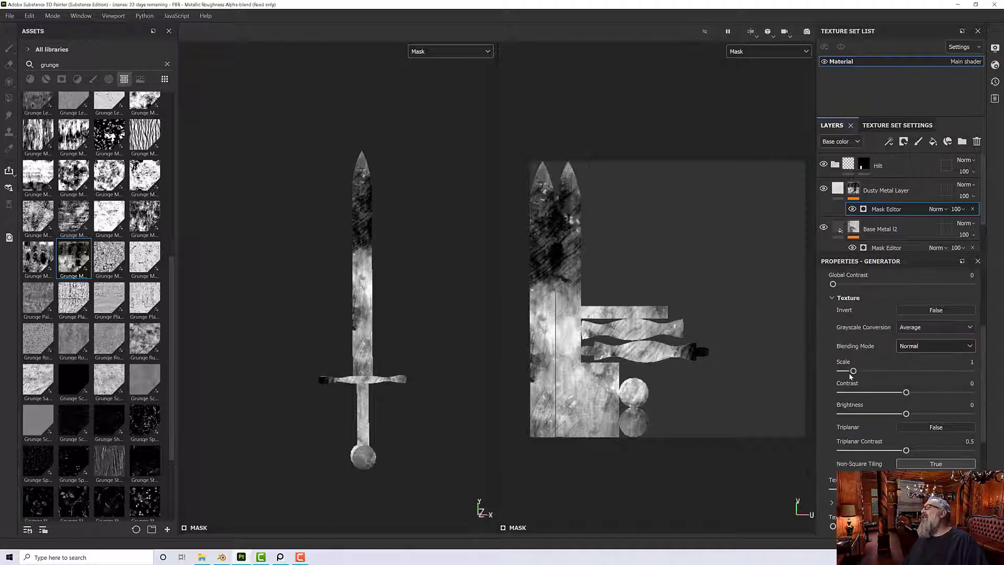
pyautogui.click(916, 312)
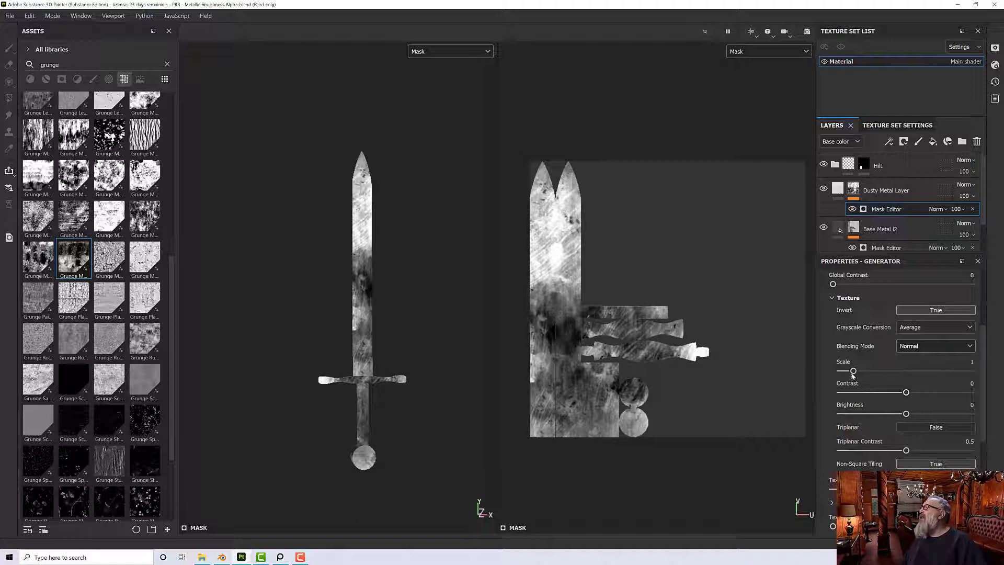
# Set the mask texture's scale to 1.17, contrast to 0.42 and brightness to -0.14, and check the mask on the sword.
pyautogui.moveTo(854, 370); pyautogui.dragTo(856, 371)
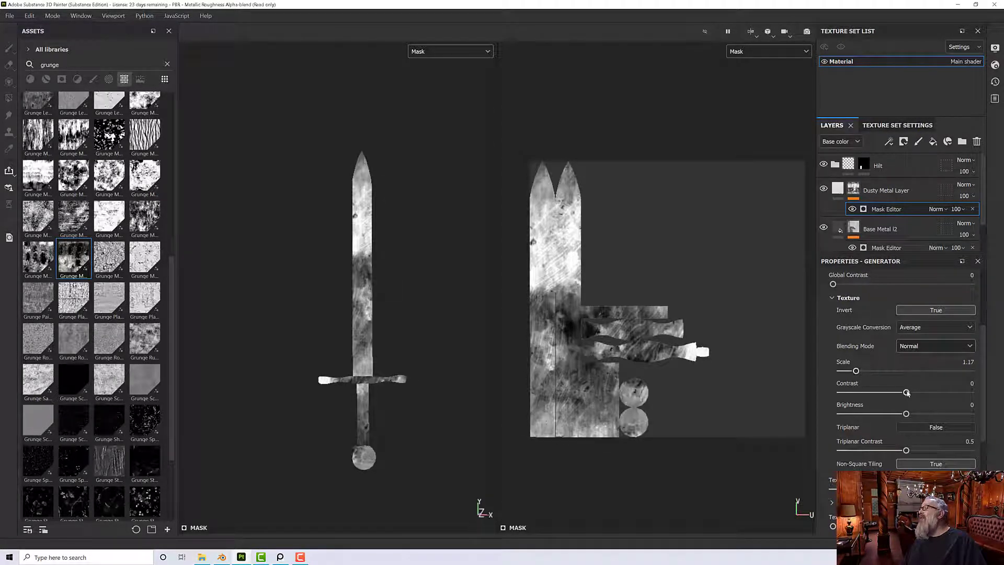
pyautogui.moveTo(906, 392); pyautogui.dragTo(898, 414)
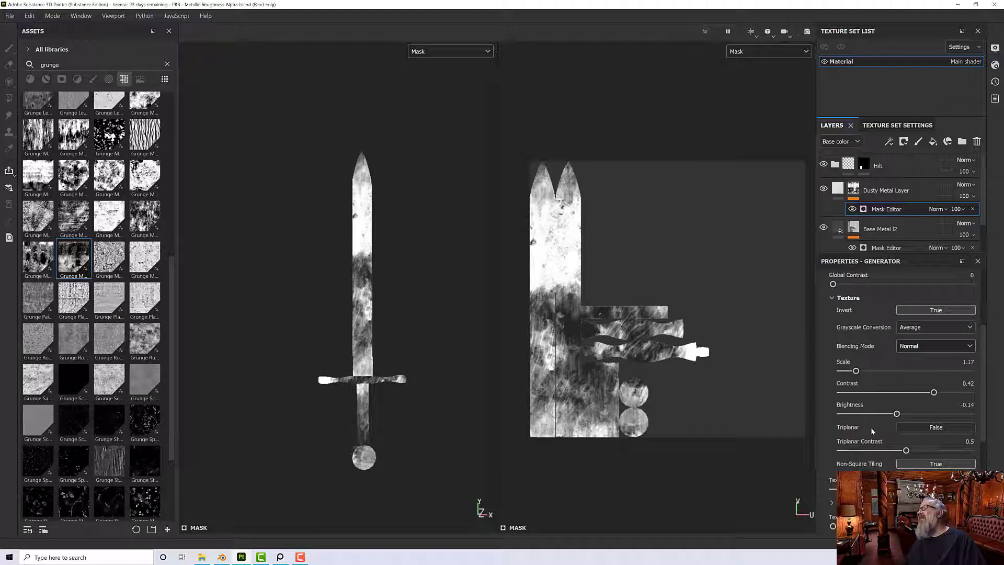
pyautogui.scroll(-2, 861, 455)
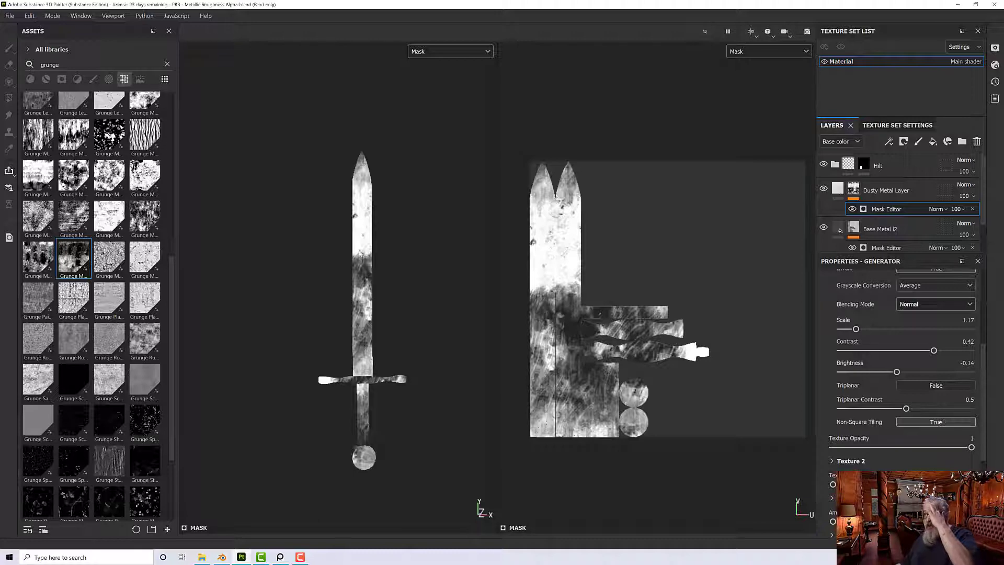
pyautogui.scroll(2, 361, 347)
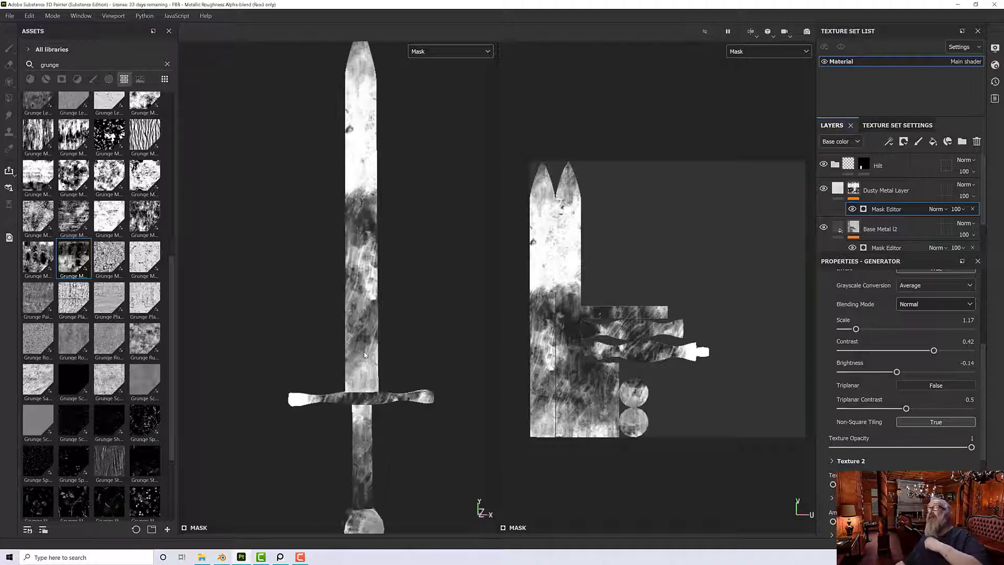
pyautogui.scroll(1, 364, 355)
pyautogui.scroll(-2, 365, 355)
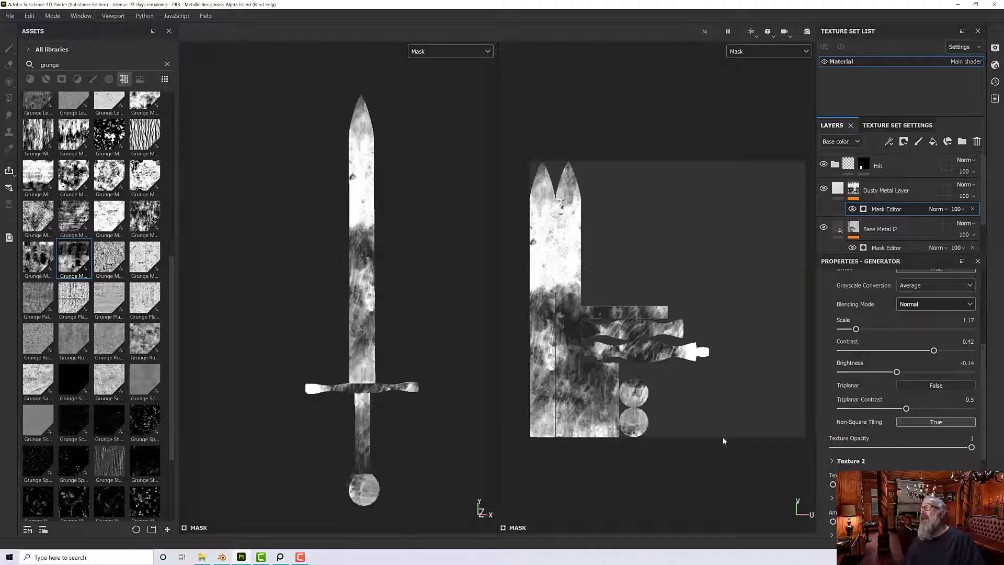
pyautogui.moveTo(406, 295)
pyautogui.keyDown('alt'); pyautogui.mouseDown()
pyautogui.moveTo(479, 293)
pyautogui.moveTo(397, 295)
pyautogui.mouseUp(); pyautogui.keyUp('alt')
pyautogui.scroll(-3, 897, 454)
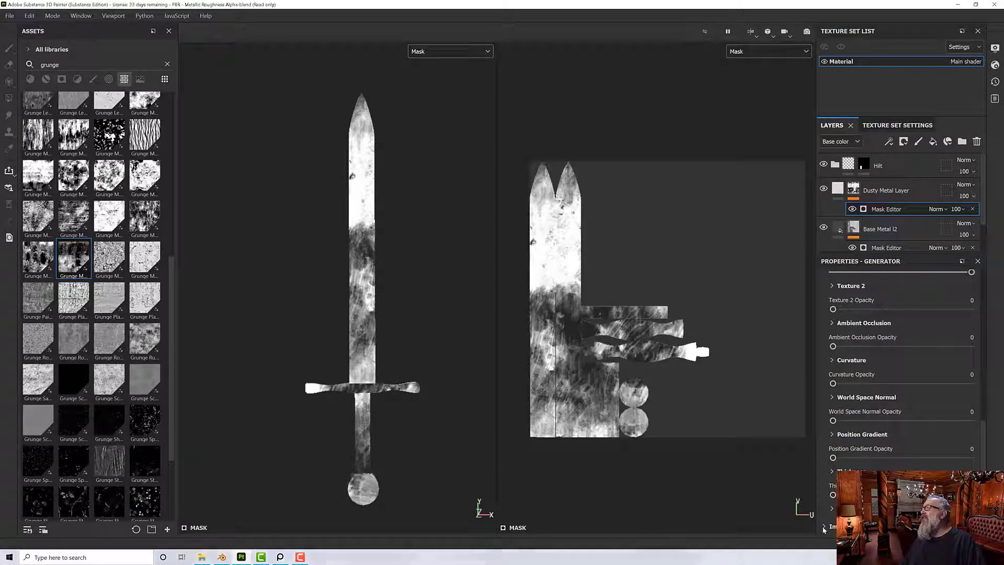
# Show the image inputs of the Dusty Metal Layer's Mask Editor and collapse the primary texture's parameters.
pyautogui.scroll(-5, 896, 415)
pyautogui.scroll(3, 898, 396)
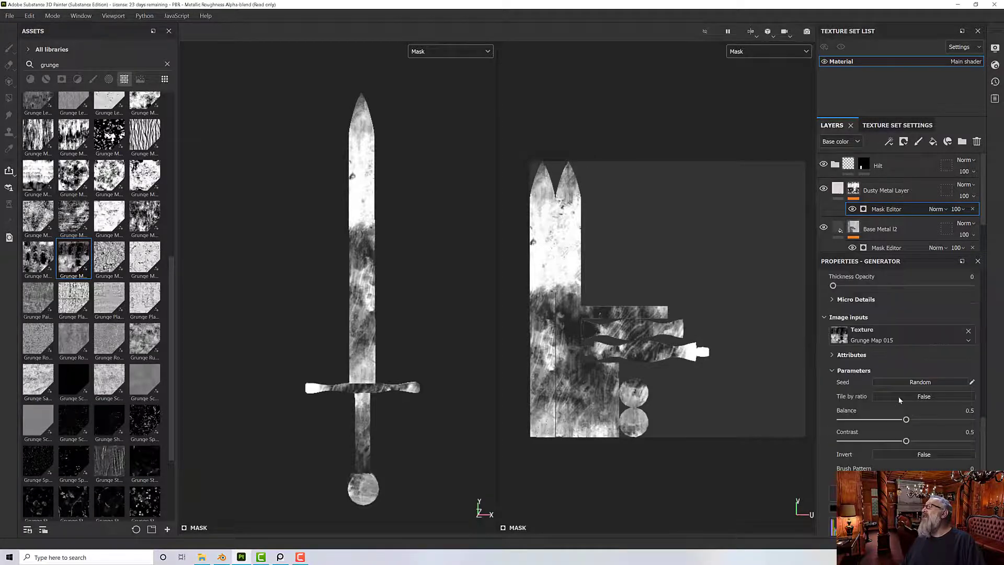
pyautogui.click(825, 360)
pyautogui.scroll(3, 868, 374)
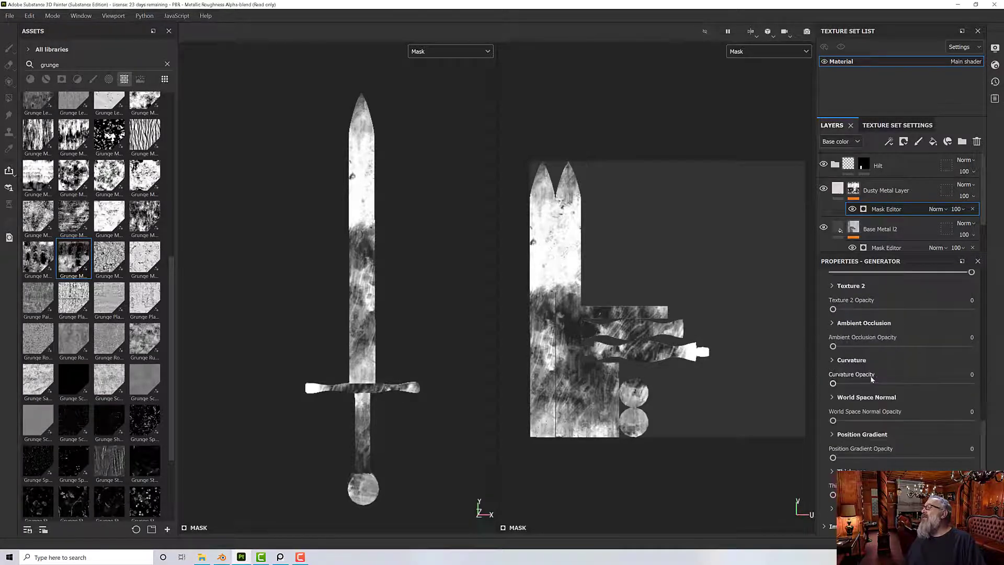
pyautogui.click(825, 526)
pyautogui.scroll(-3, 829, 527)
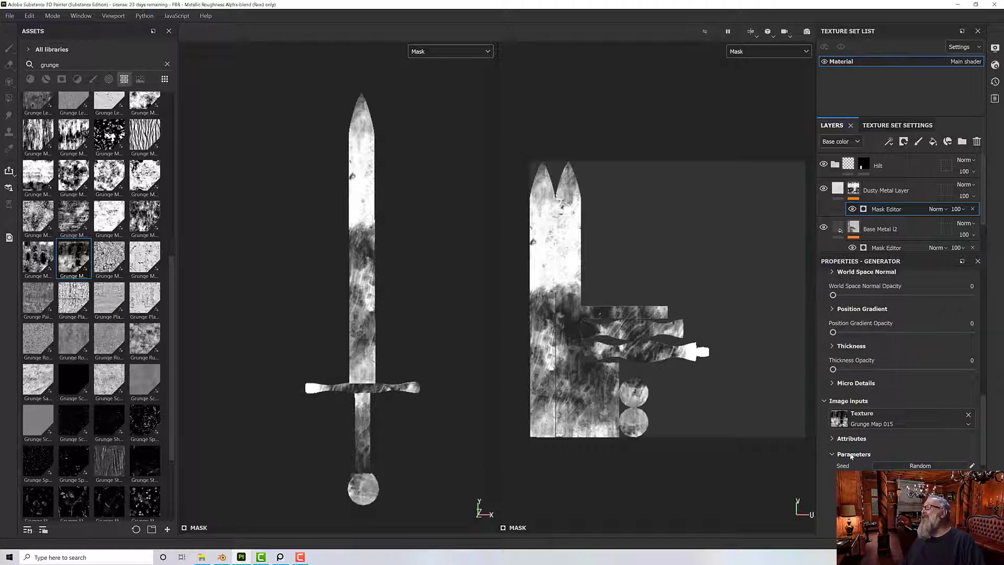
pyautogui.scroll(-1, 835, 429)
pyautogui.click(831, 412)
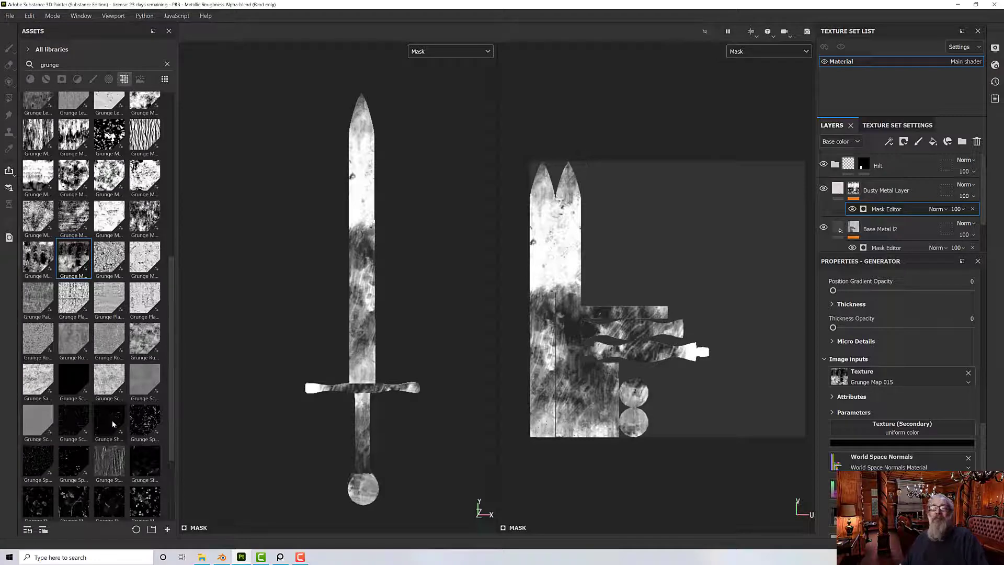
# Browse the grunge maps and assign Grunge Stains Large Hollow as the Mask Editor's secondary texture.
pyautogui.moveTo(154, 474)
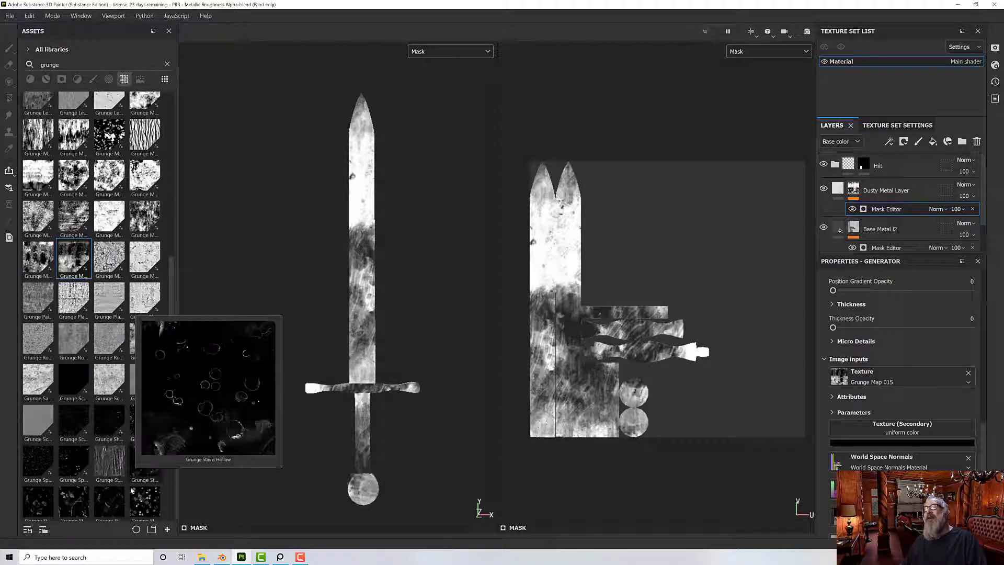
pyautogui.scroll(-3, 74, 466)
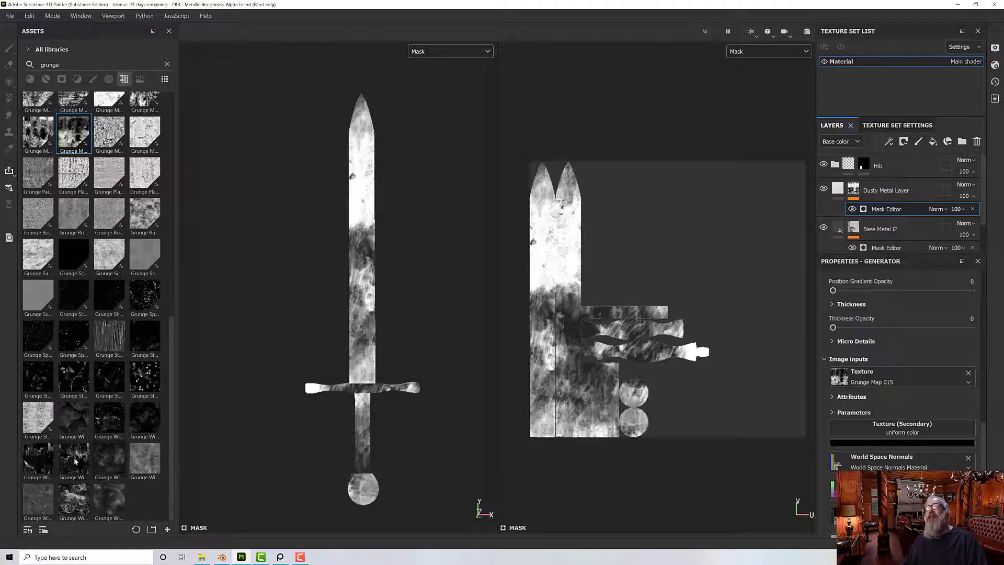
pyautogui.scroll(3, 76, 442)
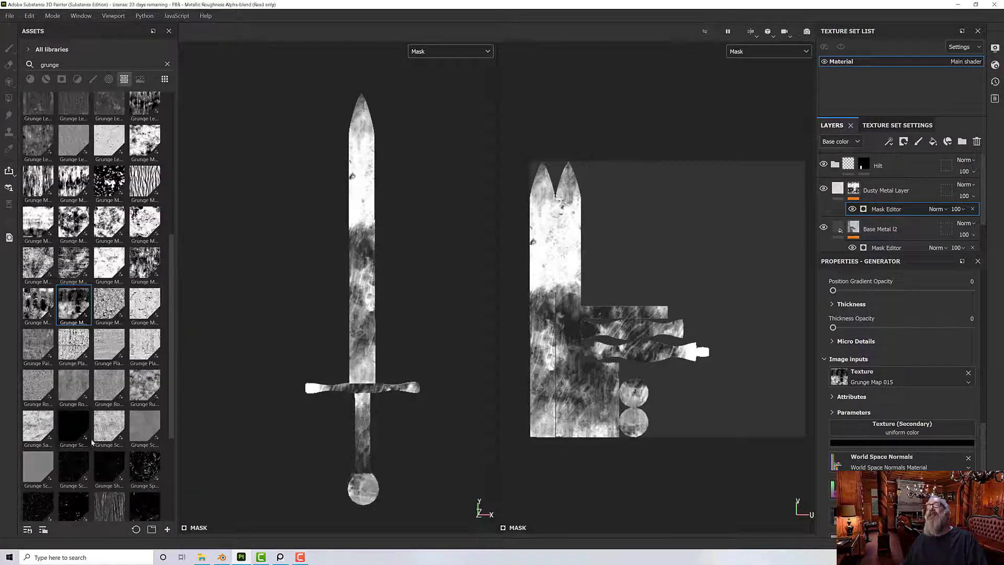
pyautogui.scroll(5, 101, 450)
pyautogui.scroll(3, 100, 451)
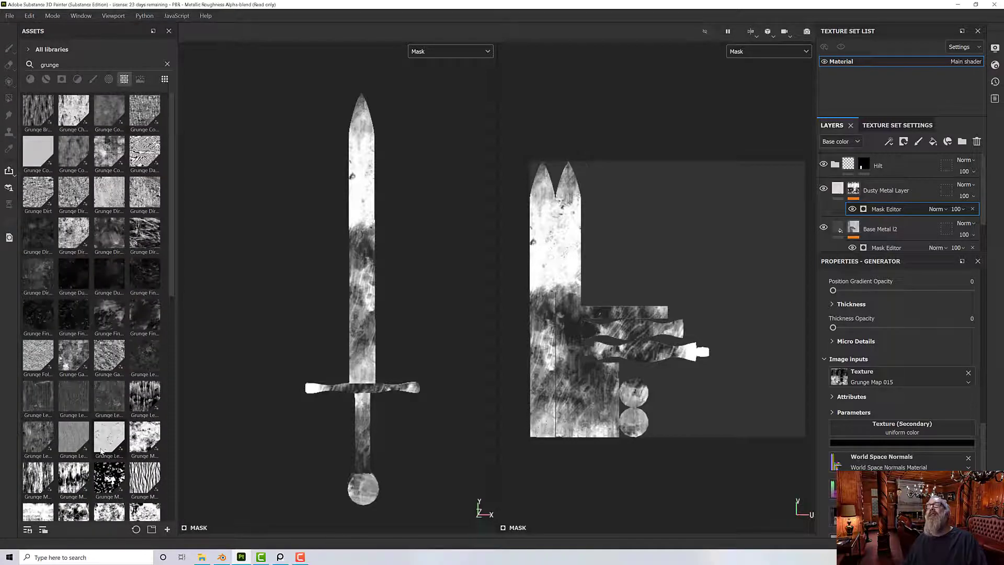
pyautogui.scroll(-10, 101, 450)
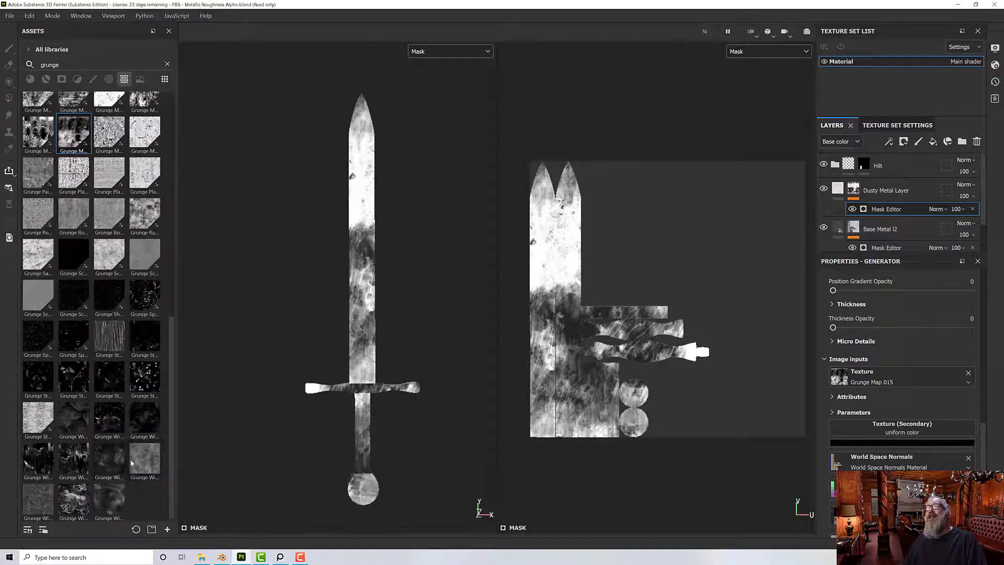
pyautogui.moveTo(76, 386)
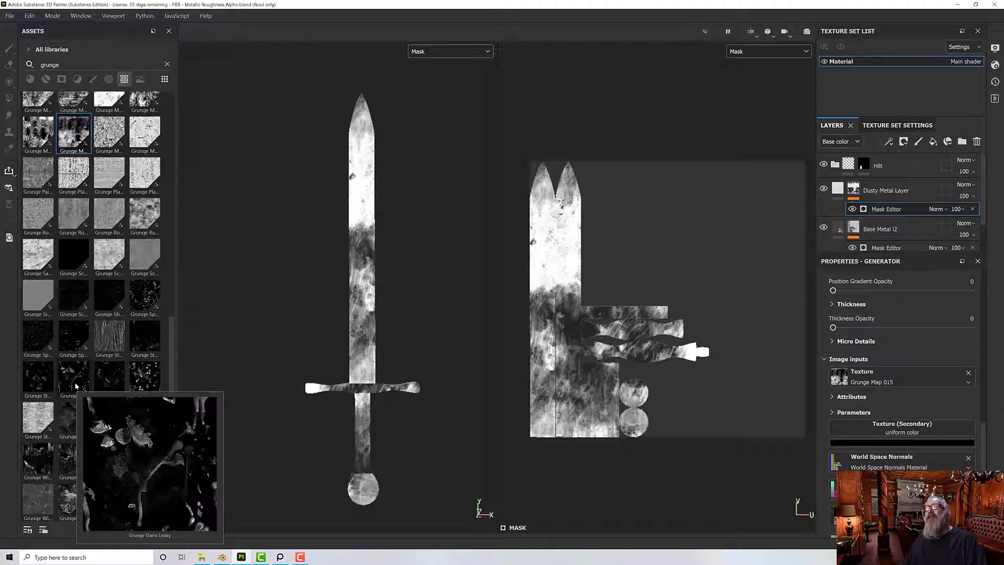
pyautogui.click(43, 378)
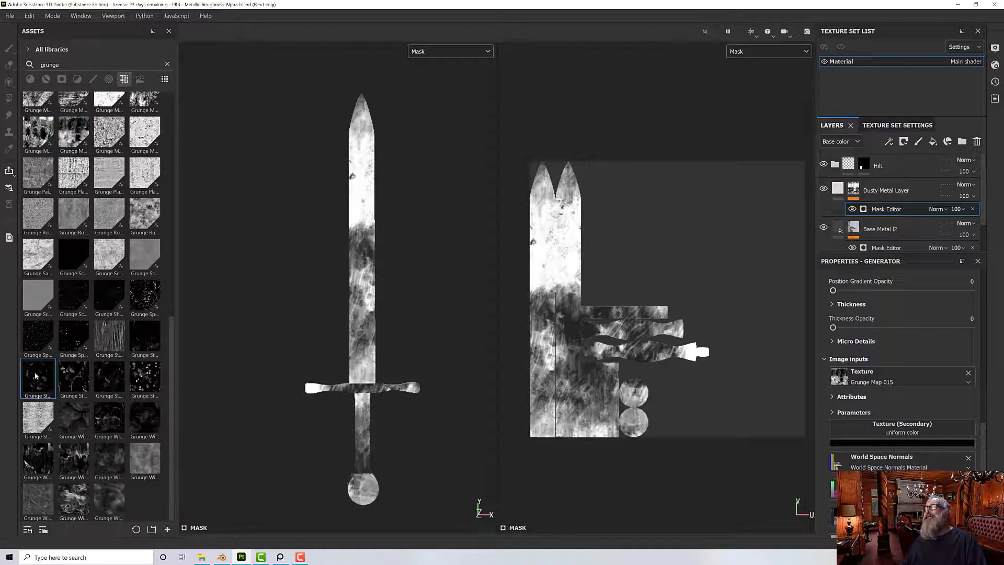
pyautogui.moveTo(36, 374); pyautogui.dragTo(868, 431)
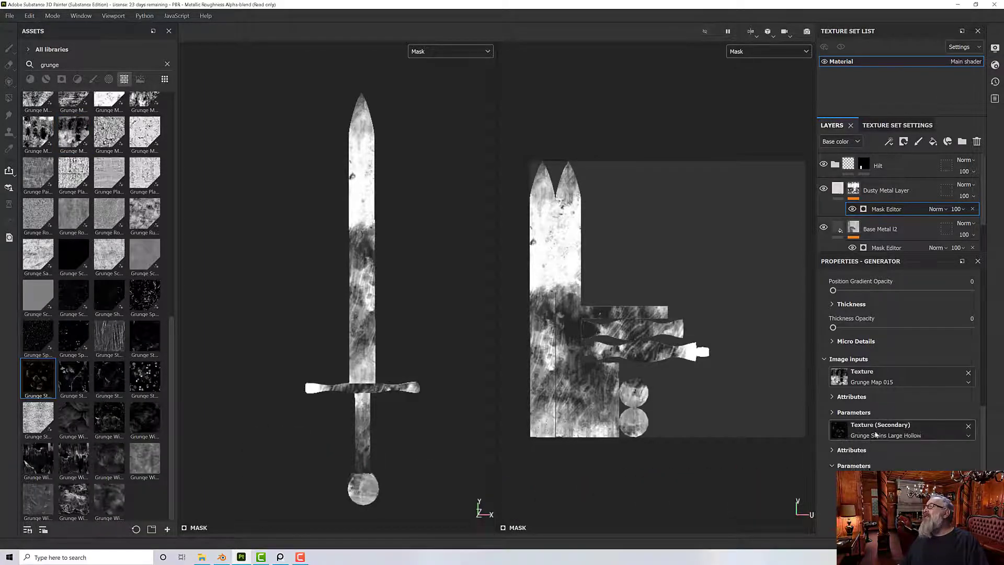
# Set the Mask Editor's Texture 2 Opacity to 1.
pyautogui.scroll(4, 881, 439)
pyautogui.scroll(1, 881, 439)
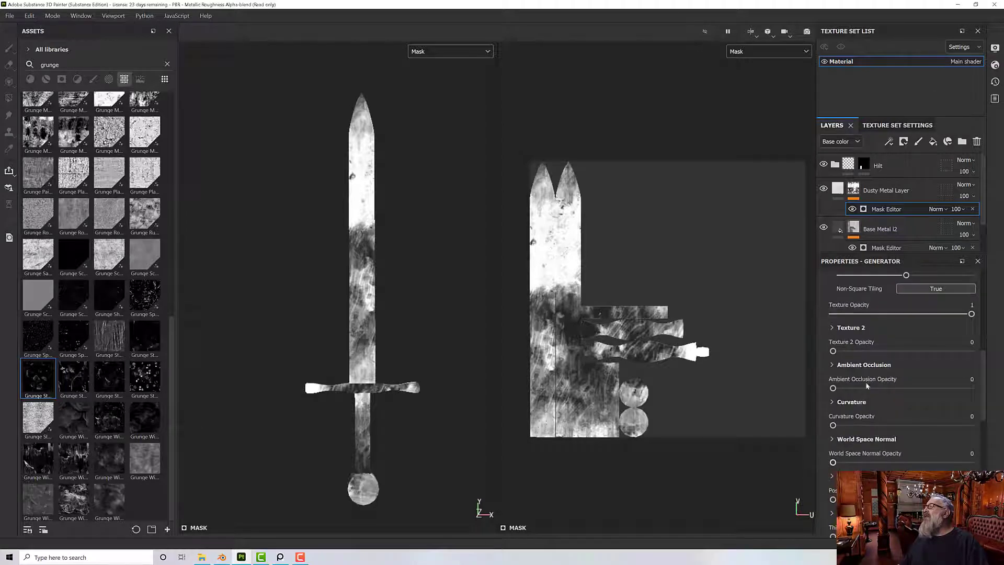
pyautogui.moveTo(833, 350); pyautogui.dragTo(974, 358)
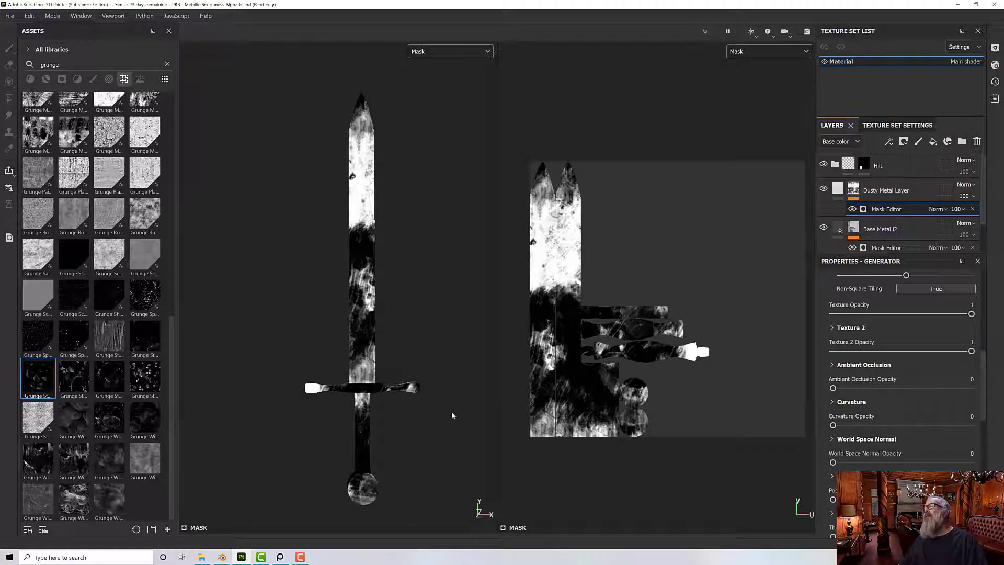
# Examine the mask along the blade edges, crossguard and grip from several angles for texture seams.
pyautogui.scroll(2, 452, 415)
pyautogui.keyDown('alt'); pyautogui.moveTo(453, 415); pyautogui.dragTo(448, 439); pyautogui.keyUp('alt')
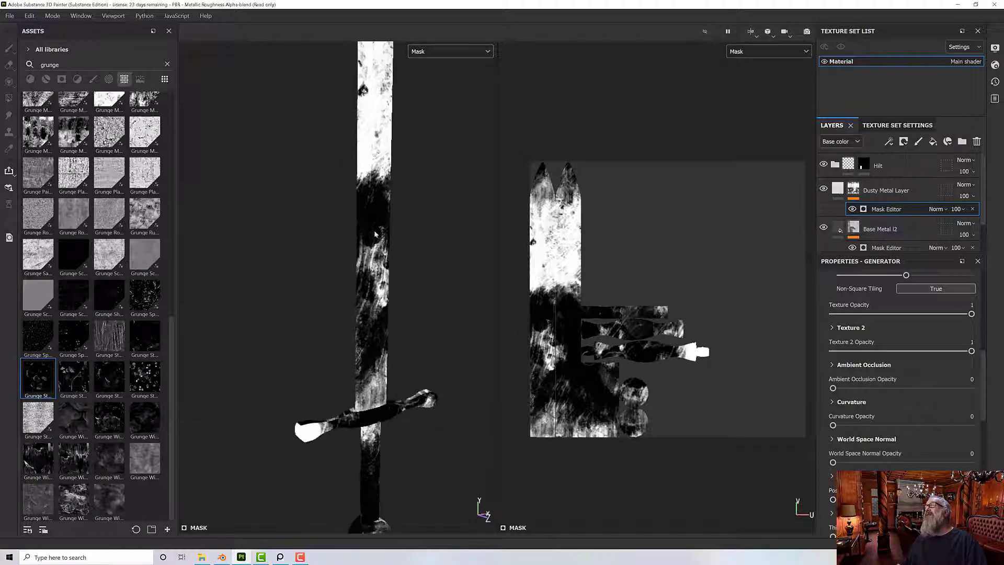
pyautogui.keyDown('alt'); pyautogui.moveTo(370, 268); pyautogui.dragTo(358, 224); pyautogui.keyUp('alt')
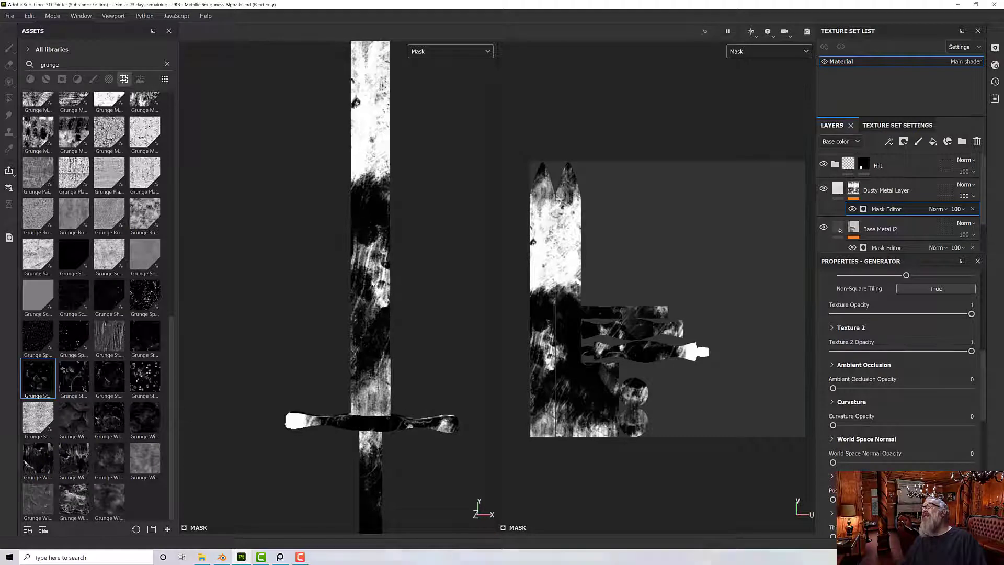
pyautogui.scroll(-3, 370, 248)
pyautogui.keyDown('alt'); pyautogui.moveTo(370, 248); pyautogui.dragTo(497, 315); pyautogui.keyUp('alt')
pyautogui.scroll(5, 390, 256)
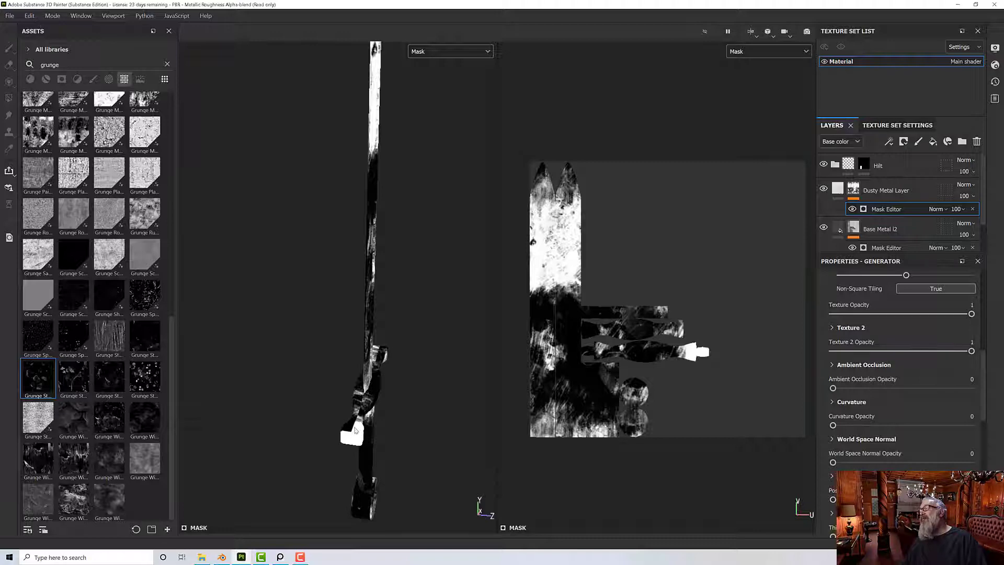
pyautogui.keyDown('alt'); pyautogui.moveTo(349, 429); pyautogui.dragTo(459, 404); pyautogui.keyUp('alt')
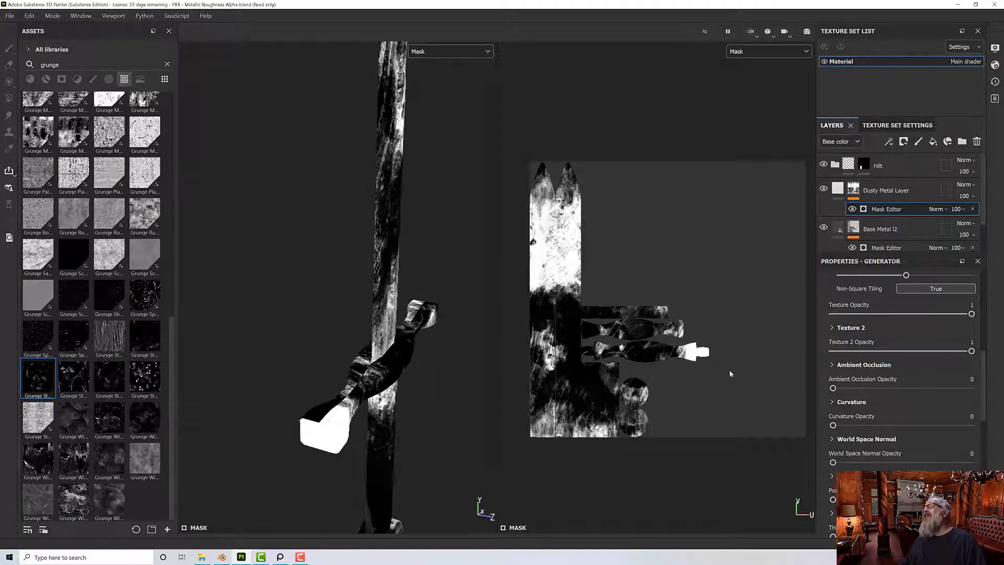
# Enable Triplanar for both Texture and Texture 2 in the Mask Editor.
pyautogui.scroll(3, 854, 337)
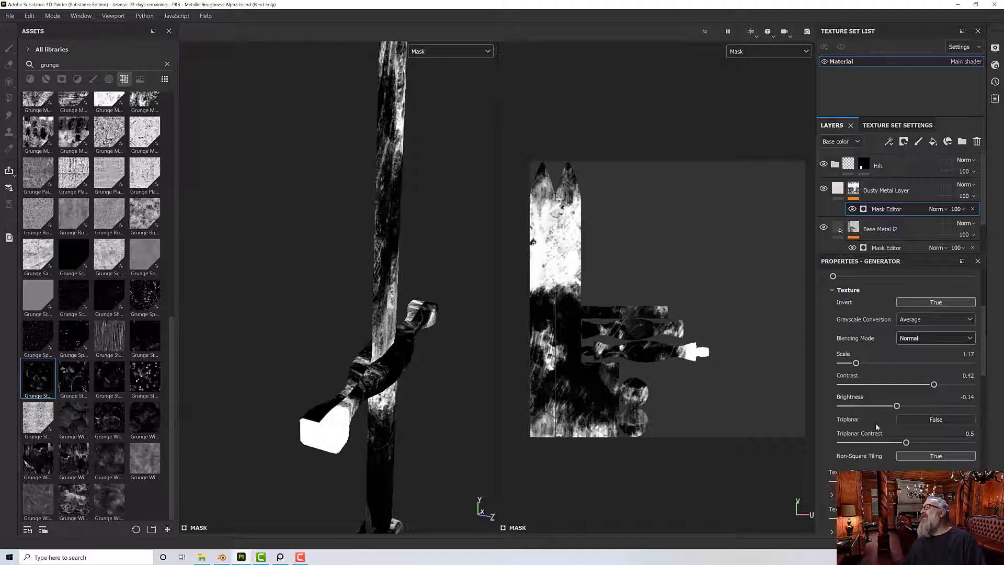
pyautogui.click(923, 420)
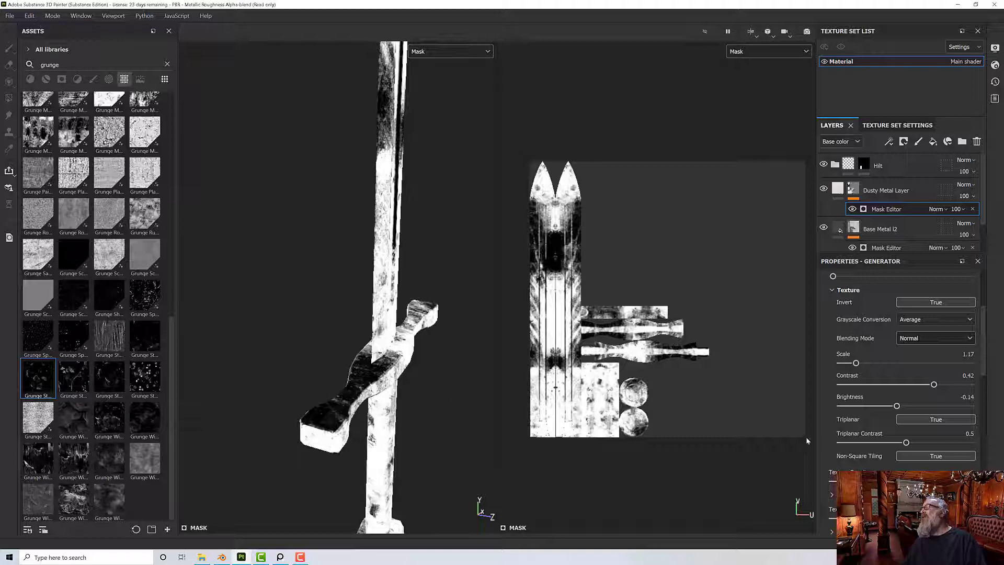
pyautogui.scroll(-4, 849, 440)
pyautogui.scroll(-2, 839, 434)
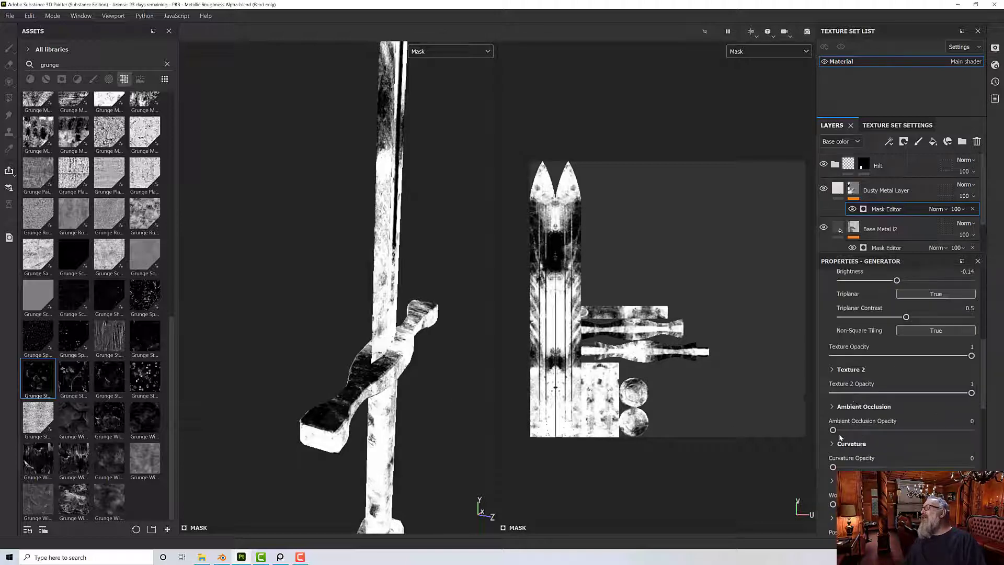
pyautogui.click(832, 370)
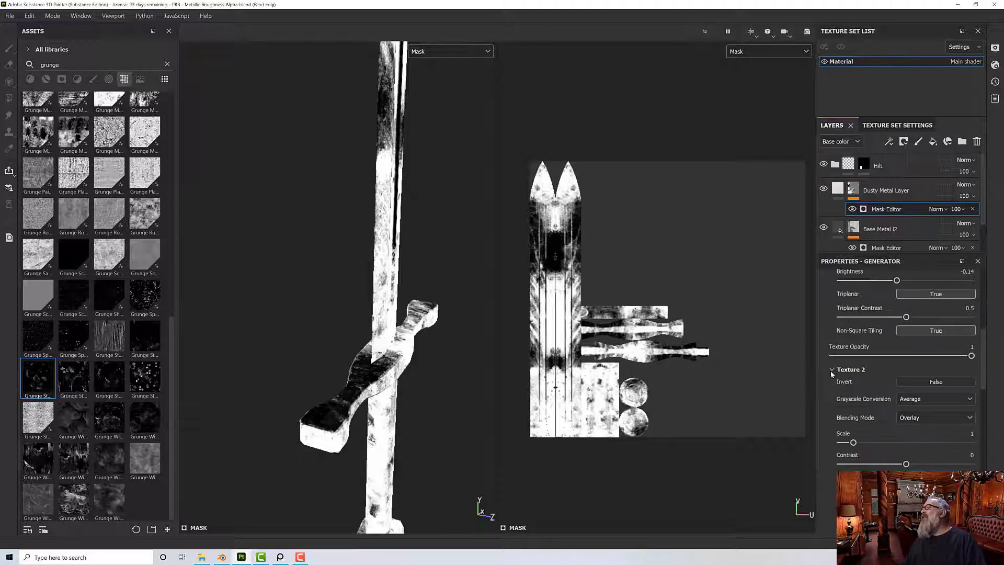
pyautogui.scroll(-2, 887, 434)
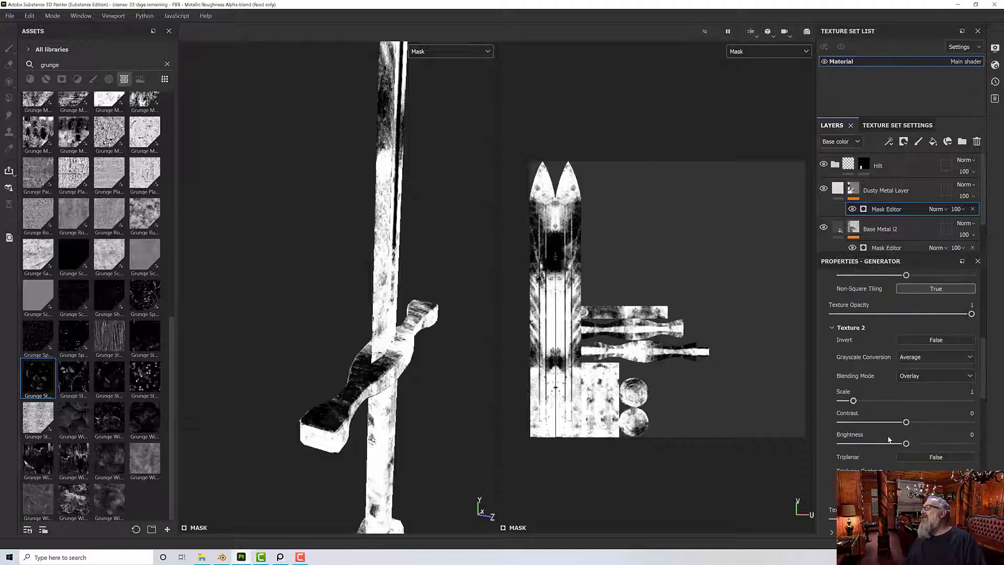
pyautogui.click(915, 458)
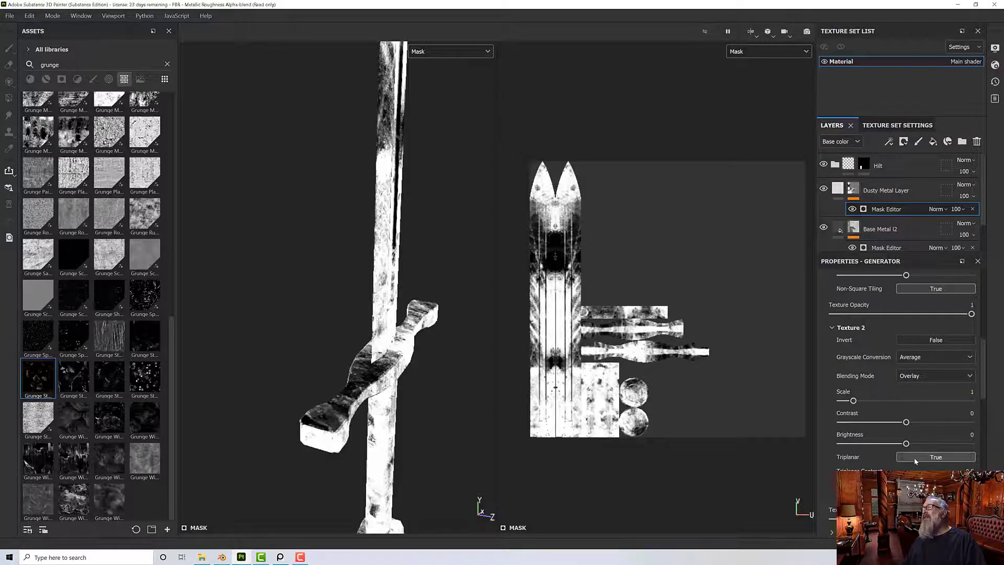
# Set the primary Texture's Scale to 1.69 in the Mask Editor.
pyautogui.keyDown('alt'); pyautogui.moveTo(303, 397); pyautogui.dragTo(337, 376); pyautogui.keyUp('alt')
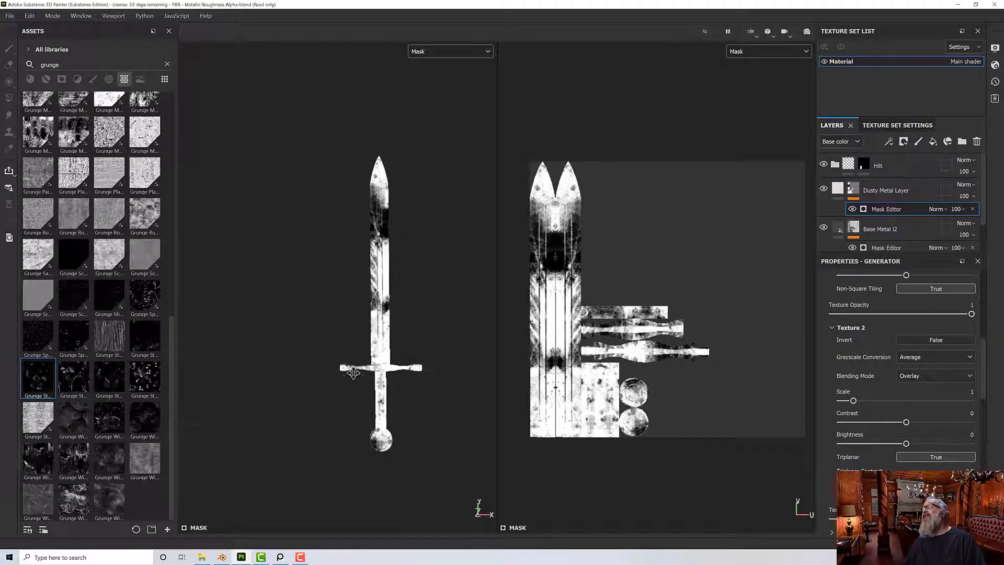
pyautogui.scroll(3, 876, 330)
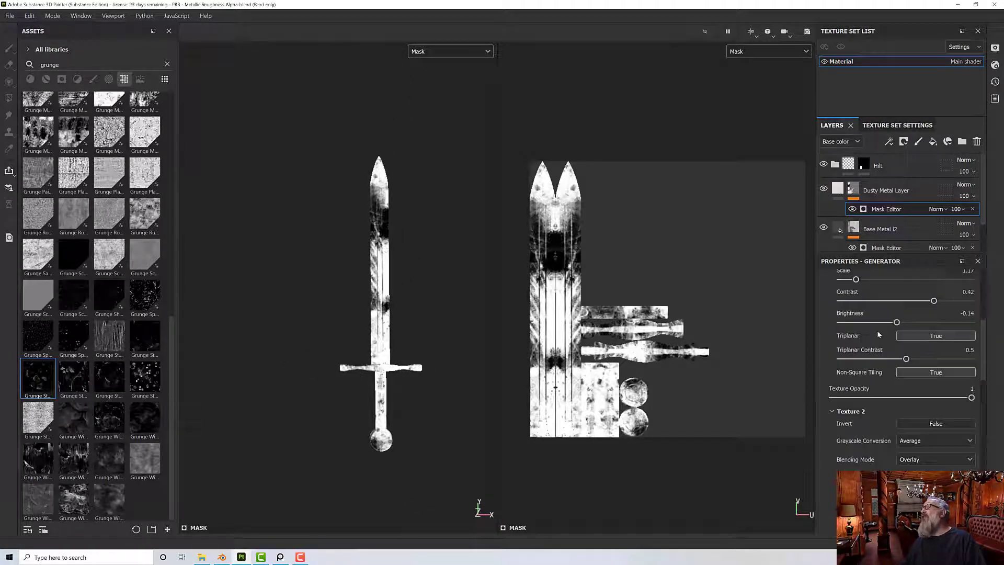
pyautogui.moveTo(859, 322); pyautogui.dragTo(863, 322)
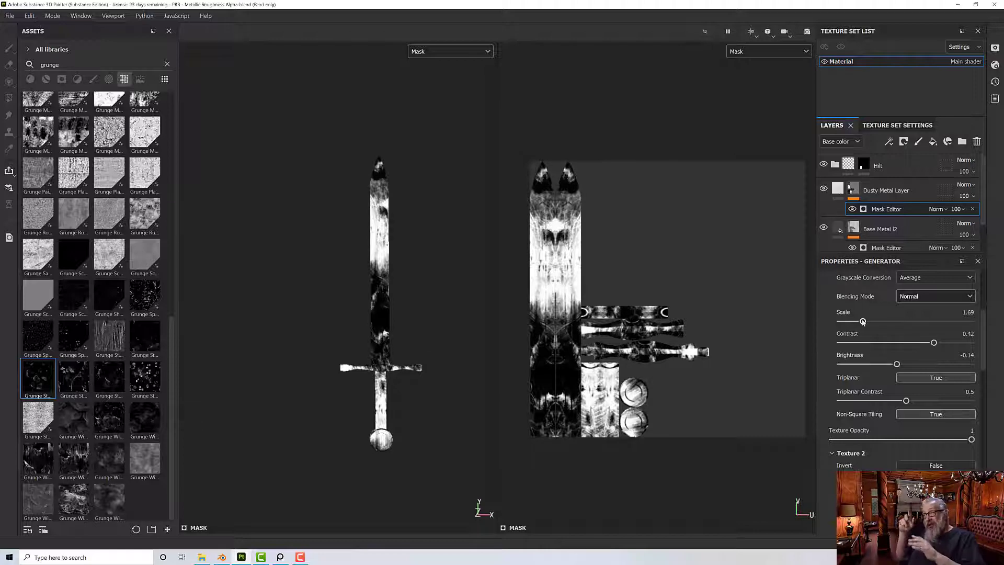
pyautogui.scroll(2, 842, 297)
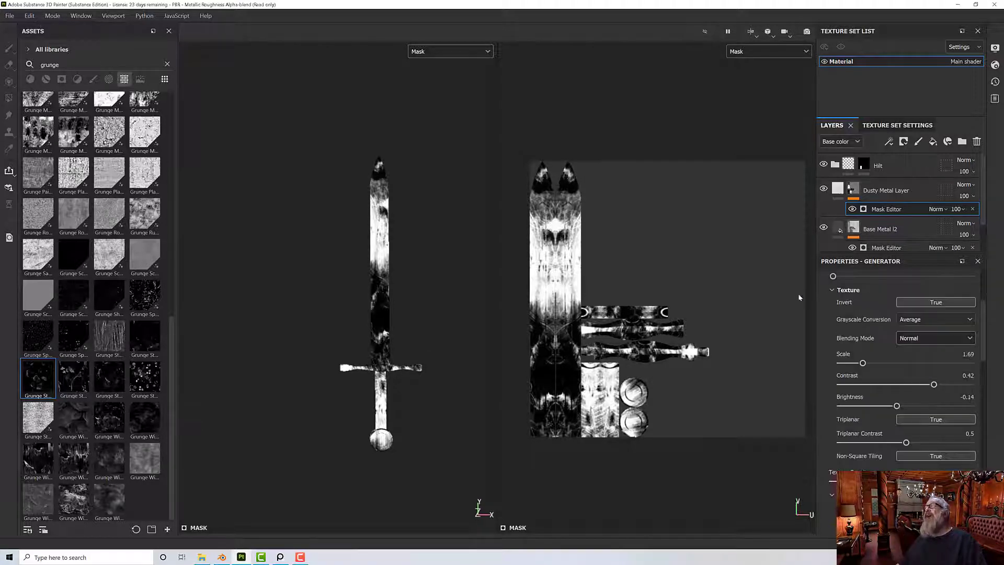
# Examine the mask on the blade and crossguard, and switch the viewport display from Mask to Material.
pyautogui.scroll(5, 381, 304)
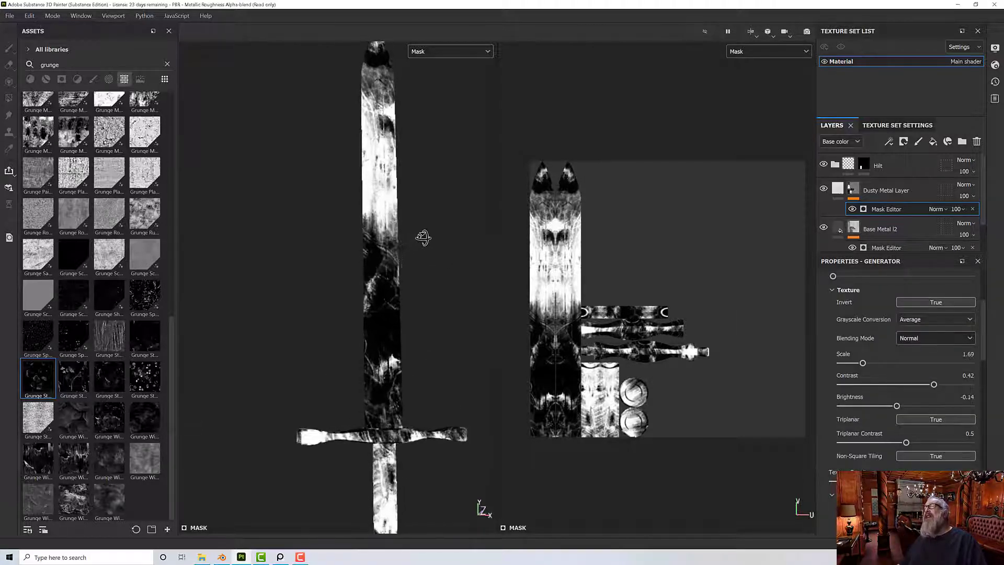
pyautogui.keyDown('alt'); pyautogui.moveTo(423, 237); pyautogui.dragTo(418, 259); pyautogui.keyUp('alt')
pyautogui.scroll(-3, 384, 255)
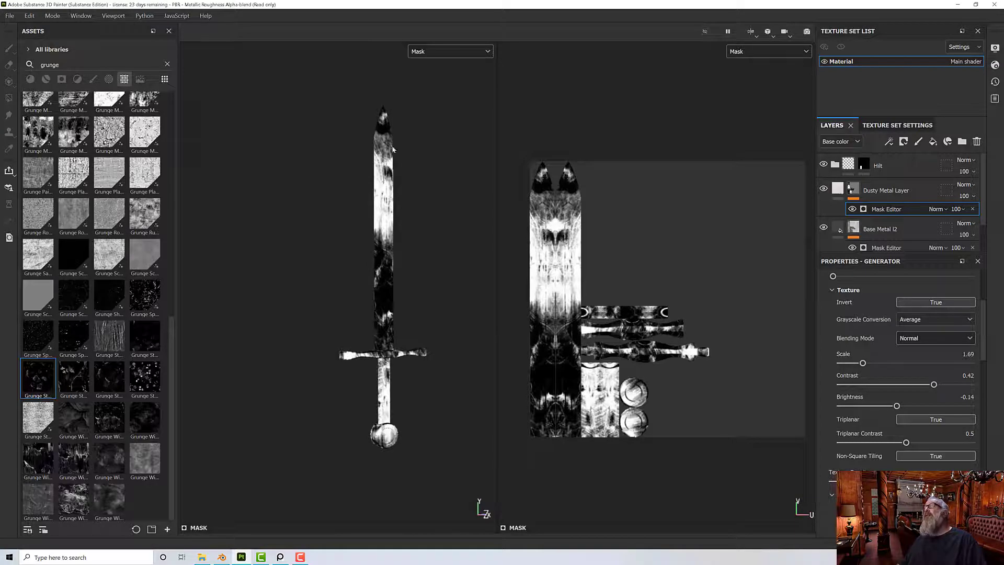
pyautogui.keyDown('alt'); pyautogui.keyDown('shift'); pyautogui.moveTo(405, 173); pyautogui.dragTo(377, 191); pyautogui.keyUp('shift'); pyautogui.keyUp('alt')
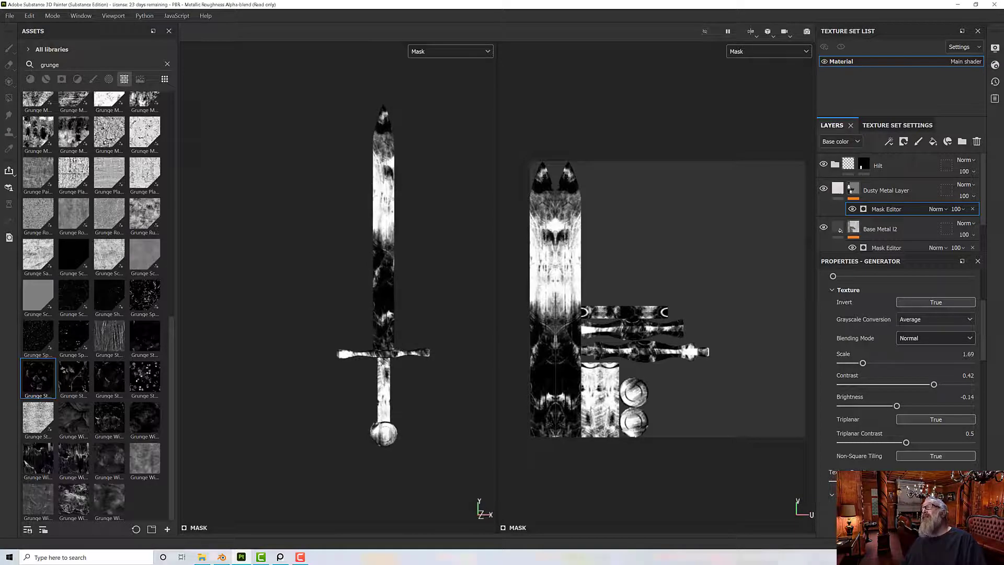
pyautogui.keyDown('alt'); pyautogui.moveTo(392, 405); pyautogui.dragTo(437, 172); pyautogui.keyUp('alt')
pyautogui.scroll(5, 367, 363)
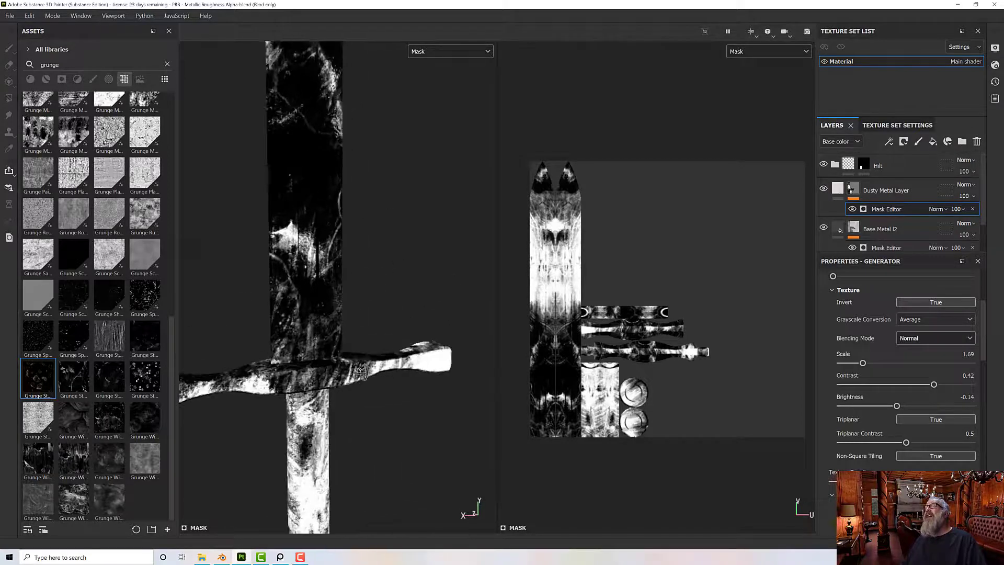
pyautogui.click(419, 51)
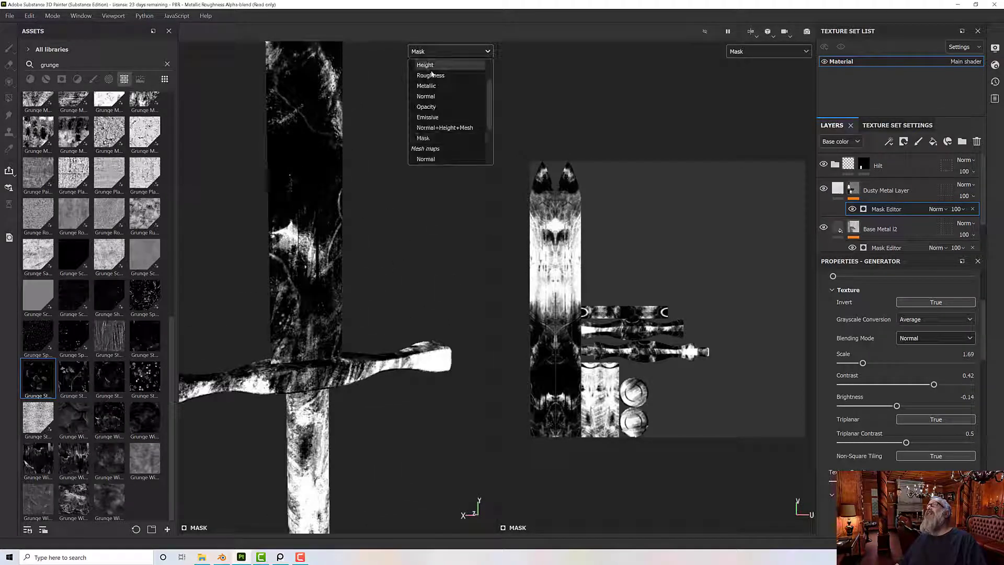
pyautogui.click(492, 71)
pyautogui.click(488, 51)
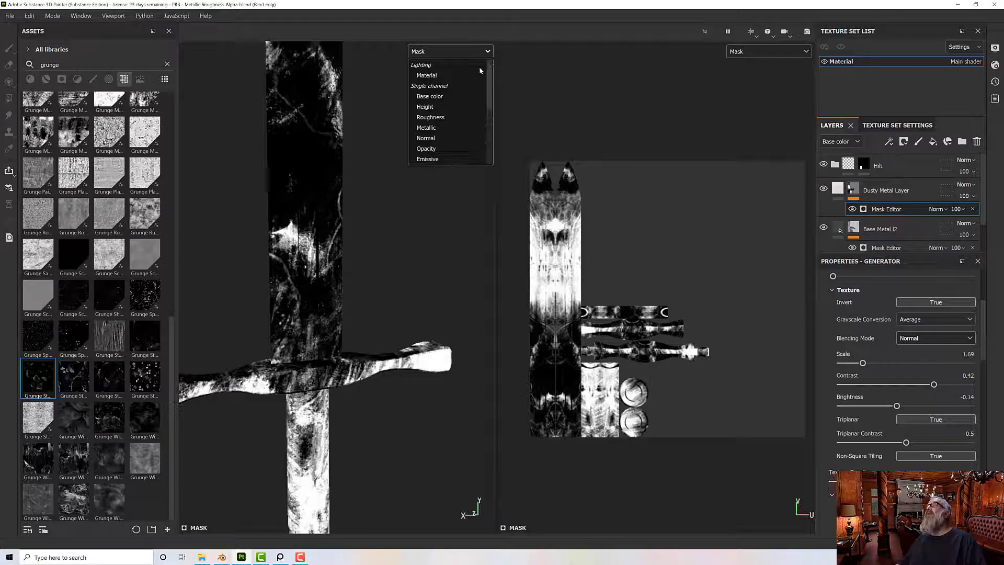
pyautogui.click(442, 79)
pyautogui.scroll(3, 385, 277)
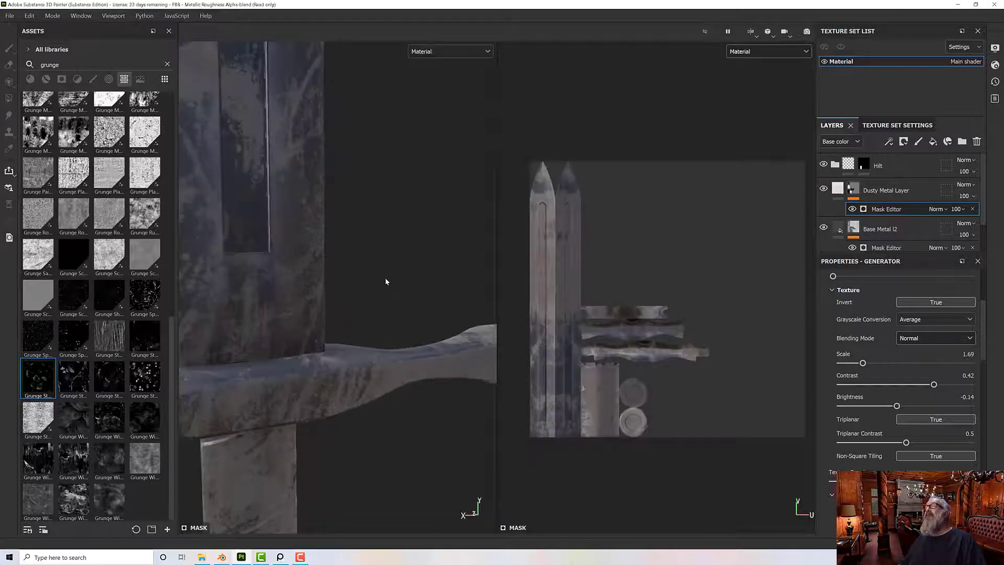
# Examine the worn-metal material across the whole sword, checking the blade and crossguard from several angles.
pyautogui.scroll(-6, 386, 277)
pyautogui.keyDown('alt'); pyautogui.moveTo(386, 280); pyautogui.dragTo(366, 262); pyautogui.keyUp('alt')
pyautogui.keyDown('alt'); pyautogui.moveTo(365, 262); pyautogui.dragTo(388, 282, button='middle'); pyautogui.keyUp('alt')
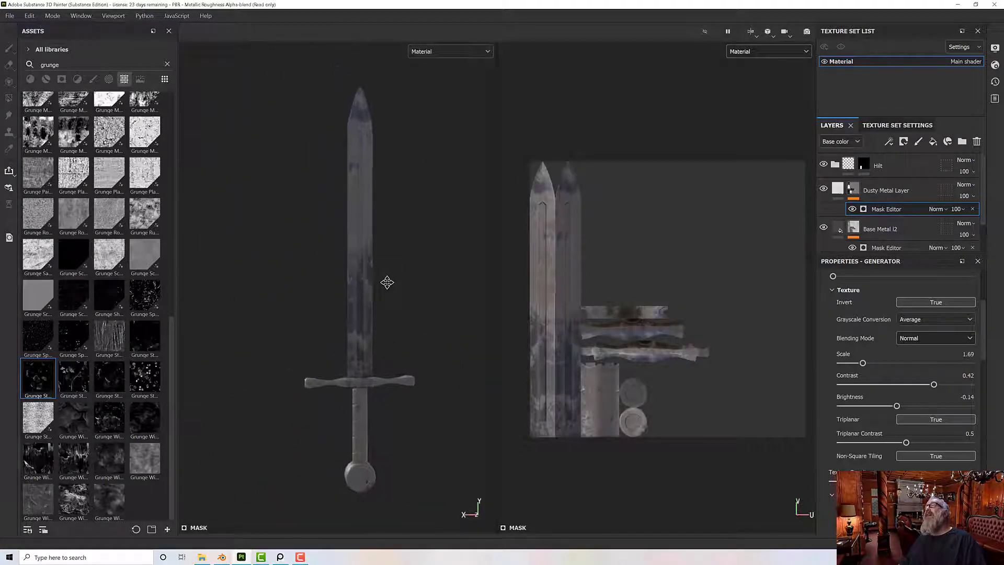
pyautogui.keyDown('alt'); pyautogui.moveTo(387, 282); pyautogui.dragTo(346, 255); pyautogui.keyUp('alt')
pyautogui.scroll(5, 374, 257)
pyautogui.scroll(-5, 328, 237)
pyautogui.keyDown('alt'); pyautogui.moveTo(346, 255); pyautogui.dragTo(366, 307, button='middle'); pyautogui.keyUp('alt')
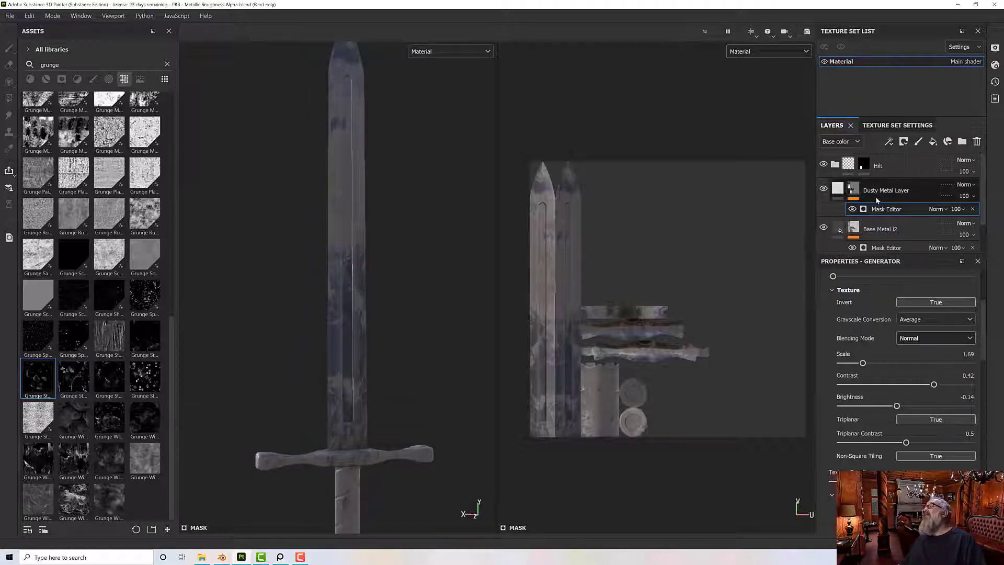
# Set the Dusty Metal Layer fill's Roughness to 0.7121 after trying 0, checking the finish on the blade.
pyautogui.click(837, 189)
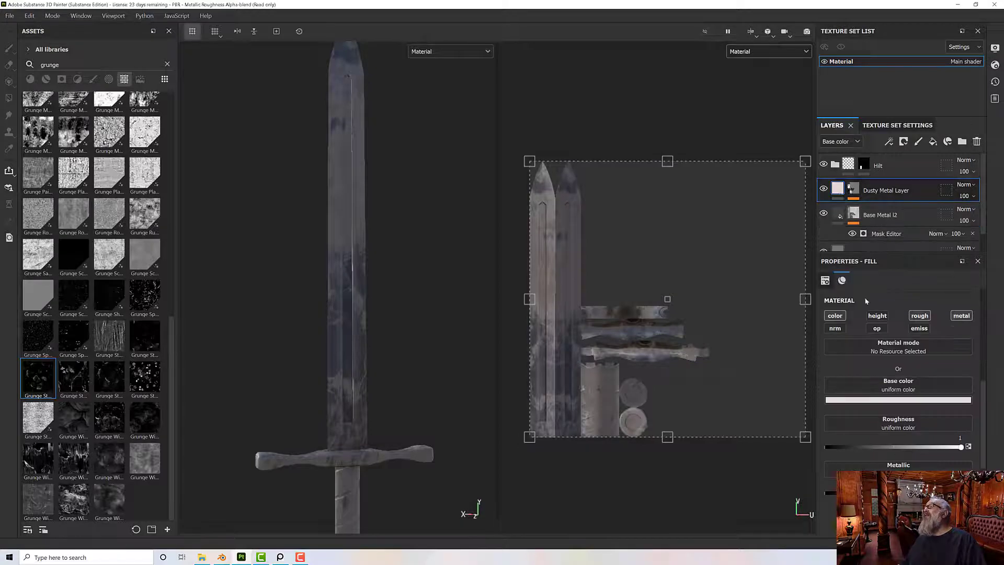
pyautogui.moveTo(960, 447); pyautogui.dragTo(827, 447)
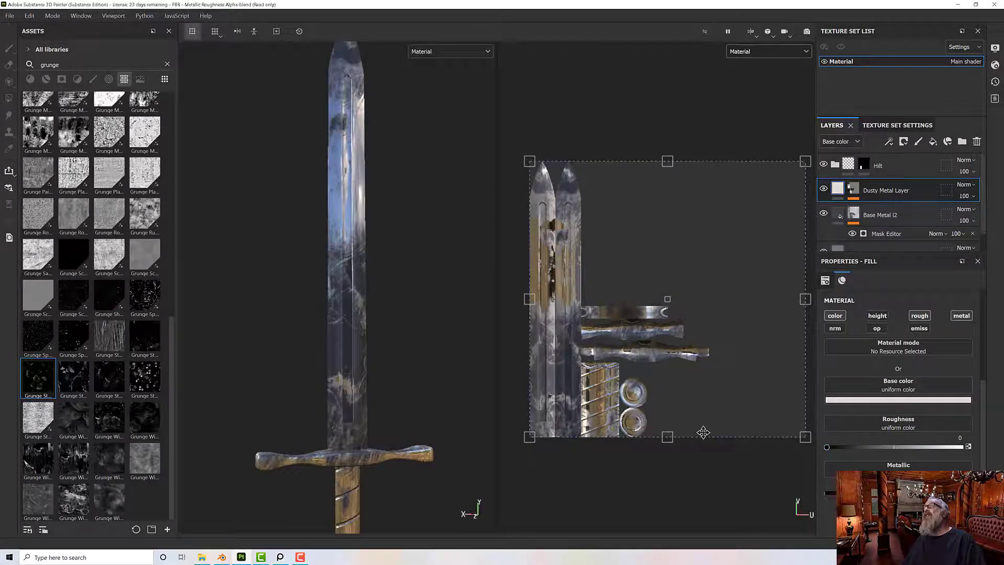
pyautogui.keyDown('alt'); pyautogui.moveTo(386, 345); pyautogui.dragTo(490, 389); pyautogui.keyUp('alt')
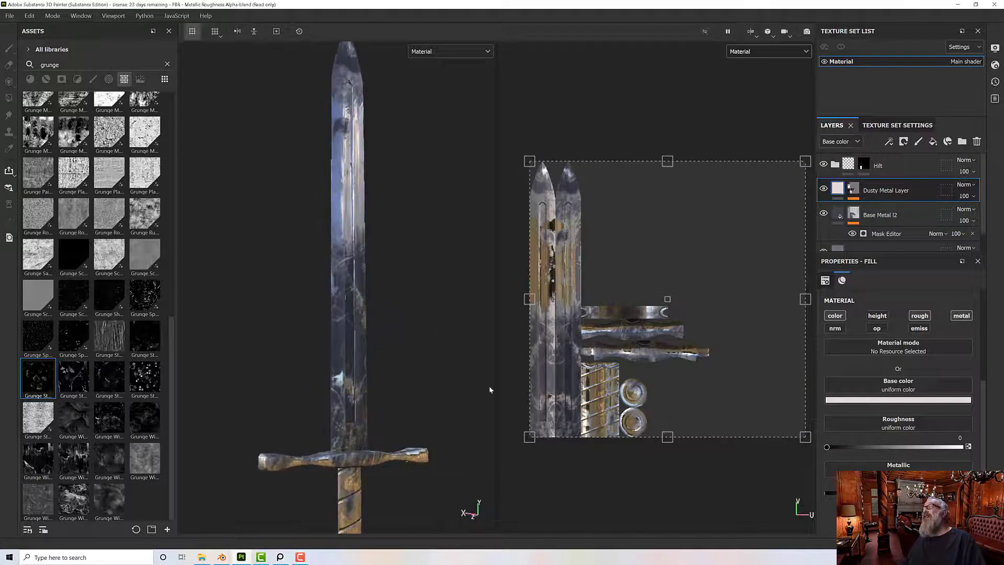
pyautogui.moveTo(827, 448); pyautogui.dragTo(923, 448)
pyautogui.keyDown('alt'); pyautogui.moveTo(419, 347); pyautogui.dragTo(366, 299); pyautogui.keyUp('alt')
pyautogui.scroll(6, 342, 367)
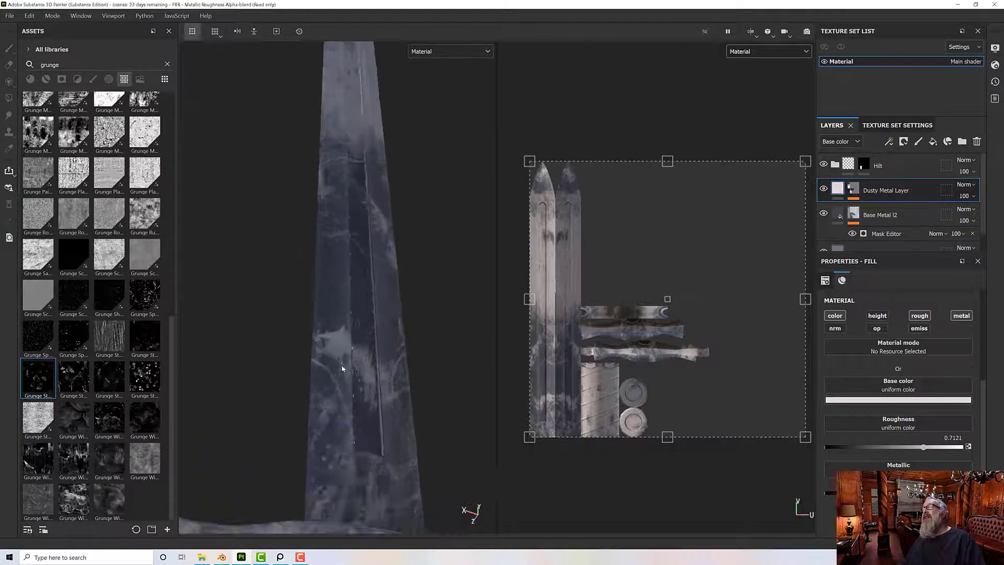
pyautogui.keyDown('alt'); pyautogui.moveTo(348, 367); pyautogui.dragTo(322, 332); pyautogui.keyUp('alt')
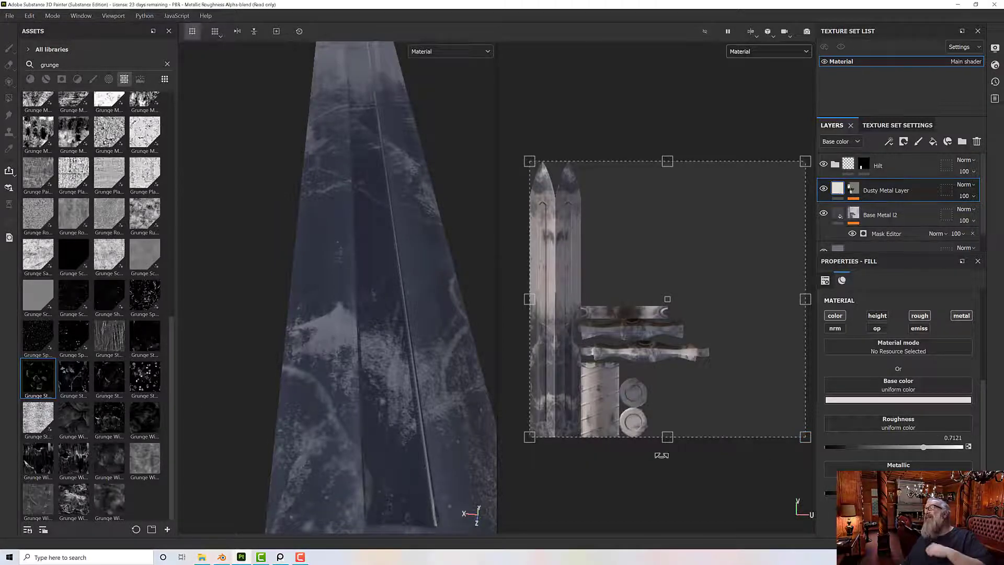
# Bring up the sword reference photo, compare its worn blade with the model, and hide it again.
pyautogui.click(279, 556)
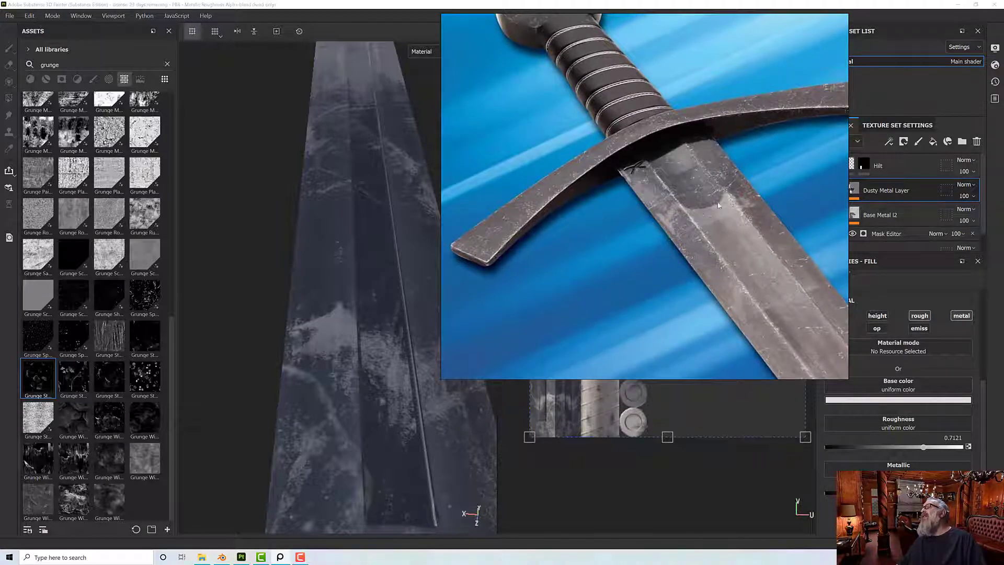
pyautogui.click(242, 556)
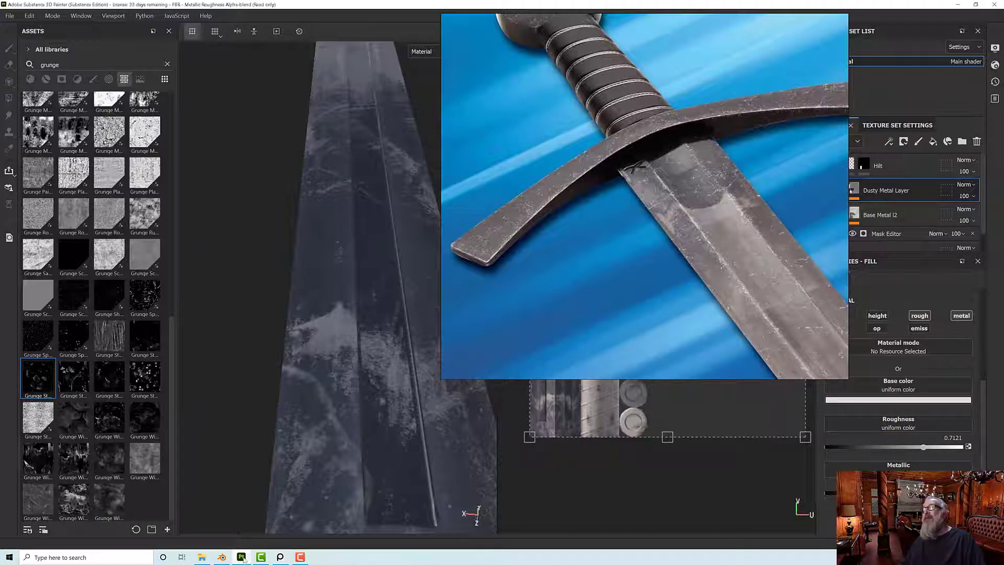
pyautogui.click(281, 557)
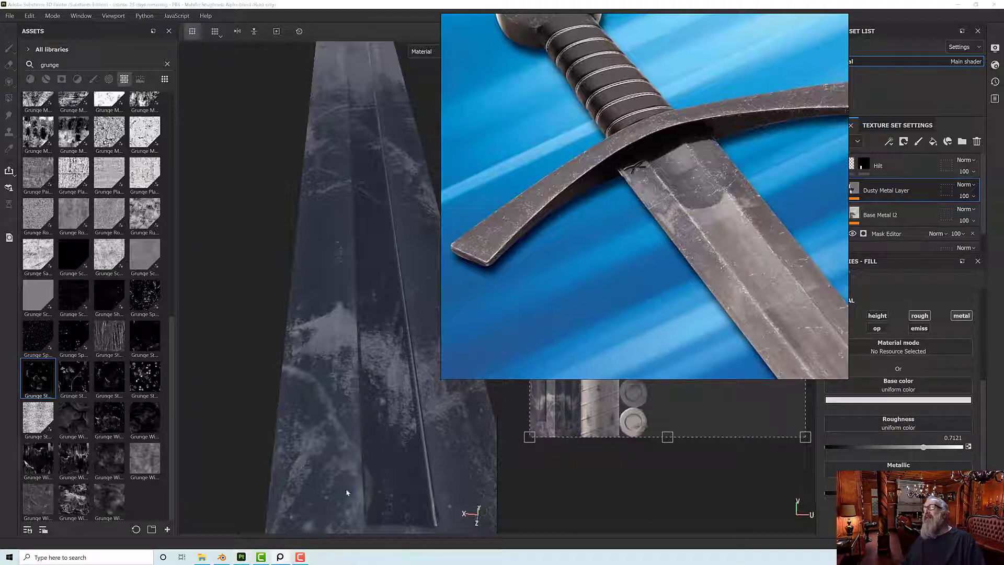
pyautogui.click(282, 558)
# Set the Dusty Metal Layer's base color blending mode to Lighten (Max) after trying Multiply and Divide.
pyautogui.moveTo(352, 456)
pyautogui.keyDown('alt'); pyautogui.mouseDown()
pyautogui.moveTo(390, 410)
pyautogui.moveTo(414, 441)
pyautogui.mouseUp(); pyautogui.keyUp('alt')
pyautogui.scroll(-10, 390, 410)
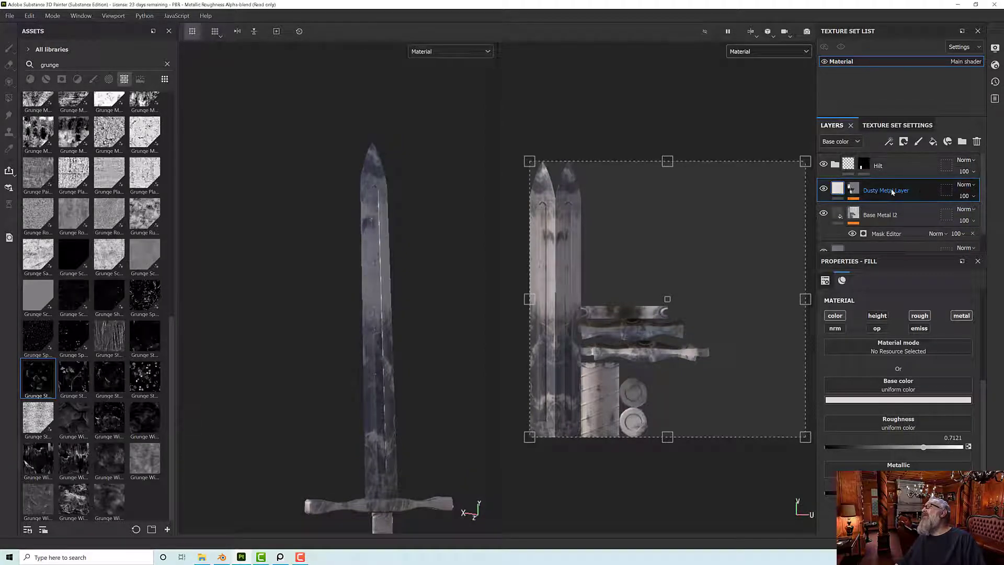
pyautogui.click(965, 186)
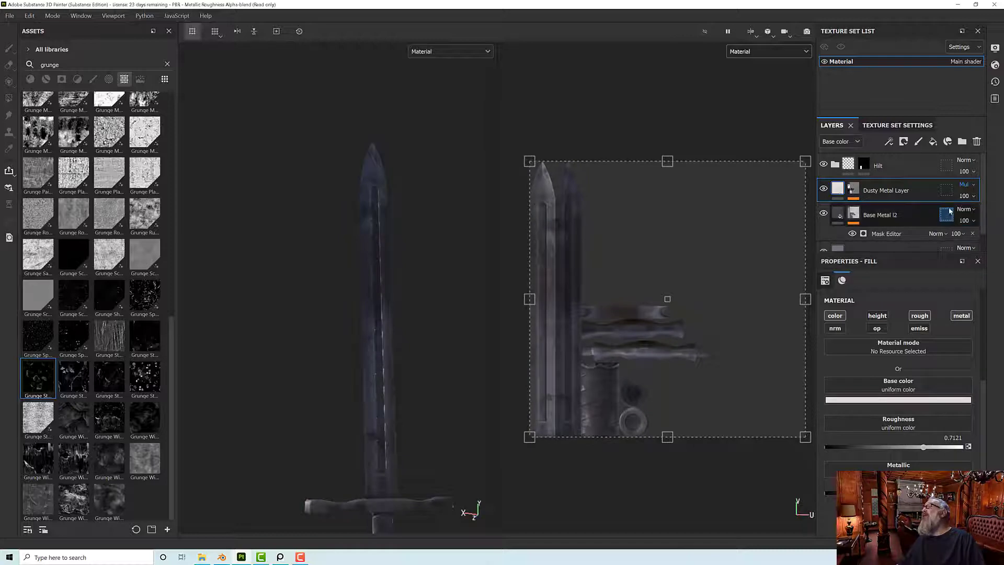
pyautogui.click(963, 184)
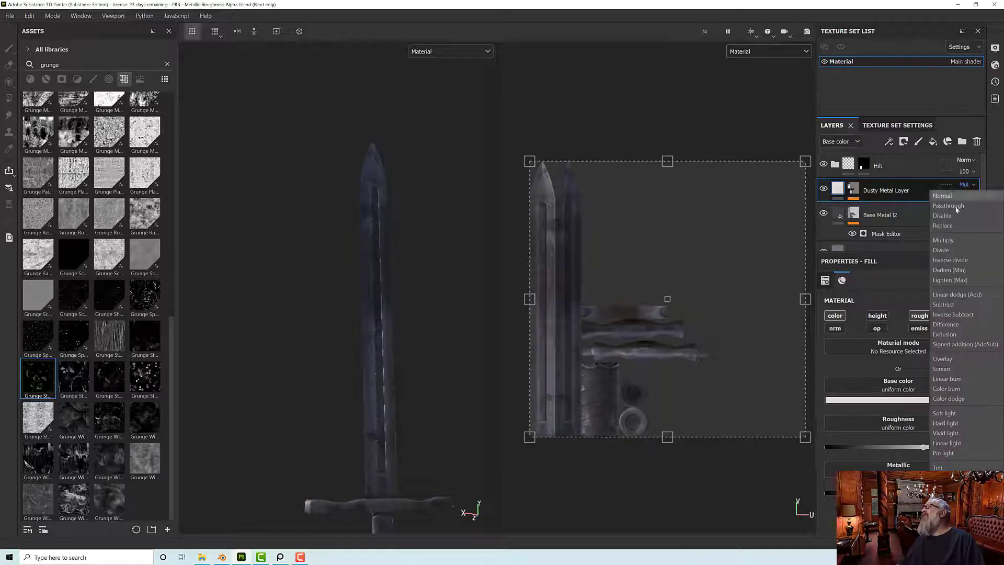
pyautogui.click(945, 249)
pyautogui.click(963, 184)
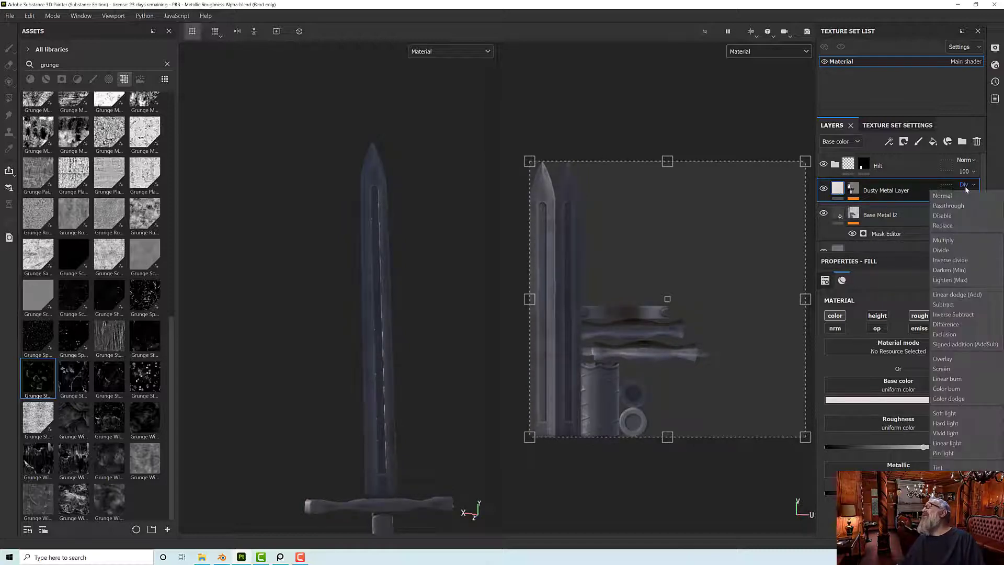
pyautogui.click(947, 280)
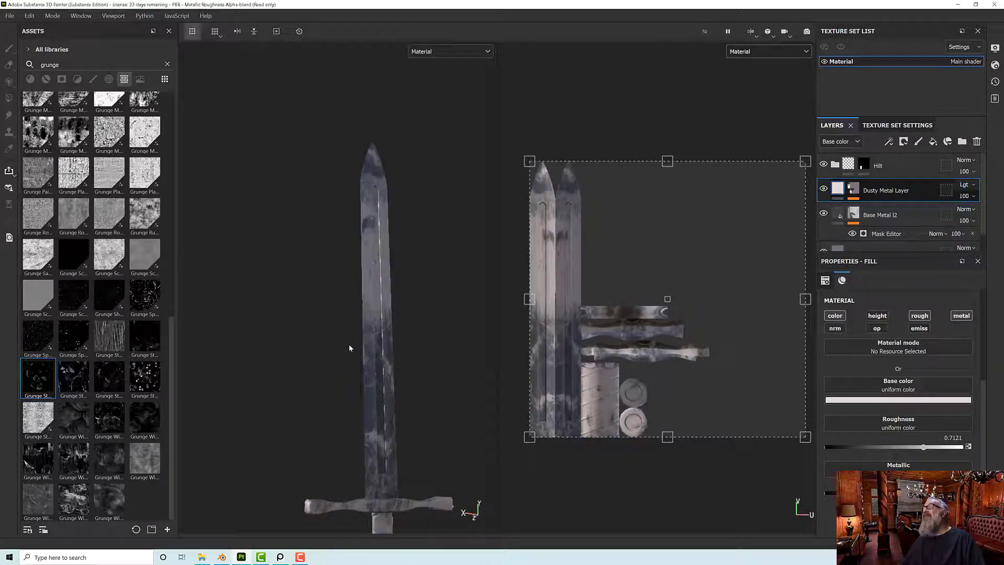
# Lower the Dusty Metal Layer's base color opacity to 39.
pyautogui.scroll(4, 350, 344)
pyautogui.keyDown('alt'); pyautogui.moveTo(350, 339); pyautogui.dragTo(393, 294); pyautogui.keyUp('alt')
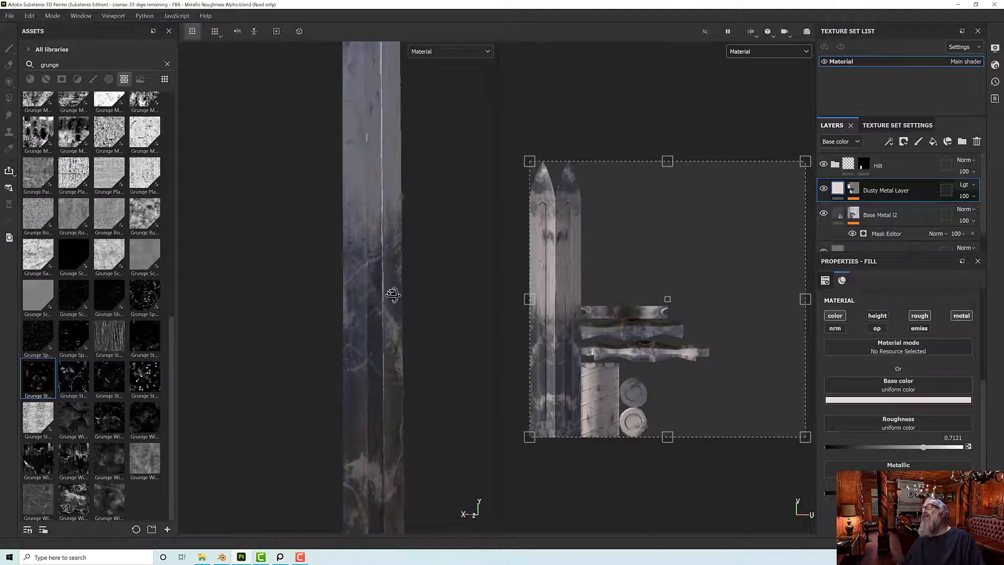
pyautogui.scroll(-5, 393, 294)
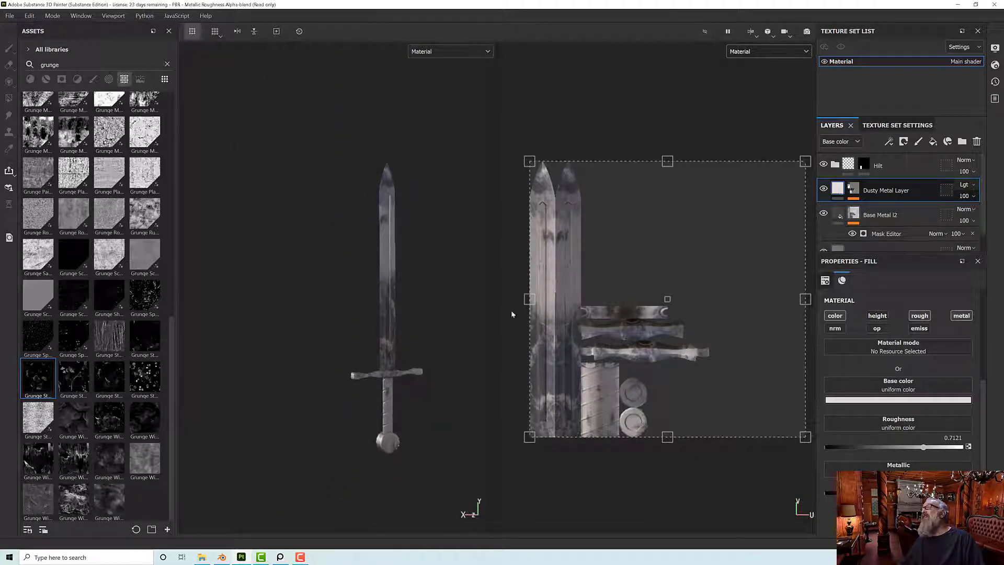
pyautogui.click(962, 196)
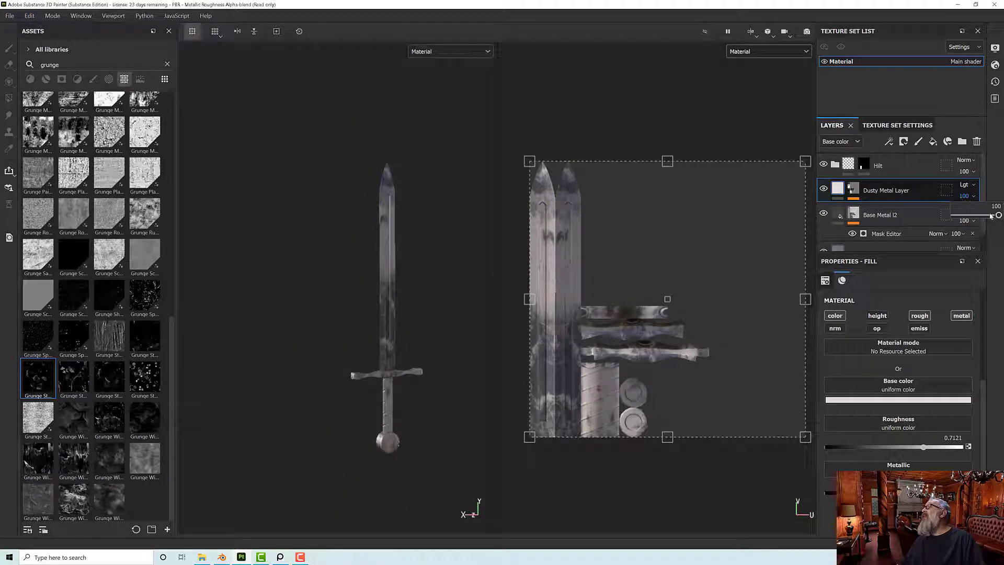
pyautogui.moveTo(999, 215); pyautogui.dragTo(973, 221)
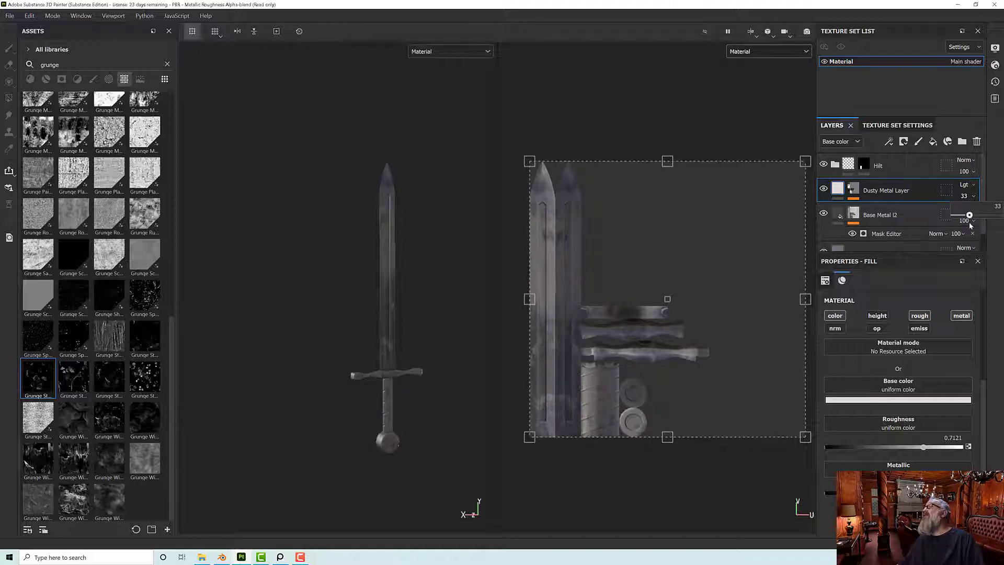
pyautogui.moveTo(972, 223); pyautogui.dragTo(974, 224)
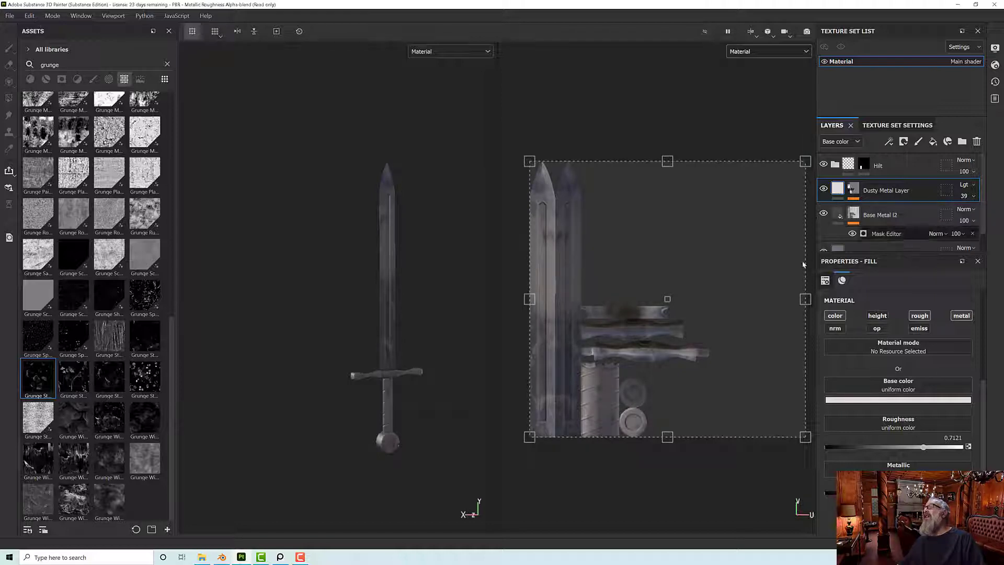
# Check the softened dust on the blade, and render the whole sword in Iray with Clear color enabled for the background.
pyautogui.scroll(5, 389, 288)
pyautogui.keyDown('alt'); pyautogui.moveTo(390, 289); pyautogui.dragTo(408, 210); pyautogui.keyUp('alt')
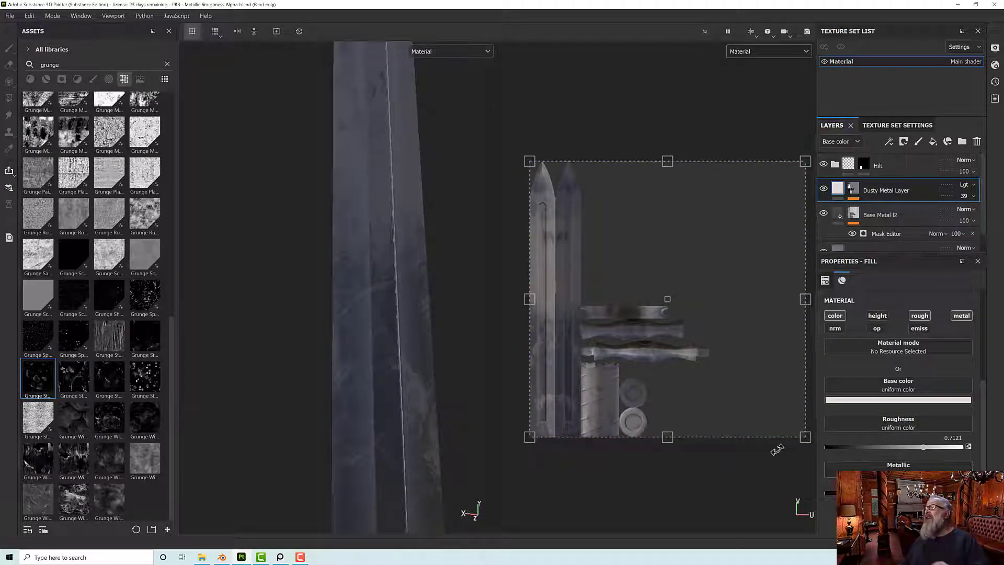
pyautogui.keyDown('alt'); pyautogui.moveTo(426, 368); pyautogui.dragTo(400, 362); pyautogui.keyUp('alt')
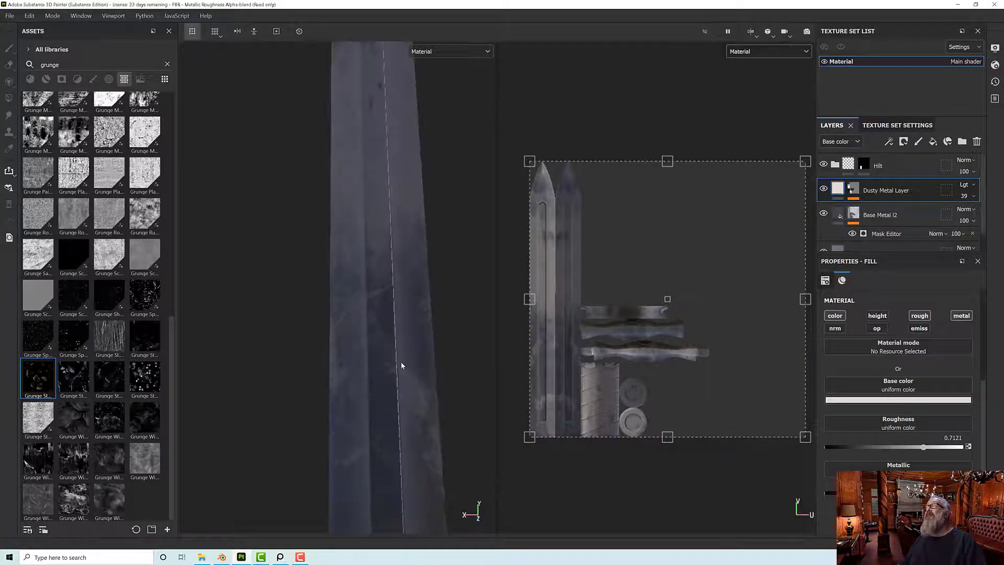
pyautogui.scroll(-5, 401, 364)
pyautogui.keyDown('alt'); pyautogui.moveTo(370, 380); pyautogui.dragTo(333, 321, button='middle'); pyautogui.keyUp('alt')
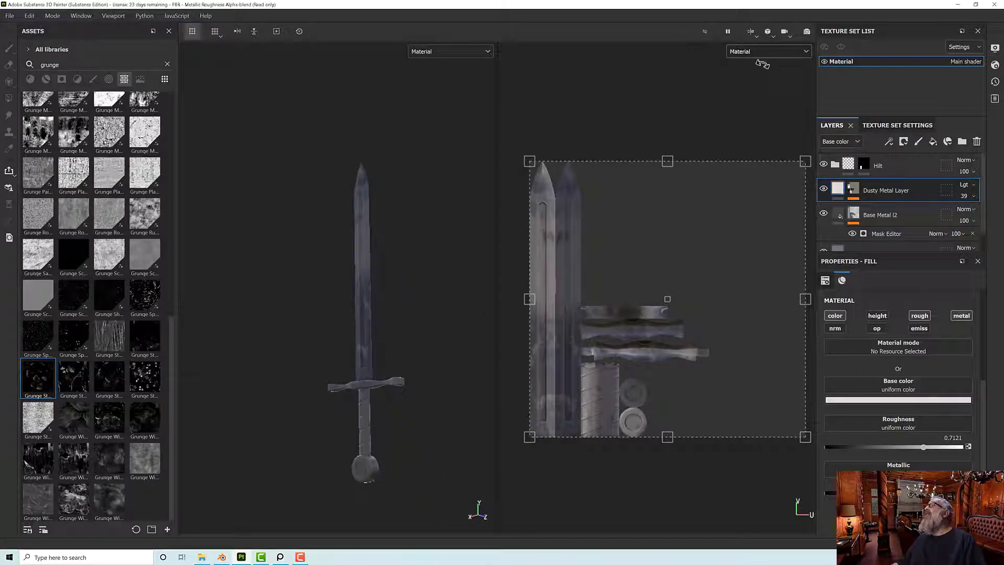
pyautogui.click(807, 32)
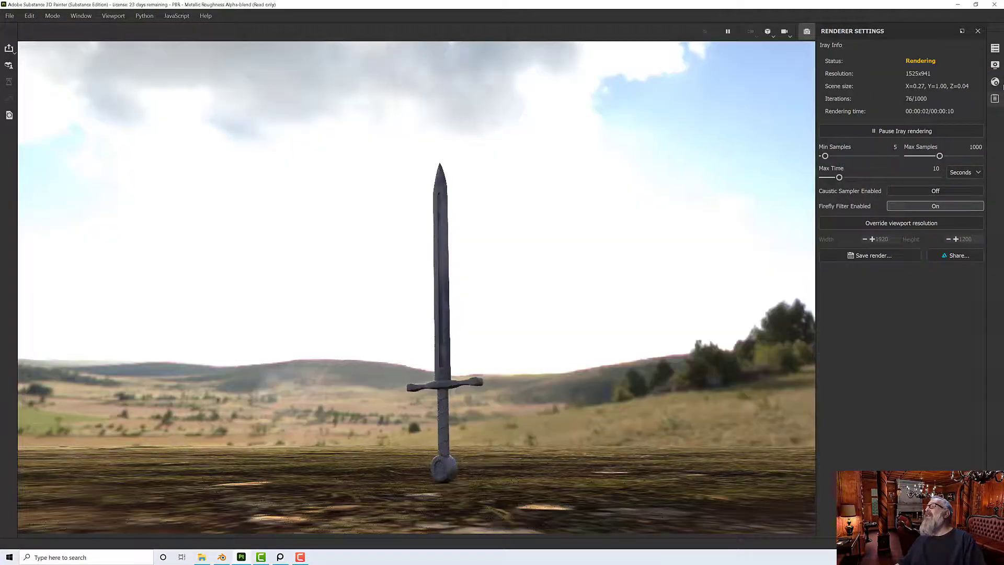
pyautogui.click(995, 65)
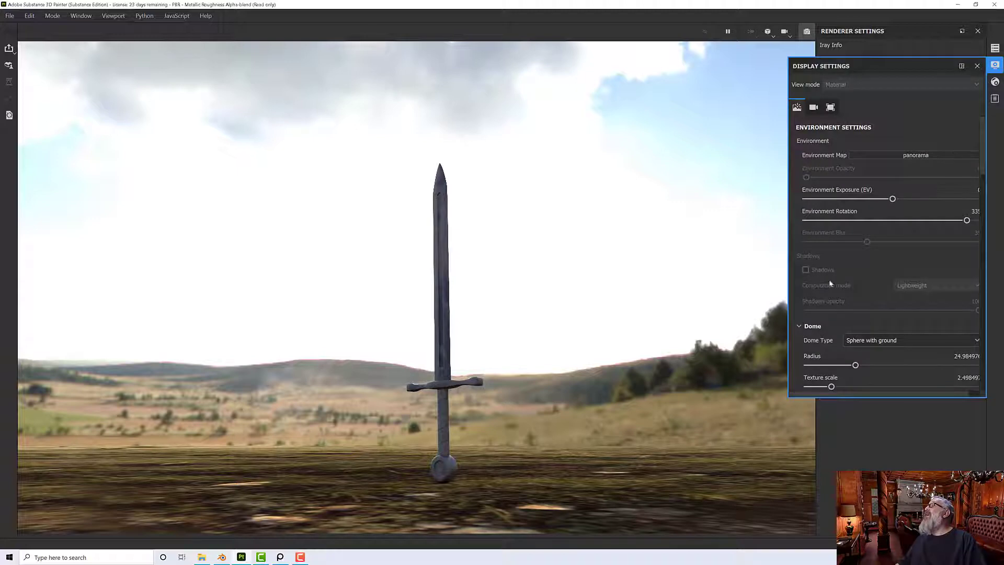
pyautogui.scroll(-2, 830, 283)
pyautogui.click(807, 316)
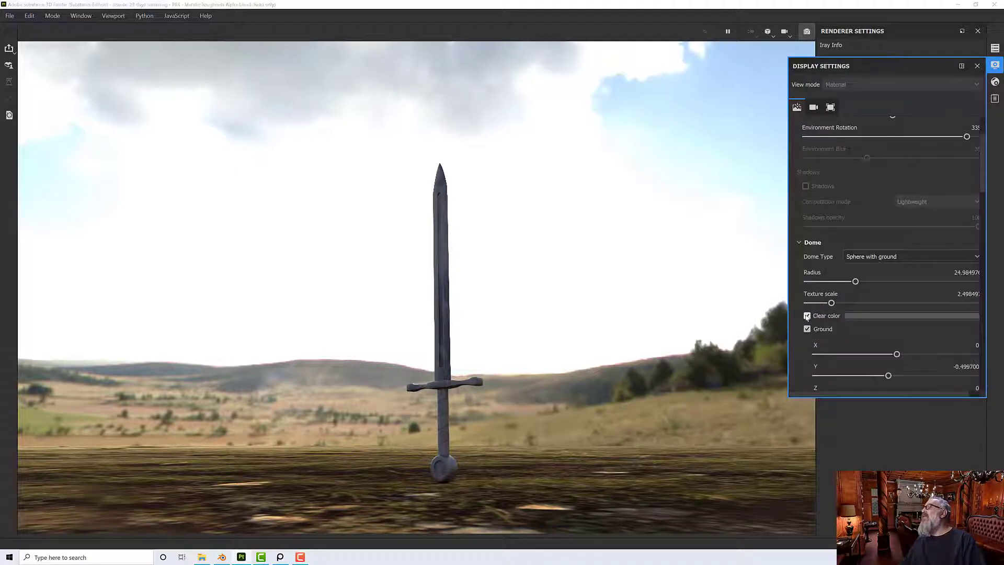
# Examine the Iray render of the blade and crossguard from different angles and compare it with the reference photo.
pyautogui.keyDown('alt'); pyautogui.moveTo(459, 400); pyautogui.dragTo(504, 344, button='right'); pyautogui.keyUp('alt')
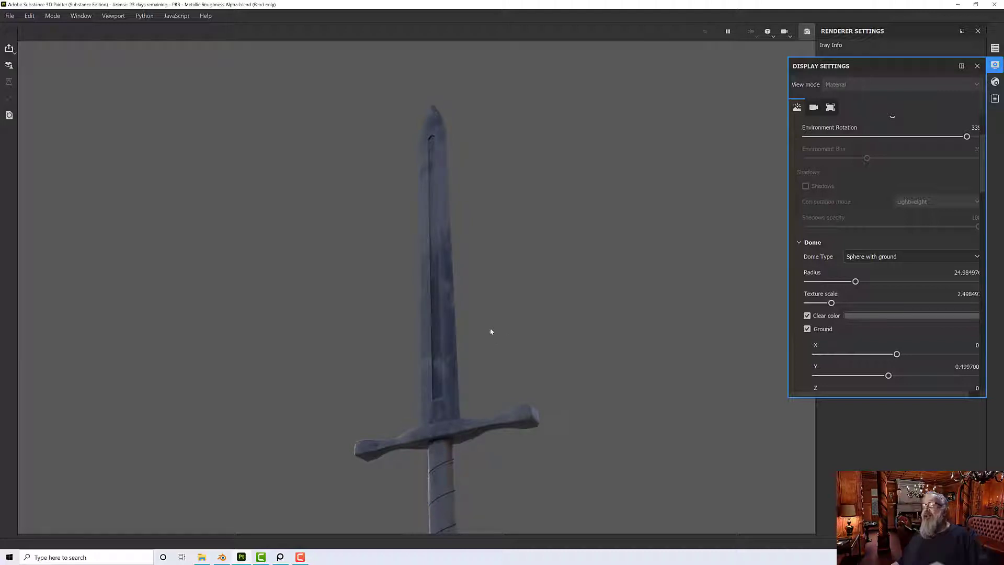
pyautogui.keyDown('alt'); pyautogui.moveTo(486, 307); pyautogui.dragTo(491, 327); pyautogui.keyUp('alt')
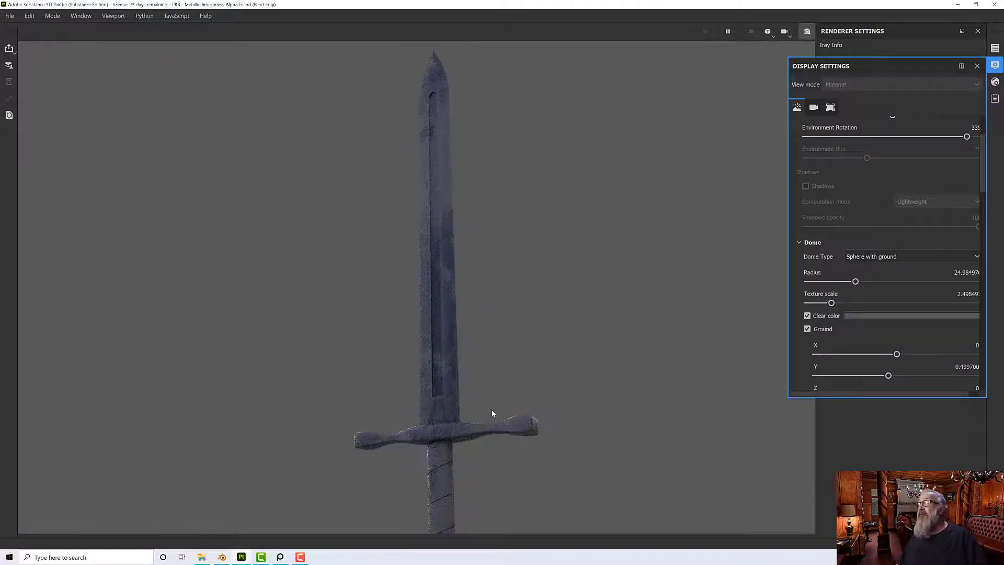
pyautogui.keyDown('alt'); pyautogui.moveTo(496, 366); pyautogui.dragTo(465, 376); pyautogui.keyUp('alt')
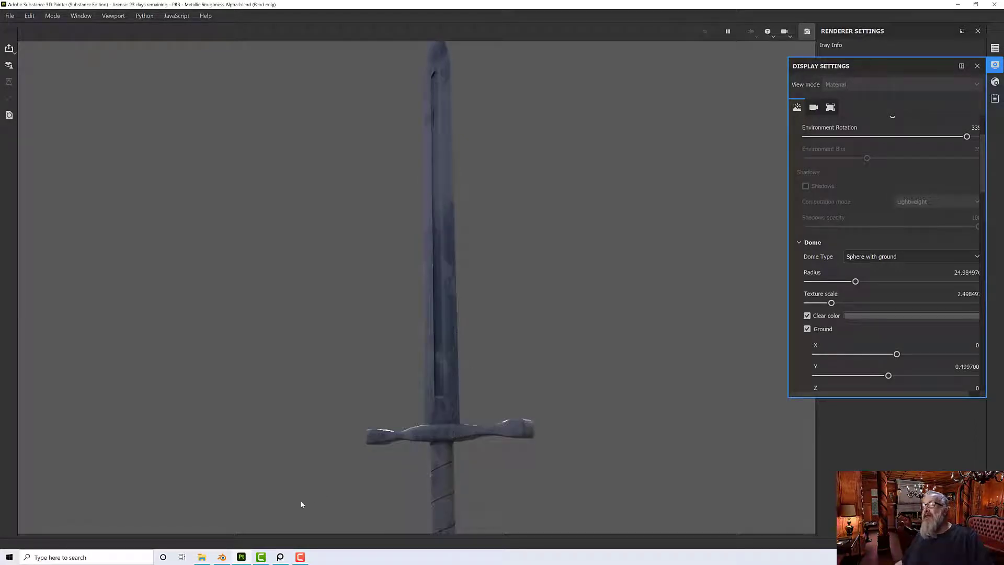
pyautogui.hotkey('alt', 'Tab')
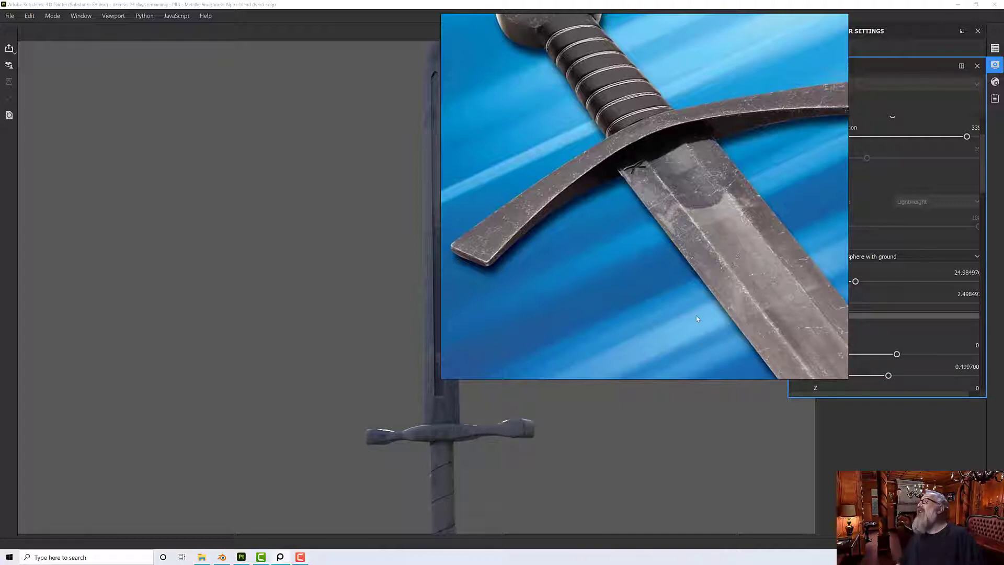
pyautogui.click(279, 557)
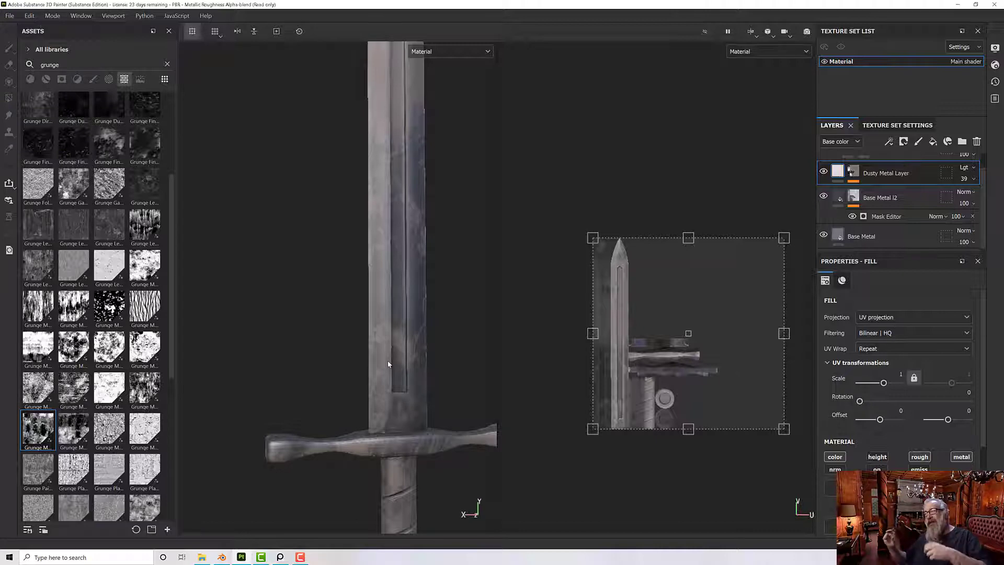
# Add a new fill layer directly above Base Metal l2 and inspect its effect on the blade.
pyautogui.click(887, 198)
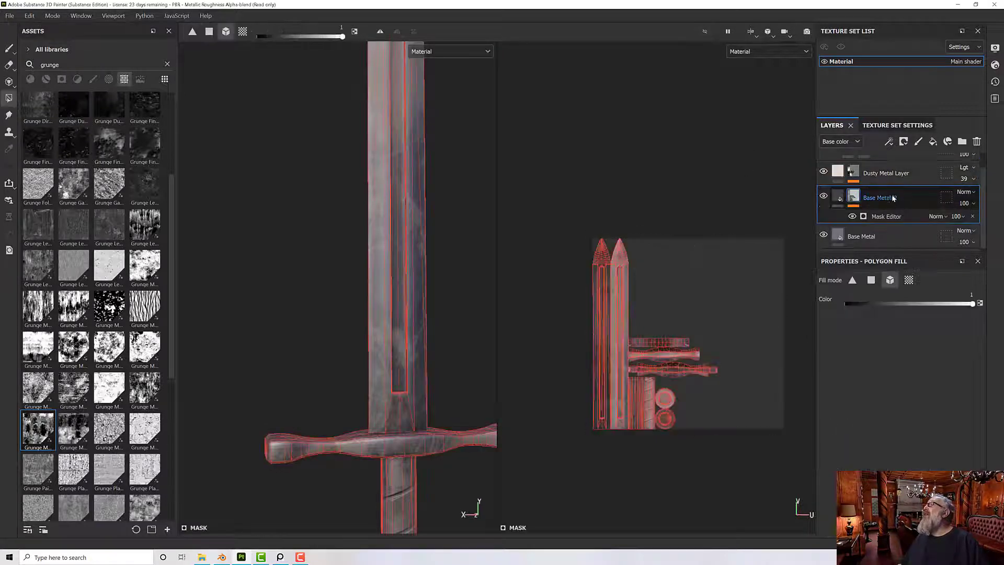
pyautogui.click(933, 141)
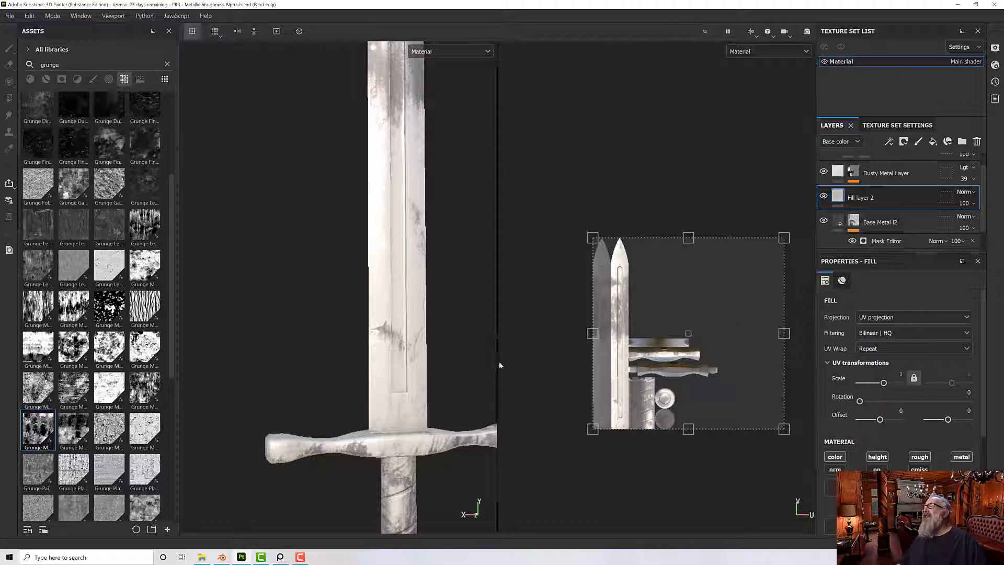
pyautogui.scroll(-5, 392, 354)
pyautogui.moveTo(392, 351)
pyautogui.keyDown('alt'); pyautogui.mouseDown()
pyautogui.moveTo(372, 318)
pyautogui.moveTo(361, 333)
pyautogui.moveTo(512, 358)
pyautogui.moveTo(384, 352)
pyautogui.mouseUp(); pyautogui.keyUp('alt')
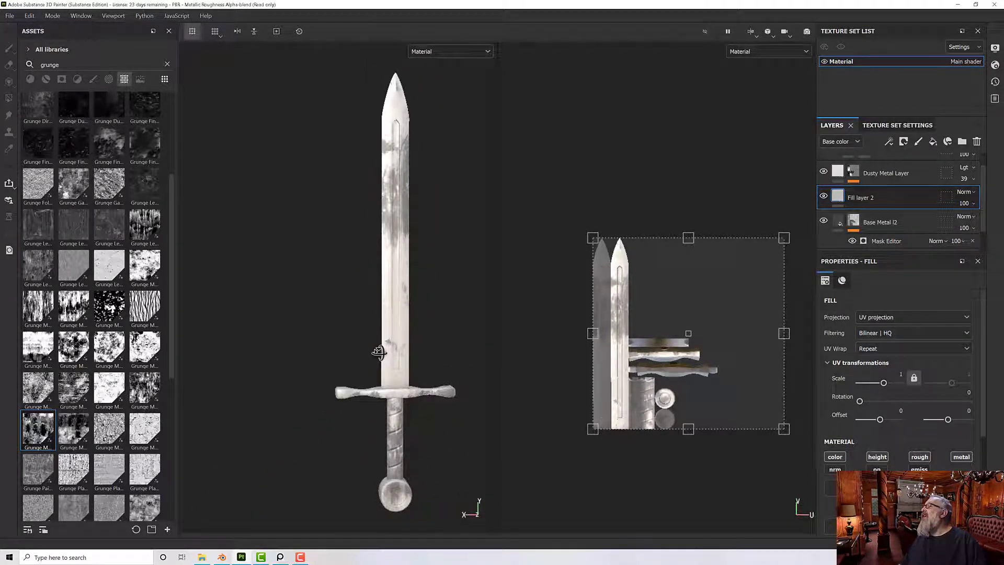
pyautogui.scroll(5, 384, 352)
pyautogui.keyDown('alt'); pyautogui.moveTo(387, 295); pyautogui.dragTo(428, 291); pyautogui.keyUp('alt')
pyautogui.scroll(4, 426, 368)
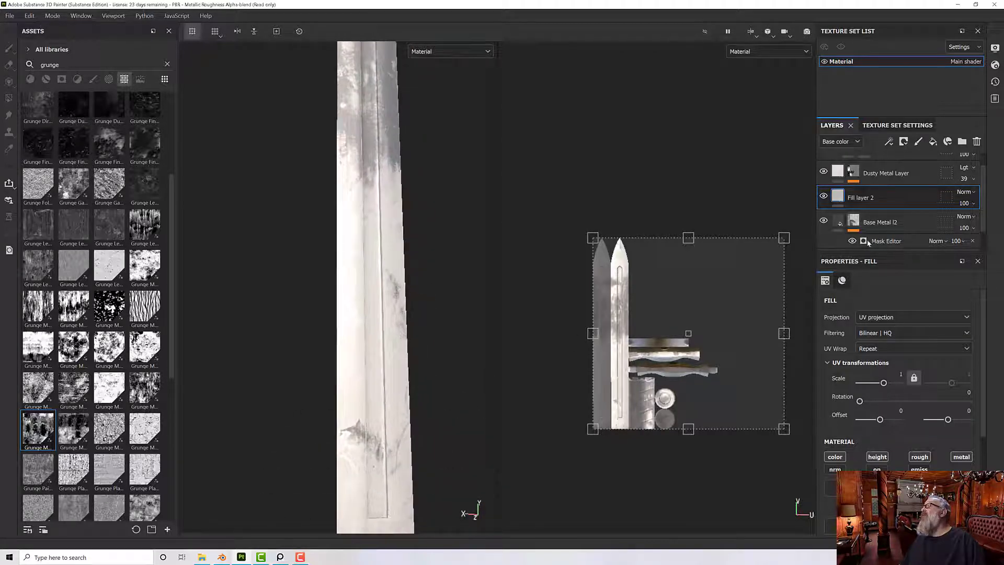
# Add a black mask to Fill layer 2 and apply a Metal Edge Wear generator to it.
pyautogui.scroll(-3, 441, 293)
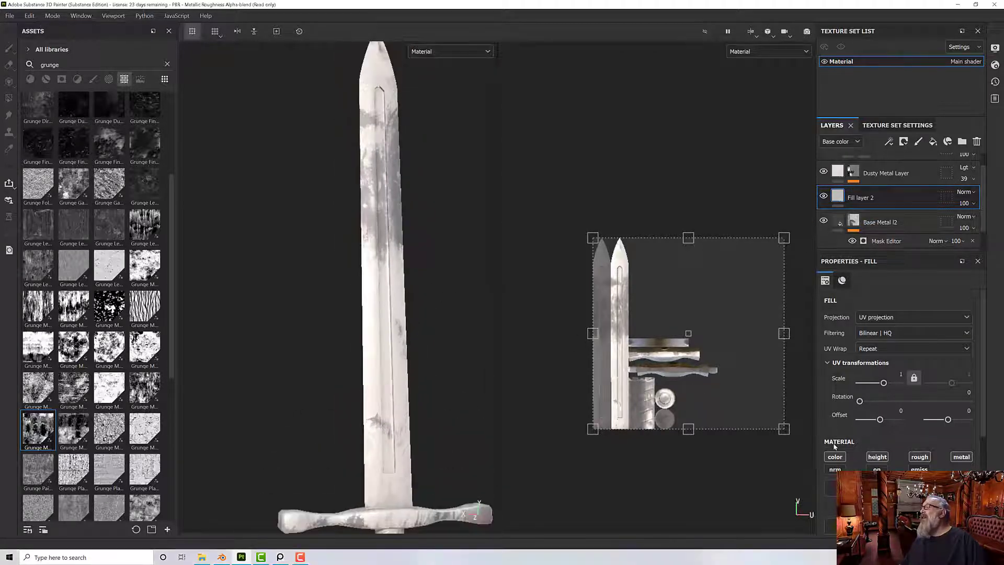
pyautogui.keyDown('alt'); pyautogui.moveTo(470, 355); pyautogui.dragTo(453, 379); pyautogui.keyUp('alt')
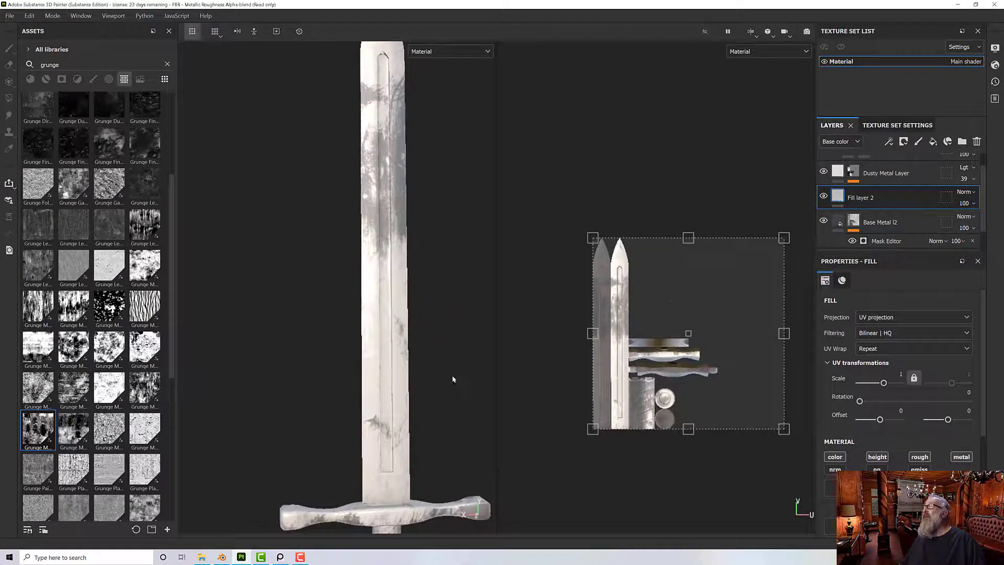
pyautogui.rightClick(848, 198)
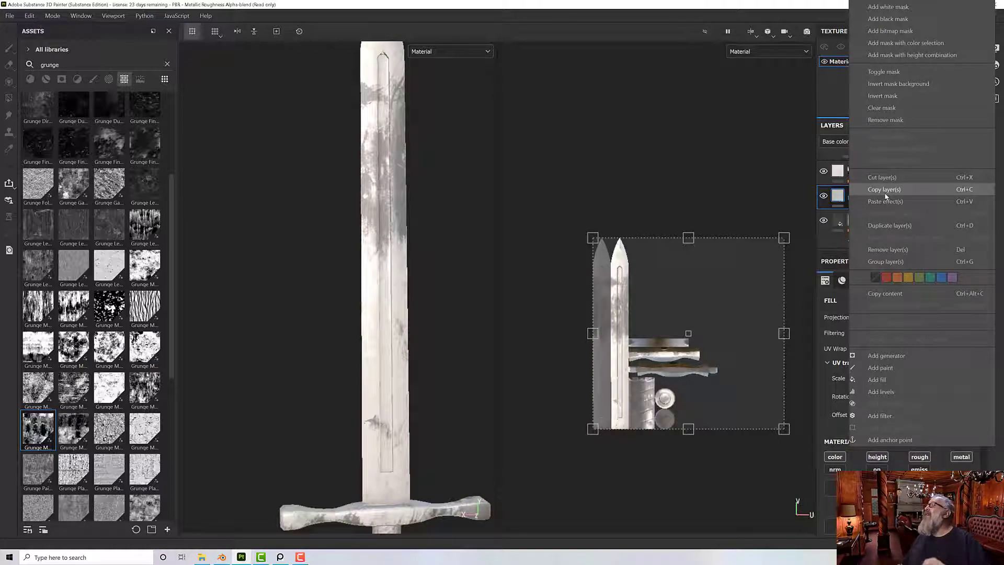
pyautogui.click(887, 19)
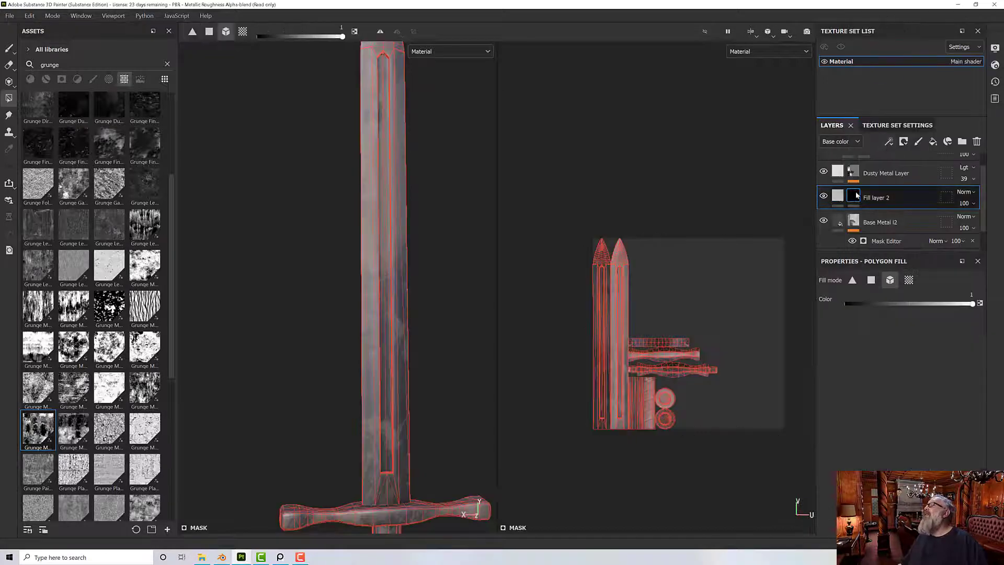
pyautogui.rightClick(849, 197)
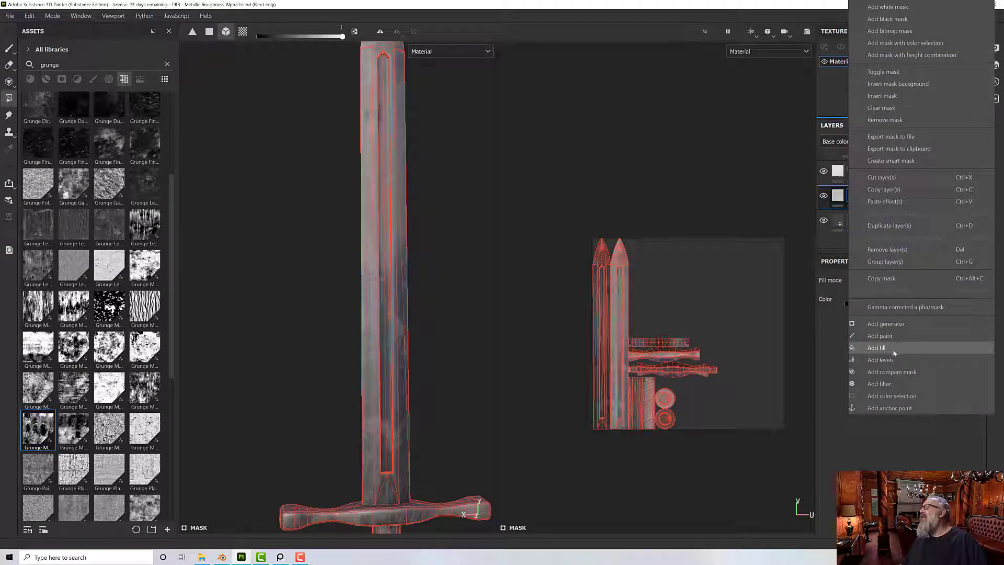
pyautogui.click(888, 326)
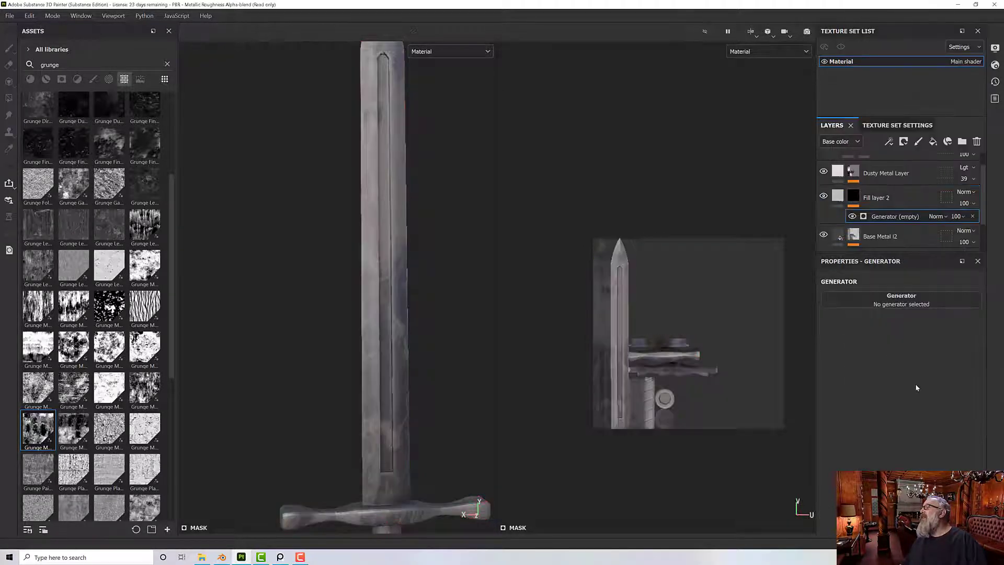
pyautogui.click(887, 304)
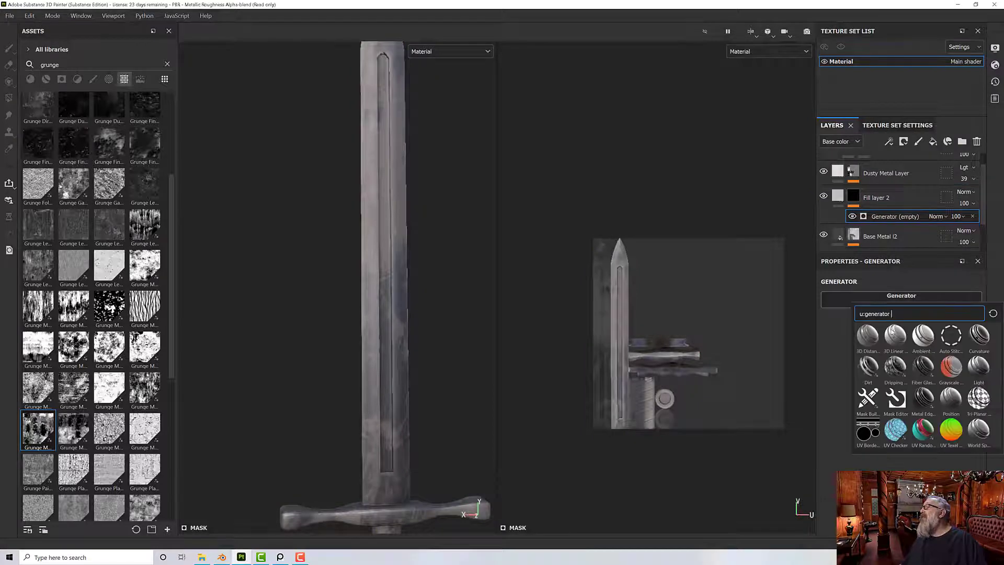
pyautogui.click(924, 398)
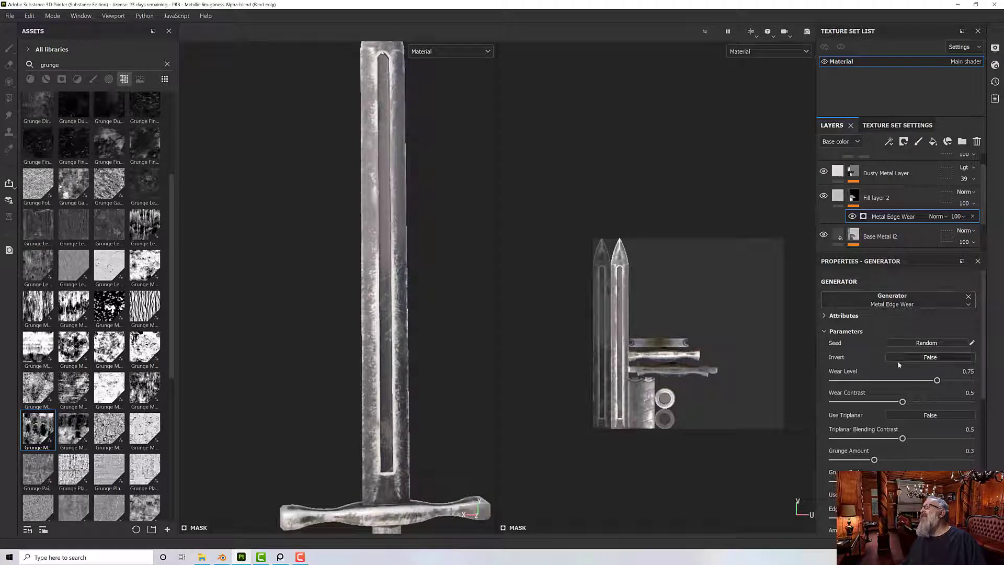
# Set the Metal Edge Wear generator's Wear Level to 0.58 and Wear Contrast to 0, judging the result at the blade's base.
pyautogui.moveTo(425, 396)
pyautogui.keyDown('alt'); pyautogui.mouseDown()
pyautogui.moveTo(432, 377)
pyautogui.moveTo(425, 399)
pyautogui.mouseUp(); pyautogui.keyUp('alt')
pyautogui.scroll(4, 387, 372)
pyautogui.keyDown('alt'); pyautogui.moveTo(387, 372); pyautogui.dragTo(392, 305); pyautogui.keyUp('alt')
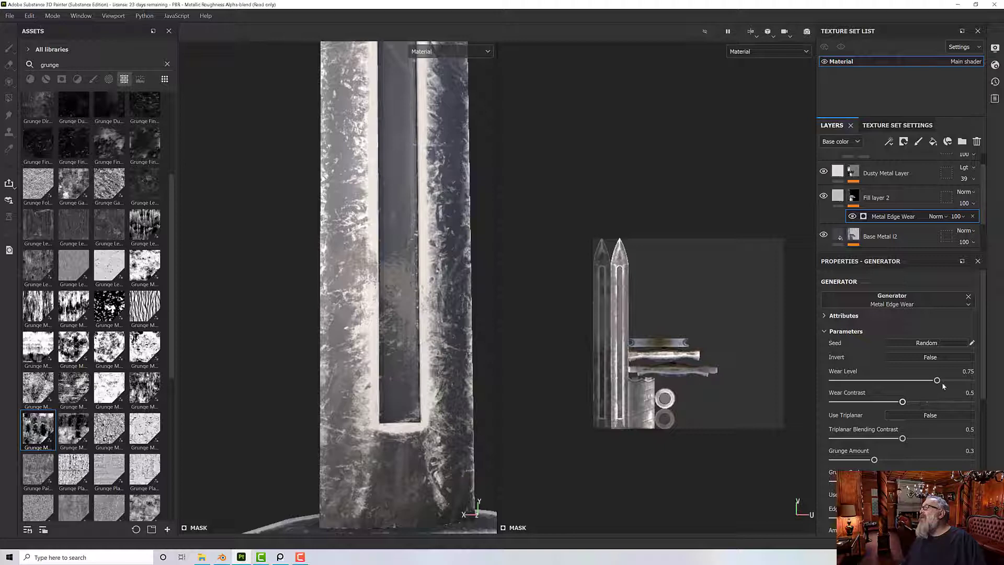
pyautogui.moveTo(934, 381); pyautogui.dragTo(912, 384)
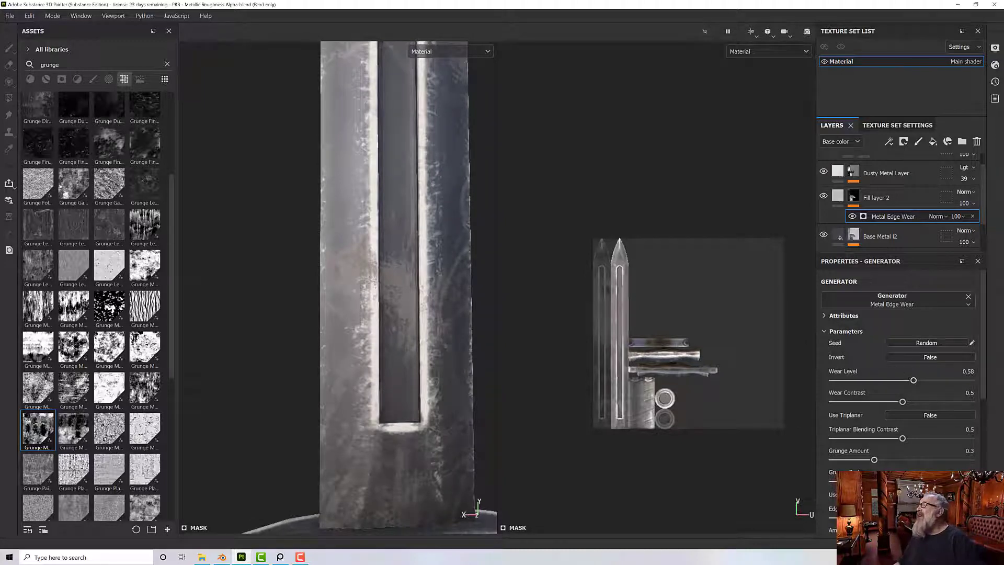
pyautogui.moveTo(902, 402); pyautogui.dragTo(817, 401)
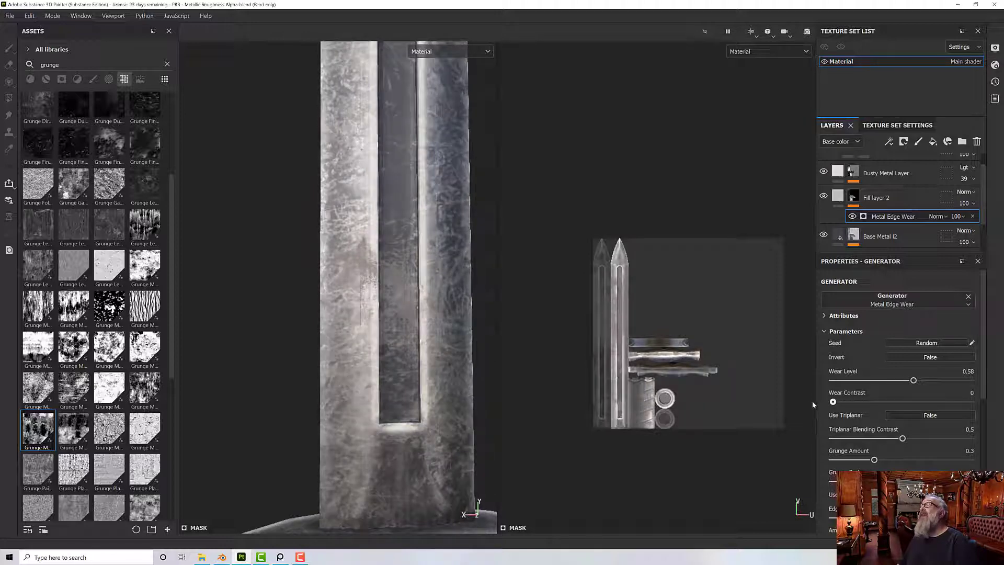
# Check the edge wear on the whole sword and set the generator's Wear Contrast to 0.2.
pyautogui.scroll(-6, 479, 391)
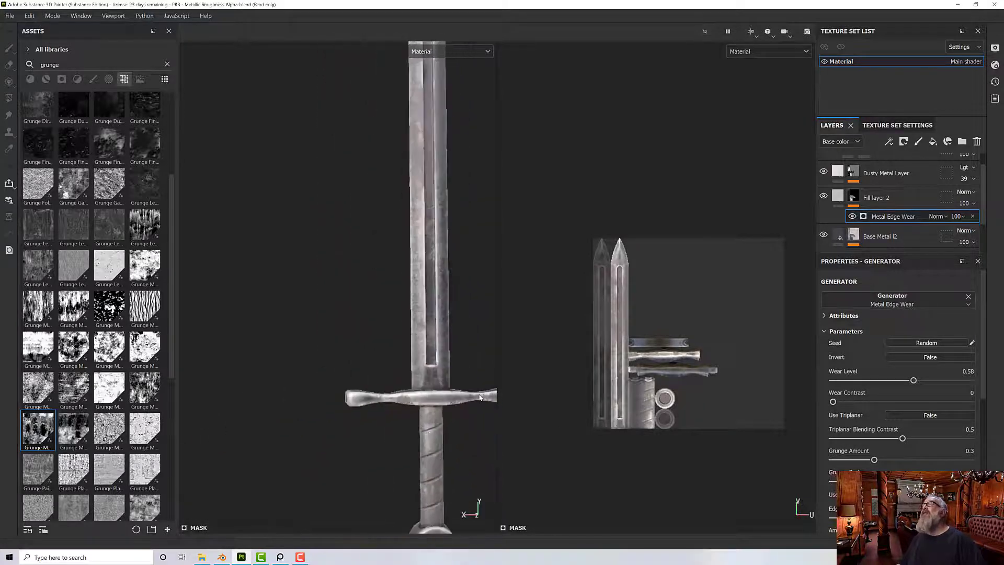
pyautogui.scroll(5, 455, 386)
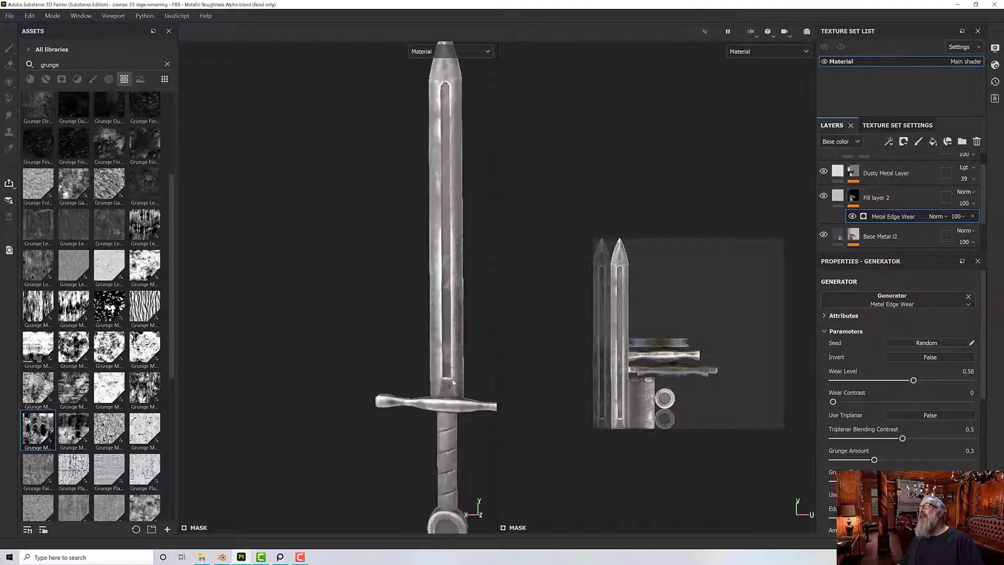
pyautogui.scroll(4, 454, 386)
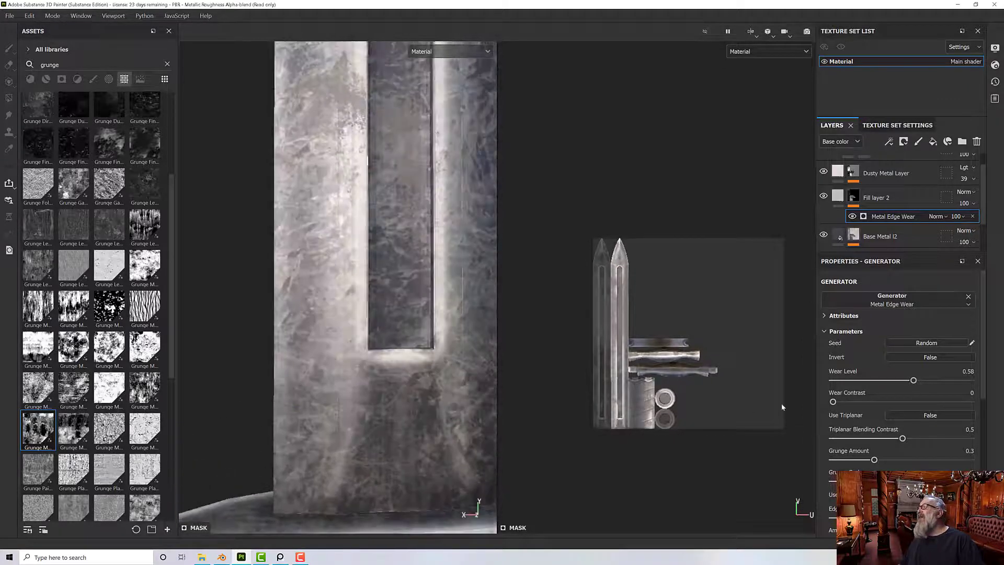
pyautogui.moveTo(845, 403); pyautogui.dragTo(857, 406)
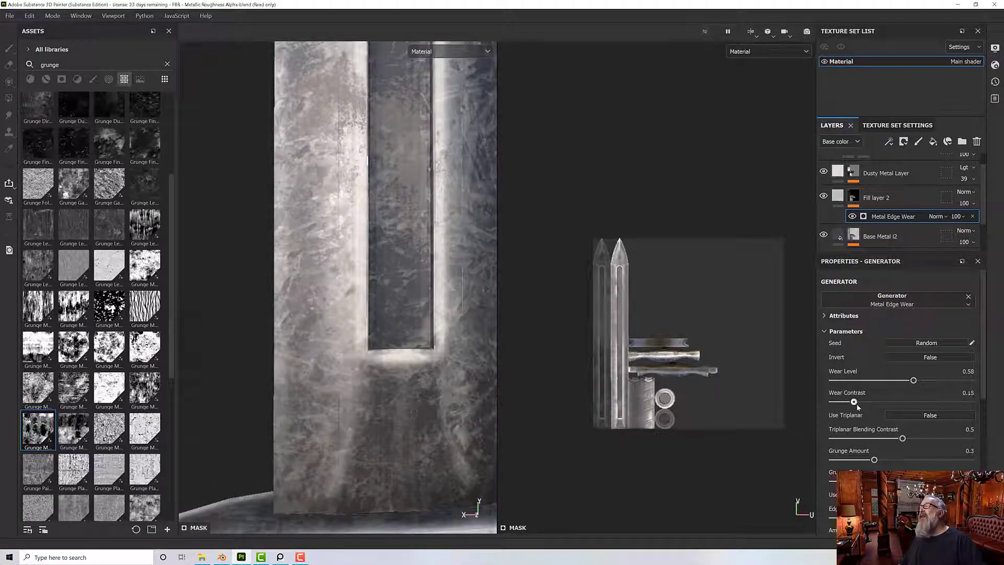
# Show only the mask in the viewports and inspect the edge wear around the blade groove's lower end.
pyautogui.click(456, 50)
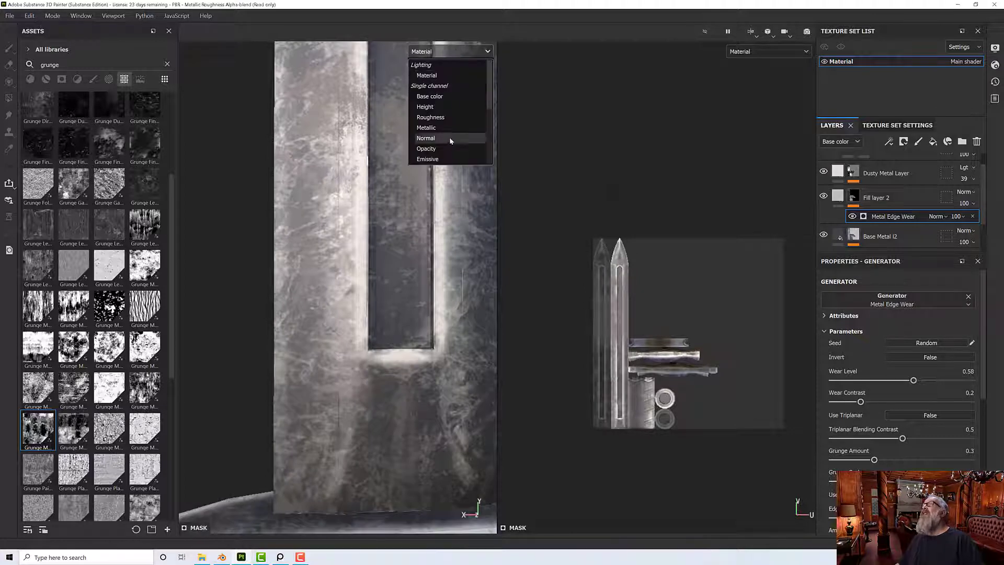
pyautogui.click(440, 139)
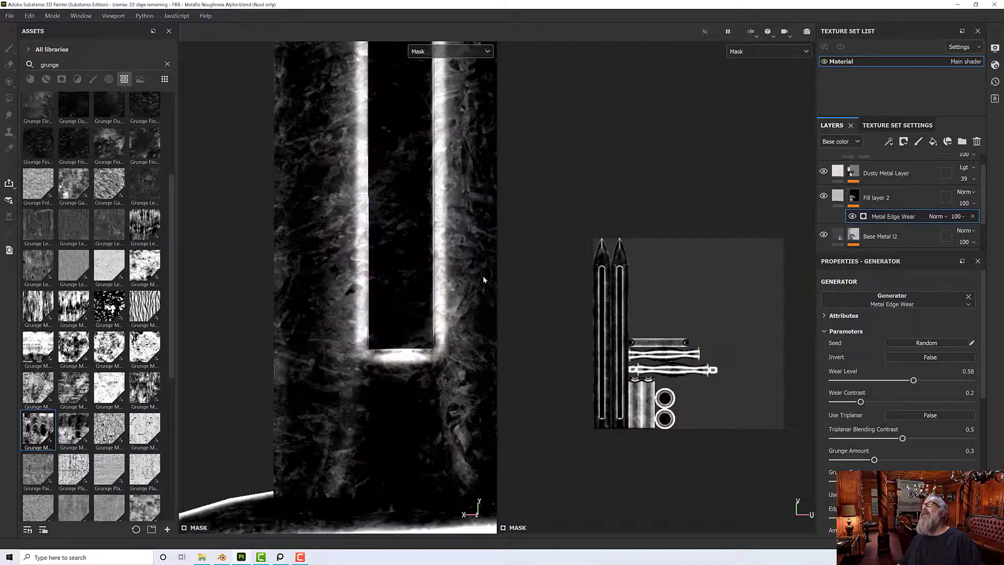
pyautogui.scroll(-4, 462, 295)
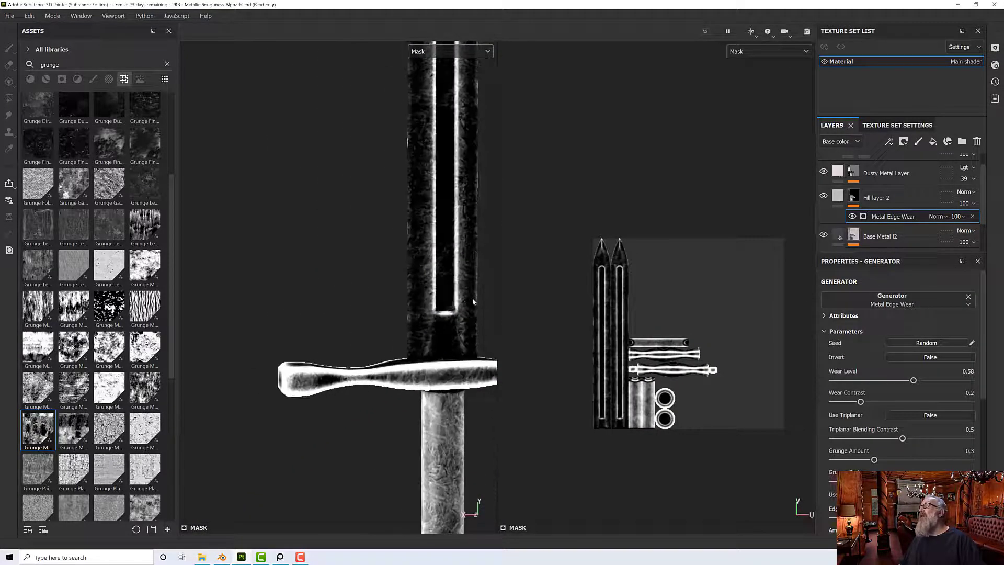
pyautogui.scroll(3, 472, 298)
pyautogui.scroll(2, 473, 301)
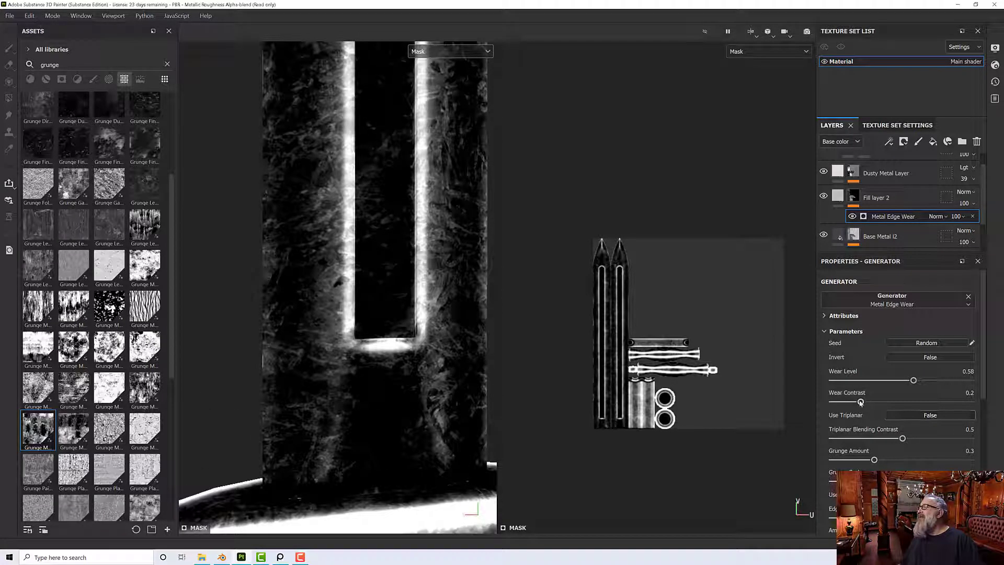
# Test the generator's Wear Contrast at 1, set it to 0.03, and check the mask on the whole sword.
pyautogui.moveTo(860, 401); pyautogui.dragTo(971, 402)
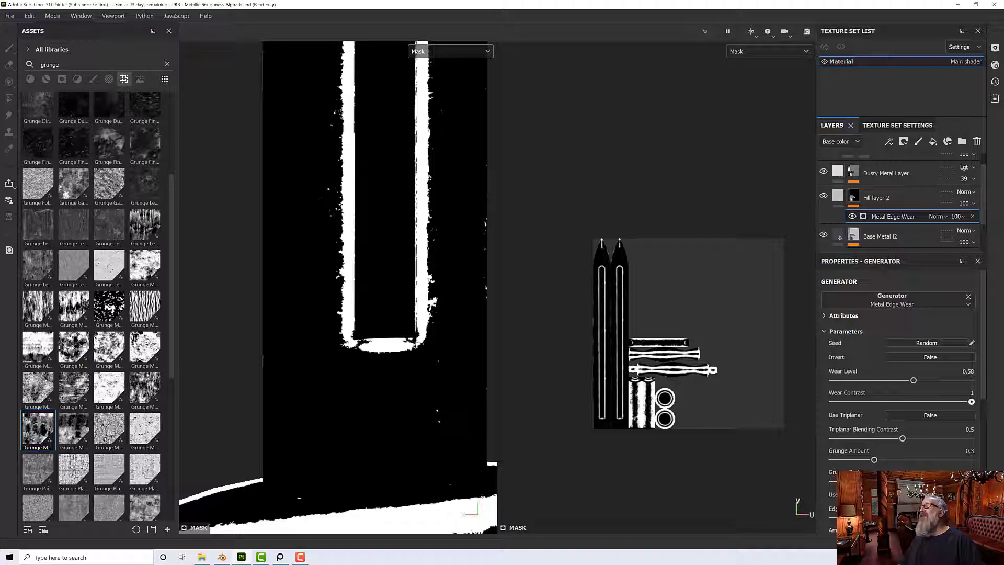
pyautogui.moveTo(972, 401); pyautogui.dragTo(839, 404)
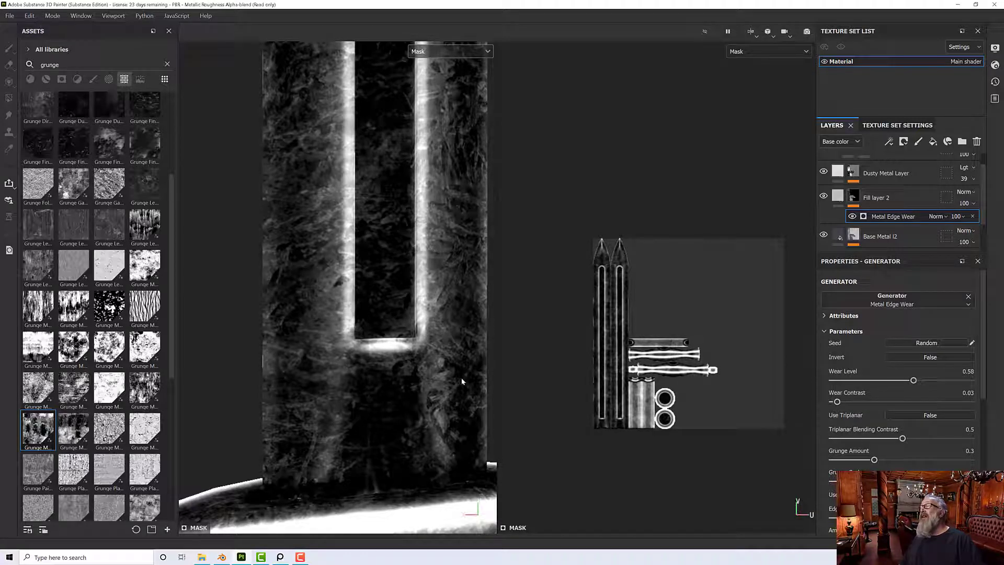
pyautogui.scroll(-5, 407, 382)
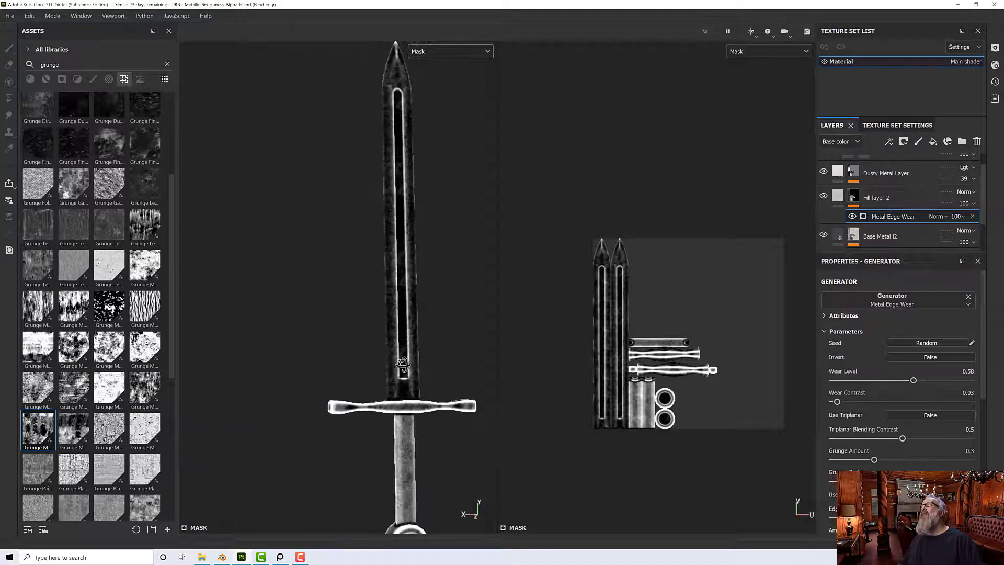
pyautogui.scroll(5, 398, 386)
pyautogui.scroll(2, 402, 387)
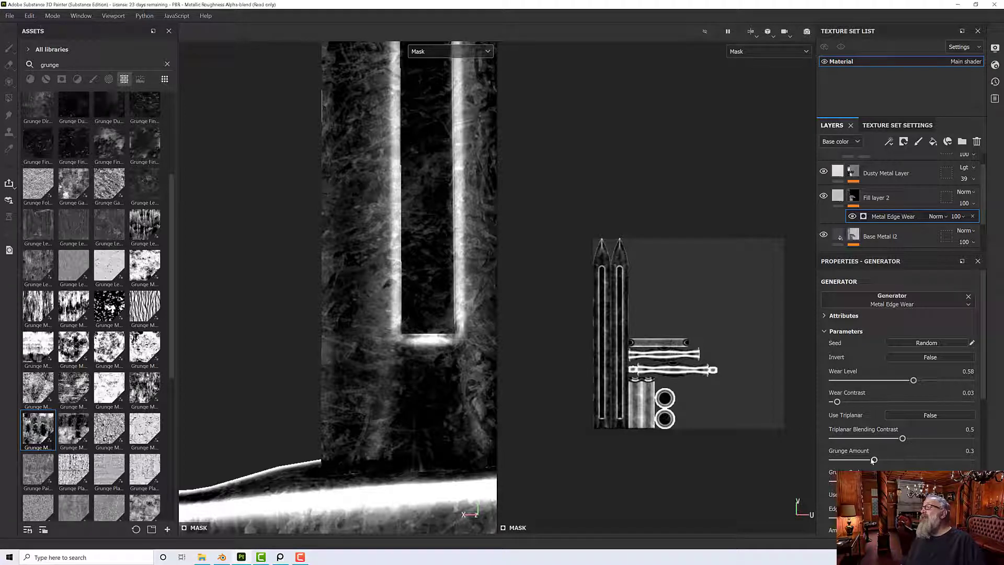
# Test other Grunge Amount values on the generator and examine the edge wear mask along the blade from several angles.
pyautogui.moveTo(852, 461); pyautogui.dragTo(881, 459)
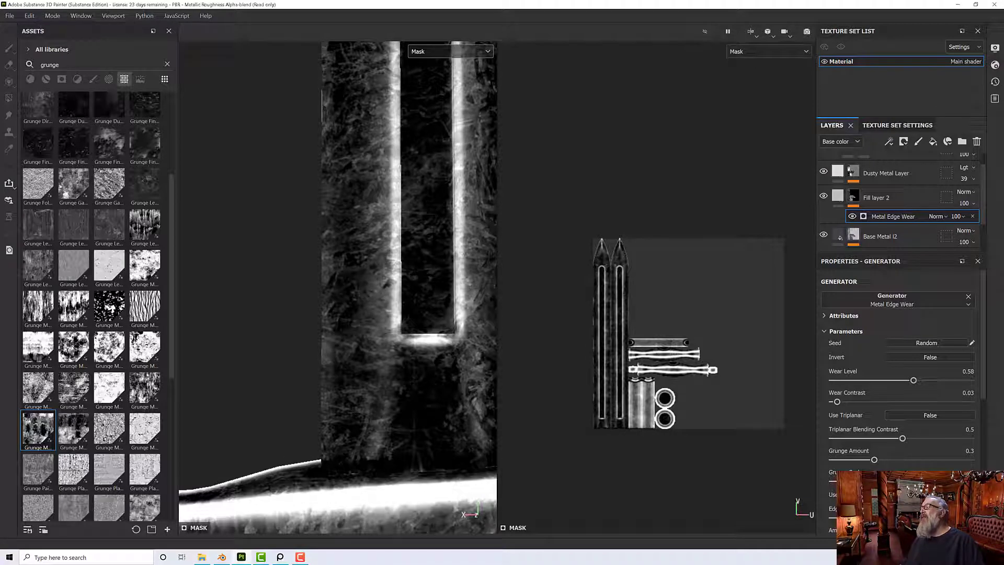
pyautogui.keyDown('alt'); pyautogui.moveTo(460, 414); pyautogui.dragTo(374, 374); pyautogui.keyUp('alt')
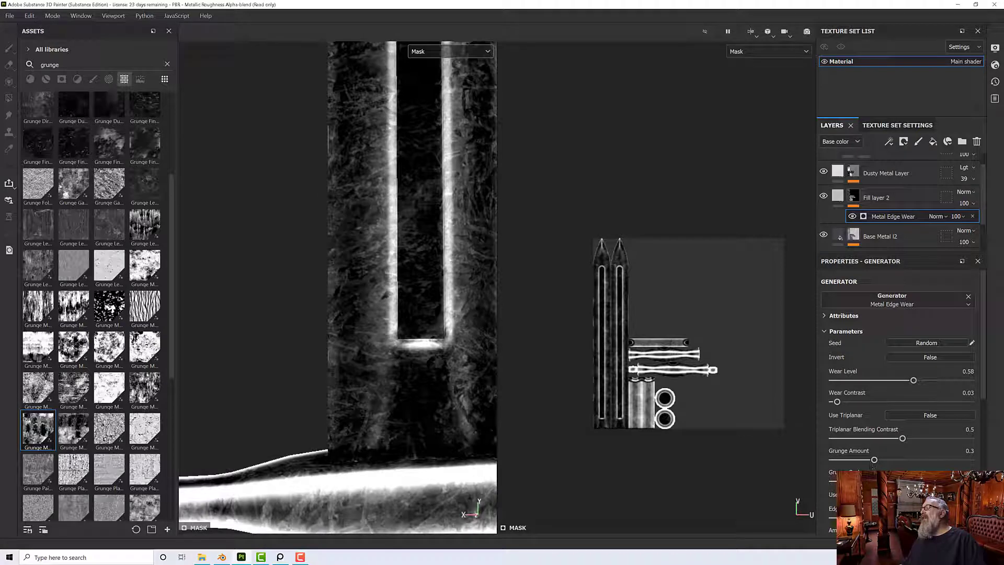
pyautogui.scroll(-5, 392, 363)
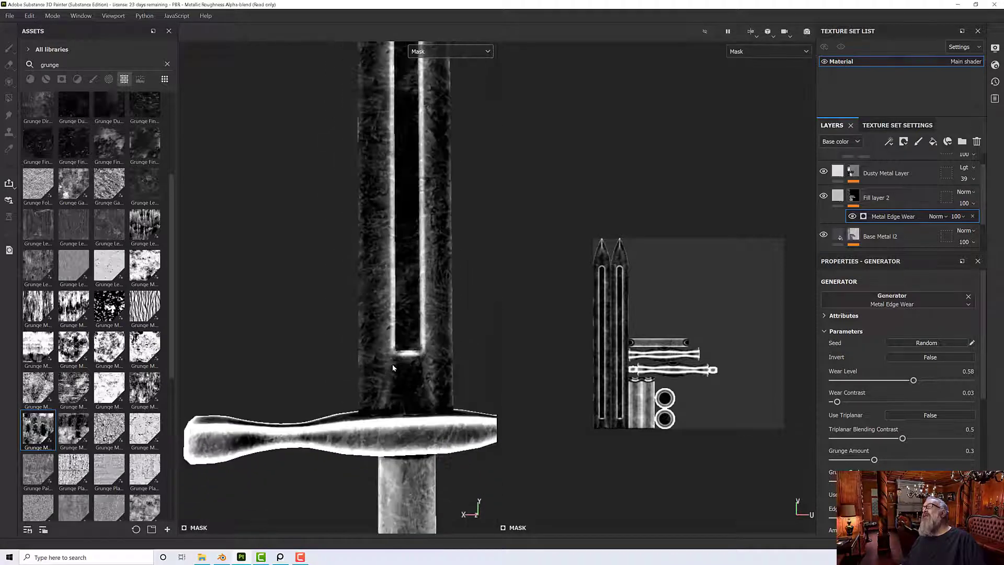
pyautogui.scroll(5, 444, 350)
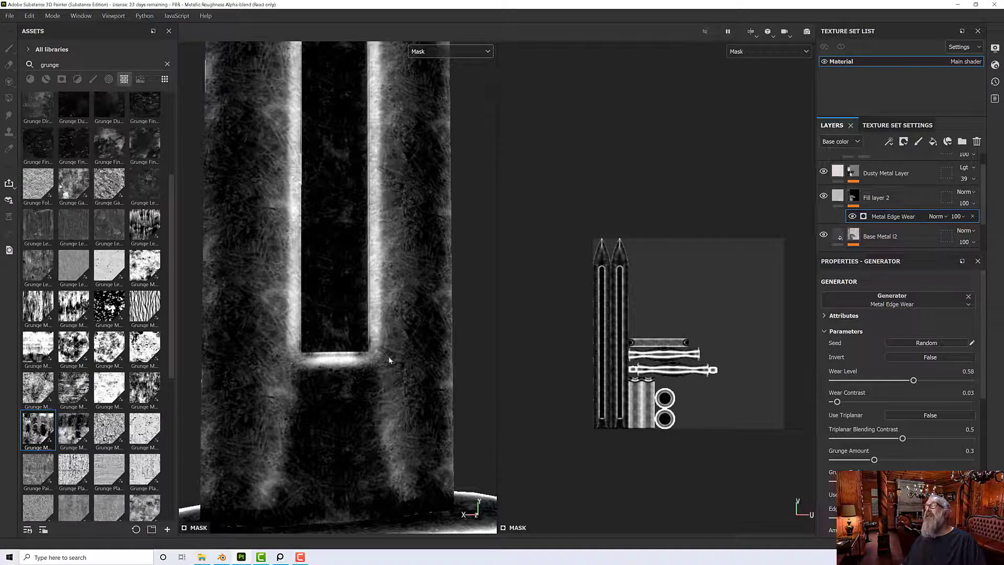
pyautogui.scroll(5, 392, 358)
pyautogui.scroll(-8, 358, 358)
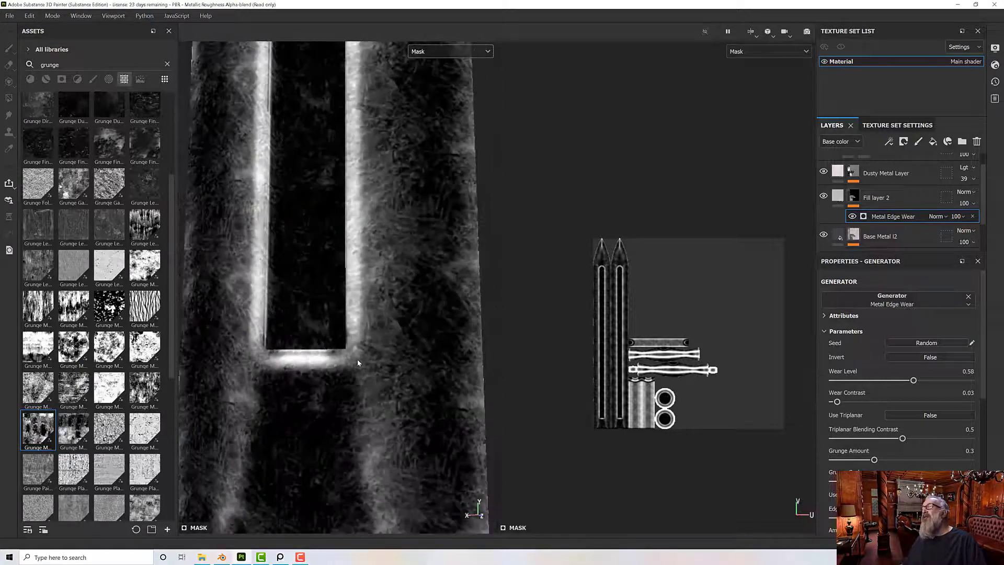
pyautogui.keyDown('alt'); pyautogui.moveTo(392, 361); pyautogui.dragTo(403, 431); pyautogui.keyUp('alt')
pyautogui.scroll(5, 343, 319)
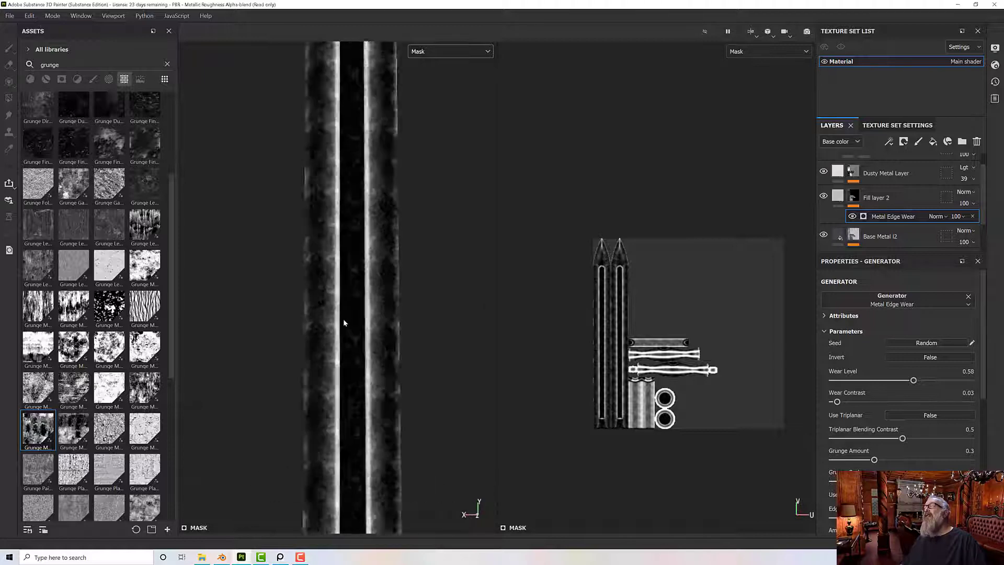
pyautogui.keyDown('alt'); pyautogui.moveTo(324, 281); pyautogui.dragTo(351, 288); pyautogui.keyUp('alt')
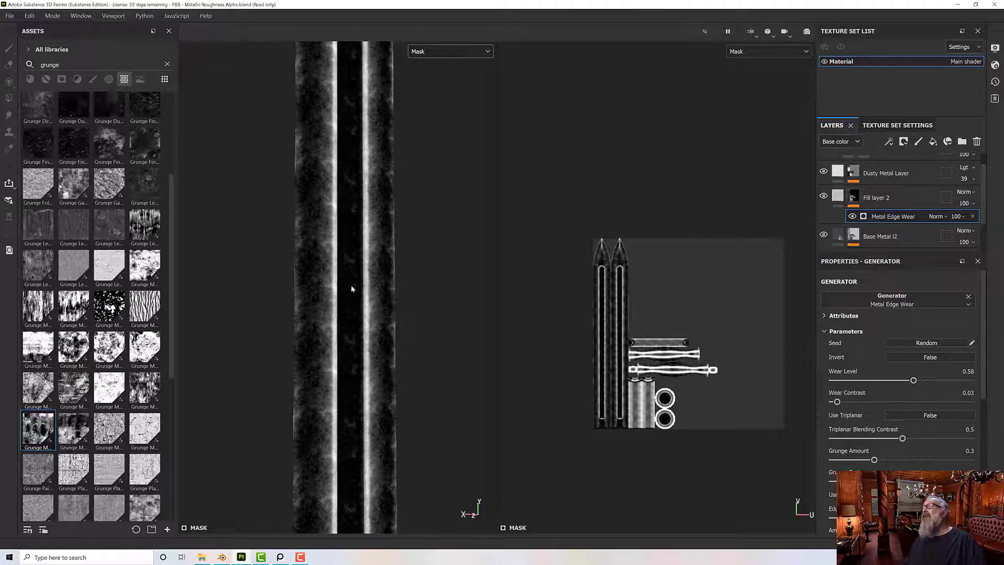
pyautogui.scroll(3, 324, 251)
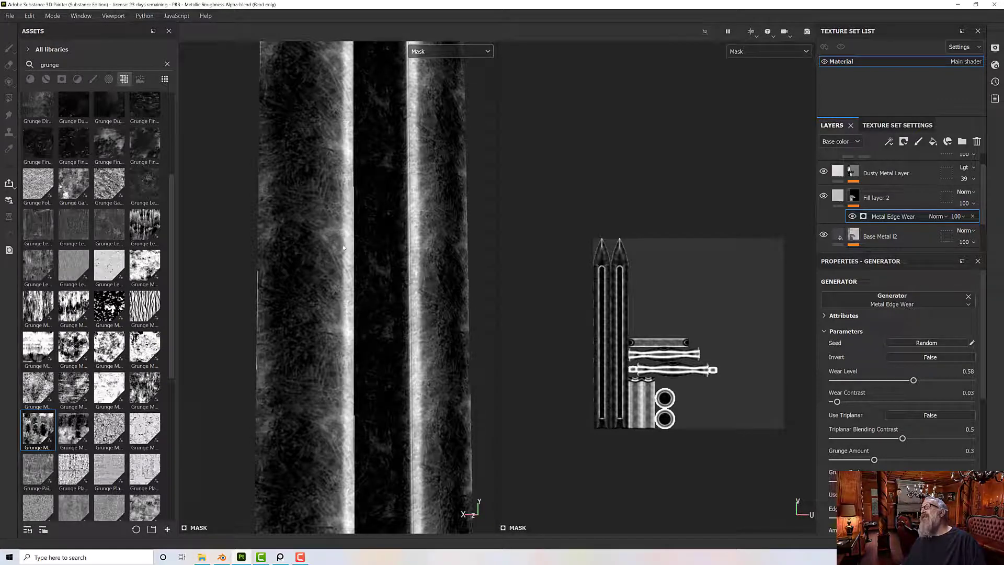
pyautogui.scroll(-8, 343, 273)
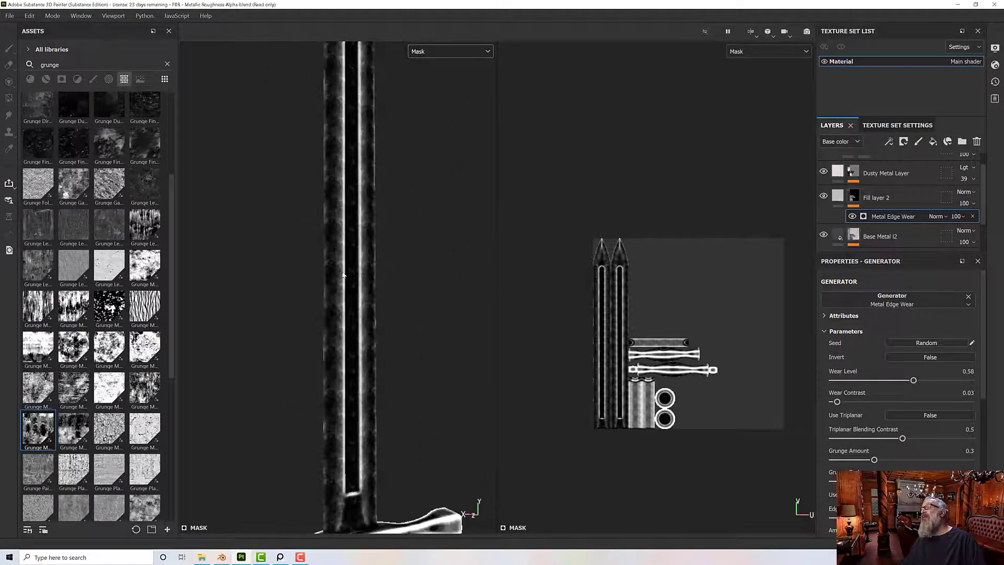
pyautogui.keyDown('alt'); pyautogui.moveTo(301, 284); pyautogui.dragTo(361, 287); pyautogui.keyUp('alt')
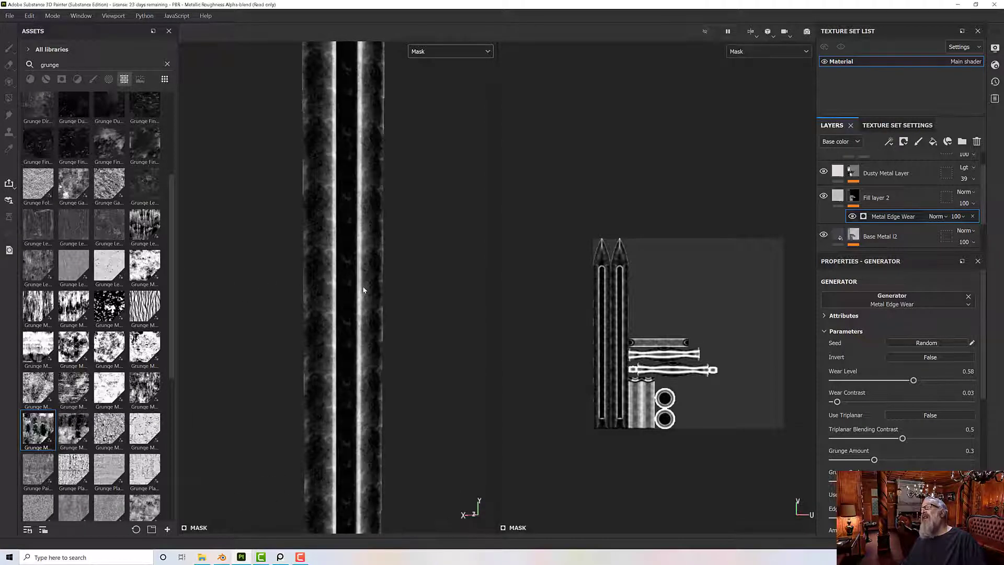
# Add a fill effect above the Metal Edge Wear generator in Fill layer 2's mask.
pyautogui.rightClick(886, 221)
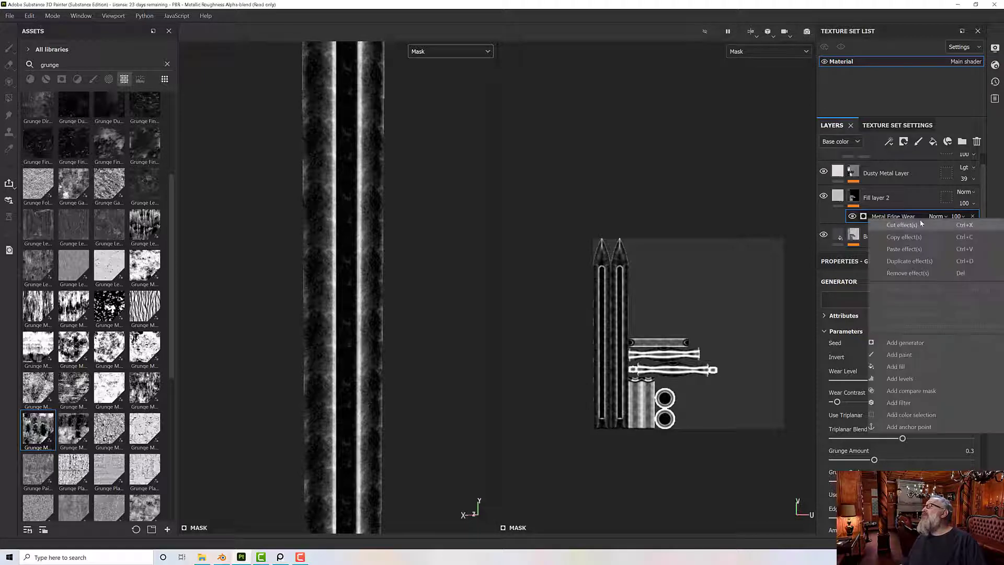
pyautogui.click(903, 365)
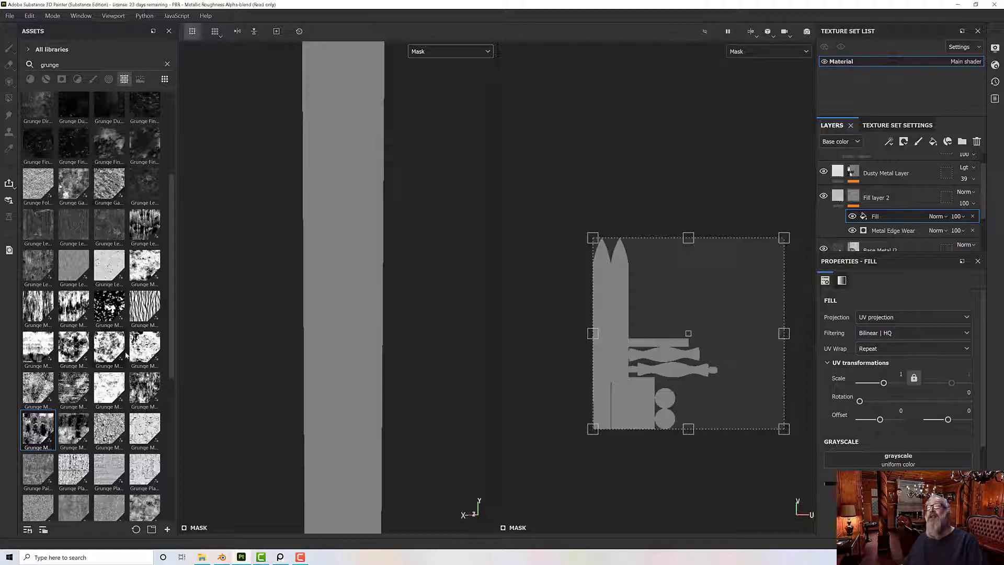
# Find Grunge Map 004 among the grunge textures, assign it as the mask fill's grayscale source, and check it on the whole sword.
pyautogui.scroll(-5, 124, 353)
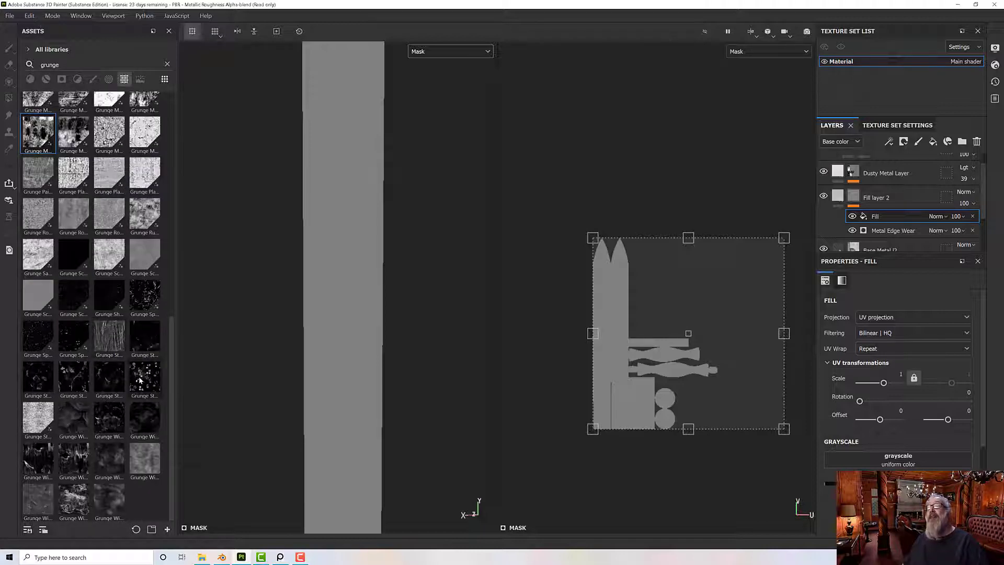
pyautogui.moveTo(140, 380)
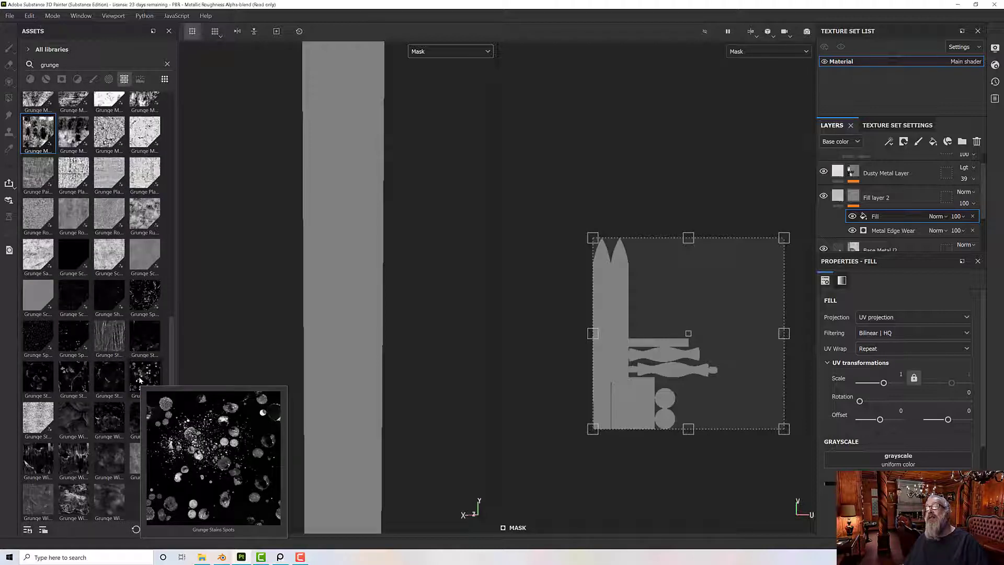
pyautogui.moveTo(108, 383)
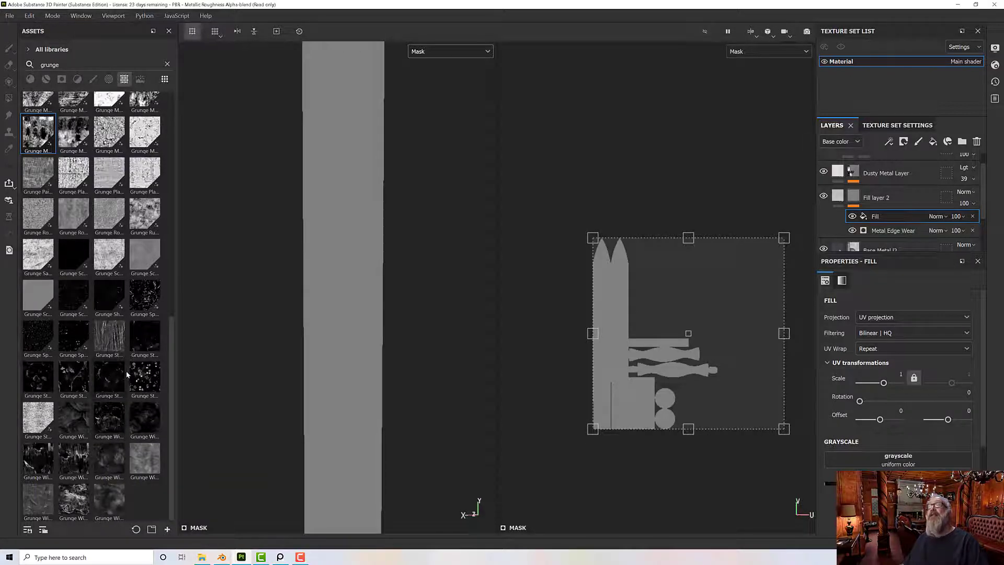
pyautogui.scroll(4, 120, 410)
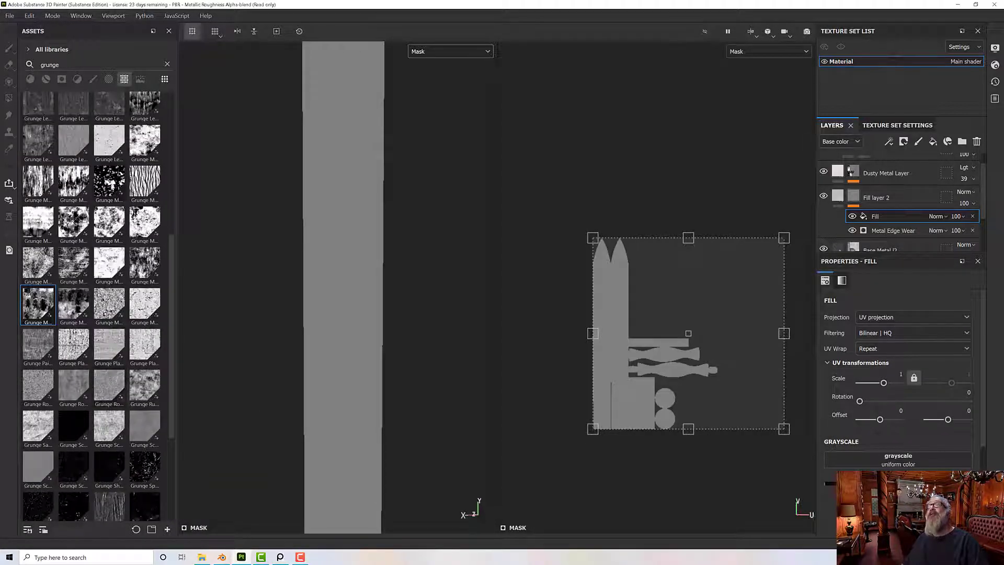
pyautogui.moveTo(109, 183); pyautogui.dragTo(862, 460)
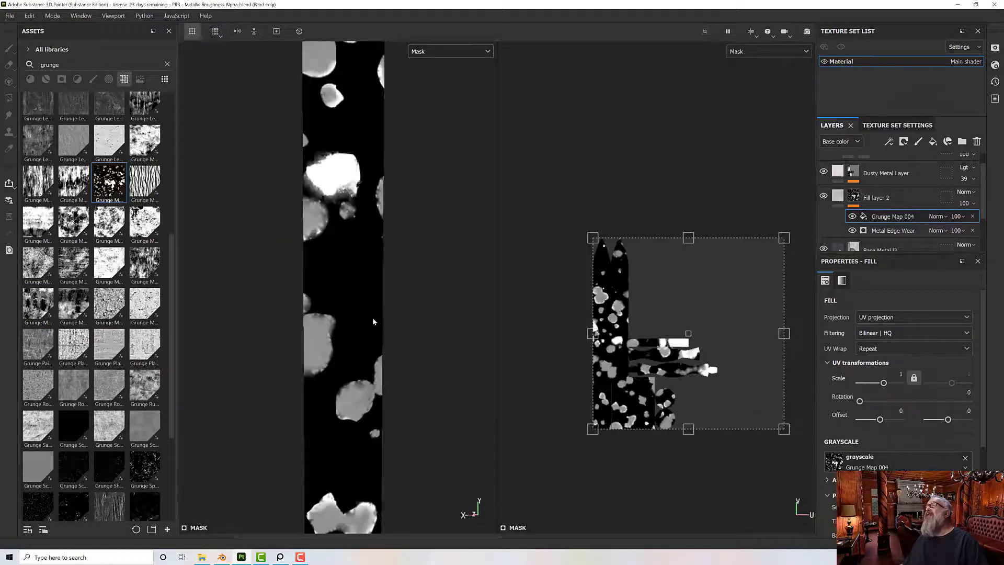
pyautogui.scroll(-5, 368, 311)
pyautogui.keyDown('alt'); pyautogui.moveTo(396, 290); pyautogui.dragTo(349, 287); pyautogui.keyUp('alt')
pyautogui.scroll(3, 349, 287)
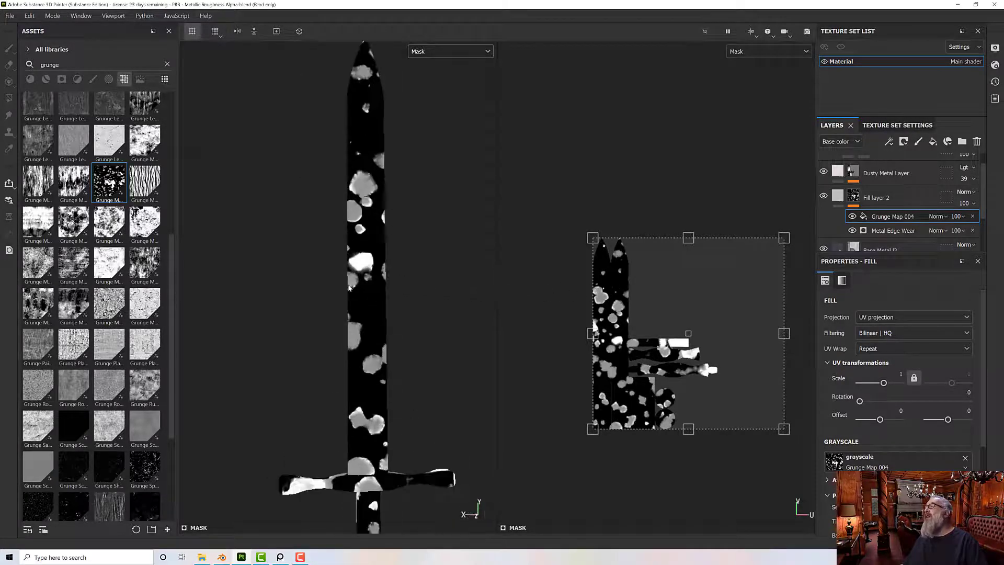
# Set the grunge map's Balance to 0.45 and Contrast to 0.65, keeping Brush Pattern at 0.
pyautogui.scroll(-3, 879, 423)
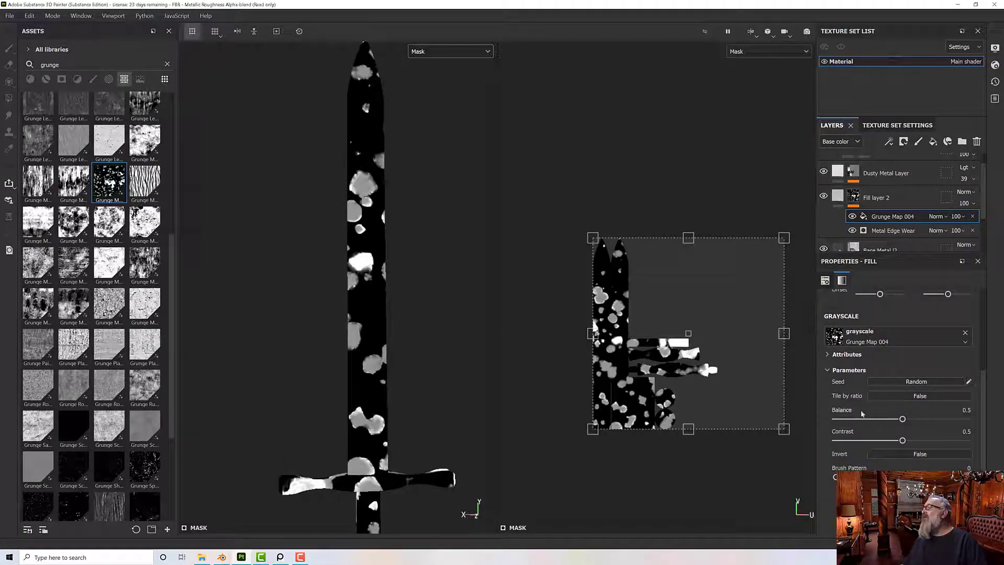
pyautogui.moveTo(902, 419); pyautogui.dragTo(919, 442)
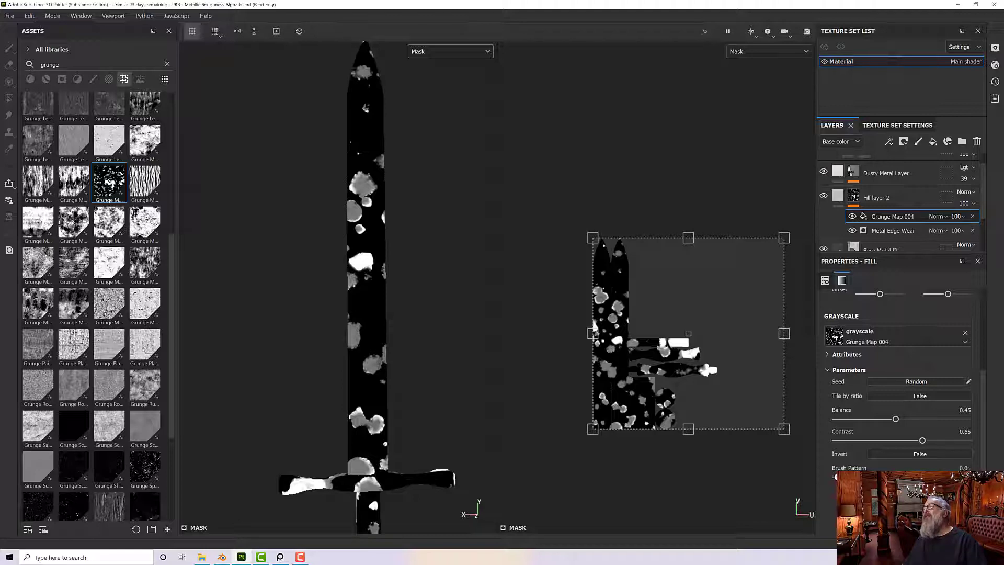
pyautogui.moveTo(835, 477)
pyautogui.mouseDown()
pyautogui.moveTo(950, 477)
pyautogui.moveTo(812, 476)
pyautogui.mouseUp()
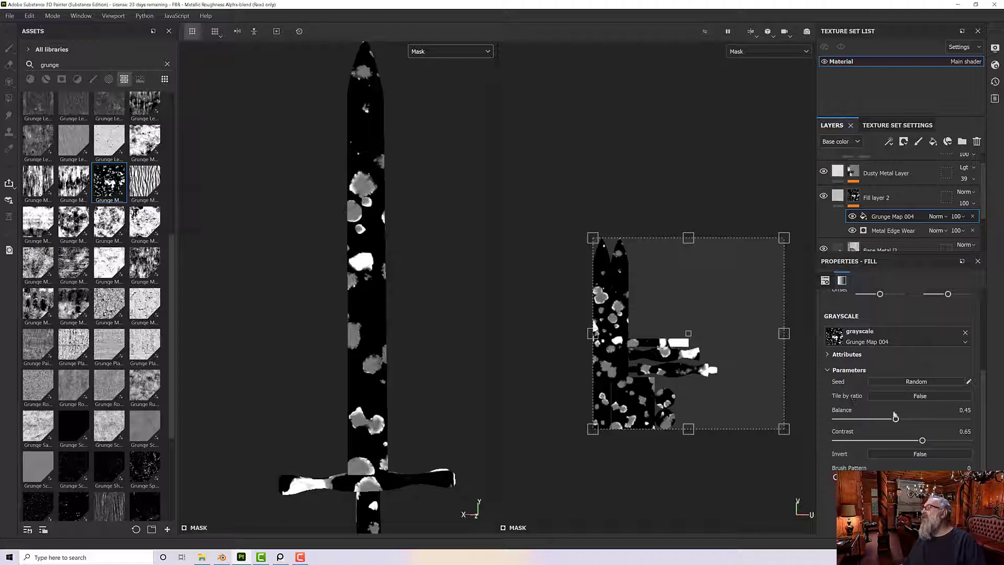
# Try a UV scale of 2 on the grunge fill and check the spots around the sword.
pyautogui.scroll(1, 865, 322)
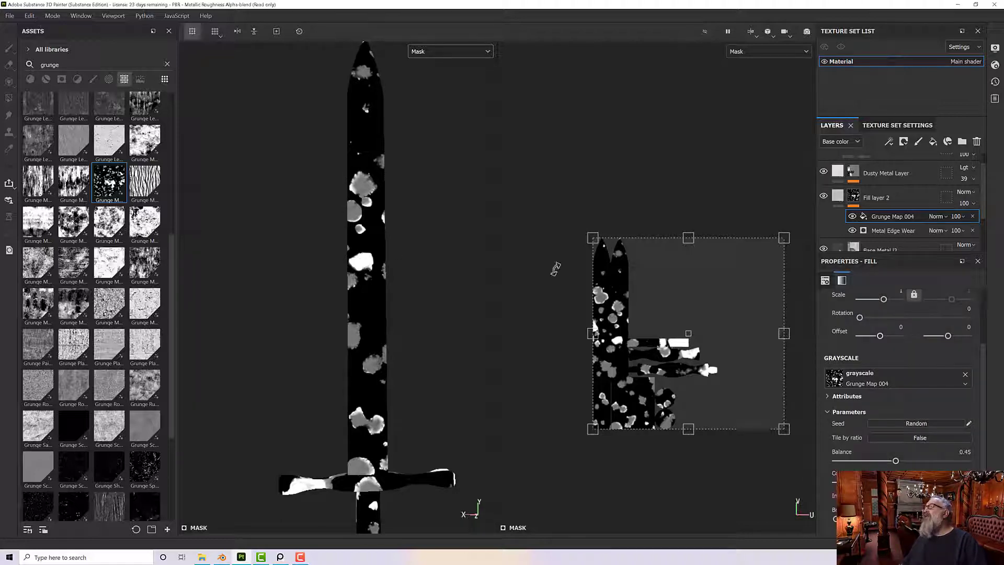
pyautogui.scroll(1, 899, 376)
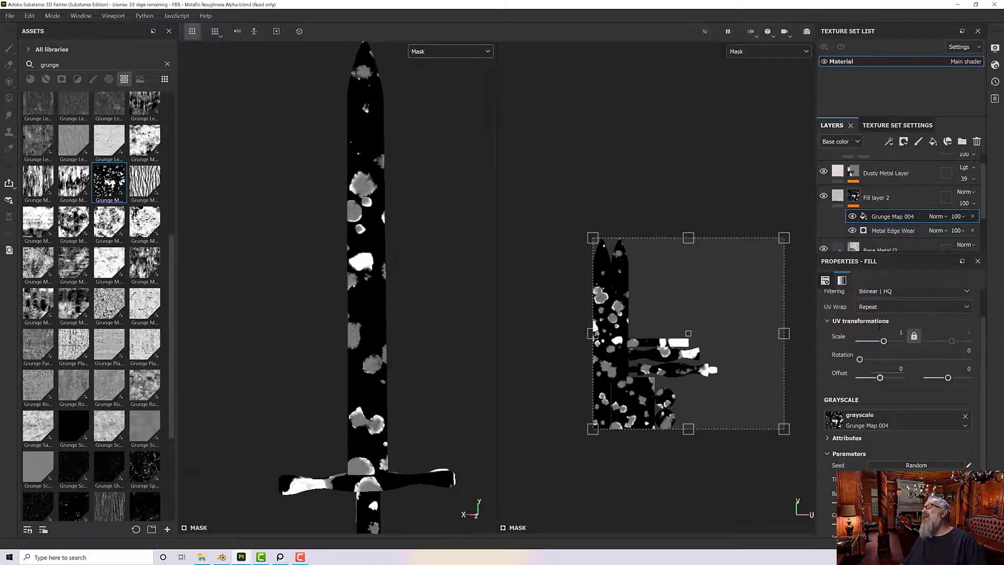
pyautogui.write('2')
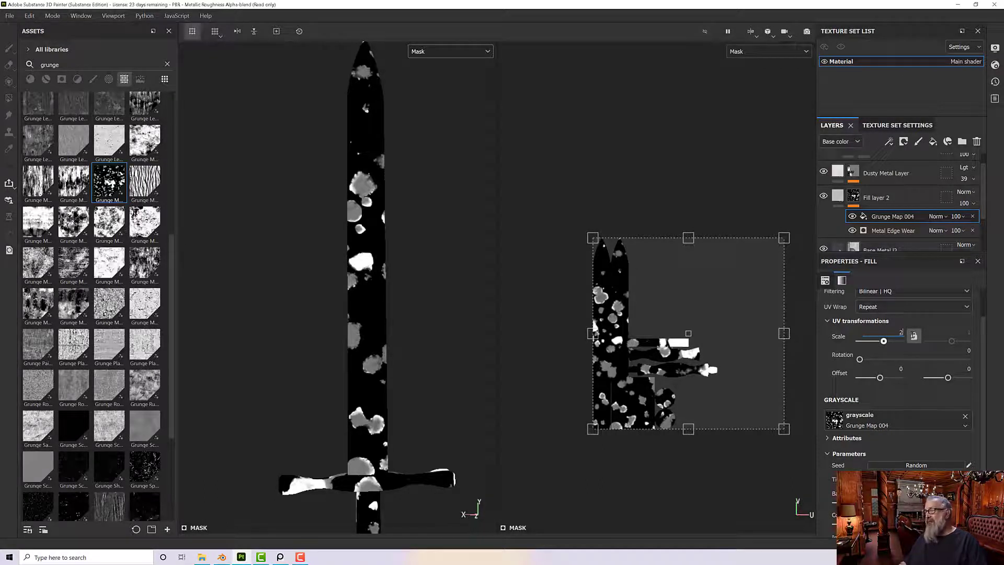
pyautogui.press('Return')
pyautogui.keyDown('alt'); pyautogui.moveTo(459, 344); pyautogui.dragTo(370, 439); pyautogui.keyUp('alt')
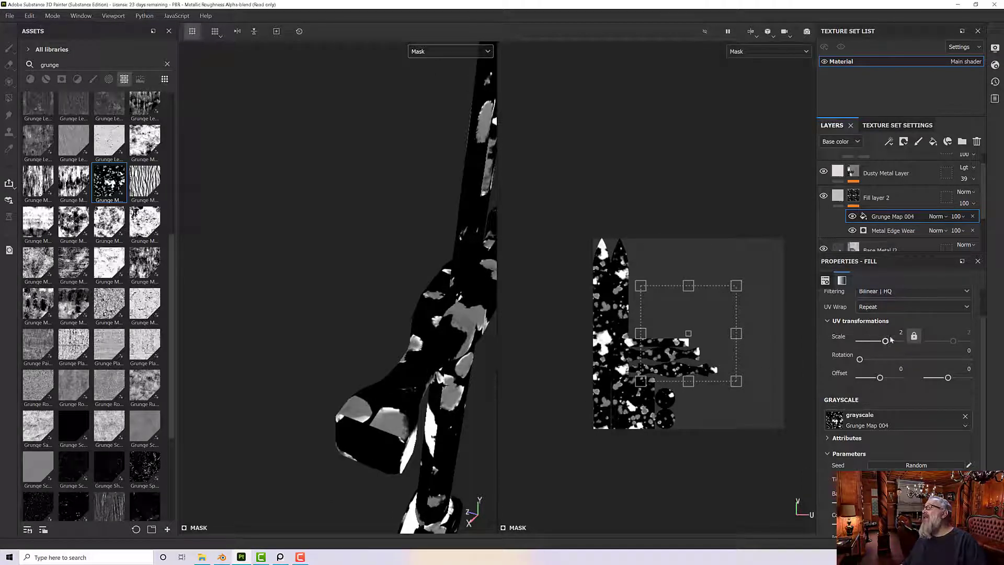
# Switch the grunge fill to Tri-planar projection and check the pattern on the crossguard, grip and blade.
pyautogui.scroll(-2, 885, 396)
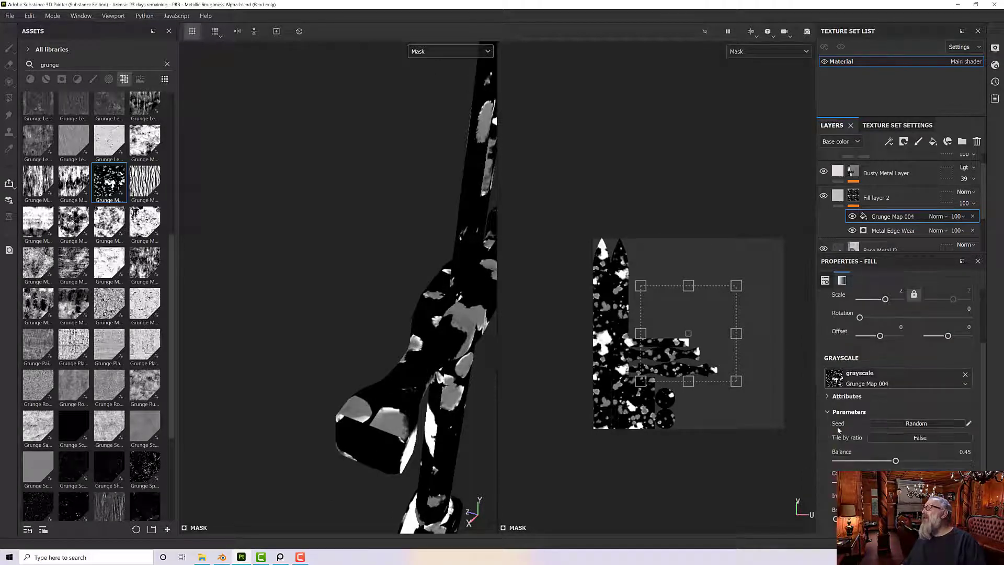
pyautogui.scroll(-2, 859, 456)
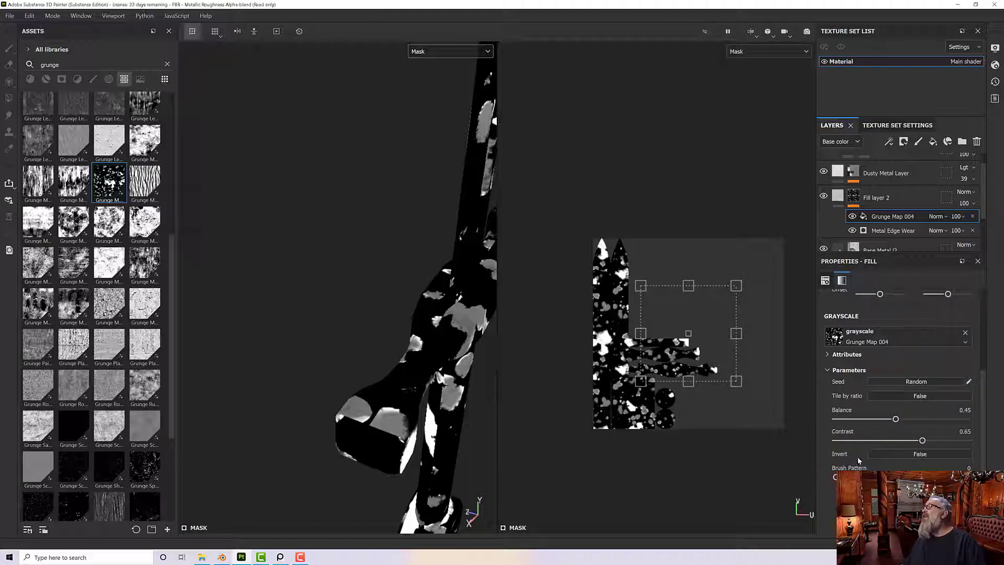
pyautogui.scroll(6, 857, 456)
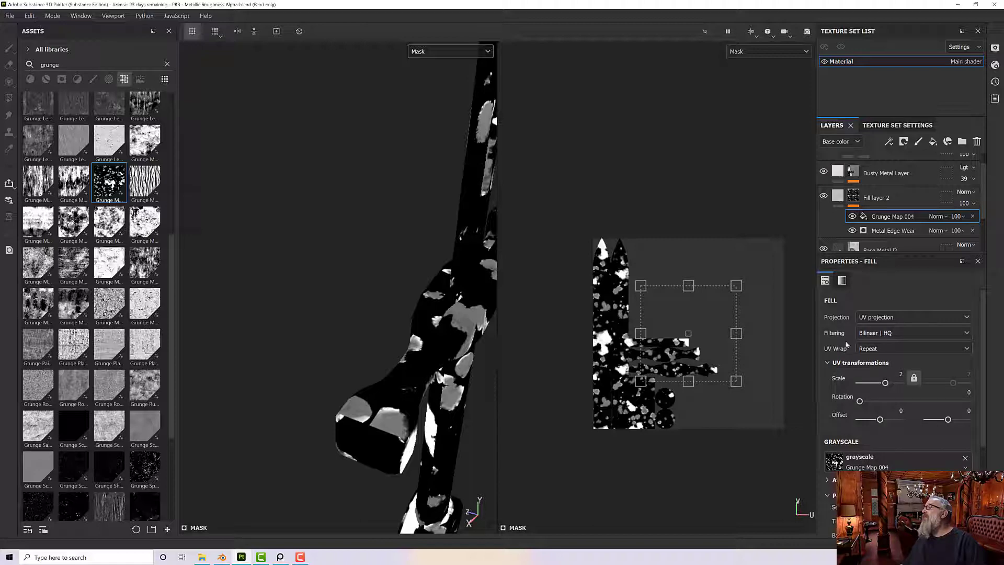
pyautogui.click(868, 320)
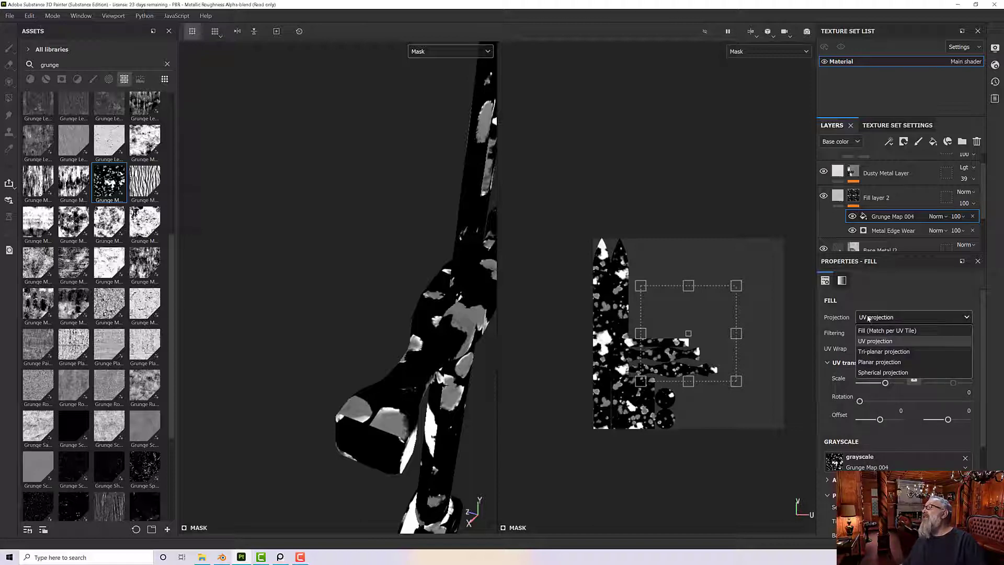
pyautogui.click(874, 355)
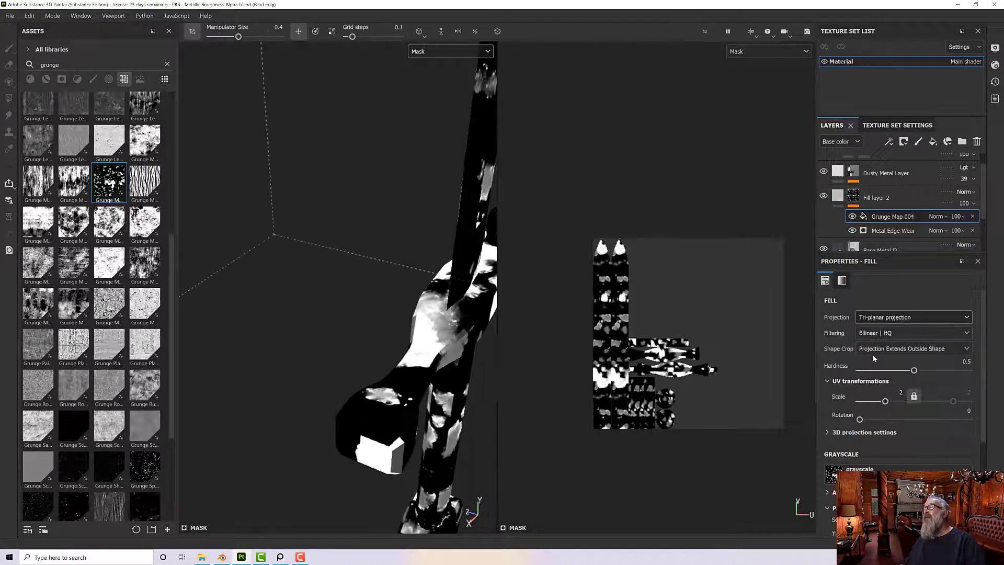
pyautogui.keyDown('alt'); pyautogui.moveTo(457, 371); pyautogui.dragTo(421, 343); pyautogui.keyUp('alt')
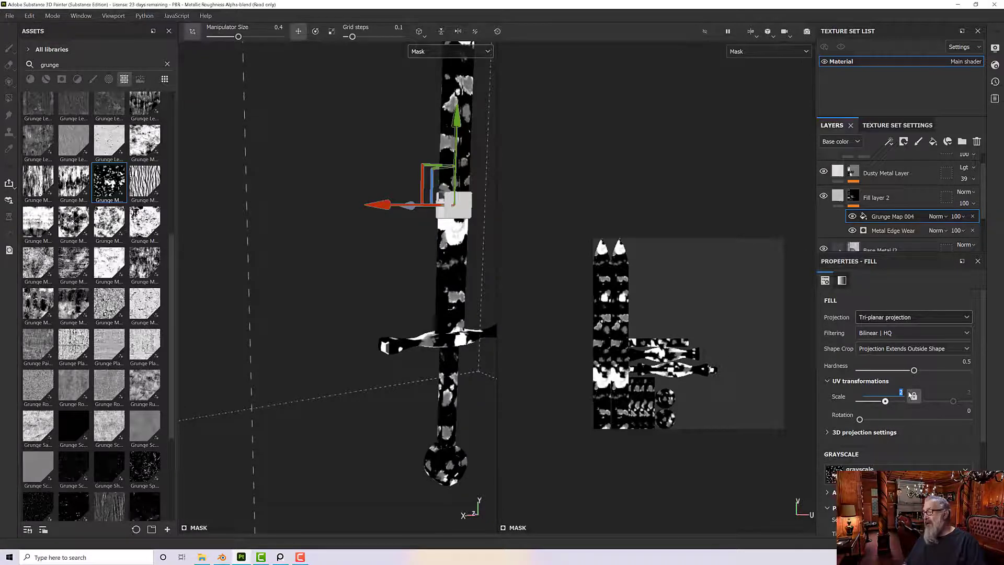
# Test the tri-planar grunge at UV scales 1 and 5.92, set the scale to 3, and check the blade.
pyautogui.write('1')
pyautogui.press('Return')
pyautogui.keyDown('alt'); pyautogui.moveTo(442, 363); pyautogui.dragTo(448, 391); pyautogui.keyUp('alt')
pyautogui.moveTo(888, 403); pyautogui.dragTo(905, 408)
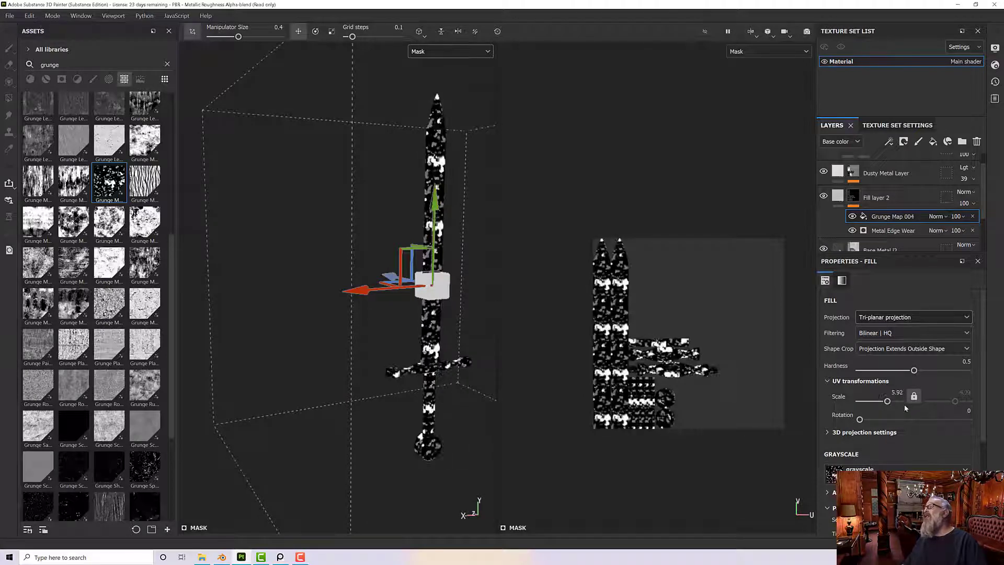
pyautogui.write('3')
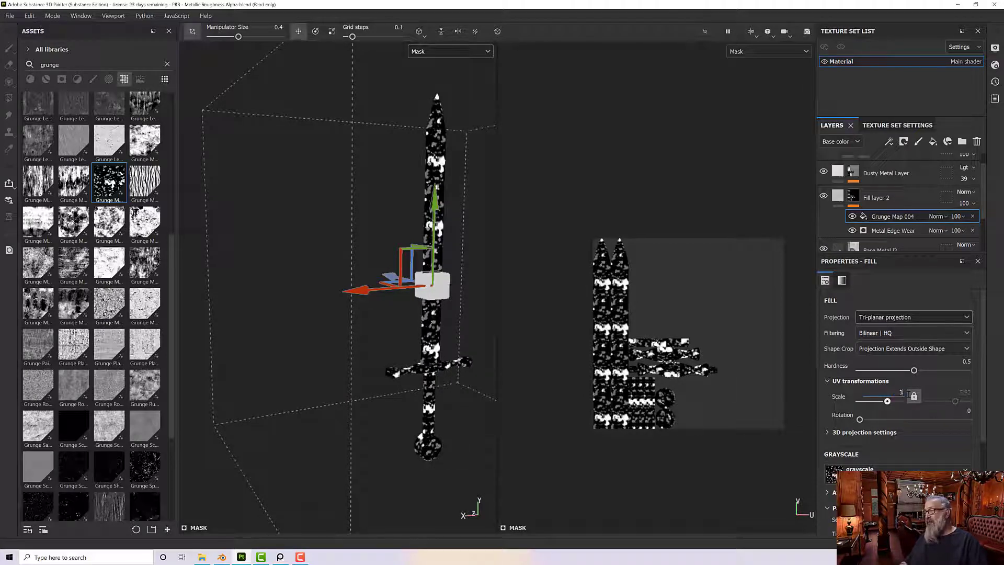
pyautogui.press('Return')
pyautogui.keyDown('alt'); pyautogui.moveTo(442, 361); pyautogui.dragTo(568, 373); pyautogui.keyUp('alt')
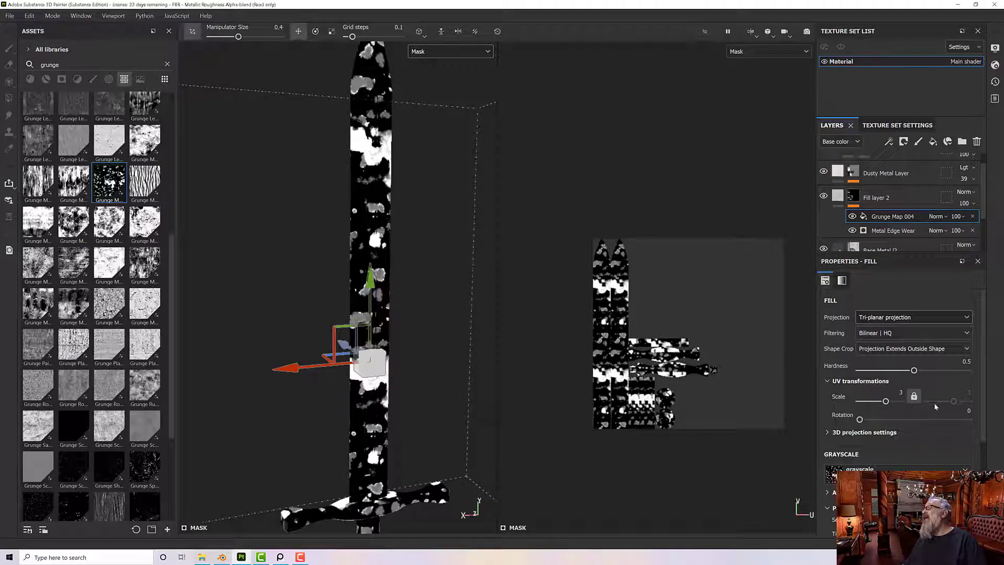
# Rotate the grunge fill's projection to 27.69 and examine the spot pattern along the sword.
pyautogui.moveTo(860, 420); pyautogui.dragTo(868, 423)
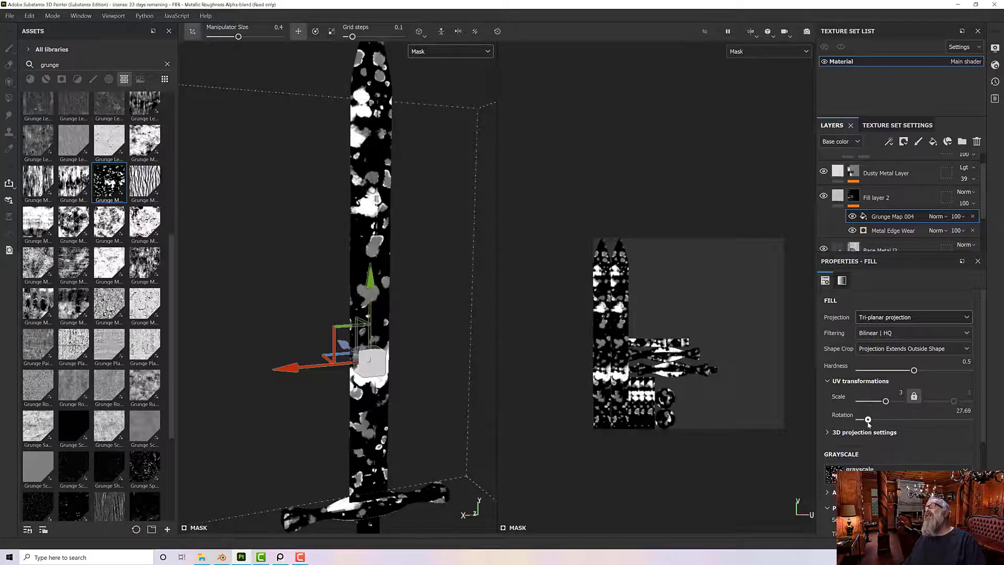
pyautogui.scroll(-1, 656, 355)
pyautogui.moveTo(405, 339)
pyautogui.keyDown('alt'); pyautogui.mouseDown()
pyautogui.moveTo(388, 336)
pyautogui.moveTo(414, 313)
pyautogui.moveTo(500, 281)
pyautogui.moveTo(673, 291)
pyautogui.moveTo(412, 276)
pyautogui.moveTo(446, 287)
pyautogui.moveTo(423, 287)
pyautogui.mouseUp(); pyautogui.keyUp('alt')
pyautogui.scroll(-3, 391, 342)
pyautogui.scroll(5, 419, 287)
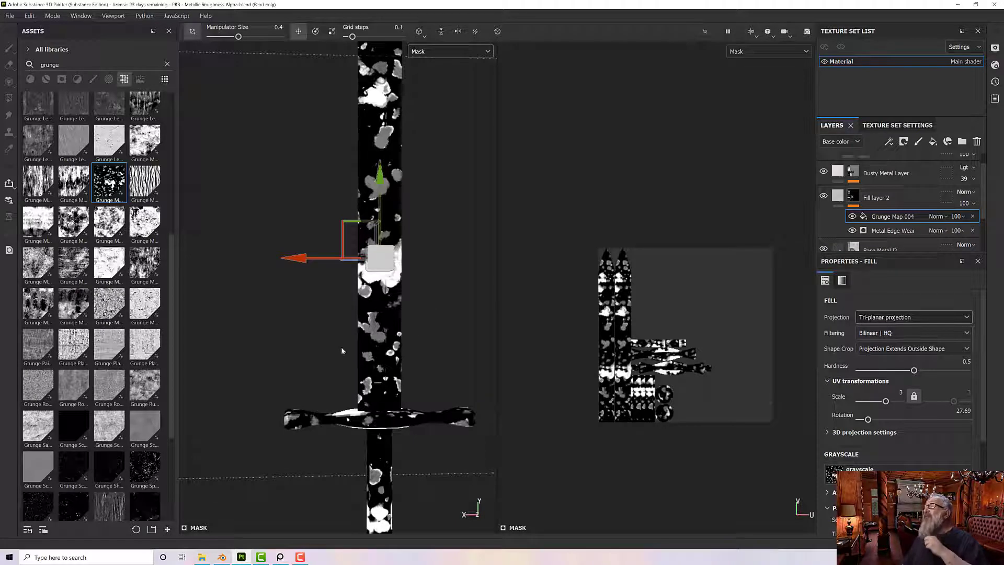
# Show the full Material in the viewports and inspect the grunge patches on the blade.
pyautogui.click(436, 51)
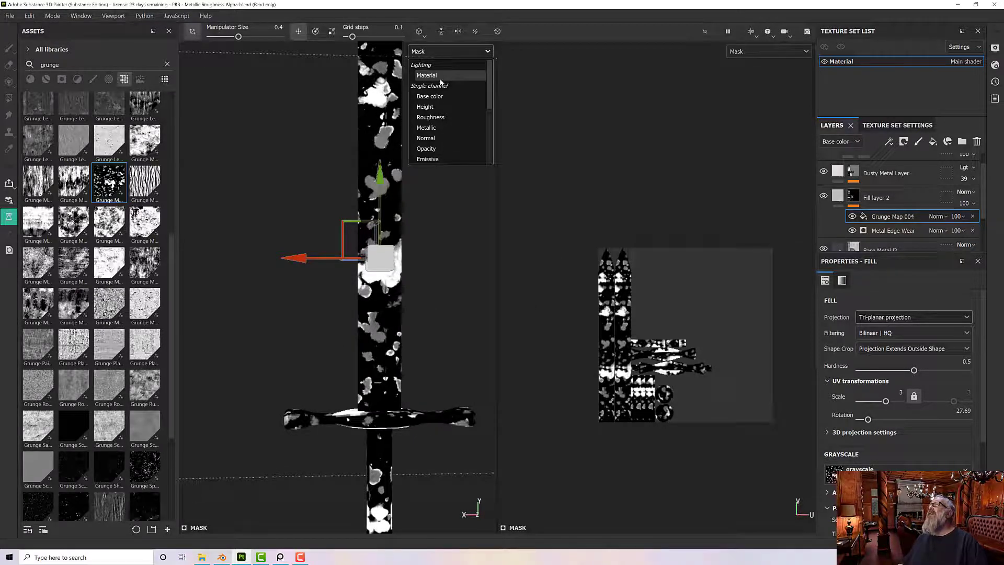
pyautogui.click(441, 75)
pyautogui.moveTo(469, 183)
pyautogui.keyDown('alt'); pyautogui.mouseDown()
pyautogui.moveTo(403, 183)
pyautogui.moveTo(450, 184)
pyautogui.mouseUp(); pyautogui.keyUp('alt')
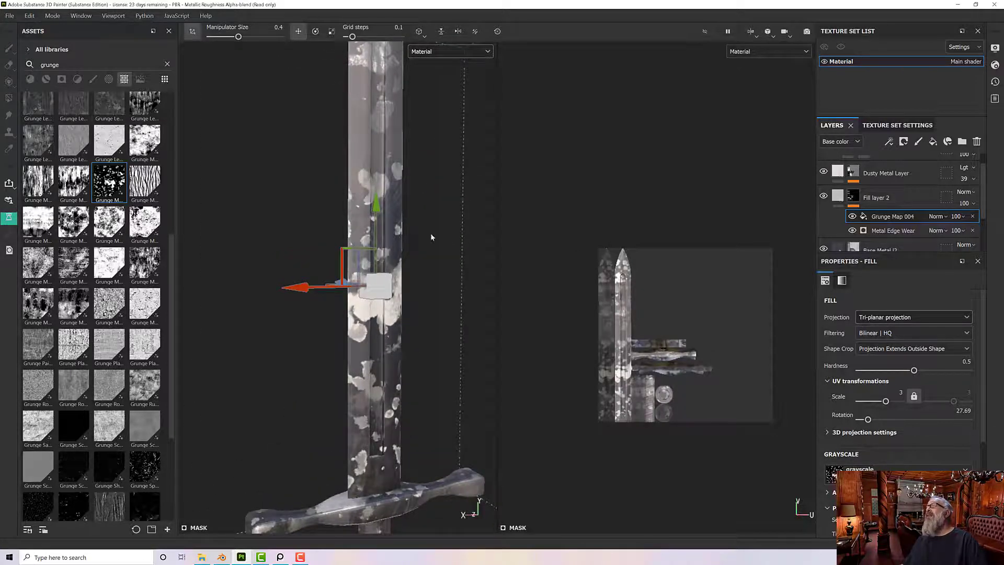
pyautogui.keyDown('alt'); pyautogui.moveTo(430, 214); pyautogui.dragTo(433, 229, button='middle'); pyautogui.keyUp('alt')
pyautogui.scroll(3, 404, 244)
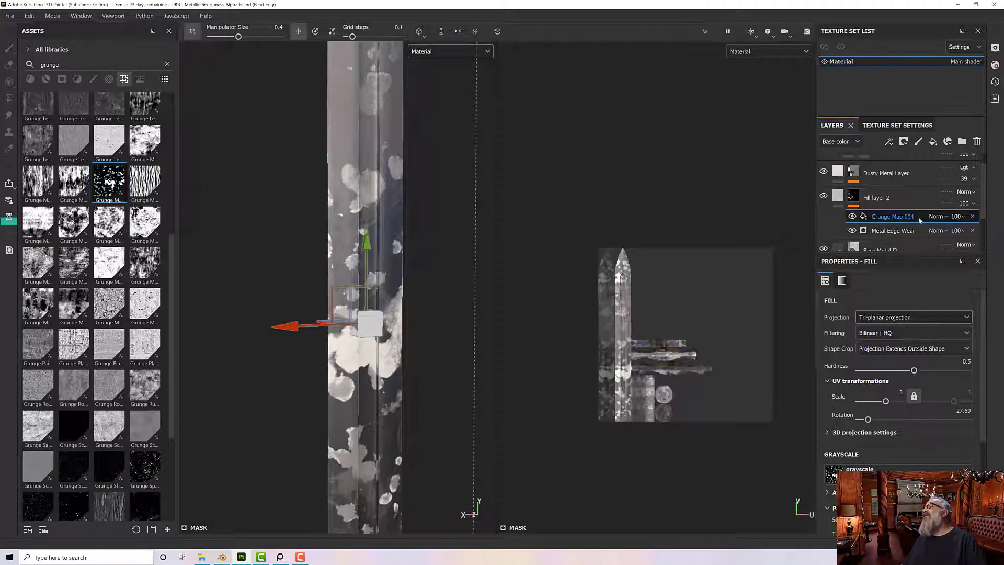
# Blend the Grunge Map 004 fill over the edge wear with Linear dodge (Add) and save the project.
pyautogui.click(934, 217)
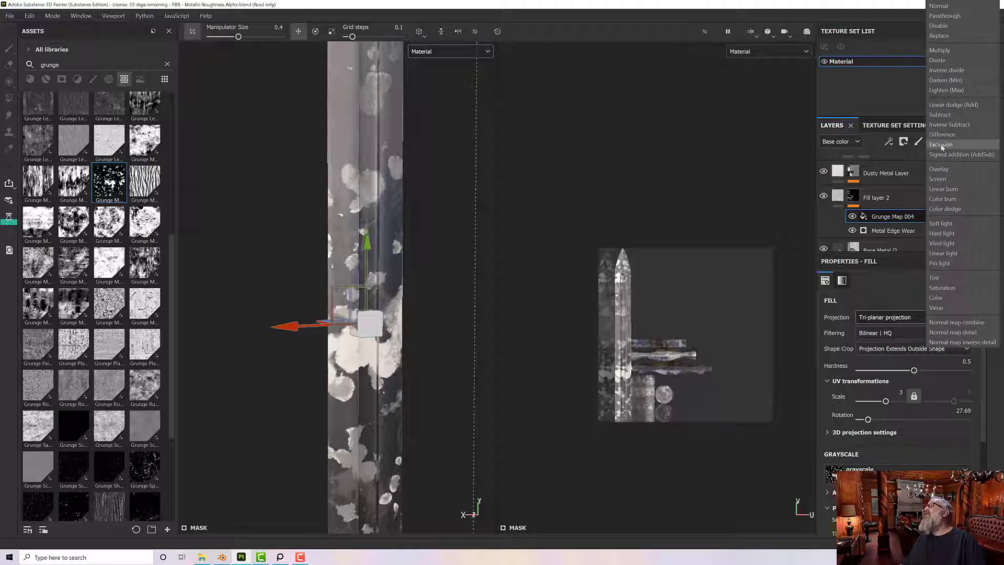
pyautogui.click(944, 106)
pyautogui.moveTo(484, 239)
pyautogui.keyDown('alt'); pyautogui.mouseDown()
pyautogui.moveTo(456, 229)
pyautogui.moveTo(492, 247)
pyautogui.mouseUp(); pyautogui.keyUp('alt')
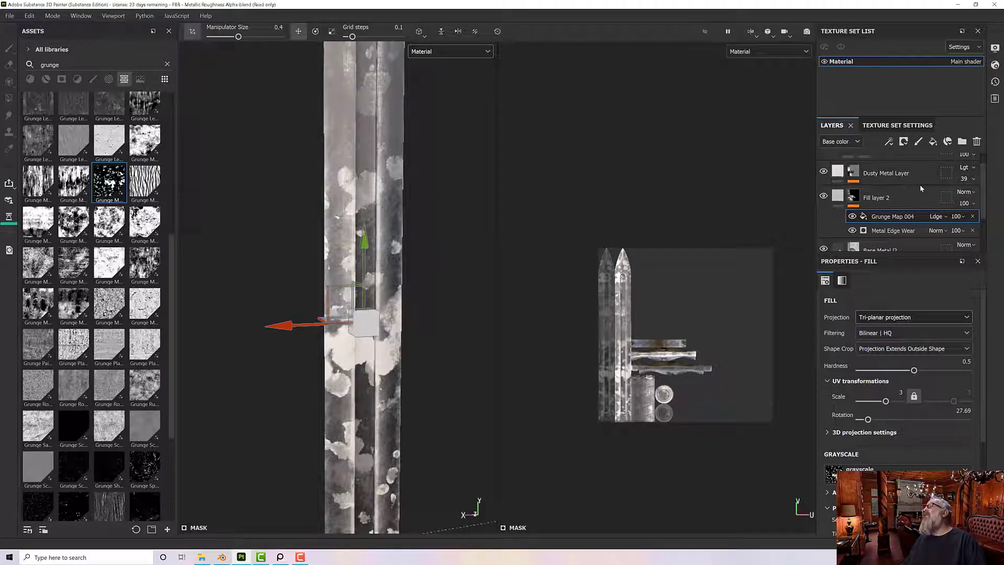
pyautogui.scroll(-4, 417, 276)
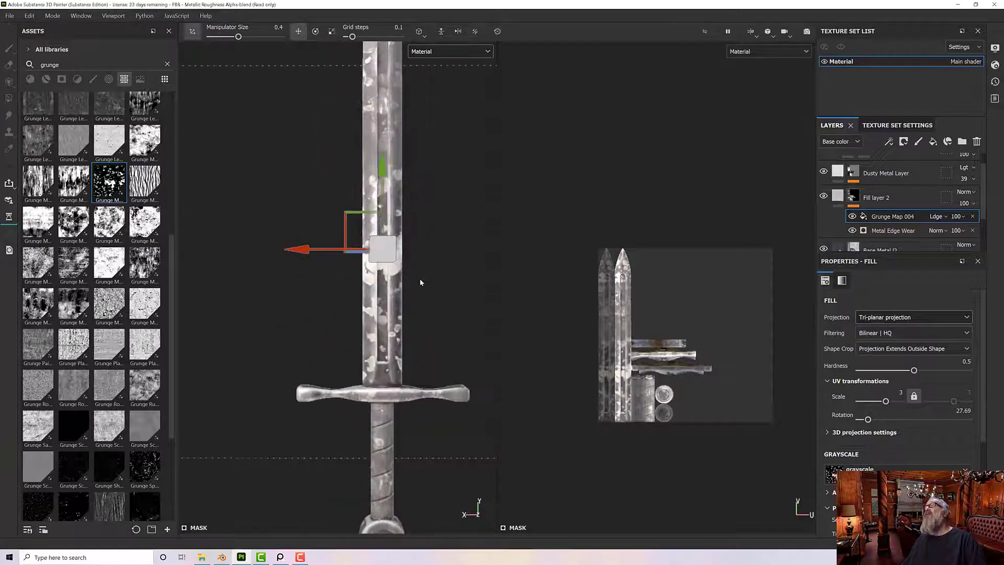
pyautogui.keyDown('alt'); pyautogui.moveTo(419, 278); pyautogui.dragTo(375, 294); pyautogui.keyUp('alt')
pyautogui.hotkey('ctrl', 's')
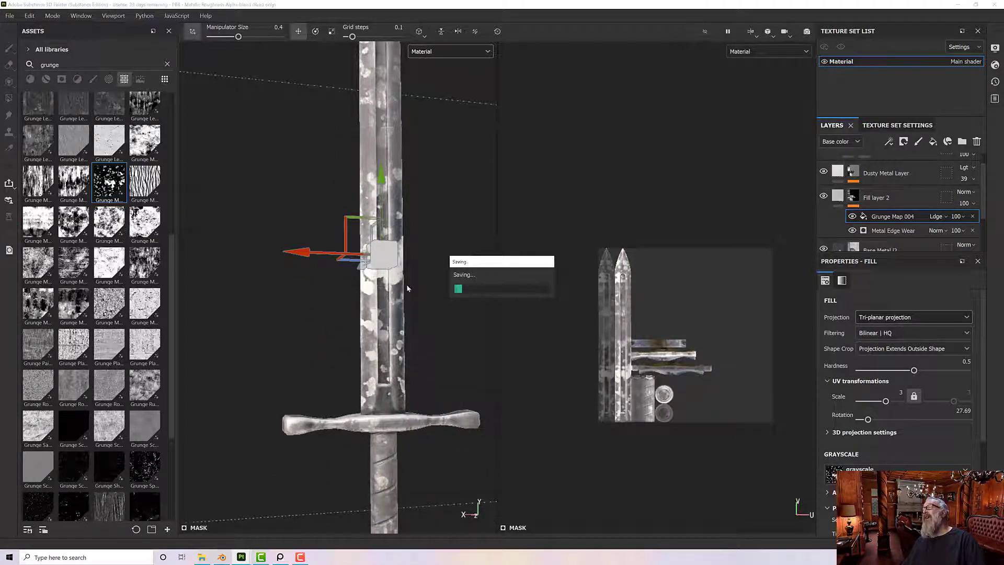
# Inspect the grunge patches on the blade, change the Grunge Map 004 fill's blending mode to Subtract, and check the effect up close.
pyautogui.scroll(2, 405, 285)
pyautogui.scroll(6, 375, 291)
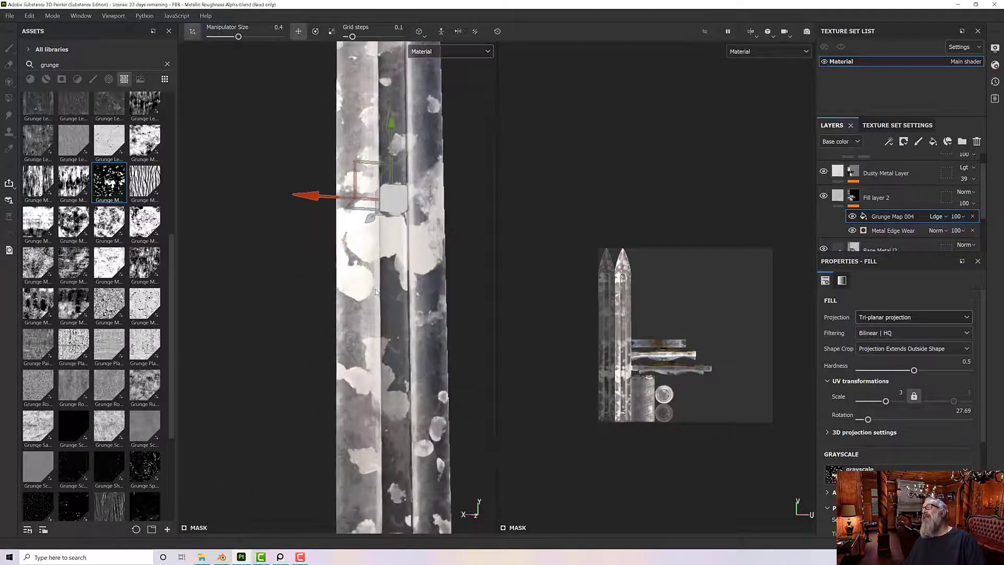
pyautogui.scroll(-6, 377, 295)
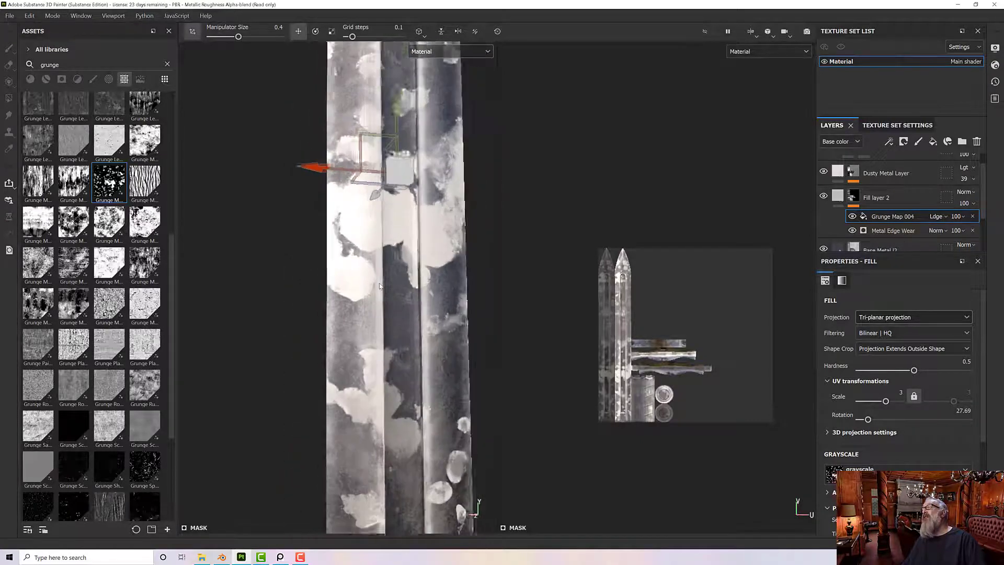
pyautogui.keyDown('alt'); pyautogui.moveTo(378, 286); pyautogui.dragTo(382, 281); pyautogui.keyUp('alt')
pyautogui.keyDown('alt'); pyautogui.moveTo(382, 280); pyautogui.dragTo(383, 332, button='middle'); pyautogui.keyUp('alt')
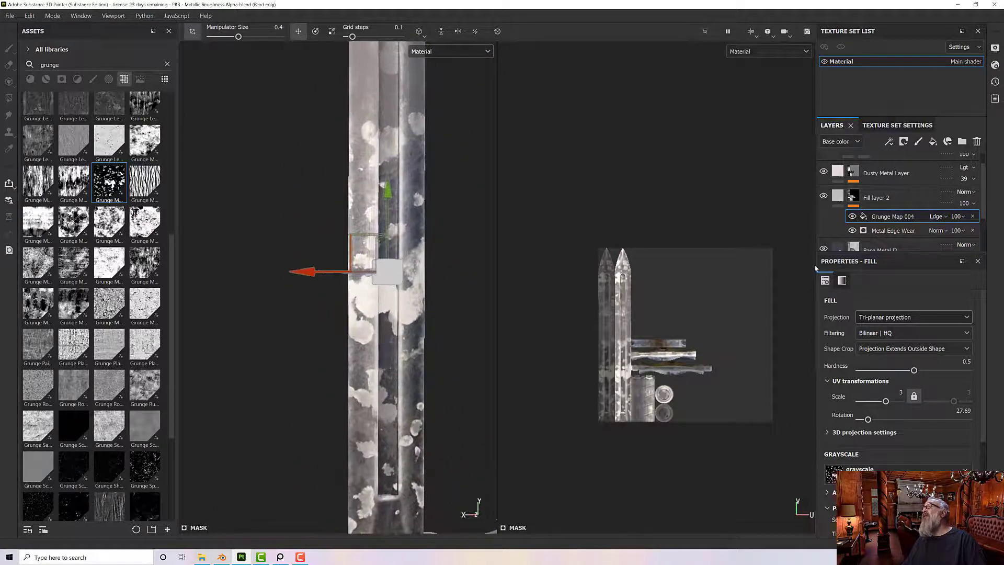
pyautogui.click(937, 216)
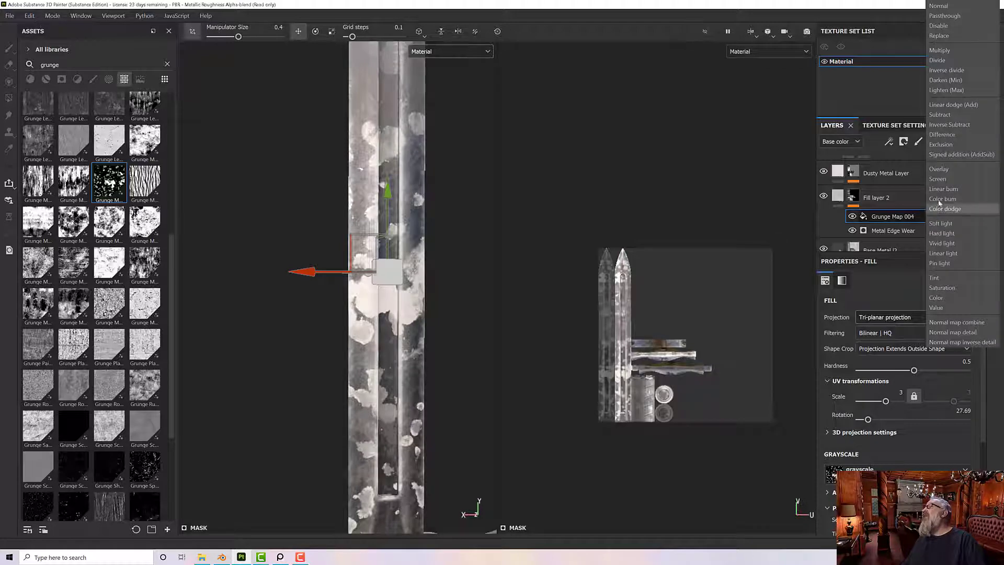
pyautogui.click(947, 116)
pyautogui.scroll(-4, 473, 303)
pyautogui.moveTo(472, 303)
pyautogui.keyDown('alt'); pyautogui.mouseDown()
pyautogui.moveTo(457, 280)
pyautogui.moveTo(470, 267)
pyautogui.moveTo(481, 298)
pyautogui.mouseUp(); pyautogui.keyUp('alt')
pyautogui.scroll(6, 398, 291)
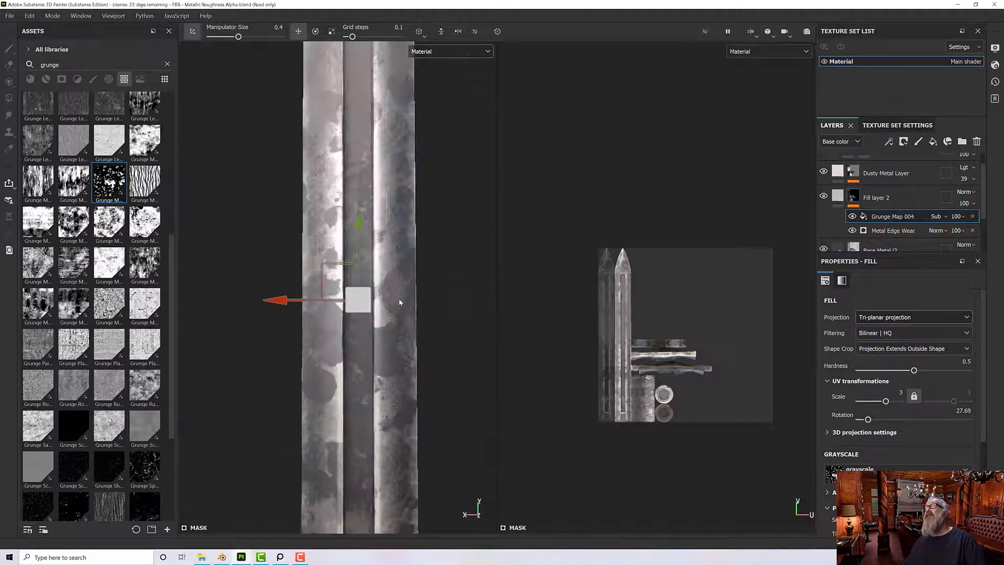
pyautogui.keyDown('alt'); pyautogui.moveTo(398, 291); pyautogui.dragTo(352, 286); pyautogui.keyUp('alt')
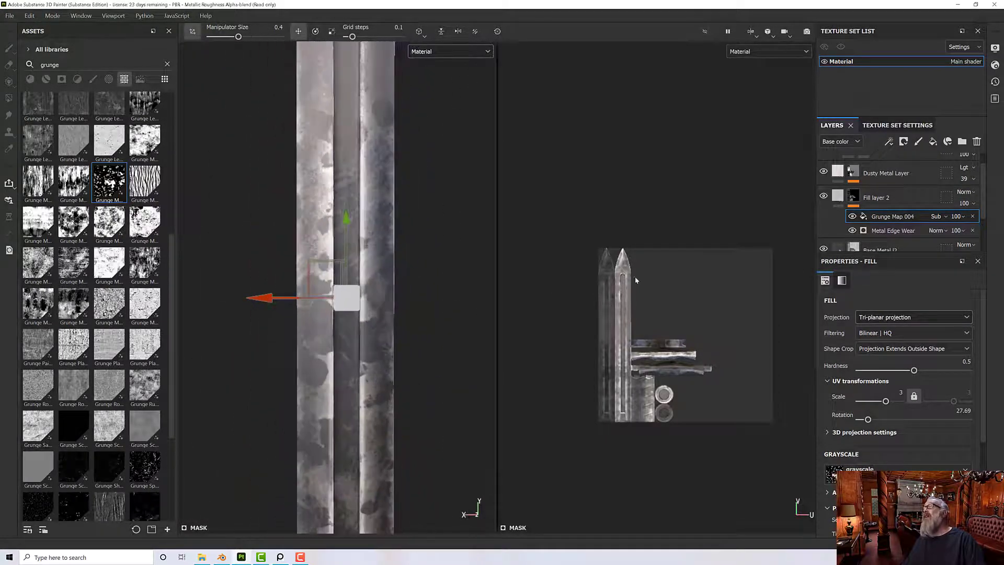
# Set the Grunge Map 004 fill's opacity to 50 and check the whole sword.
pyautogui.click(955, 217)
pyautogui.moveTo(997, 236)
pyautogui.mouseDown()
pyautogui.moveTo(974, 236)
pyautogui.moveTo(981, 241)
pyautogui.mouseUp()
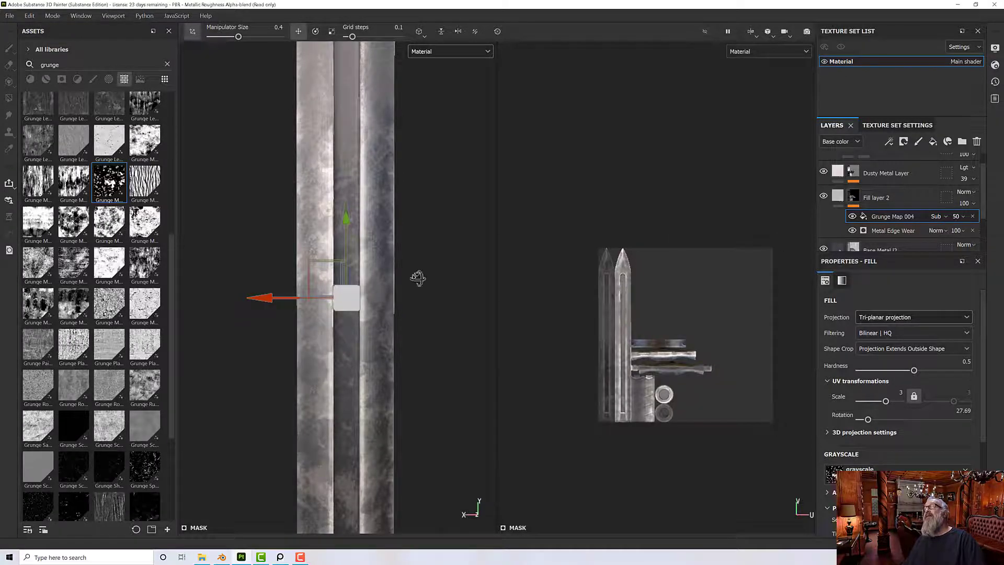
pyautogui.moveTo(418, 279)
pyautogui.keyDown('alt'); pyautogui.mouseDown()
pyautogui.moveTo(496, 256)
pyautogui.moveTo(663, 264)
pyautogui.moveTo(399, 273)
pyautogui.moveTo(417, 267)
pyautogui.moveTo(410, 212)
pyautogui.moveTo(397, 256)
pyautogui.moveTo(411, 242)
pyautogui.moveTo(639, 242)
pyautogui.moveTo(523, 236)
pyautogui.moveTo(397, 209)
pyautogui.moveTo(427, 246)
pyautogui.mouseUp(); pyautogui.keyUp('alt')
pyautogui.scroll(3, 386, 178)
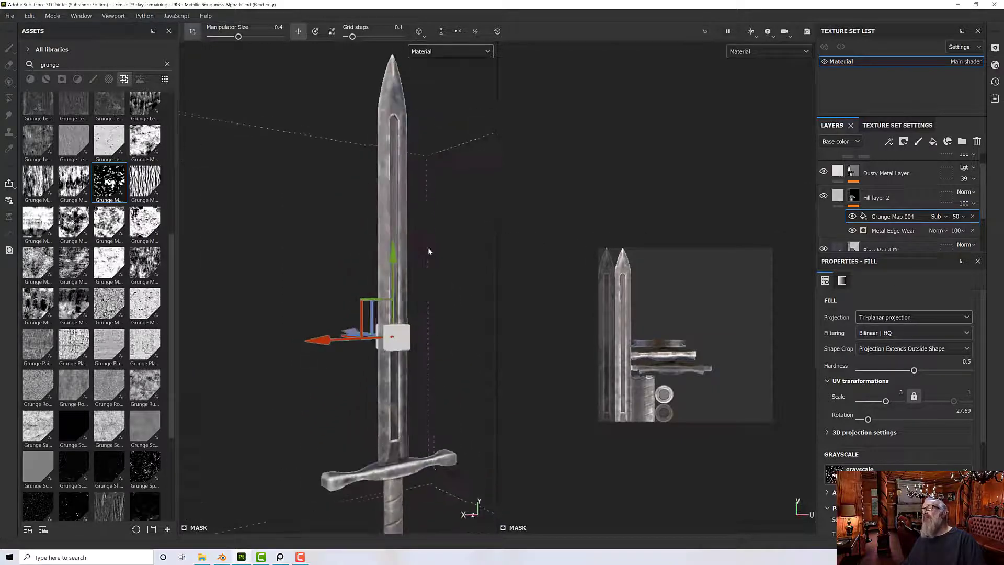
pyautogui.keyDown('alt'); pyautogui.moveTo(427, 247); pyautogui.dragTo(447, 189, button='middle'); pyautogui.keyUp('alt')
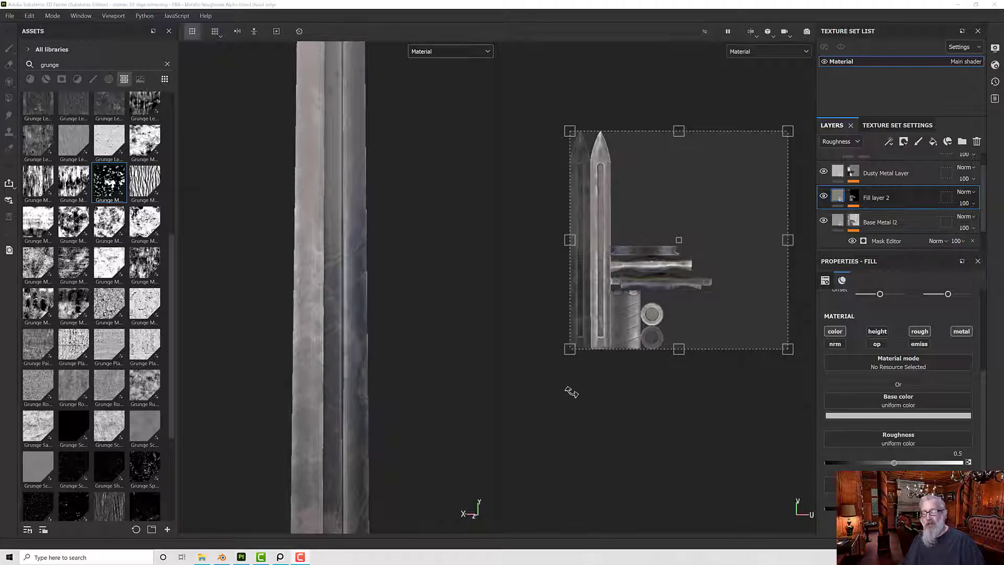
# Try a near-white base color and a roughness of 0.7955 on Fill layer 2, and examine the blade.
pyautogui.moveTo(571, 392); pyautogui.dragTo(563, 390)
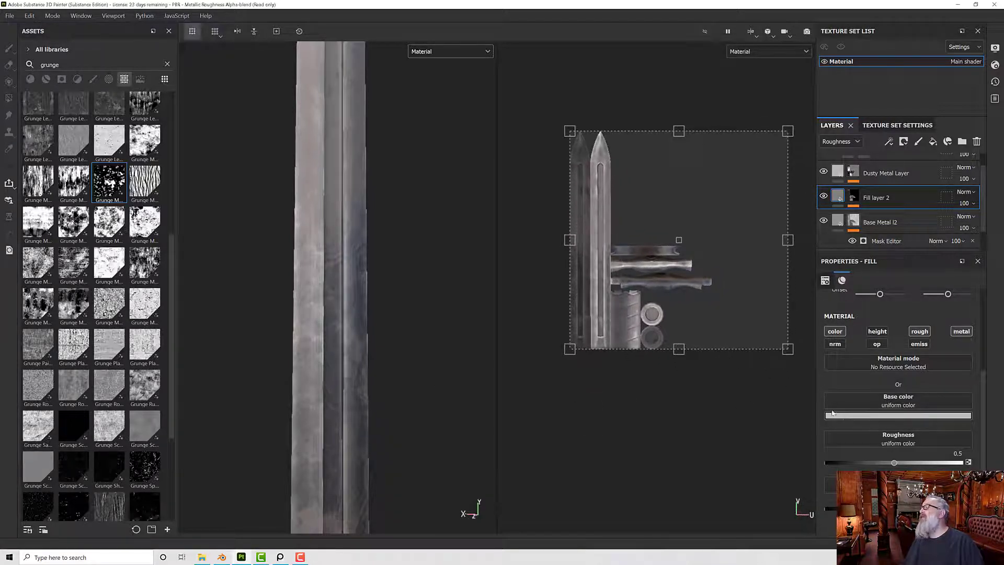
pyautogui.click(849, 417)
pyautogui.moveTo(860, 467); pyautogui.dragTo(849, 446)
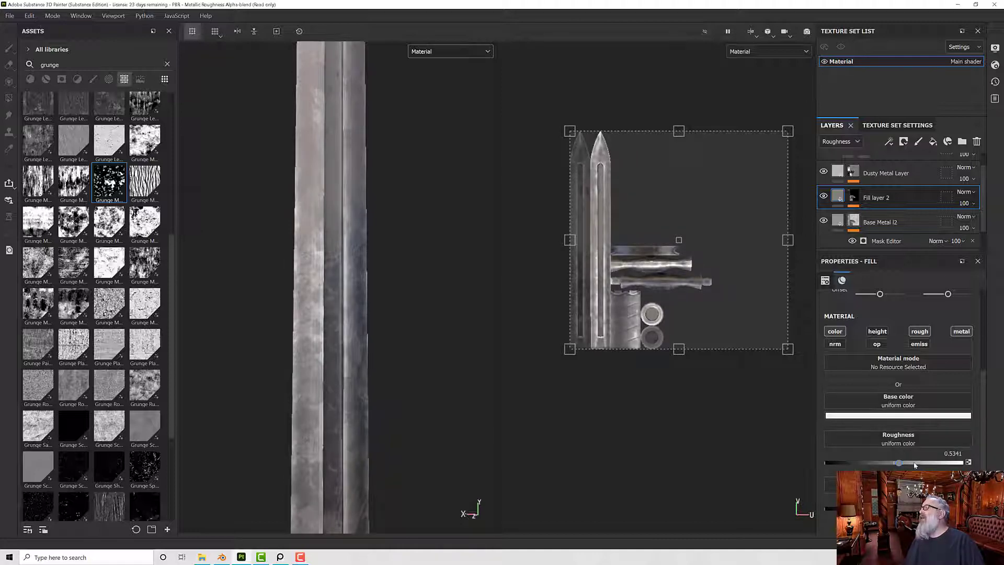
pyautogui.moveTo(914, 465); pyautogui.dragTo(935, 464)
pyautogui.moveTo(369, 383)
pyautogui.keyDown('alt'); pyautogui.mouseDown()
pyautogui.moveTo(362, 404)
pyautogui.moveTo(337, 374)
pyautogui.moveTo(327, 319)
pyautogui.moveTo(340, 404)
pyautogui.moveTo(319, 452)
pyautogui.mouseUp(); pyautogui.keyUp('alt')
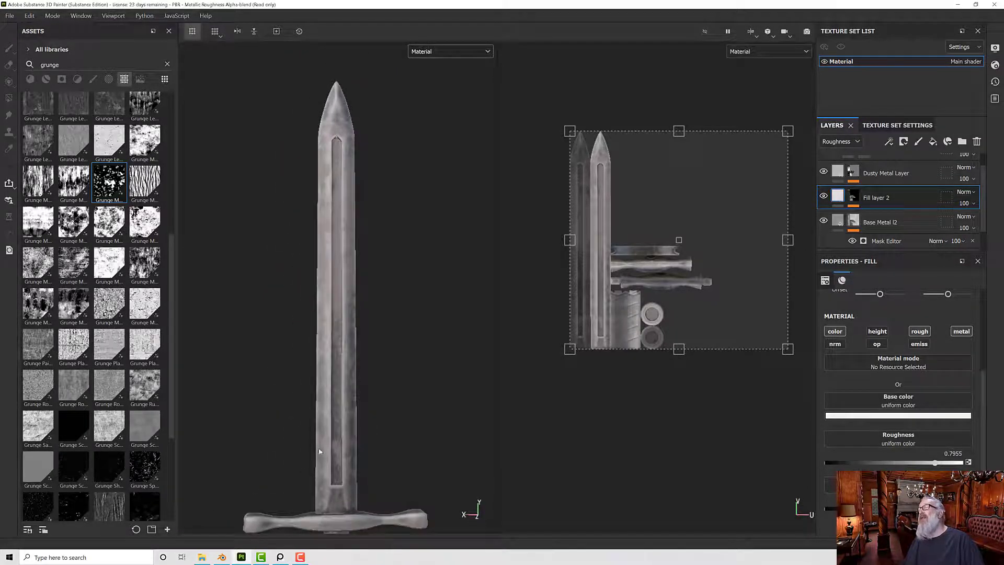
pyautogui.keyDown('alt'); pyautogui.moveTo(330, 164); pyautogui.dragTo(352, 172); pyautogui.keyUp('alt')
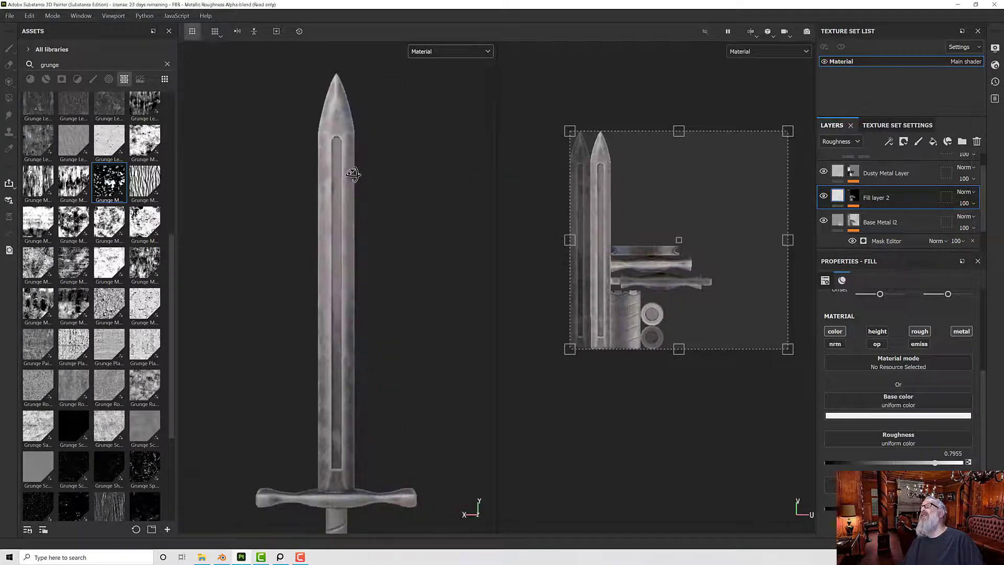
pyautogui.keyDown('alt'); pyautogui.moveTo(351, 179); pyautogui.dragTo(542, 196, button='right'); pyautogui.keyUp('alt')
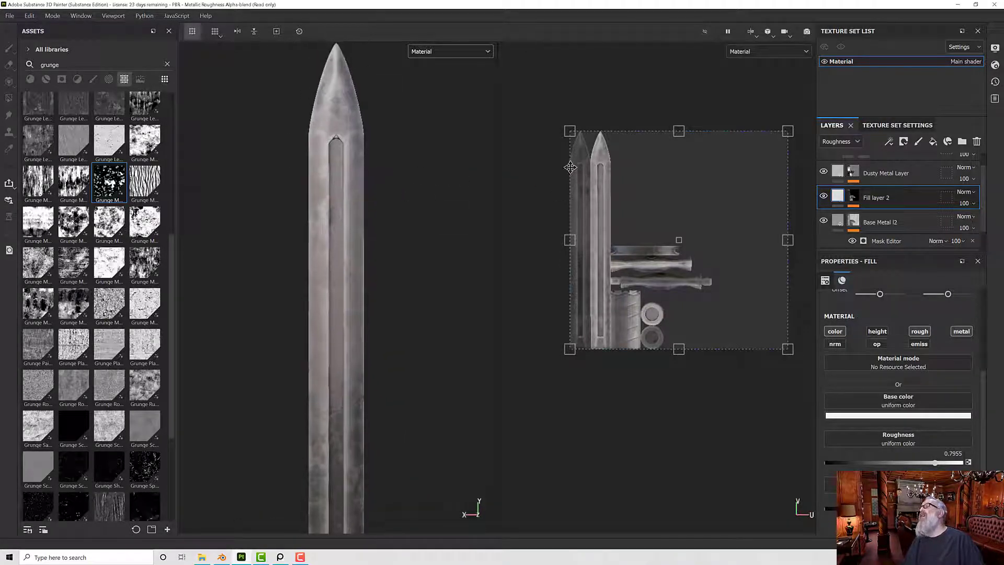
# Set Fill layer 2's roughness to about 0.65 and darken its base color to a mid grey.
pyautogui.scroll(1, 893, 195)
pyautogui.click(896, 193)
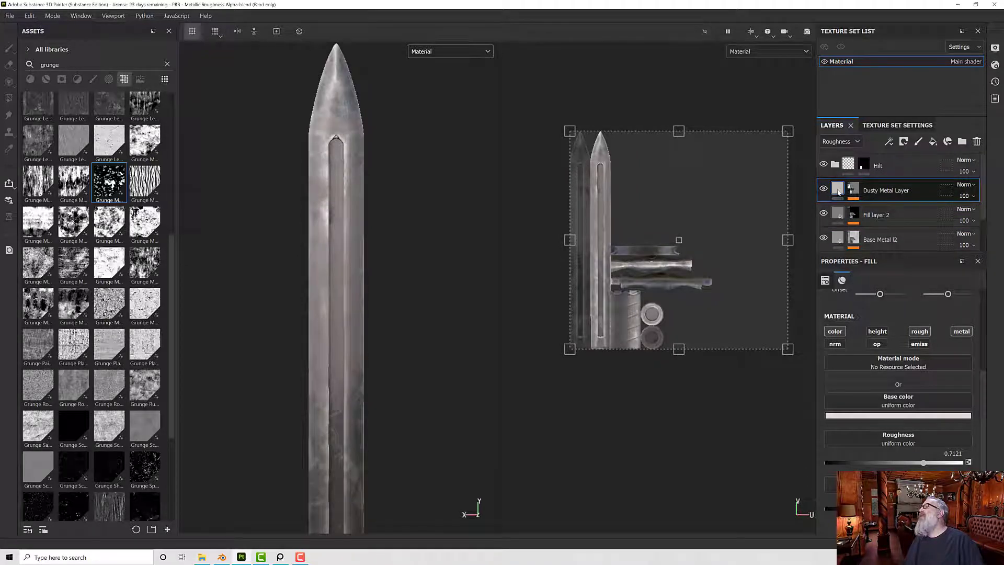
pyautogui.click(837, 214)
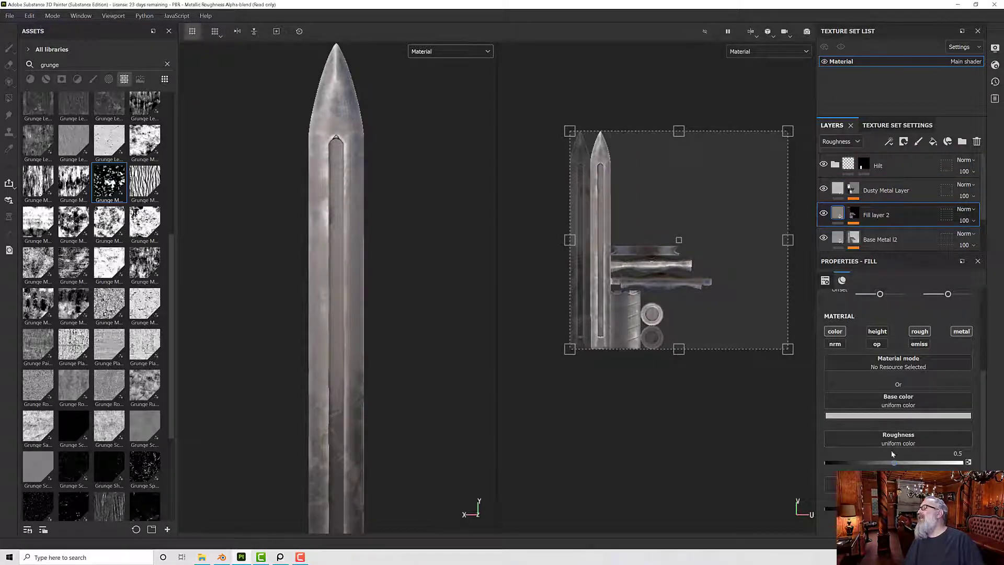
pyautogui.moveTo(894, 463); pyautogui.dragTo(913, 464)
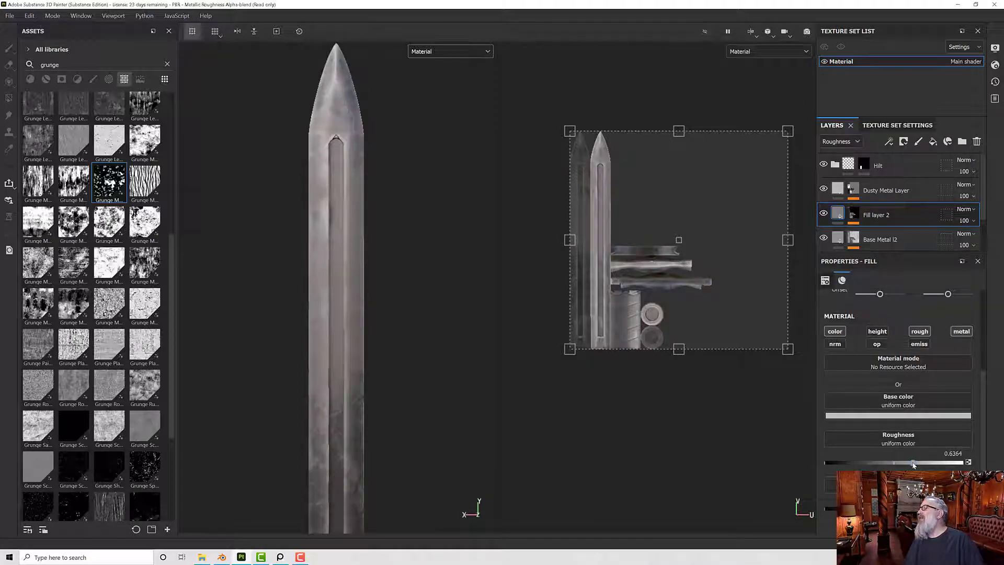
pyautogui.click(904, 416)
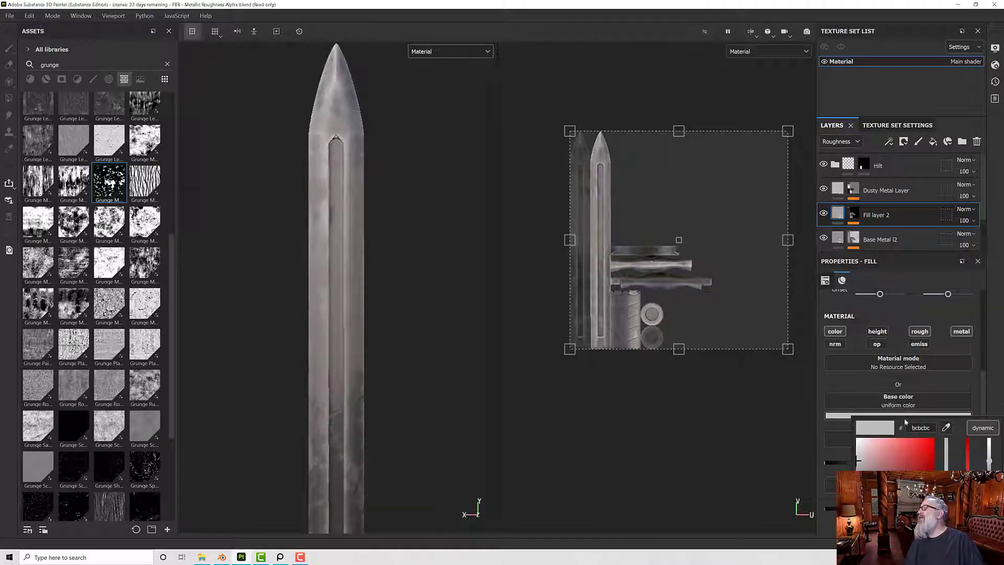
pyautogui.click(857, 460)
pyautogui.moveTo(857, 465); pyautogui.dragTo(857, 469)
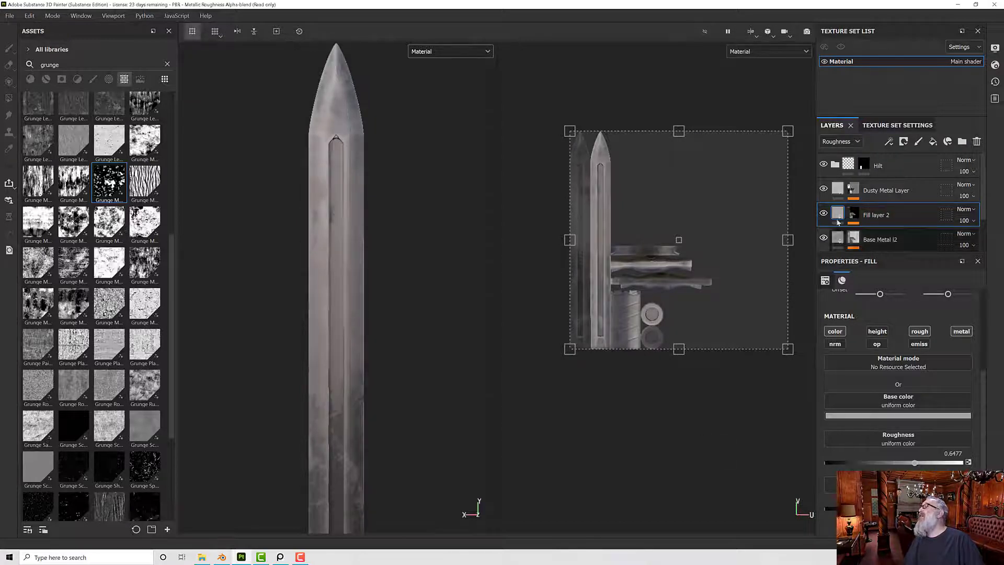
# Change the Dusty Metal Layer's base color to a lighter, neutral near-white.
pyautogui.click(857, 191)
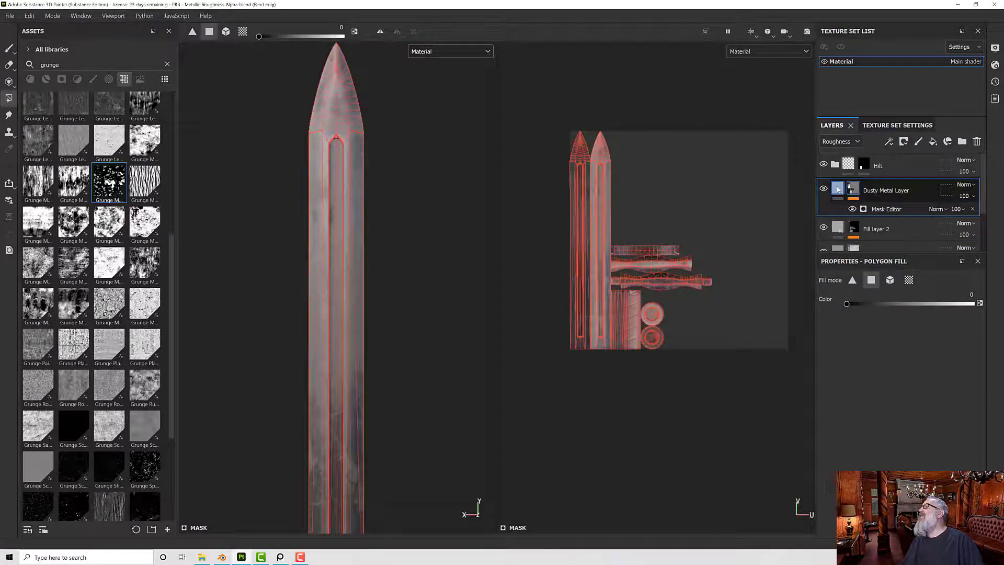
pyautogui.click(837, 188)
pyautogui.click(860, 415)
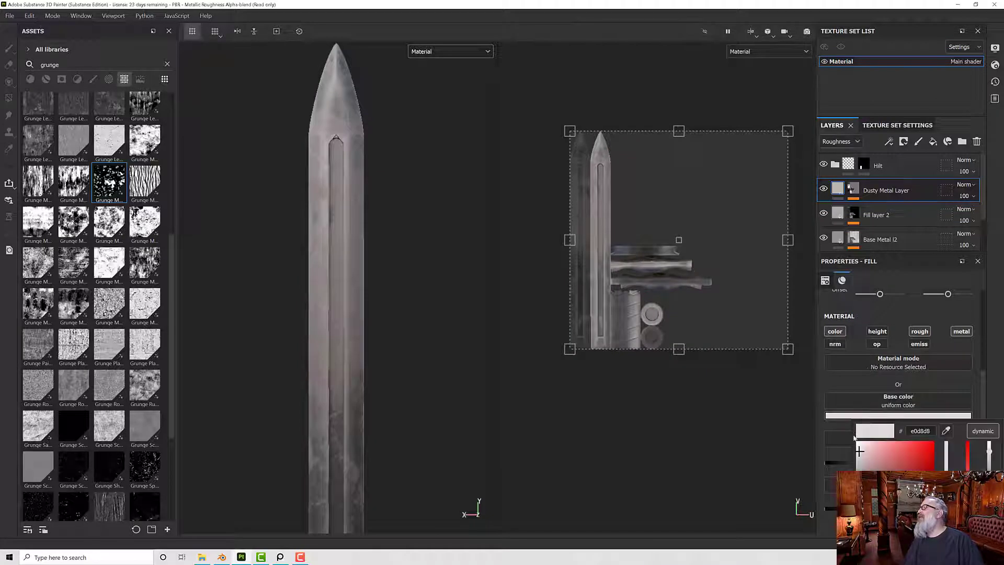
pyautogui.moveTo(860, 451); pyautogui.dragTo(856, 449)
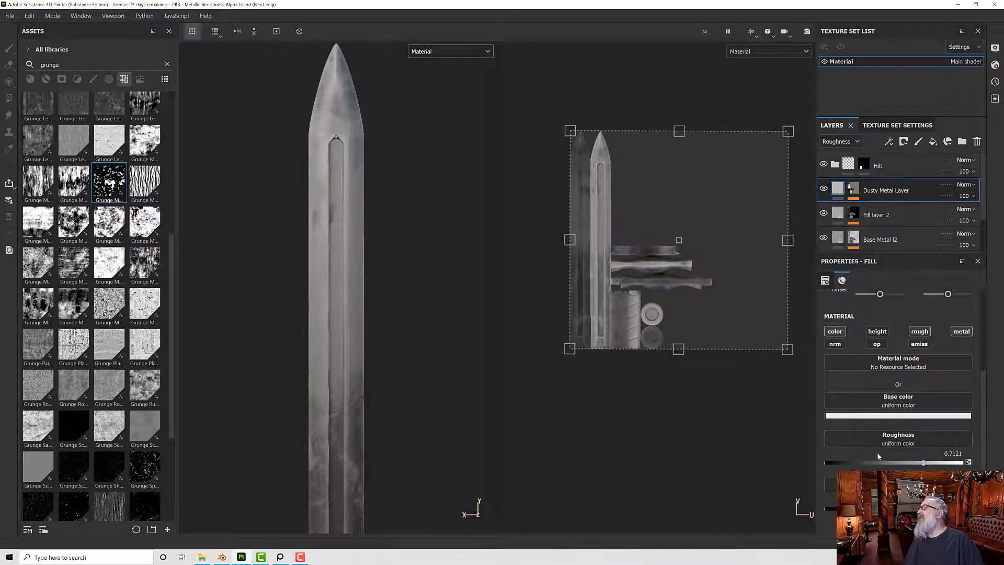
# Try a roughness of 0.7917 on the Dusty Metal Layer, then settle on 0.7614 while checking the blade's reflections.
pyautogui.moveTo(926, 465); pyautogui.dragTo(934, 463)
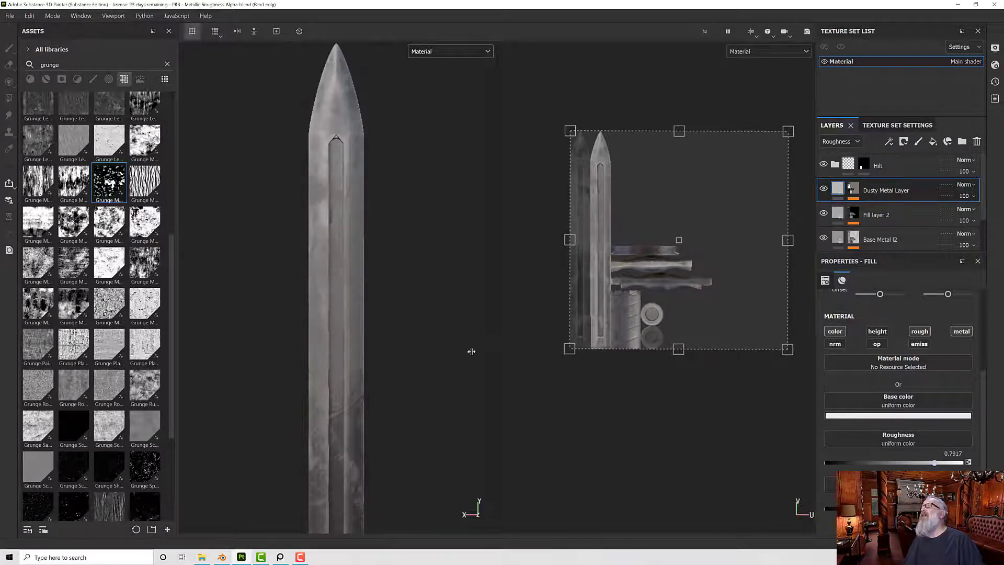
pyautogui.moveTo(470, 350)
pyautogui.keyDown('alt'); pyautogui.mouseDown()
pyautogui.moveTo(433, 298)
pyautogui.moveTo(440, 310)
pyautogui.mouseUp(); pyautogui.keyUp('alt')
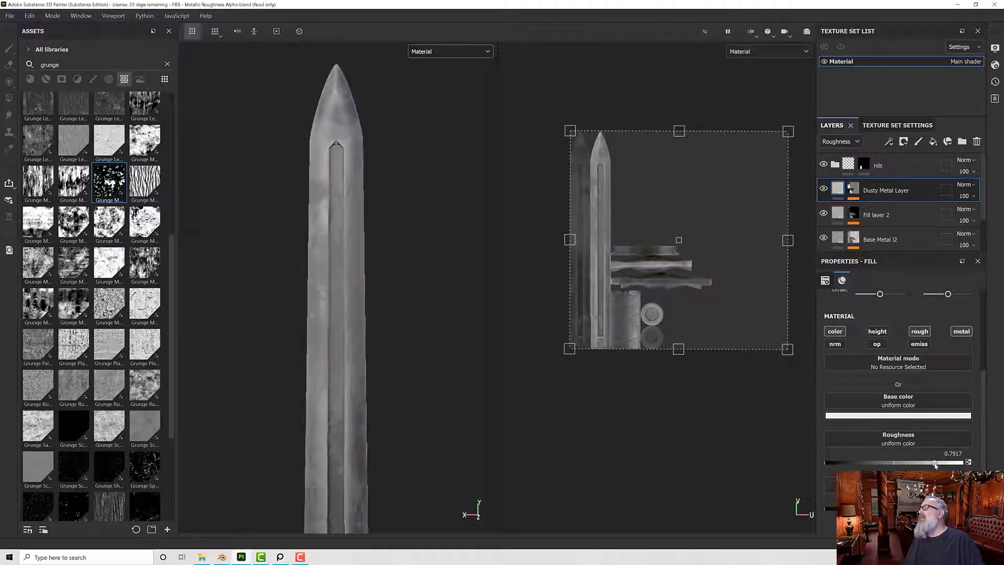
pyautogui.moveTo(934, 465); pyautogui.dragTo(929, 463)
pyautogui.keyDown('alt'); pyautogui.moveTo(361, 336); pyautogui.dragTo(374, 351); pyautogui.keyUp('alt')
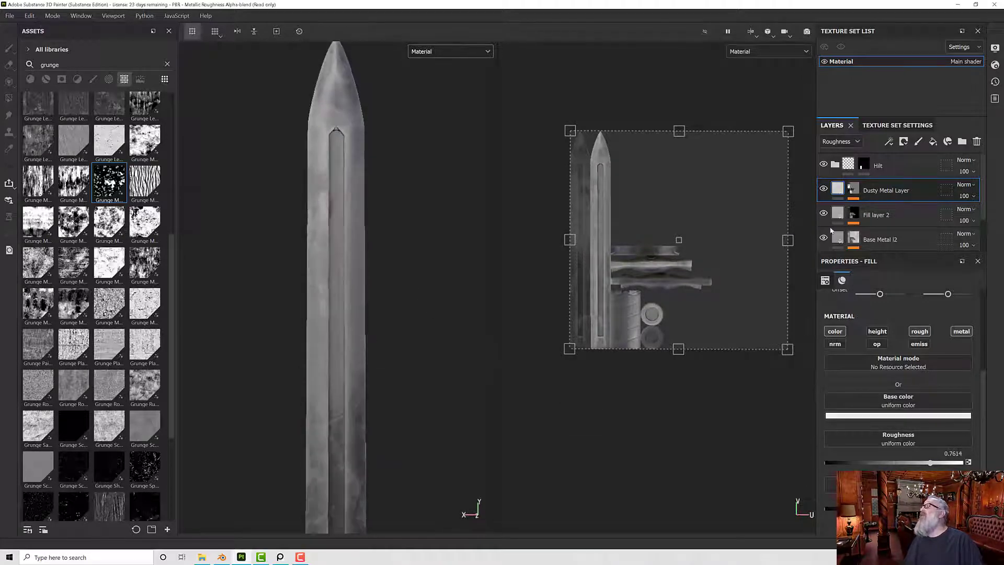
# Add a new fill layer above the Dusty Metal Layer and give it a black mask.
pyautogui.click(932, 142)
pyautogui.keyDown('alt'); pyautogui.moveTo(419, 247); pyautogui.dragTo(400, 249); pyautogui.keyUp('alt')
pyautogui.scroll(-3, 401, 254)
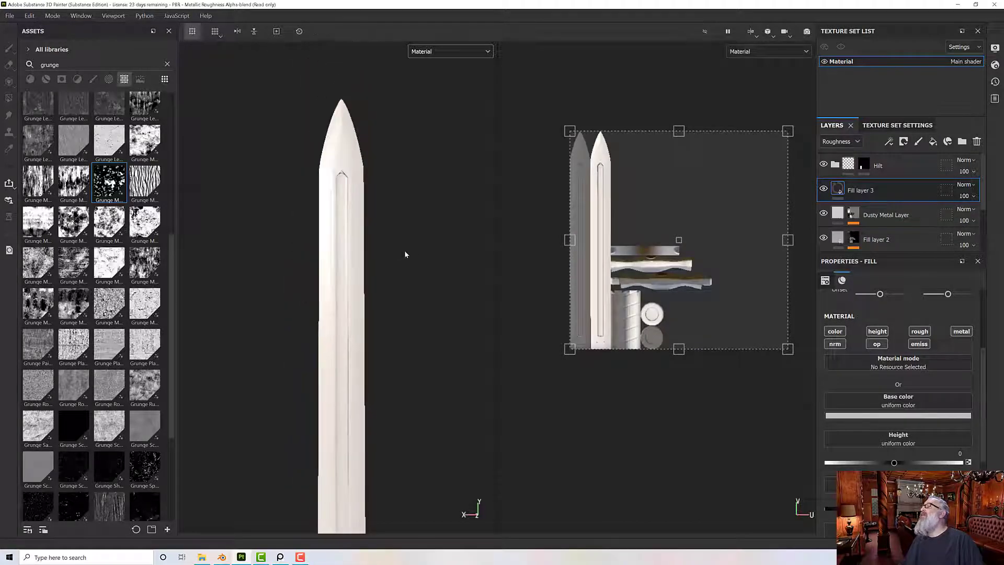
pyautogui.rightClick(851, 189)
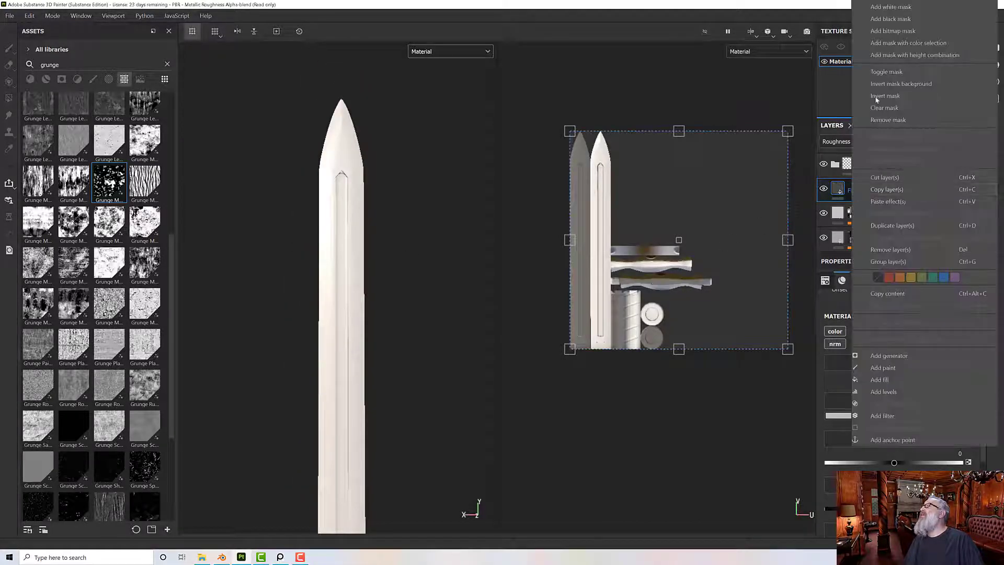
pyautogui.click(881, 27)
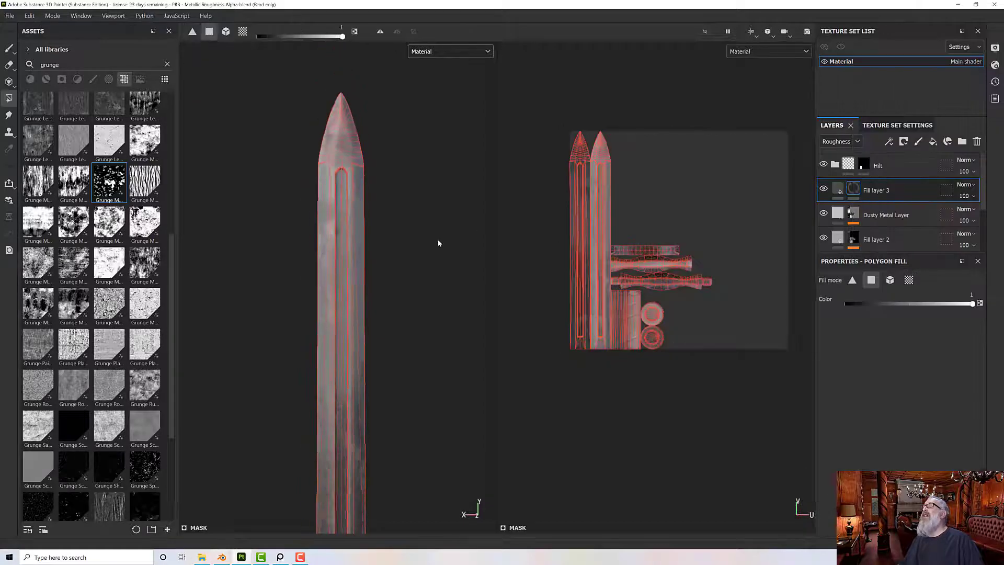
# Polygon-fill Fill layer 3's mask with white on the outer edge and tip faces of the first blade island in the UV view.
pyautogui.scroll(-2, 406, 244)
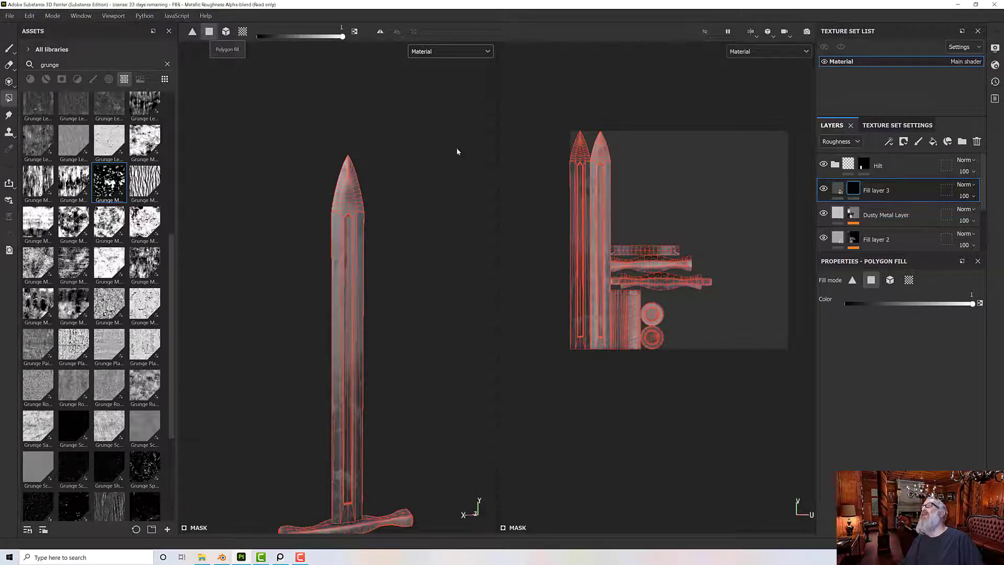
pyautogui.scroll(5, 572, 162)
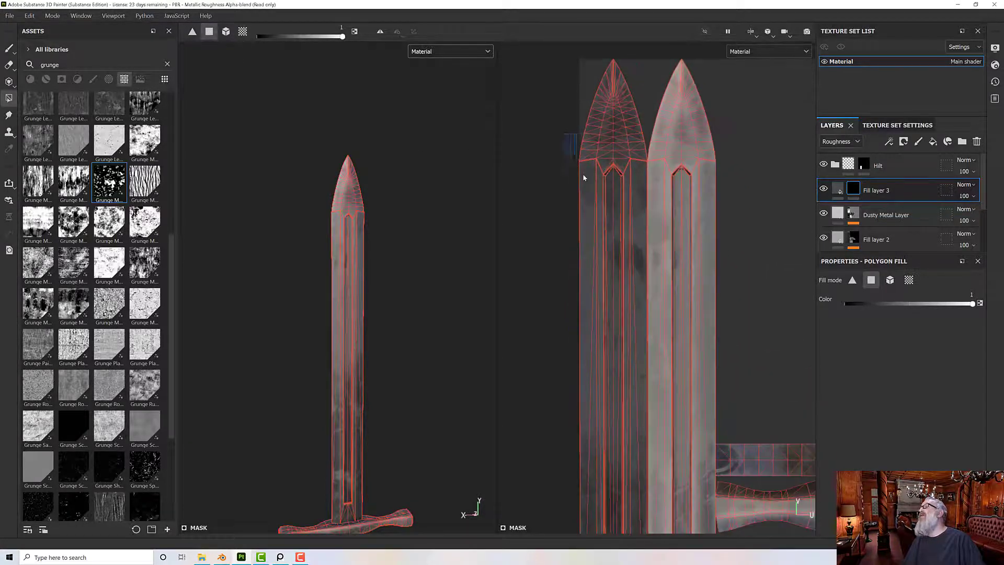
pyautogui.click(583, 178)
pyautogui.moveTo(579, 134); pyautogui.dragTo(595, 84)
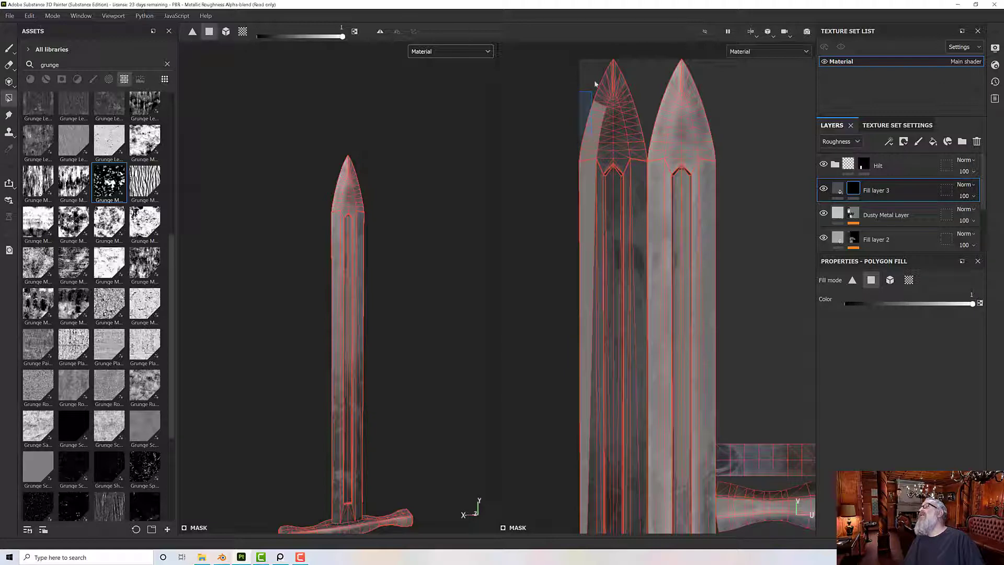
pyautogui.click(605, 91)
pyautogui.moveTo(602, 60)
pyautogui.mouseDown()
pyautogui.moveTo(623, 72)
pyautogui.moveTo(636, 104)
pyautogui.mouseUp()
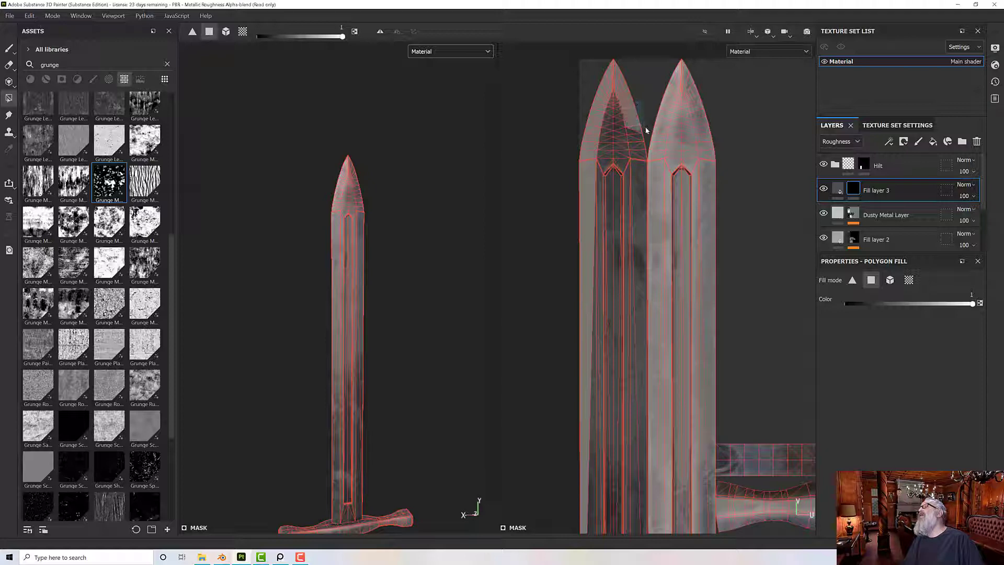
pyautogui.scroll(2, 646, 130)
pyautogui.moveTo(639, 124); pyautogui.dragTo(645, 156)
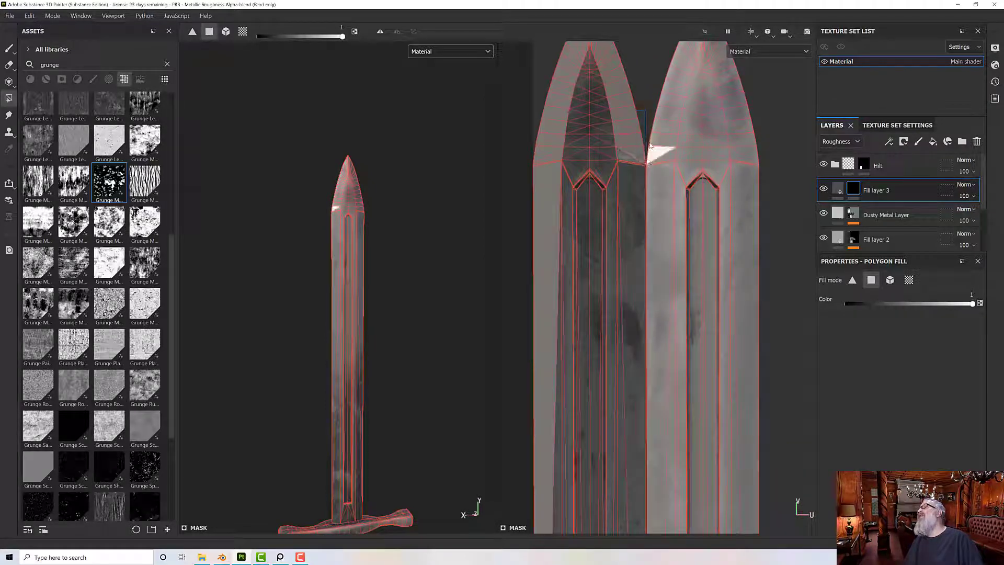
# Polygon-fill Fill layer 3's mask with white on the bevel faces around the second blade island's tip in the UV view.
pyautogui.scroll(-3, 633, 159)
pyautogui.keyDown('alt'); pyautogui.moveTo(625, 158); pyautogui.dragTo(595, 209, button='middle'); pyautogui.keyUp('alt')
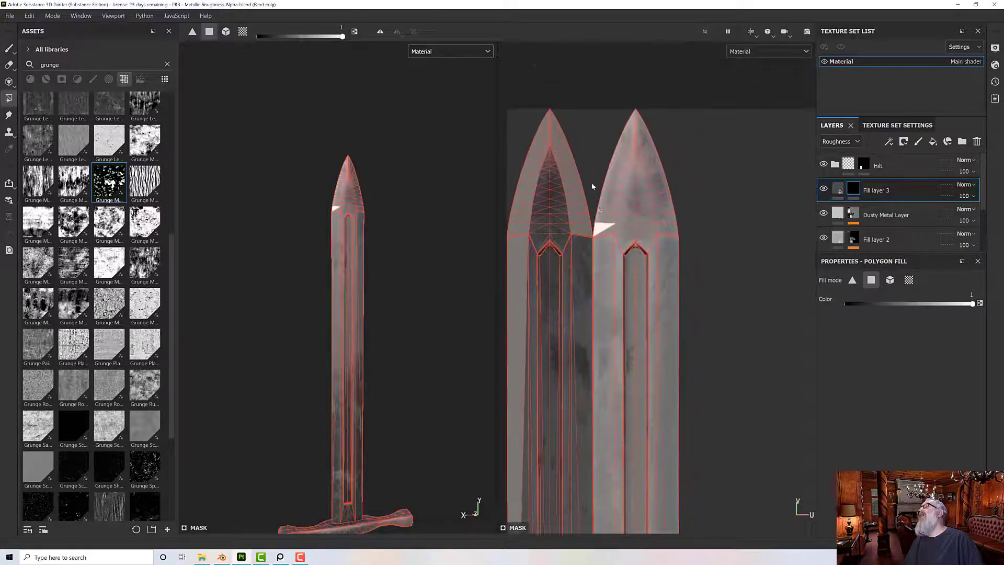
pyautogui.moveTo(590, 185); pyautogui.dragTo(610, 231)
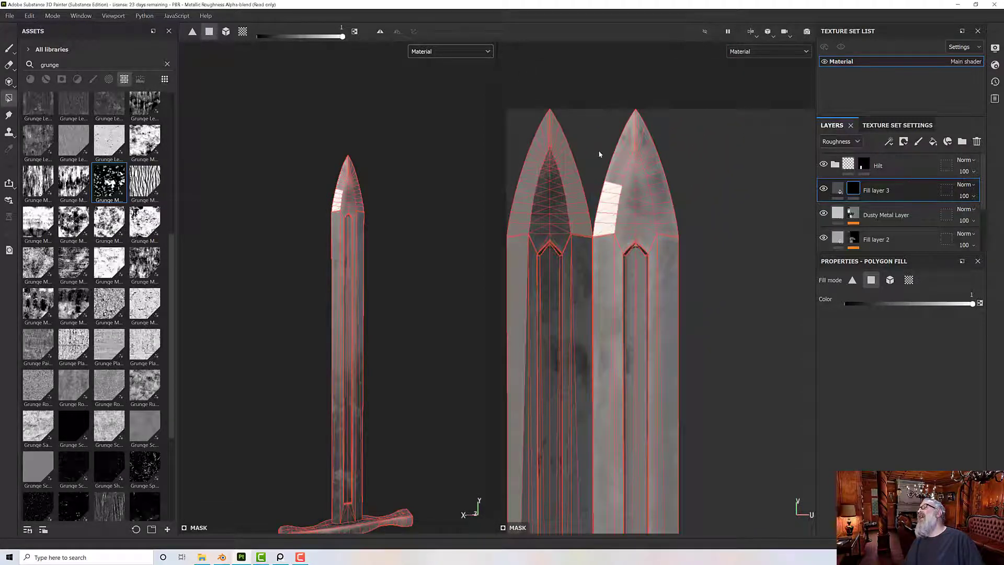
pyautogui.moveTo(601, 152); pyautogui.dragTo(617, 186)
pyautogui.moveTo(602, 125); pyautogui.dragTo(688, 253)
pyautogui.click(655, 167)
# Fill the long outer edge faces of the second blade island with white in Fill layer 3's mask.
pyautogui.scroll(-3, 693, 273)
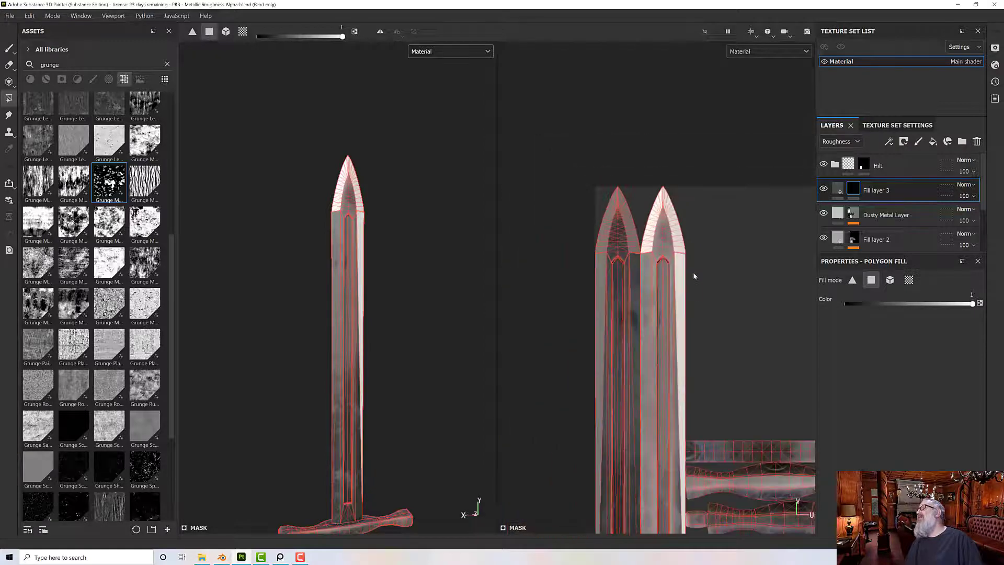
pyautogui.keyDown('alt'); pyautogui.moveTo(692, 272); pyautogui.dragTo(645, 141, button='middle'); pyautogui.keyUp('alt')
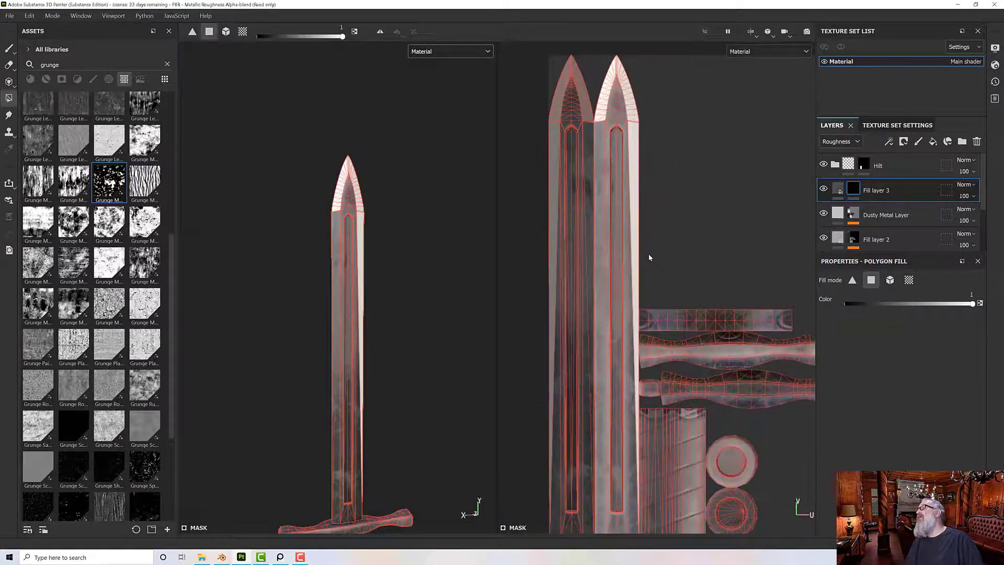
pyautogui.click(631, 283)
pyautogui.scroll(3, 641, 293)
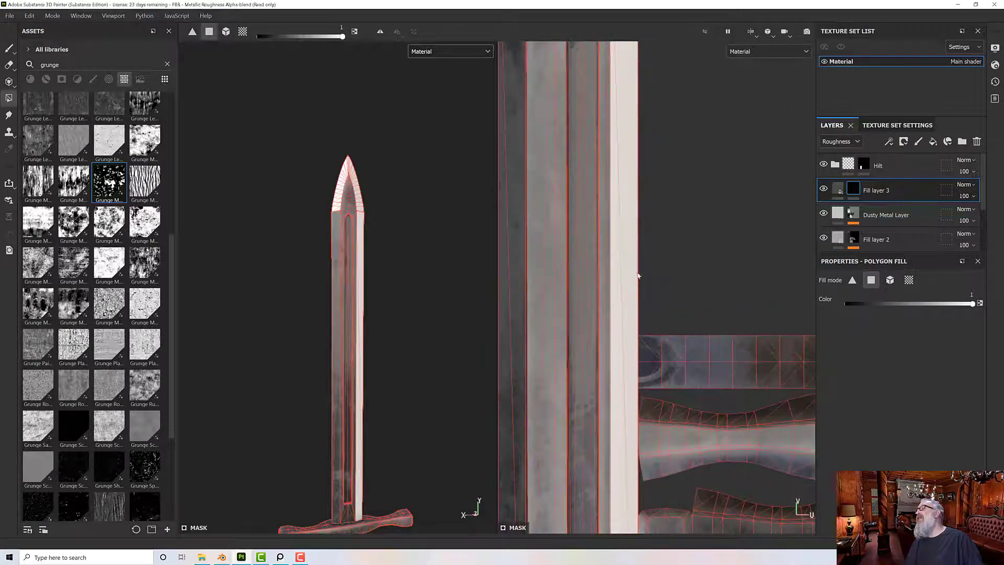
pyautogui.scroll(-5, 628, 251)
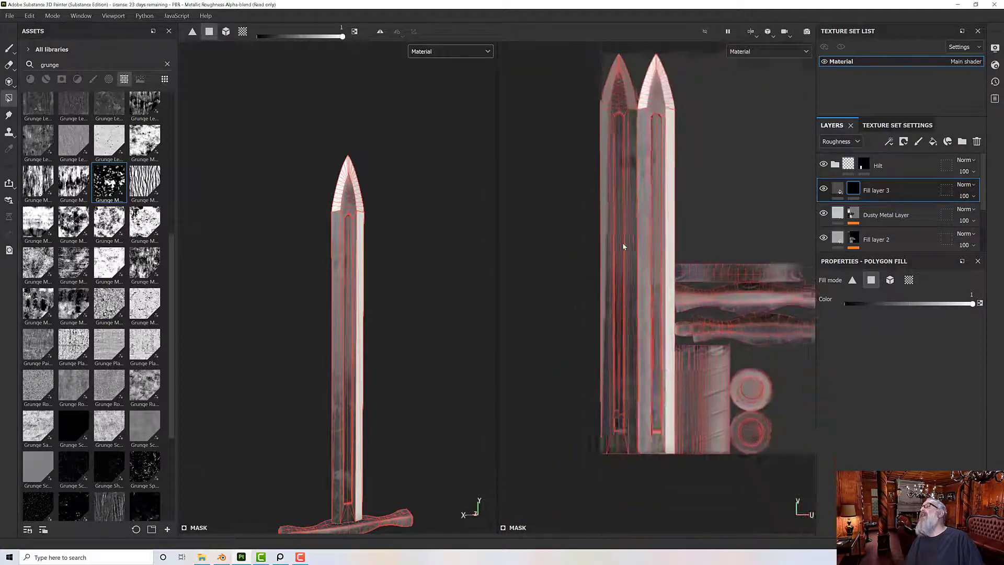
# Switch the viewport display from Material to Mask to show Fill layer 3's mask on the blade.
pyautogui.scroll(-1, 622, 242)
pyautogui.scroll(3, 596, 105)
pyautogui.keyDown('alt'); pyautogui.moveTo(596, 108); pyautogui.dragTo(559, 177, button='middle'); pyautogui.keyUp('alt')
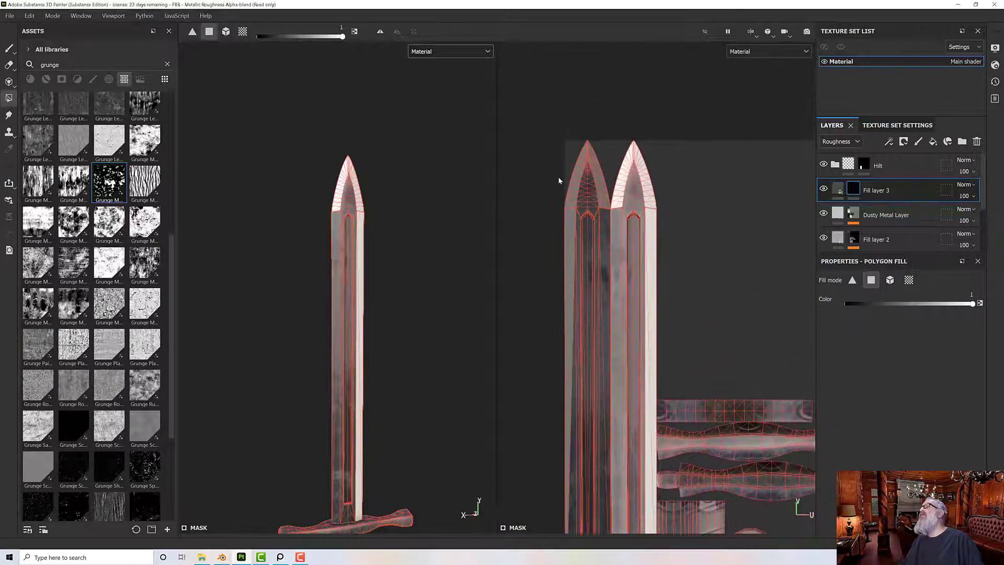
pyautogui.scroll(2, 557, 179)
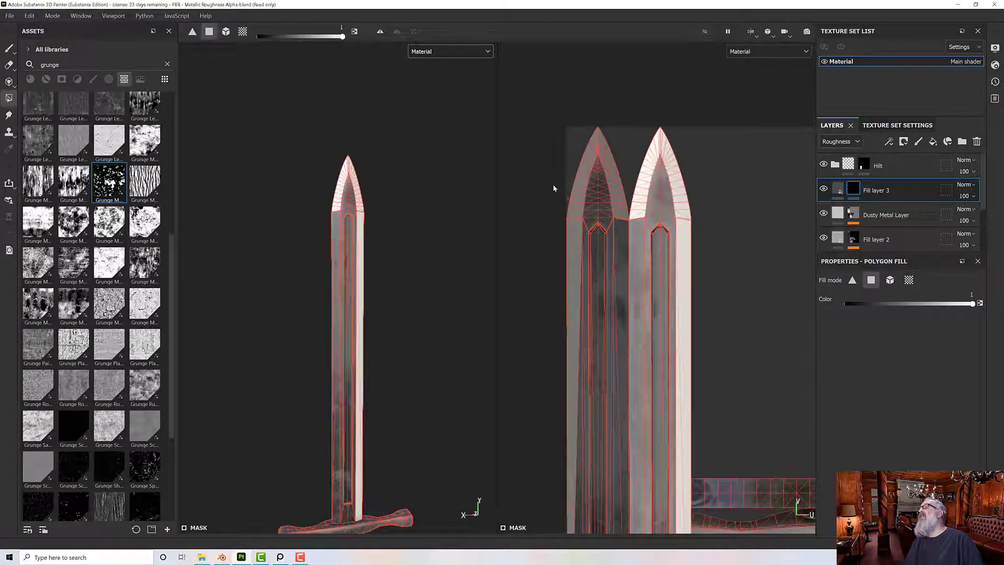
pyautogui.click(439, 52)
pyautogui.scroll(-3, 473, 119)
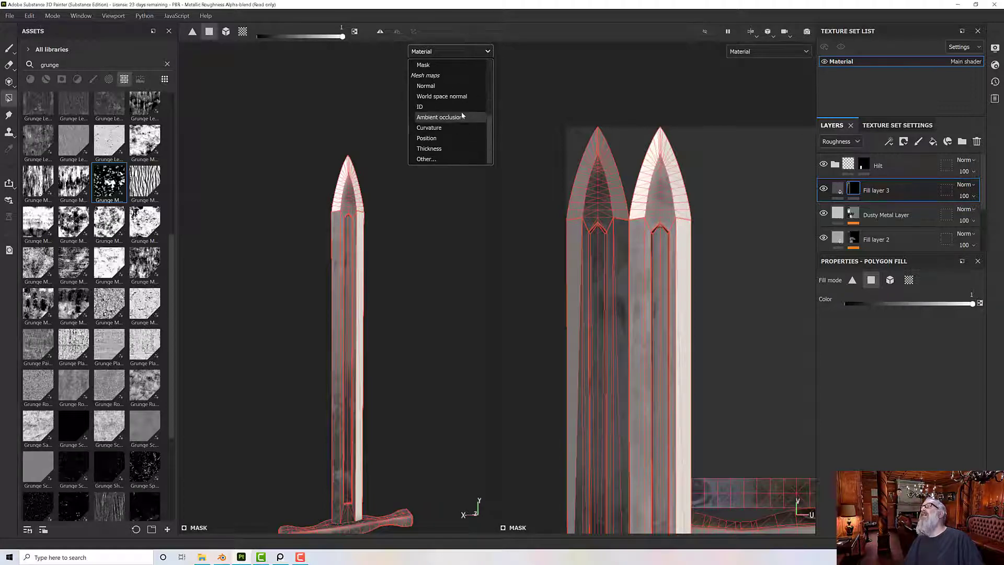
pyautogui.click(432, 64)
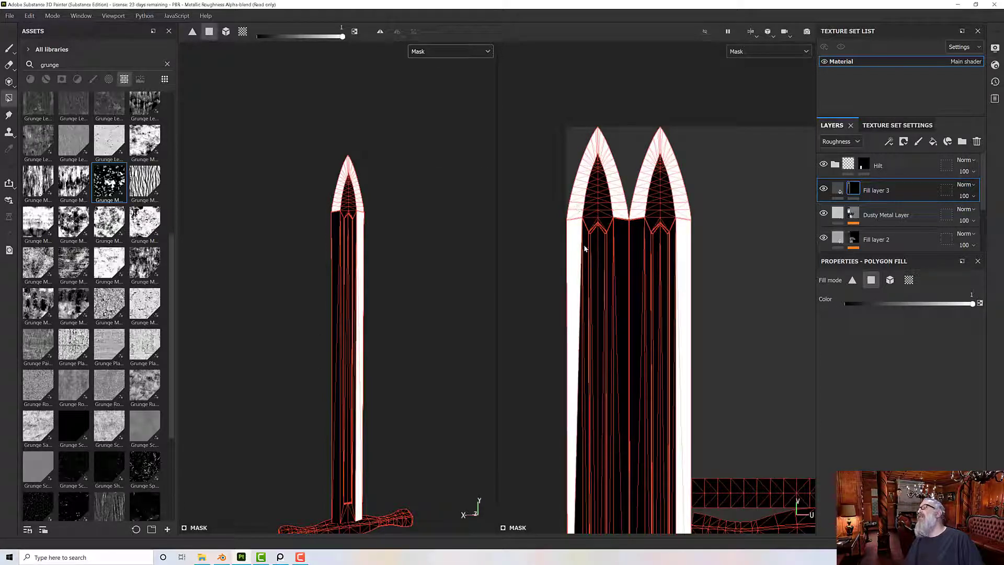
# Fill the remaining long edge faces of both blade islands with white in the mask, starting from their guard ends.
pyautogui.scroll(-3, 544, 317)
pyautogui.keyDown('alt'); pyautogui.moveTo(544, 317); pyautogui.dragTo(597, 284); pyautogui.keyUp('alt')
pyautogui.keyDown('alt'); pyautogui.moveTo(654, 243); pyautogui.dragTo(641, 16, button='middle'); pyautogui.keyUp('alt')
pyautogui.keyDown('shift'); pyautogui.click(547, 390); pyautogui.keyUp('shift')
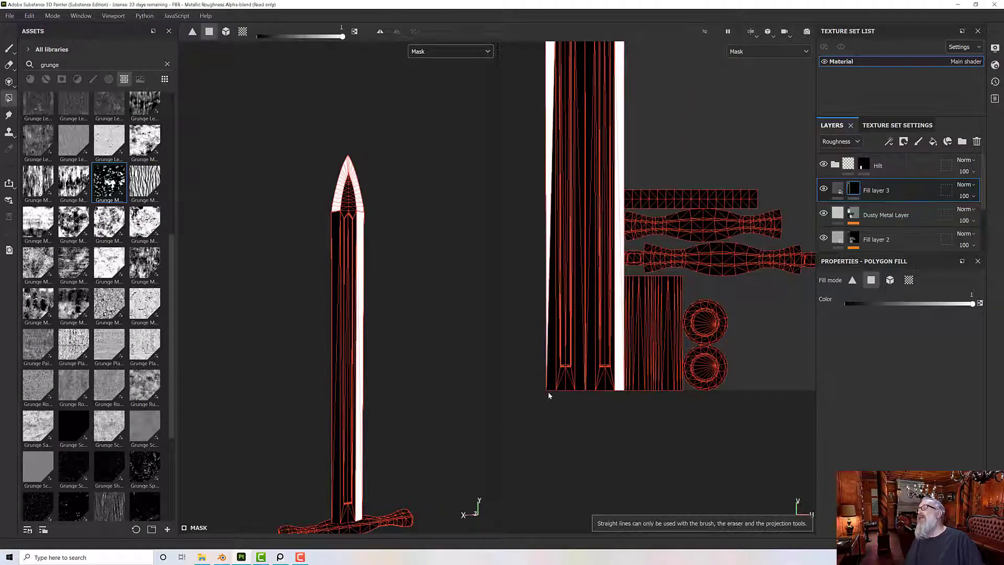
pyautogui.scroll(8, 608, 400)
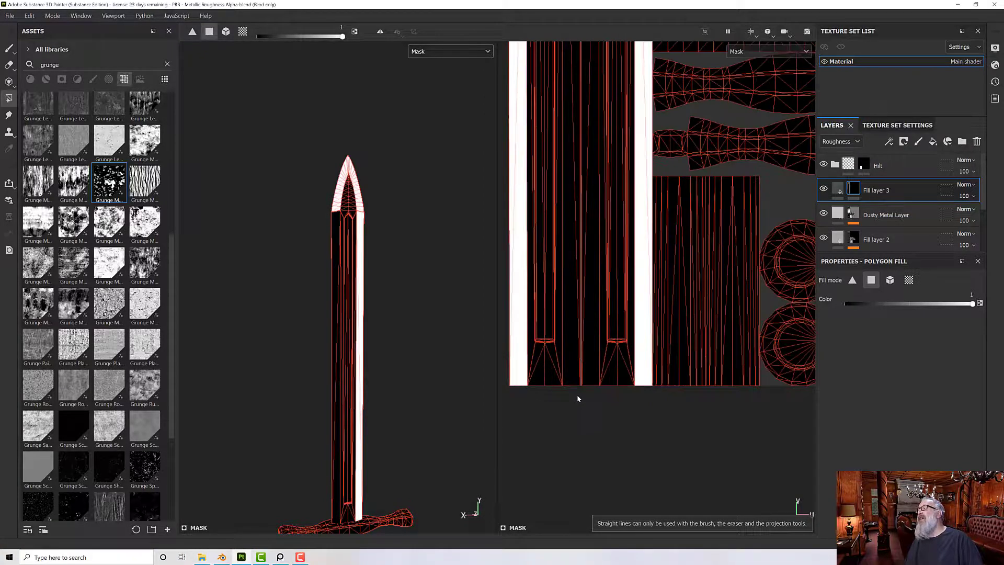
pyautogui.keyDown('shift'); pyautogui.moveTo(599, 384); pyautogui.dragTo(575, 314); pyautogui.keyUp('shift')
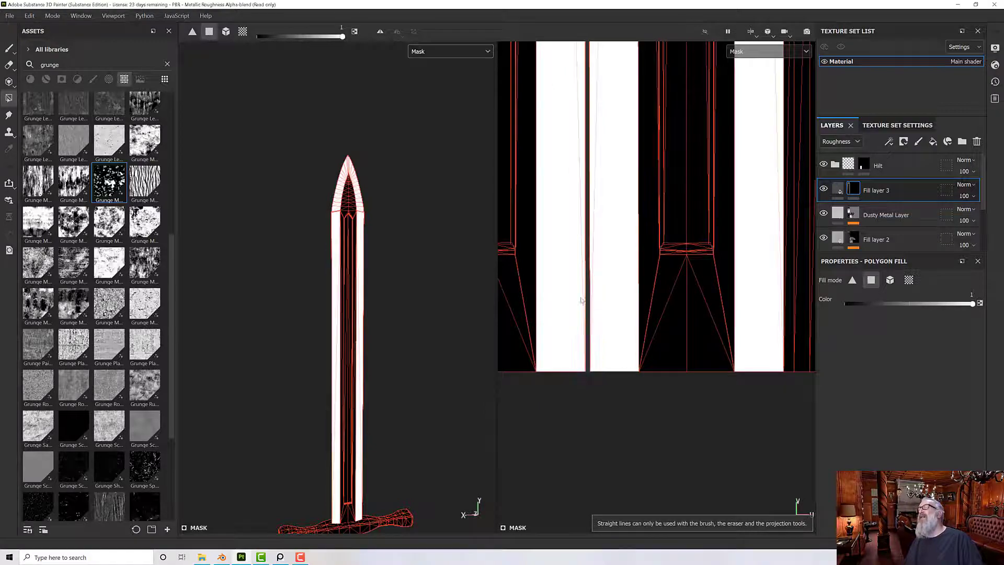
# Fill the narrow faces where the blade's long edges meet the tip bevels with white in the mask.
pyautogui.scroll(-6, 585, 261)
pyautogui.moveTo(588, 173); pyautogui.dragTo(565, 508, button='middle')
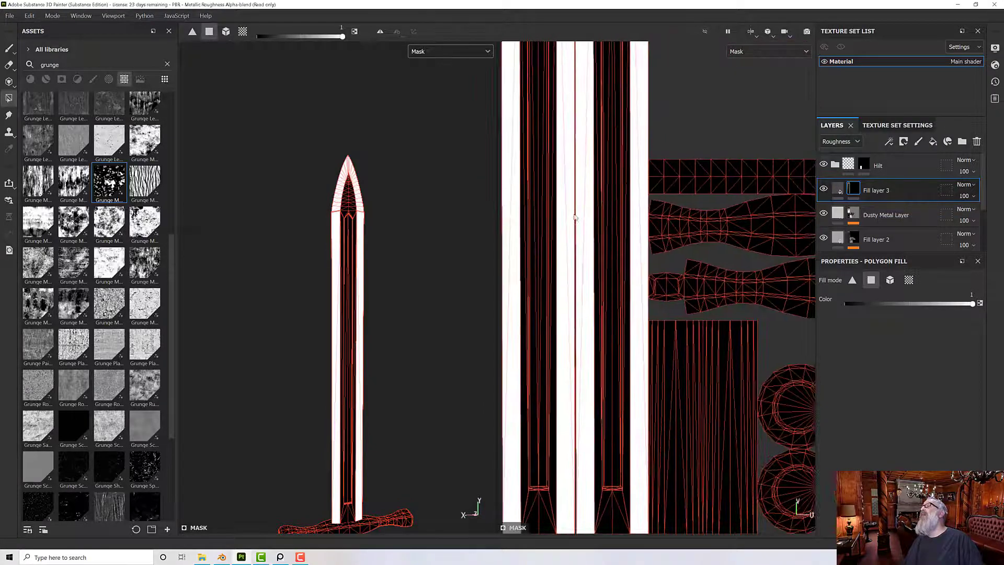
pyautogui.keyDown('alt'); pyautogui.moveTo(575, 217); pyautogui.dragTo(574, 440, button='middle'); pyautogui.keyUp('alt')
pyautogui.keyDown('alt'); pyautogui.moveTo(570, 286); pyautogui.dragTo(562, 402, button='middle'); pyautogui.keyUp('alt')
pyautogui.scroll(6, 563, 180)
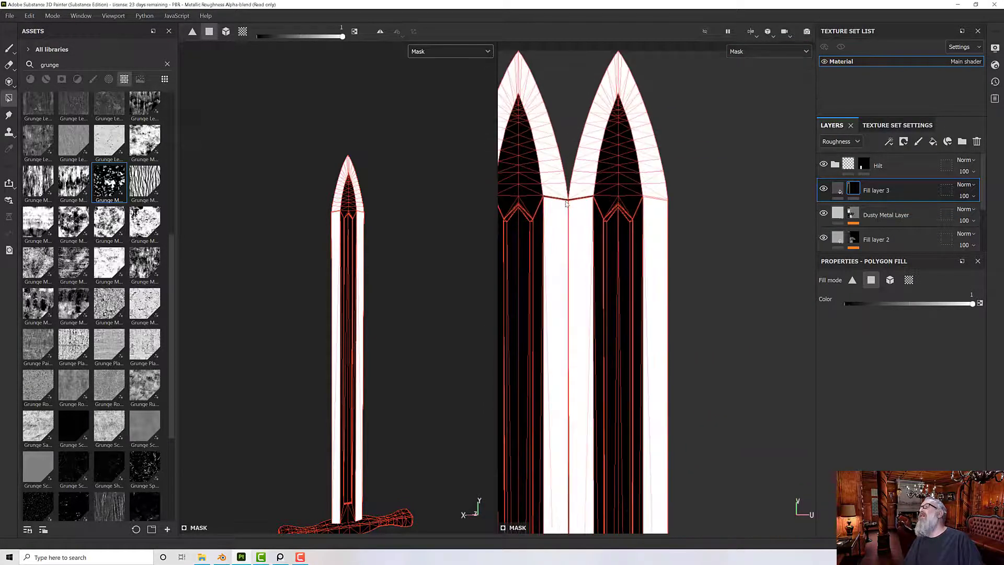
pyautogui.moveTo(560, 173); pyautogui.dragTo(599, 217)
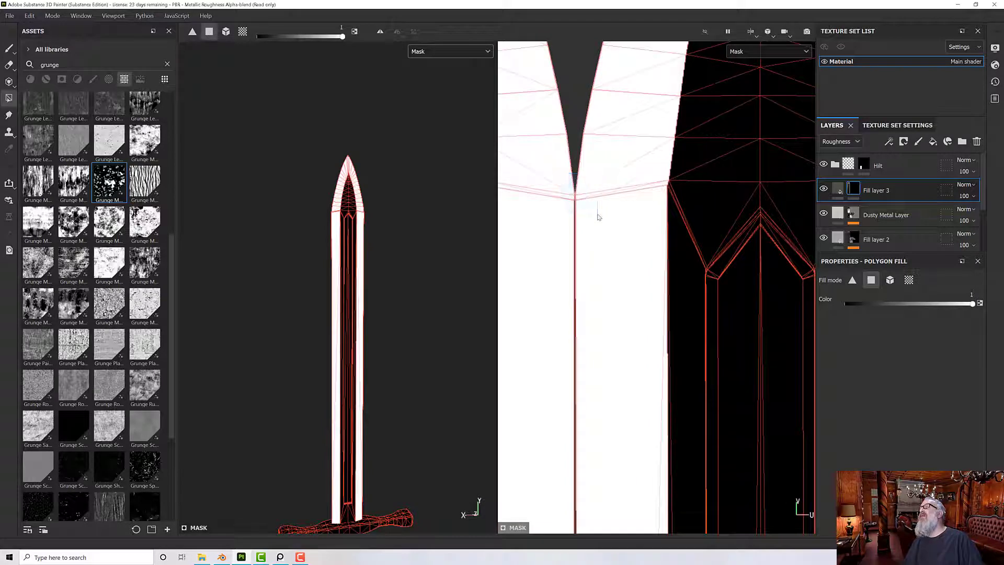
pyautogui.scroll(-2, 588, 217)
pyautogui.keyDown('alt'); pyautogui.moveTo(592, 220); pyautogui.dragTo(826, 213, button='middle'); pyautogui.keyUp('alt')
pyautogui.scroll(-4, 401, 261)
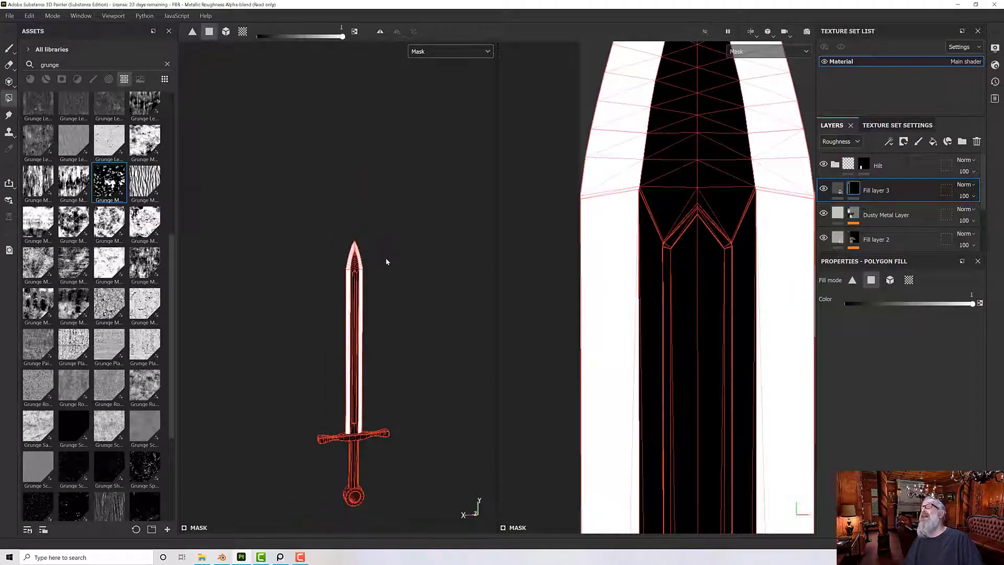
# Switch the viewport display from Mask back to Material.
pyautogui.click(428, 55)
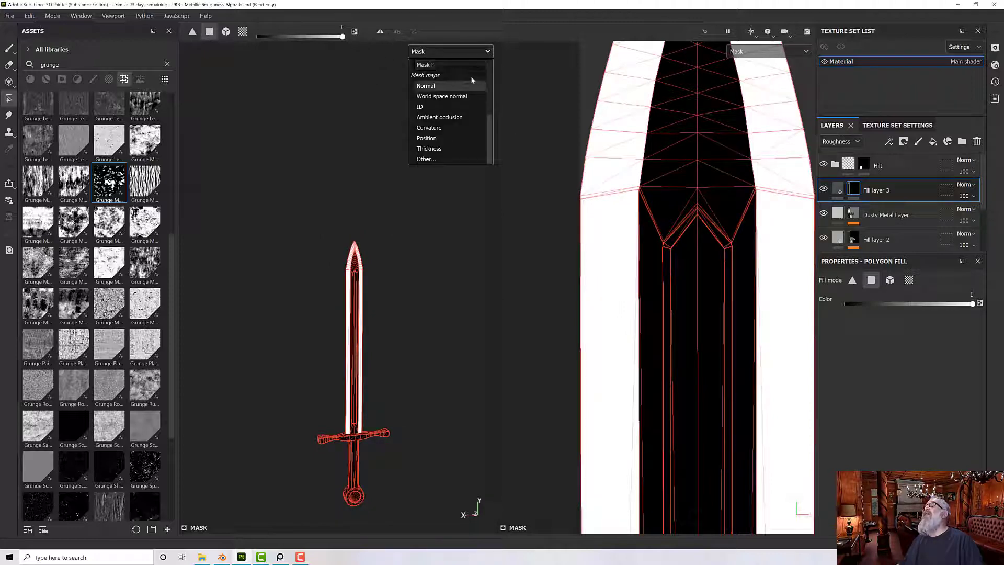
pyautogui.scroll(3, 487, 79)
pyautogui.scroll(1, 490, 77)
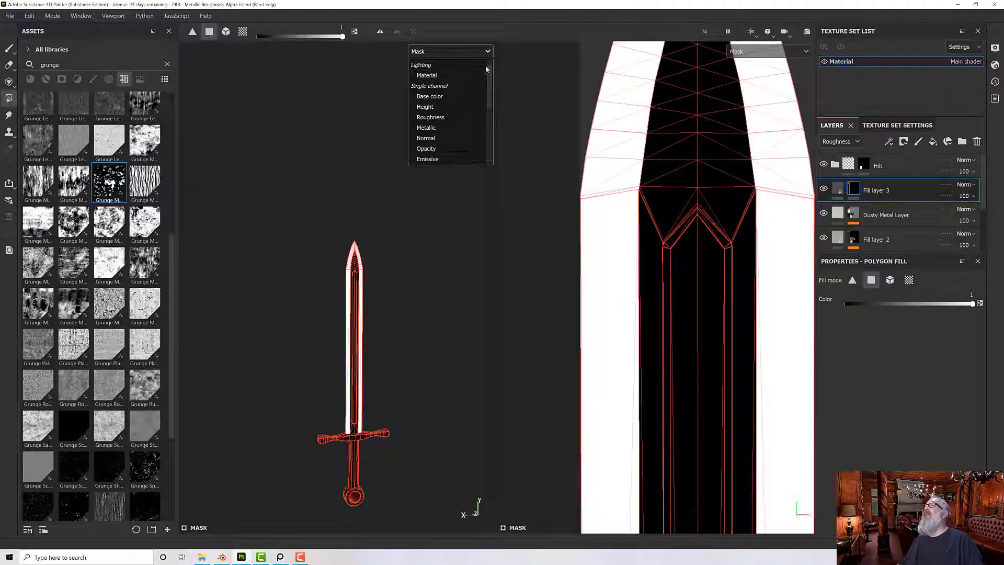
pyautogui.click(442, 75)
# Examine the masked cutting edges on the 3D blade from several distances and angles.
pyautogui.scroll(5, 358, 317)
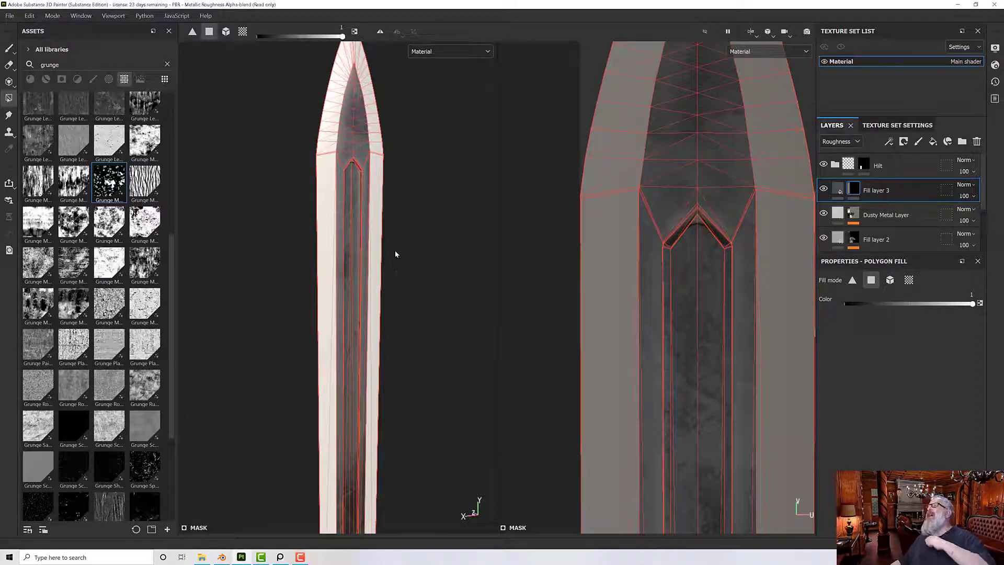
pyautogui.moveTo(431, 257)
pyautogui.keyDown('alt'); pyautogui.mouseDown()
pyautogui.moveTo(345, 229)
pyautogui.moveTo(412, 242)
pyautogui.mouseUp(); pyautogui.keyUp('alt')
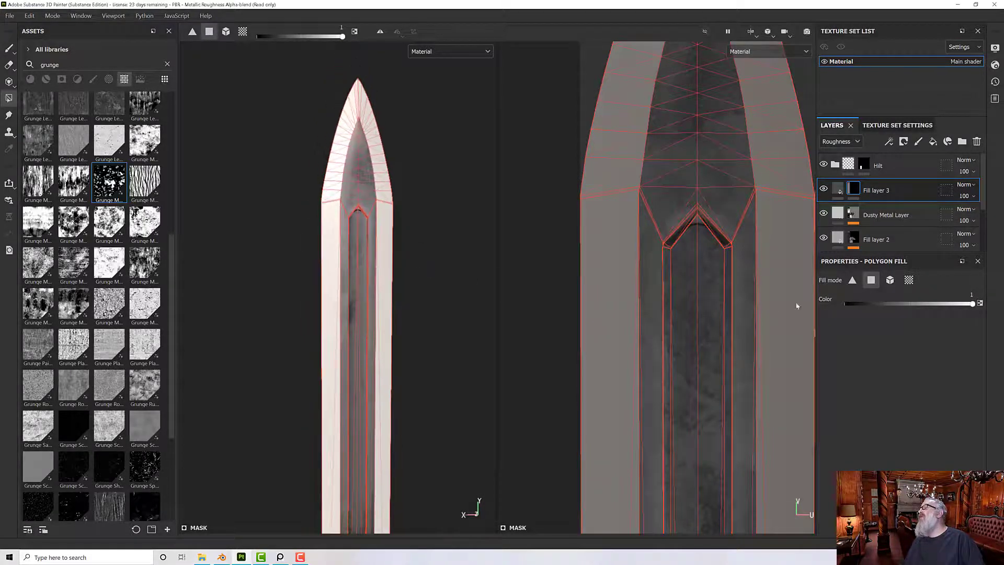
pyautogui.scroll(-5, 494, 253)
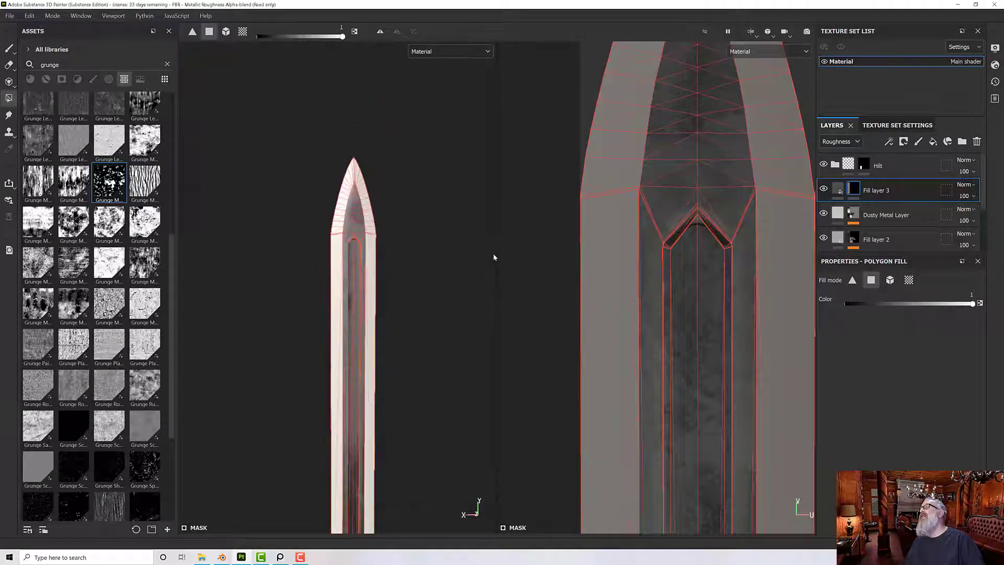
pyautogui.scroll(-2, 575, 270)
pyautogui.scroll(-5, 435, 278)
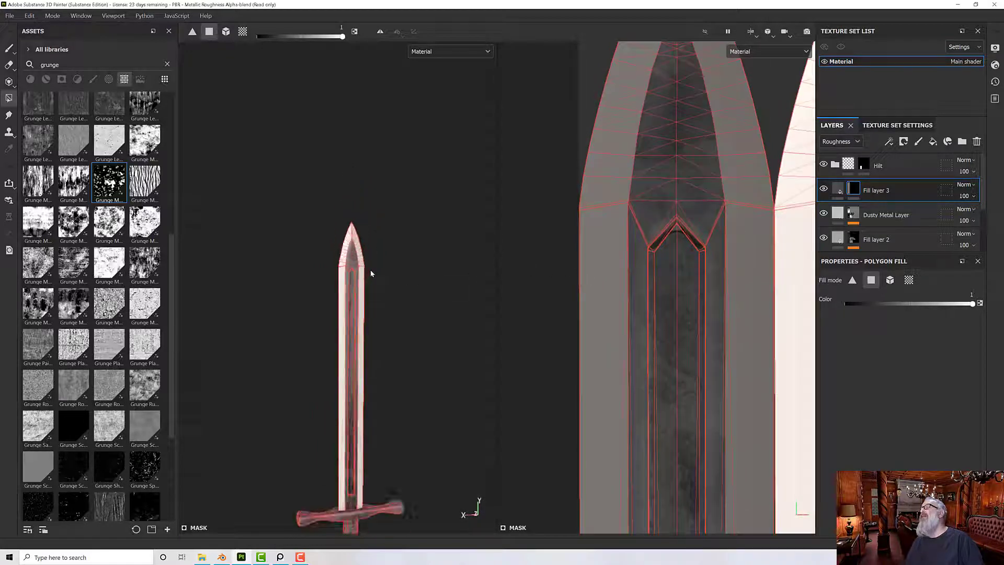
pyautogui.scroll(5, 369, 270)
pyautogui.scroll(2, 369, 275)
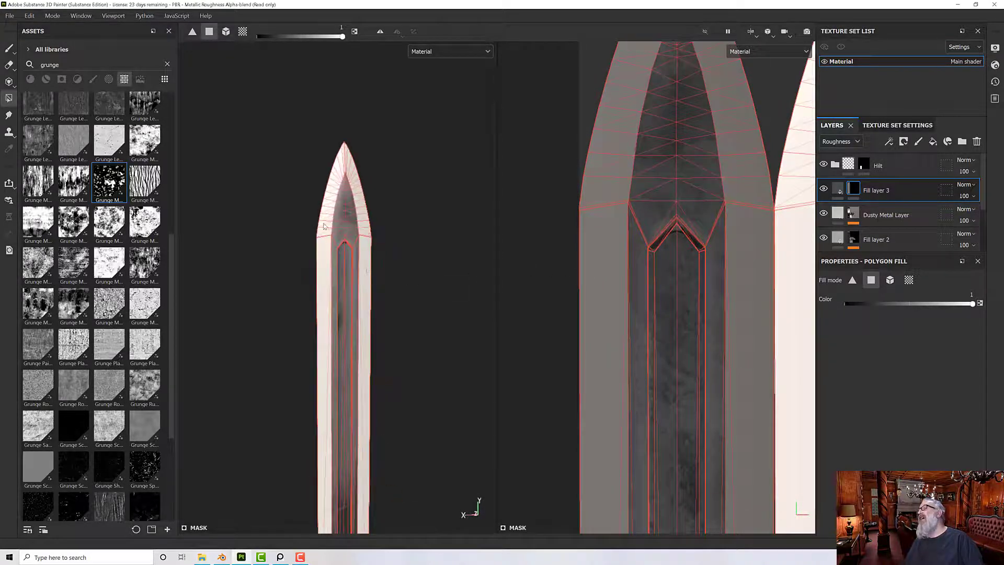
pyautogui.keyDown('alt'); pyautogui.moveTo(323, 239); pyautogui.dragTo(395, 243); pyautogui.keyUp('alt')
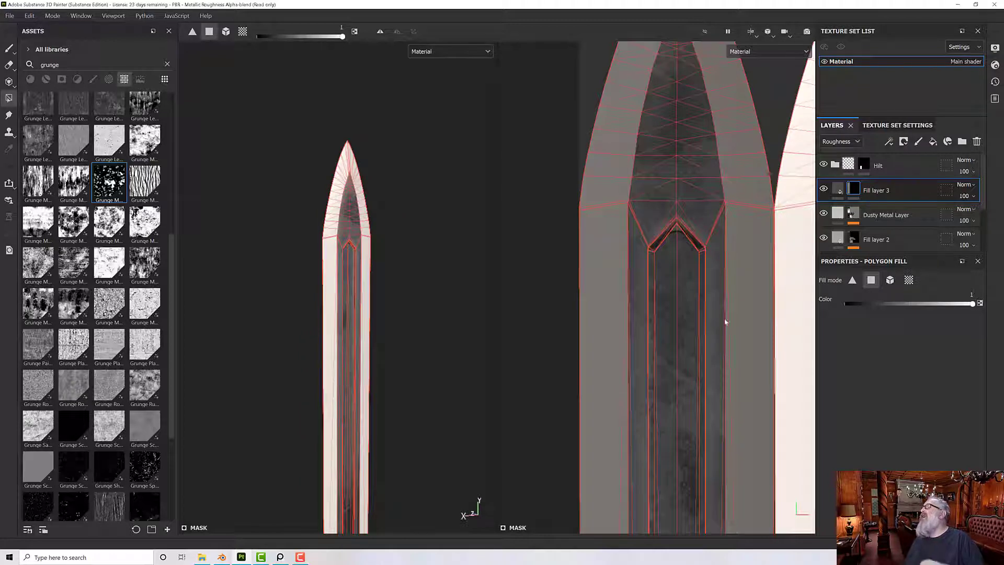
# Darken Fill layer 3's base color to the grey 4f4f4f and check the cutting edges up close.
pyautogui.click(836, 187)
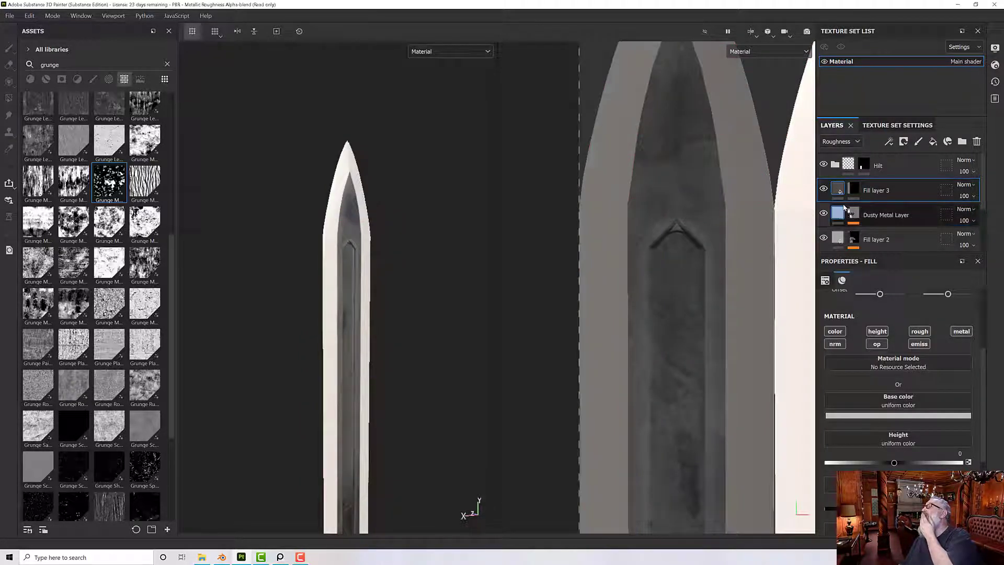
pyautogui.click(860, 417)
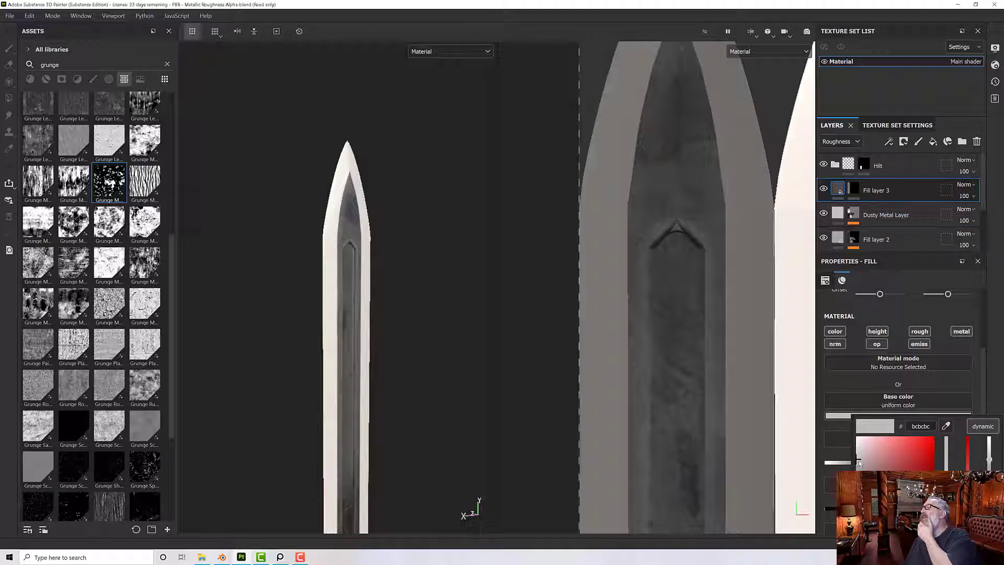
pyautogui.moveTo(859, 462); pyautogui.dragTo(859, 495)
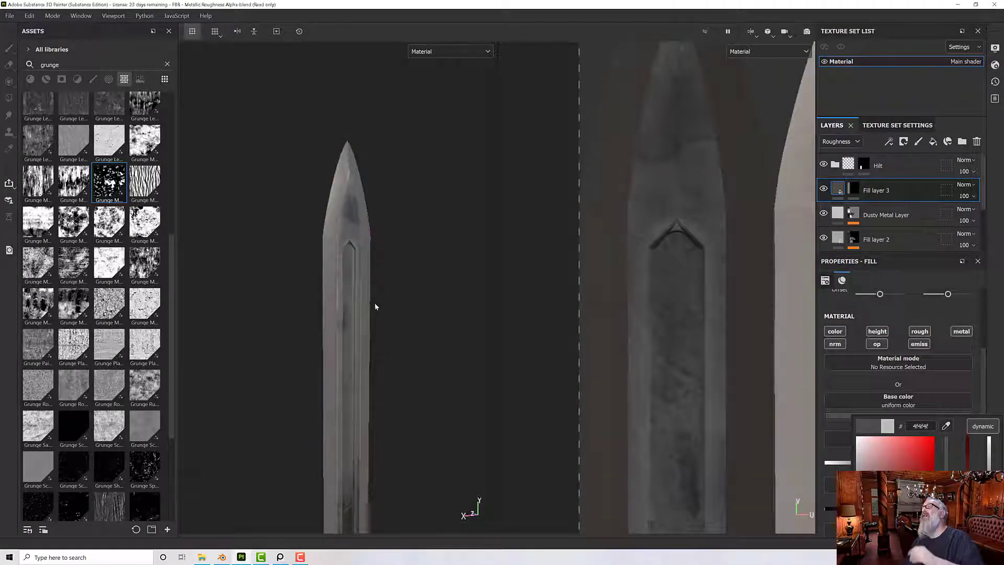
pyautogui.keyDown('alt'); pyautogui.moveTo(394, 298); pyautogui.dragTo(405, 296); pyautogui.keyUp('alt')
pyautogui.keyDown('alt'); pyautogui.moveTo(404, 296); pyautogui.dragTo(426, 299, button='right'); pyautogui.keyUp('alt')
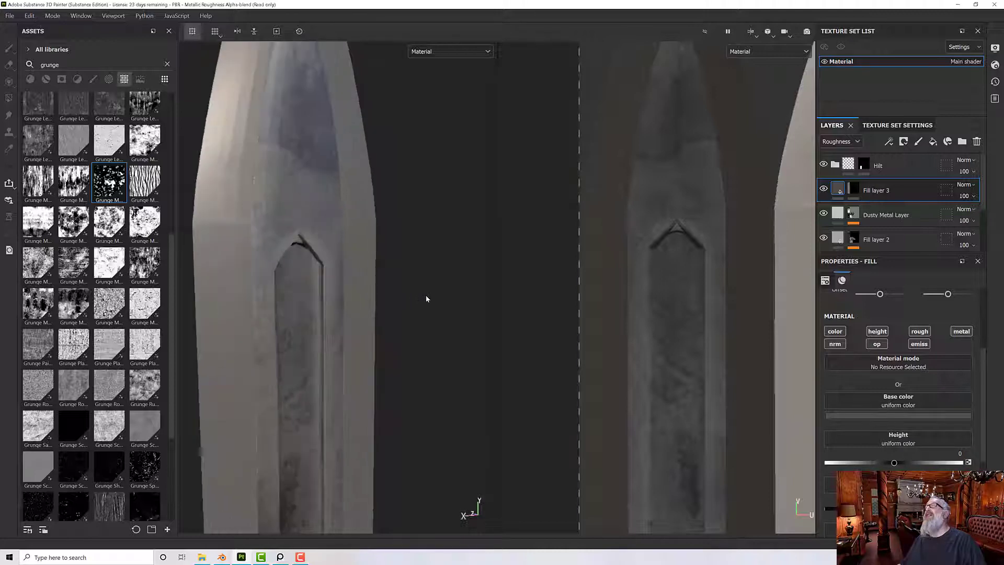
pyautogui.moveTo(428, 297)
pyautogui.keyDown('alt'); pyautogui.mouseDown()
pyautogui.moveTo(392, 258)
pyautogui.moveTo(392, 230)
pyautogui.moveTo(390, 296)
pyautogui.moveTo(429, 303)
pyautogui.mouseUp(); pyautogui.keyUp('alt')
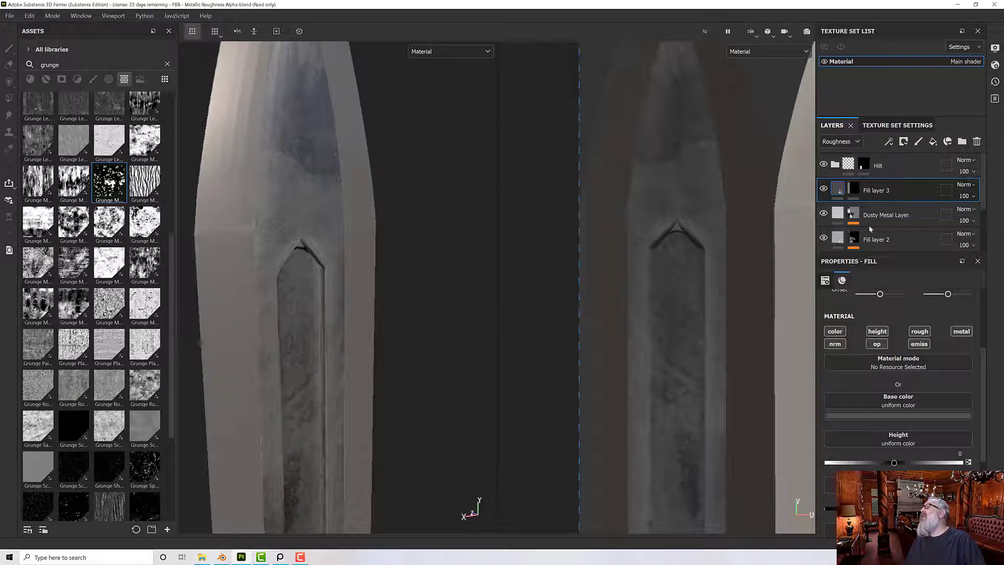
# Try Multiply as Fill layer 3's roughness blend mode, then set it to Subtract and check the edge reflections.
pyautogui.click(965, 185)
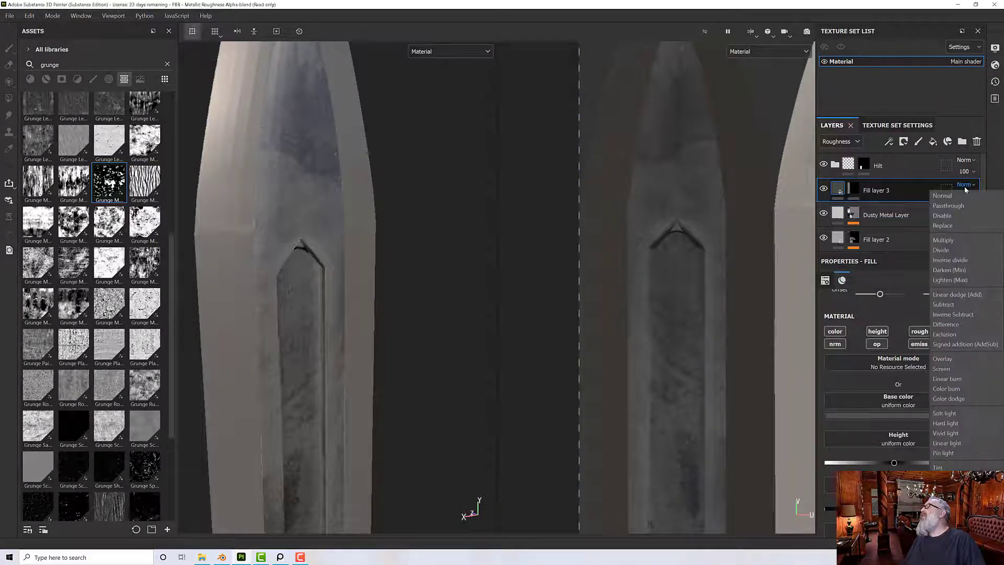
pyautogui.click(947, 244)
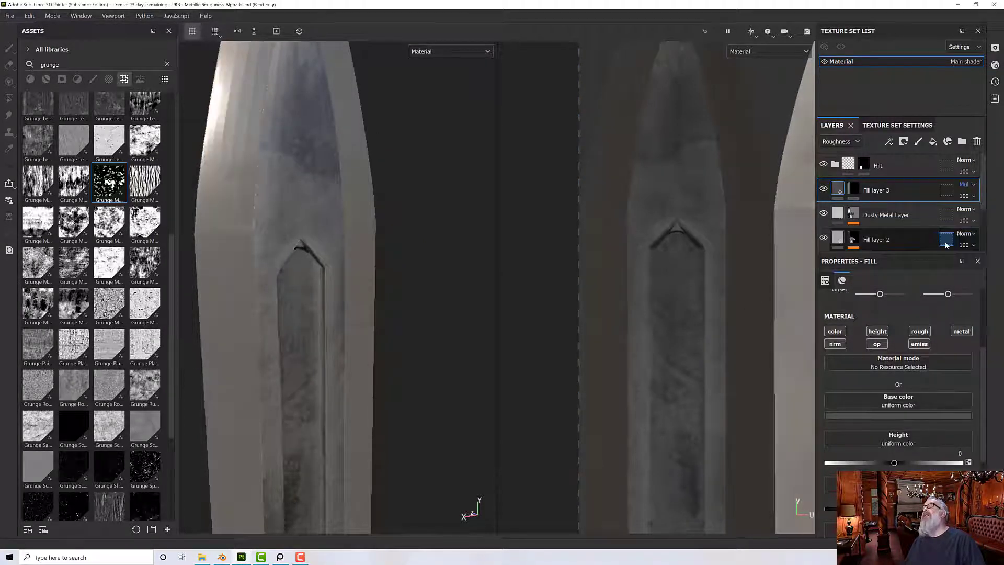
pyautogui.click(961, 185)
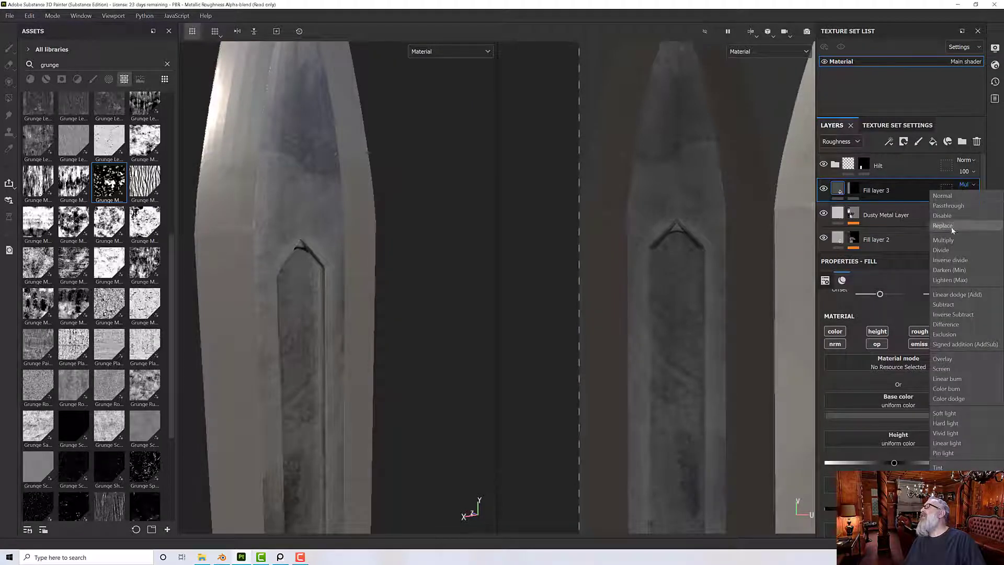
pyautogui.click(952, 304)
pyautogui.scroll(-5, 422, 262)
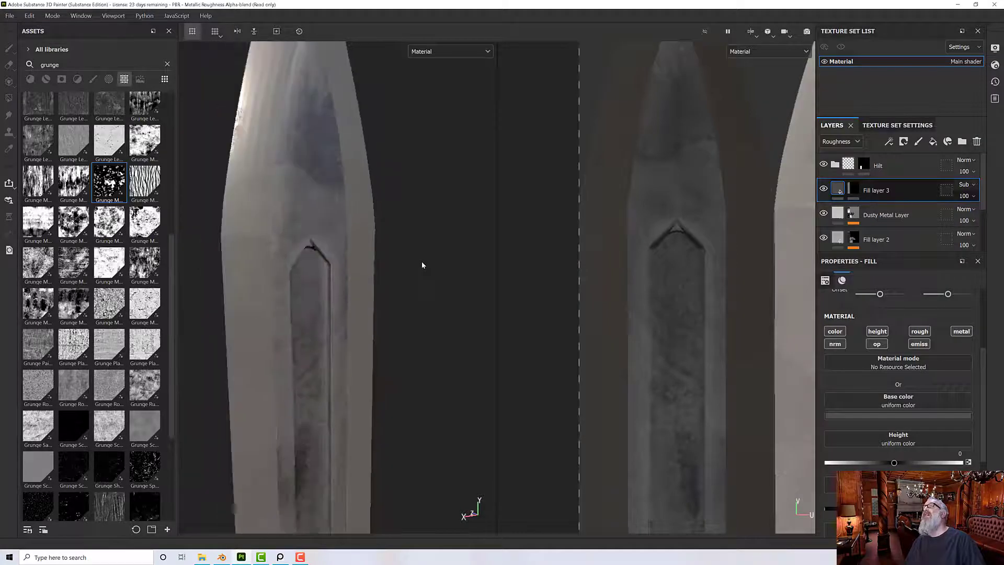
pyautogui.keyDown('alt'); pyautogui.moveTo(422, 261); pyautogui.dragTo(429, 172); pyautogui.keyUp('alt')
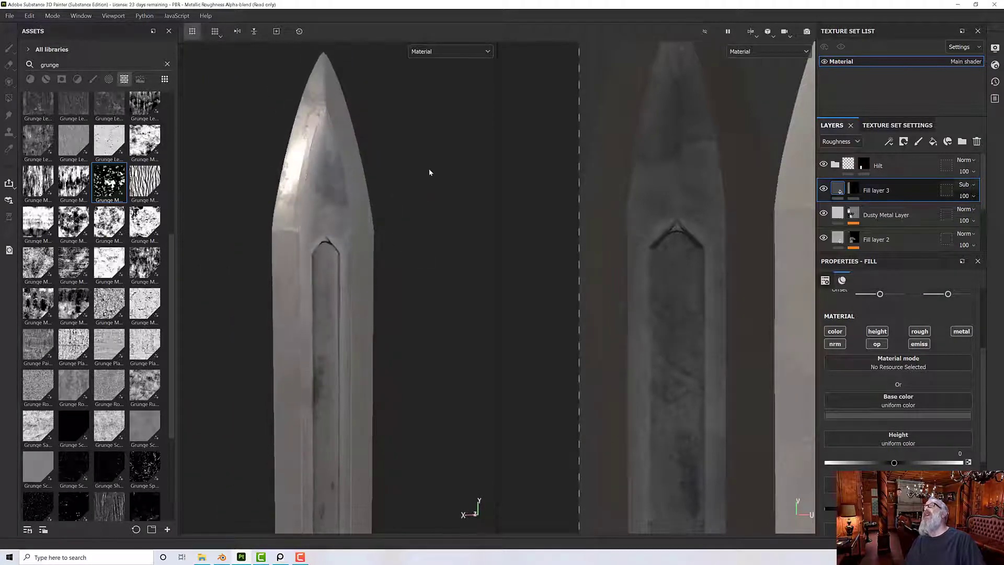
# Show only the Base color channel in the viewport and turn off Fill layer 3's height channel.
pyautogui.click(440, 52)
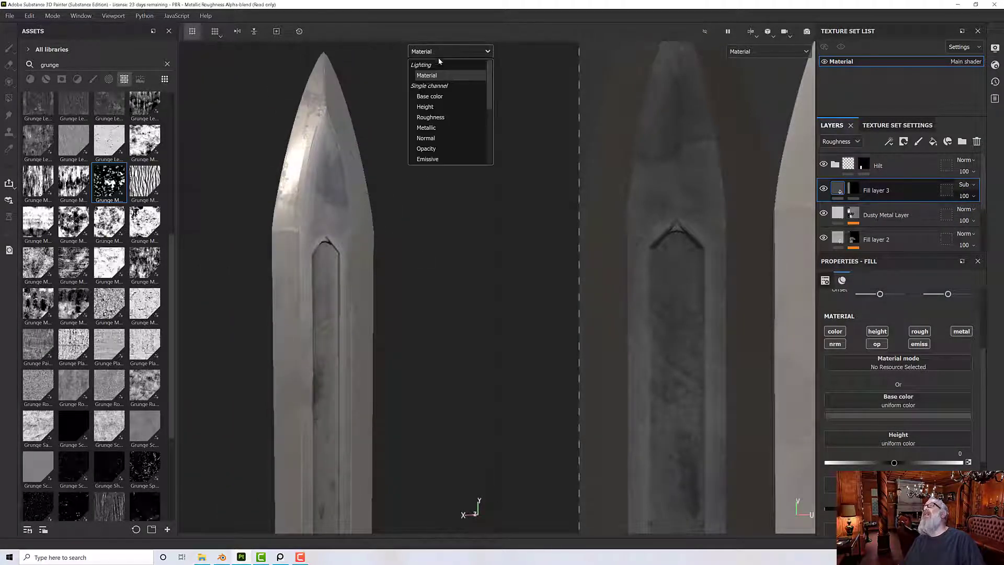
pyautogui.click(434, 97)
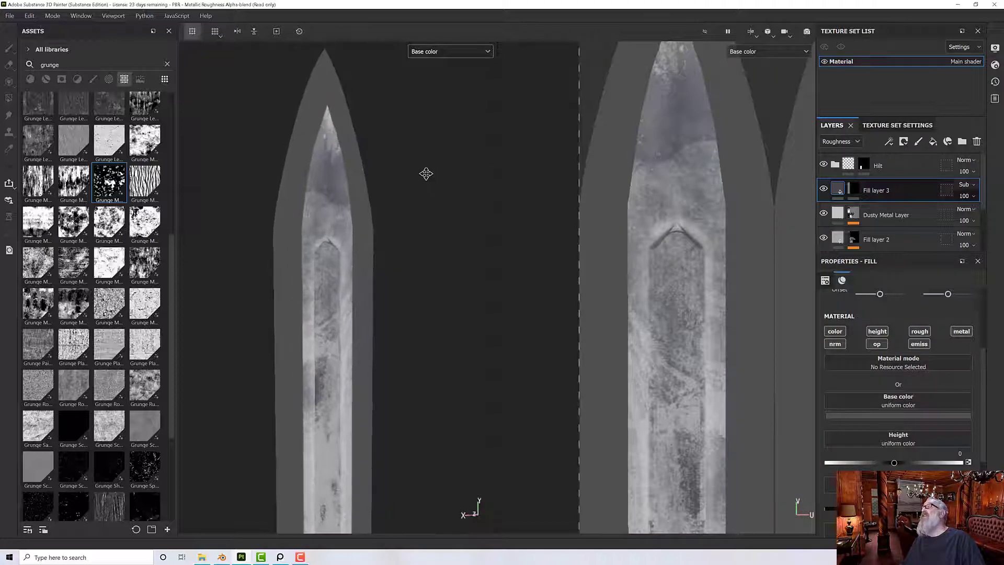
pyautogui.scroll(2, 384, 224)
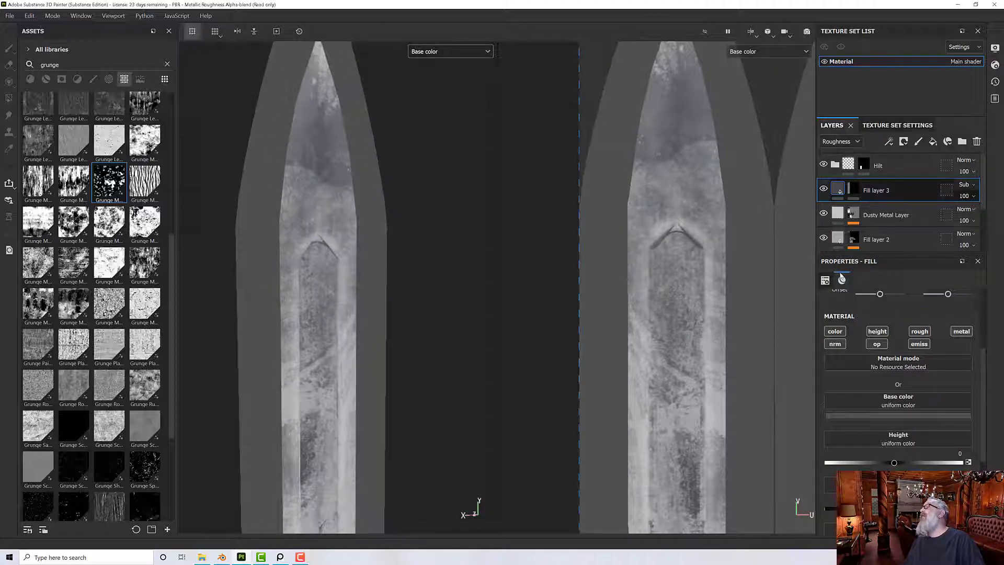
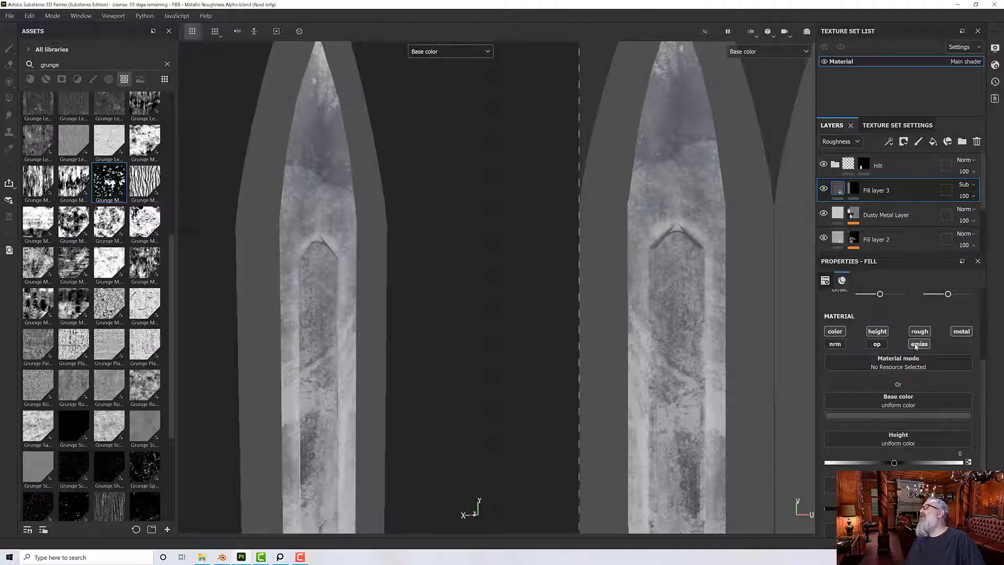
pyautogui.click(884, 333)
# Try Linear dodge (Add), Normal and Multiply as Fill layer 3's roughness blend mode, then set it to Divide.
pyautogui.click(964, 187)
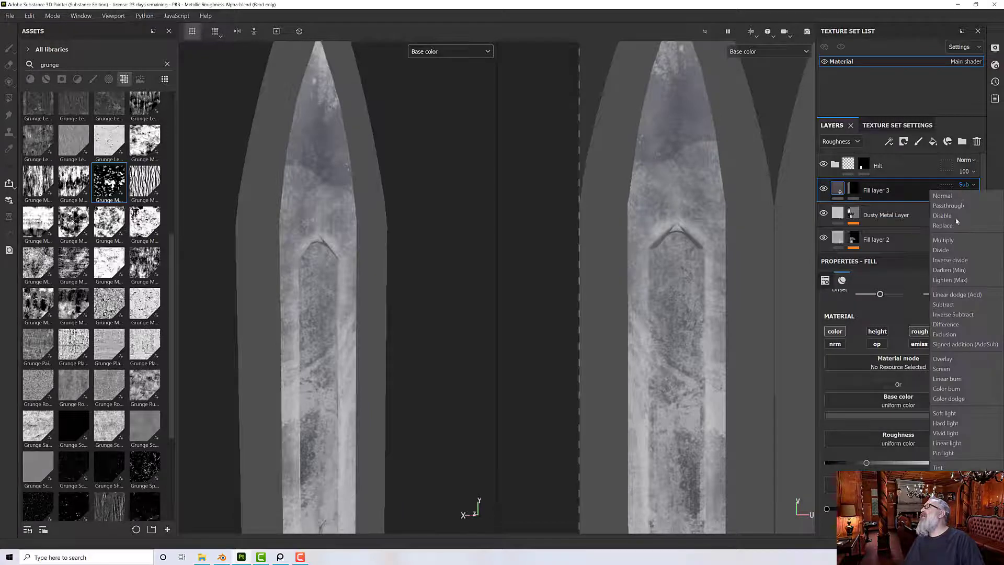
pyautogui.click(950, 294)
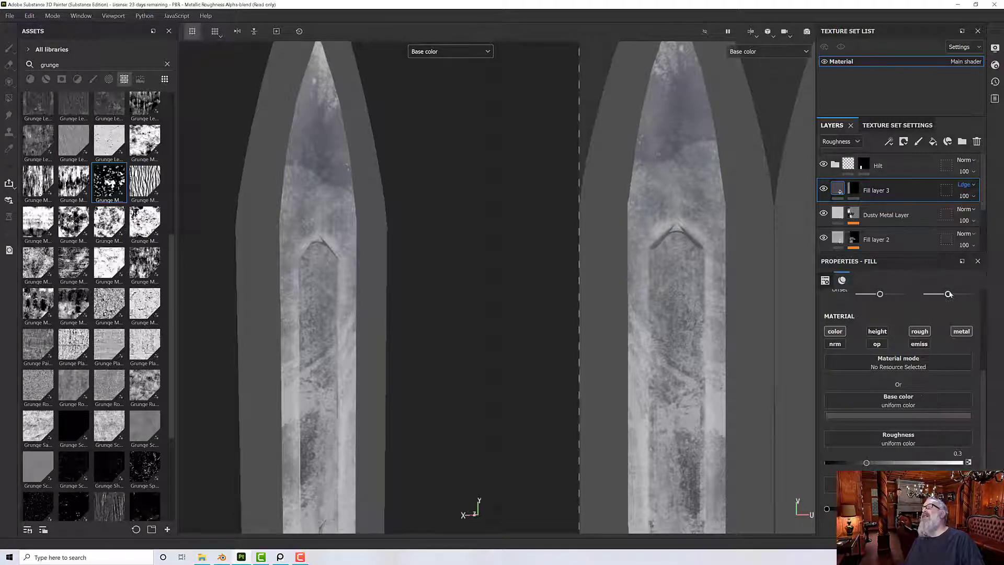
pyautogui.click(964, 185)
pyautogui.click(959, 197)
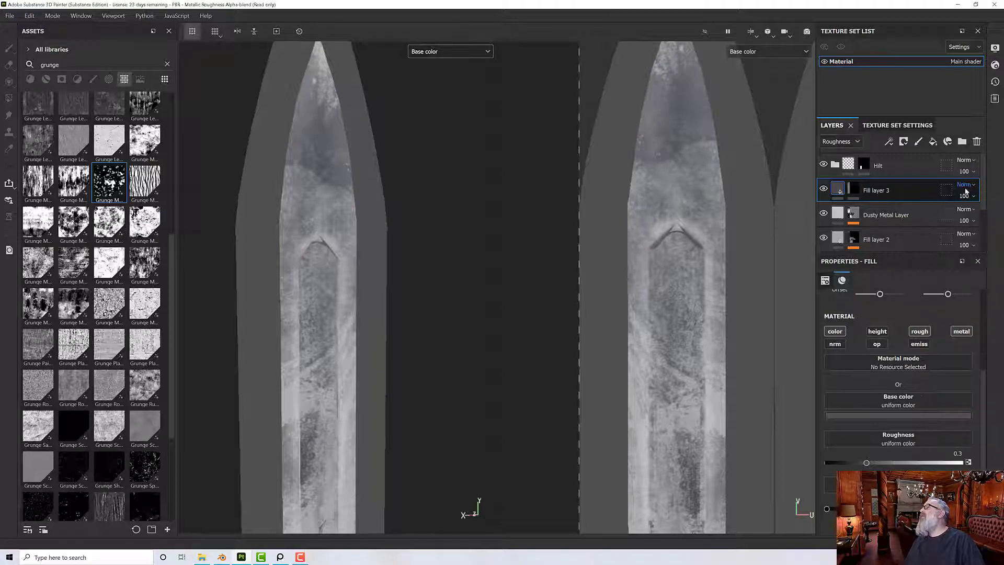
pyautogui.click(964, 184)
pyautogui.click(953, 240)
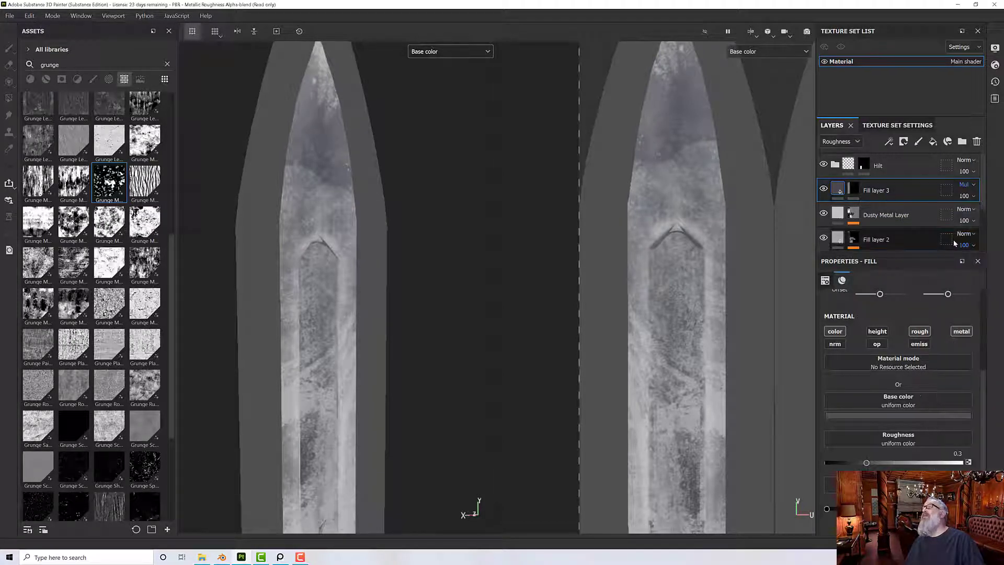
pyautogui.click(966, 187)
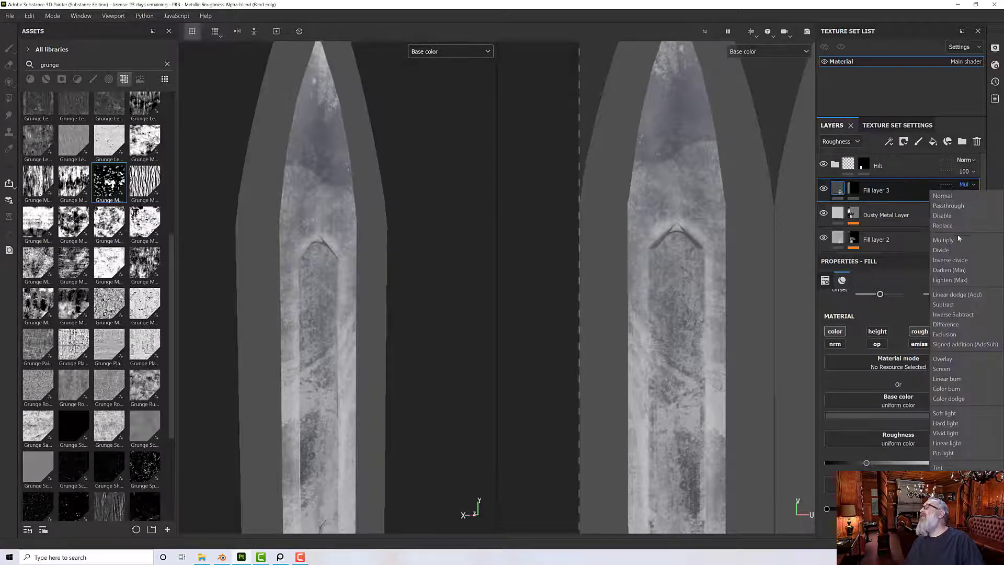
pyautogui.click(954, 251)
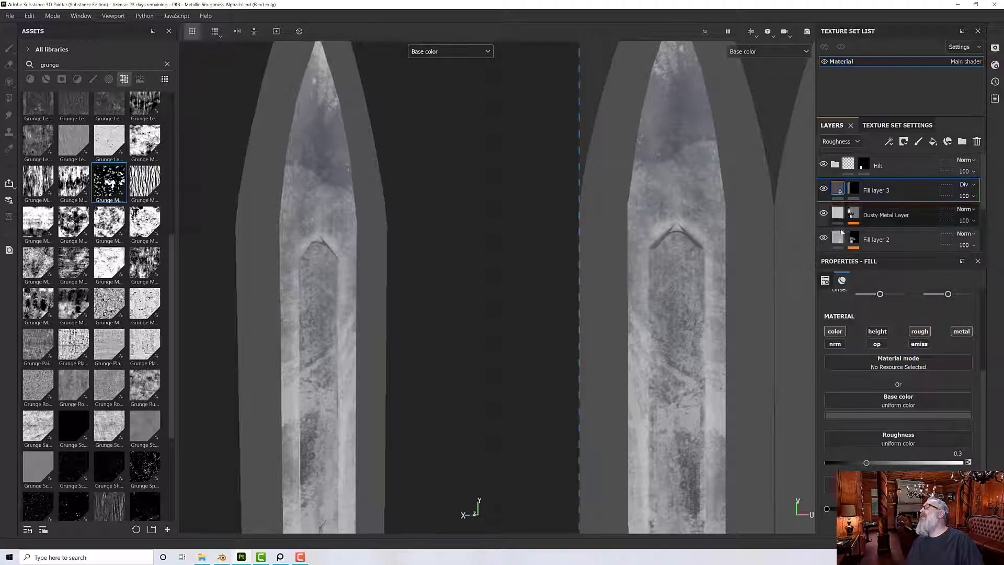
# Lighten Fill layer 3's base color to near white and try Multiply as its roughness blend mode.
pyautogui.click(847, 415)
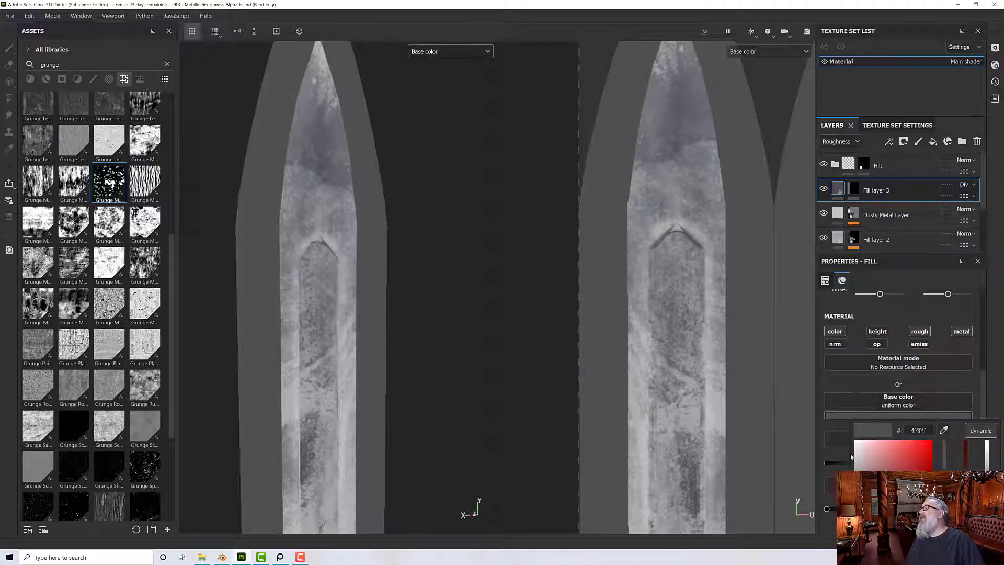
pyautogui.moveTo(848, 466); pyautogui.dragTo(846, 453)
pyautogui.click(966, 185)
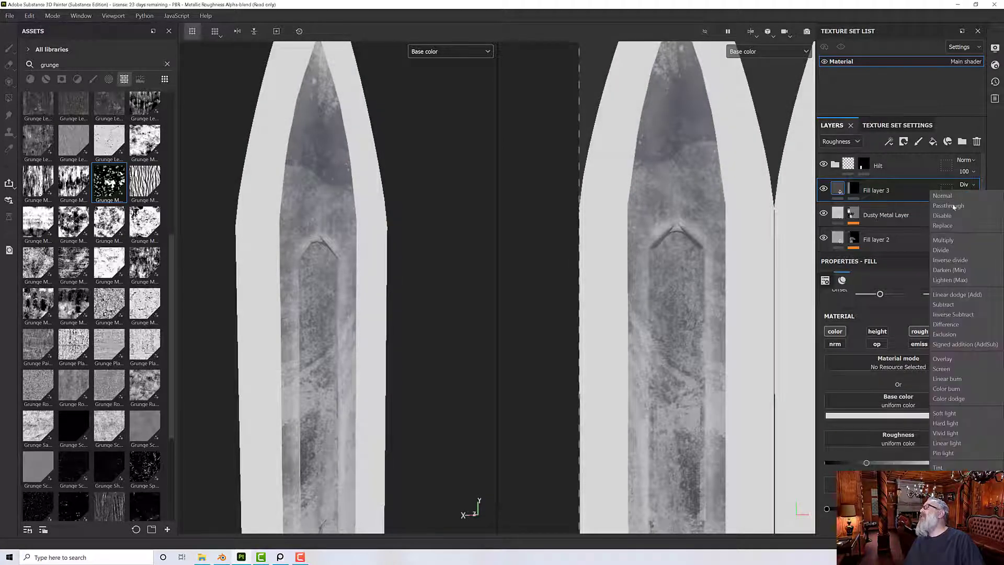
pyautogui.click(951, 239)
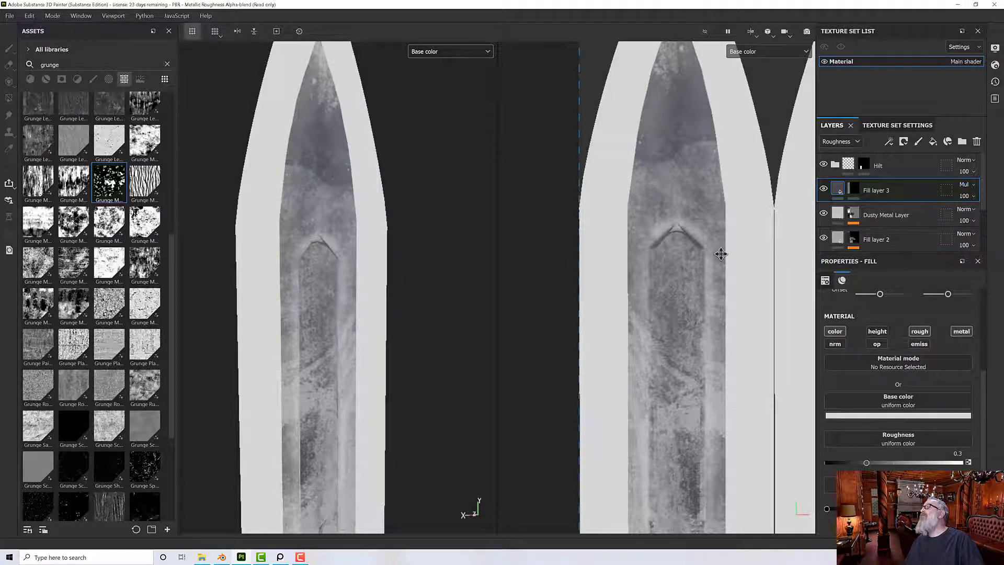
pyautogui.scroll(2, 721, 254)
pyautogui.scroll(-3, 721, 254)
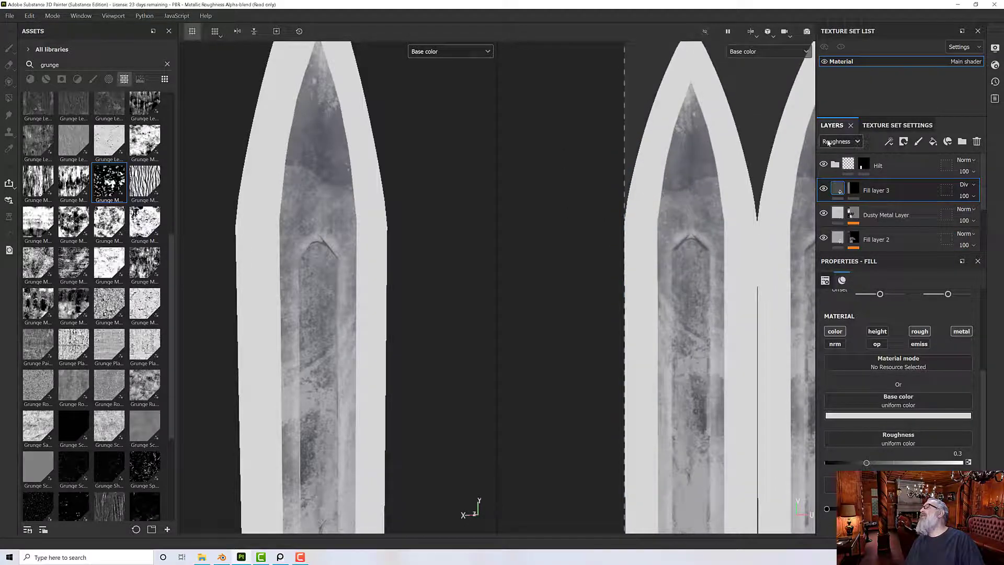
# Switch the layer stack to the Base color channel and set Fill layer 3's blend mode to Multiply.
pyautogui.click(828, 142)
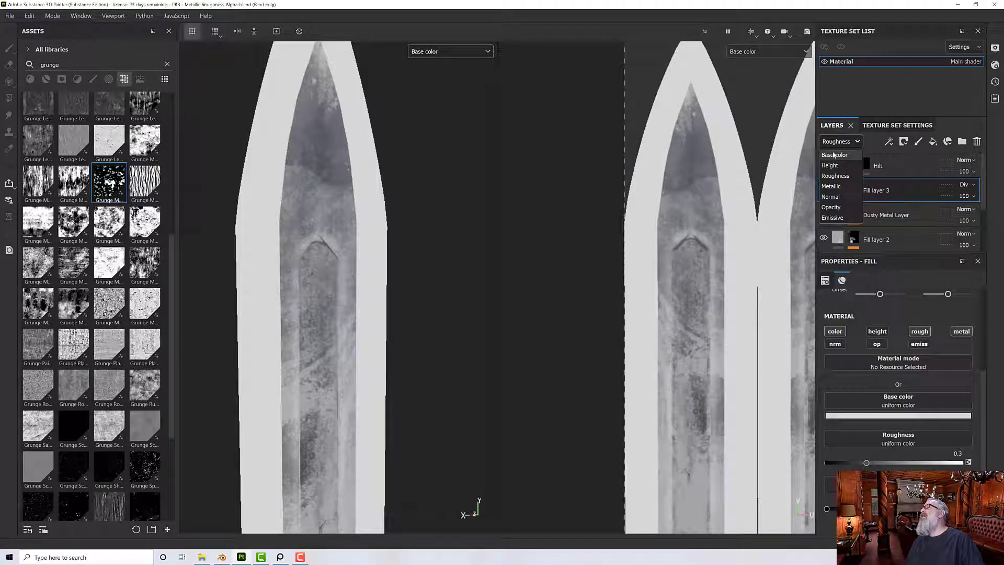
pyautogui.click(835, 175)
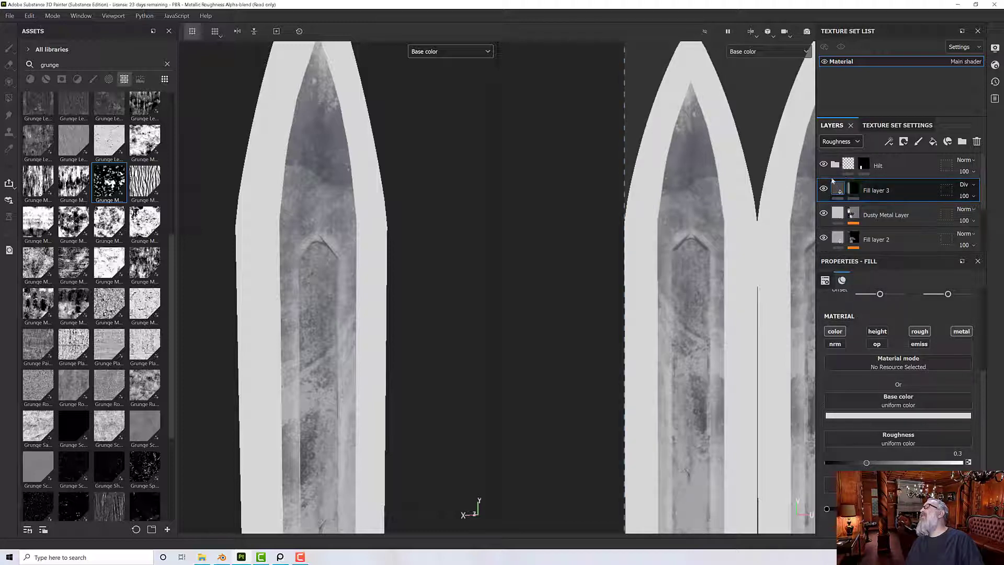
pyautogui.click(835, 142)
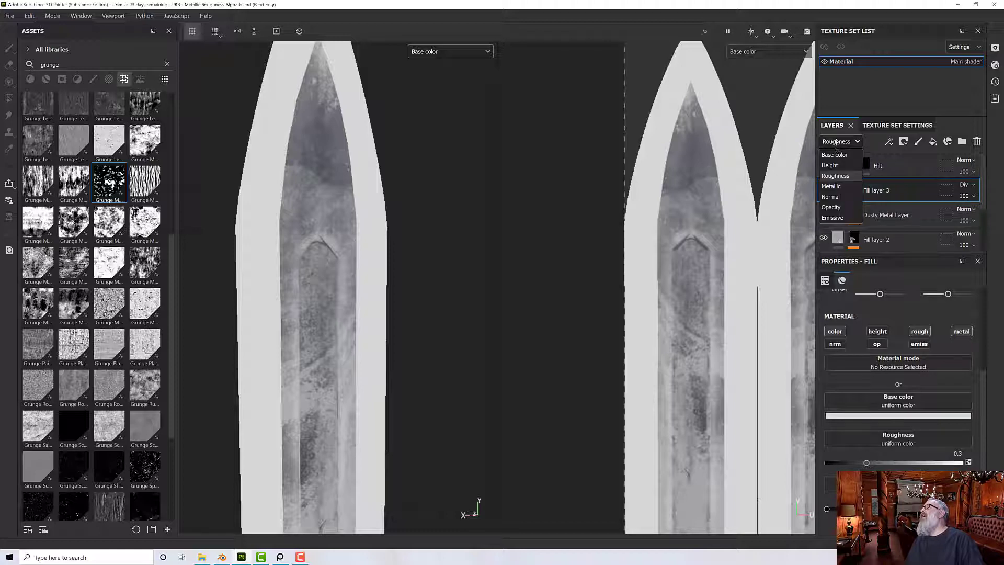
pyautogui.click(834, 156)
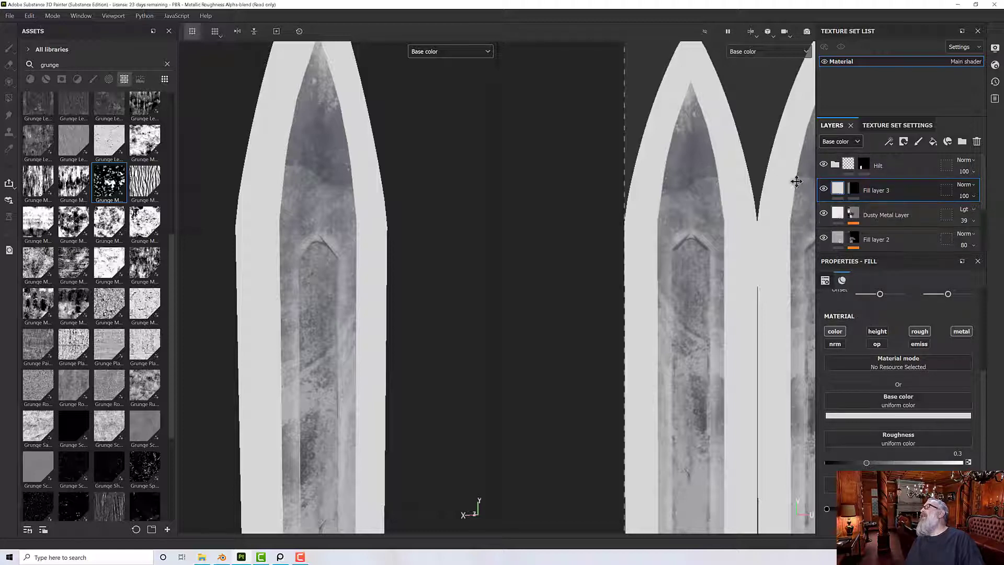
pyautogui.click(963, 185)
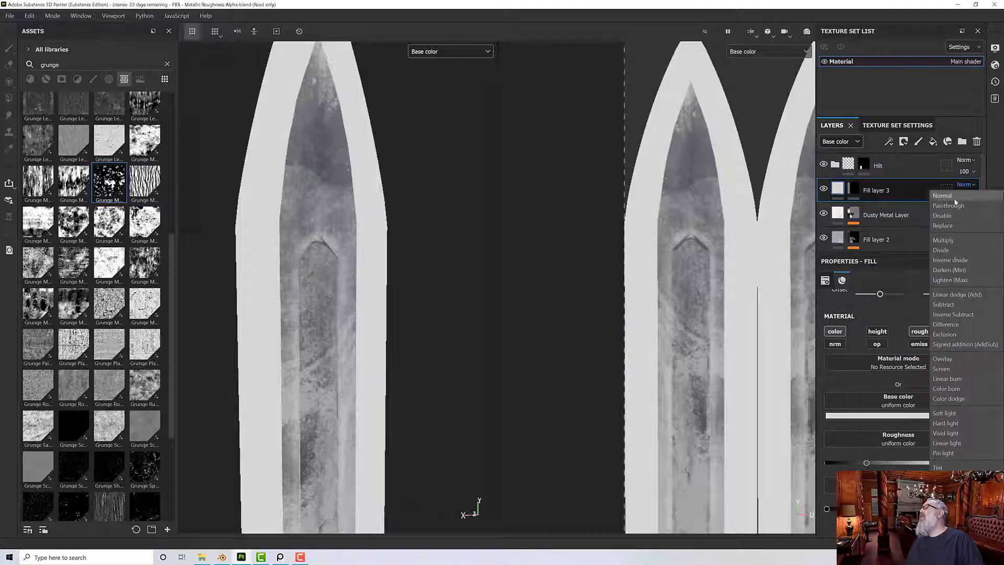
pyautogui.click(951, 242)
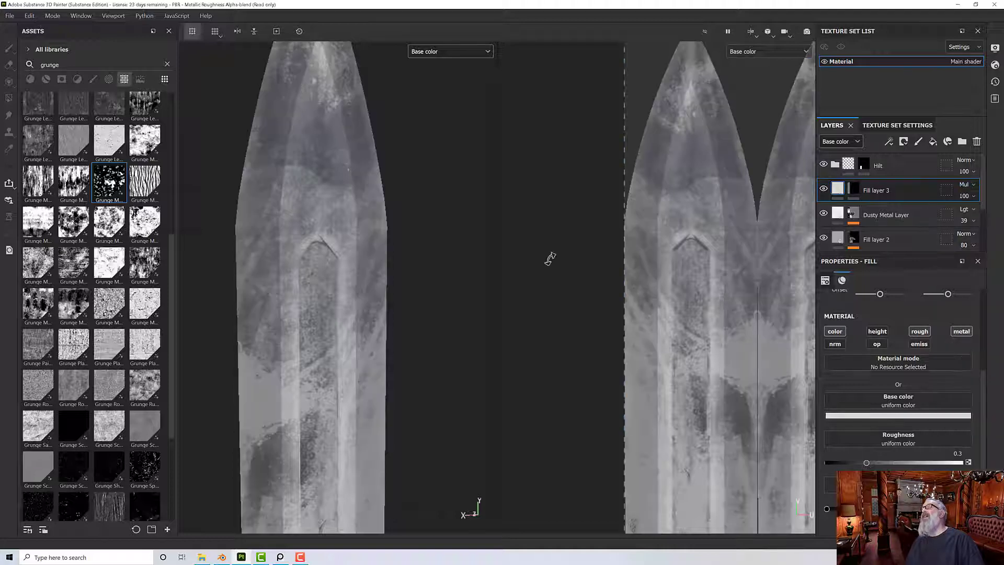
# Darken Fill layer 3's base color to a light grey while comparing the cutting edges with the blade's center.
pyautogui.scroll(3, 476, 261)
pyautogui.scroll(-4, 476, 260)
pyautogui.scroll(-3, 475, 260)
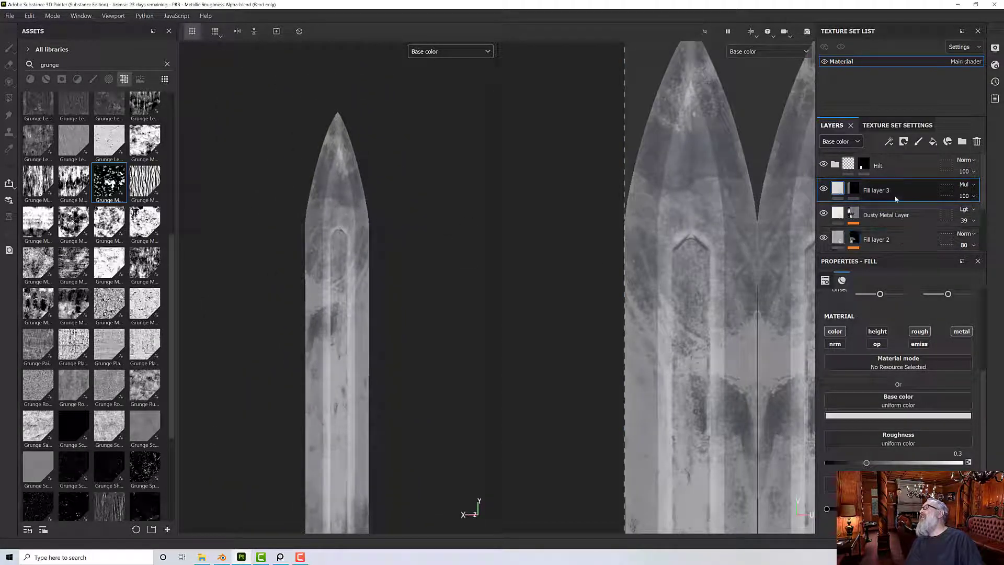
pyautogui.click(885, 416)
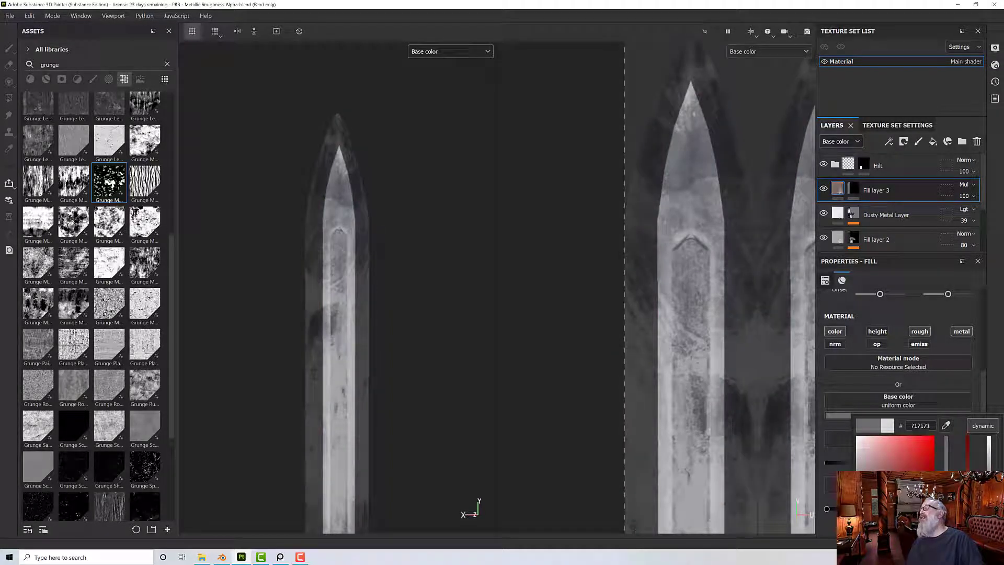
pyautogui.moveTo(857, 479); pyautogui.dragTo(839, 460)
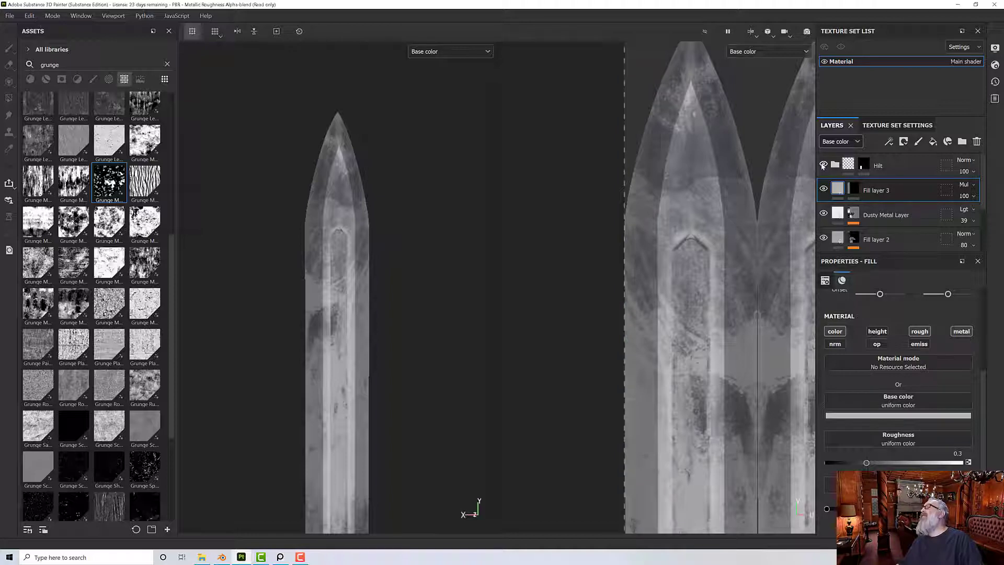
# Switch the viewport display from Base color back to Material and check the blade under a changed angle.
pyautogui.click(450, 50)
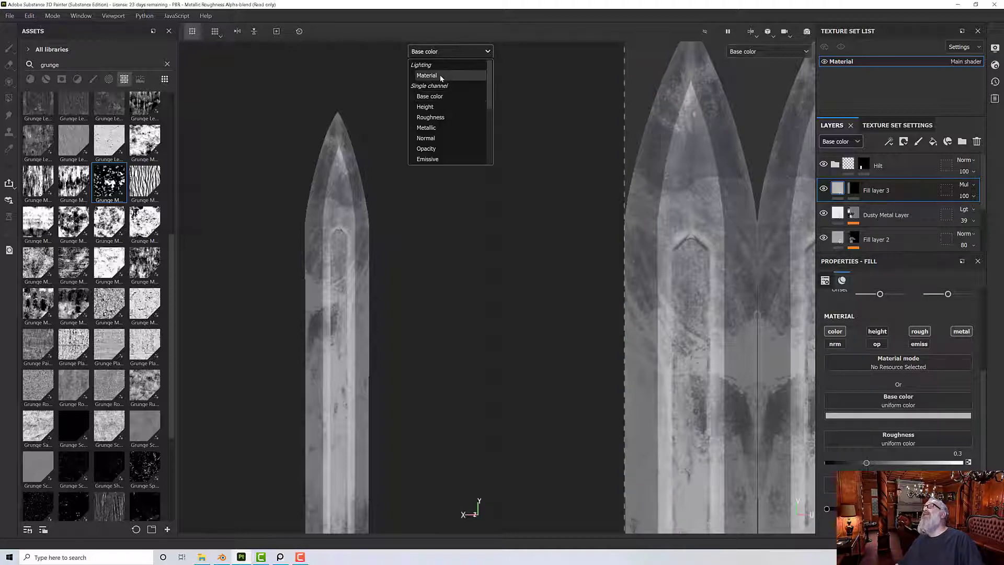
pyautogui.click(440, 76)
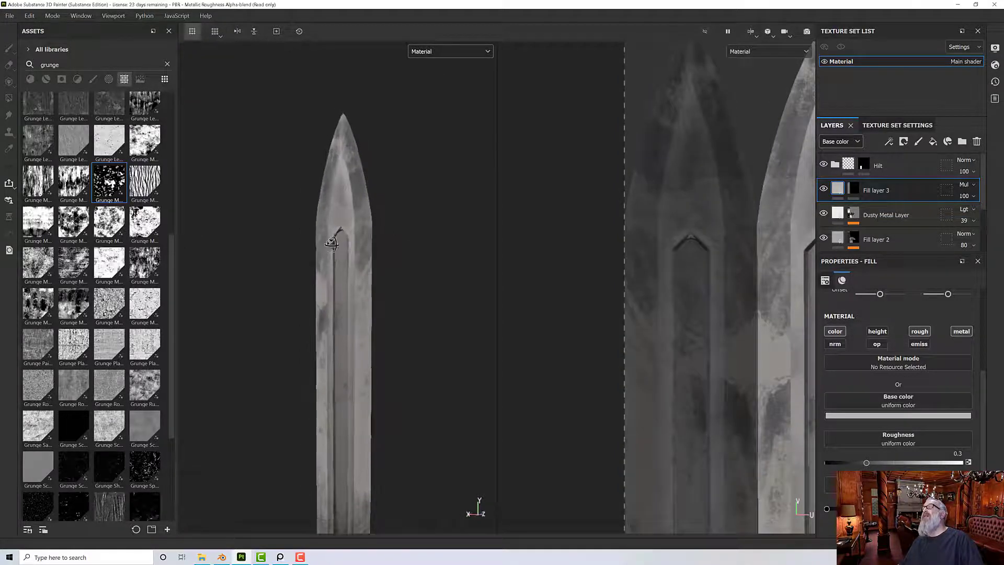
pyautogui.keyDown('alt'); pyautogui.moveTo(331, 243); pyautogui.dragTo(388, 248); pyautogui.keyUp('alt')
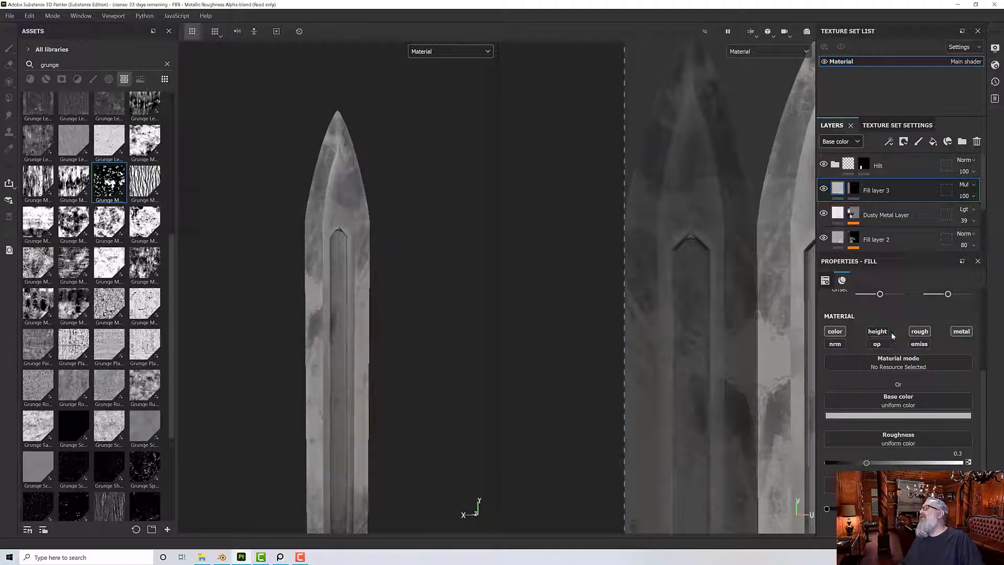
# Turn off Fill layer 3's roughness and metallic channels, leaving only color, and check the cutting edges up close.
pyautogui.click(917, 332)
pyautogui.click(961, 332)
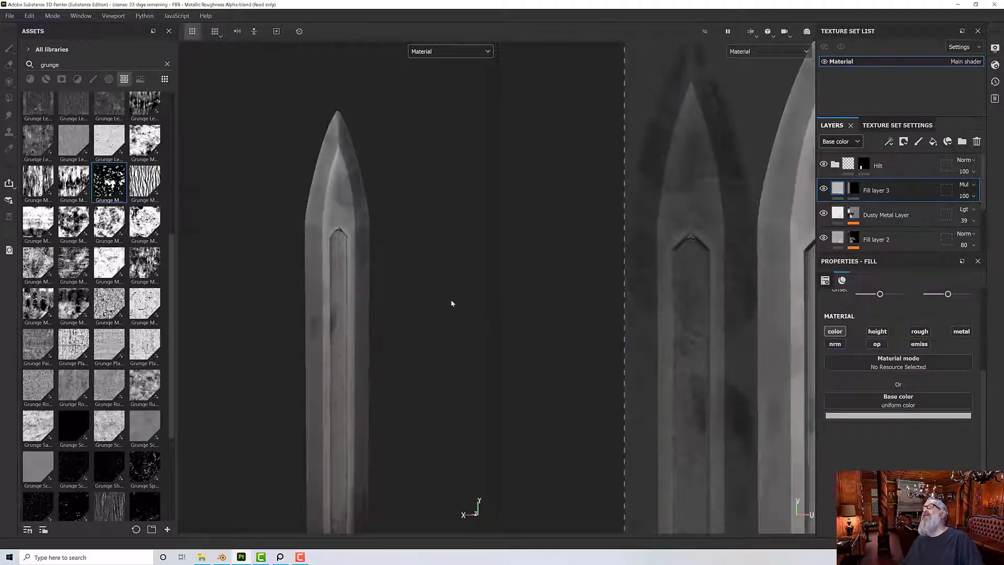
pyautogui.keyDown('alt'); pyautogui.moveTo(452, 303); pyautogui.dragTo(364, 245); pyautogui.keyUp('alt')
pyautogui.scroll(5, 353, 254)
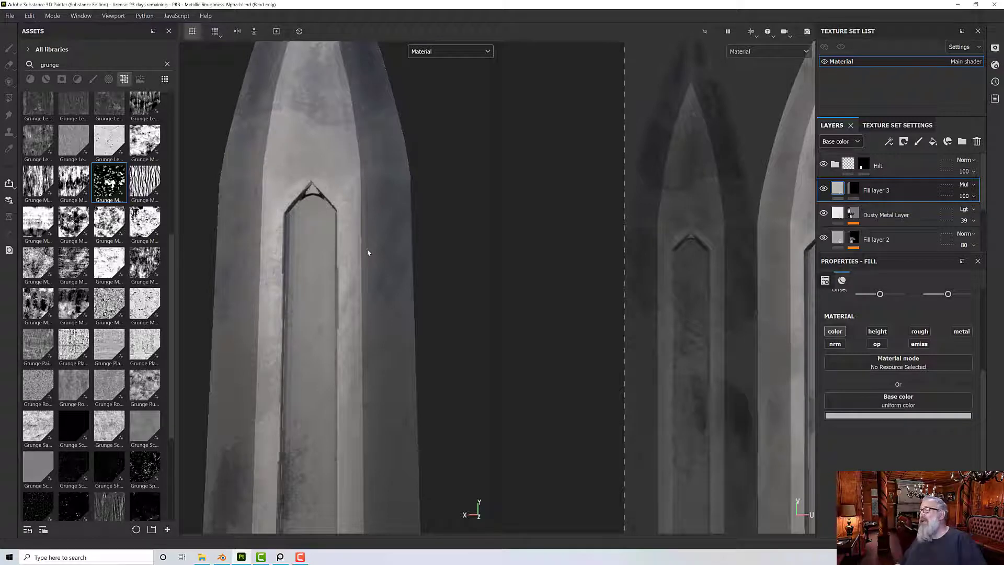
pyautogui.scroll(-5, 367, 252)
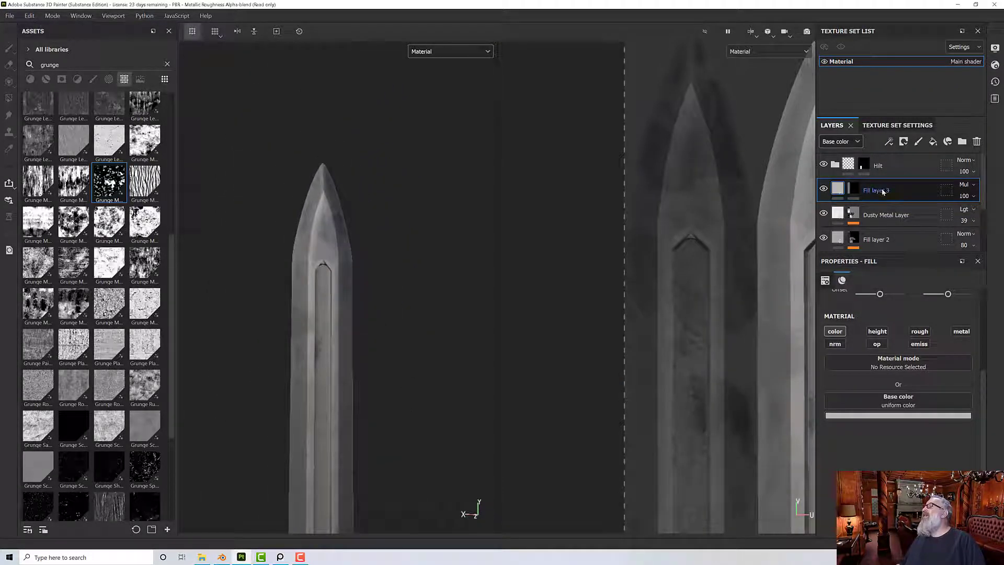
# Try Fill layer 3 below the Dusty Metal Layer, check the blade, and move it back above that layer.
pyautogui.moveTo(890, 191); pyautogui.dragTo(895, 220)
pyautogui.keyDown('alt'); pyautogui.moveTo(387, 293); pyautogui.dragTo(349, 354); pyautogui.keyUp('alt')
pyautogui.scroll(-4, 350, 308)
pyautogui.scroll(5, 341, 350)
pyautogui.keyDown('alt'); pyautogui.moveTo(349, 355); pyautogui.dragTo(359, 258, button='middle'); pyautogui.keyUp('alt')
pyautogui.keyDown('alt'); pyautogui.moveTo(358, 258); pyautogui.dragTo(361, 281); pyautogui.keyUp('alt')
pyautogui.moveTo(892, 215); pyautogui.dragTo(894, 190)
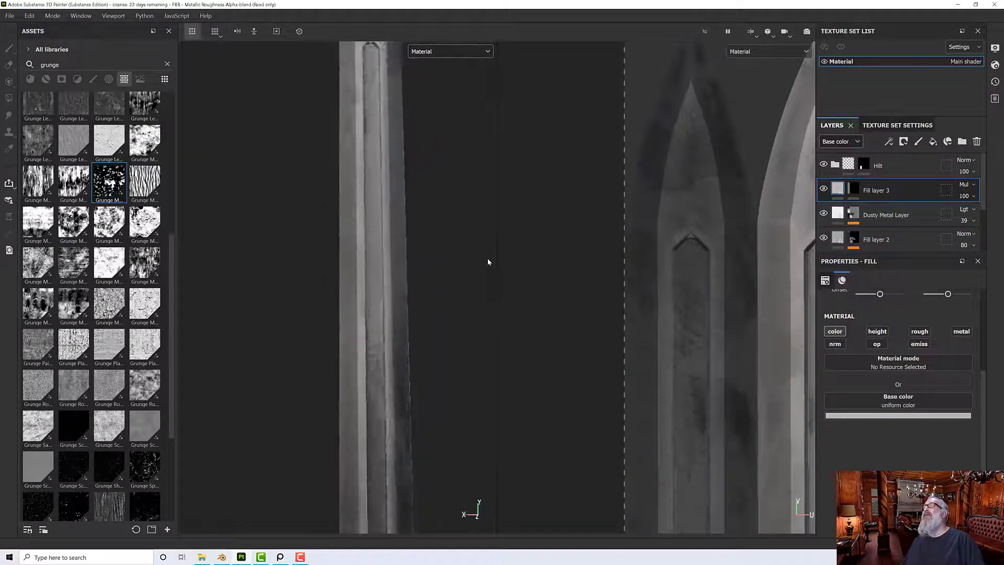
# Examine the cutting edges along the whole blade and look through the layers beneath Fill layer 3.
pyautogui.scroll(-5, 488, 261)
pyautogui.keyDown('alt'); pyautogui.moveTo(482, 260); pyautogui.dragTo(423, 270); pyautogui.keyUp('alt')
pyautogui.scroll(4, 395, 257)
pyautogui.scroll(-2, 423, 271)
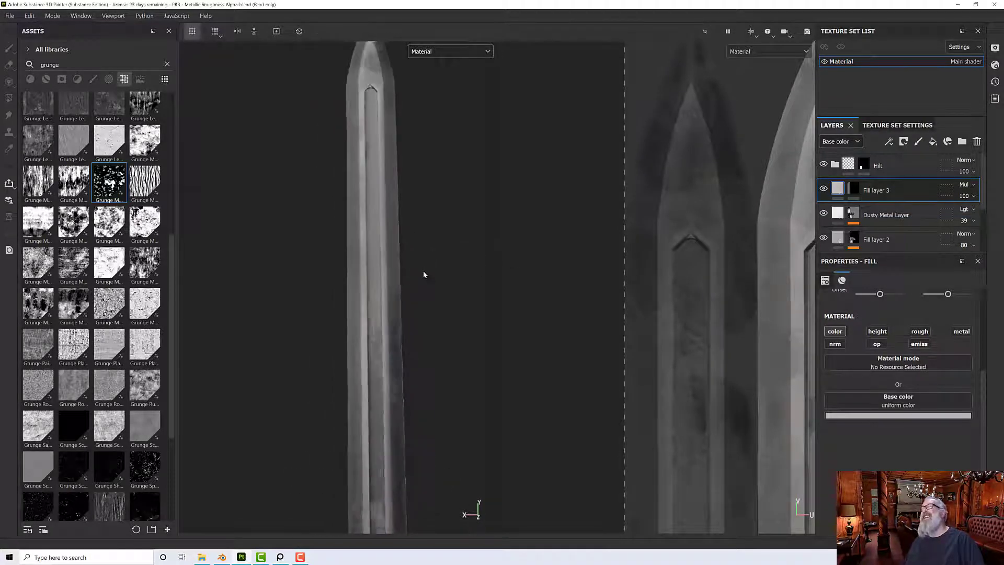
pyautogui.scroll(-1, 423, 271)
pyautogui.scroll(-3, 885, 230)
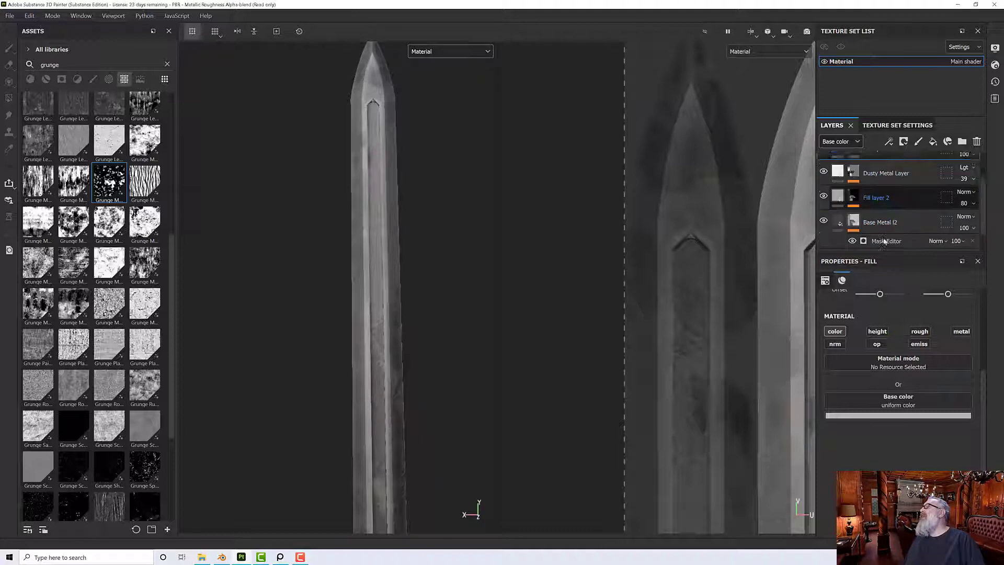
pyautogui.scroll(3, 891, 203)
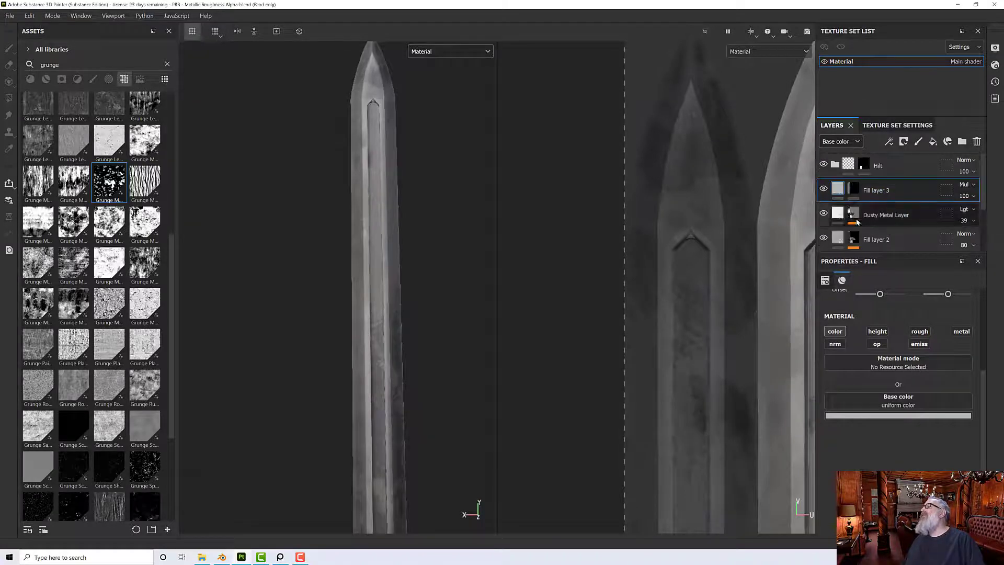
pyautogui.keyDown('alt'); pyautogui.moveTo(430, 264); pyautogui.dragTo(462, 324); pyautogui.keyUp('alt')
pyautogui.keyDown('alt'); pyautogui.moveTo(460, 321); pyautogui.dragTo(414, 215, button='middle'); pyautogui.keyUp('alt')
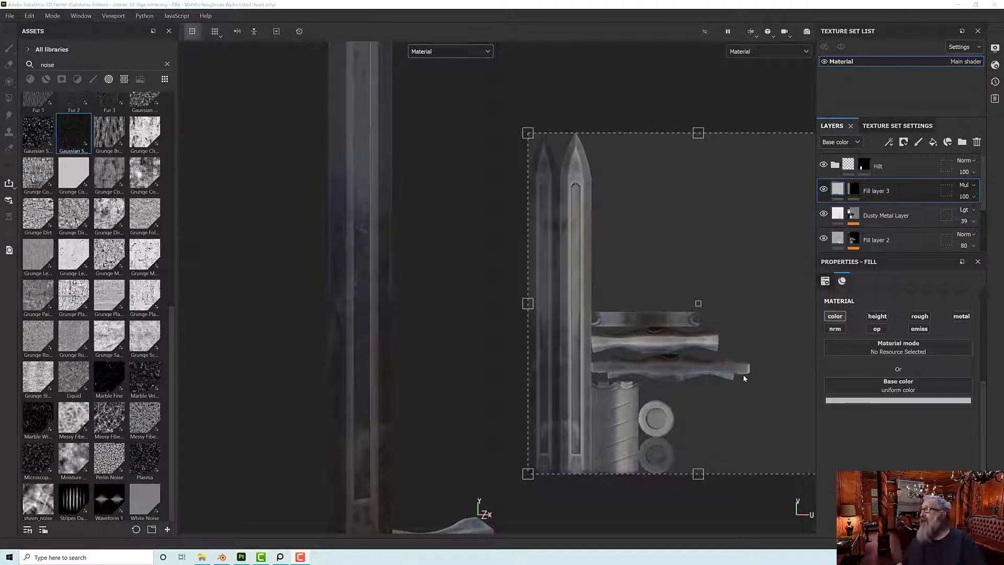
# Add a new fill layer above Fill layer 3, give it a black mask, and add a fill effect to that mask.
pyautogui.rightClick(854, 189)
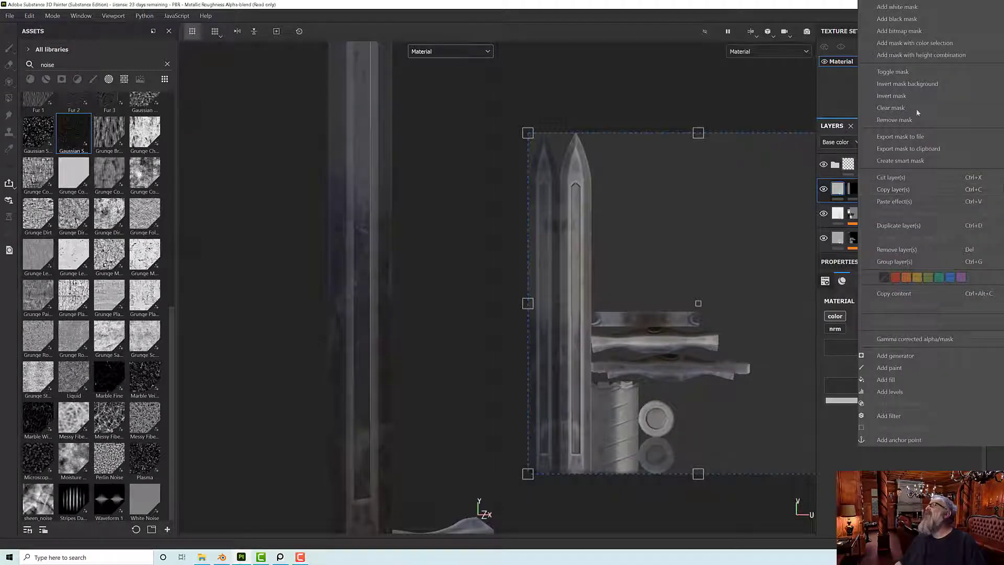
pyautogui.click(848, 89)
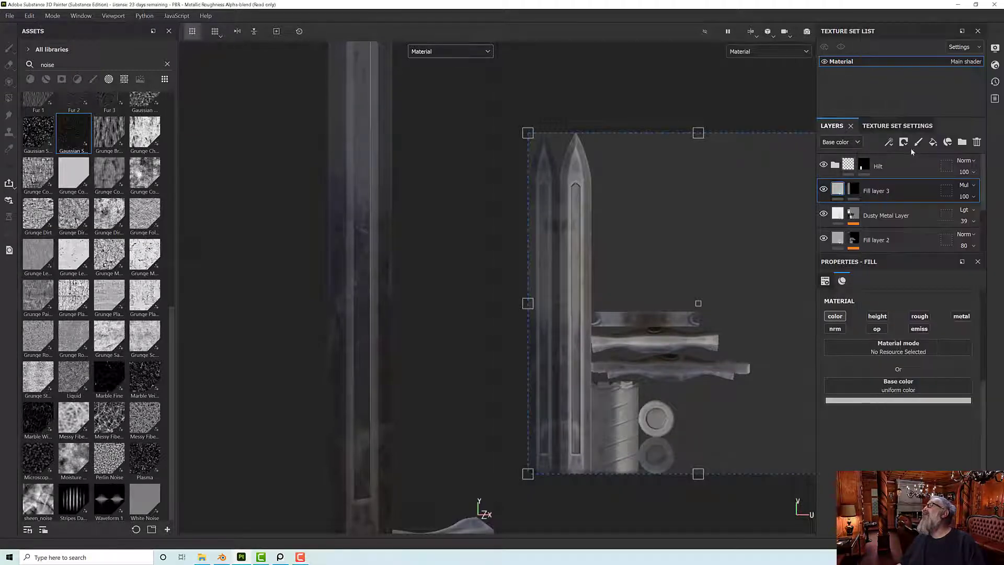
pyautogui.click(931, 142)
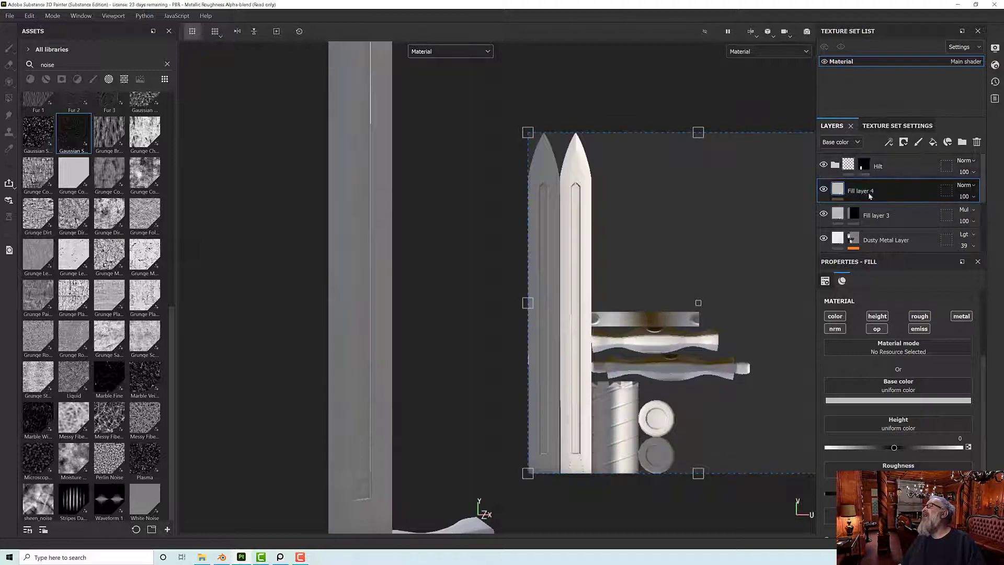
pyautogui.rightClick(864, 191)
pyautogui.click(906, 22)
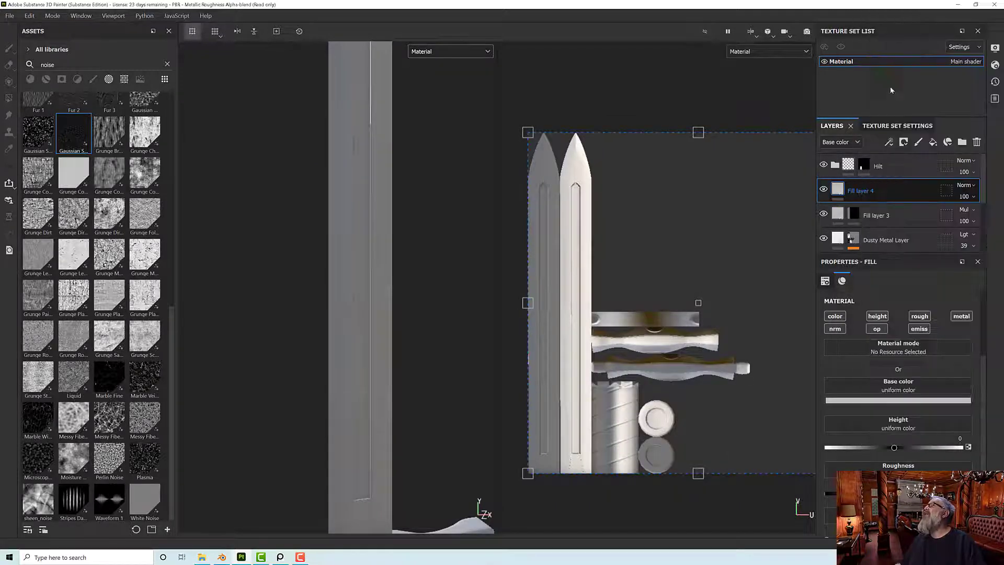
pyautogui.rightClick(857, 195)
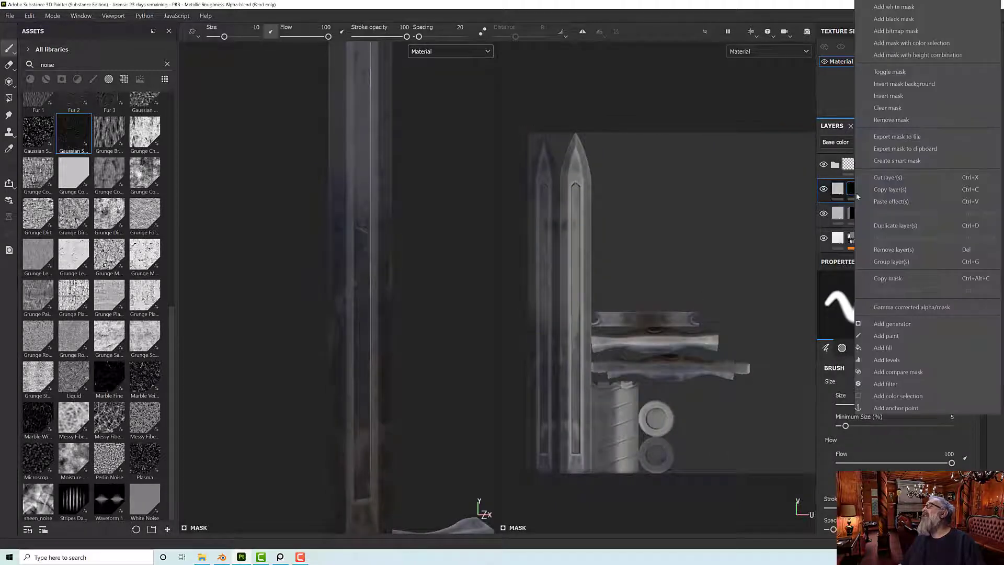
pyautogui.click(892, 348)
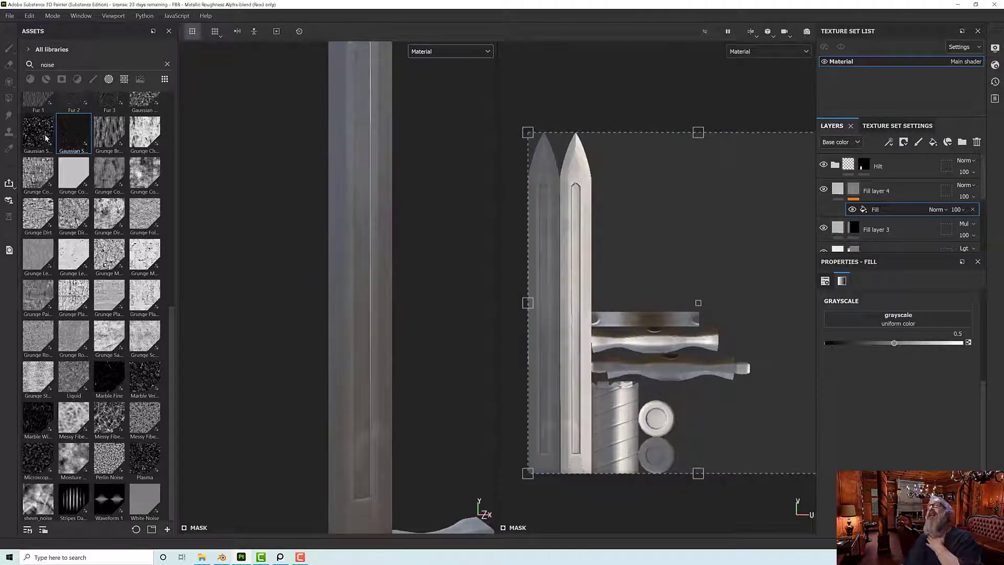
# Assign the Gaussian Spots 1 noise to the new layer's mask fill and display the mask in the viewport.
pyautogui.moveTo(45, 138)
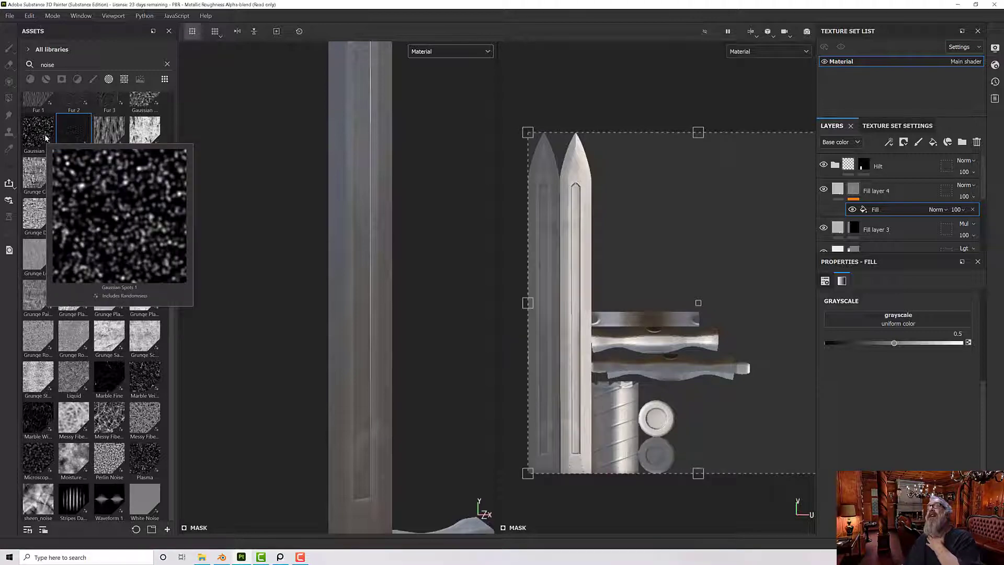
pyautogui.moveTo(45, 138); pyautogui.dragTo(879, 326)
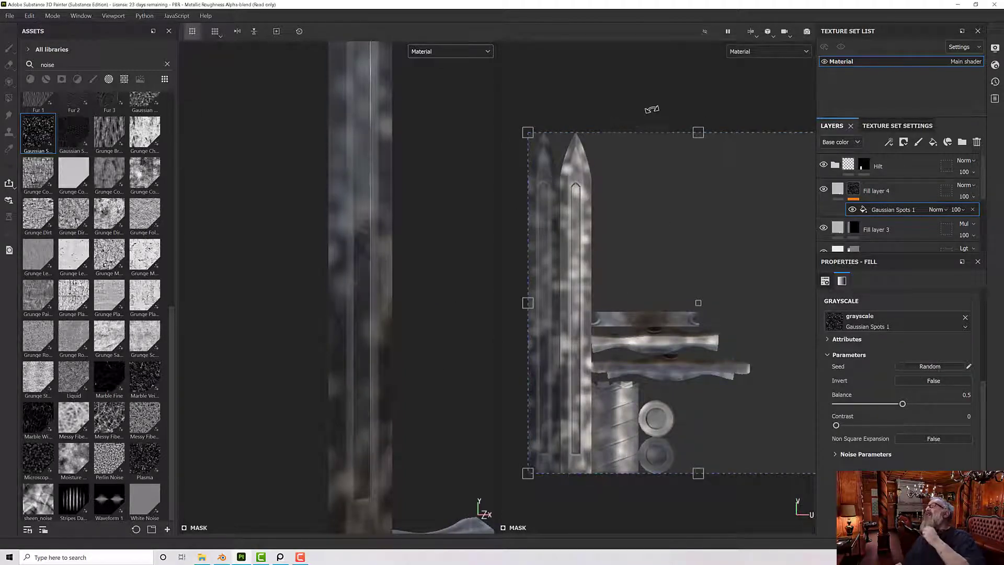
pyautogui.click(444, 51)
pyautogui.scroll(-3, 443, 99)
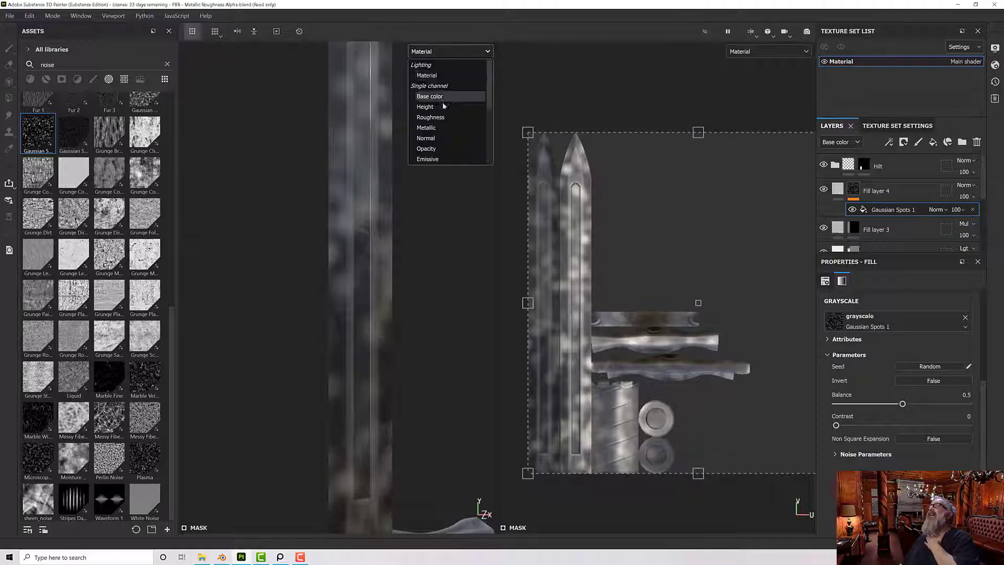
pyautogui.click(425, 138)
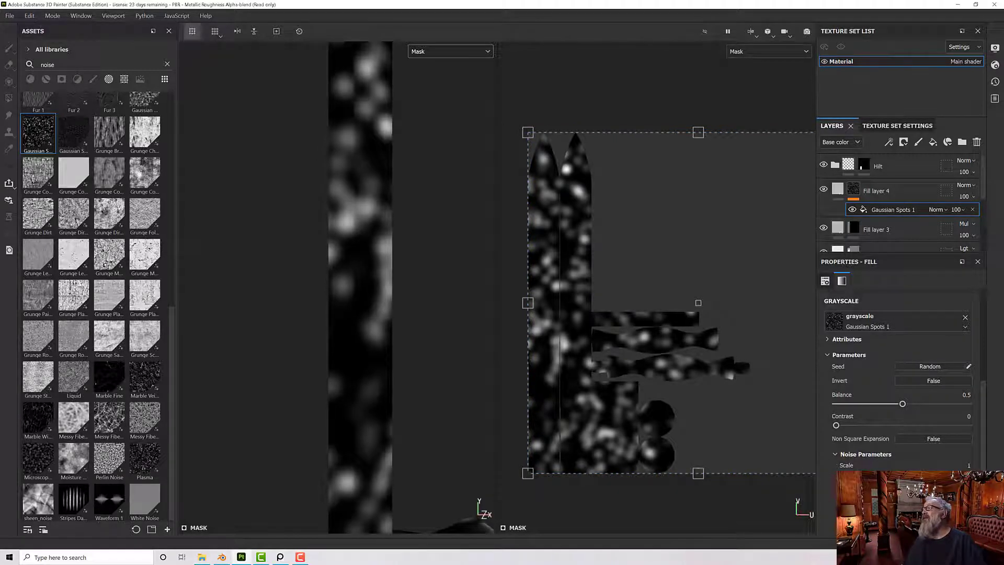
# Raise the Gaussian Spots noise scale to 16 and check the spot size on the blade.
pyautogui.moveTo(844, 475); pyautogui.dragTo(967, 475)
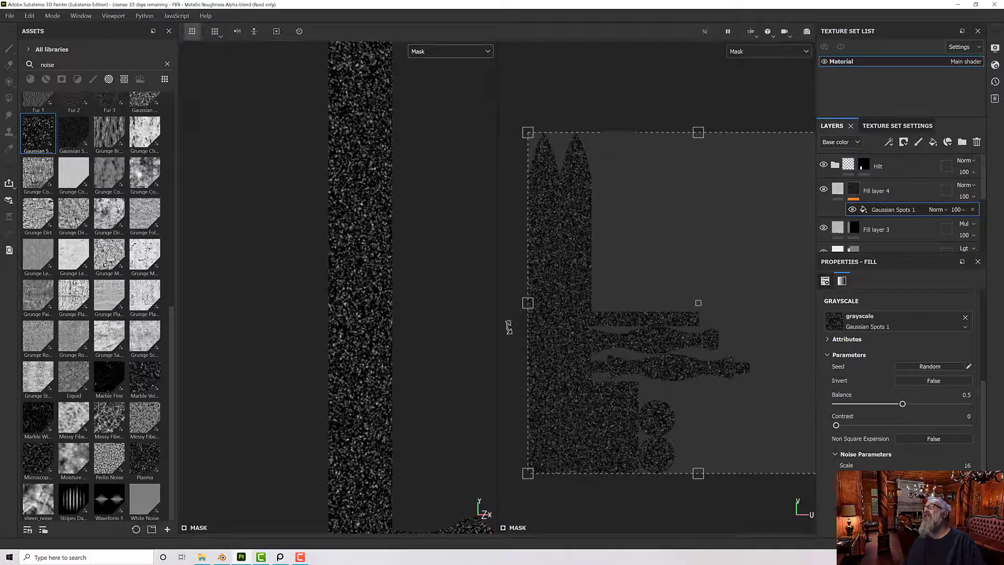
pyautogui.scroll(5, 379, 309)
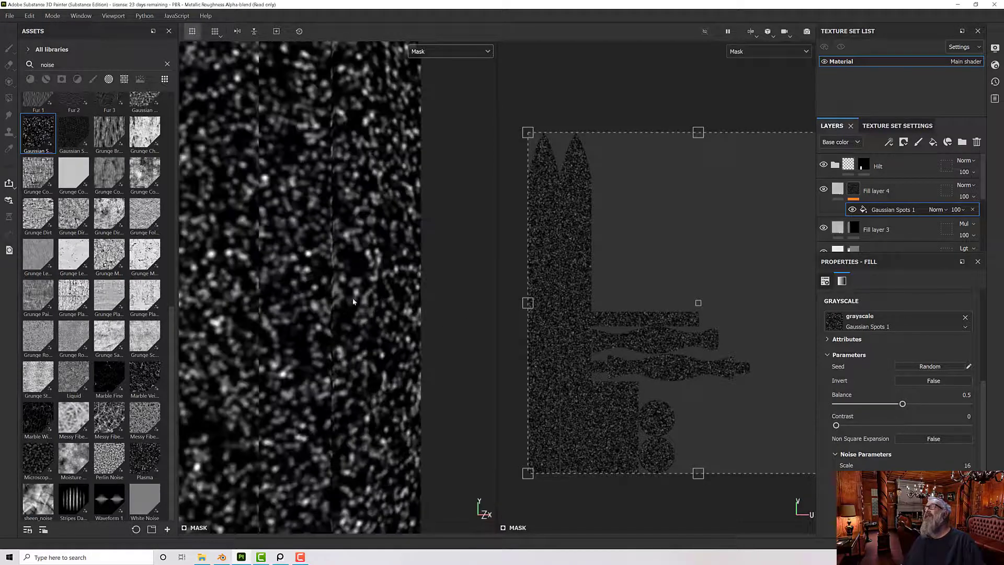
pyautogui.scroll(-3, 348, 316)
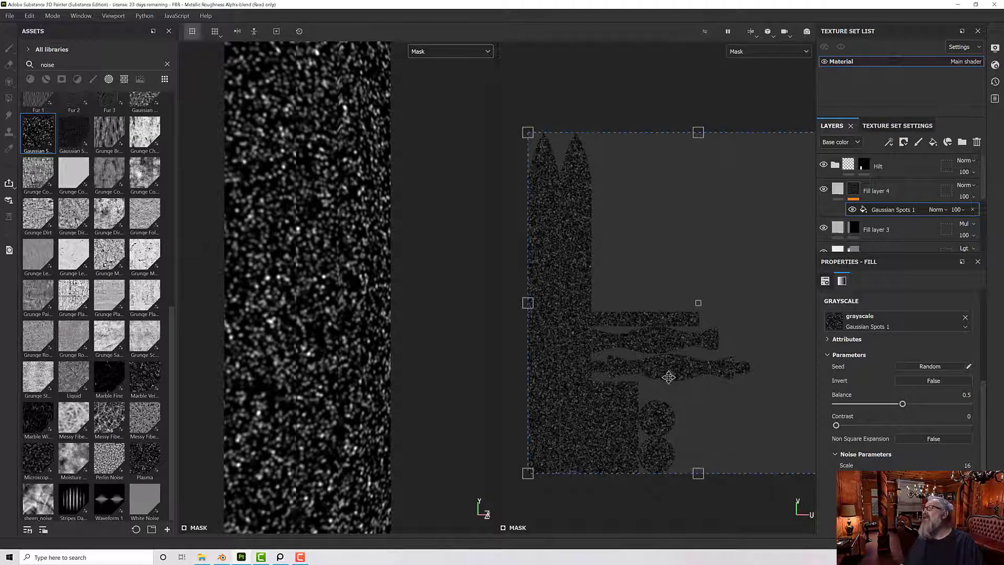
# Set the Gaussian Spots contrast to 0.98 and balance to 0.51, and check the speckle pattern on the blade.
pyautogui.moveTo(849, 428); pyautogui.dragTo(922, 430)
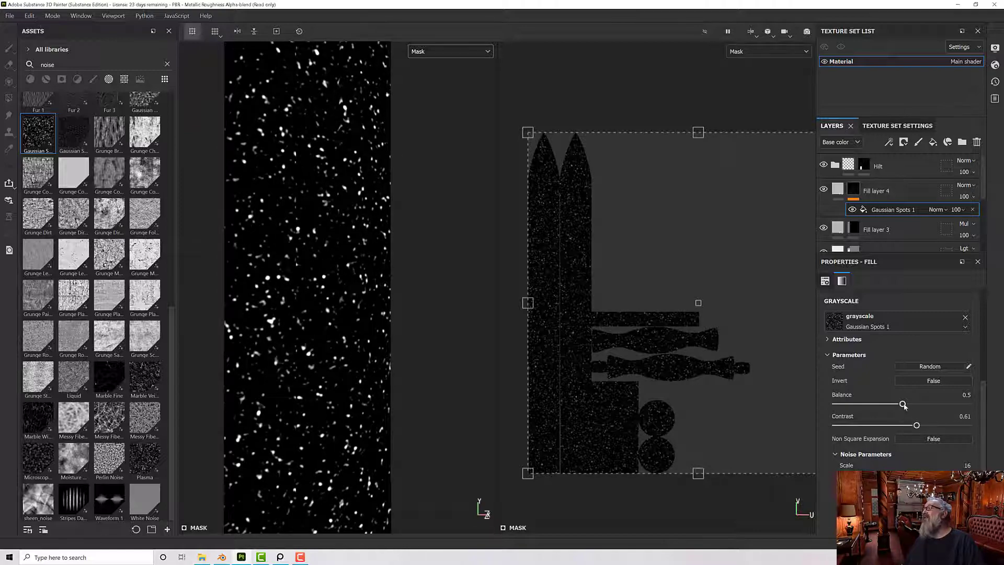
pyautogui.moveTo(914, 407); pyautogui.dragTo(887, 405)
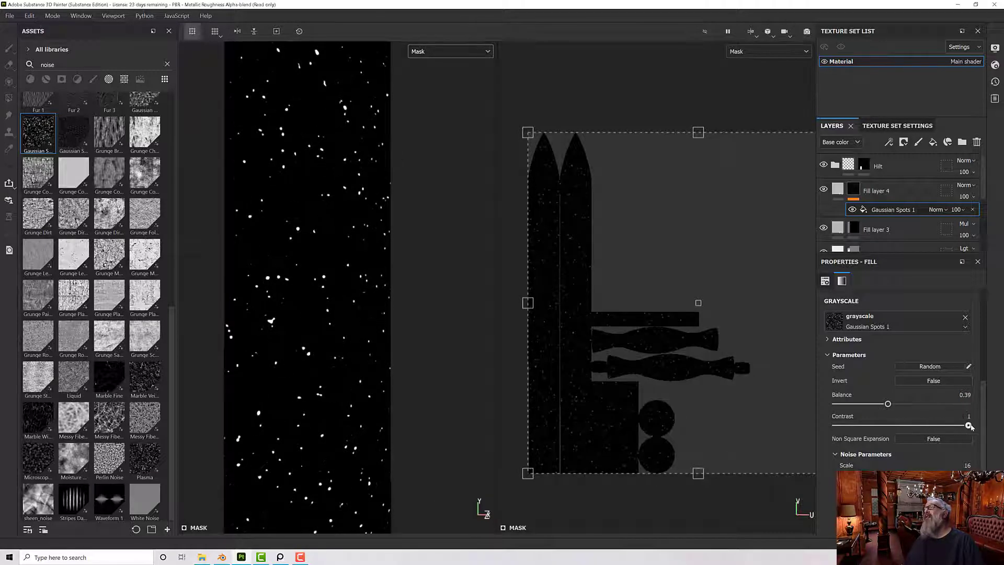
pyautogui.moveTo(888, 406)
pyautogui.mouseDown()
pyautogui.moveTo(865, 407)
pyautogui.moveTo(903, 404)
pyautogui.mouseUp()
pyautogui.scroll(-2, 411, 302)
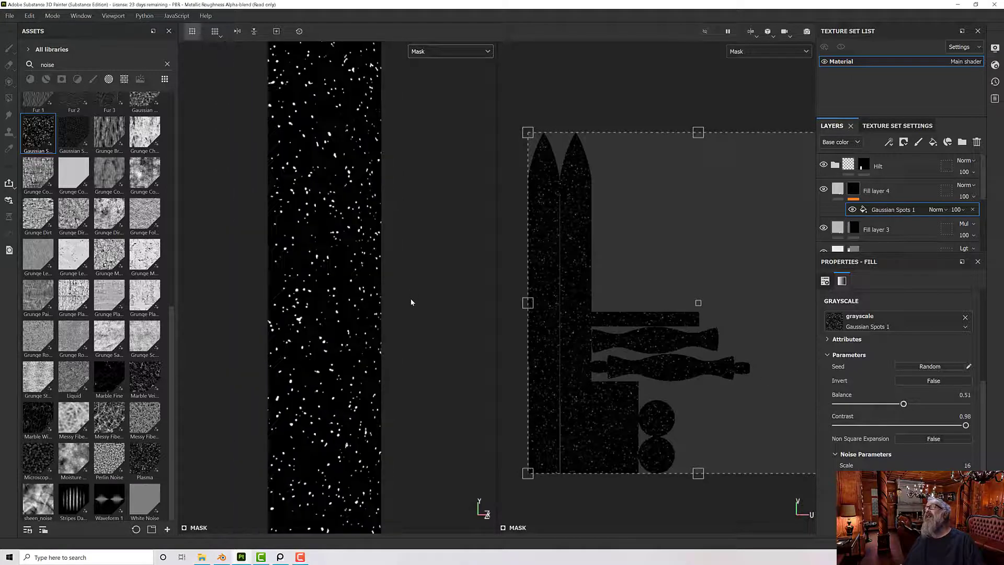
pyautogui.scroll(-5, 411, 302)
pyautogui.keyDown('alt'); pyautogui.moveTo(407, 310); pyautogui.dragTo(426, 334); pyautogui.keyUp('alt')
pyautogui.scroll(4, 358, 347)
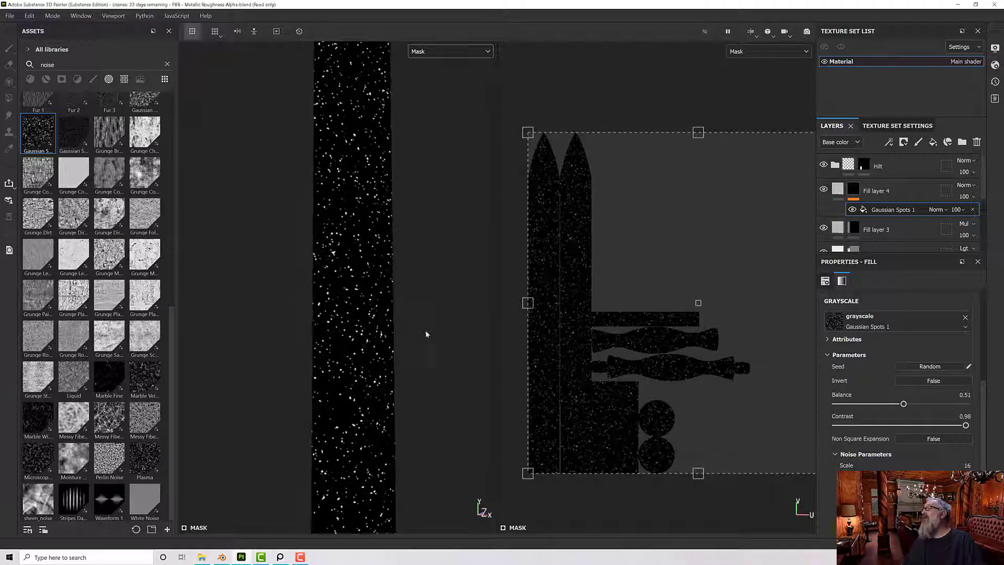
# Set the mask noise's UV transformation scale to 2 and check the finer spots across the sword.
pyautogui.moveTo(901, 474)
pyautogui.mouseDown()
pyautogui.moveTo(862, 473)
pyautogui.moveTo(901, 474)
pyautogui.mouseUp()
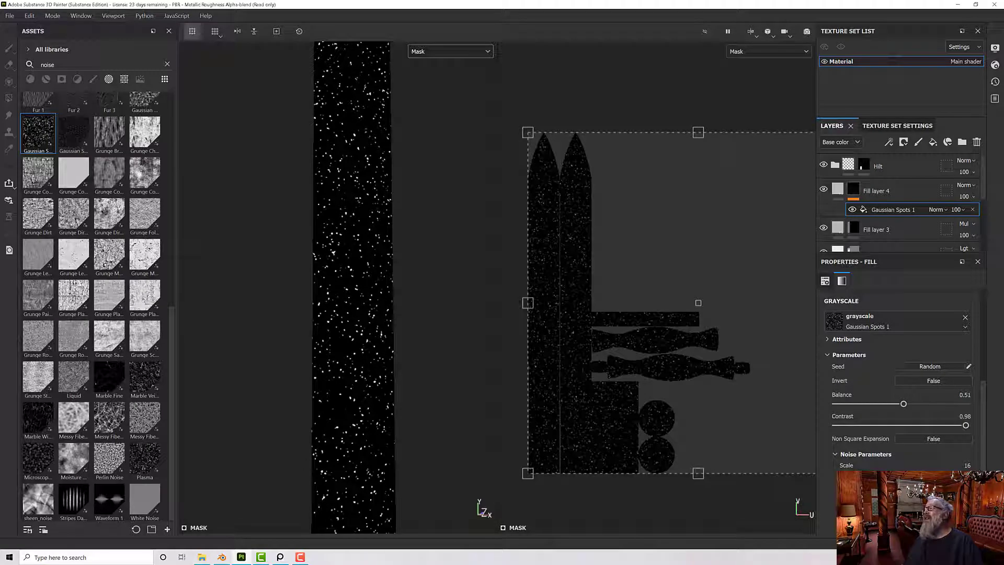
pyautogui.scroll(5, 381, 361)
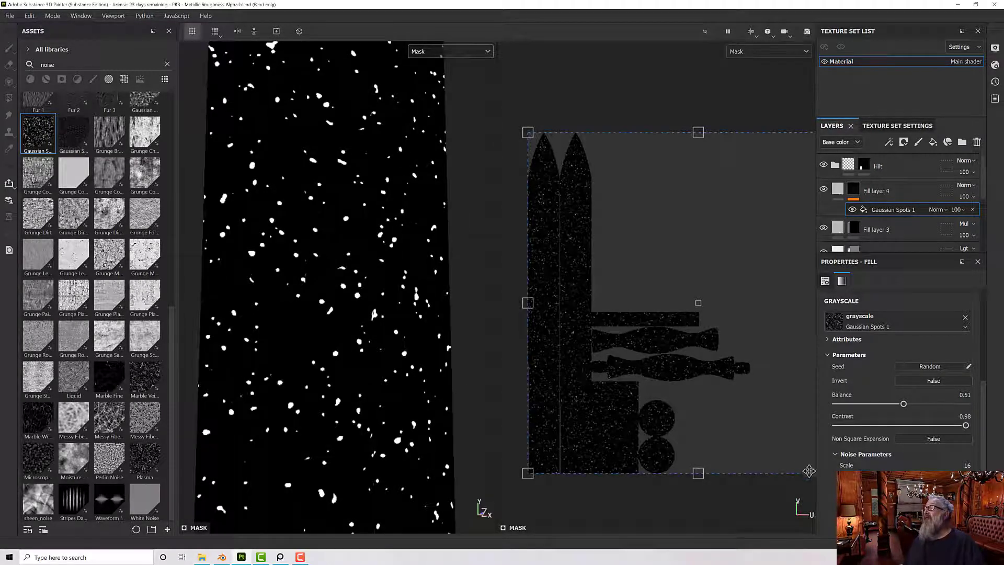
pyautogui.scroll(2, 891, 442)
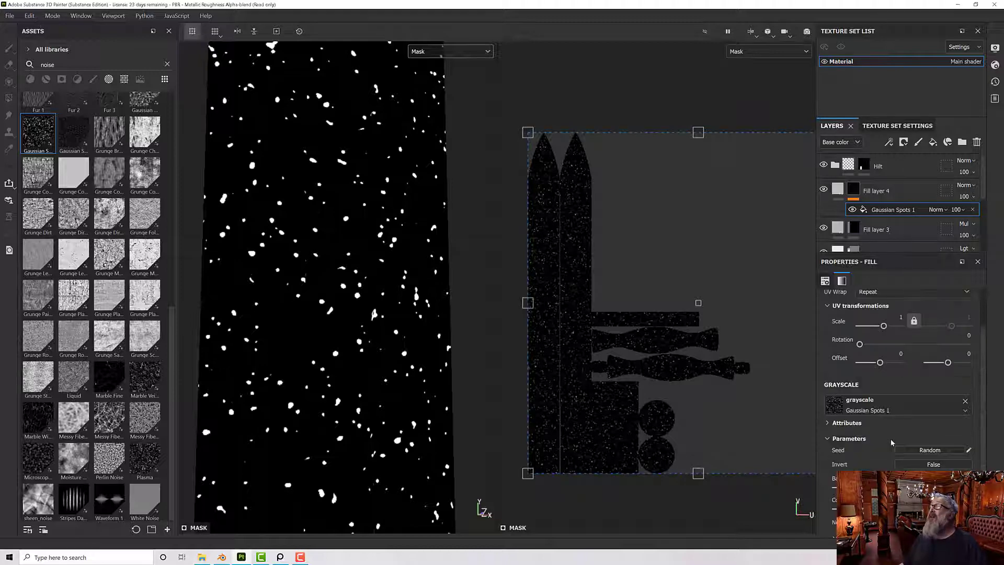
pyautogui.click(900, 318)
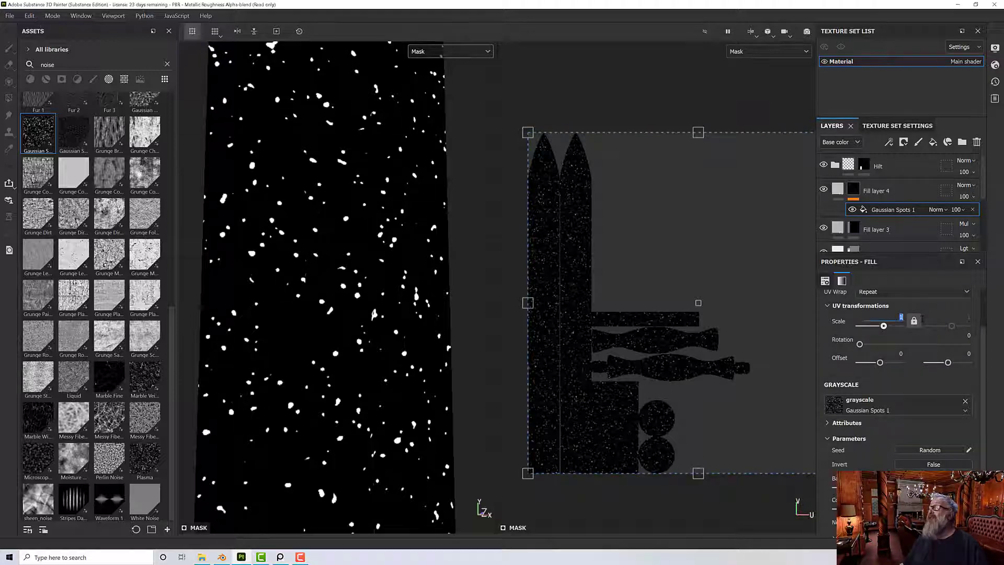
pyautogui.write('2')
pyautogui.press('Return')
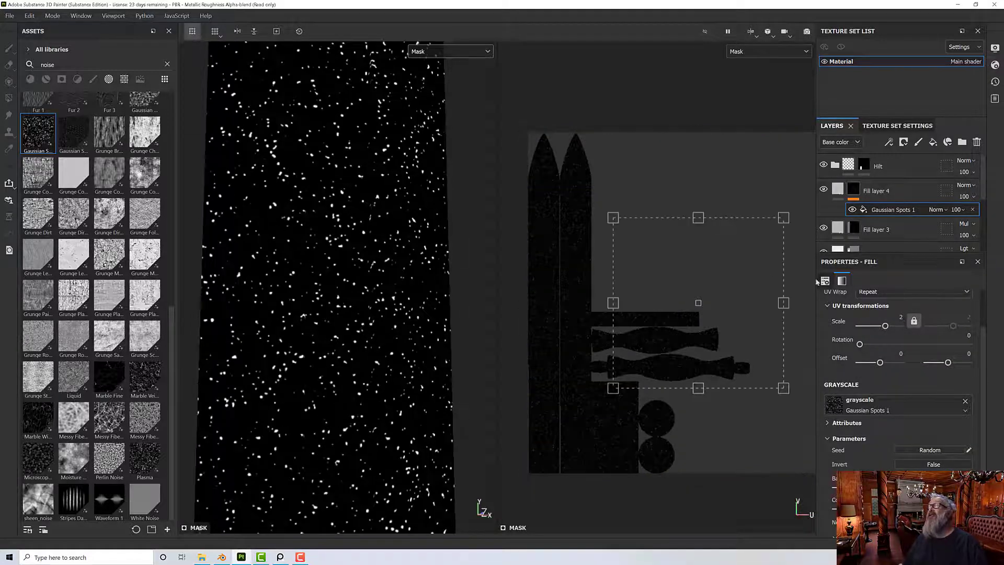
pyautogui.scroll(-5, 340, 324)
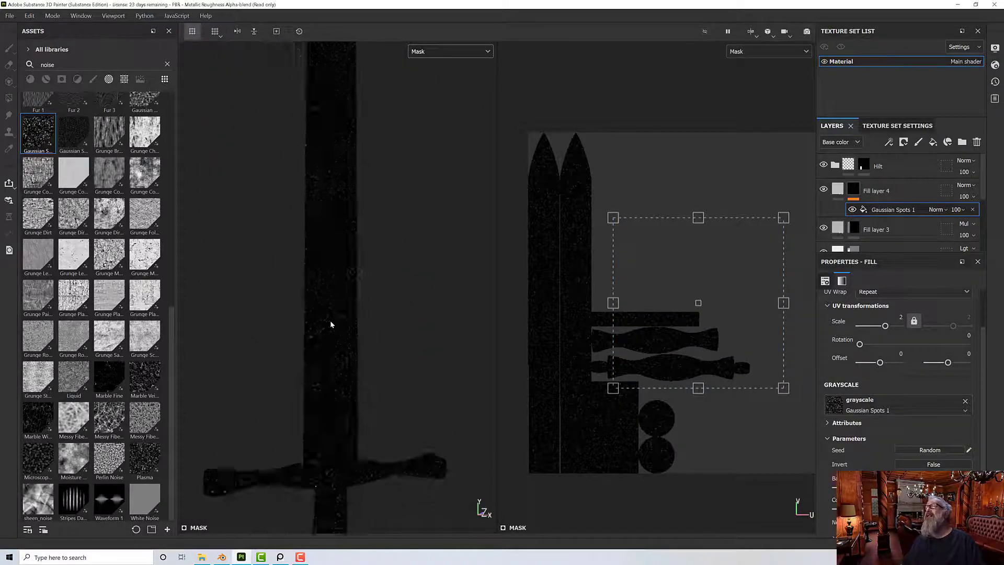
pyautogui.keyDown('alt'); pyautogui.moveTo(331, 324); pyautogui.dragTo(396, 331); pyautogui.keyUp('alt')
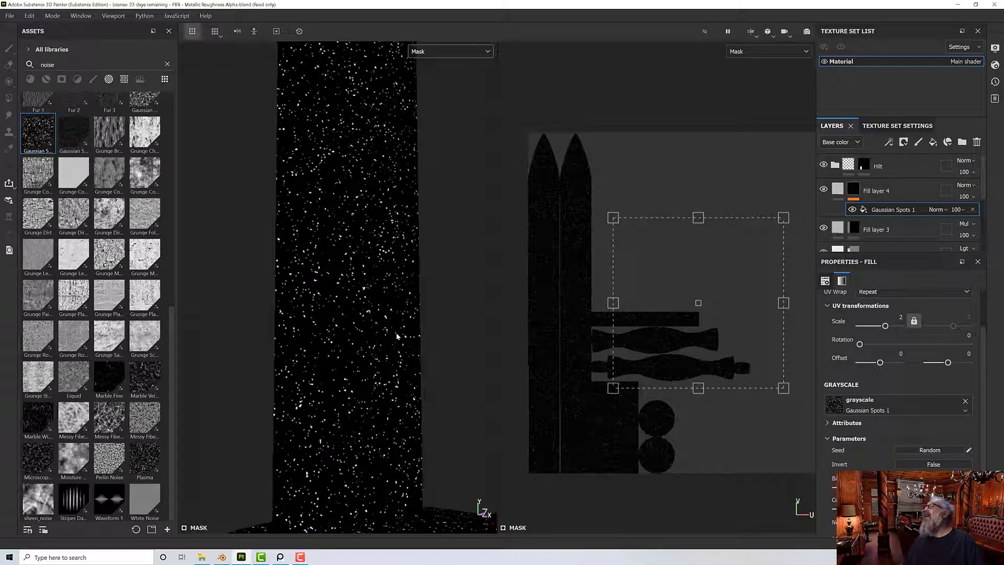
# Select Fill layer 4's content, switch the viewport display back to Material, and check the specks on the blade up close.
pyautogui.click(835, 189)
pyautogui.click(433, 51)
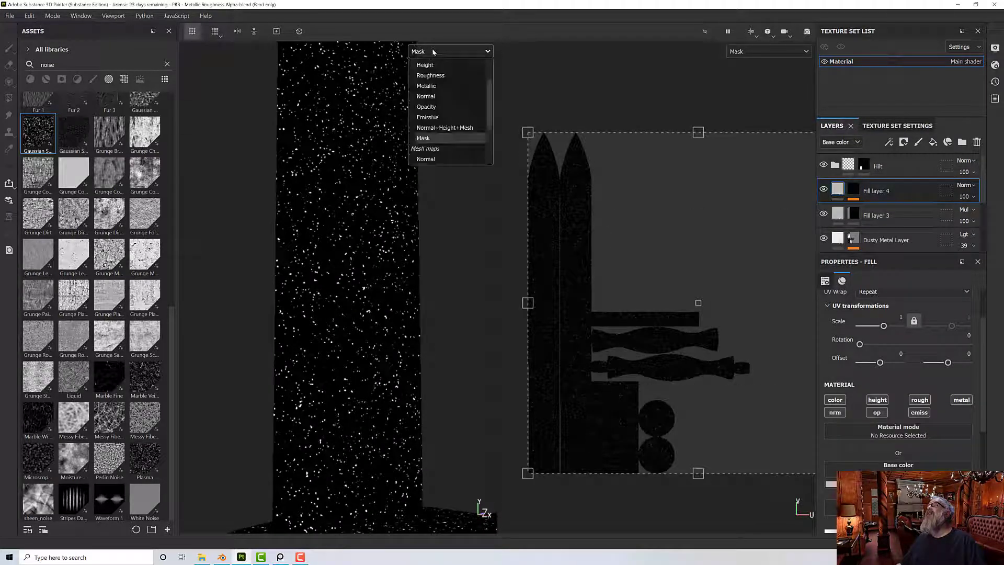
pyautogui.scroll(3, 448, 90)
pyautogui.click(436, 76)
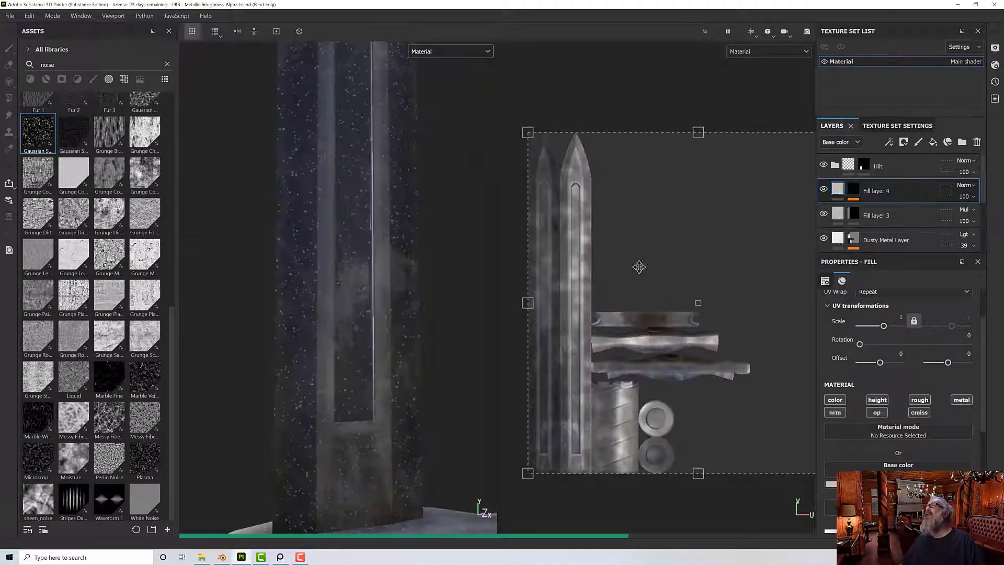
pyautogui.scroll(5, 307, 320)
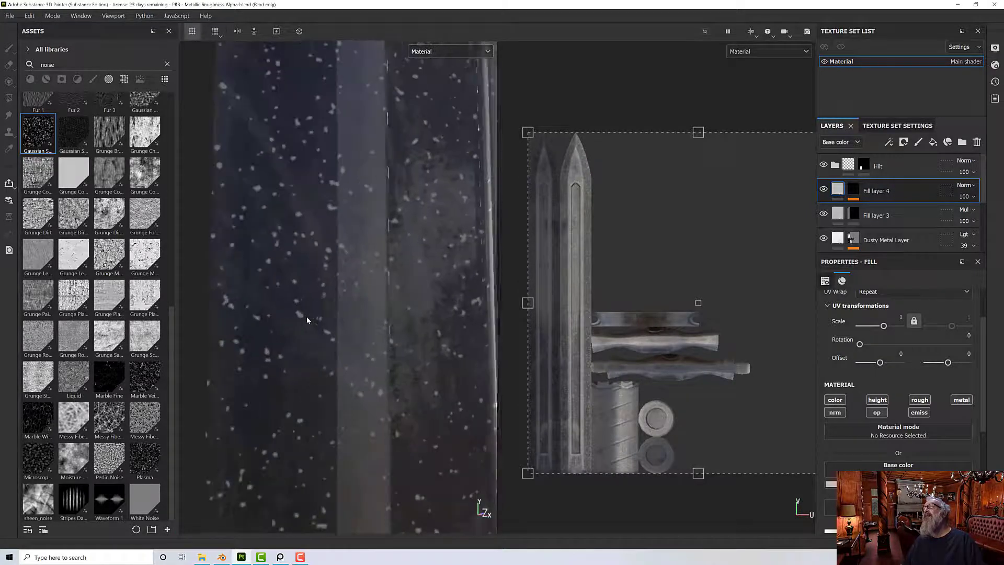
pyautogui.scroll(2, 332, 320)
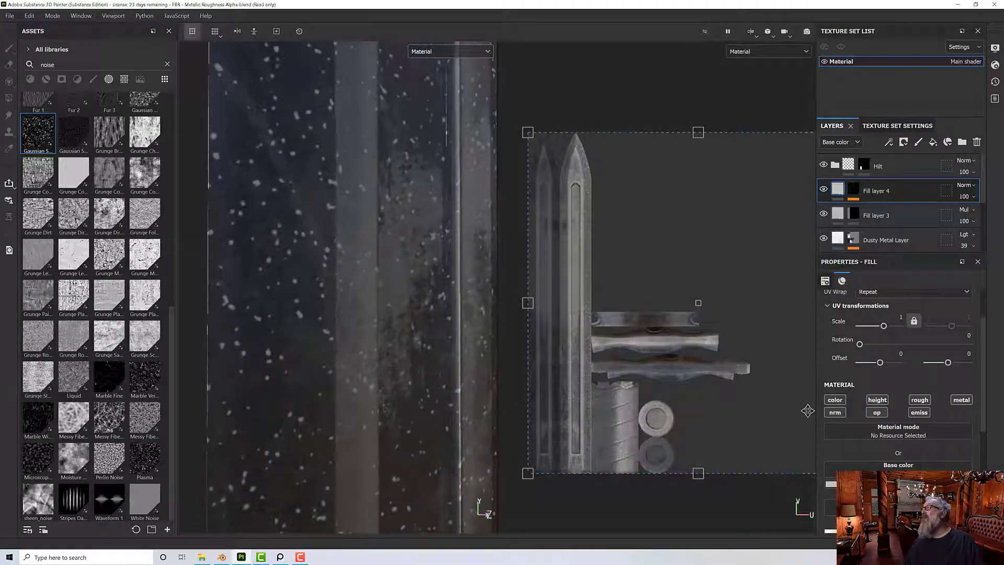
# Set Fill layer 4's base color to white and its height to about -0.32, and check the pits along the blade.
pyautogui.click(842, 456)
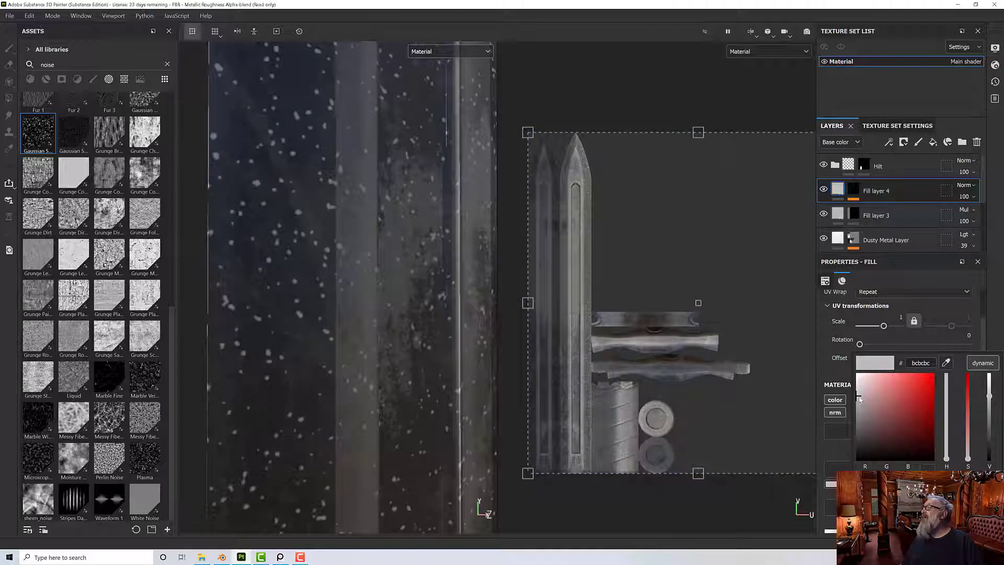
pyautogui.moveTo(859, 399); pyautogui.dragTo(858, 380)
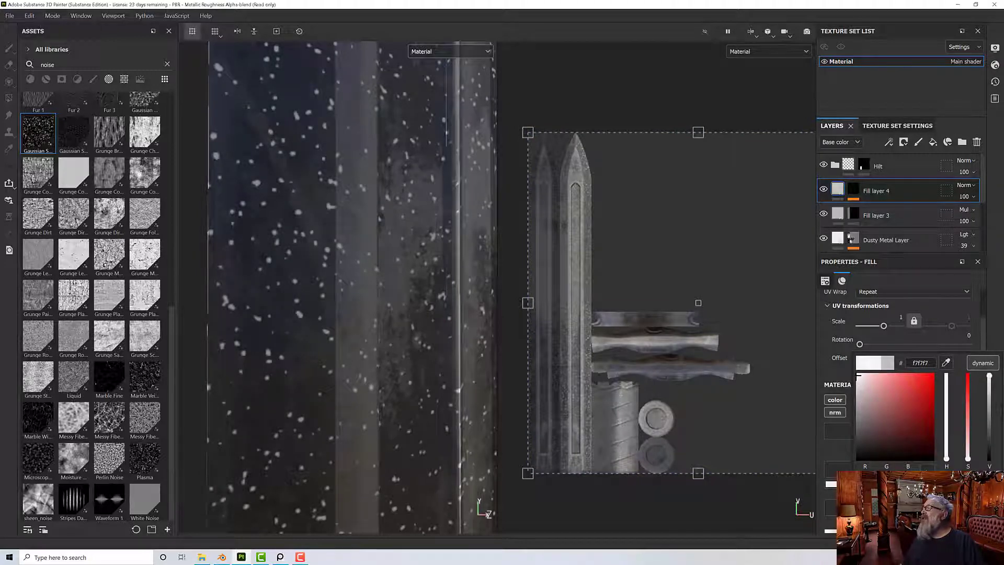
pyautogui.scroll(-1, 897, 376)
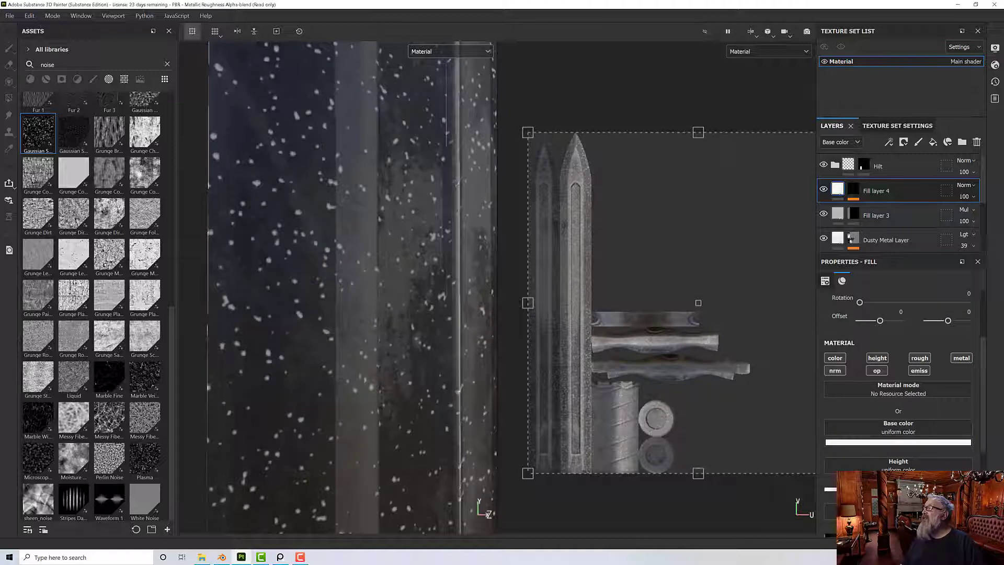
pyautogui.moveTo(898, 489); pyautogui.dragTo(794, 489)
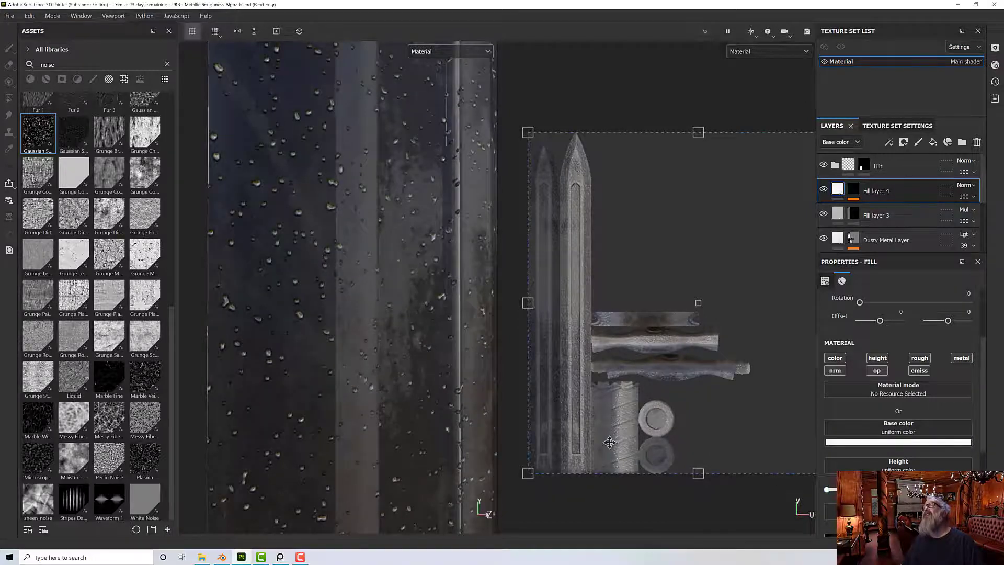
pyautogui.scroll(4, 400, 370)
pyautogui.keyDown('alt'); pyautogui.moveTo(405, 366); pyautogui.dragTo(382, 378); pyautogui.keyUp('alt')
pyautogui.scroll(-4, 382, 379)
pyautogui.scroll(-4, 382, 378)
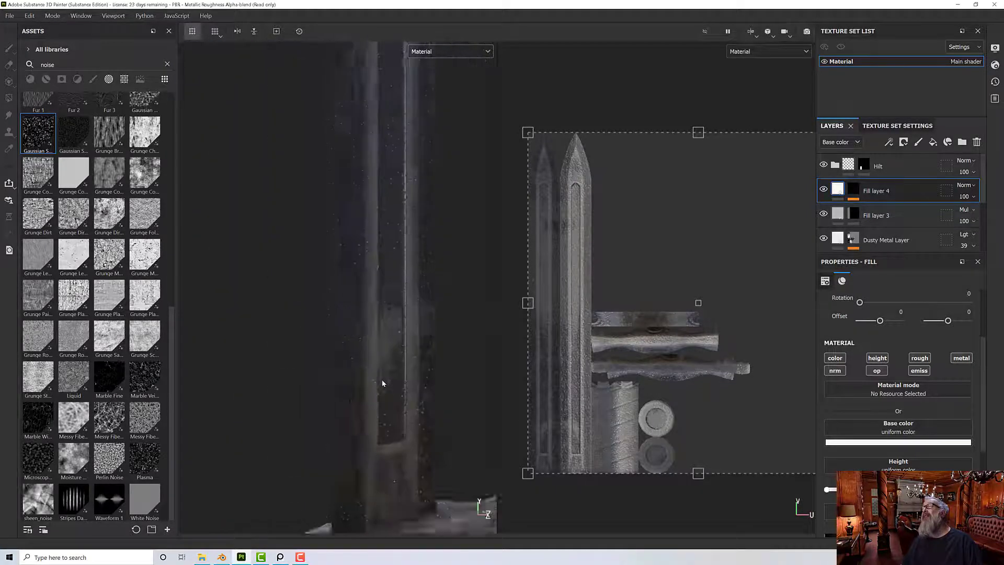
pyautogui.scroll(4, 380, 382)
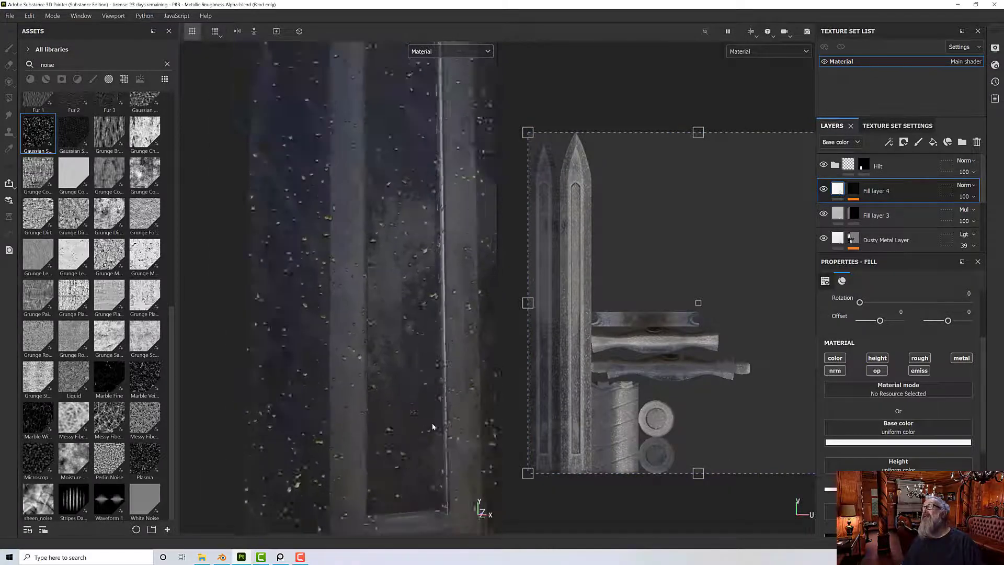
pyautogui.scroll(-3, 867, 460)
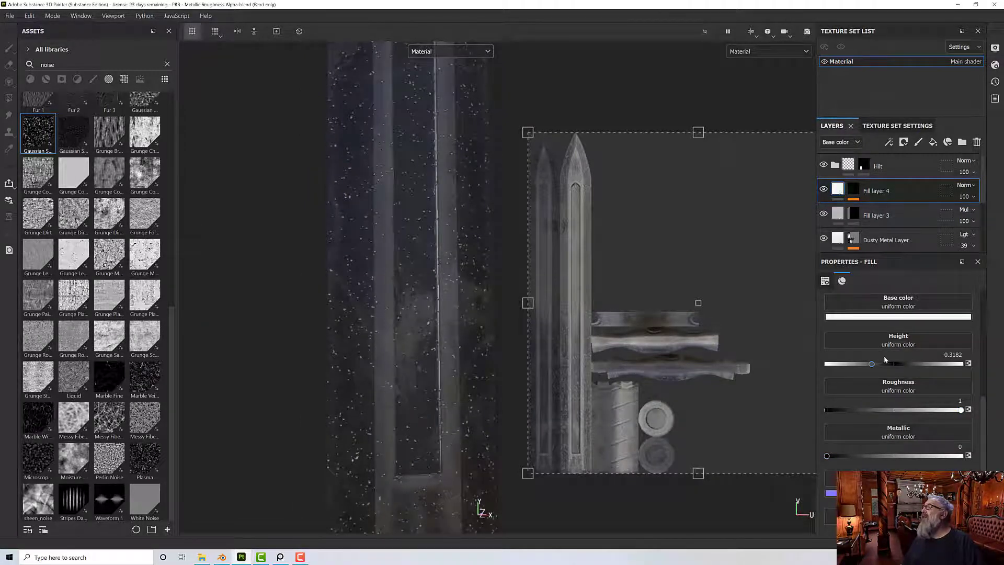
# Turn off Fill layer 4's normal, opacity, emissive and metallic channels, and check the specks along the blade.
pyautogui.scroll(3, 884, 365)
pyautogui.click(835, 370)
pyautogui.click(877, 371)
pyautogui.click(919, 371)
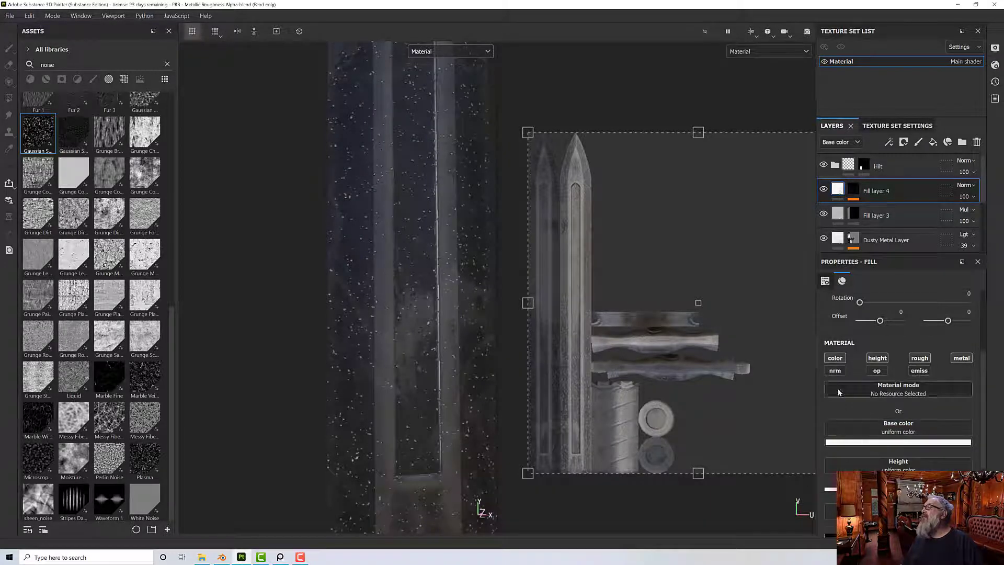
pyautogui.click(961, 357)
pyautogui.scroll(-5, 424, 386)
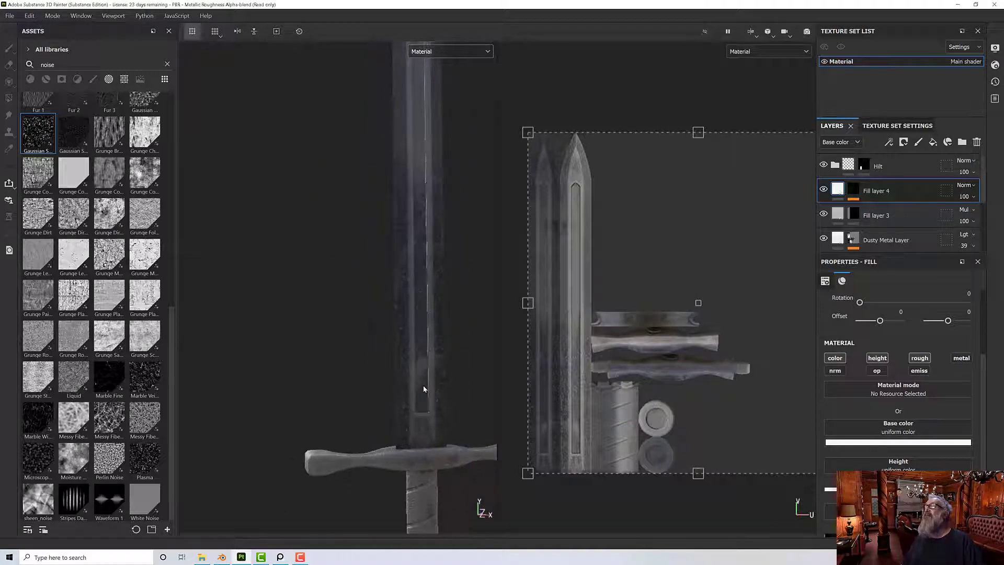
pyautogui.moveTo(386, 354)
pyautogui.keyDown('alt'); pyautogui.mouseDown()
pyautogui.moveTo(415, 351)
pyautogui.moveTo(269, 356)
pyautogui.moveTo(372, 358)
pyautogui.moveTo(397, 347)
pyautogui.mouseUp(); pyautogui.keyUp('alt')
pyautogui.scroll(6, 415, 351)
pyautogui.scroll(-5, 375, 358)
pyautogui.scroll(-3, 376, 360)
pyautogui.keyDown('alt'); pyautogui.moveTo(404, 381); pyautogui.dragTo(413, 474, button='middle'); pyautogui.keyUp('alt')
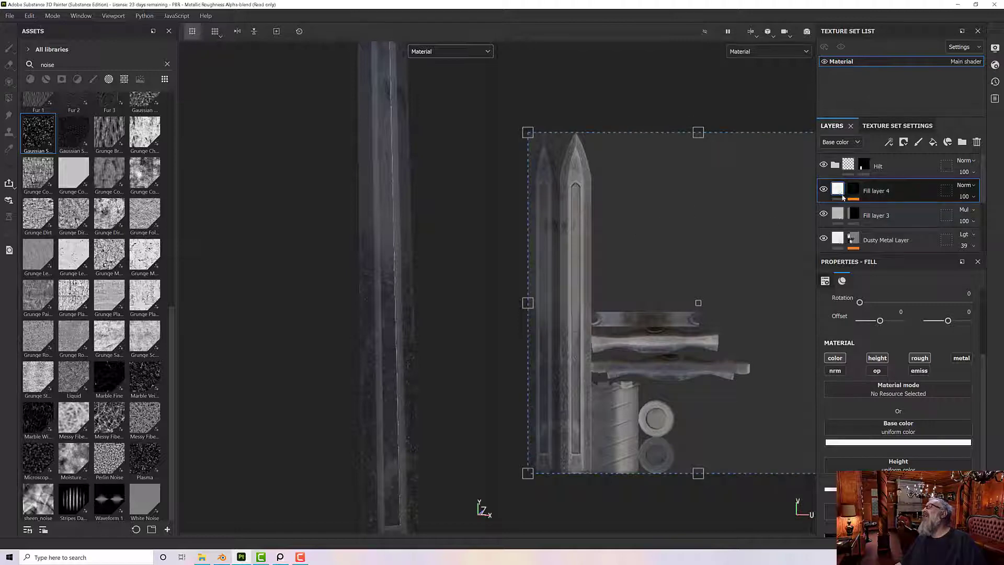
# Add a fill effect to Fill layer 4's mask.
pyautogui.click(853, 190)
pyautogui.rightClick(856, 191)
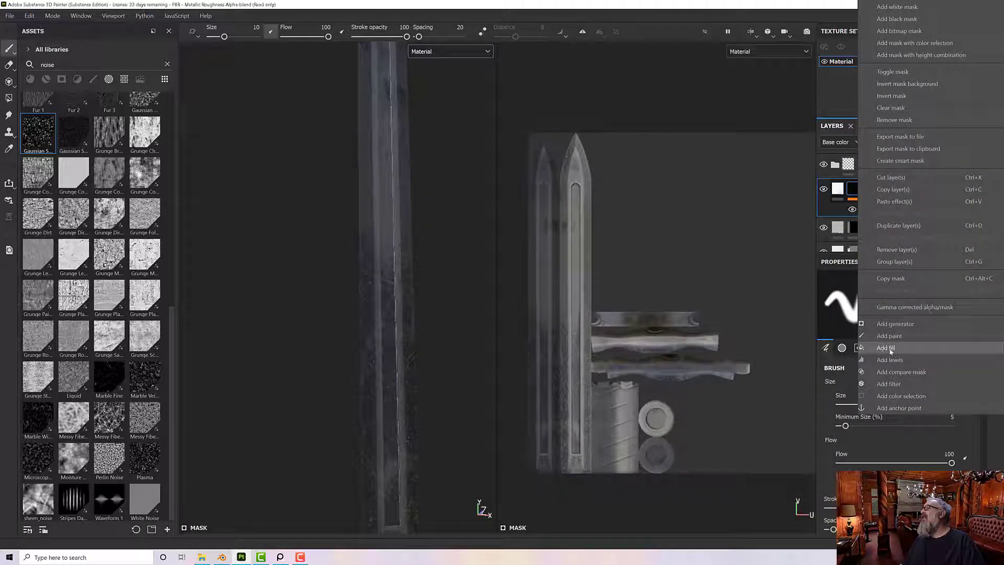
pyautogui.click(886, 348)
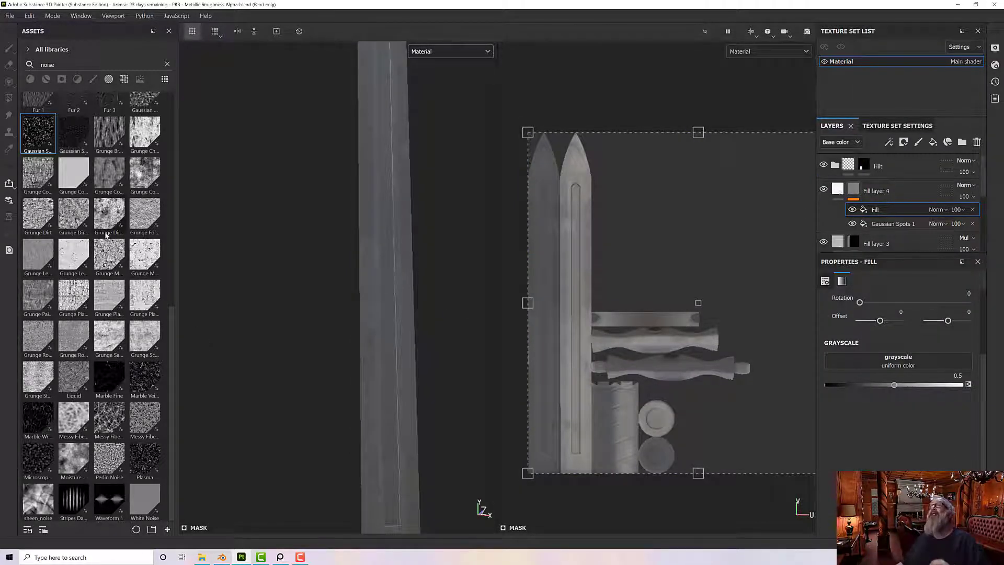
# Search the assets for "cloud", limit the results to textures, and assign Clouds 2 to the new mask fill's grayscale.
pyautogui.scroll(10, 106, 235)
pyautogui.click(65, 64)
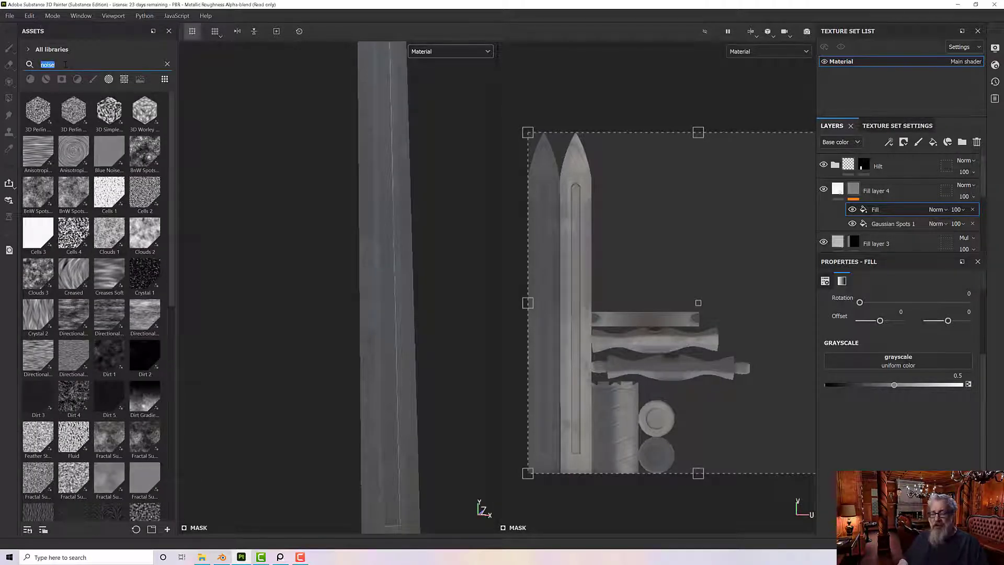
pyautogui.write('cloud')
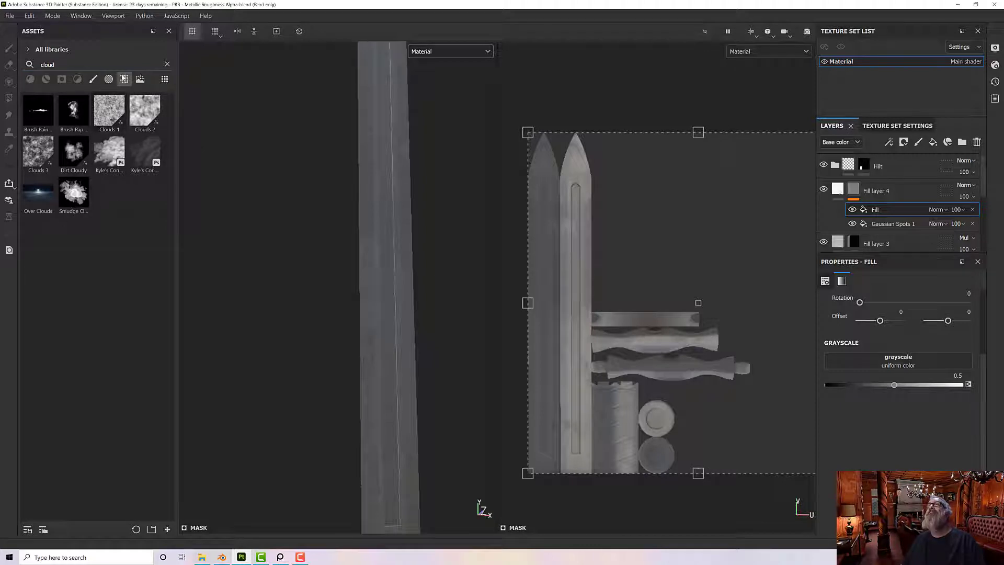
pyautogui.click(124, 79)
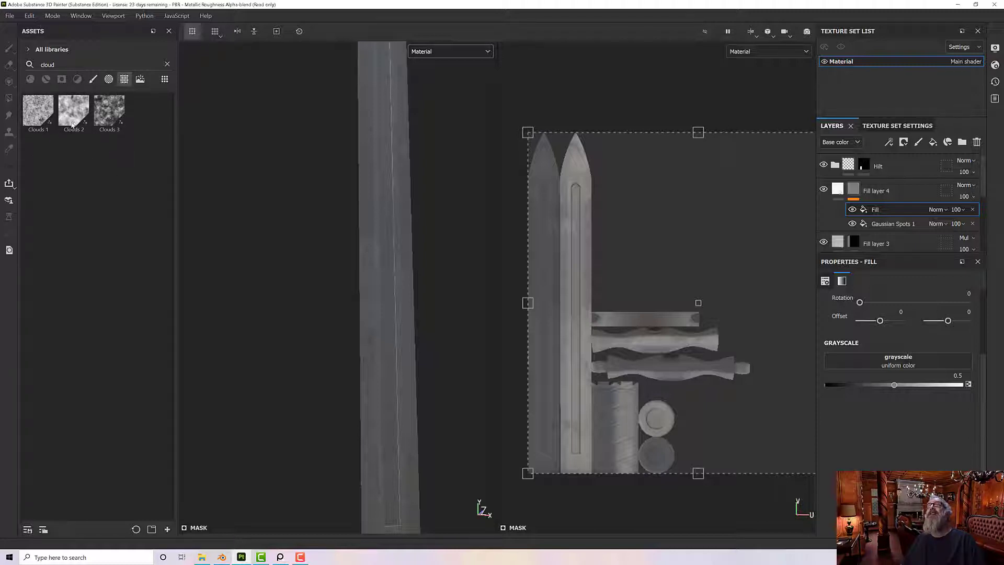
pyautogui.moveTo(73, 124); pyautogui.dragTo(886, 375)
# Display the mask in the viewports and set Clouds 2's balance to 0.14 and contrast to 0.38.
pyautogui.click(446, 52)
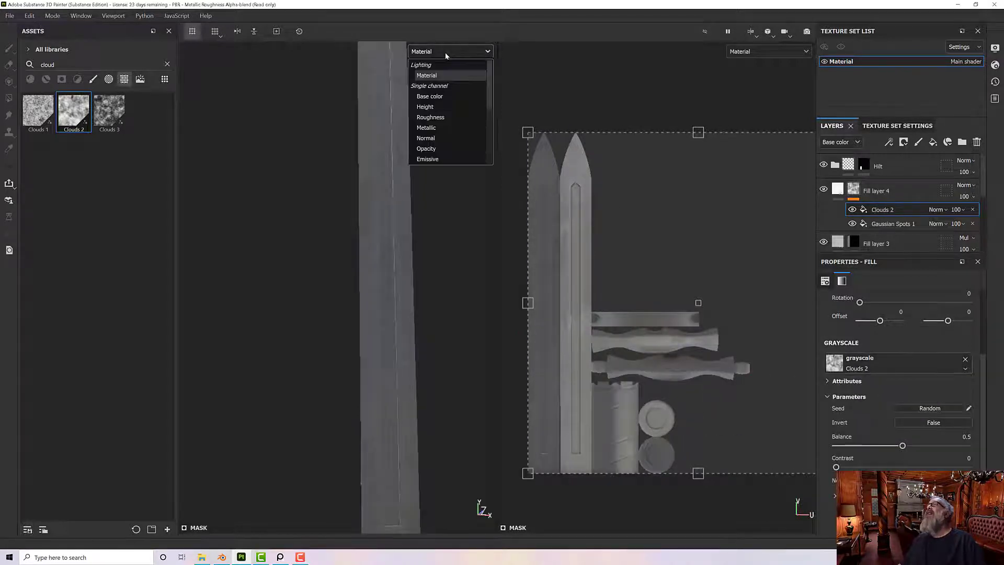
pyautogui.scroll(-2, 442, 120)
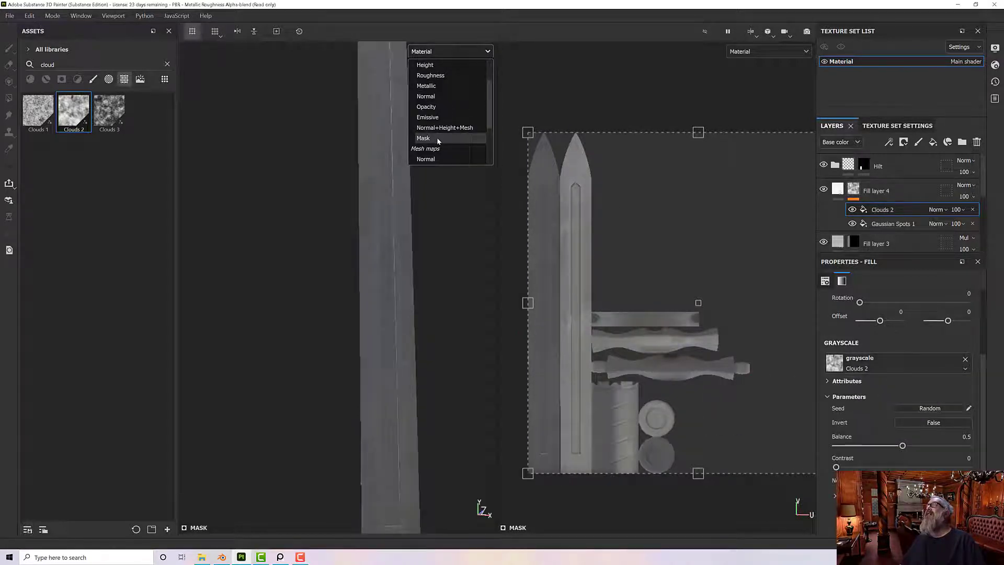
pyautogui.click(437, 138)
pyautogui.scroll(-4, 414, 252)
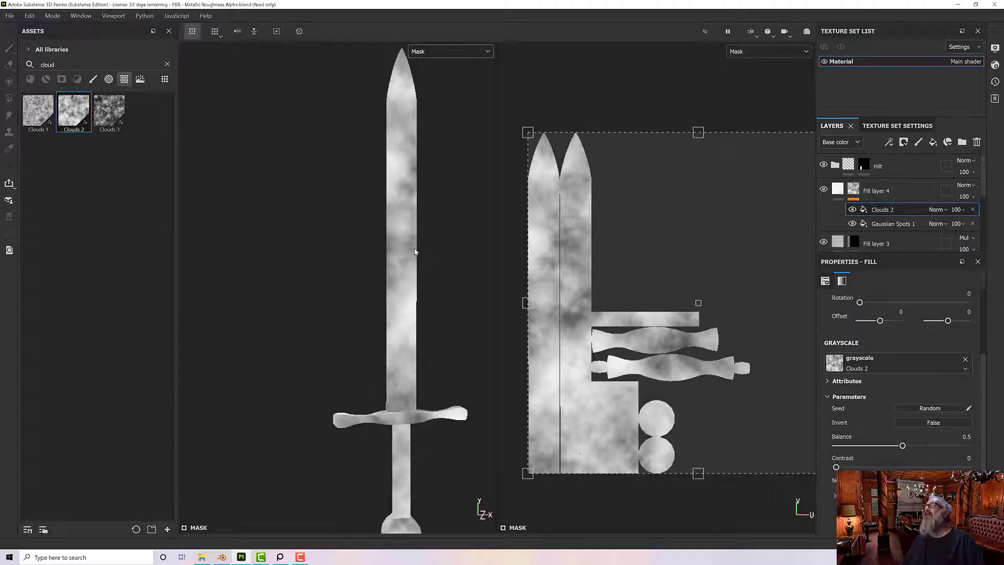
pyautogui.scroll(3, 397, 241)
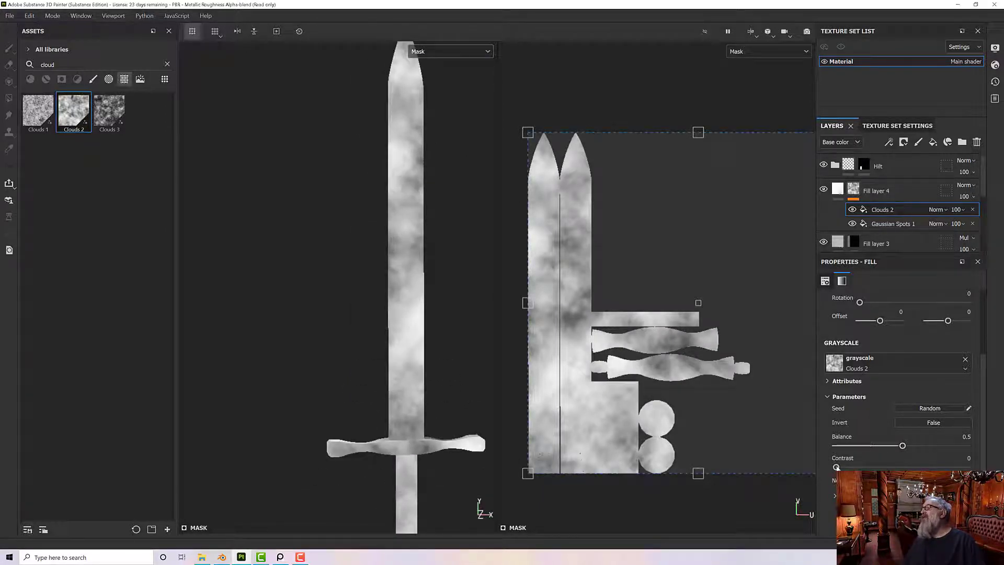
pyautogui.moveTo(836, 466); pyautogui.dragTo(854, 449)
pyautogui.moveTo(496, 398); pyautogui.dragTo(476, 456)
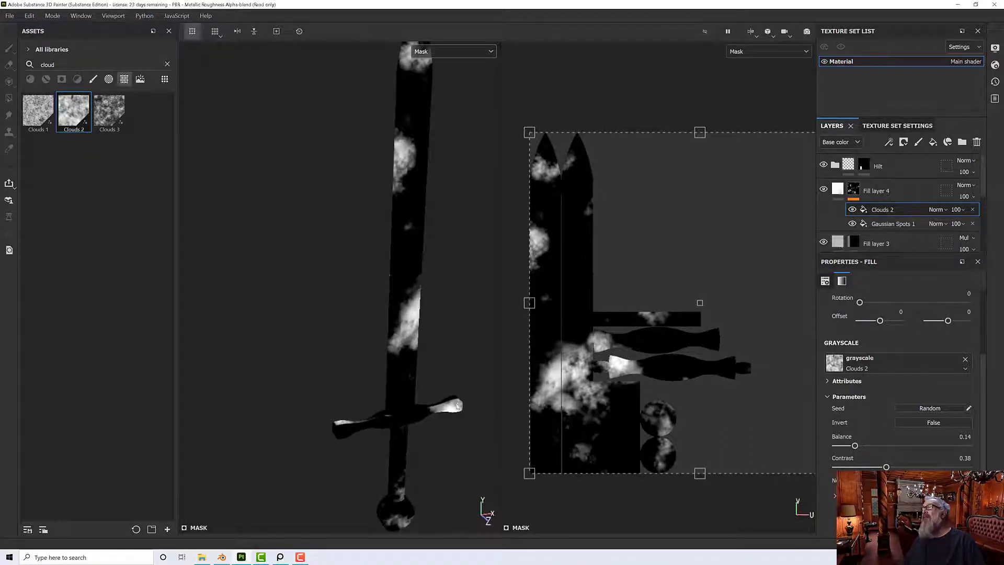
# Change the Clouds 2 fill to tri-planar projection and check the pattern over the whole sword.
pyautogui.scroll(3, 843, 403)
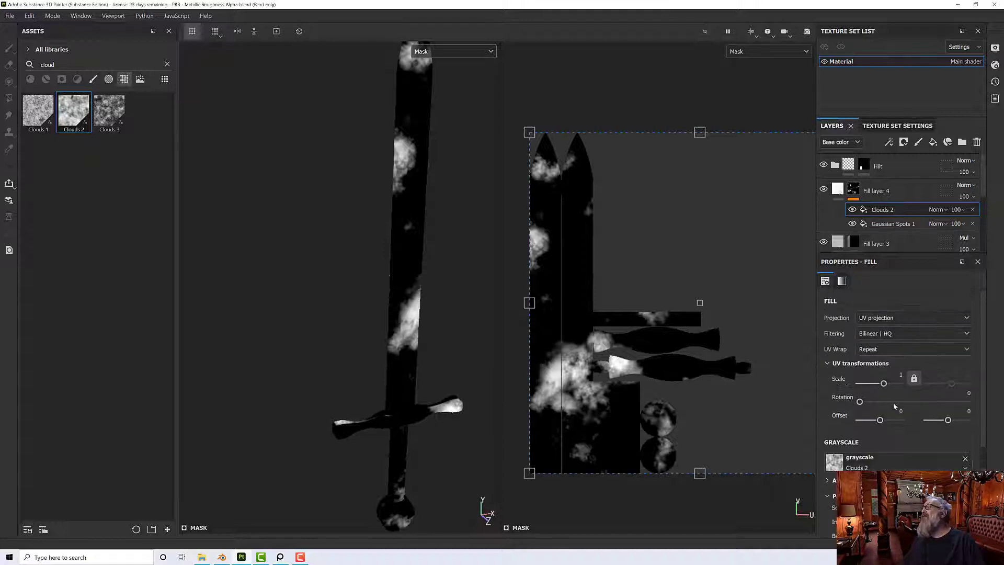
pyautogui.click(883, 320)
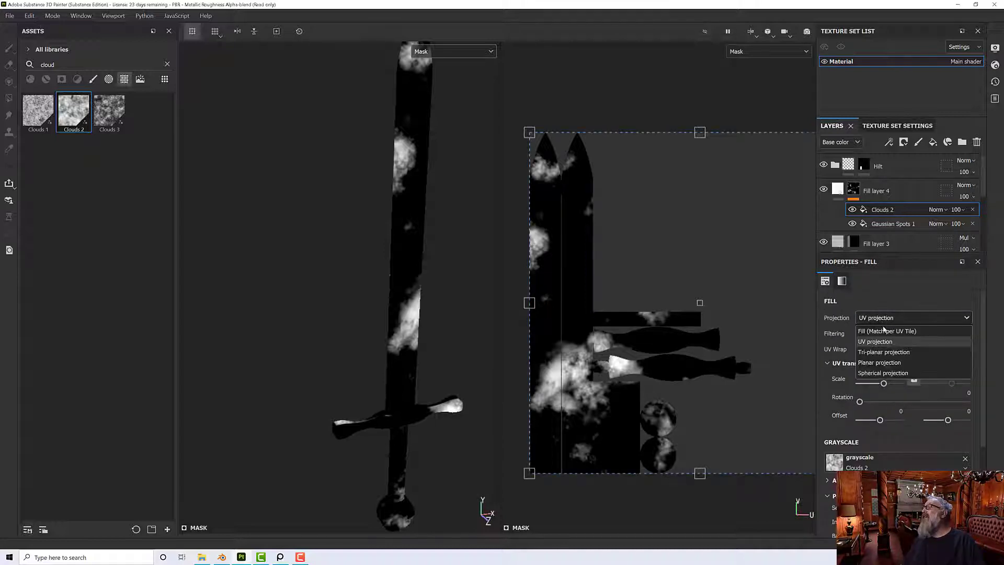
pyautogui.click(883, 352)
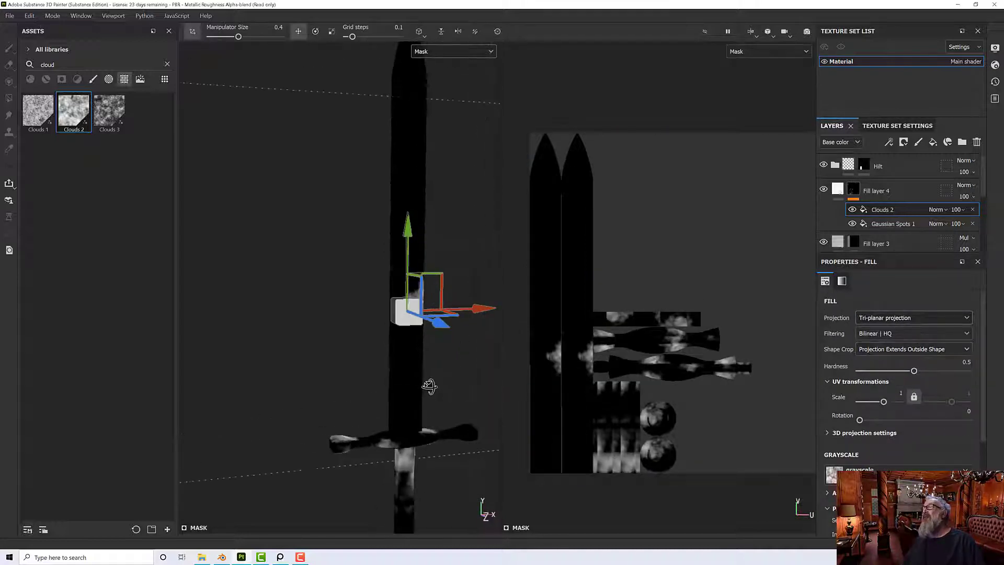
pyautogui.scroll(-1, 432, 395)
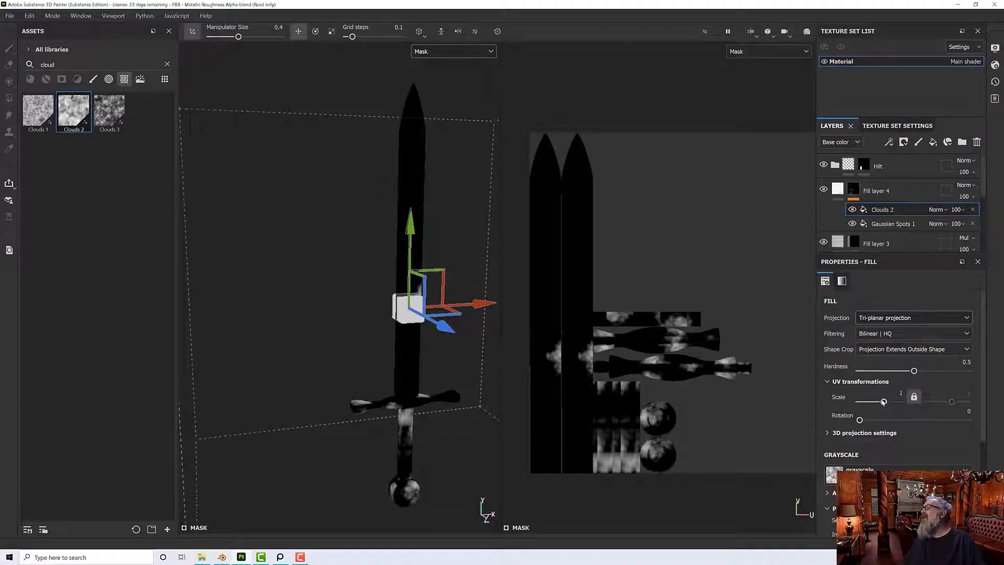
# Set Clouds 2's balance to 0.24, contrast to 0.32 and noise scale to 3, and check the cloud patches on the blade.
pyautogui.scroll(-4, 880, 413)
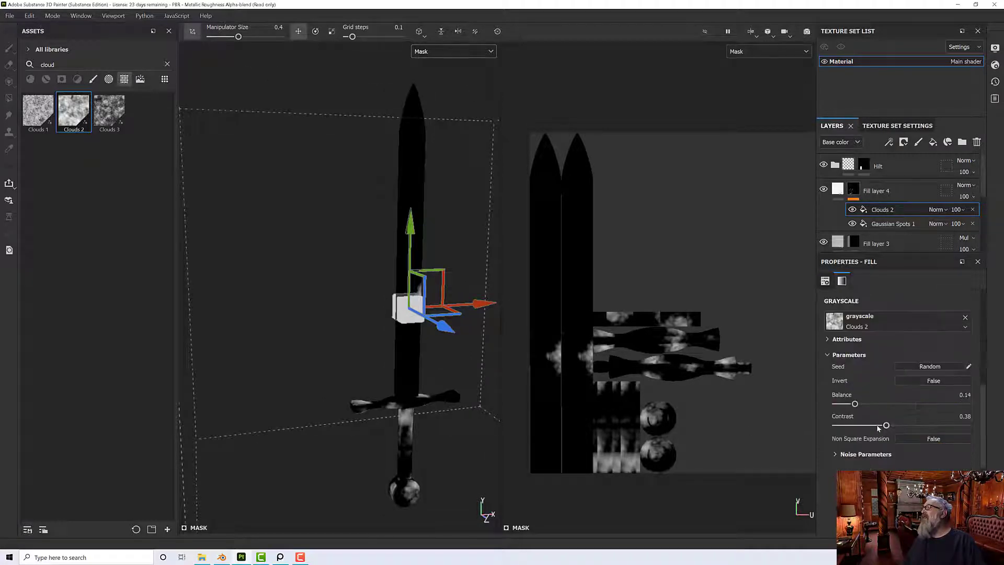
pyautogui.moveTo(857, 406); pyautogui.dragTo(878, 426)
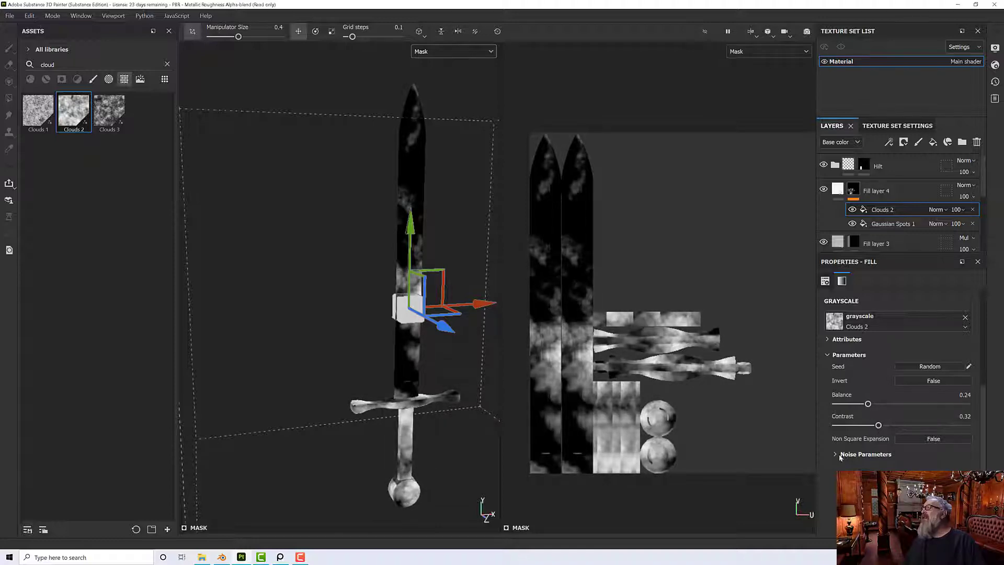
pyautogui.moveTo(834, 473); pyautogui.dragTo(842, 474)
pyautogui.moveTo(411, 419)
pyautogui.keyDown('alt'); pyautogui.mouseDown()
pyautogui.moveTo(358, 387)
pyautogui.moveTo(405, 419)
pyautogui.mouseUp(); pyautogui.keyUp('alt')
pyautogui.keyDown('alt'); pyautogui.moveTo(428, 400); pyautogui.dragTo(415, 390, button='right'); pyautogui.keyUp('alt')
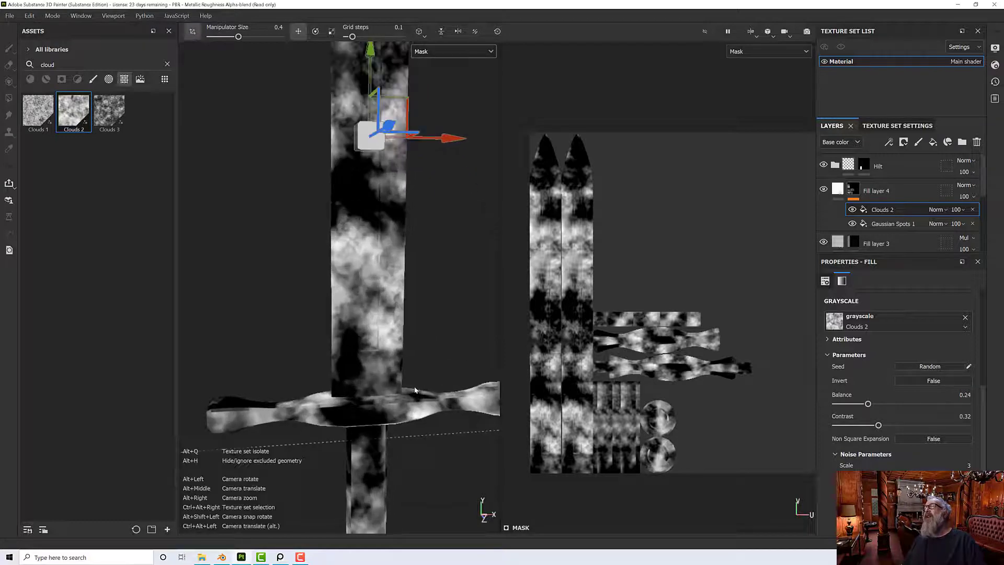
pyautogui.keyDown('alt'); pyautogui.moveTo(414, 390); pyautogui.dragTo(502, 422); pyautogui.keyUp('alt')
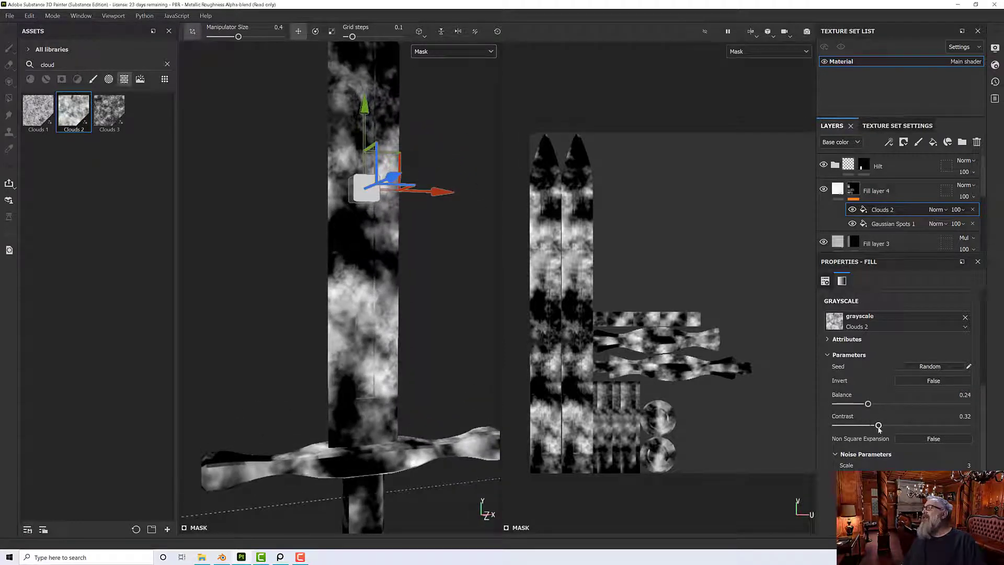
# Set Clouds 2's contrast to 0.1, balance to 0.2 and noise scale to 2, and check the mask across the sword and UV layout.
pyautogui.moveTo(876, 426); pyautogui.dragTo(835, 427)
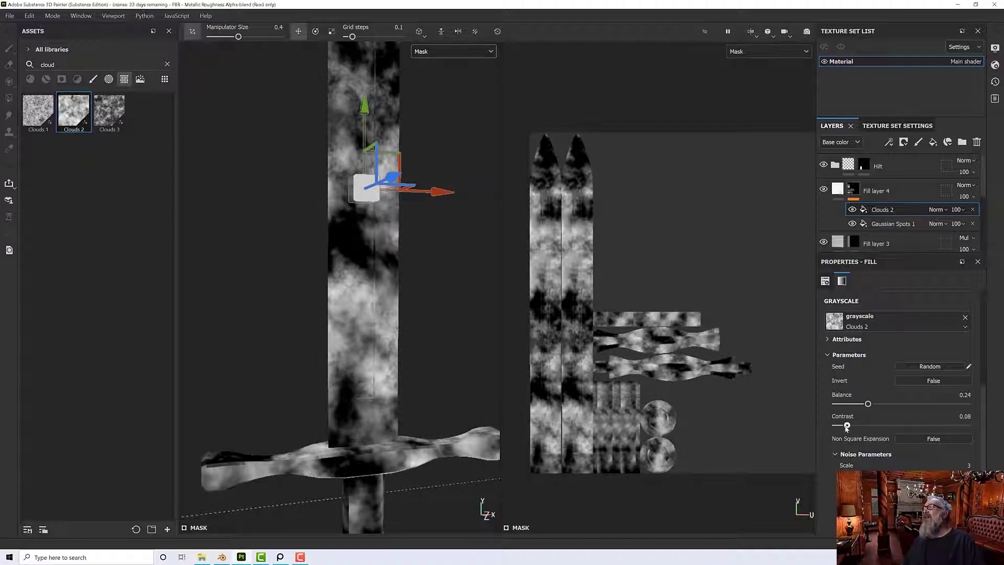
pyautogui.moveTo(838, 427); pyautogui.dragTo(863, 404)
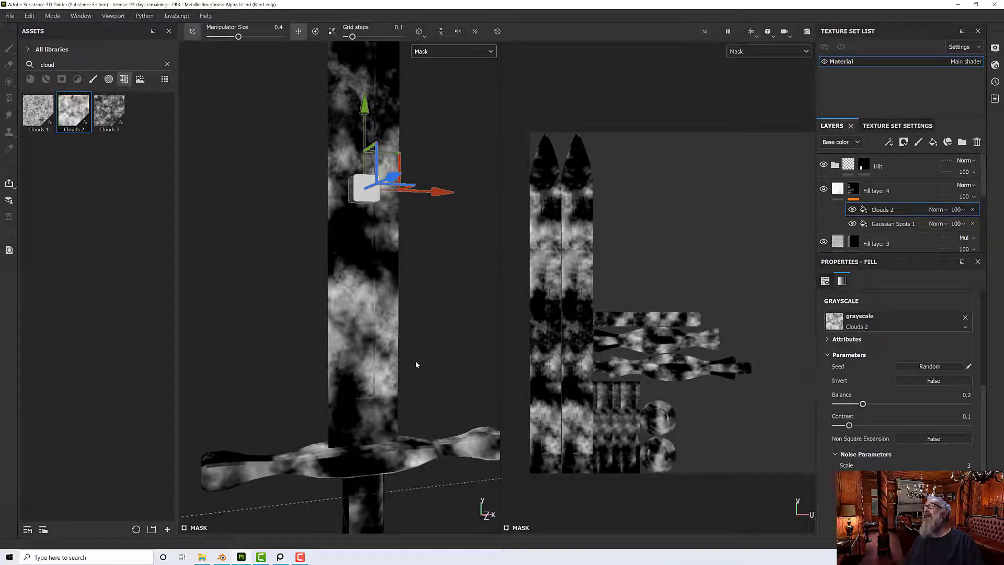
pyautogui.scroll(-5, 416, 366)
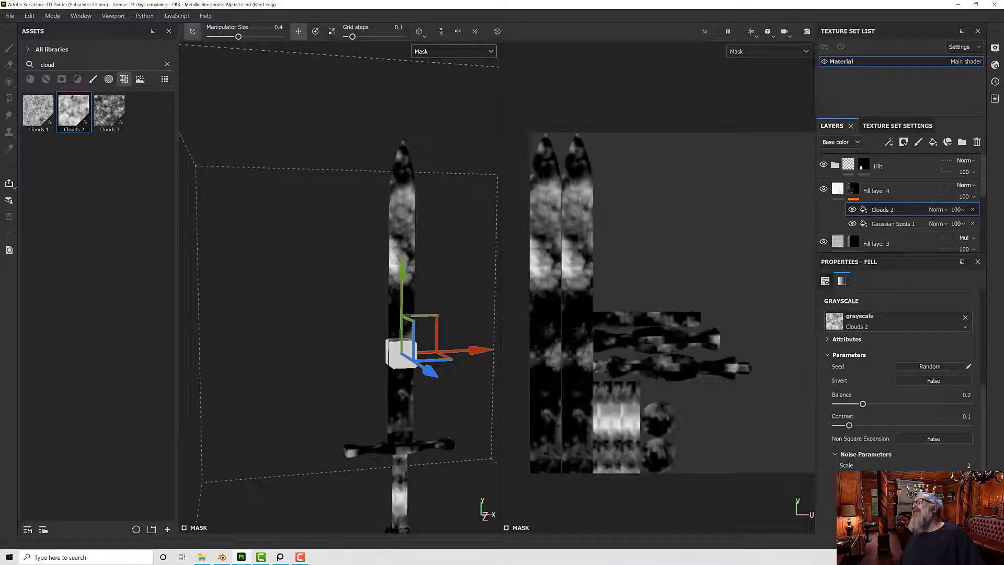
pyautogui.scroll(2, 639, 437)
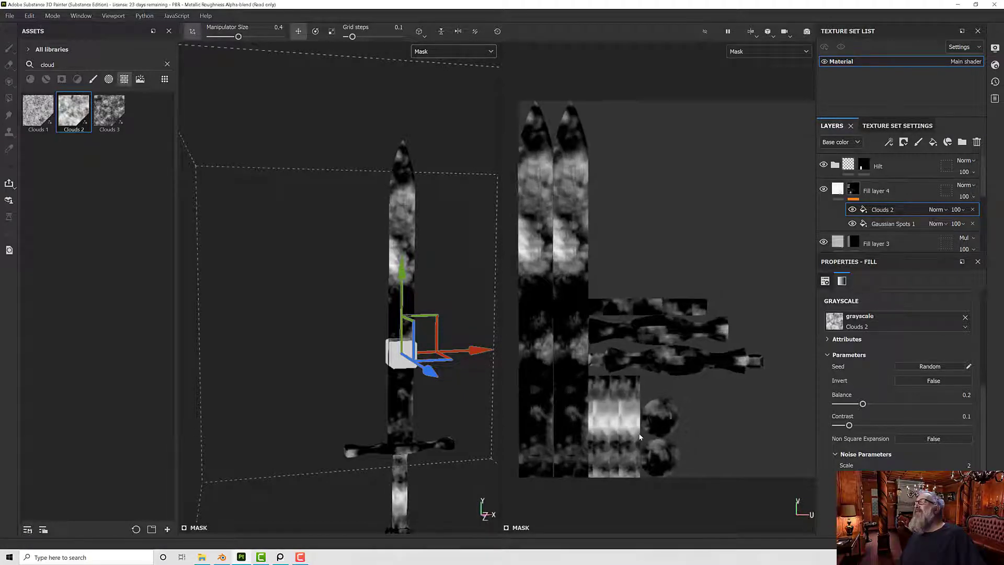
pyautogui.keyDown('alt'); pyautogui.moveTo(630, 407); pyautogui.dragTo(690, 431, button='middle'); pyautogui.keyUp('alt')
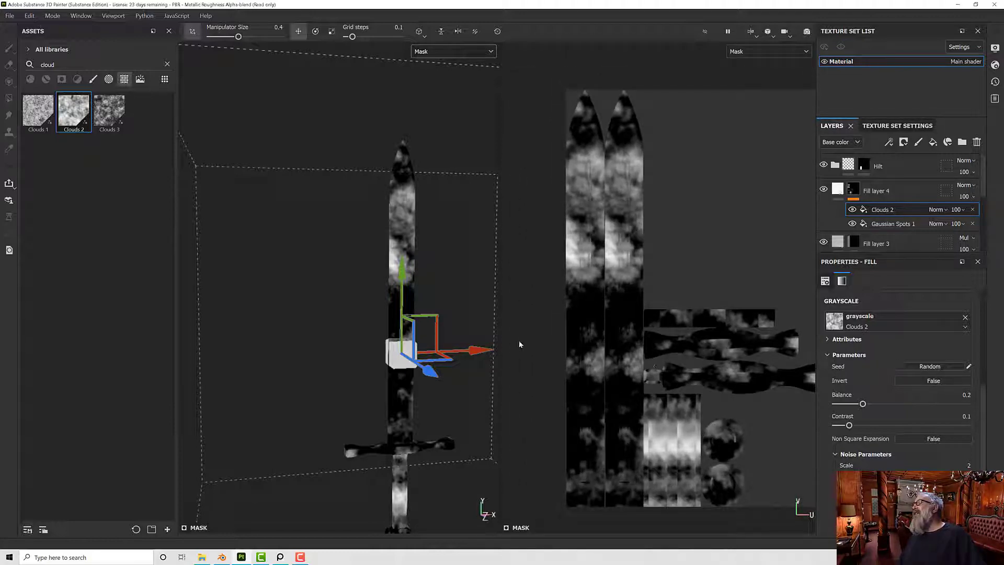
pyautogui.scroll(1, 451, 325)
pyautogui.scroll(-2, 451, 325)
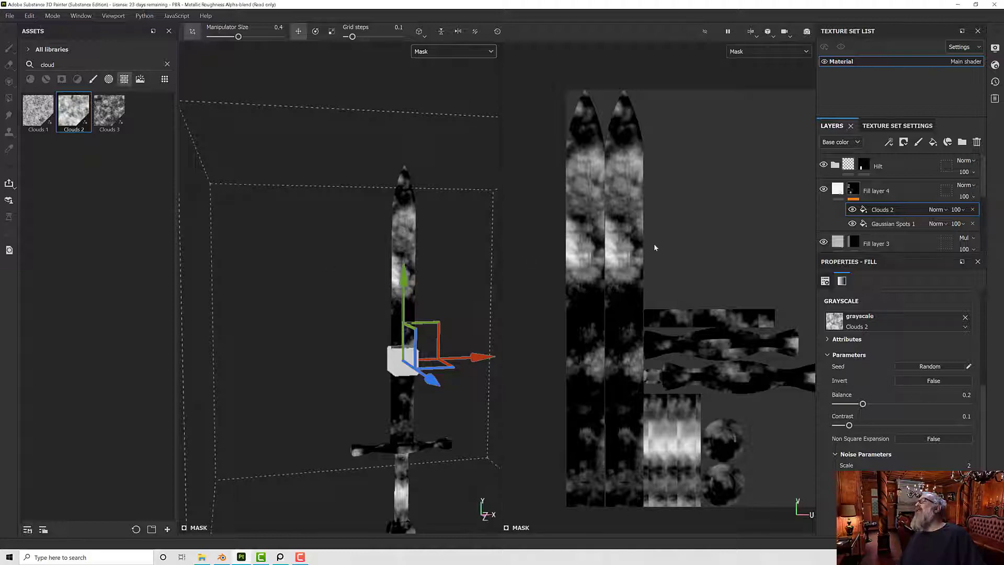
# Switch the viewport display to Material and check how the cloud mask affects the blade.
pyautogui.click(453, 51)
pyautogui.click(435, 70)
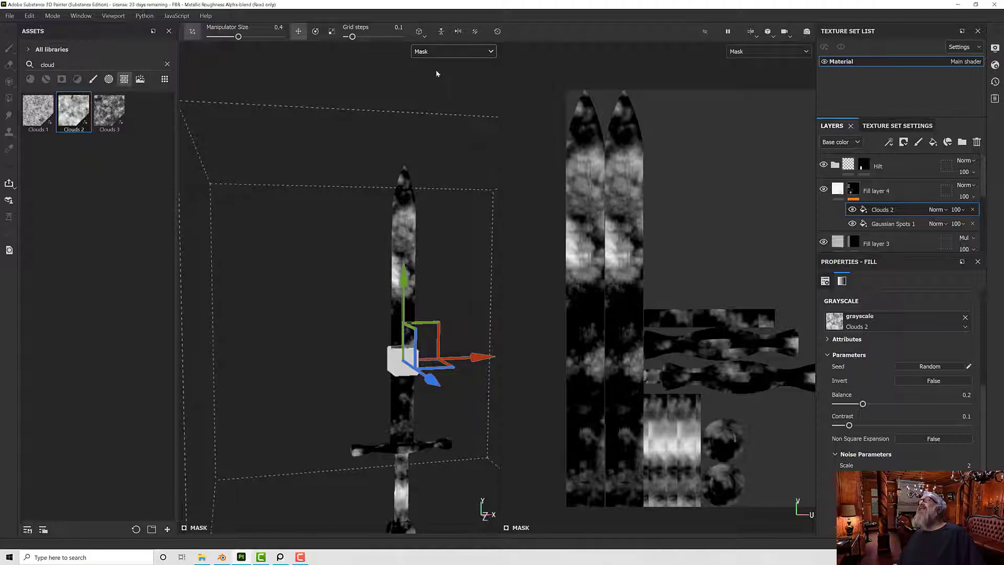
pyautogui.scroll(3, 421, 250)
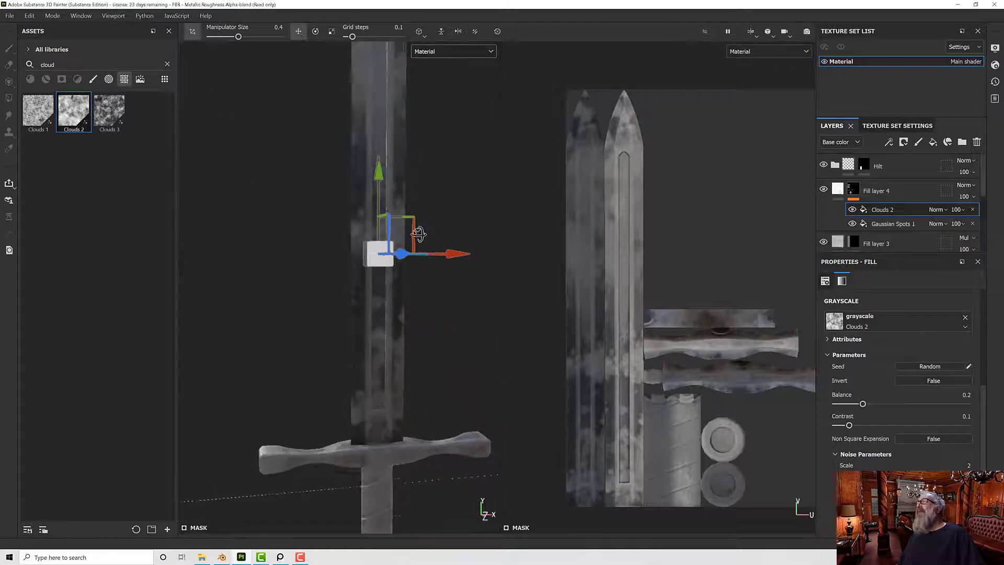
pyautogui.keyDown('alt'); pyautogui.moveTo(419, 233); pyautogui.dragTo(408, 234); pyautogui.keyUp('alt')
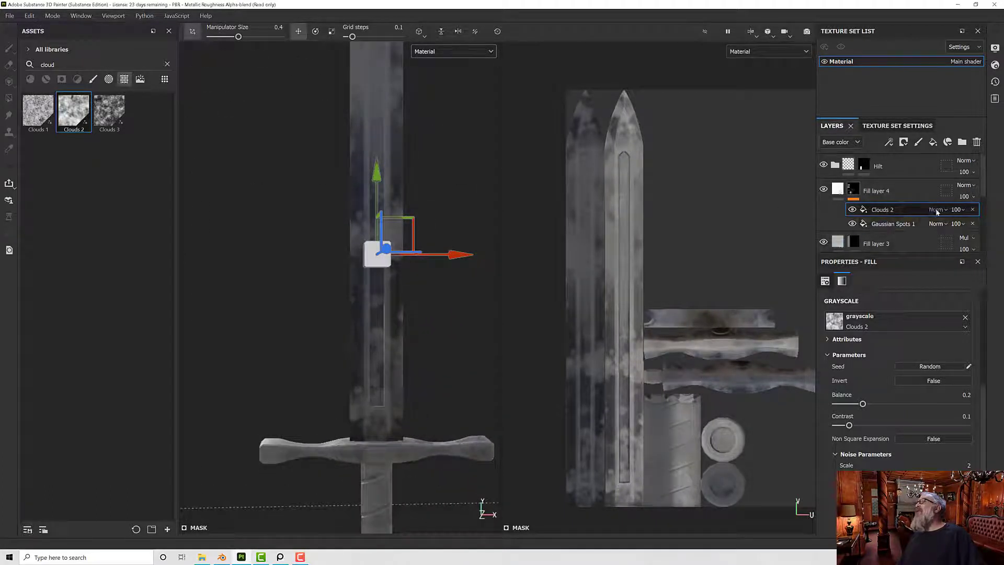
# Display the mask again, set Clouds 2's blend mode to Subtract, and check the thinned speckles up close.
pyautogui.click(453, 51)
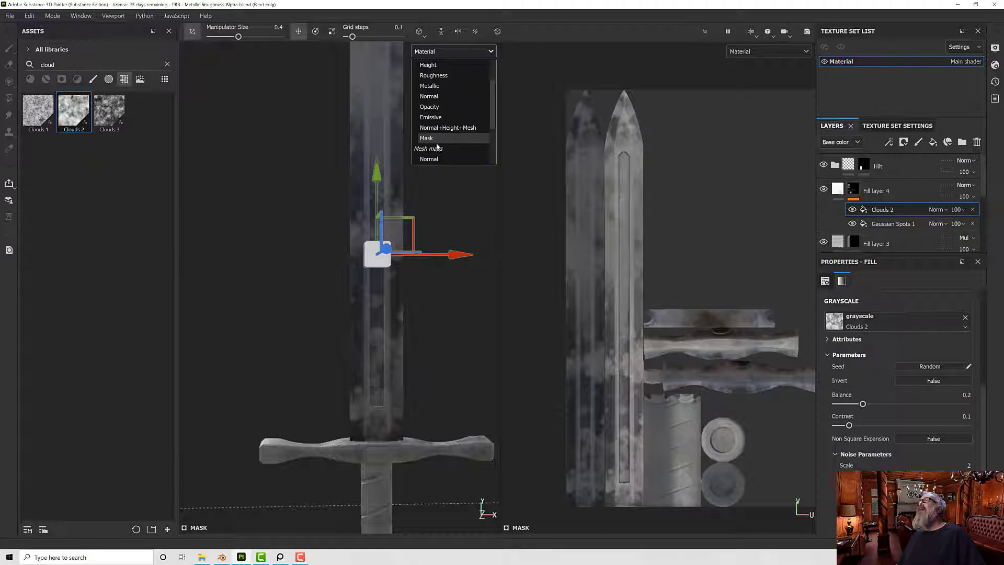
pyautogui.click(434, 138)
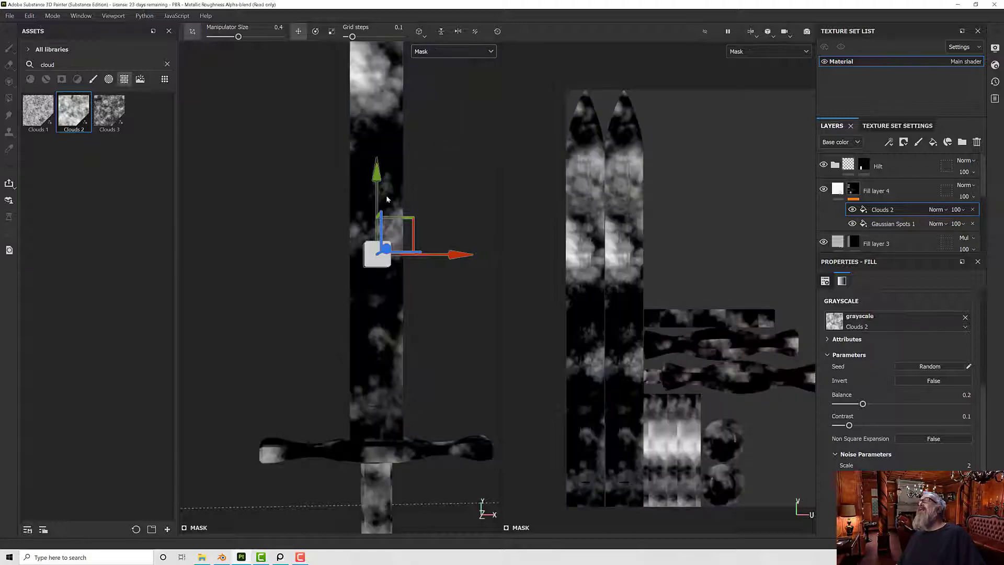
pyautogui.scroll(-15, 927, 215)
pyautogui.click(928, 214)
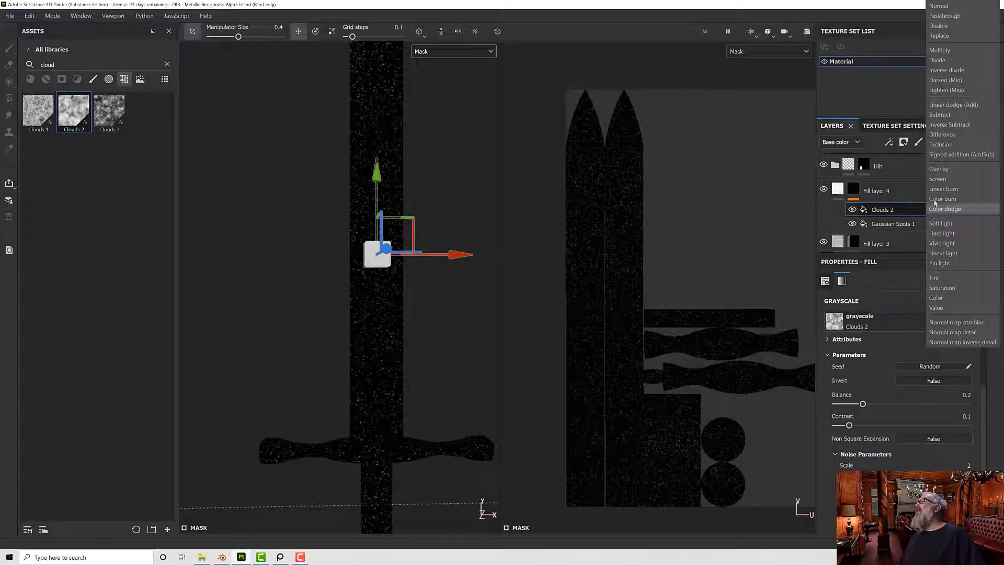
pyautogui.click(939, 114)
pyautogui.scroll(2, 420, 299)
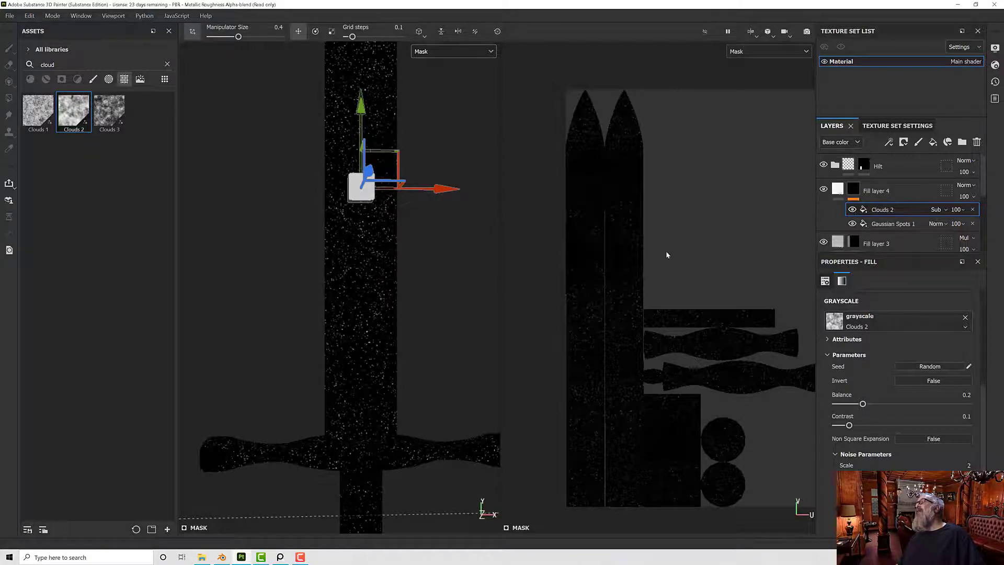
pyautogui.scroll(6, 620, 259)
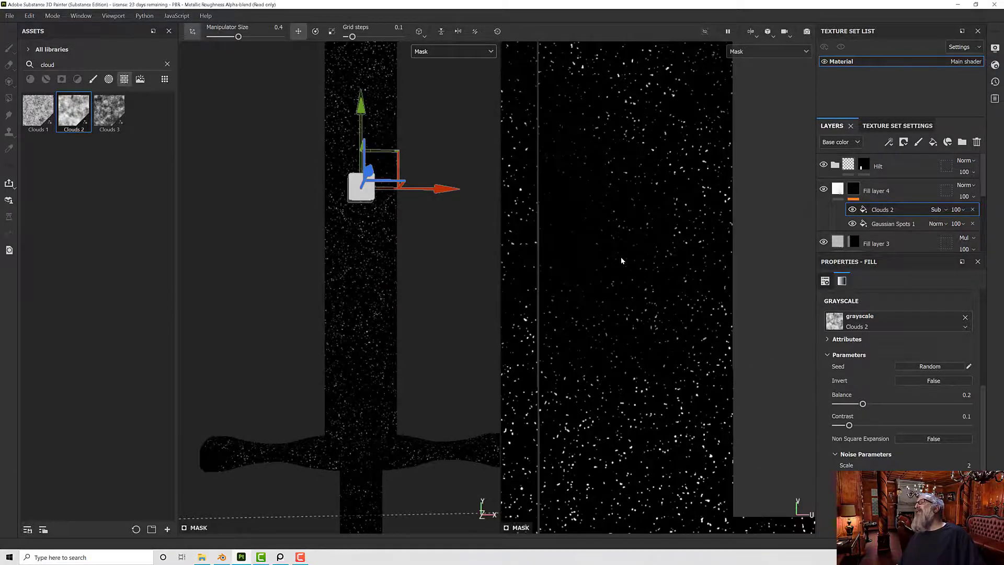
# Set Clouds 2's contrast to 0.44 and balance to 0.23, and check the speckle mask across the sword.
pyautogui.scroll(-2, 621, 260)
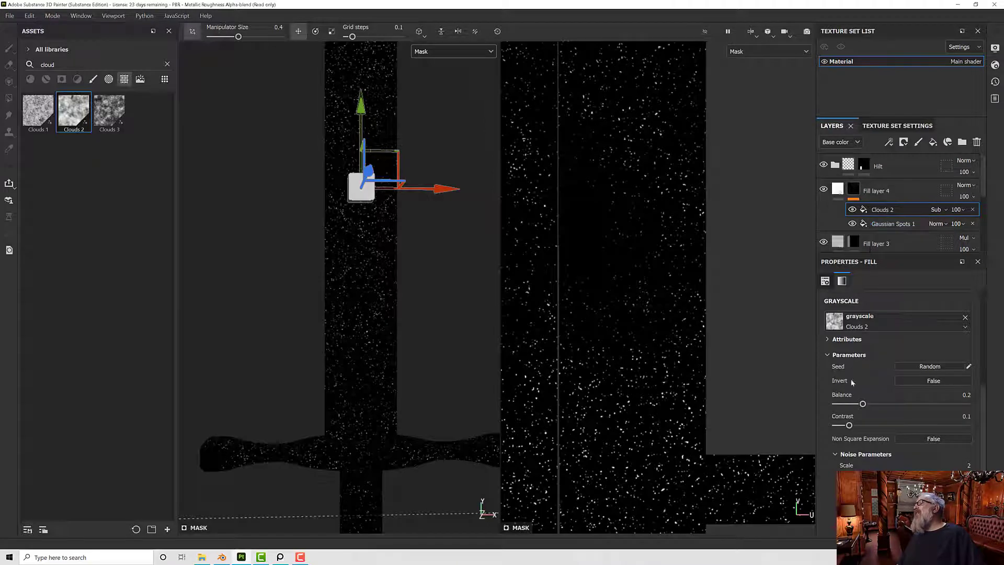
pyautogui.scroll(-2, 593, 301)
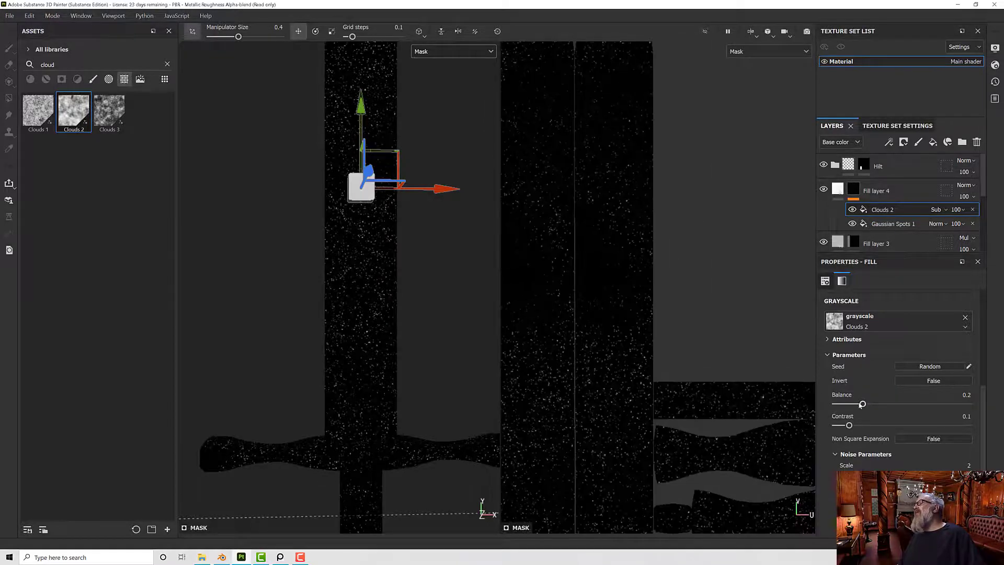
pyautogui.moveTo(849, 426); pyautogui.dragTo(866, 408)
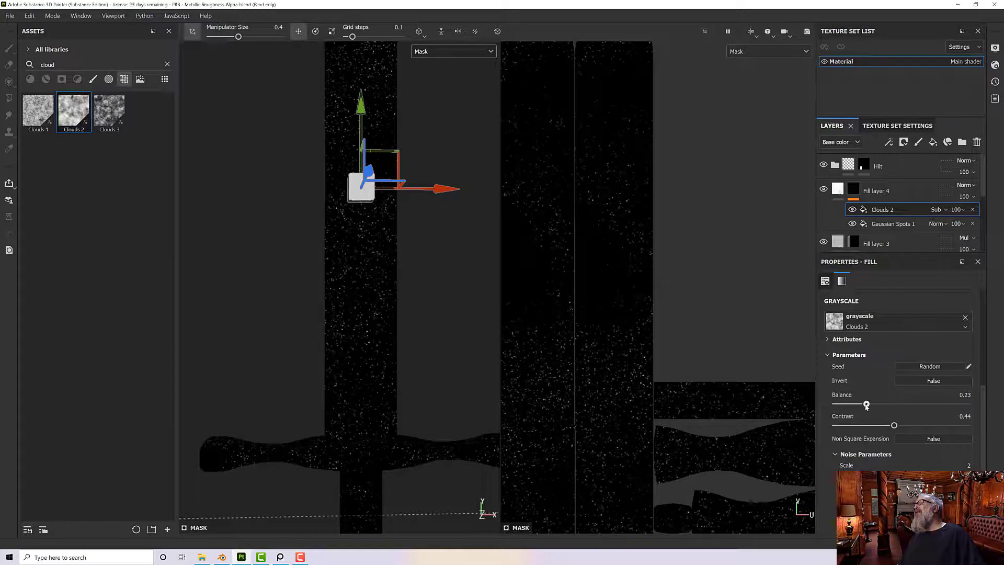
pyautogui.scroll(-5, 600, 371)
pyautogui.scroll(-4, 403, 352)
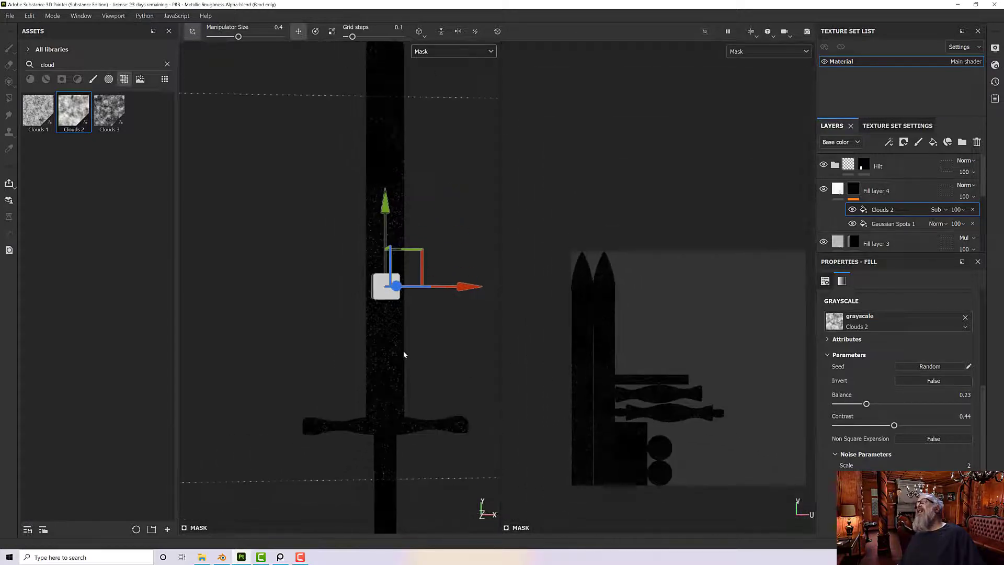
pyautogui.moveTo(399, 356)
pyautogui.keyDown('alt'); pyautogui.mouseDown()
pyautogui.moveTo(459, 356)
pyautogui.moveTo(385, 366)
pyautogui.mouseUp(); pyautogui.keyUp('alt')
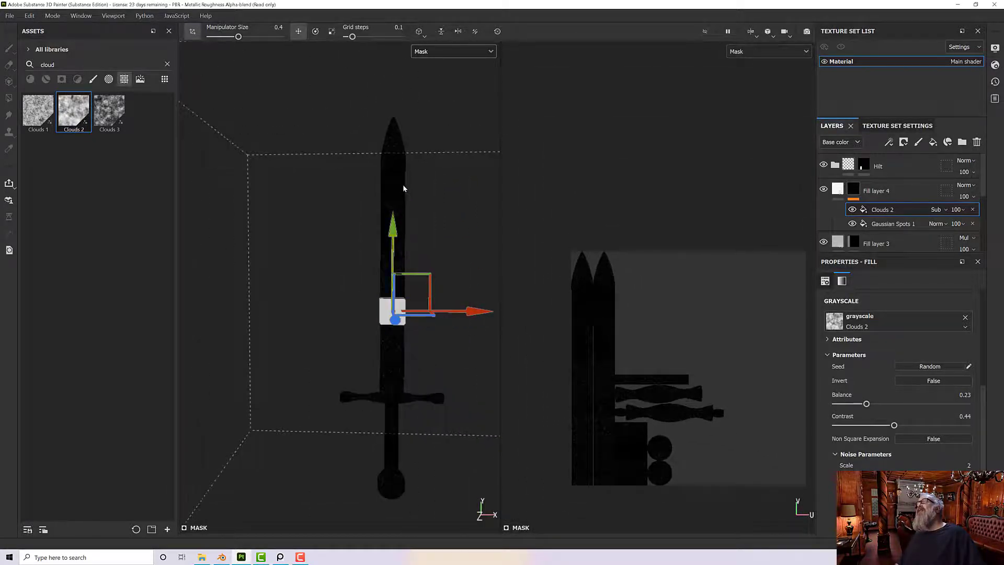
# Inspect the mask along the full blade, and switch the viewport display to Material to check the metal.
pyautogui.scroll(3, 404, 186)
pyautogui.scroll(2, 404, 187)
pyautogui.keyDown('alt'); pyautogui.moveTo(404, 186); pyautogui.dragTo(390, 237); pyautogui.keyUp('alt')
pyautogui.scroll(-5, 390, 238)
pyautogui.keyDown('alt'); pyautogui.moveTo(400, 251); pyautogui.dragTo(432, 175, button='middle'); pyautogui.keyUp('alt')
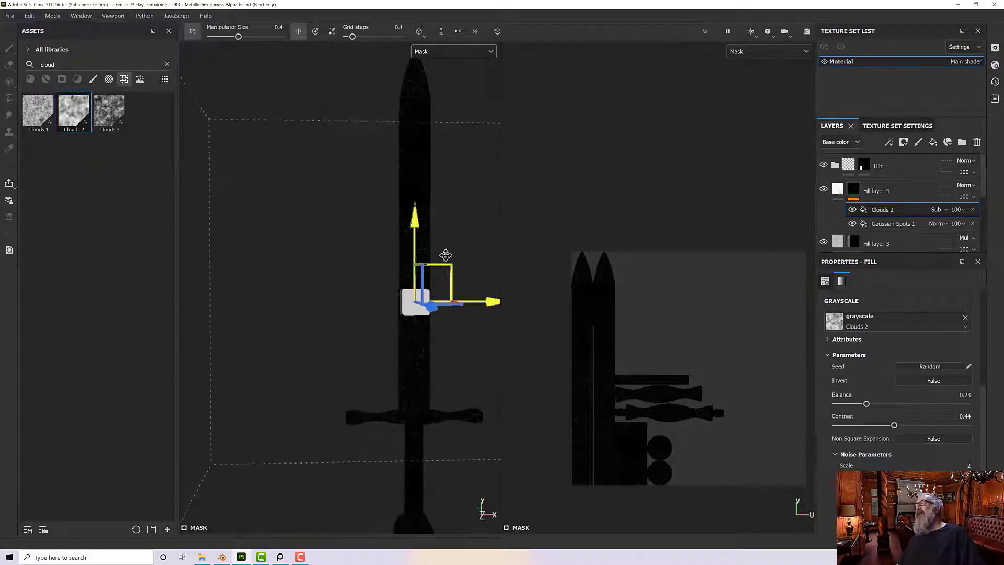
pyautogui.keyDown('alt'); pyautogui.moveTo(446, 256); pyautogui.dragTo(449, 218, button='middle'); pyautogui.keyUp('alt')
pyautogui.click(459, 53)
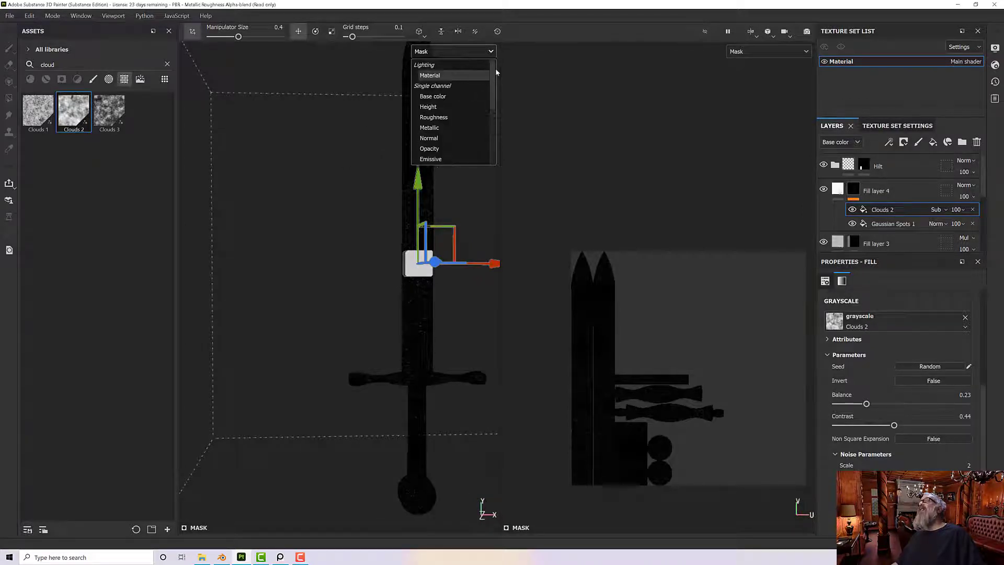
pyautogui.click(430, 75)
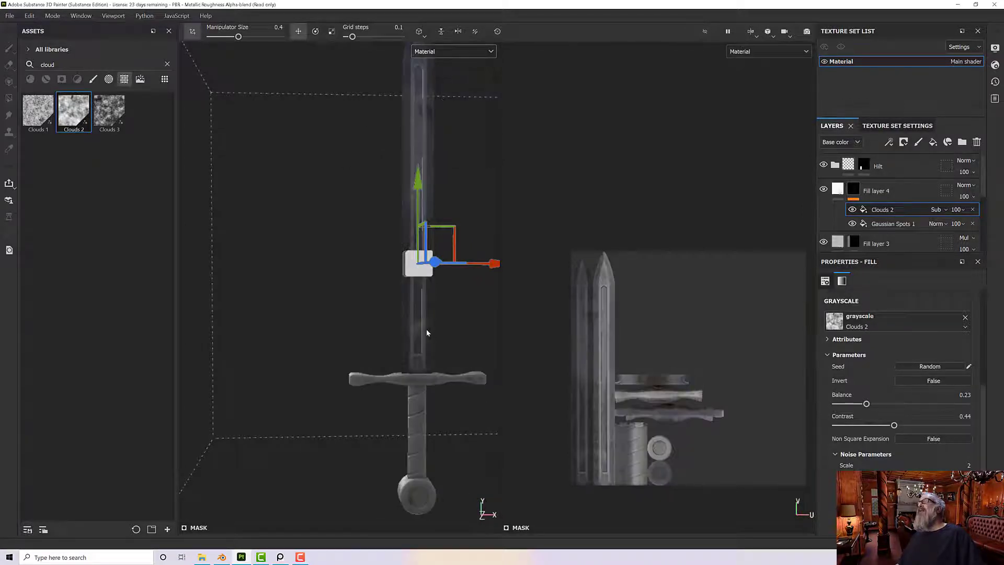
pyautogui.scroll(2, 434, 317)
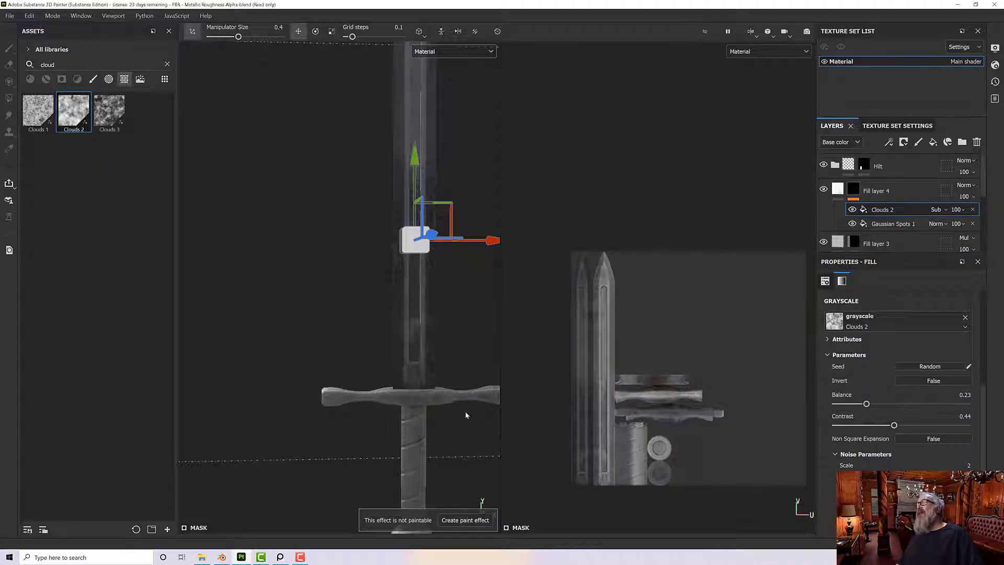
# Select Fill layer 4's mask, and render the sword in Iray to check the whole blade from an angle.
pyautogui.click(852, 189)
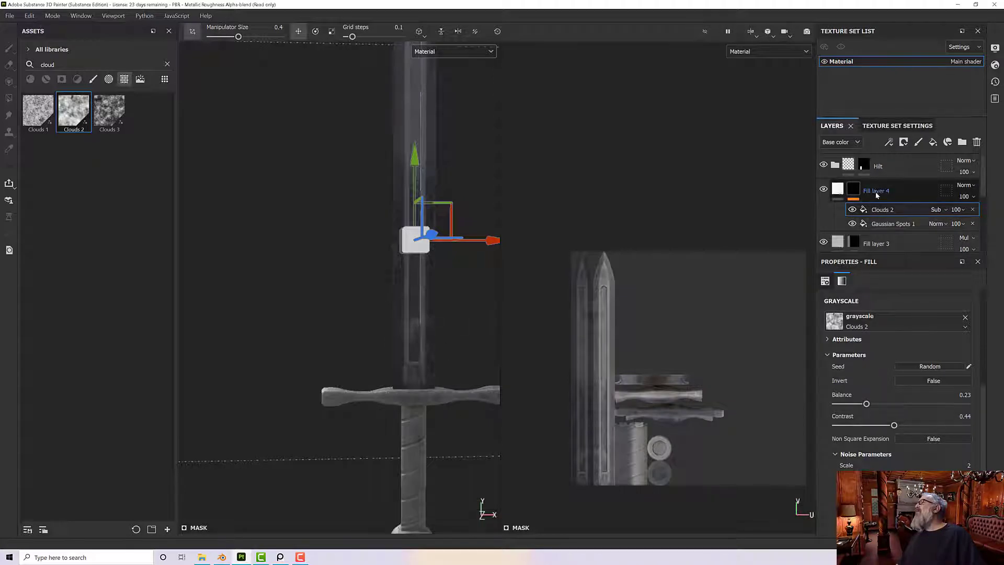
pyautogui.press('1')
pyautogui.scroll(-5, 881, 385)
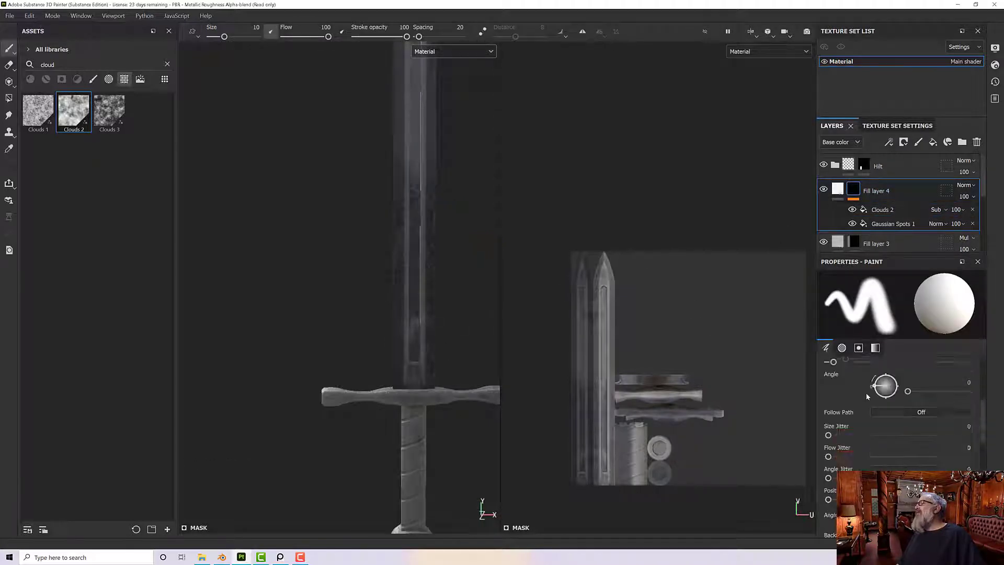
pyautogui.click(806, 33)
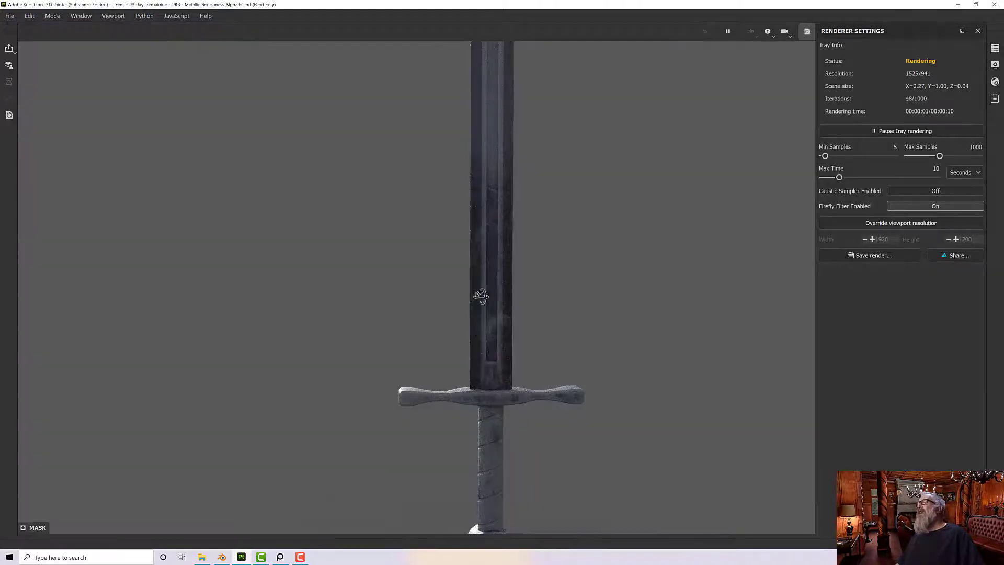
pyautogui.keyDown('alt'); pyautogui.moveTo(435, 283); pyautogui.dragTo(348, 273); pyautogui.keyUp('alt')
pyautogui.scroll(-3, 430, 265)
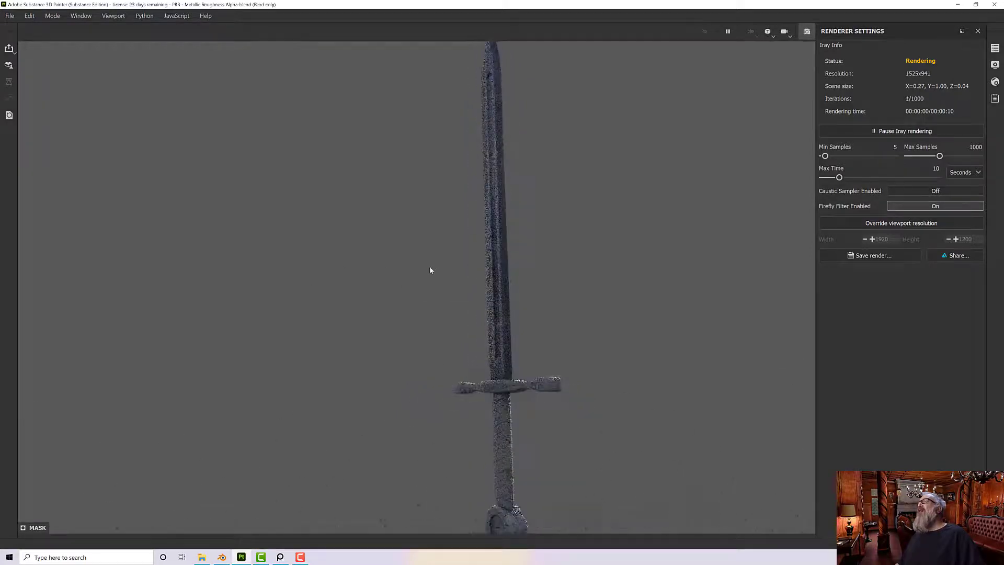
pyautogui.scroll(-2, 425, 273)
pyautogui.moveTo(421, 274)
pyautogui.keyDown('alt'); pyautogui.mouseDown()
pyautogui.moveTo(403, 291)
pyautogui.moveTo(385, 278)
pyautogui.moveTo(423, 277)
pyautogui.mouseUp(); pyautogui.keyUp('alt')
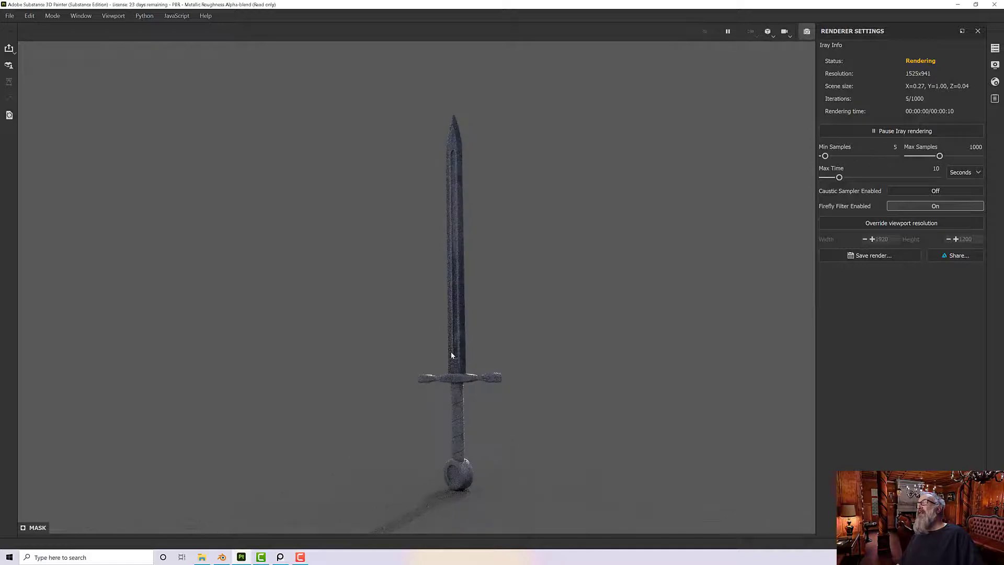
# Examine the crossguard, wrapped grip and pommel up close in the Iray render.
pyautogui.scroll(1, 451, 355)
pyautogui.scroll(2, 467, 345)
pyautogui.keyDown('alt'); pyautogui.moveTo(489, 344); pyautogui.dragTo(453, 392); pyautogui.keyUp('alt')
pyautogui.keyDown('alt'); pyautogui.moveTo(455, 336); pyautogui.dragTo(451, 225, button='middle'); pyautogui.keyUp('alt')
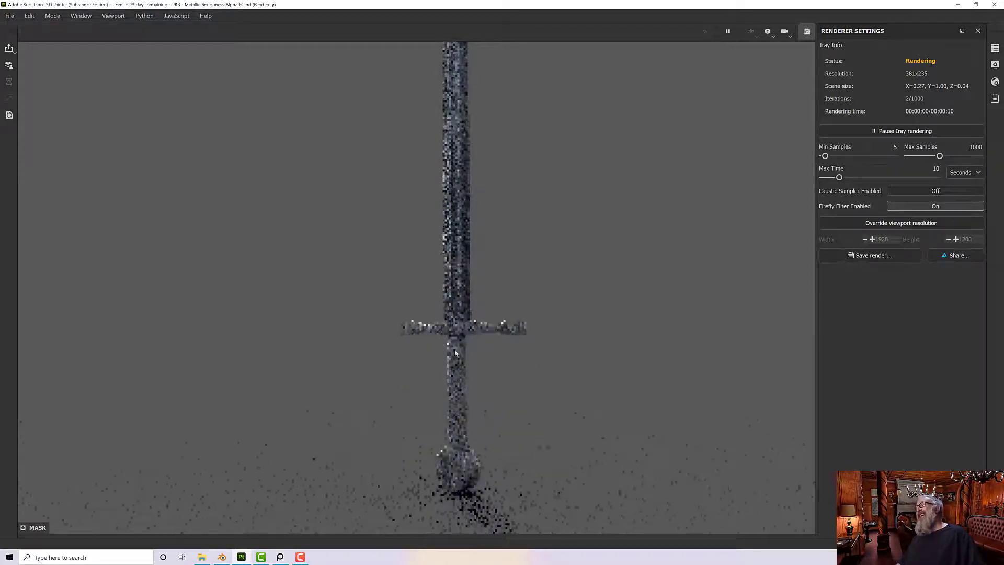
pyautogui.scroll(2, 466, 414)
pyautogui.scroll(4, 465, 413)
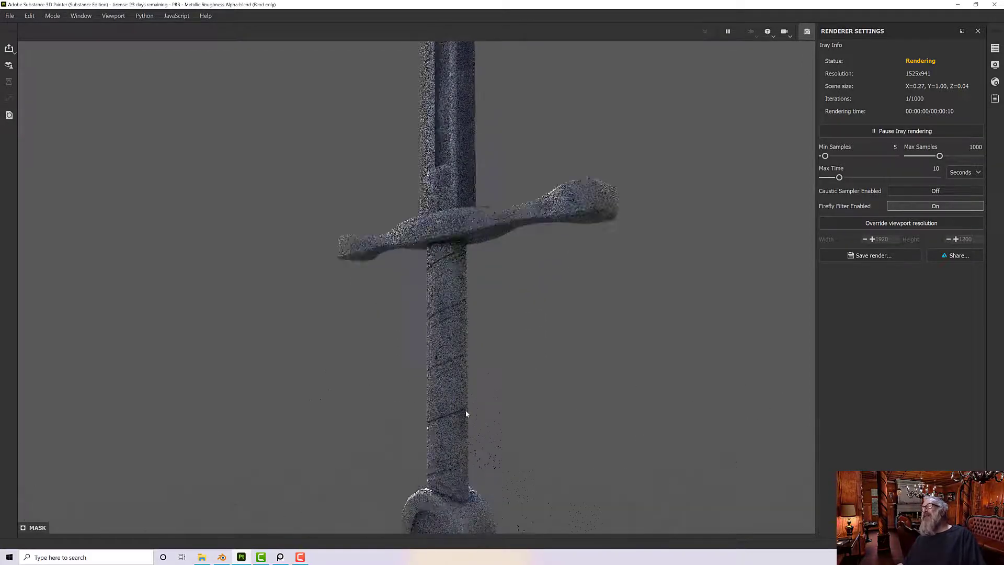
pyautogui.scroll(1, 492, 382)
pyautogui.keyDown('alt'); pyautogui.moveTo(492, 386); pyautogui.dragTo(490, 374, button='middle'); pyautogui.keyUp('alt')
pyautogui.keyDown('alt'); pyautogui.moveTo(488, 344); pyautogui.dragTo(488, 324); pyautogui.keyUp('alt')
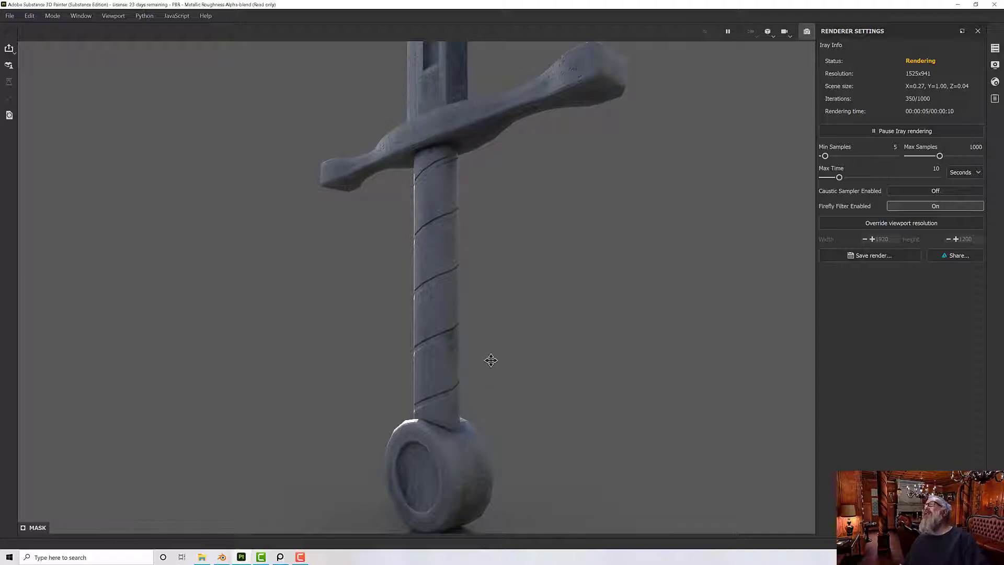
pyautogui.keyDown('alt'); pyautogui.moveTo(490, 360); pyautogui.dragTo(492, 374); pyautogui.keyUp('alt')
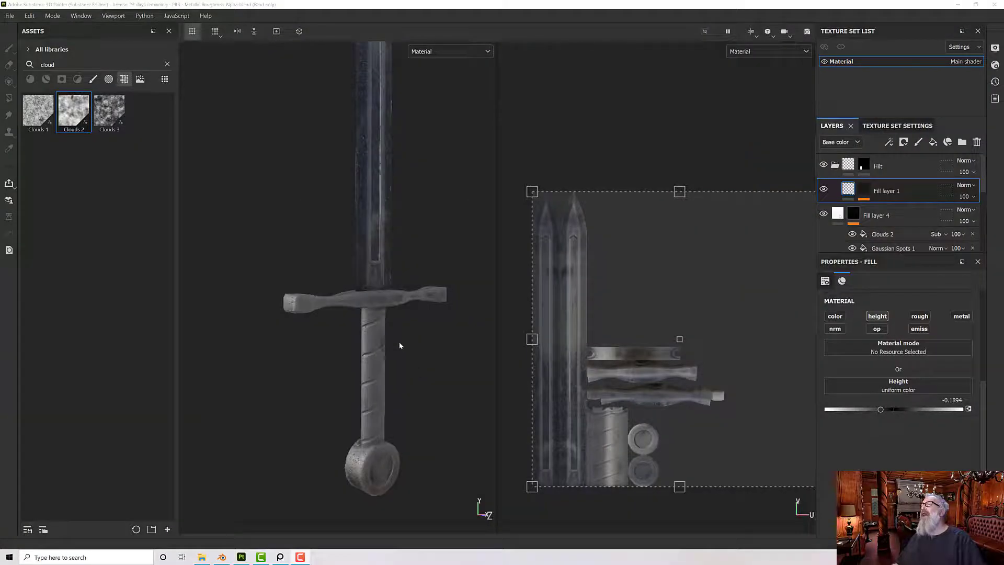
# Add a new fill layer inside the Hilt folder above Fill layer 1, and check the grip up close.
pyautogui.scroll(3, 400, 343)
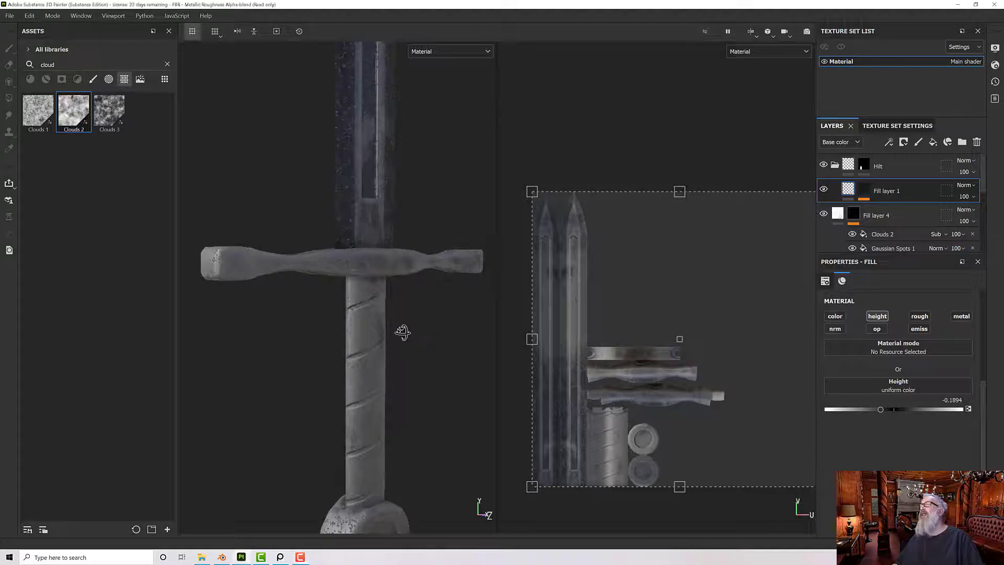
pyautogui.keyDown('alt'); pyautogui.moveTo(403, 332); pyautogui.dragTo(387, 354); pyautogui.keyUp('alt')
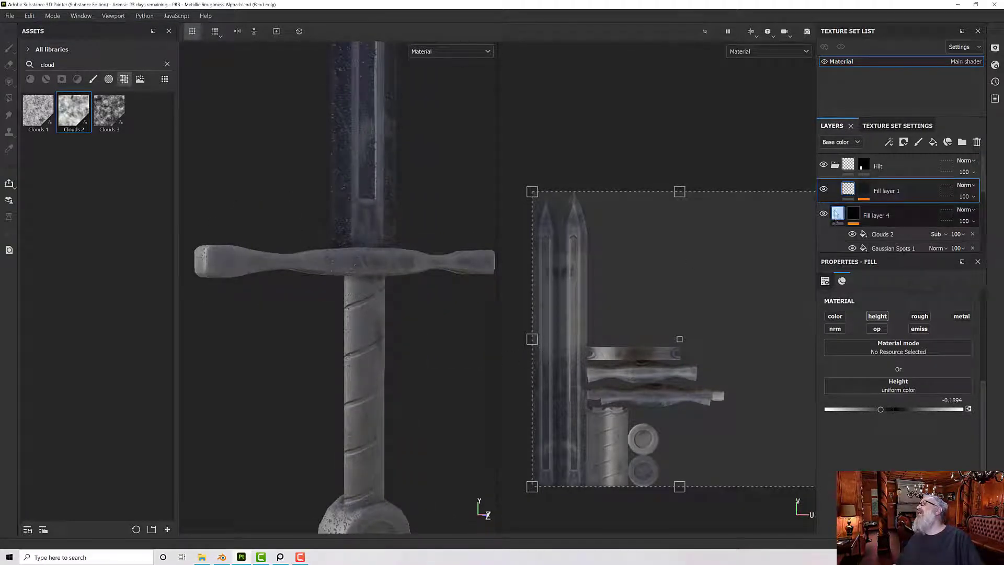
pyautogui.click(834, 166)
pyautogui.click(833, 165)
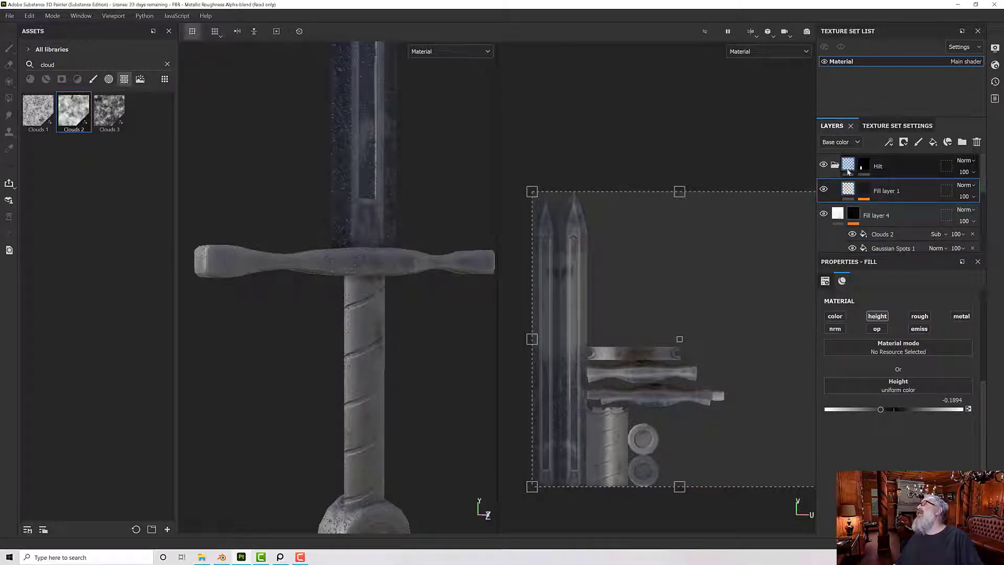
pyautogui.click(933, 142)
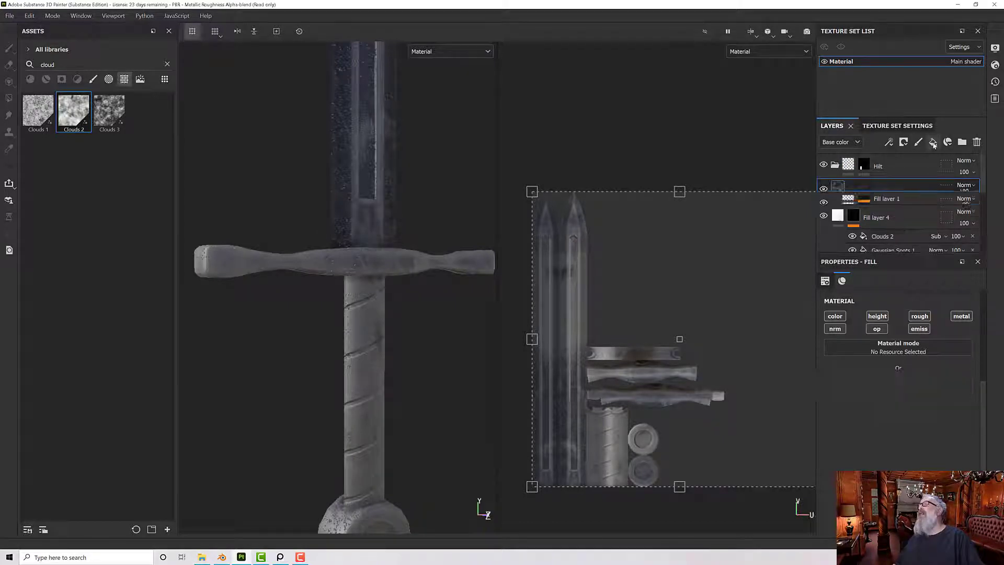
pyautogui.keyDown('alt'); pyautogui.moveTo(419, 321); pyautogui.dragTo(343, 282); pyautogui.keyUp('alt')
pyautogui.scroll(5, 388, 337)
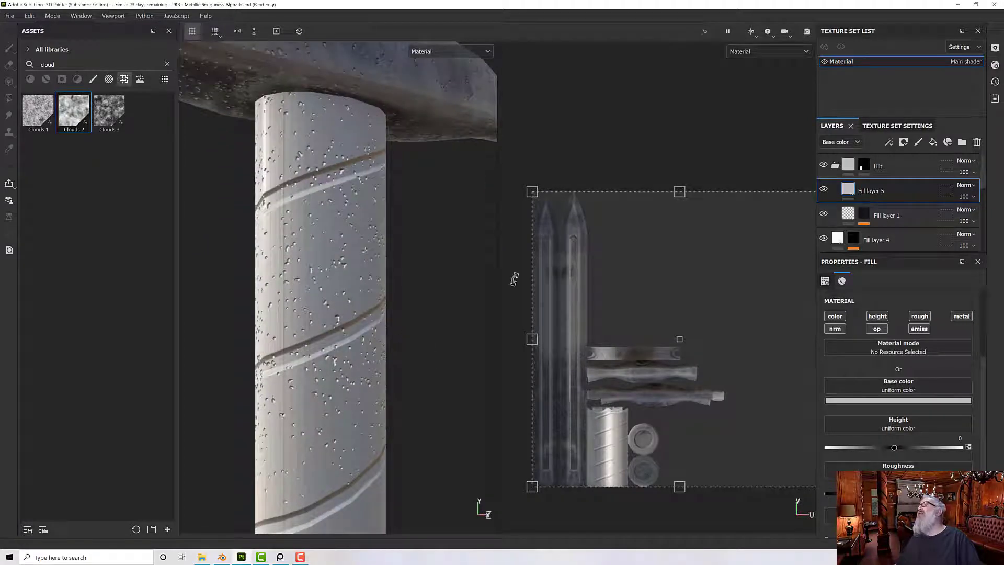
# Open the choice of which channel the layer stack displays.
pyautogui.click(840, 143)
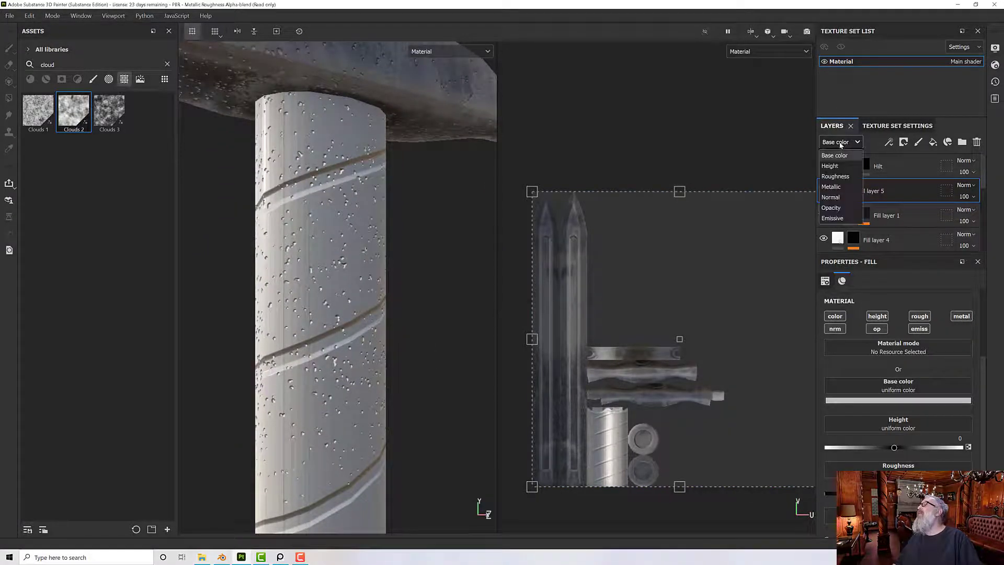
# Display the layers' Height blending and try Normal on Fill layer 5 before restoring Linear dodge (Add).
pyautogui.click(829, 166)
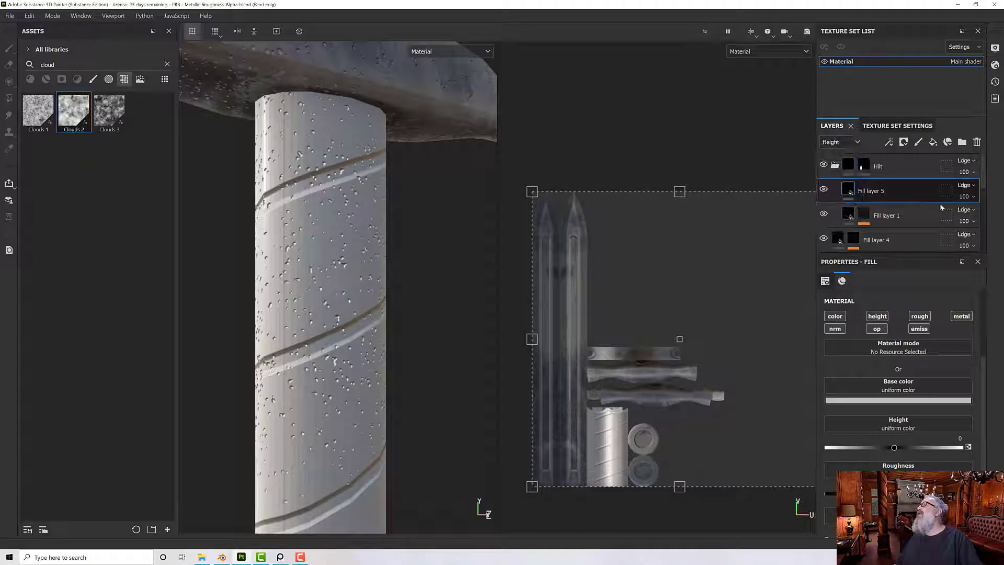
pyautogui.click(966, 186)
pyautogui.click(943, 196)
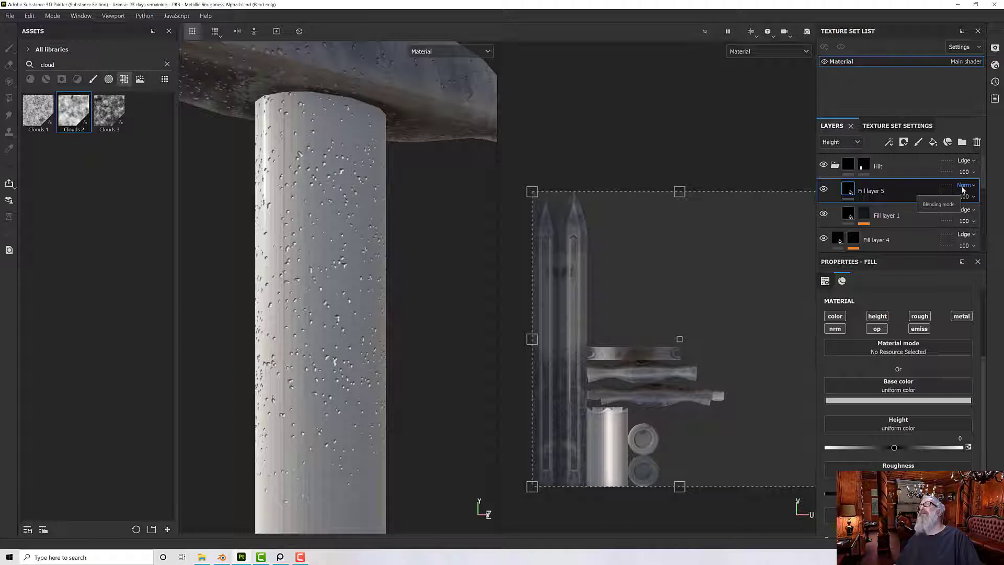
pyautogui.click(963, 187)
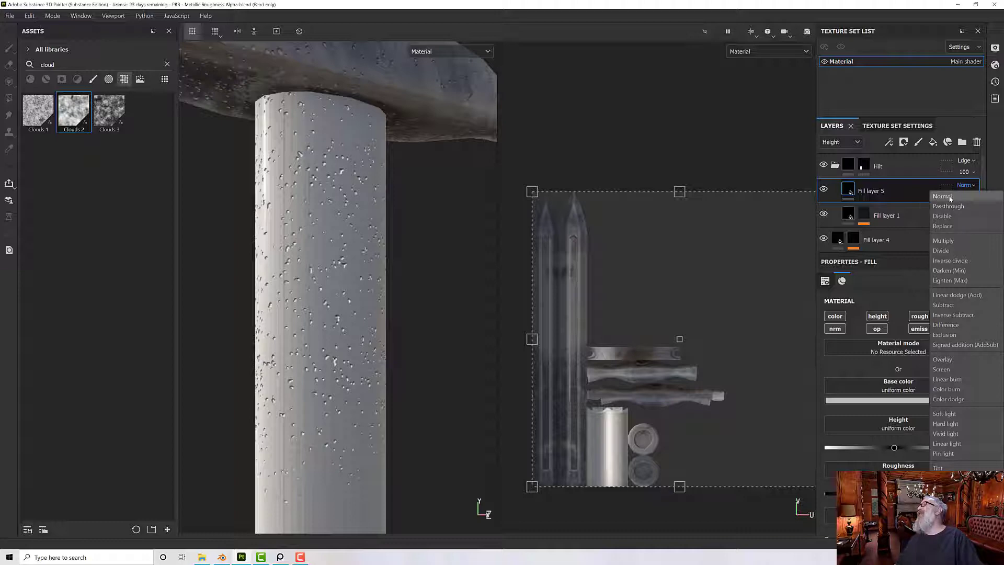
pyautogui.click(950, 197)
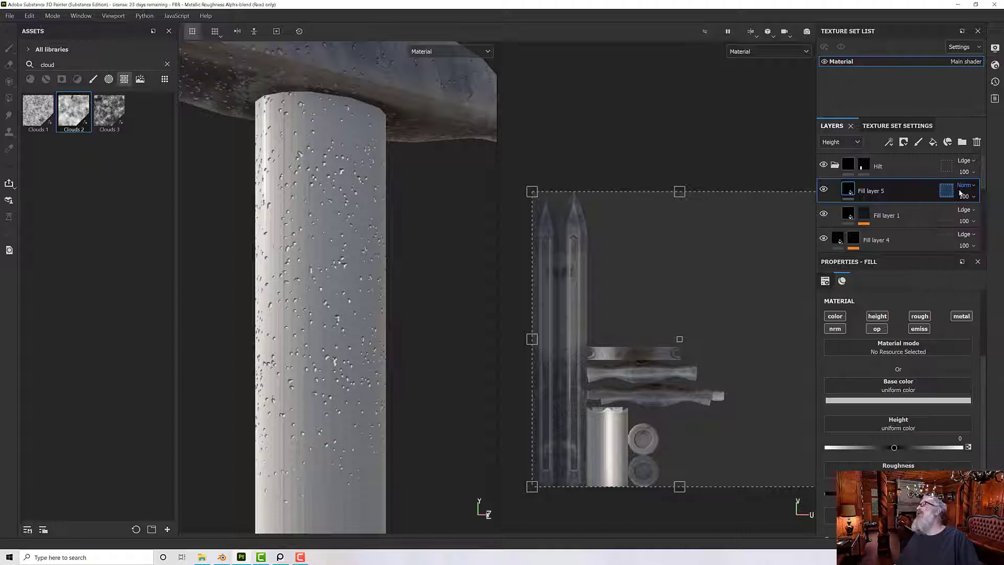
pyautogui.click(963, 185)
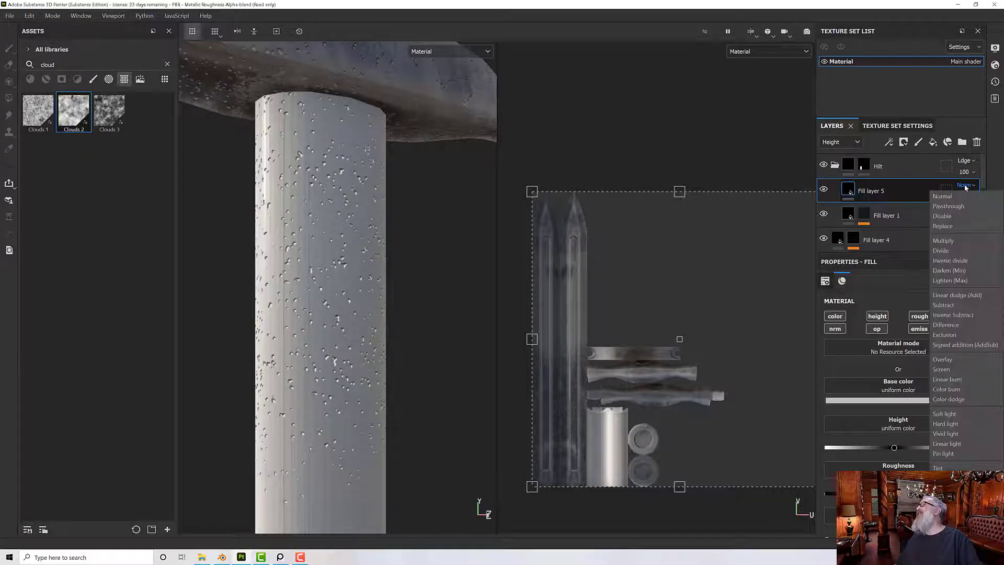
pyautogui.click(957, 295)
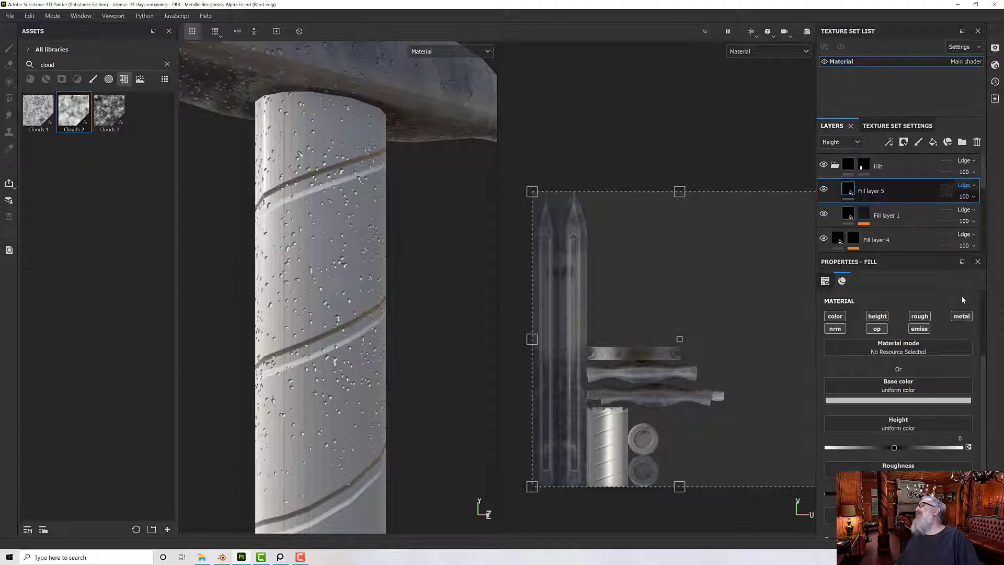
# Set the Hilt folder's height blending mode to Normal and check the grip below the crossguard.
pyautogui.click(962, 161)
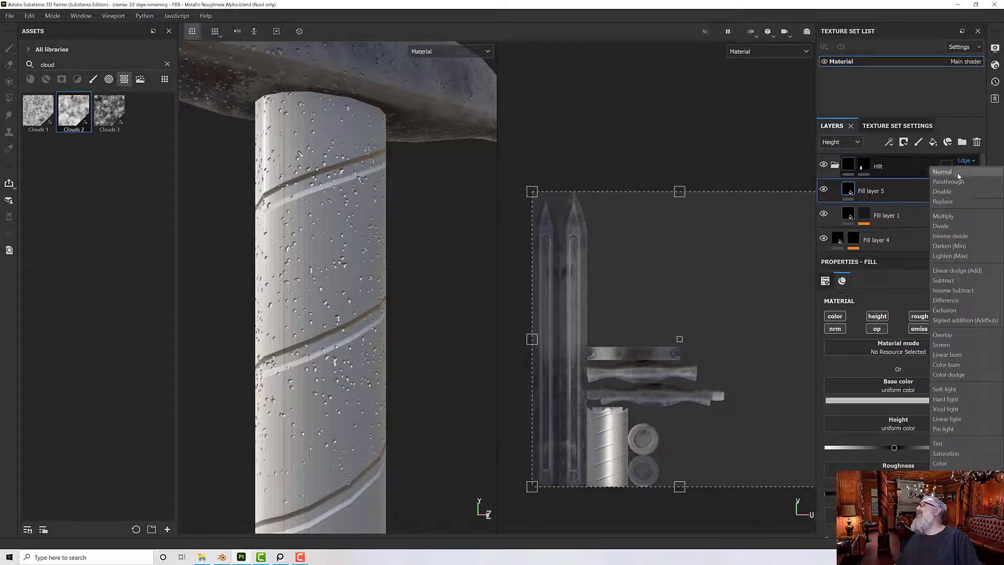
pyautogui.click(951, 172)
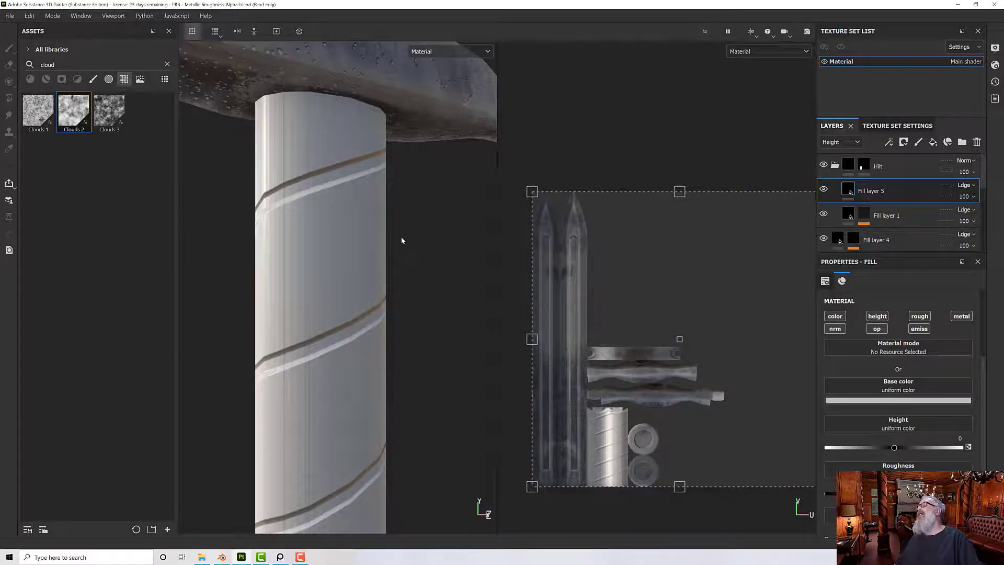
pyautogui.scroll(-3, 401, 240)
pyautogui.scroll(-3, 401, 240)
pyautogui.keyDown('alt'); pyautogui.moveTo(402, 239); pyautogui.dragTo(406, 206); pyautogui.keyUp('alt')
pyautogui.scroll(4, 396, 223)
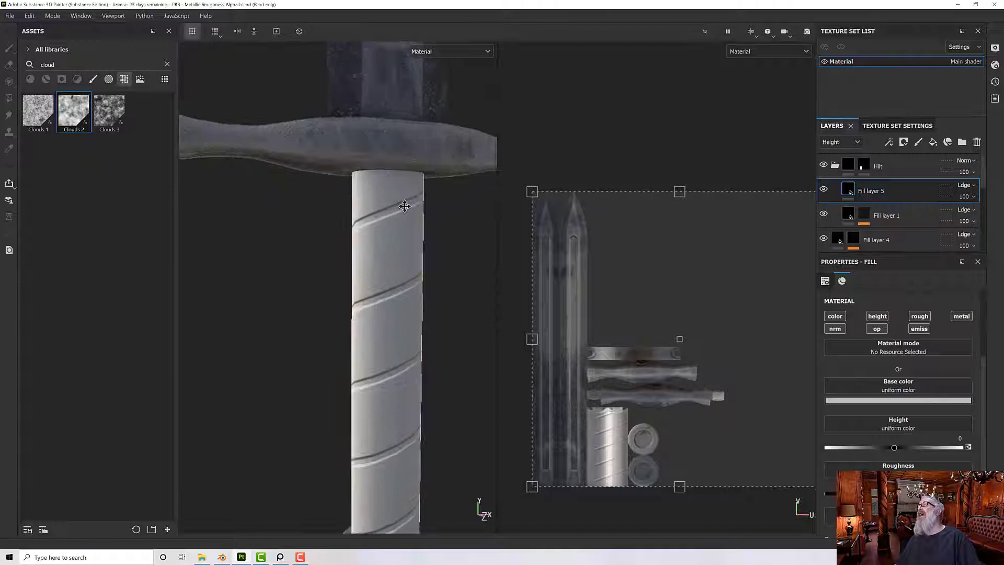
# Enable the color channel on Fill layer 1 and set its base color to grey 949494.
pyautogui.click(847, 214)
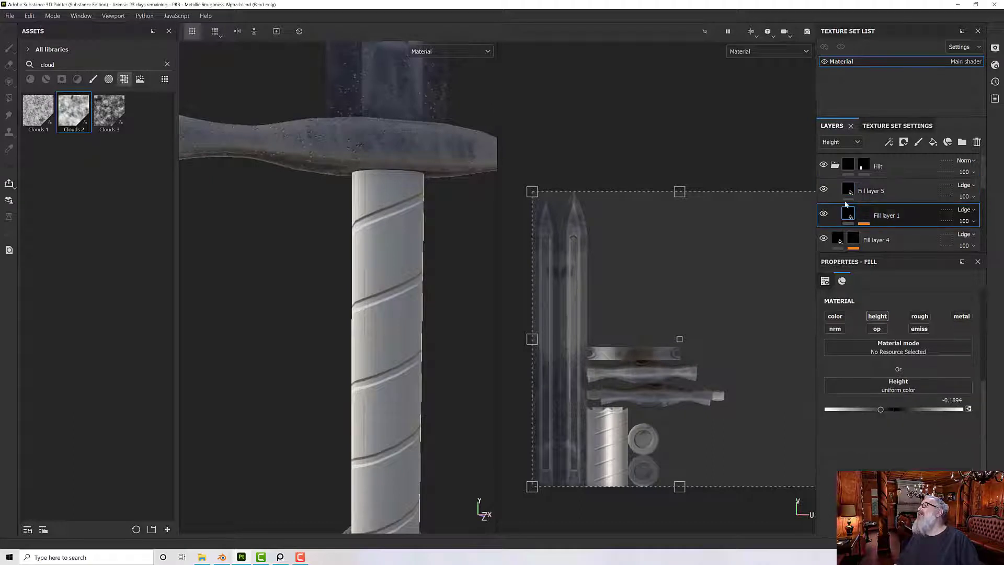
pyautogui.click(864, 214)
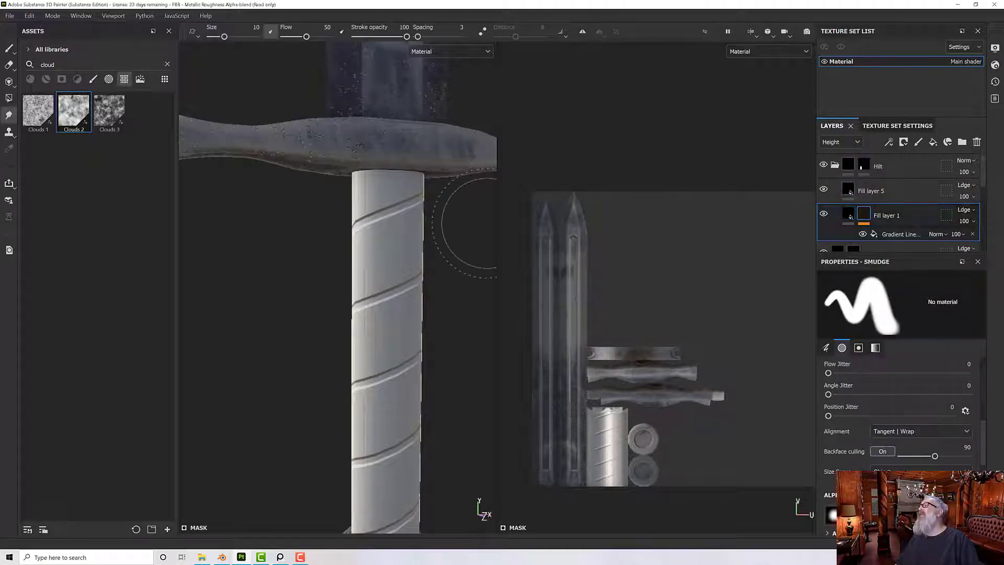
pyautogui.click(848, 215)
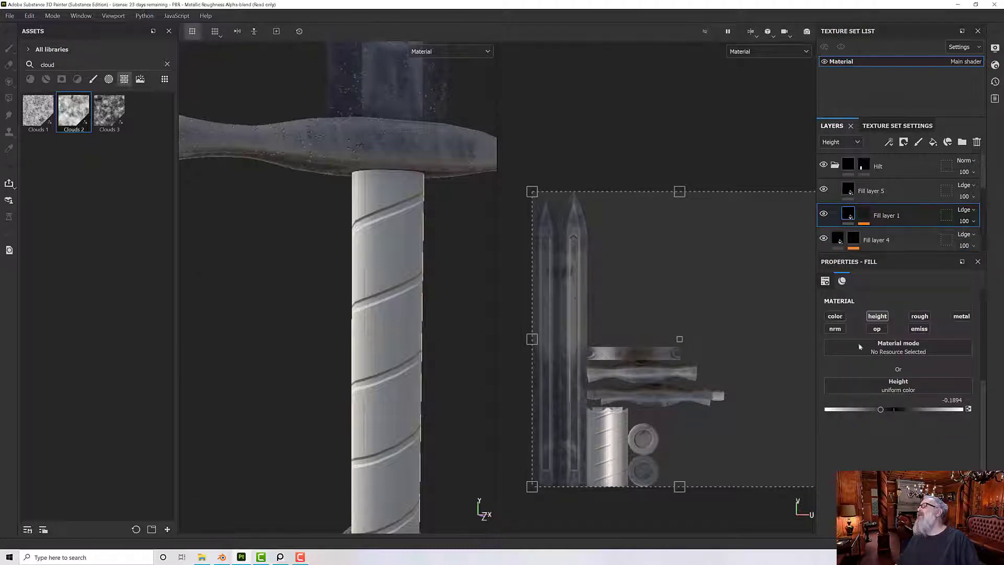
pyautogui.click(835, 316)
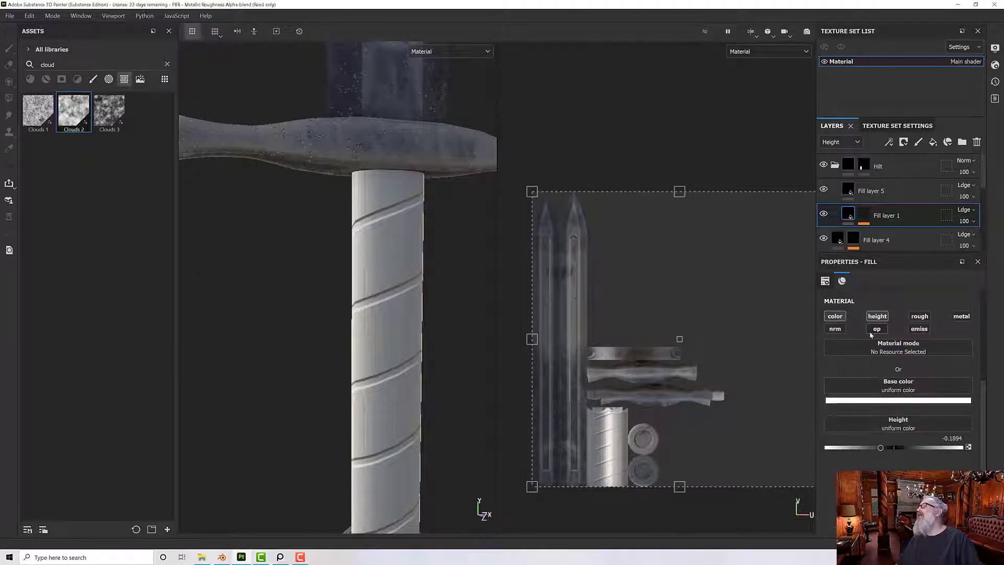
pyautogui.click(884, 401)
pyautogui.moveTo(872, 419); pyautogui.dragTo(855, 461)
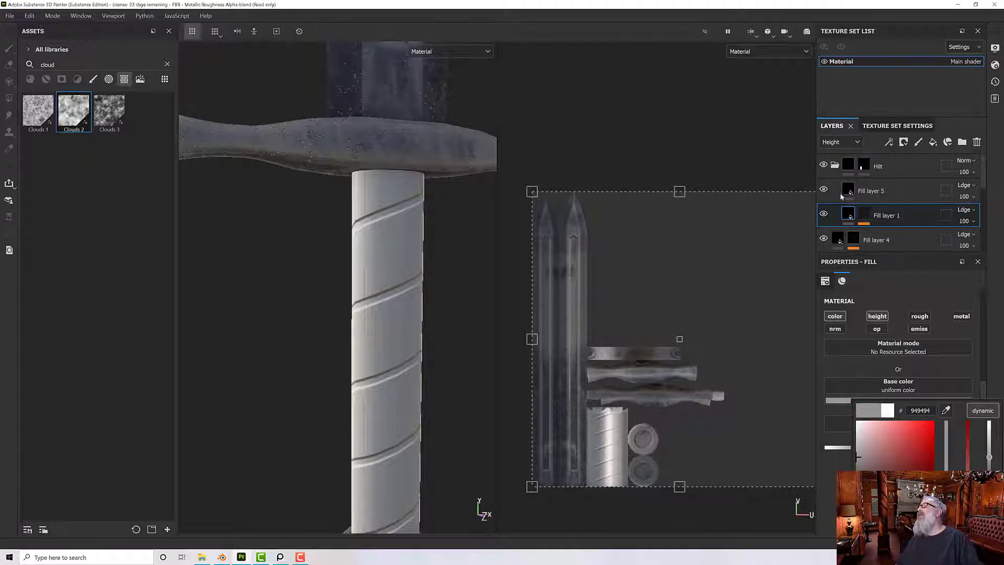
# Copy the mask of Fill layer 1 and paste it into the mask of Fill layer 5.
pyautogui.click(866, 215)
pyautogui.rightClick(865, 215)
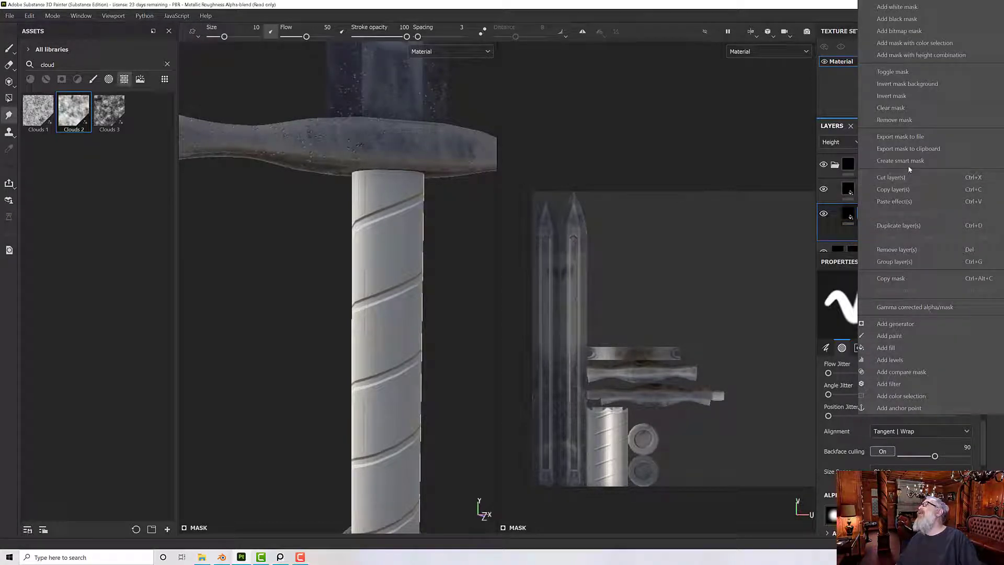
pyautogui.click(896, 278)
pyautogui.click(871, 191)
pyautogui.rightClick(871, 191)
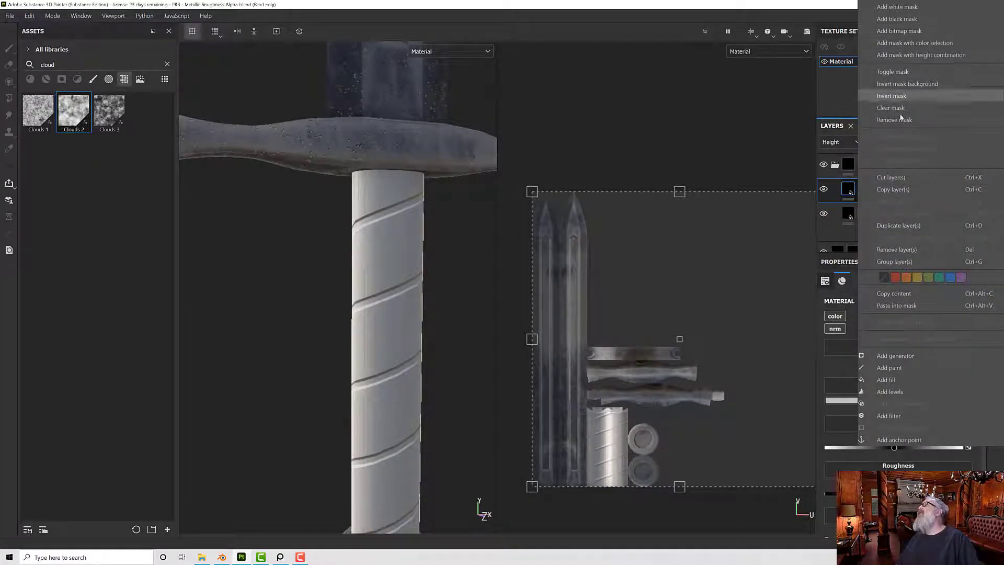
pyautogui.click(896, 306)
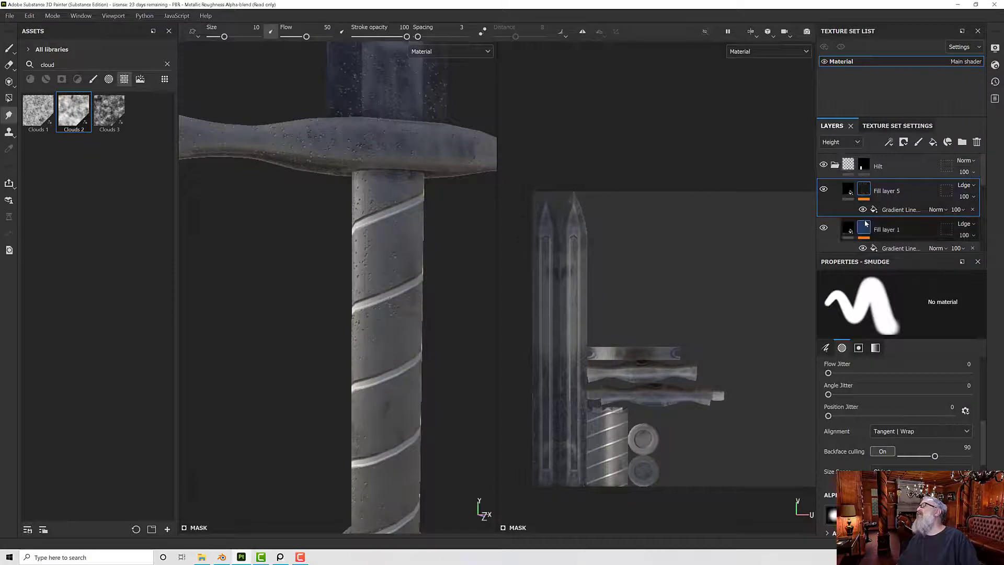
# Invert the mask of Fill layer 5 and inspect the spiral grooves on the grip.
pyautogui.rightClick(863, 188)
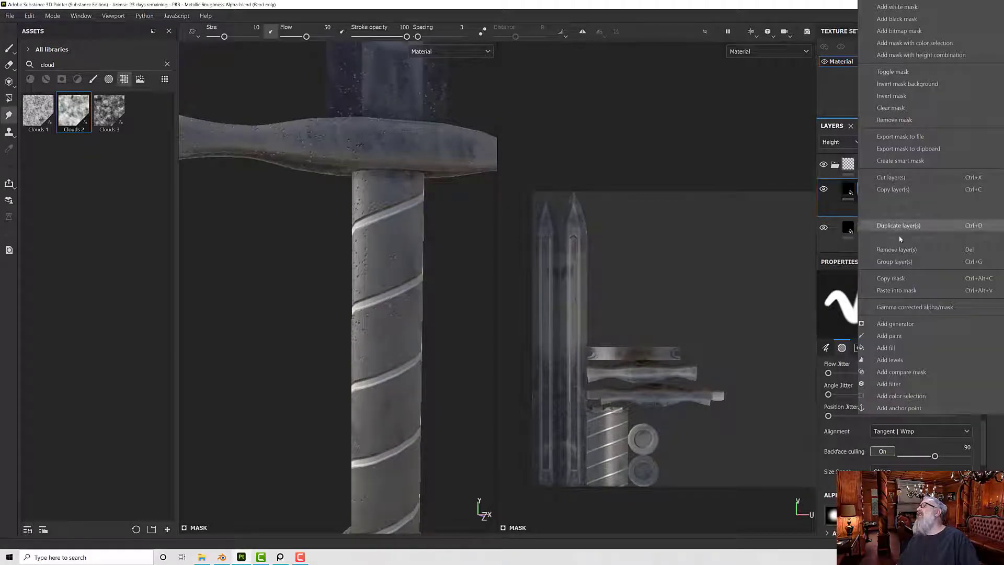
pyautogui.click(899, 96)
pyautogui.scroll(5, 389, 212)
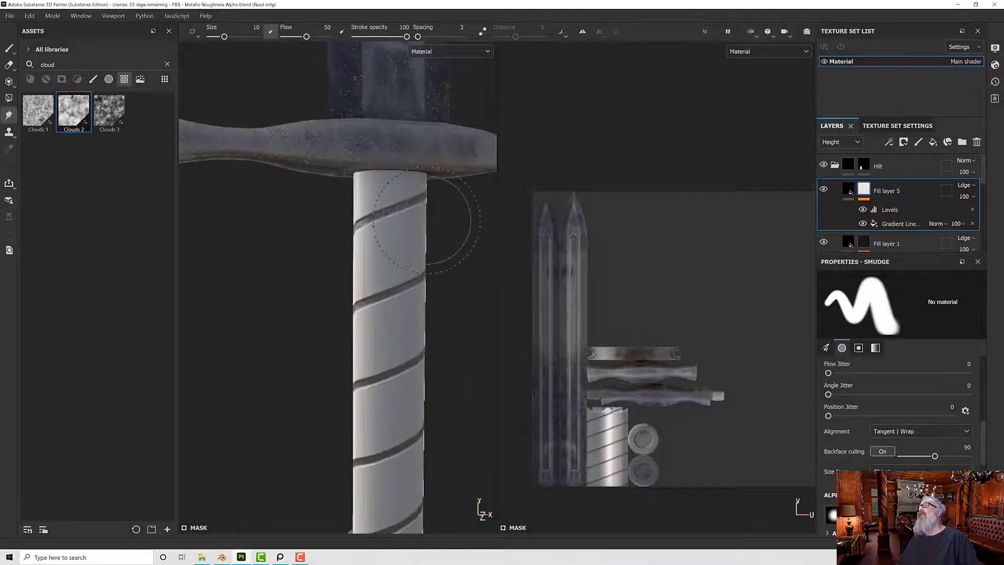
pyautogui.scroll(5, 389, 212)
pyautogui.scroll(-7, 389, 211)
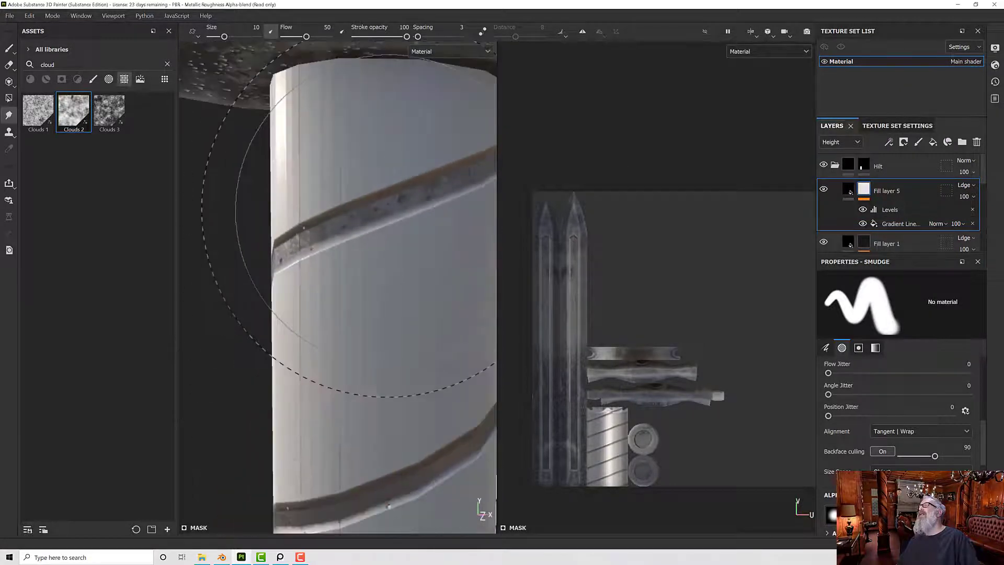
pyautogui.moveTo(392, 219)
pyautogui.keyDown('alt'); pyautogui.mouseDown()
pyautogui.moveTo(519, 217)
pyautogui.moveTo(413, 204)
pyautogui.moveTo(383, 210)
pyautogui.mouseUp(); pyautogui.keyUp('alt')
pyautogui.scroll(-3, 437, 209)
pyautogui.keyDown('alt'); pyautogui.moveTo(383, 211); pyautogui.dragTo(410, 208, button='middle'); pyautogui.keyUp('alt')
pyautogui.scroll(3, 413, 209)
pyautogui.keyDown('alt'); pyautogui.moveTo(414, 209); pyautogui.dragTo(431, 207); pyautogui.keyUp('alt')
pyautogui.click(882, 209)
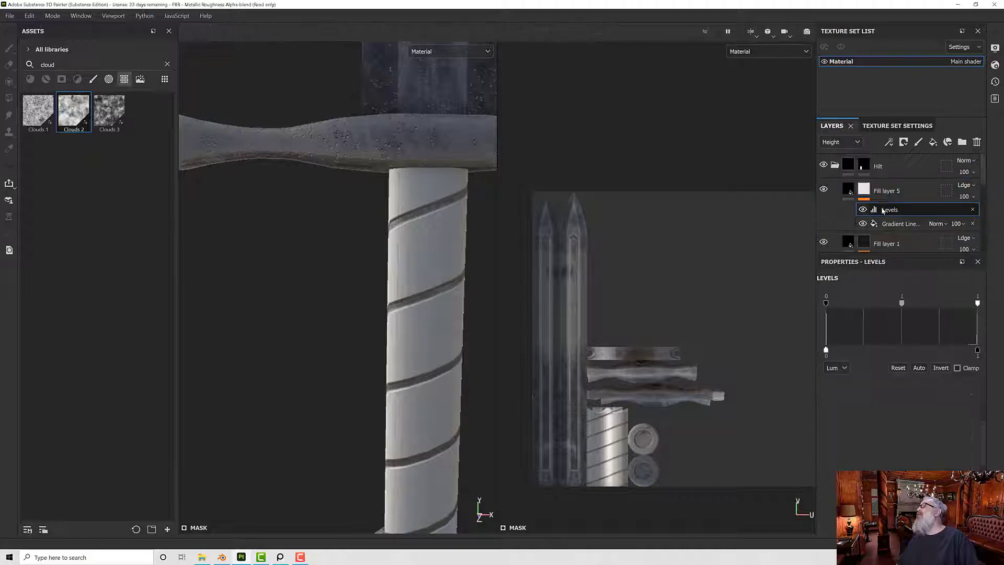
pyautogui.click(863, 190)
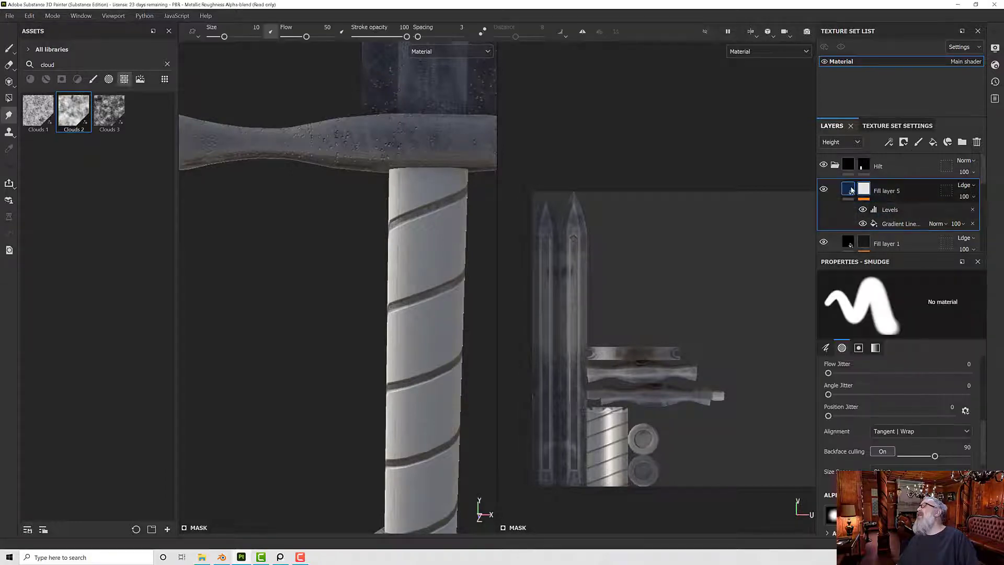
# Find the Silicone Coat material in the asset library and apply it to the content of Fill layer 5.
pyautogui.click(848, 189)
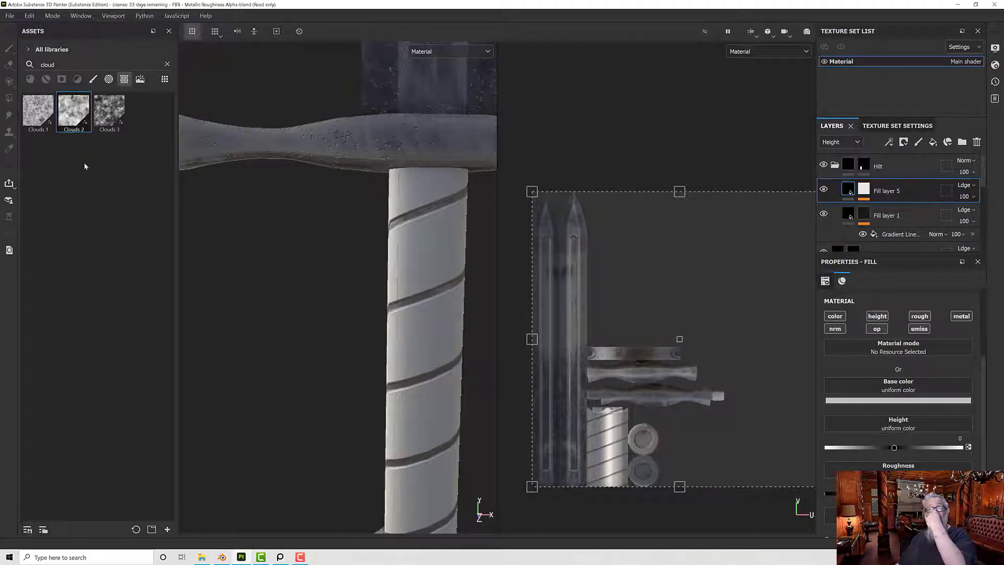
pyautogui.click(30, 79)
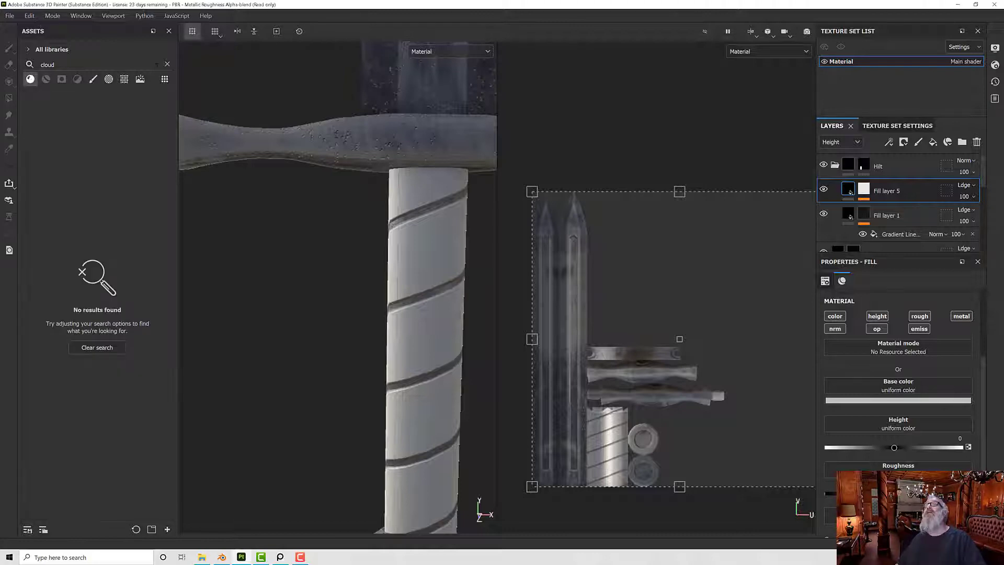
pyautogui.click(168, 64)
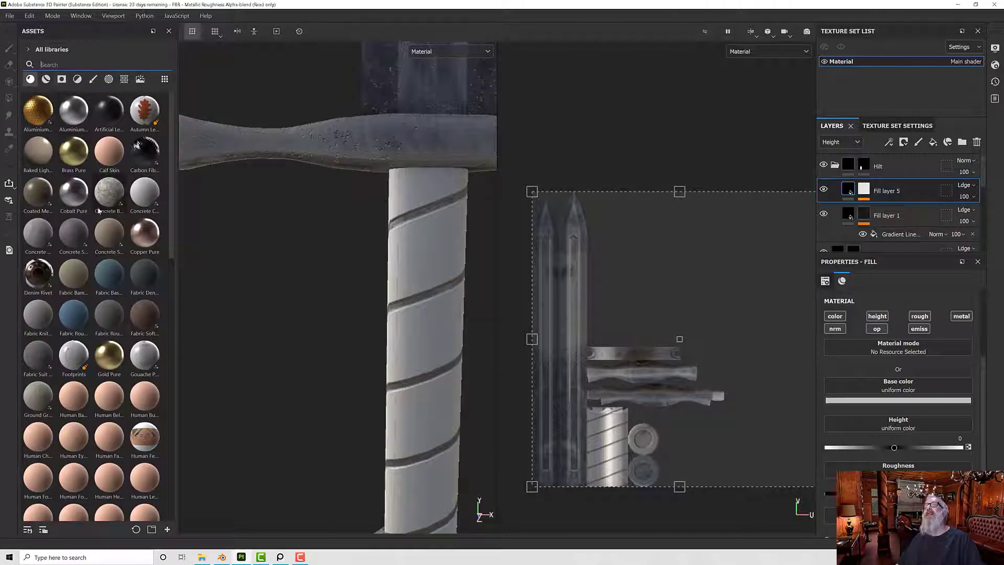
pyautogui.scroll(-10, 146, 217)
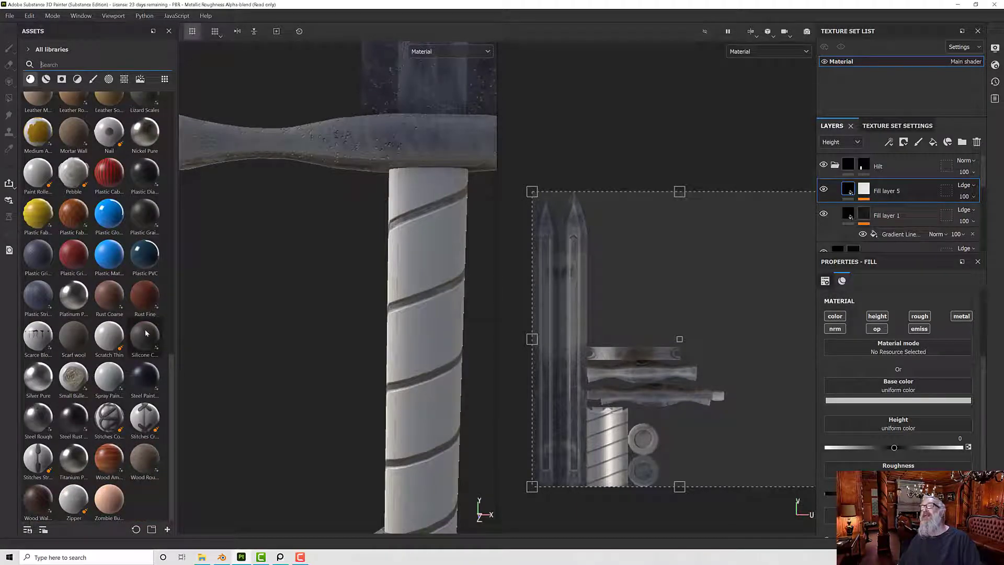
pyautogui.moveTo(146, 332)
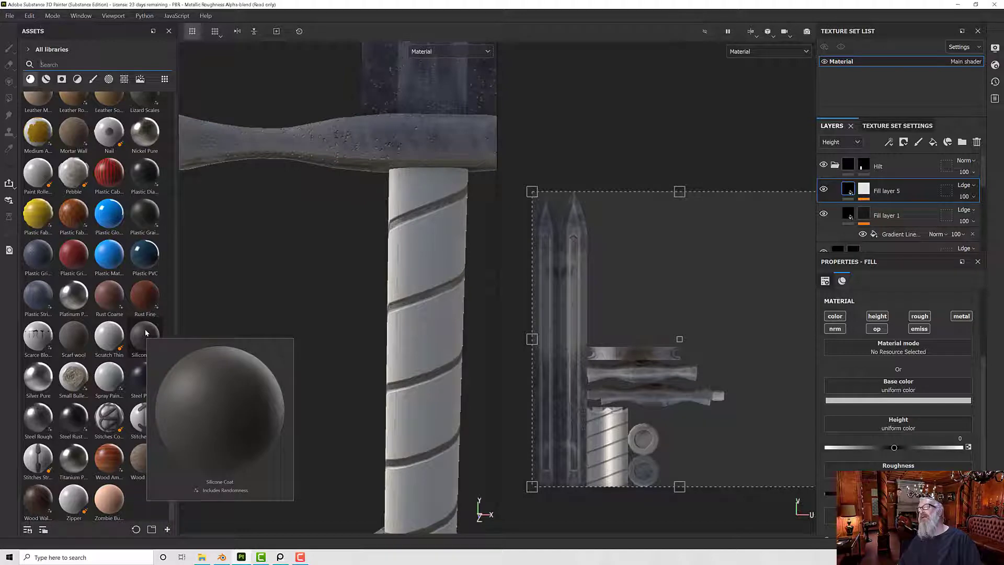
pyautogui.click(145, 332)
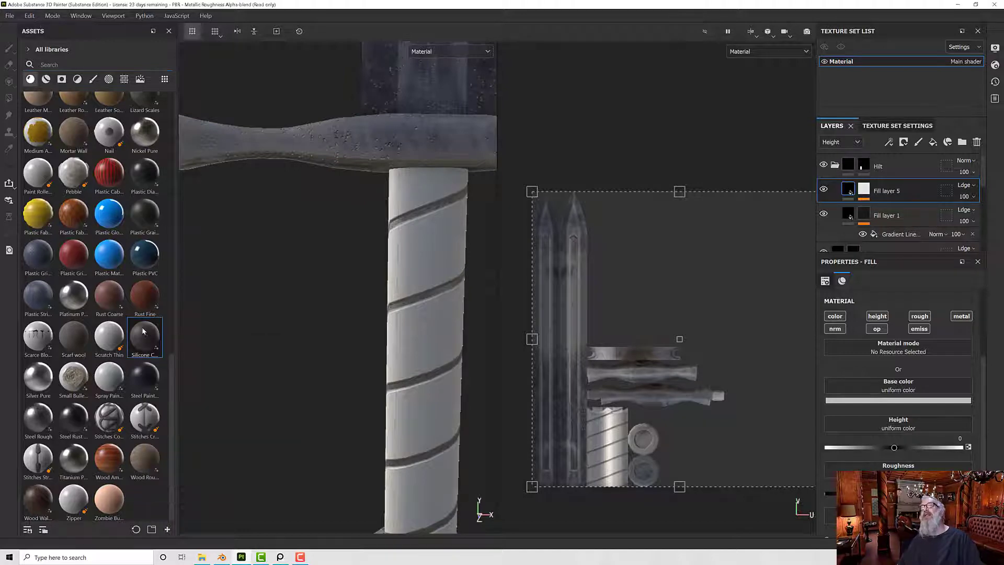
pyautogui.moveTo(145, 332)
pyautogui.mouseDown()
pyautogui.moveTo(763, 252)
pyautogui.moveTo(130, 337)
pyautogui.mouseUp()
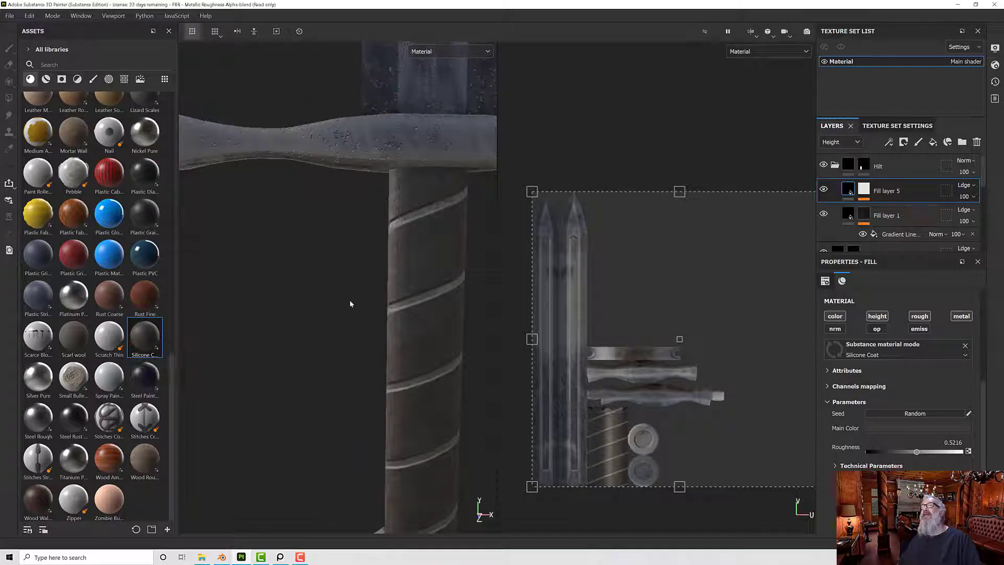
# Set the base color of Fill layer 1 to white ffffff and enable its roughness channel.
pyautogui.scroll(6, 373, 299)
pyautogui.keyDown('alt'); pyautogui.moveTo(382, 291); pyautogui.dragTo(457, 285); pyautogui.keyUp('alt')
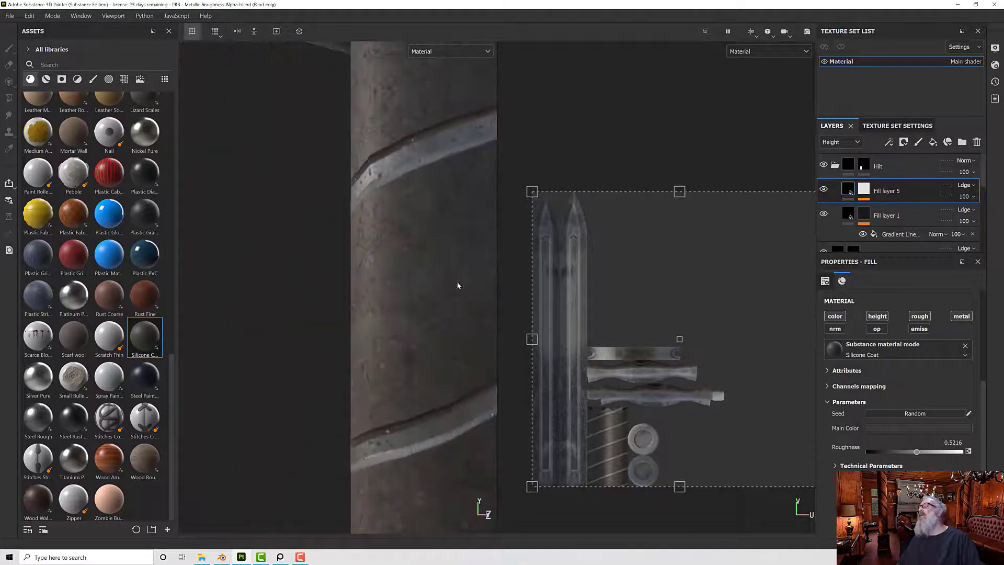
pyautogui.keyDown('alt'); pyautogui.moveTo(401, 255); pyautogui.dragTo(329, 243); pyautogui.keyUp('alt')
pyautogui.scroll(-6, 390, 252)
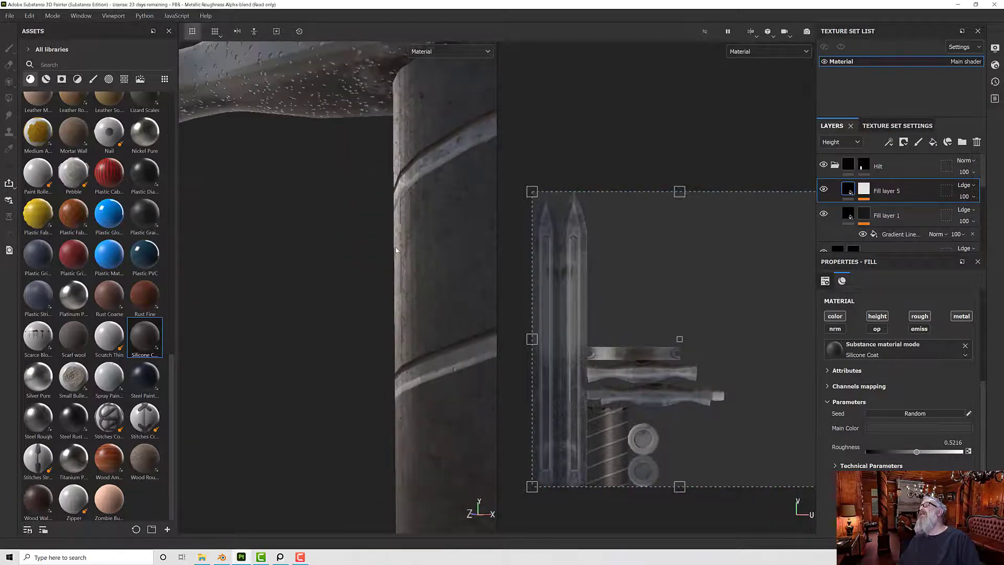
pyautogui.keyDown('alt'); pyautogui.moveTo(392, 253); pyautogui.dragTo(453, 266); pyautogui.keyUp('alt')
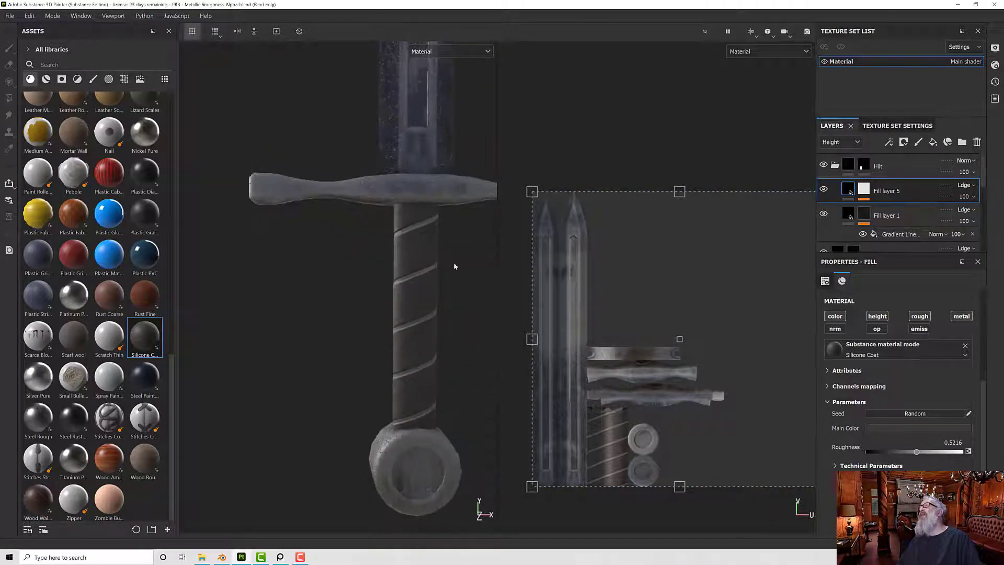
pyautogui.click(848, 215)
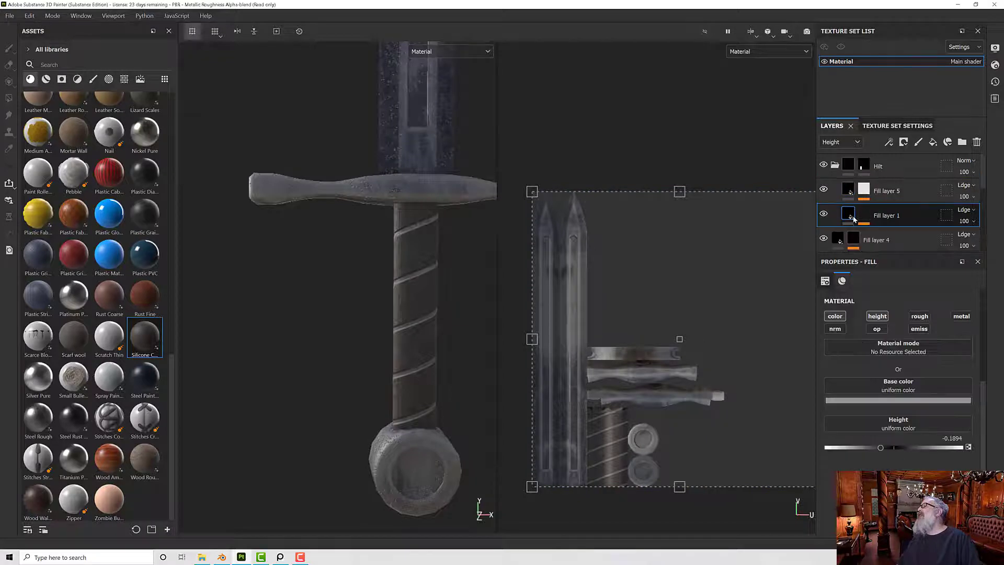
pyautogui.click(860, 400)
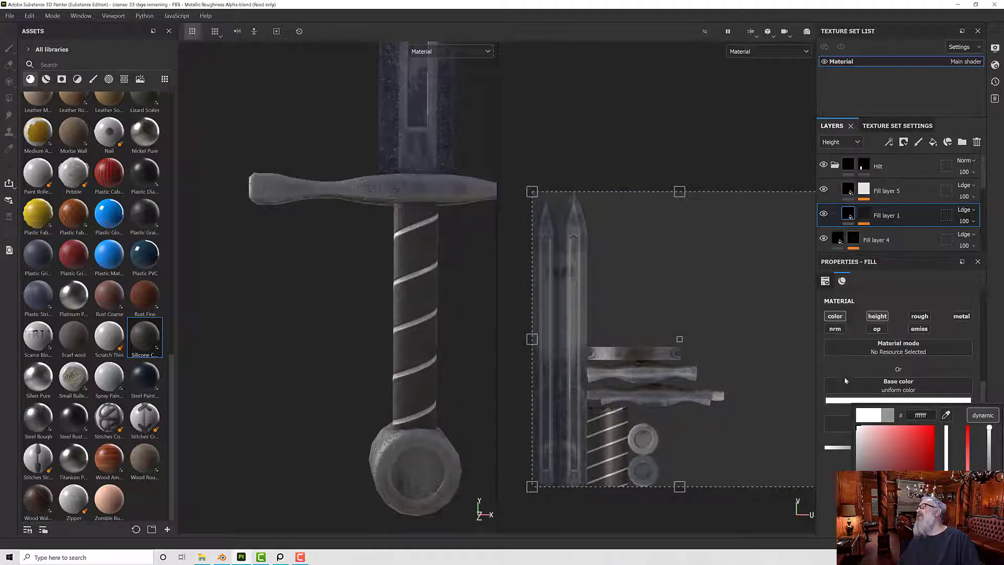
pyautogui.click(919, 316)
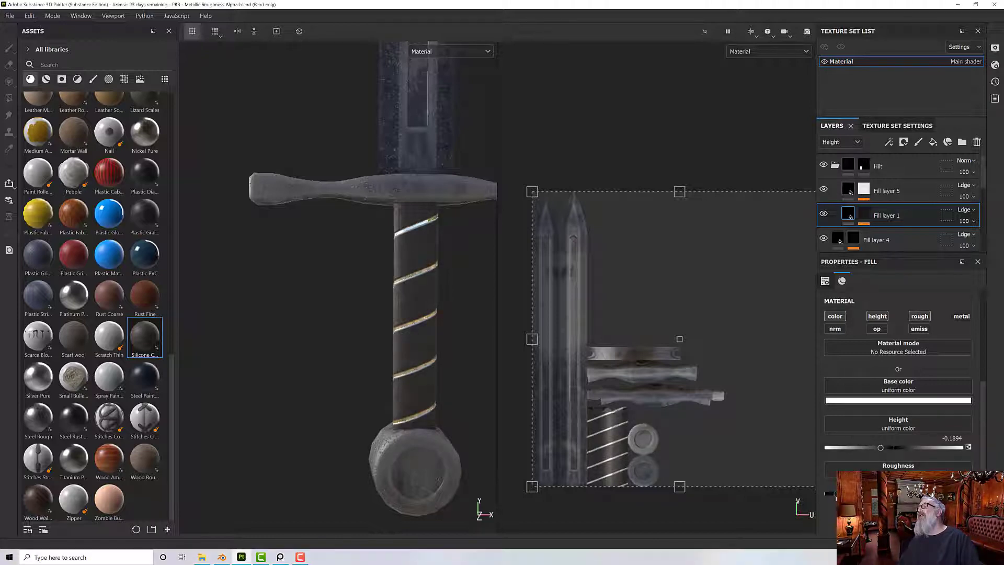
# Examine the spiral grooves on the sword's grip up close and from several angles.
pyautogui.keyDown('alt'); pyautogui.moveTo(380, 321); pyautogui.dragTo(427, 322, button='right'); pyautogui.keyUp('alt')
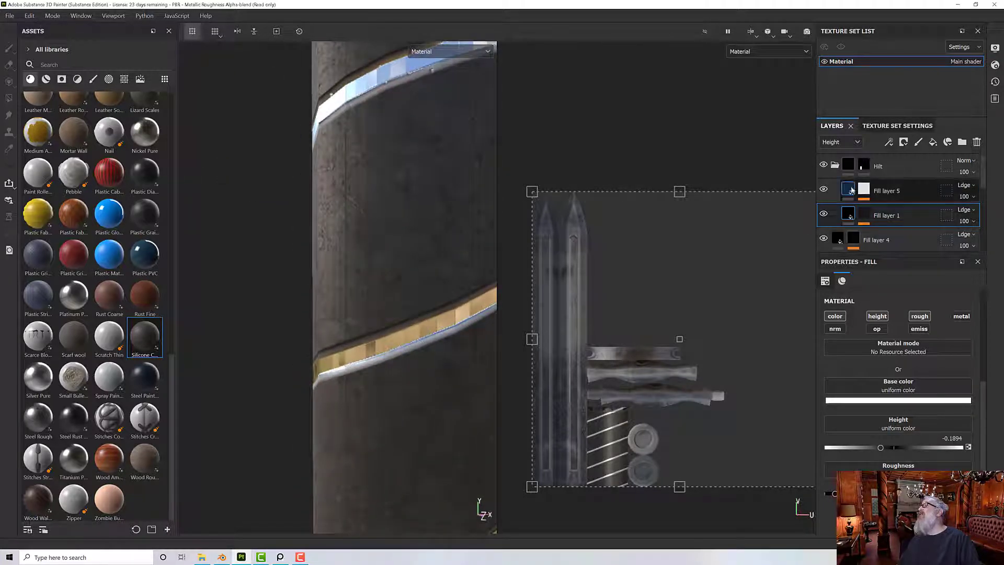
pyautogui.scroll(-5, 413, 252)
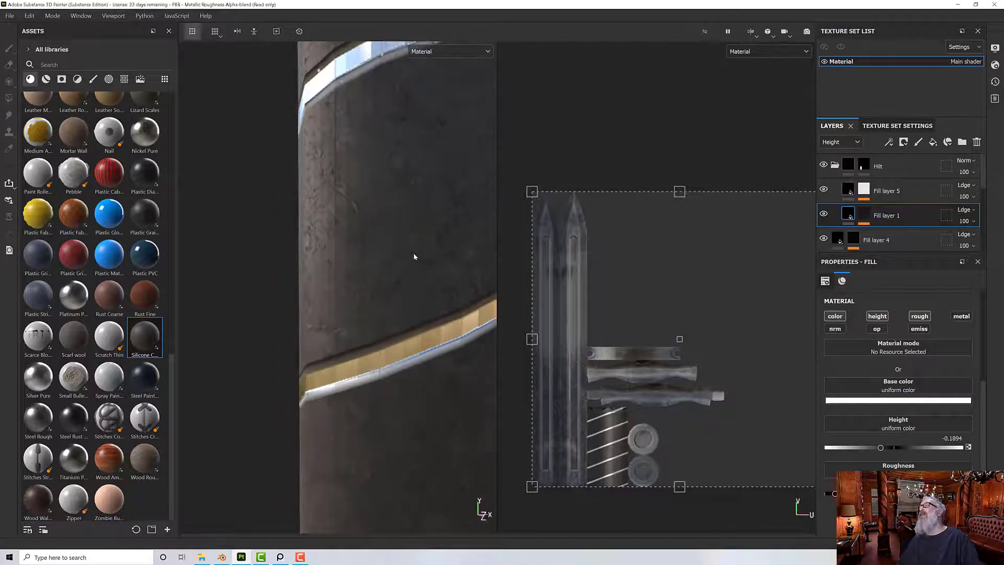
pyautogui.scroll(-4, 413, 254)
pyautogui.keyDown('alt'); pyautogui.moveTo(411, 253); pyautogui.dragTo(411, 193); pyautogui.keyUp('alt')
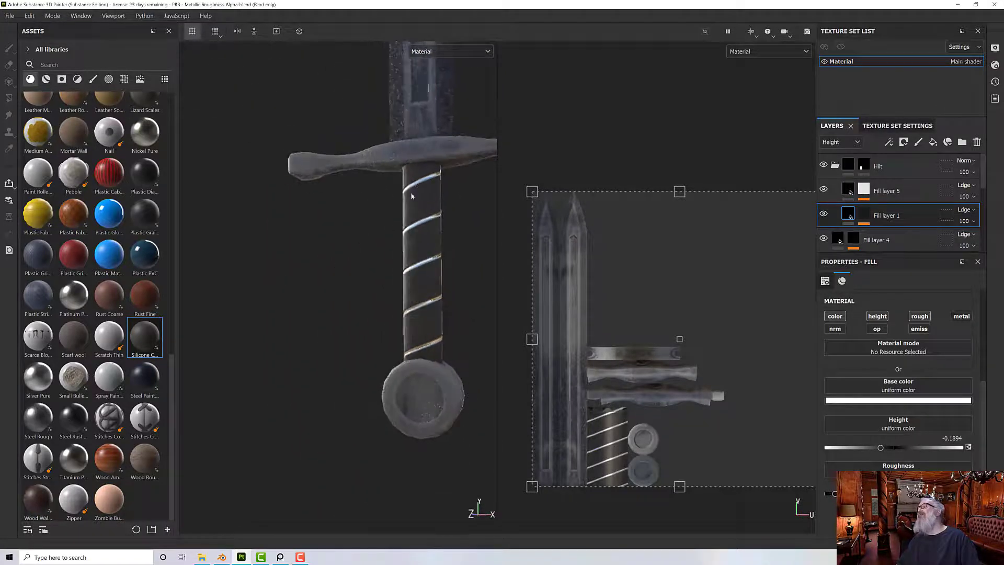
pyautogui.moveTo(426, 233)
pyautogui.keyDown('alt'); pyautogui.mouseDown()
pyautogui.moveTo(497, 246)
pyautogui.moveTo(426, 244)
pyautogui.mouseUp(); pyautogui.keyUp('alt')
pyautogui.scroll(4, 426, 244)
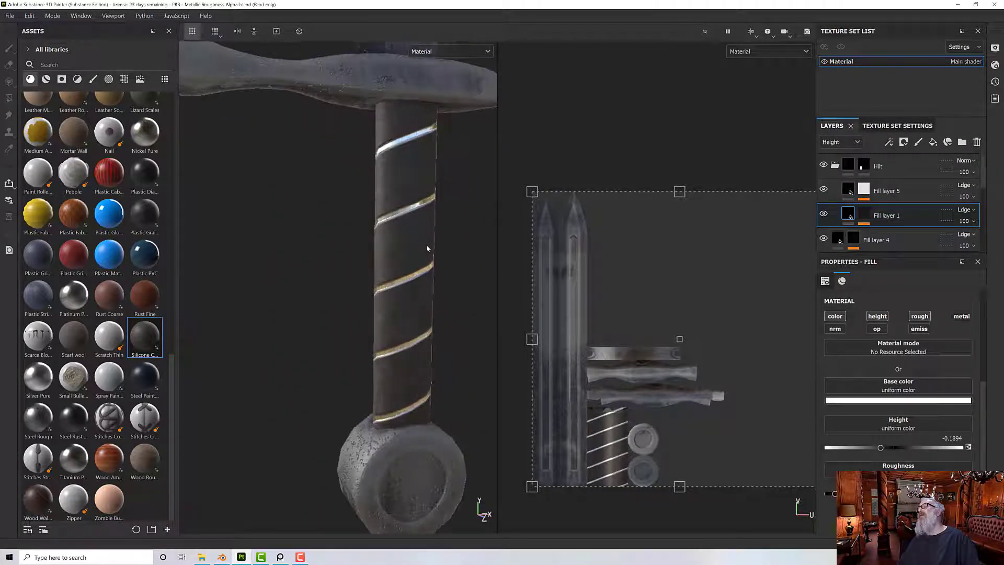
pyautogui.click(849, 216)
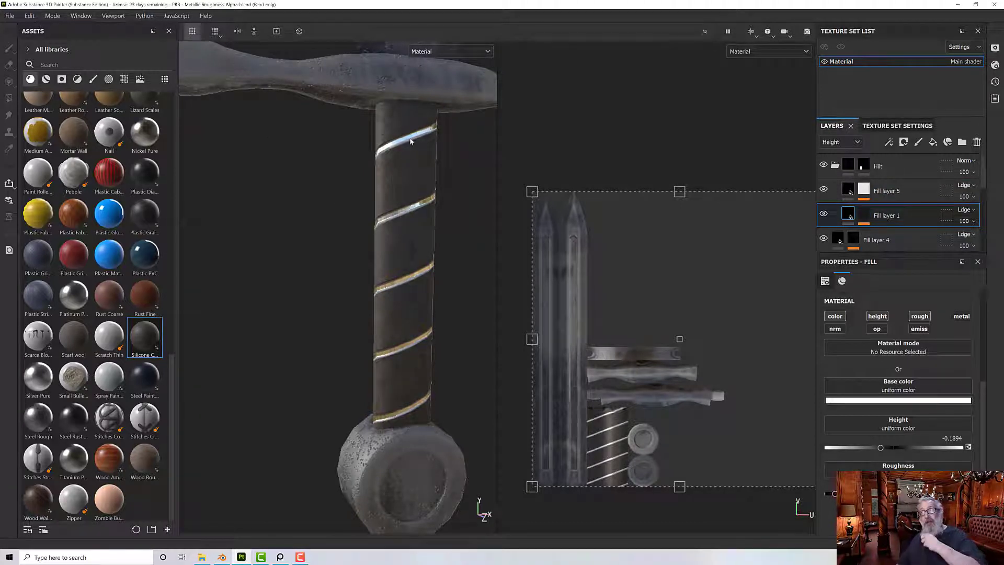
pyautogui.keyDown('alt'); pyautogui.moveTo(412, 179); pyautogui.dragTo(430, 213); pyautogui.keyUp('alt')
pyautogui.scroll(3, 429, 212)
pyautogui.keyDown('alt'); pyautogui.moveTo(437, 199); pyautogui.dragTo(422, 220, button='middle'); pyautogui.keyUp('alt')
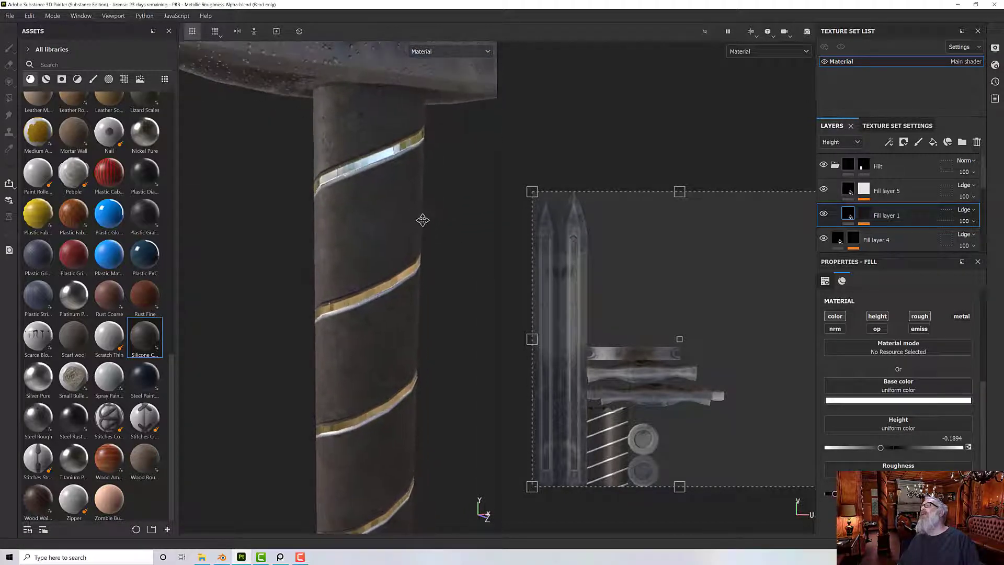
pyautogui.scroll(2, 416, 201)
pyautogui.scroll(1, 412, 186)
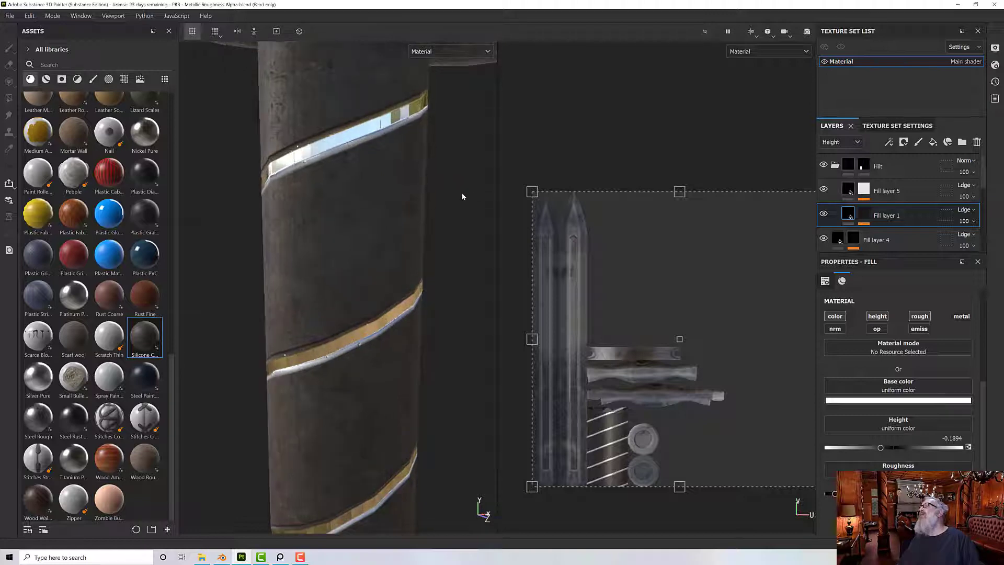
# Hide and show Fill layer 1 to compare the grooves, and check the gradient fill in its mask.
pyautogui.rightClick(872, 215)
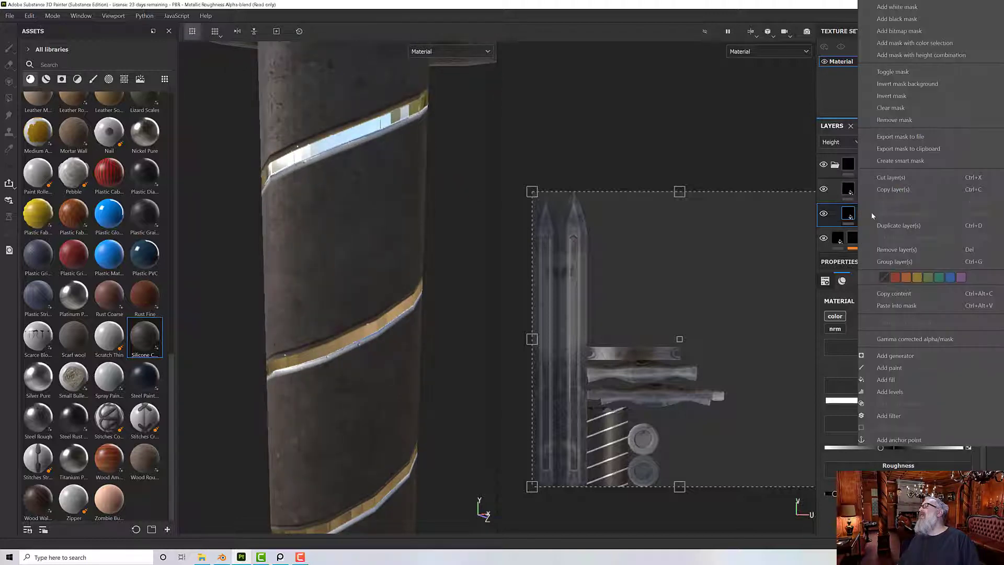
pyautogui.click(824, 214)
pyautogui.click(864, 217)
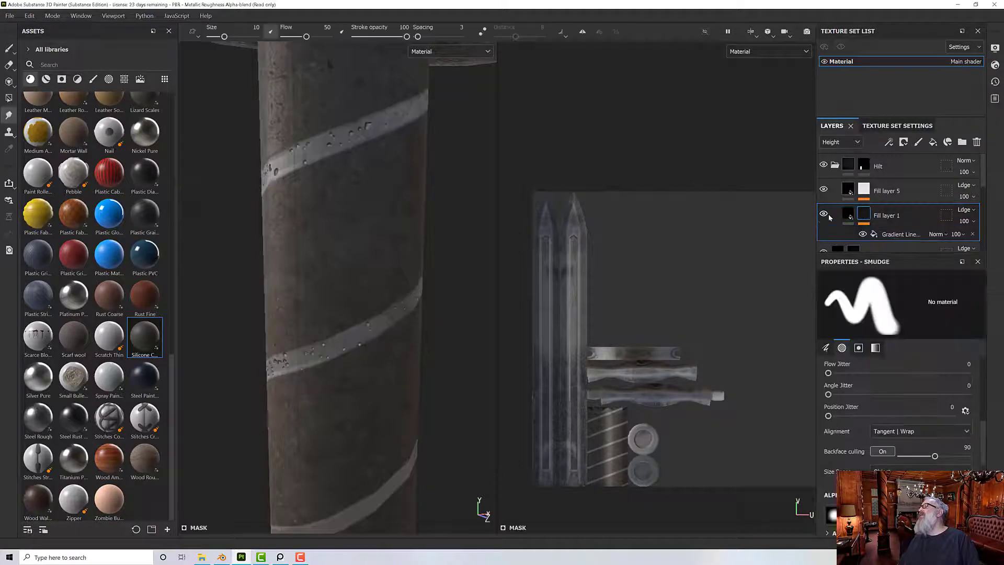
pyautogui.click(824, 214)
pyautogui.click(893, 235)
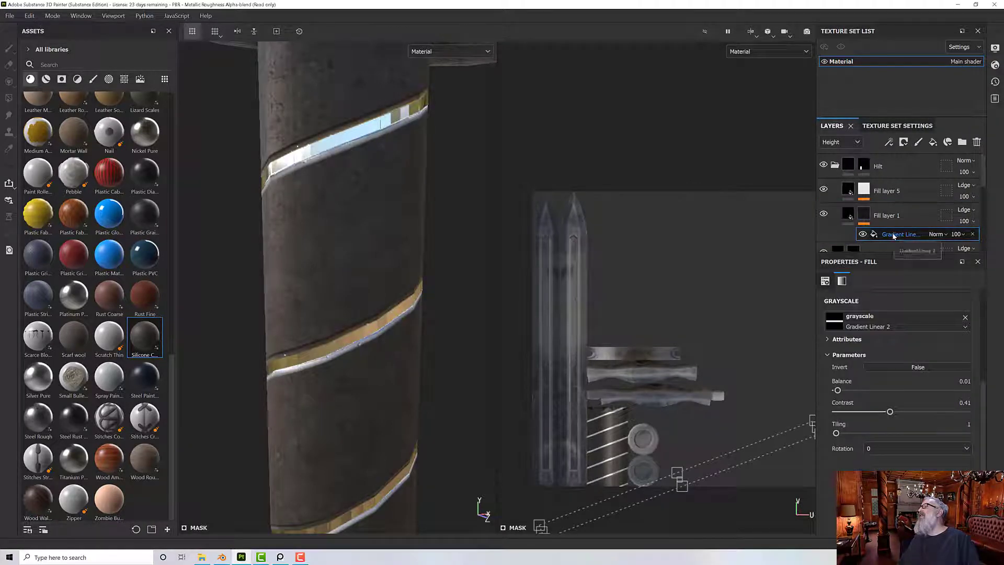
# Add an anchor point to the mask of Fill layer 1 and name it Binding.
pyautogui.click(884, 217)
pyautogui.rightClick(885, 220)
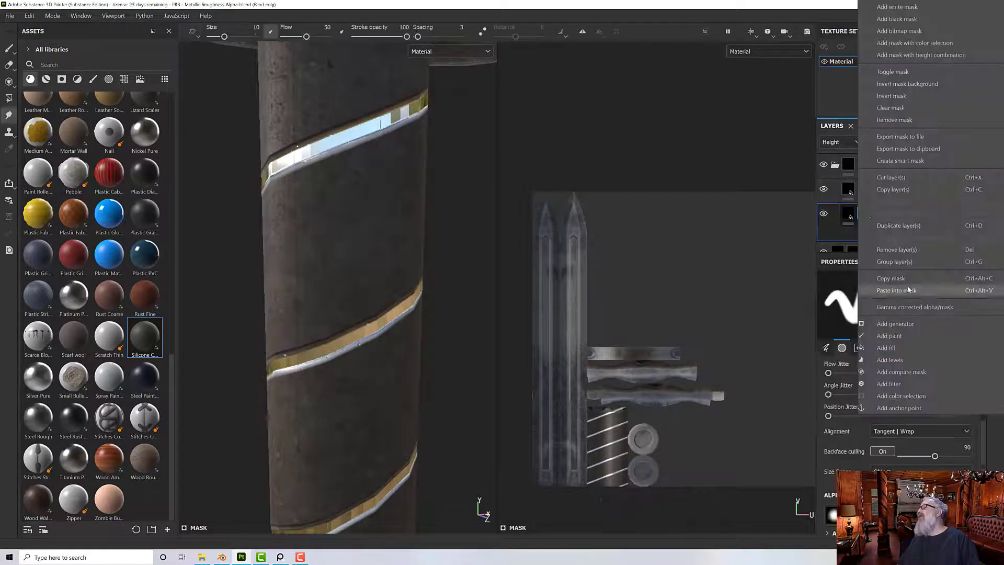
pyautogui.click(908, 407)
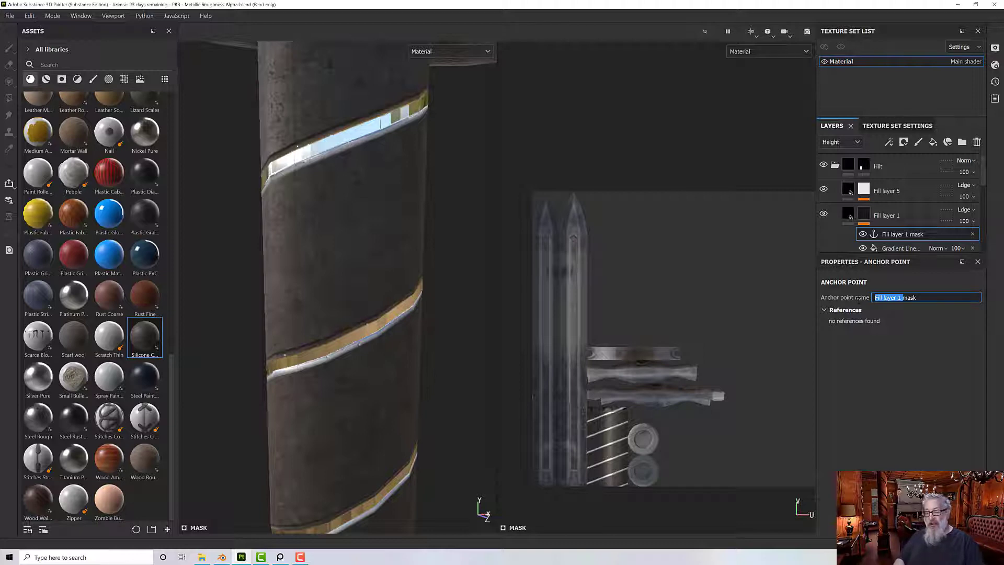
pyautogui.write('Binding')
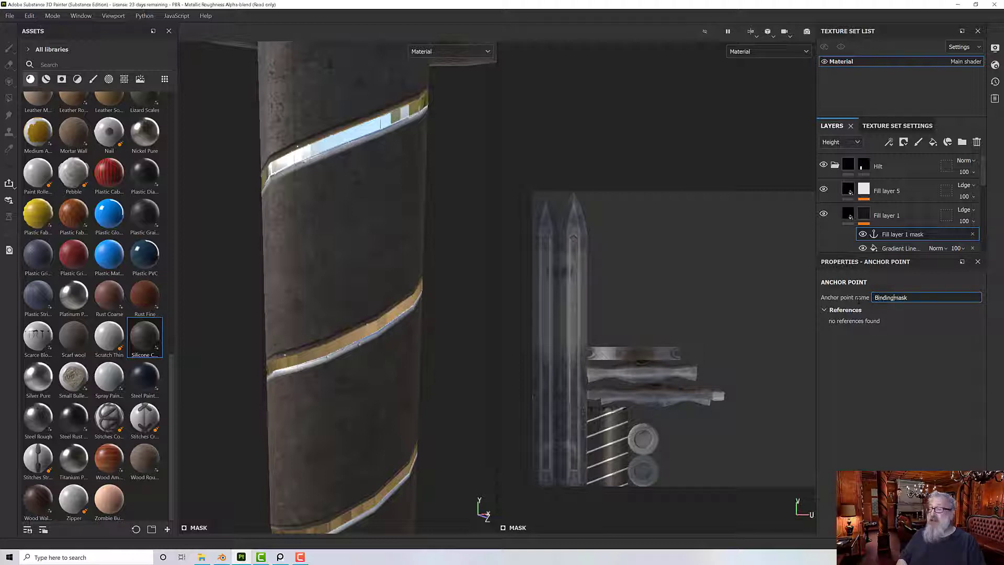
pyautogui.press('Return')
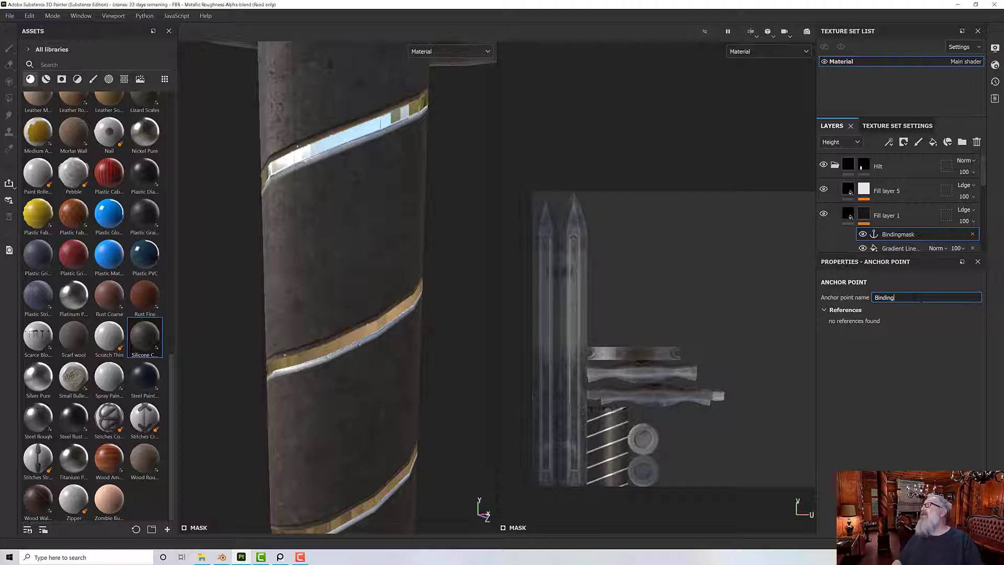
pyautogui.click(922, 333)
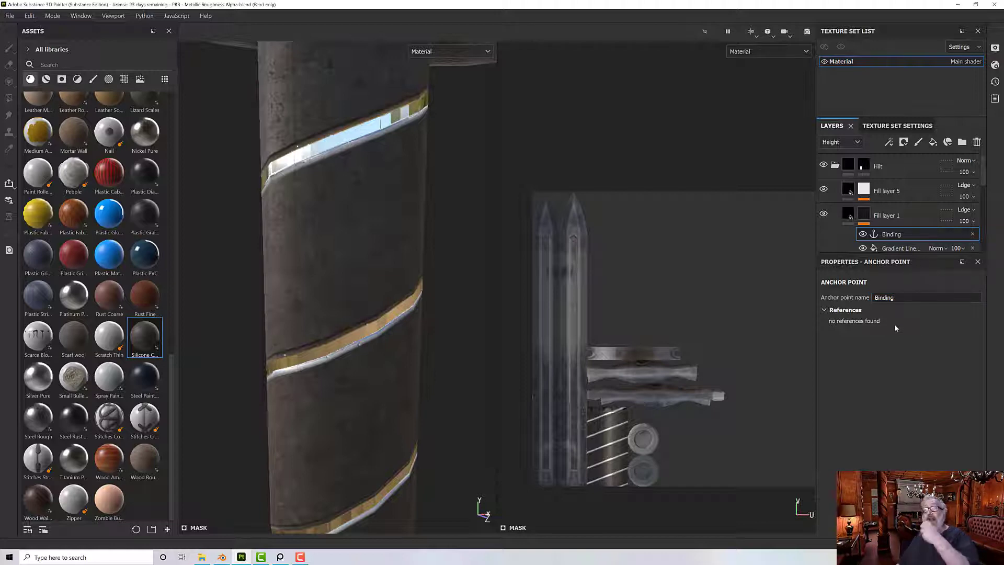
# Add a new fill layer above Fill layer 5 and give it a black mask.
pyautogui.click(844, 193)
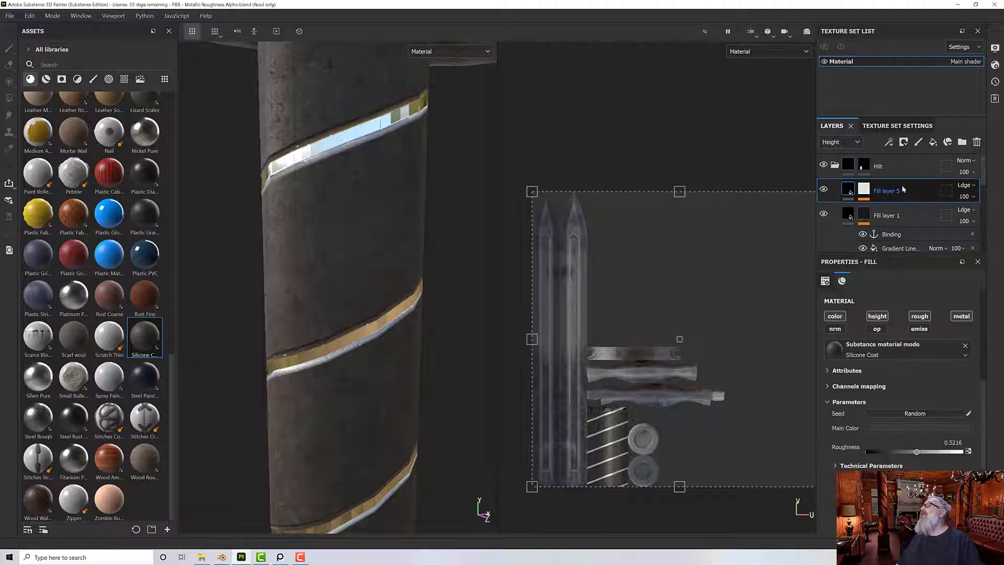
pyautogui.click(933, 142)
pyautogui.rightClick(865, 189)
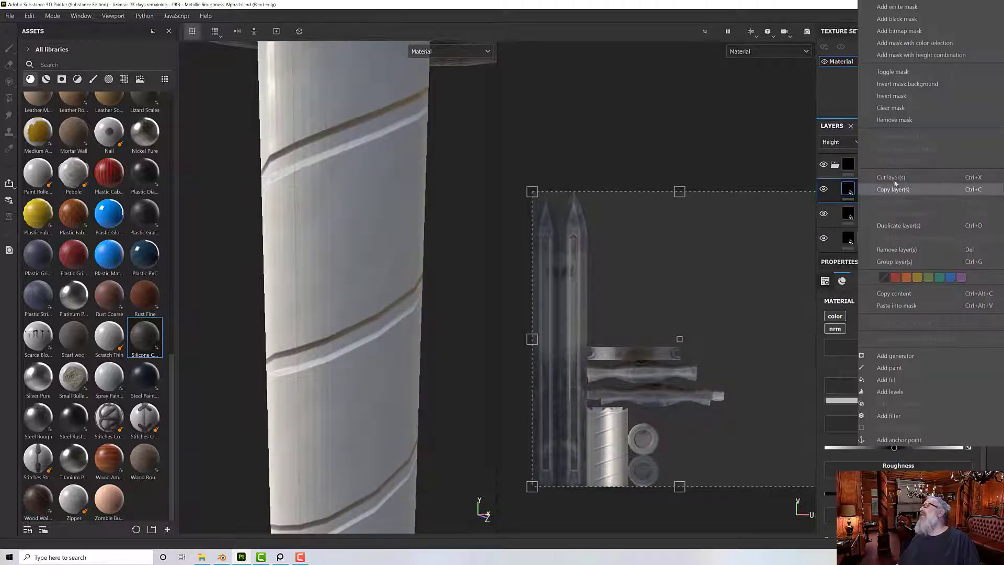
pyautogui.click(897, 19)
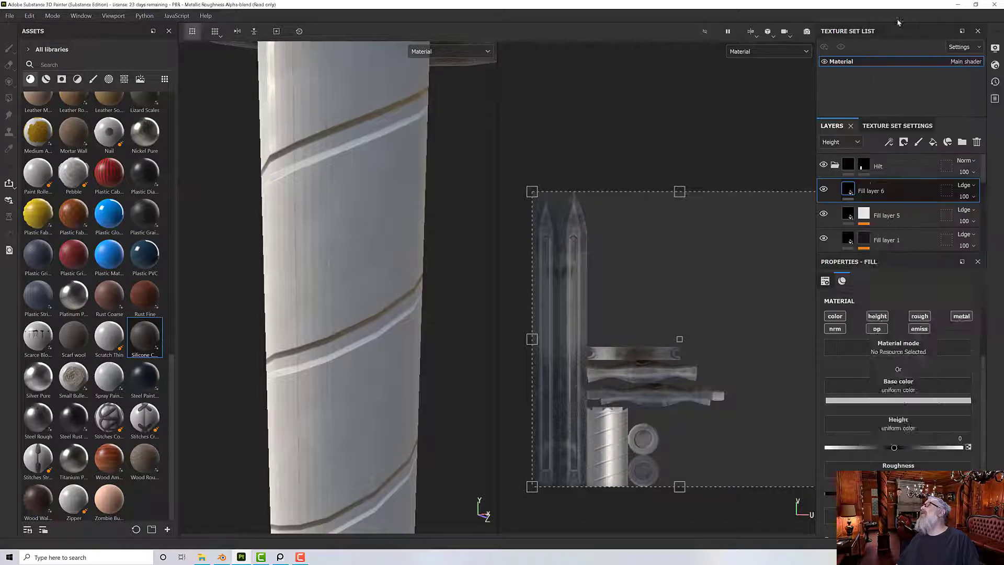
pyautogui.click(876, 201)
pyautogui.rightClick(871, 190)
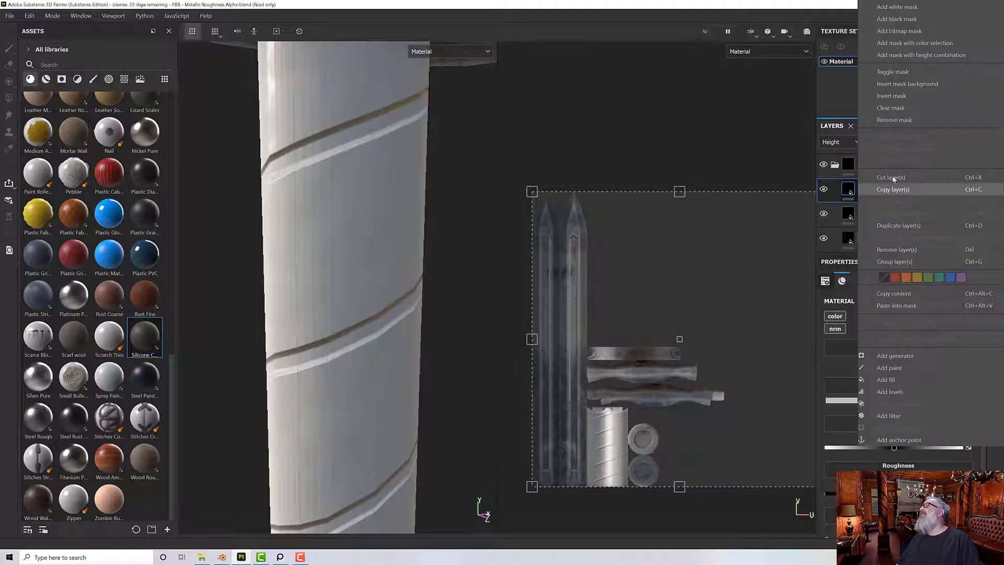
pyautogui.click(896, 19)
# Add a generator to the mask of Fill layer 6 and set it to Dirt.
pyautogui.rightClick(863, 190)
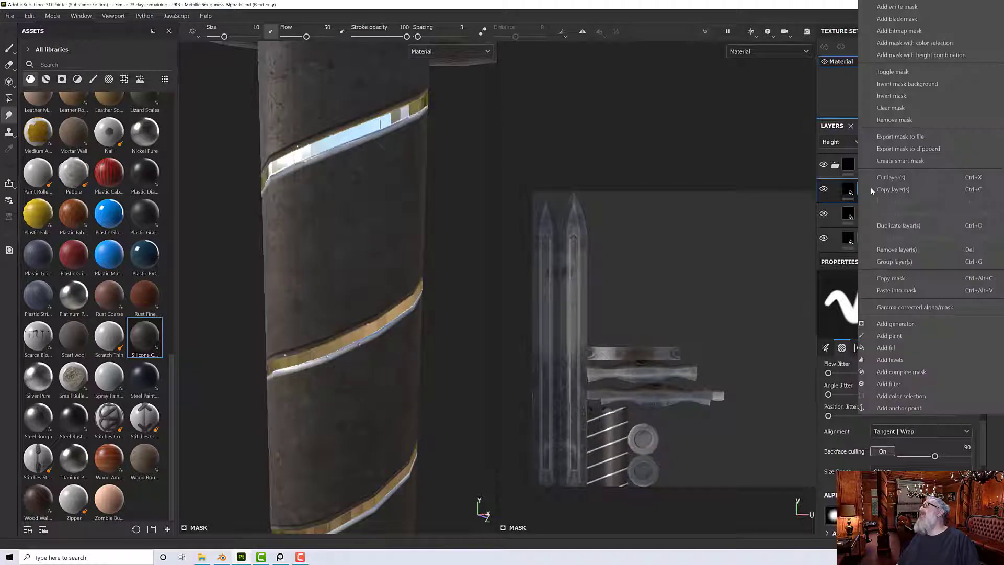
pyautogui.click(886, 326)
pyautogui.moveTo(873, 209)
pyautogui.mouseDown()
pyautogui.moveTo(865, 230)
pyautogui.moveTo(878, 212)
pyautogui.mouseUp()
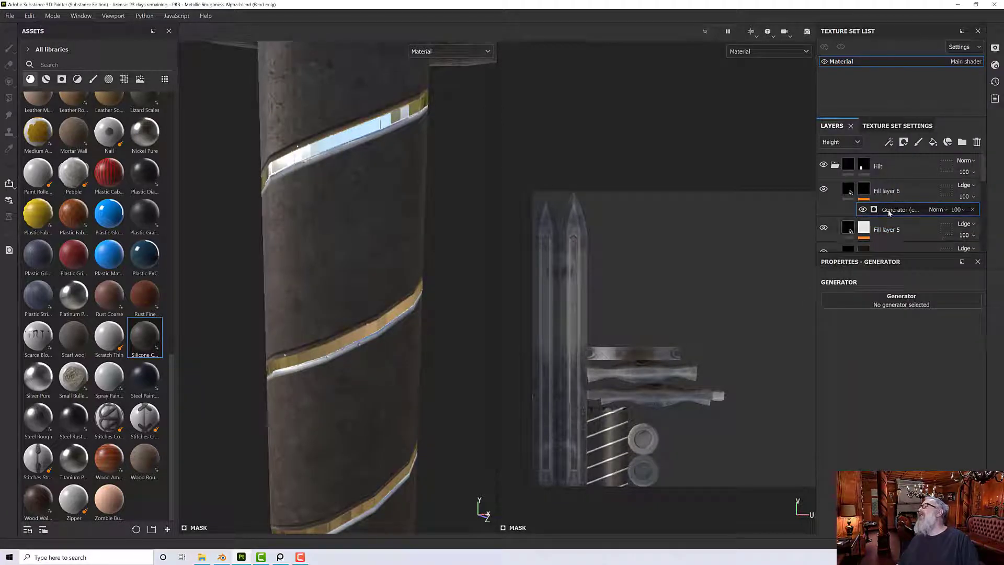
pyautogui.click(889, 302)
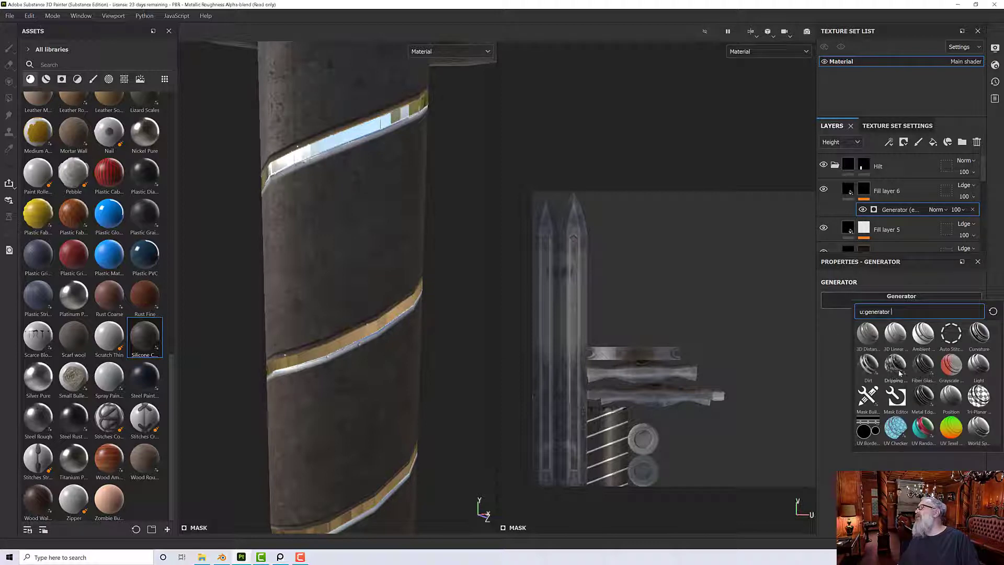
pyautogui.moveTo(898, 371)
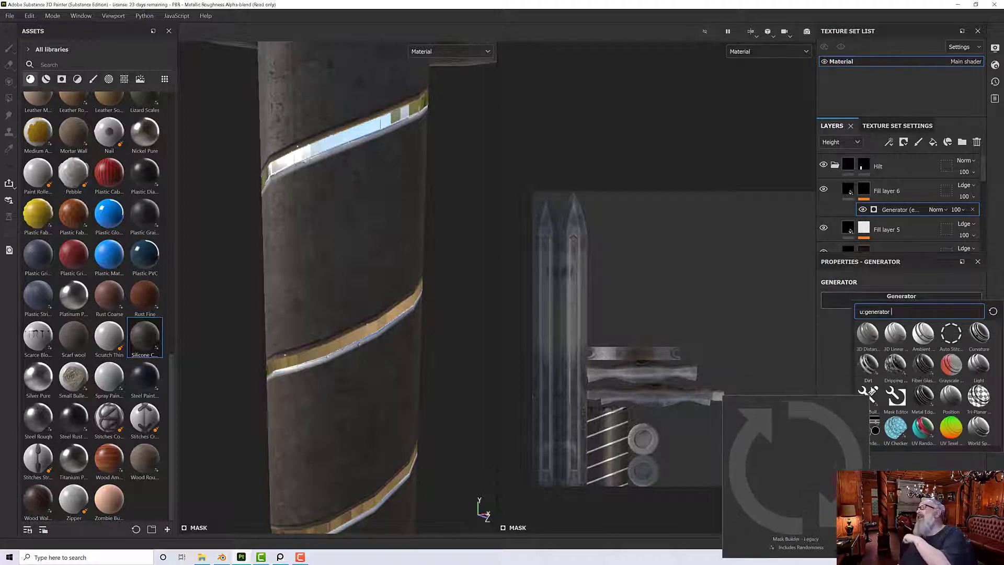
pyautogui.click(870, 366)
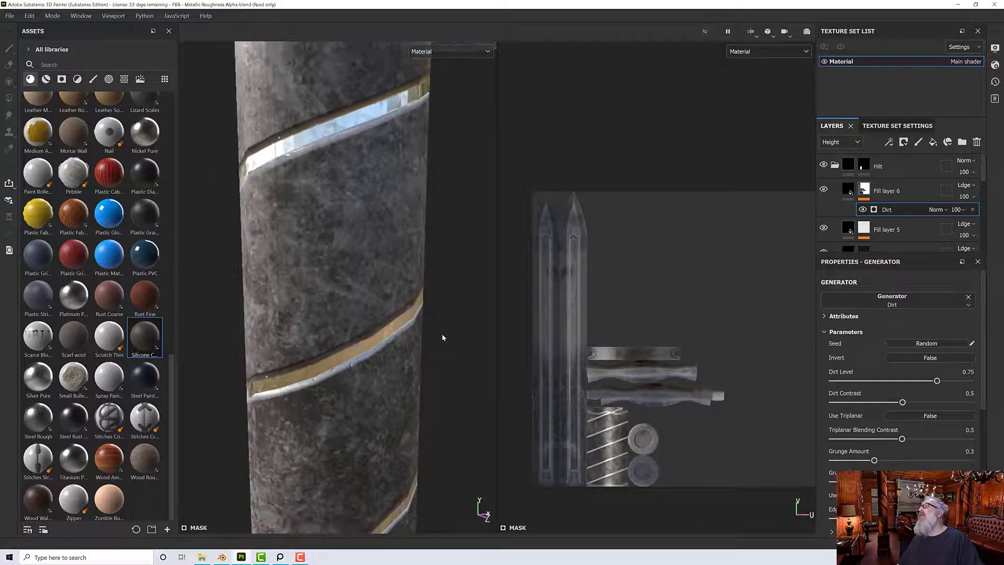
# Assign the Binding anchor point as an image input of the Dirt generator and set Micro Height to True.
pyautogui.scroll(-5, 871, 372)
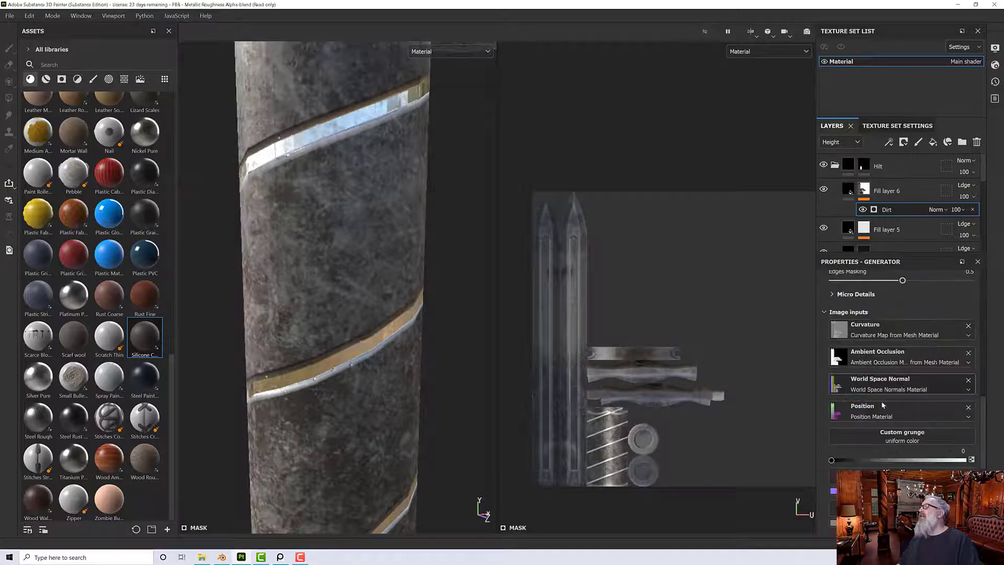
pyautogui.click(838, 357)
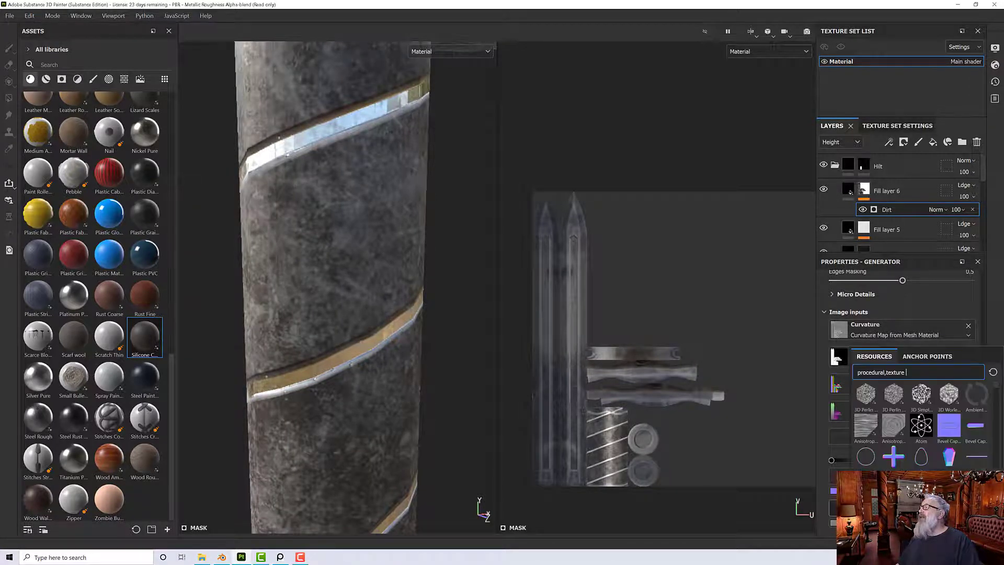
pyautogui.click(927, 356)
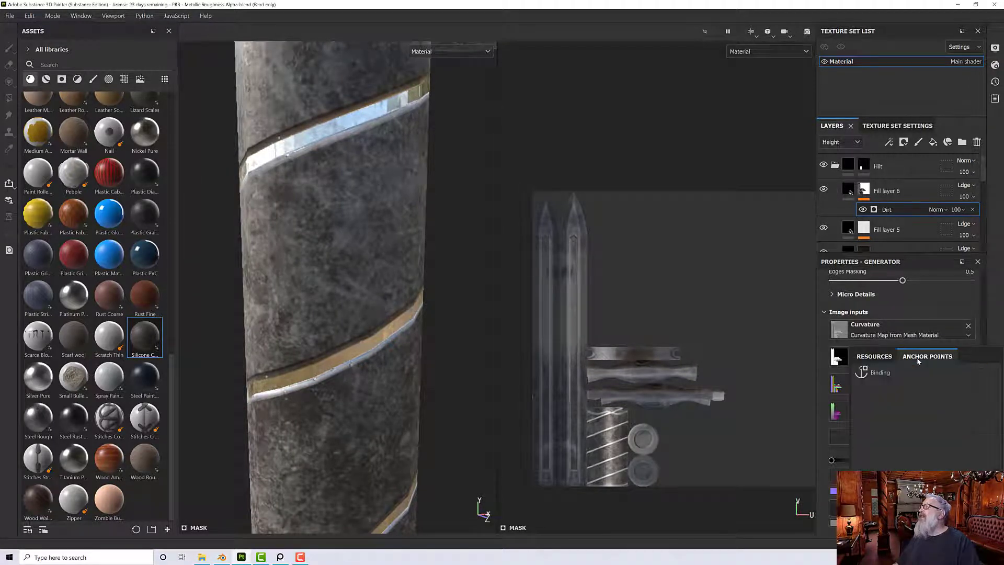
pyautogui.click(879, 374)
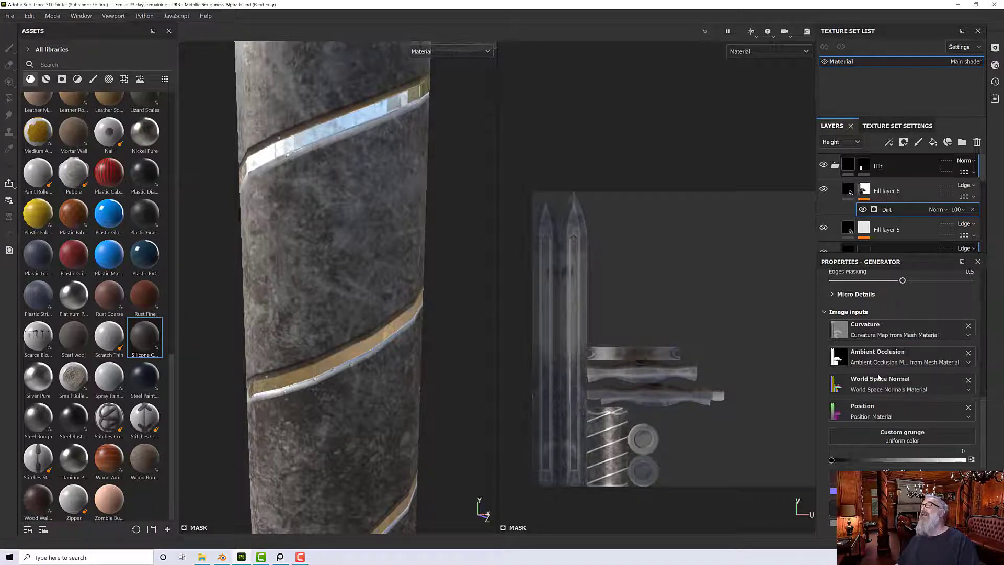
pyautogui.scroll(2, 906, 379)
pyautogui.scroll(4, 905, 376)
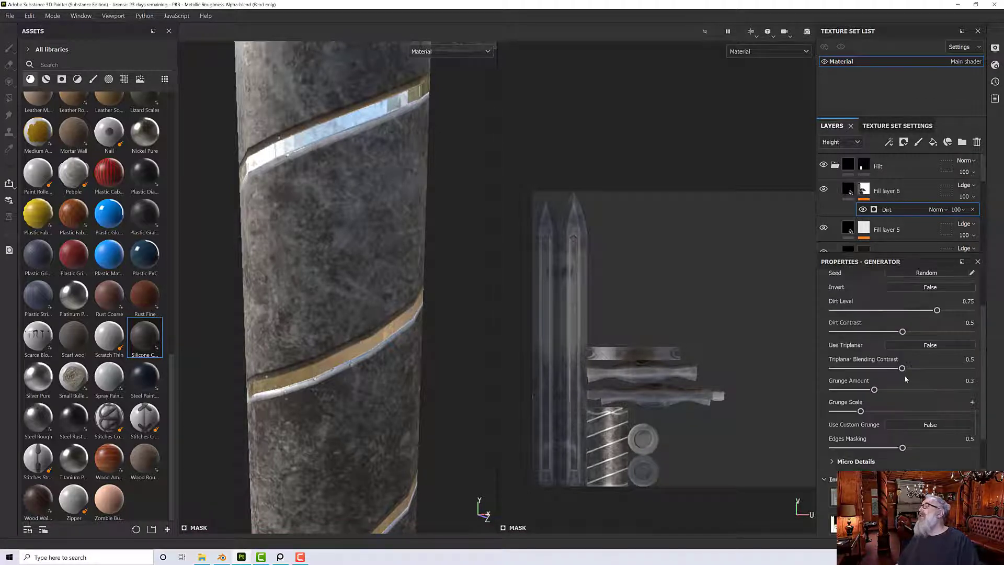
pyautogui.click(843, 461)
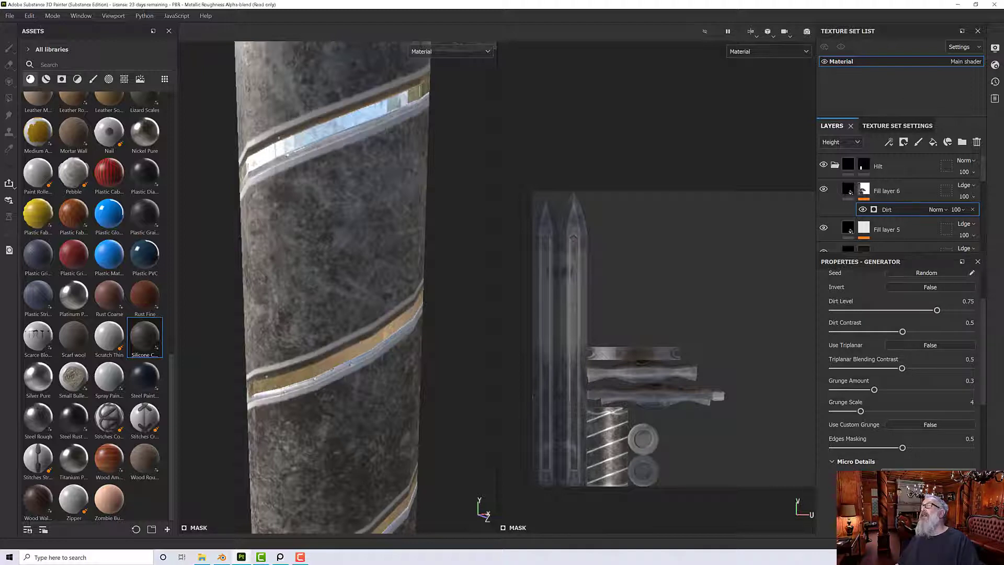
# Set the Dirt generator's Curvature Intensity to 0.55 and Height Details Intensity to 2.84, and check the grip.
pyautogui.keyDown('alt'); pyautogui.moveTo(418, 376); pyautogui.dragTo(343, 327); pyautogui.keyUp('alt')
pyautogui.keyDown('alt'); pyautogui.moveTo(396, 359); pyautogui.dragTo(399, 300, button='middle'); pyautogui.keyUp('alt')
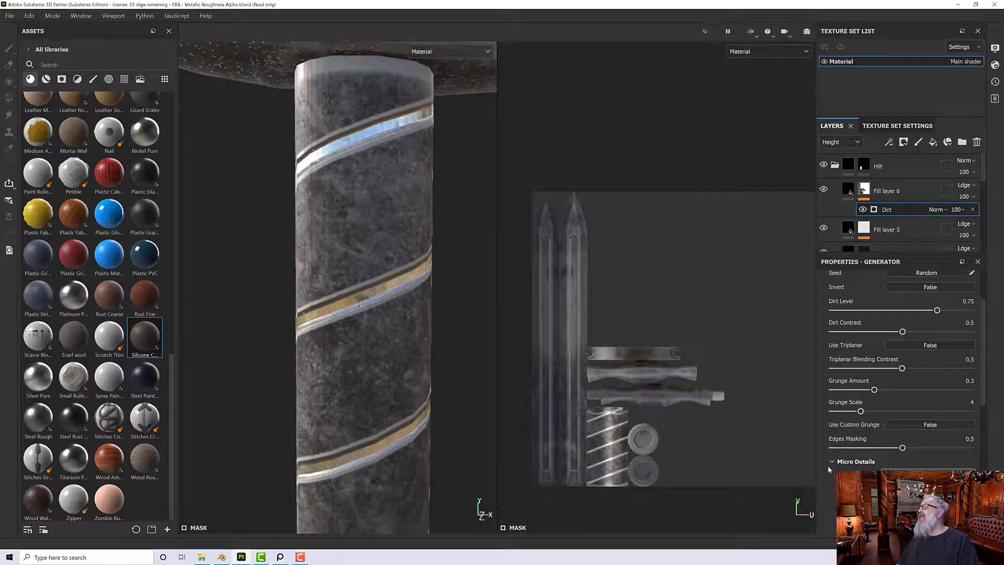
pyautogui.scroll(-4, 836, 463)
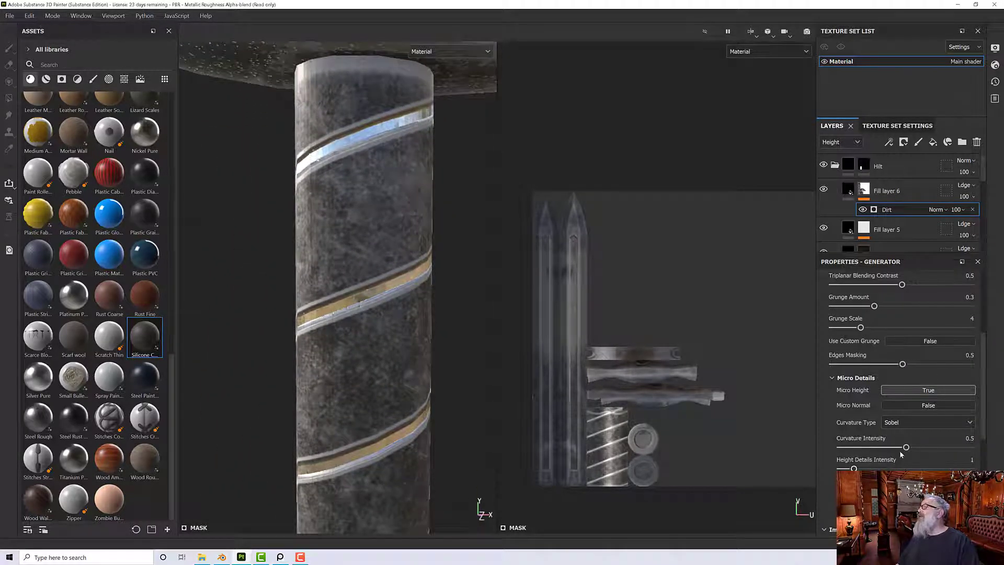
pyautogui.moveTo(904, 448)
pyautogui.mouseDown()
pyautogui.moveTo(941, 449)
pyautogui.moveTo(912, 451)
pyautogui.mouseUp()
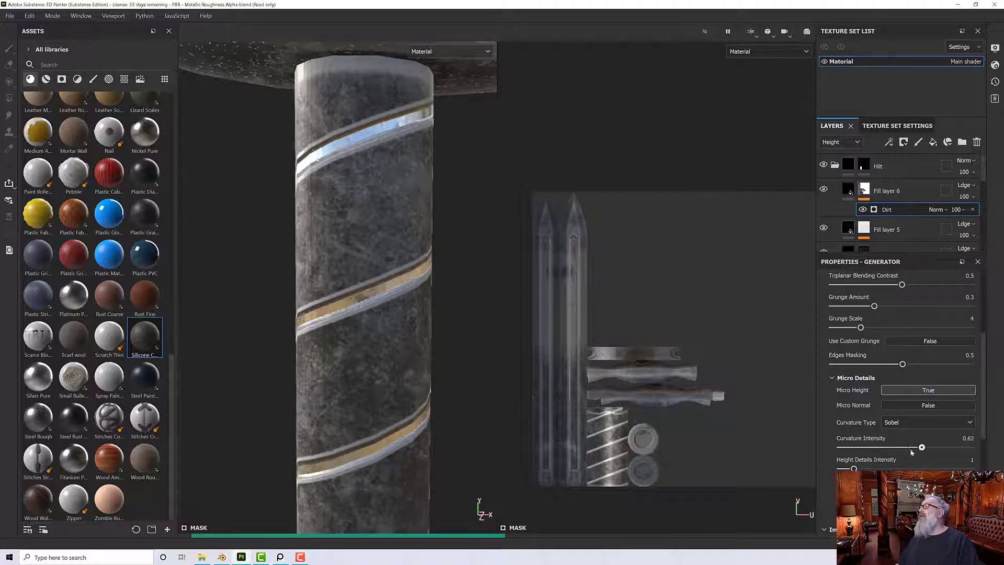
pyautogui.moveTo(853, 469); pyautogui.dragTo(878, 469)
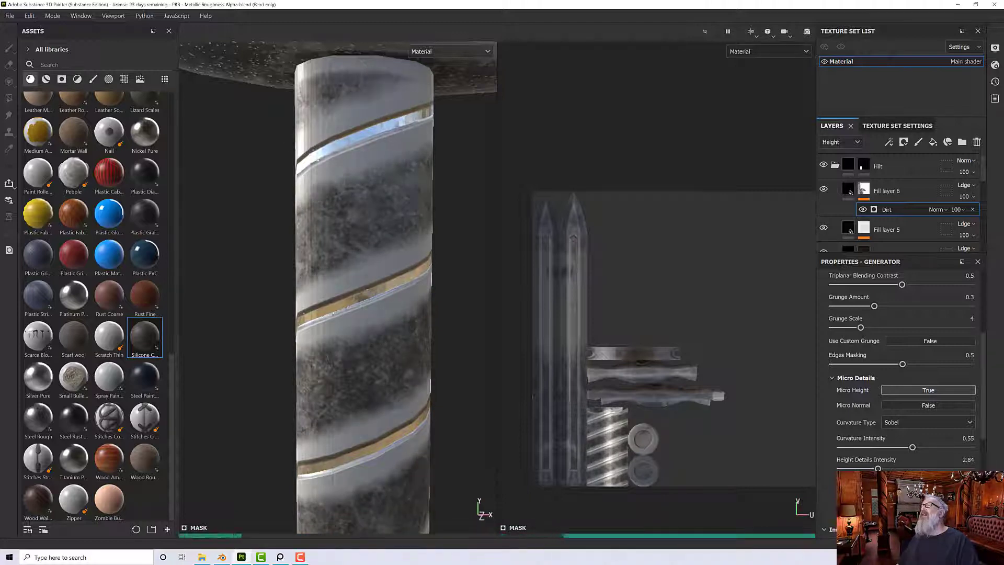
pyautogui.scroll(-6, 366, 361)
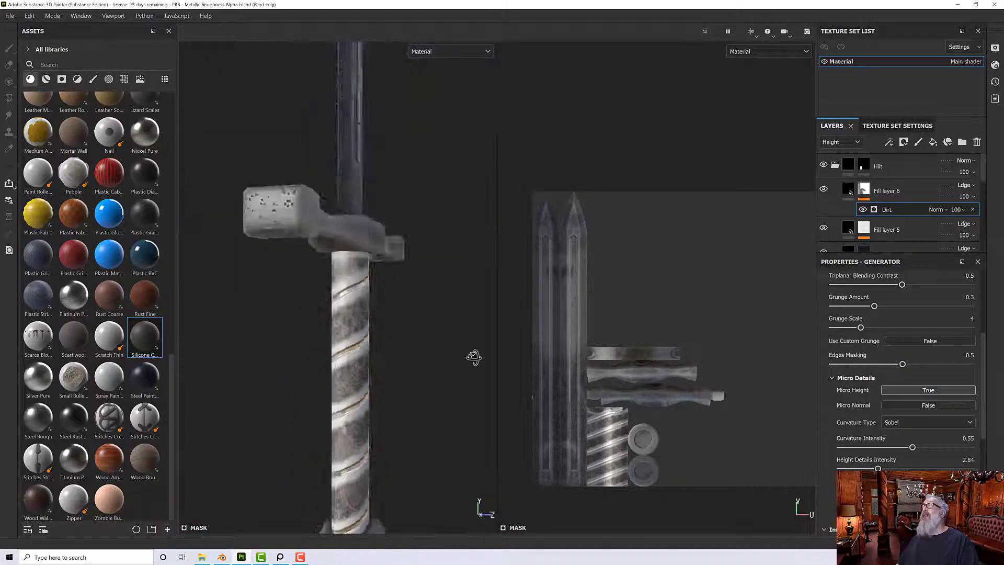
# Restrict Fill layer 6 to the color and roughness channels and set its base color to dark gray 545454.
pyautogui.keyDown('alt'); pyautogui.moveTo(473, 358); pyautogui.dragTo(753, 245); pyautogui.keyUp('alt')
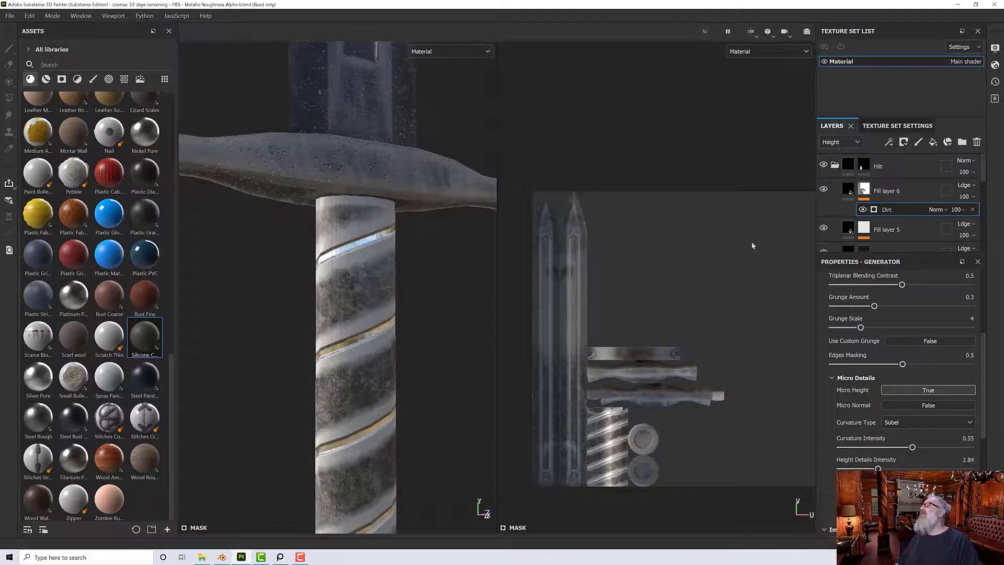
pyautogui.click(848, 190)
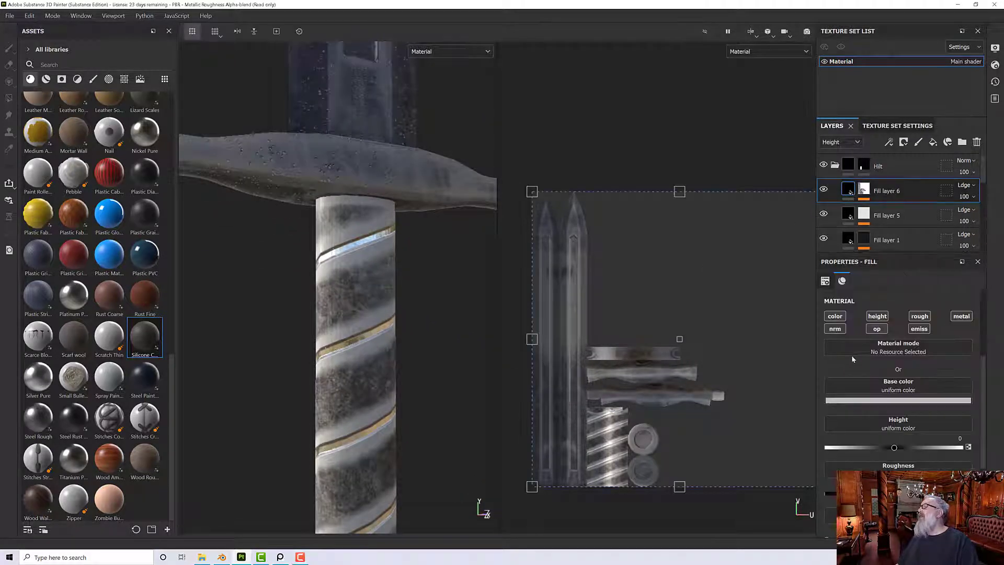
pyautogui.click(877, 316)
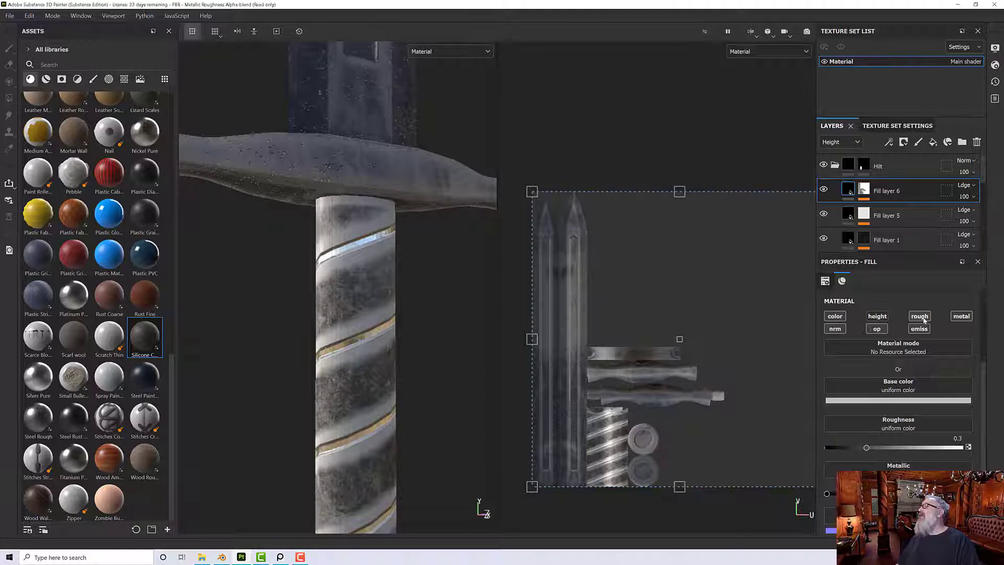
pyautogui.click(961, 315)
pyautogui.click(835, 329)
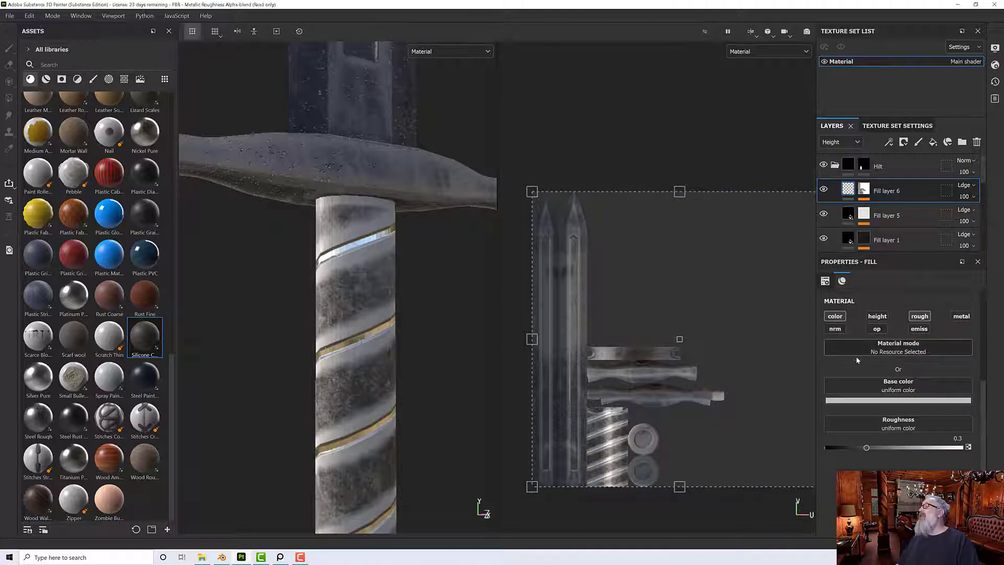
pyautogui.click(870, 403)
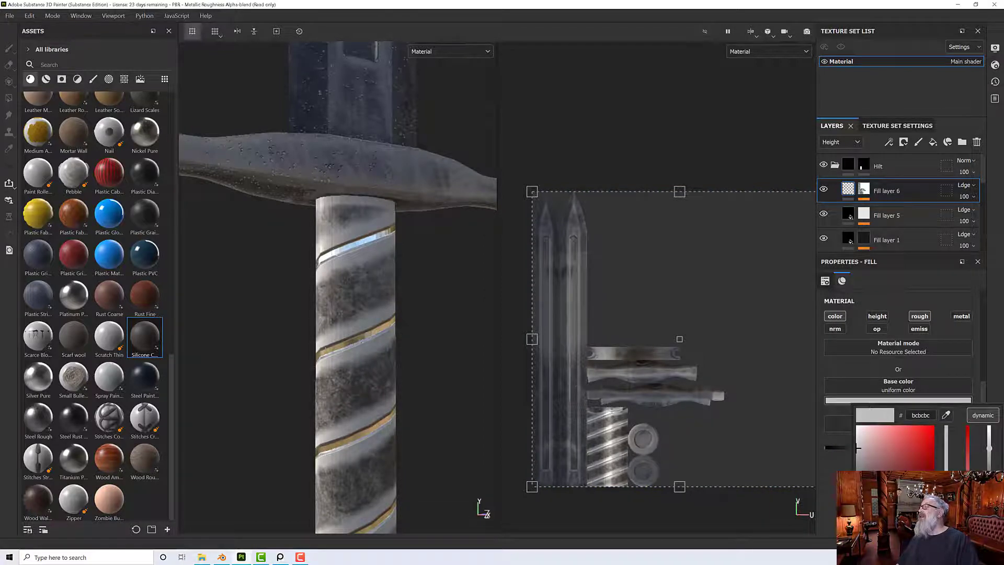
pyautogui.moveTo(863, 478)
pyautogui.mouseDown()
pyautogui.moveTo(856, 502)
pyautogui.moveTo(856, 473)
pyautogui.moveTo(856, 481)
pyautogui.mouseUp()
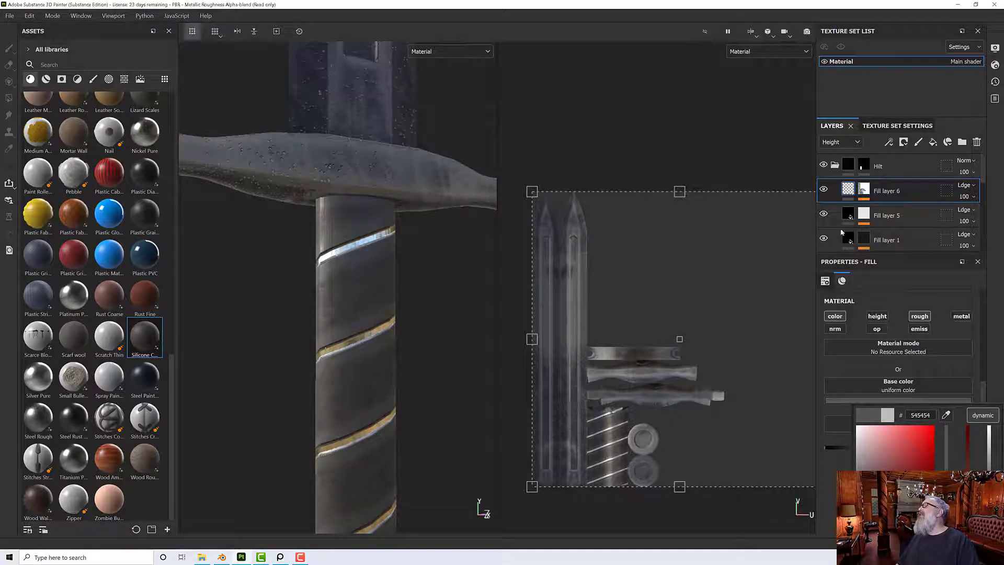
# Set the main color of Fill layer 5's Silicone Coat material to near-black 201e1d.
pyautogui.click(886, 215)
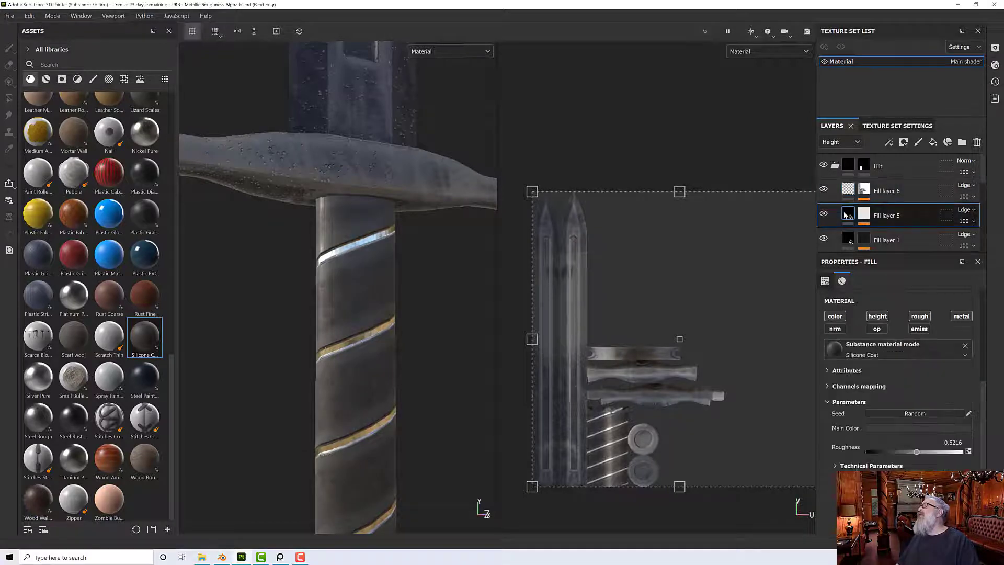
pyautogui.click(884, 428)
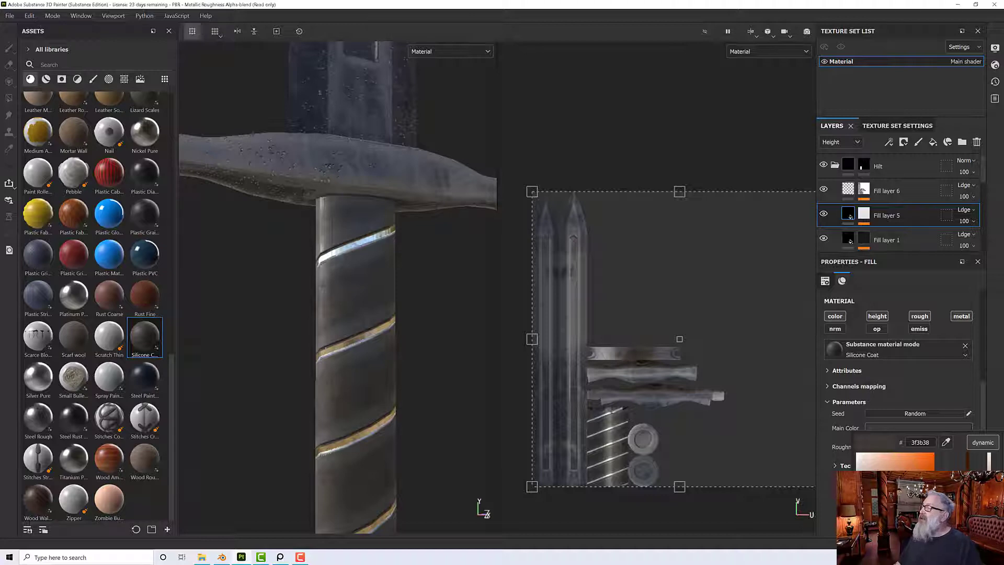
pyautogui.moveTo(865, 511); pyautogui.dragTo(863, 520)
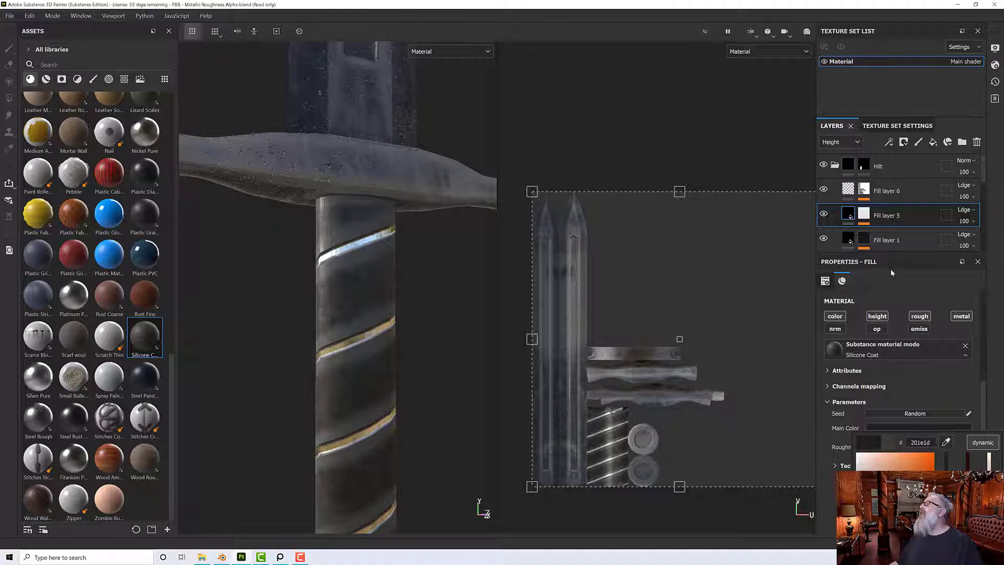
# Set the roughness of Fill layer 6 to 0.7652 and check the grip.
pyautogui.click(848, 196)
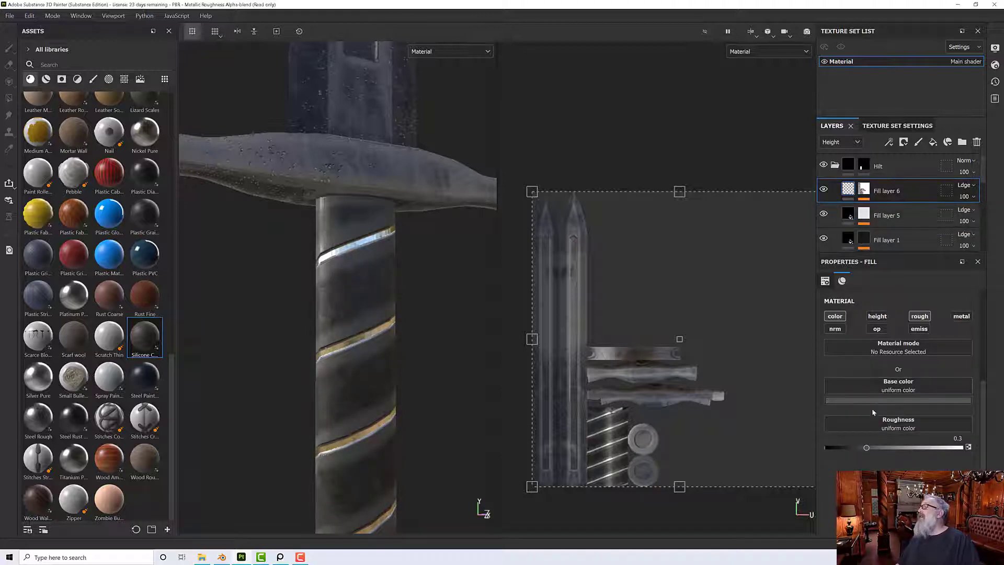
pyautogui.moveTo(866, 448); pyautogui.dragTo(931, 450)
pyautogui.keyDown('alt'); pyautogui.moveTo(497, 370); pyautogui.dragTo(385, 345); pyautogui.keyUp('alt')
pyautogui.scroll(-5, 361, 316)
pyautogui.scroll(5, 374, 337)
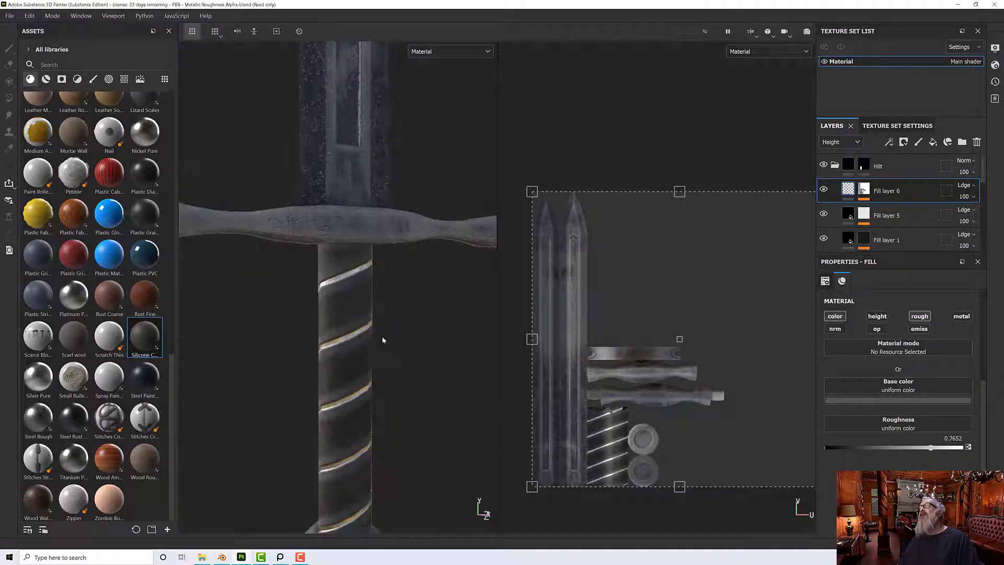
# Change Fill layer 1's base color to dark gray so the grip's spiral grooves darken, and check the hilt.
pyautogui.scroll(-2, 856, 227)
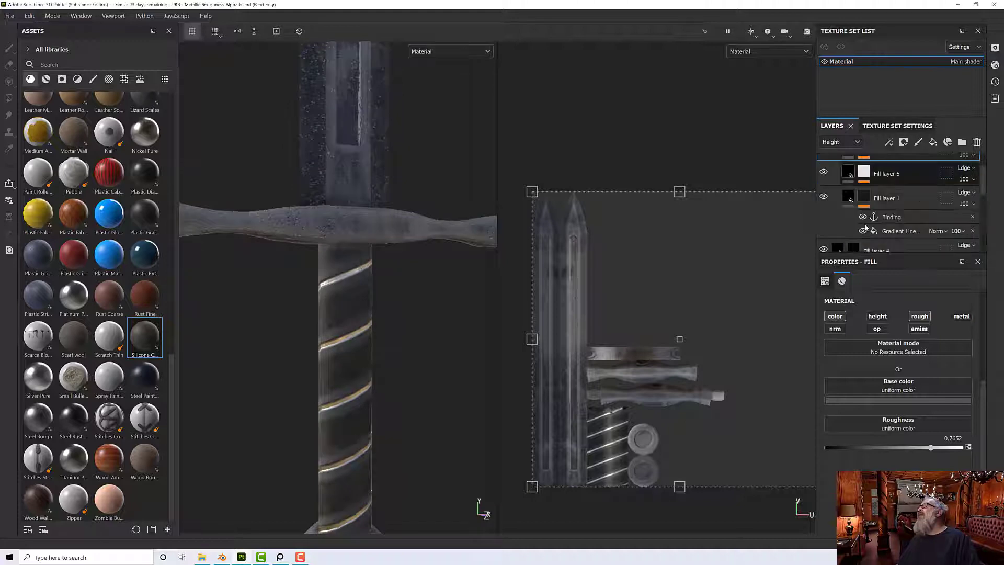
pyautogui.click(848, 198)
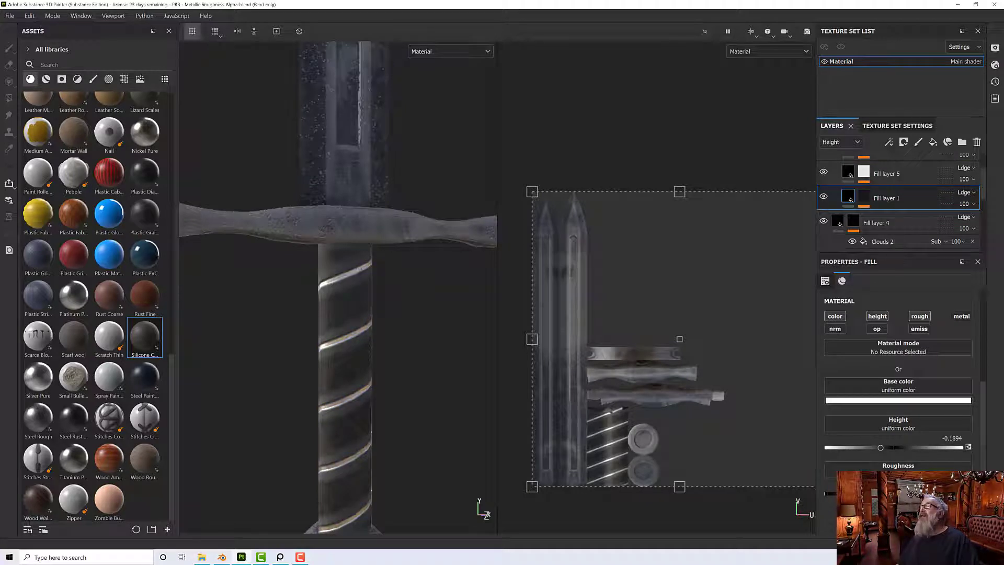
pyautogui.click(856, 401)
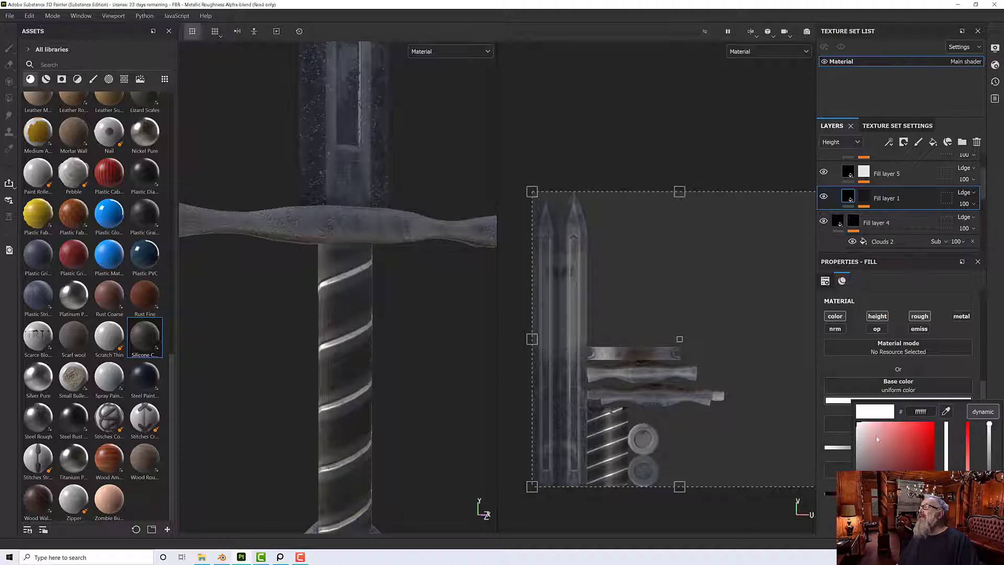
pyautogui.click(865, 463)
pyautogui.moveTo(863, 467); pyautogui.dragTo(856, 480)
pyautogui.keyDown('alt'); pyautogui.moveTo(439, 345); pyautogui.dragTo(419, 379); pyautogui.keyUp('alt')
pyautogui.scroll(-5, 422, 387)
pyautogui.scroll(4, 422, 387)
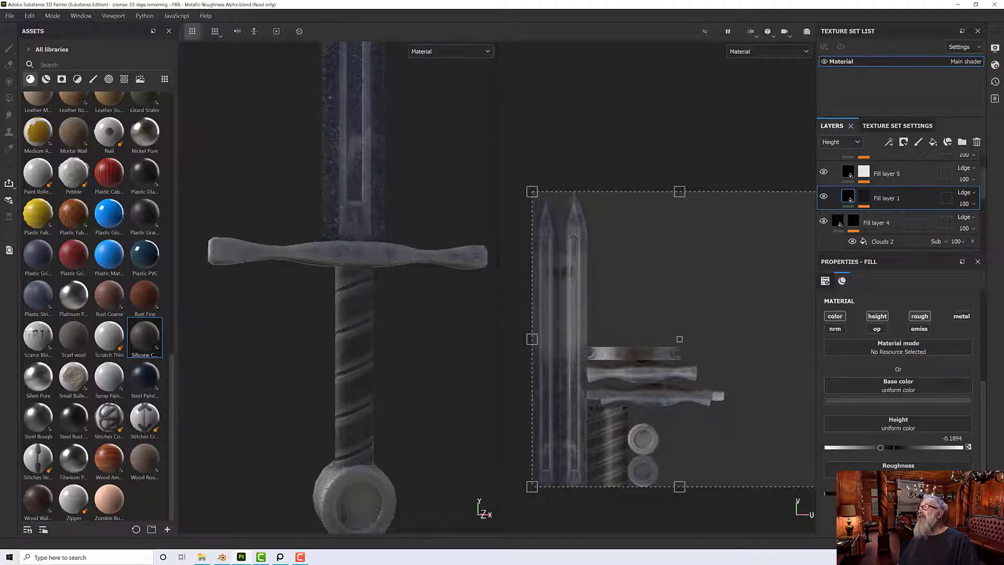
# Examine the hilt, crossguard and lower blade surfaces from several angles and distances.
pyautogui.keyDown('alt'); pyautogui.moveTo(410, 382); pyautogui.dragTo(467, 383); pyautogui.keyUp('alt')
pyautogui.scroll(-3, 413, 386)
pyautogui.scroll(6, 395, 391)
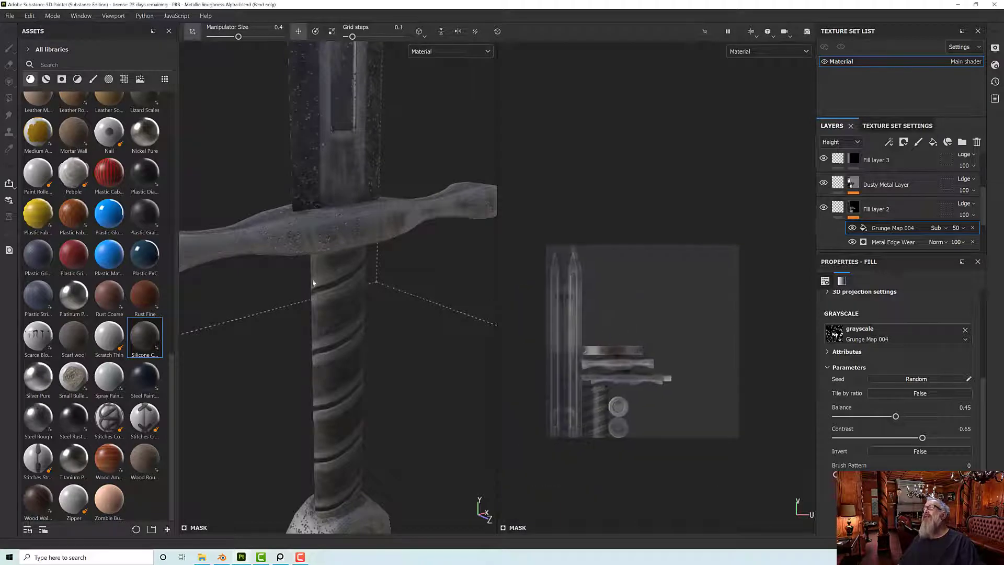
pyautogui.keyDown('alt'); pyautogui.moveTo(320, 247); pyautogui.dragTo(384, 284); pyautogui.keyUp('alt')
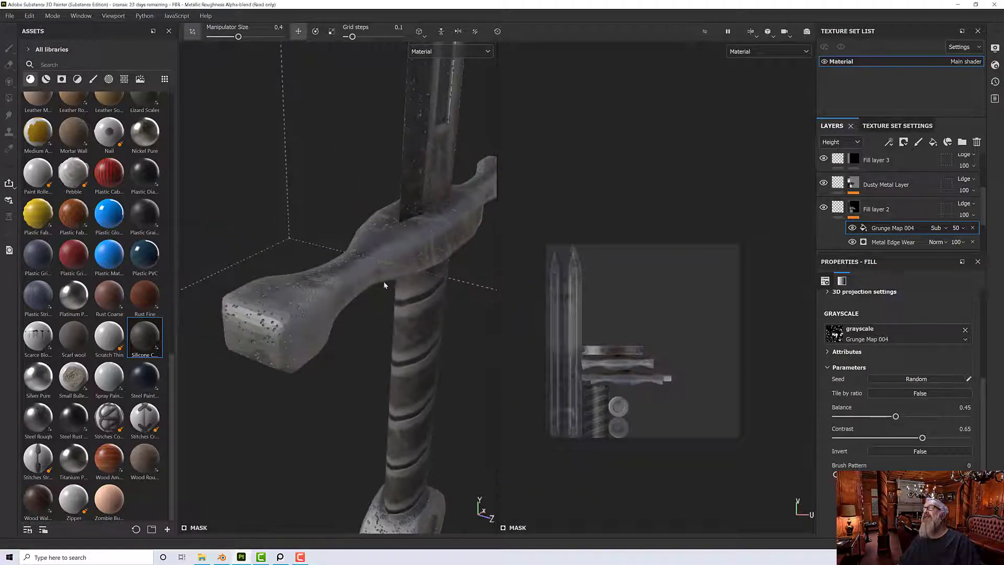
pyautogui.keyDown('alt'); pyautogui.moveTo(317, 317); pyautogui.dragTo(567, 282); pyautogui.keyUp('alt')
pyautogui.keyDown('alt'); pyautogui.moveTo(363, 319); pyautogui.dragTo(292, 329); pyautogui.keyUp('alt')
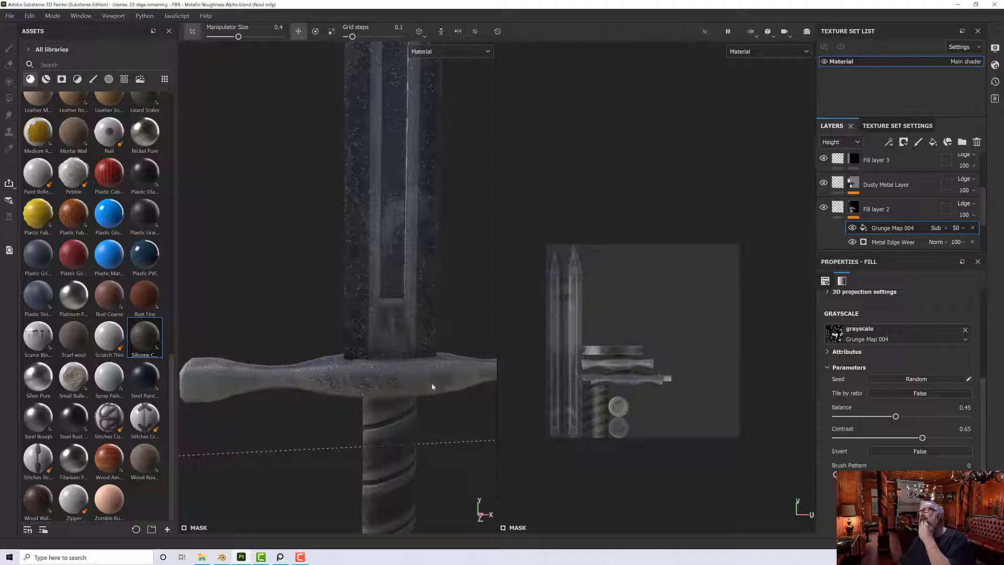
pyautogui.press('f')
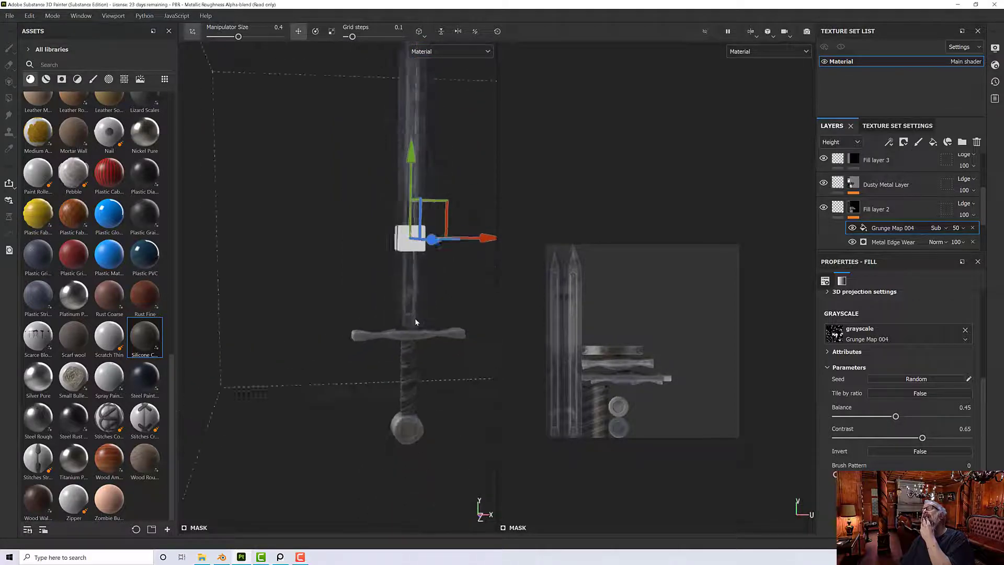
pyautogui.scroll(5, 415, 318)
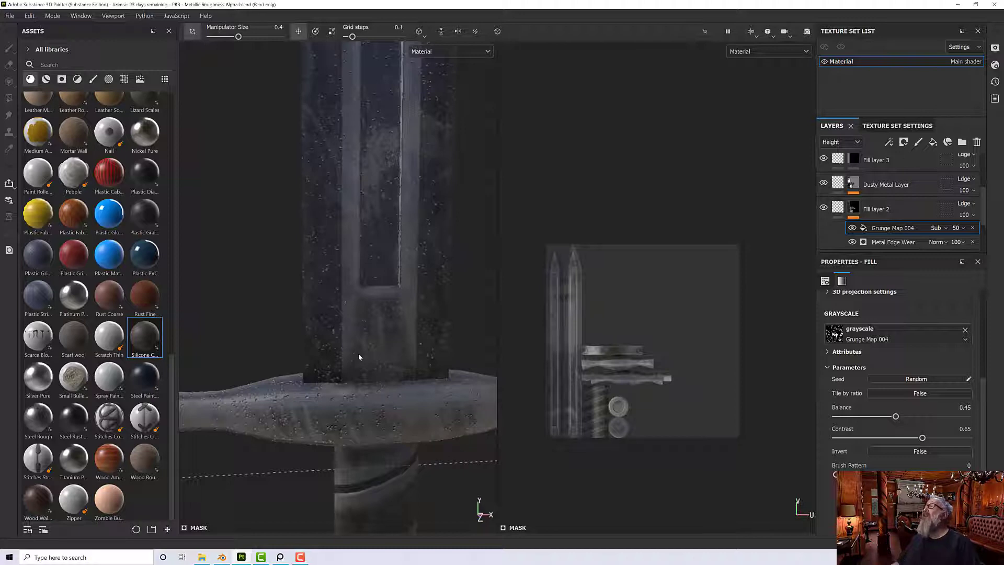
# Hide Fill layer 4, Fill layer 3 and Dusty Metal Layer, and toggle Fill layer 2 off and on to compare its effect.
pyautogui.scroll(3, 848, 205)
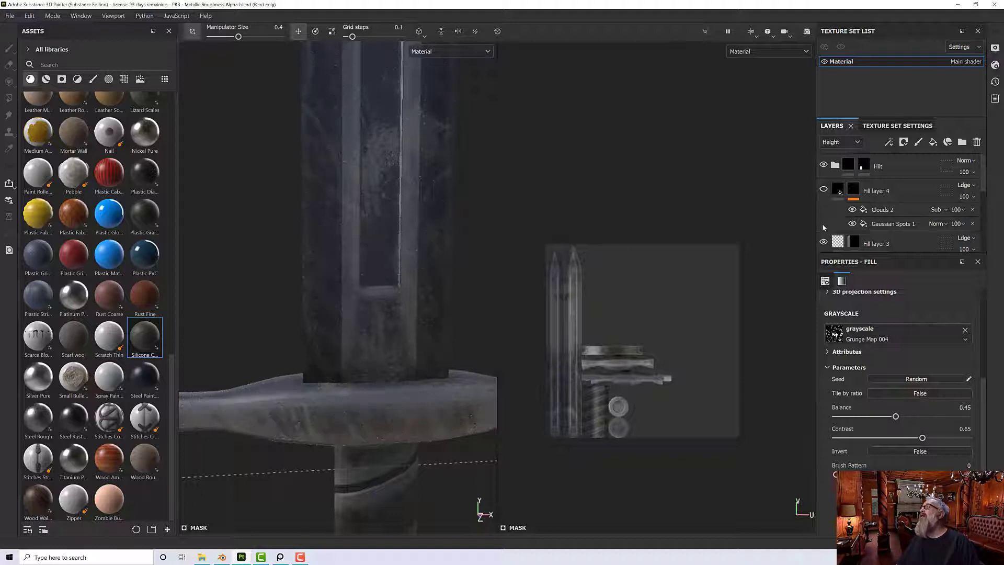
pyautogui.scroll(-2, 825, 243)
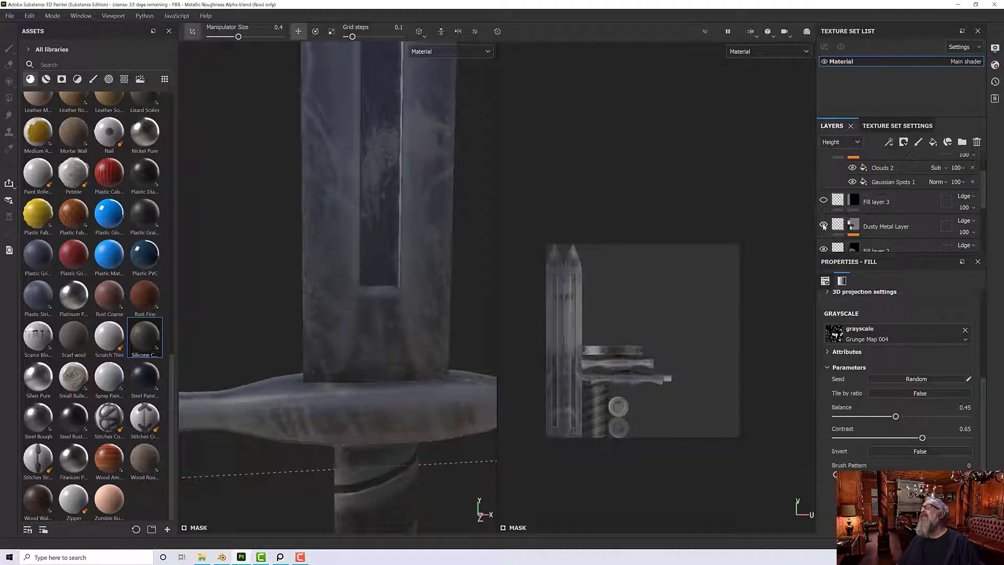
pyautogui.click(824, 226)
pyautogui.scroll(-2, 828, 240)
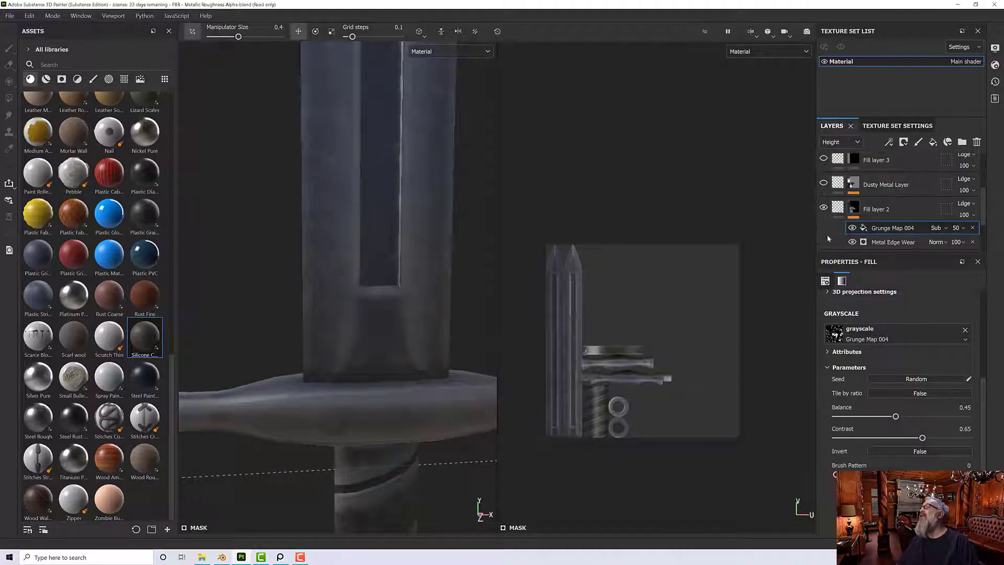
pyautogui.click(824, 208)
pyautogui.scroll(-2, 824, 209)
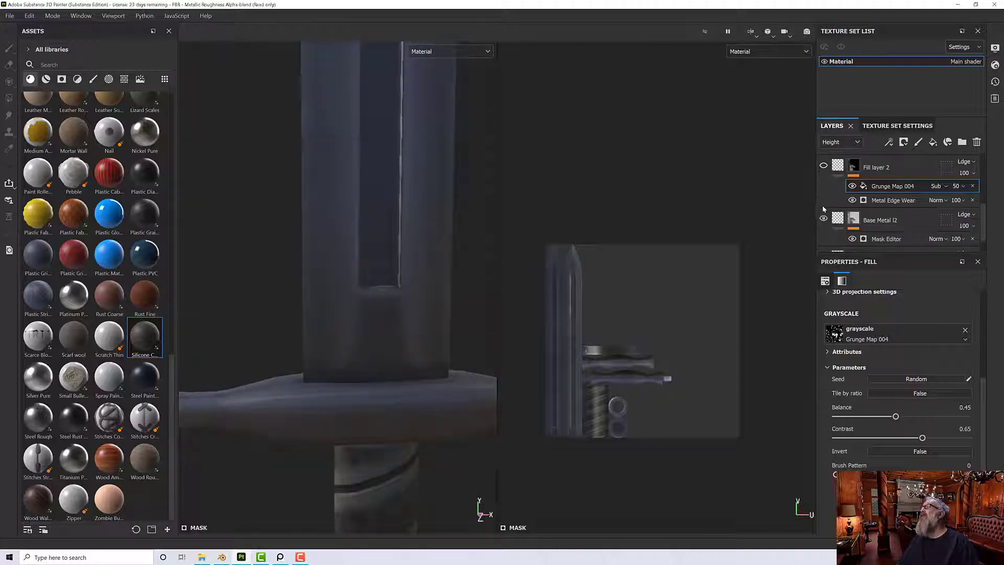
pyautogui.click(824, 165)
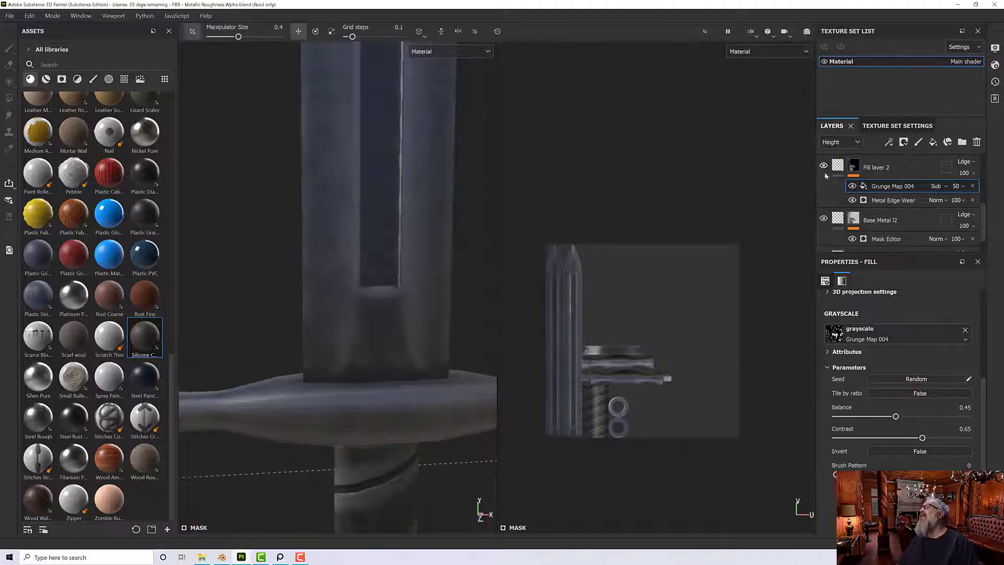
# Add a paint effect to the mask of Fill layer 2.
pyautogui.keyDown('alt'); pyautogui.moveTo(417, 338); pyautogui.dragTo(460, 340); pyautogui.keyUp('alt')
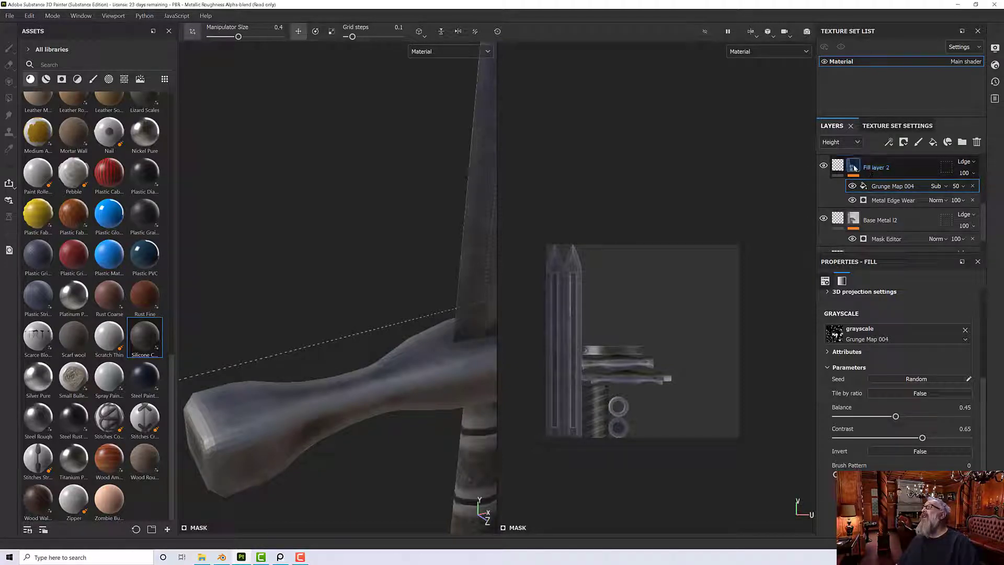
pyautogui.rightClick(854, 167)
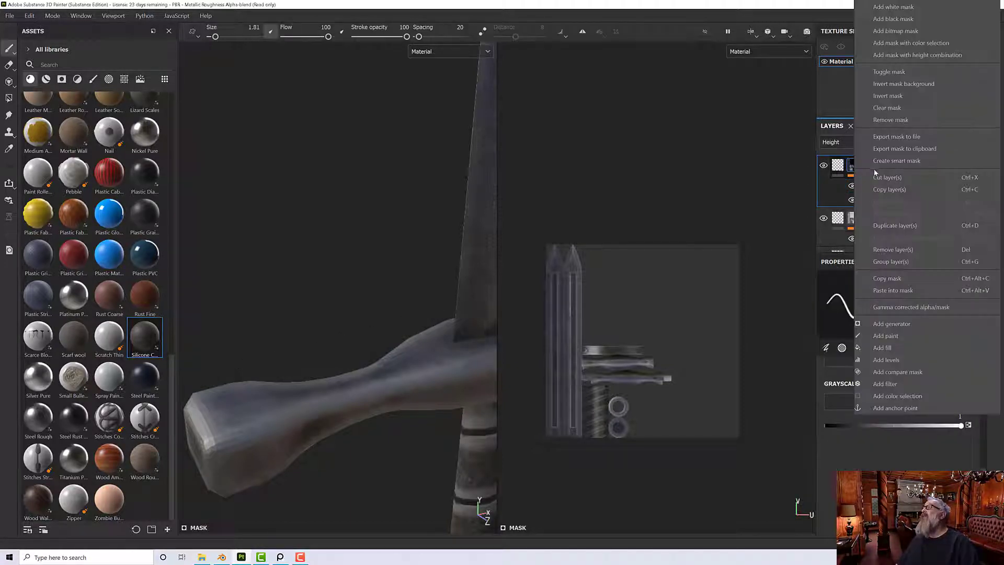
pyautogui.click(886, 336)
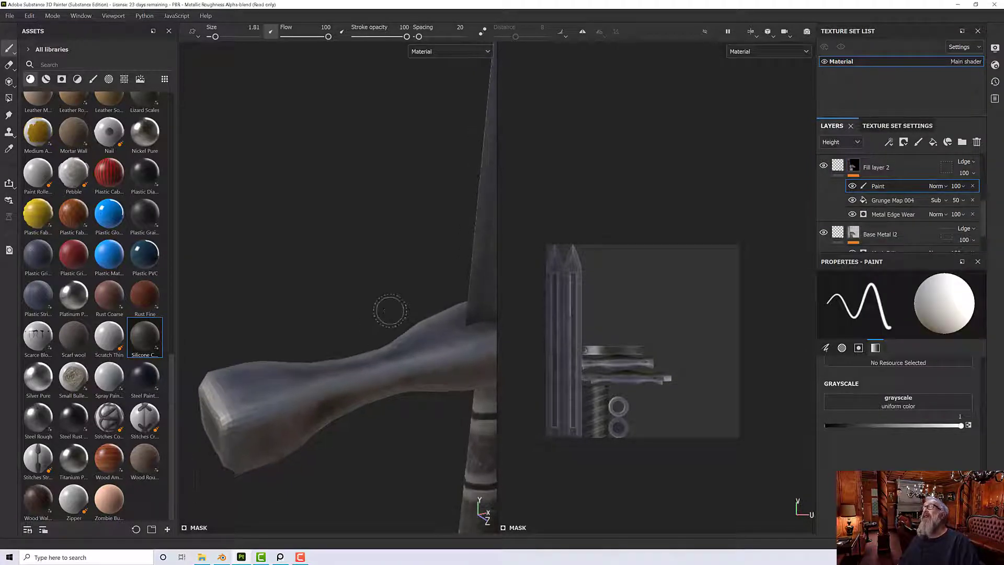
# Display the Mask channel in the viewports and frame the end of the crossguard.
pyautogui.click(440, 51)
pyautogui.scroll(-3, 438, 127)
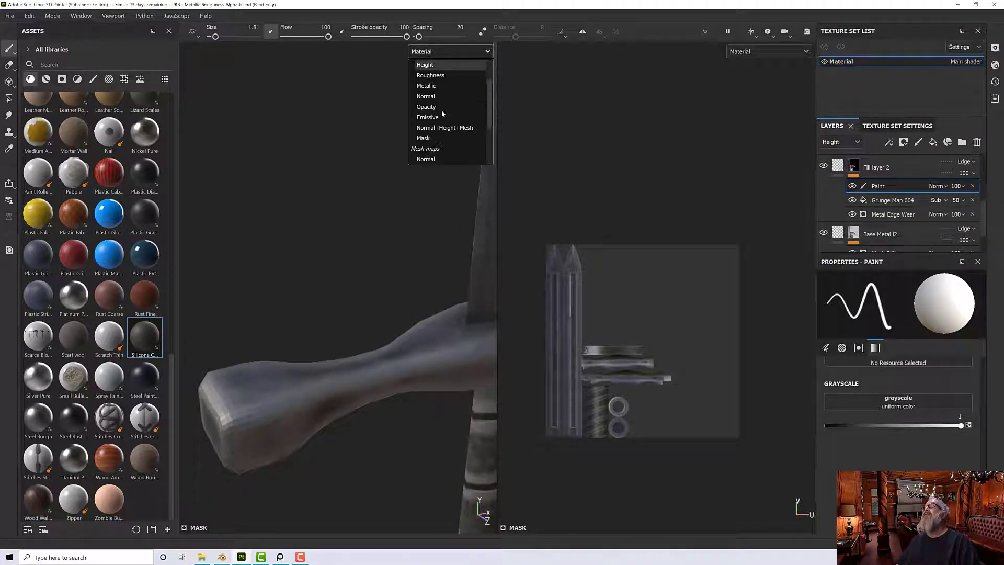
pyautogui.click(428, 139)
pyautogui.keyDown('alt'); pyautogui.moveTo(404, 240); pyautogui.dragTo(405, 245); pyautogui.keyUp('alt')
pyautogui.keyDown('alt'); pyautogui.moveTo(406, 245); pyautogui.dragTo(352, 164, button='middle'); pyautogui.keyUp('alt')
pyautogui.scroll(-3, 352, 172)
pyautogui.scroll(1, 356, 200)
pyautogui.moveTo(355, 200)
pyautogui.keyDown('alt'); pyautogui.mouseDown()
pyautogui.moveTo(349, 166)
pyautogui.moveTo(386, 186)
pyautogui.moveTo(354, 195)
pyautogui.moveTo(361, 207)
pyautogui.mouseUp(); pyautogui.keyUp('alt')
pyautogui.scroll(2, 365, 211)
pyautogui.keyDown('alt'); pyautogui.moveTo(361, 208); pyautogui.dragTo(438, 208, button='middle'); pyautogui.keyUp('alt')
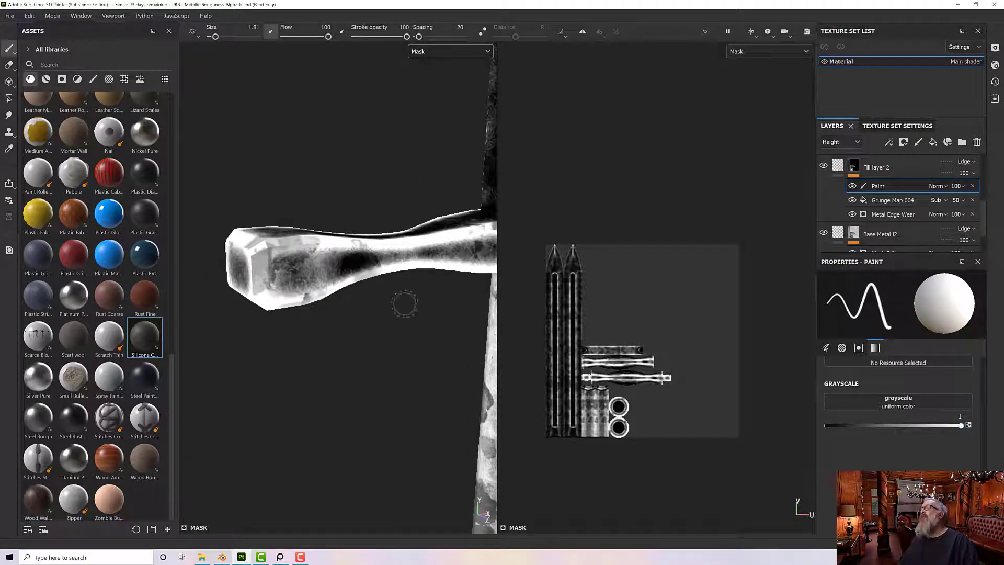
# Undo the white test stroke, set the brush grayscale to 0 and paint black over the crossguard's blotchy side face.
pyautogui.moveTo(295, 269); pyautogui.dragTo(349, 266)
pyautogui.hotkey('ctrl', 'z')
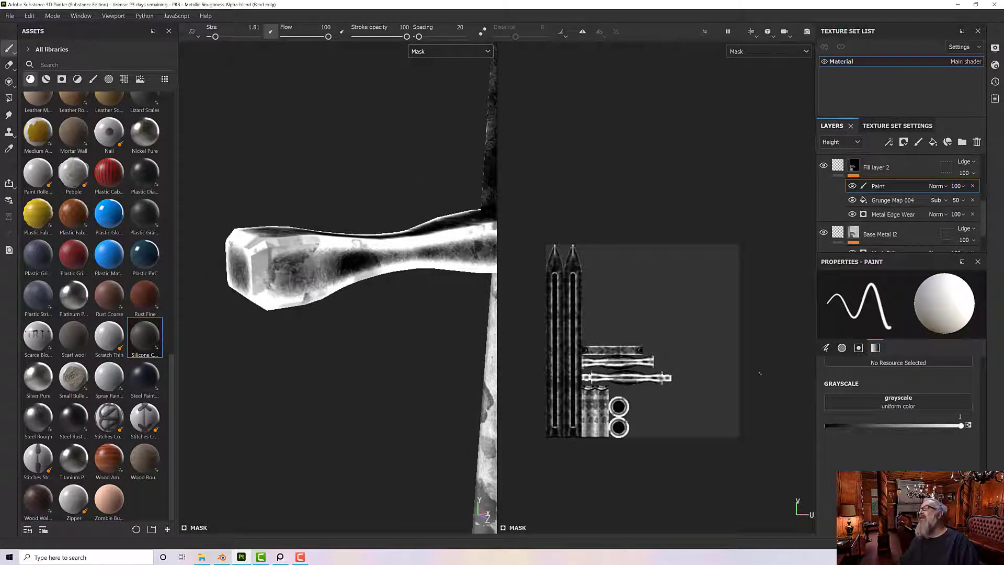
pyautogui.moveTo(856, 423); pyautogui.dragTo(820, 430)
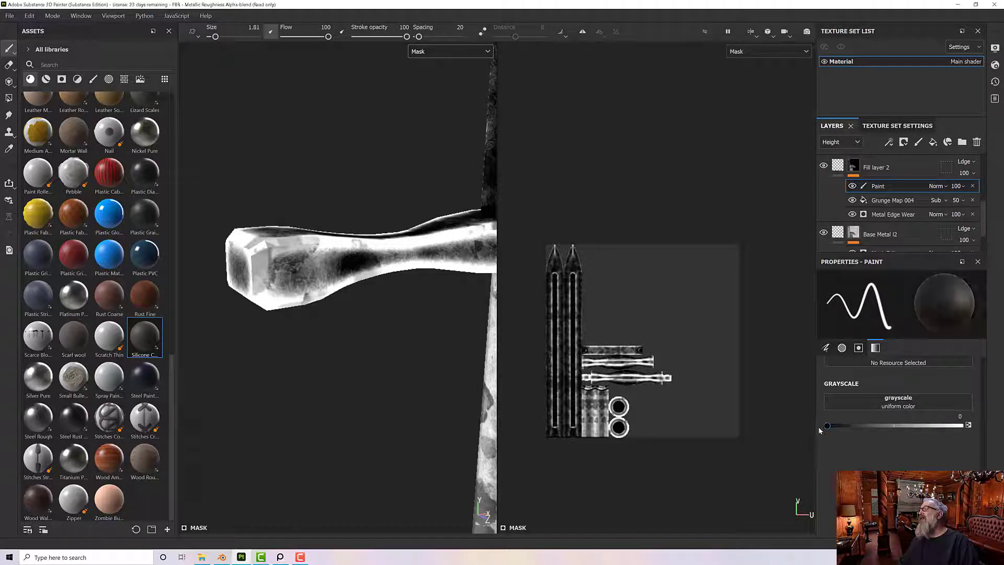
pyautogui.moveTo(336, 293)
pyautogui.mouseDown()
pyautogui.moveTo(295, 268)
pyautogui.moveTo(275, 273)
pyautogui.moveTo(282, 288)
pyautogui.moveTo(303, 285)
pyautogui.moveTo(374, 261)
pyautogui.moveTo(286, 258)
pyautogui.moveTo(384, 261)
pyautogui.moveTo(285, 267)
pyautogui.mouseUp()
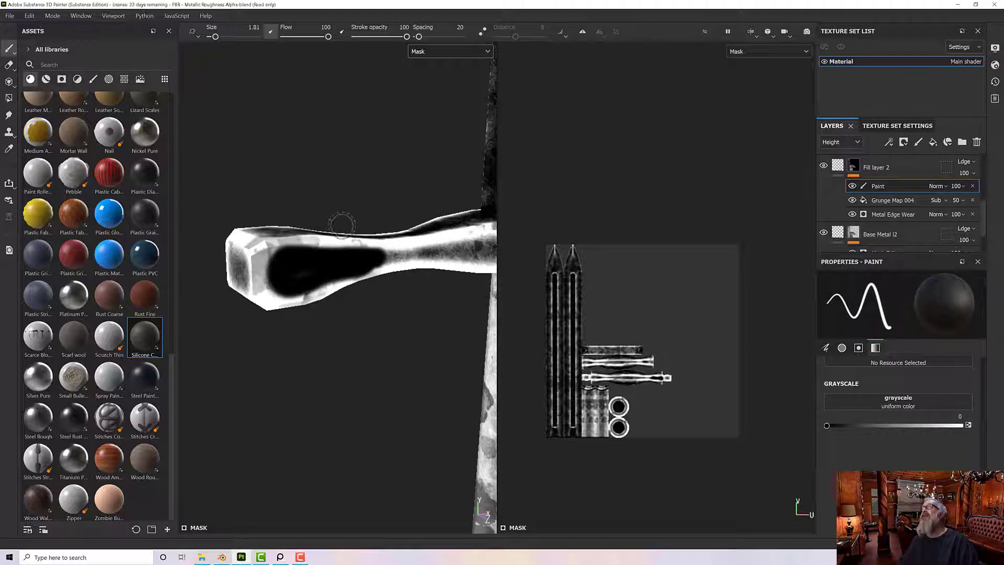
# Switch the viewport display back to Material and inspect the painted crossguard end up close.
pyautogui.click(432, 52)
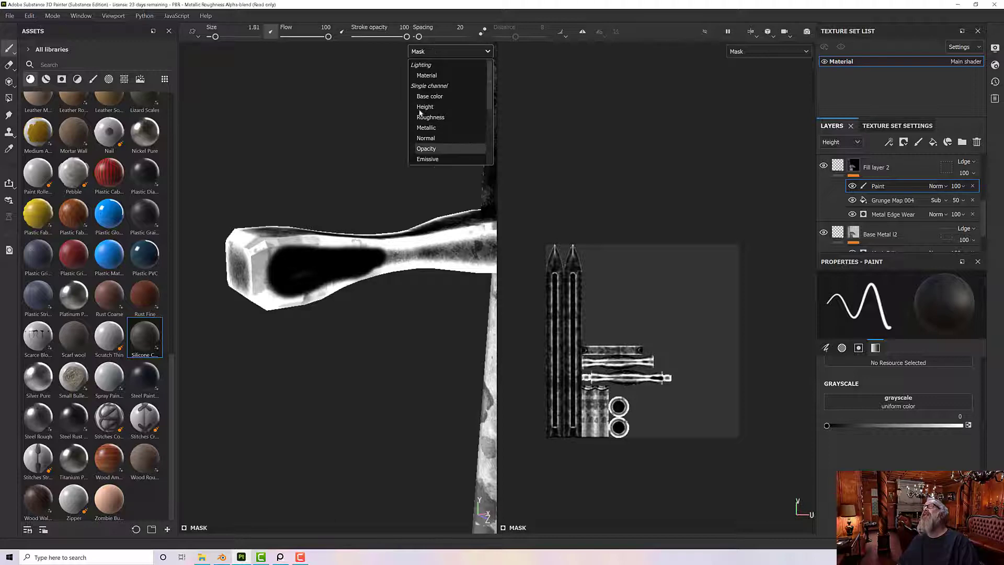
pyautogui.click(424, 76)
pyautogui.scroll(3, 337, 280)
pyautogui.moveTo(337, 281)
pyautogui.keyDown('alt'); pyautogui.mouseDown()
pyautogui.moveTo(291, 245)
pyautogui.moveTo(268, 253)
pyautogui.moveTo(347, 284)
pyautogui.mouseUp(); pyautogui.keyUp('alt')
pyautogui.press('ctrl')
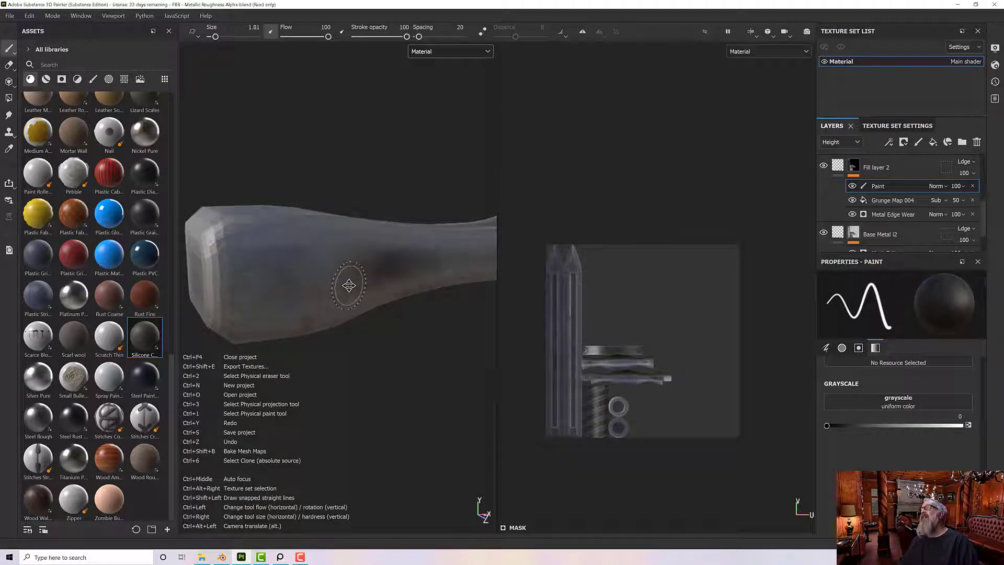
# Undo the black strokes on the crossguard's end while keeping the empty paint effect in Fill layer 2's mask.
pyautogui.hotkey('ctrl', 'z')
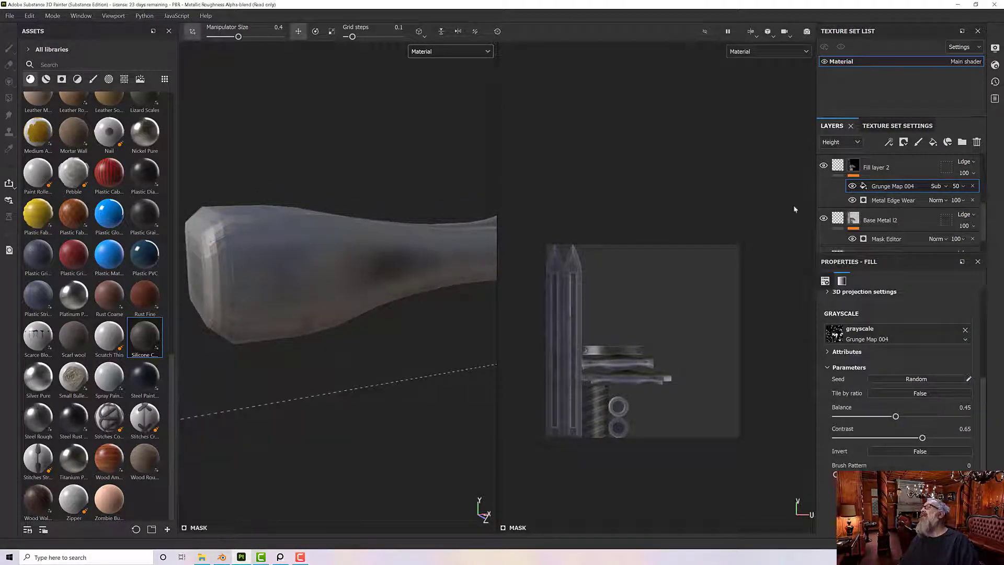
pyautogui.click(29, 15)
pyautogui.click(56, 41)
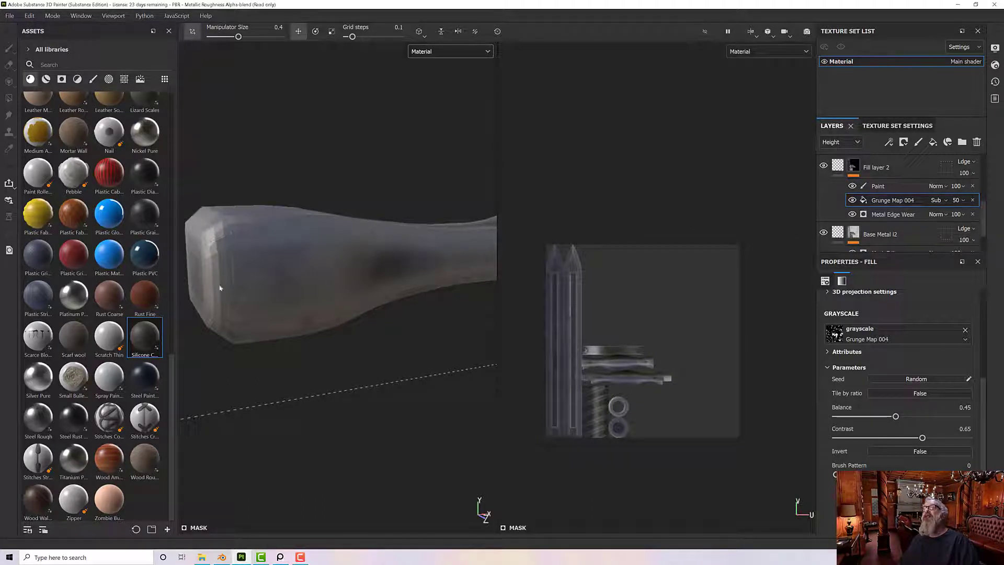
# Search the brush assets for "dirt" and pick the Dirt 3 brush.
pyautogui.click(93, 79)
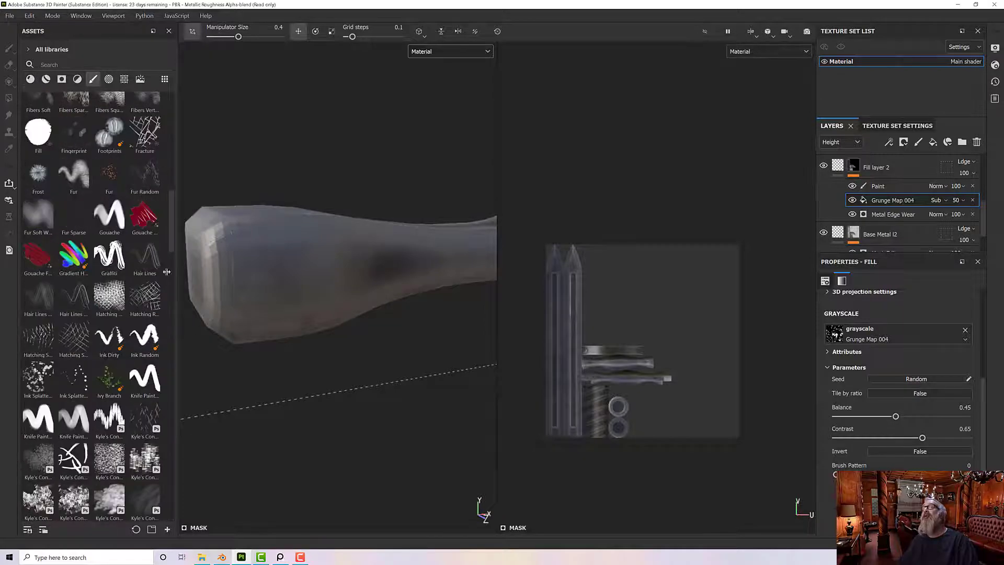
pyautogui.click(76, 65)
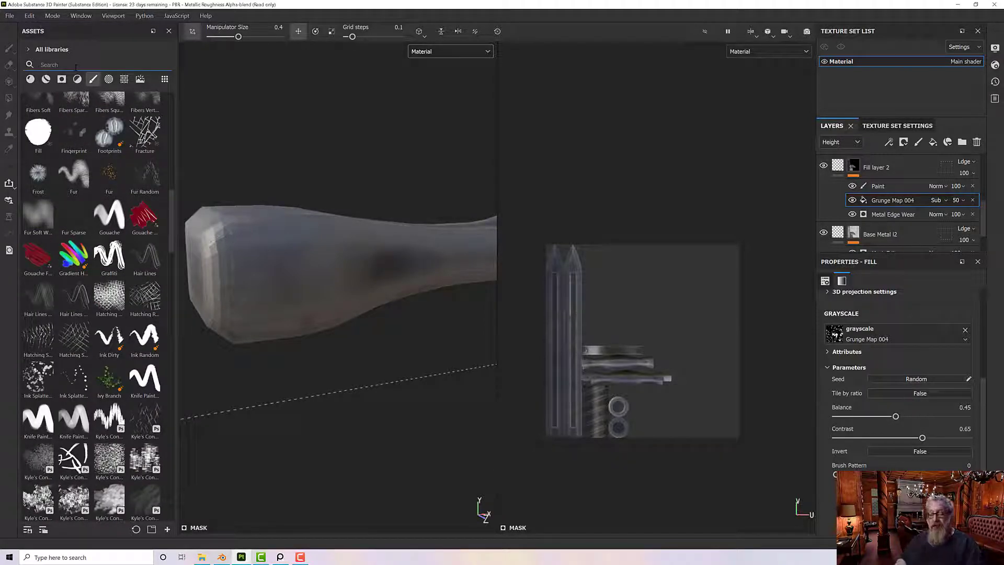
pyautogui.write('dirt')
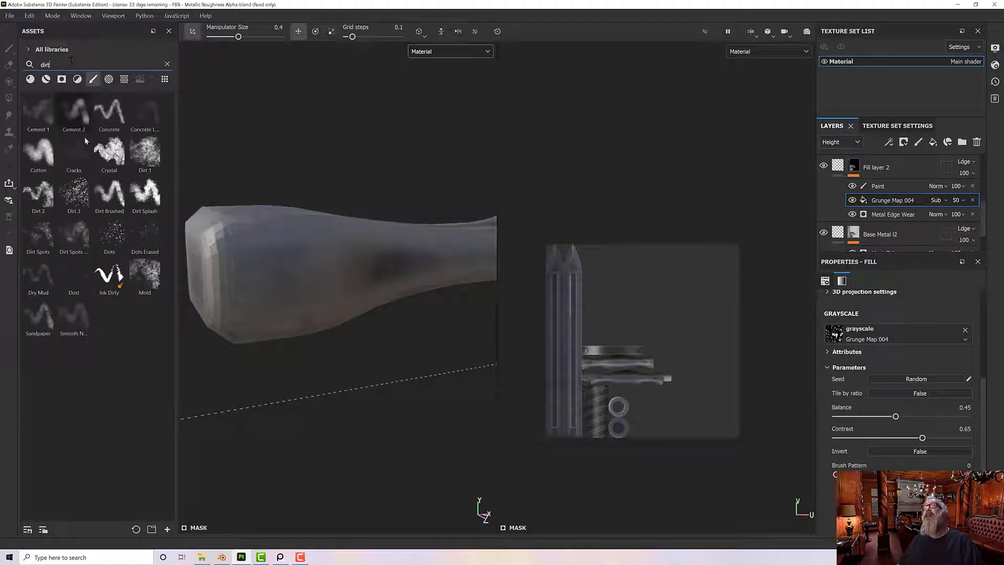
pyautogui.click(80, 195)
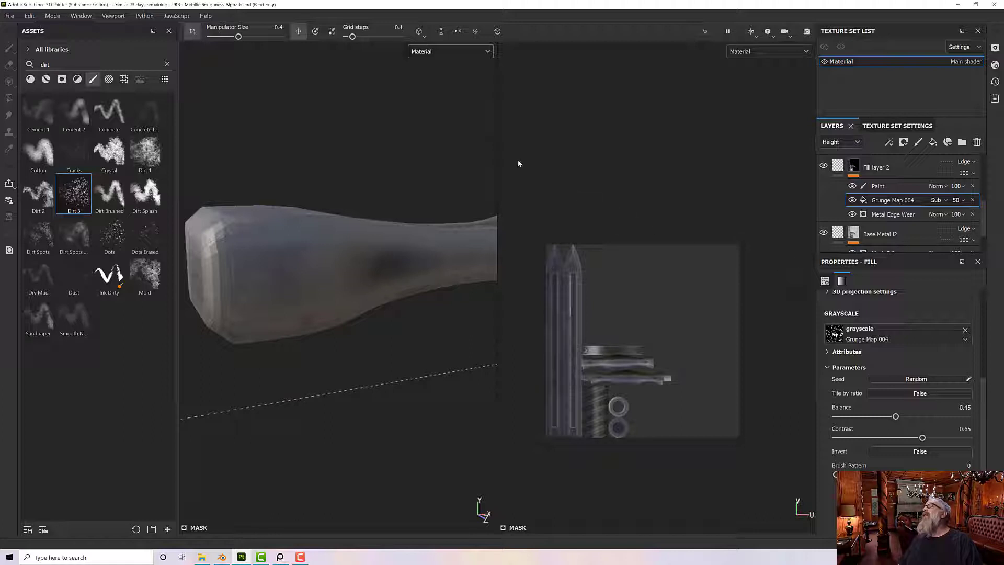
# Display the Mask channel in the viewports and frame the crossguard's end.
pyautogui.click(444, 52)
pyautogui.scroll(-4, 438, 111)
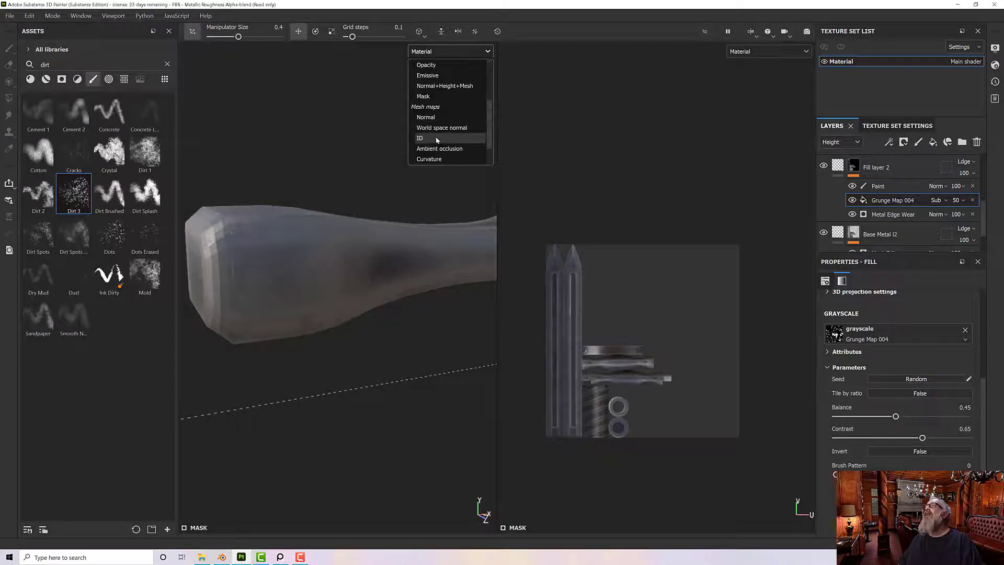
pyautogui.click(434, 96)
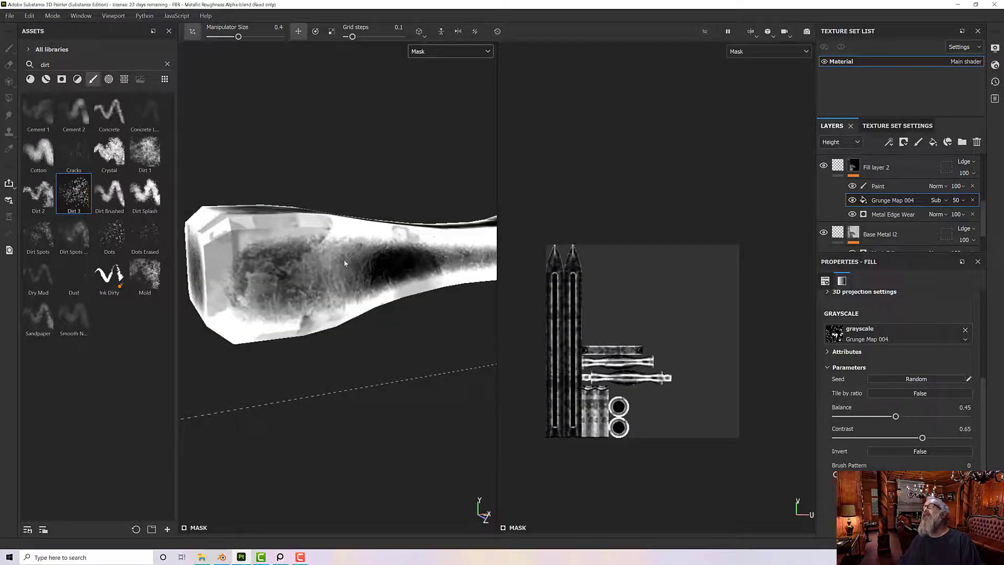
pyautogui.keyDown('alt'); pyautogui.moveTo(370, 222); pyautogui.dragTo(332, 247); pyautogui.keyUp('alt')
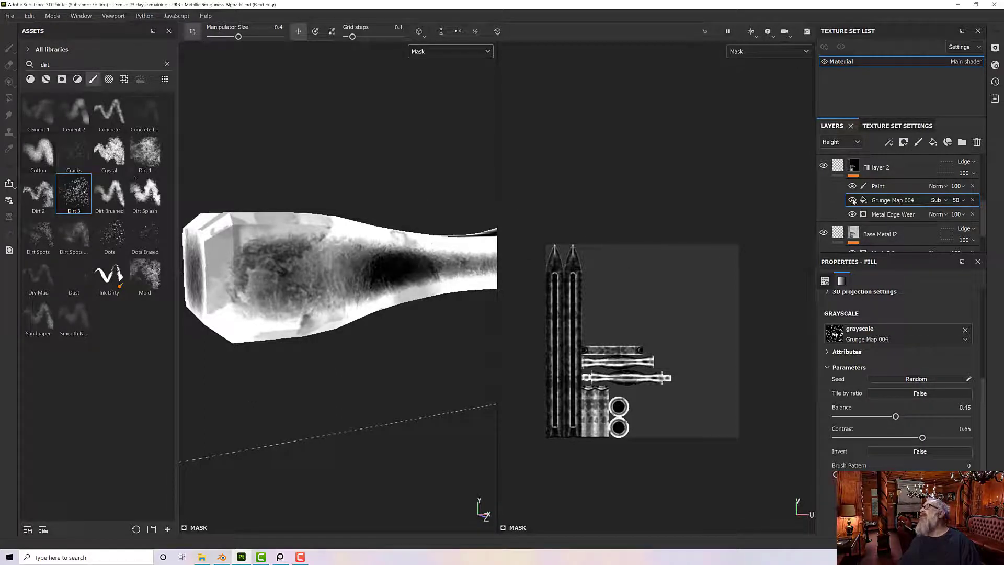
# Activate the Paint effect of Fill layer 2, dab soft black on the crossguard's end and undo the last stroke.
pyautogui.click(883, 186)
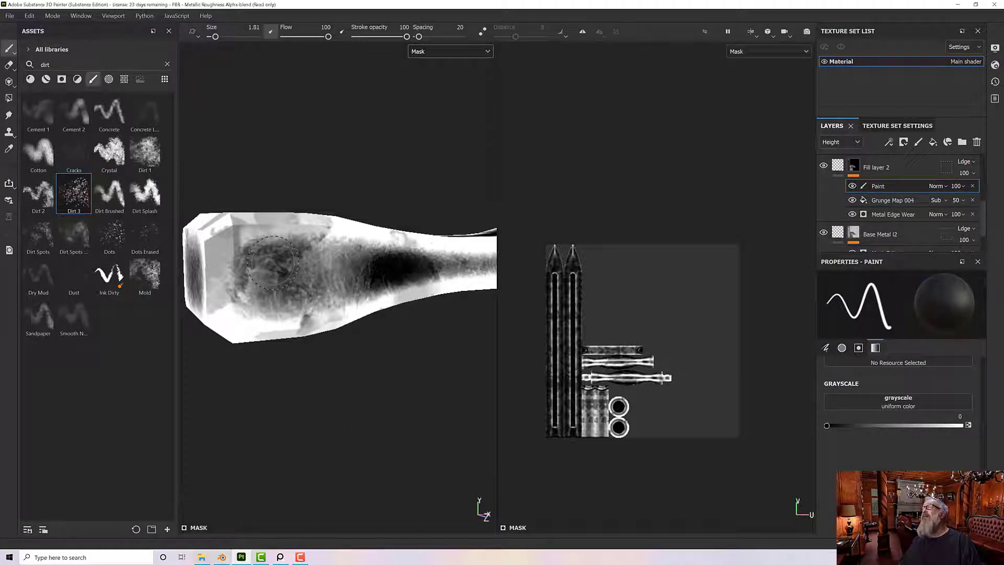
pyautogui.click(244, 260)
pyautogui.moveTo(241, 264)
pyautogui.mouseDown()
pyautogui.moveTo(277, 282)
pyautogui.moveTo(272, 264)
pyautogui.moveTo(259, 262)
pyautogui.mouseUp()
pyautogui.hotkey('ctrl', 'z')
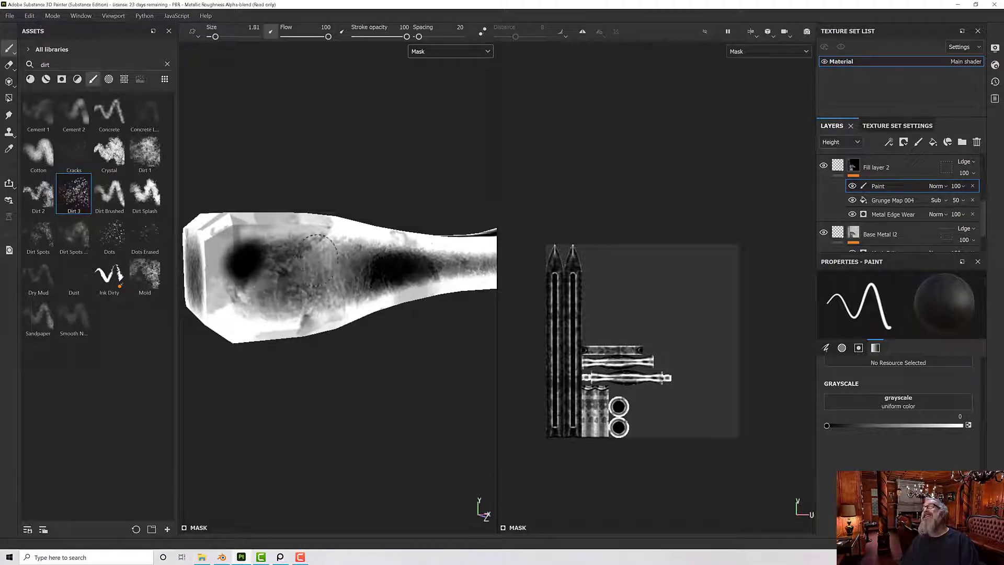
# Apply the Dirt 3 brush at a size of about 2.03 and speckle the side face of the crossguard's end with black.
pyautogui.click(74, 194)
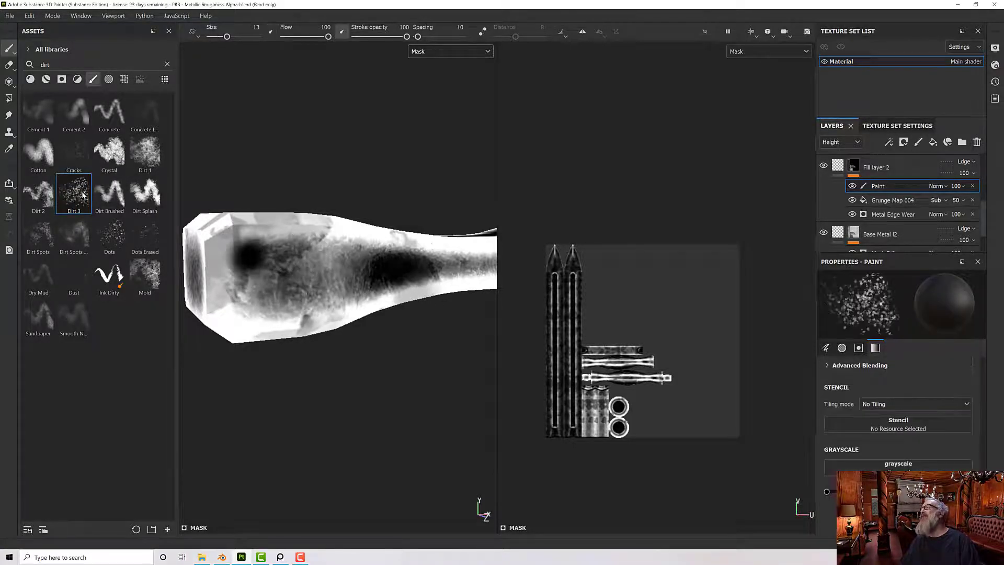
pyautogui.moveTo(320, 272)
pyautogui.keyDown('ctrl'); pyautogui.mouseDown(button='right')
pyautogui.moveTo(251, 273)
pyautogui.moveTo(262, 272)
pyautogui.mouseUp(button='right'); pyautogui.keyUp('ctrl')
pyautogui.moveTo(319, 267)
pyautogui.mouseDown()
pyautogui.moveTo(279, 245)
pyautogui.moveTo(235, 269)
pyautogui.moveTo(243, 298)
pyautogui.moveTo(280, 303)
pyautogui.moveTo(258, 319)
pyautogui.moveTo(223, 295)
pyautogui.moveTo(332, 290)
pyautogui.moveTo(361, 274)
pyautogui.moveTo(353, 243)
pyautogui.moveTo(278, 247)
pyautogui.moveTo(256, 233)
pyautogui.moveTo(230, 251)
pyautogui.moveTo(222, 291)
pyautogui.moveTo(240, 262)
pyautogui.moveTo(324, 251)
pyautogui.moveTo(374, 267)
pyautogui.moveTo(344, 242)
pyautogui.moveTo(389, 262)
pyautogui.moveTo(341, 256)
pyautogui.mouseUp()
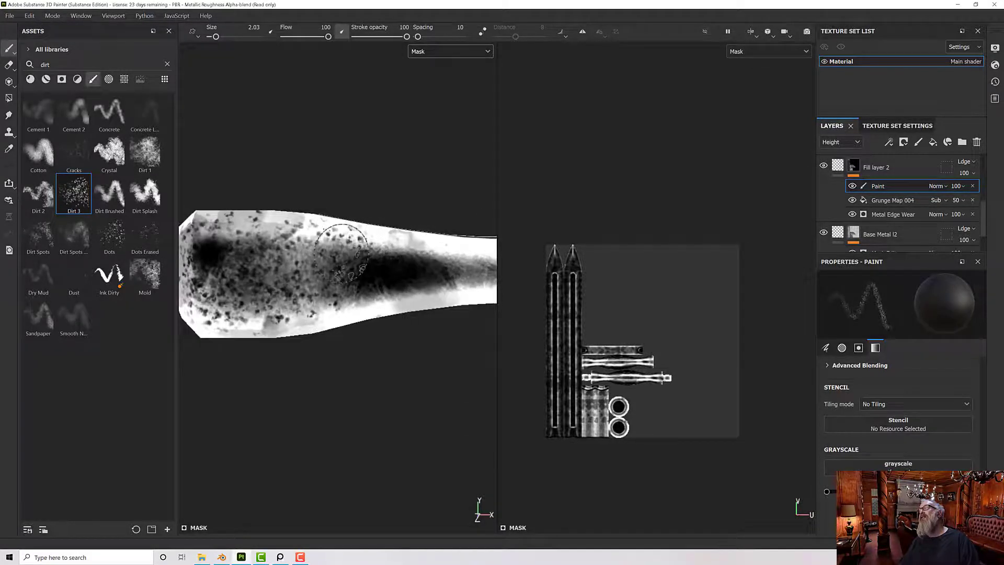
# Turn on symmetry for painting across the sword's vertical centre line.
pyautogui.scroll(1, 341, 253)
pyautogui.scroll(-6, 340, 253)
pyautogui.keyDown('alt'); pyautogui.moveTo(417, 234); pyautogui.dragTo(332, 234, button='middle'); pyautogui.keyUp('alt')
pyautogui.keyDown('alt'); pyautogui.moveTo(331, 233); pyautogui.dragTo(346, 224); pyautogui.keyUp('alt')
pyautogui.keyDown('alt'); pyautogui.moveTo(346, 224); pyautogui.dragTo(372, 242, button='middle'); pyautogui.keyUp('alt')
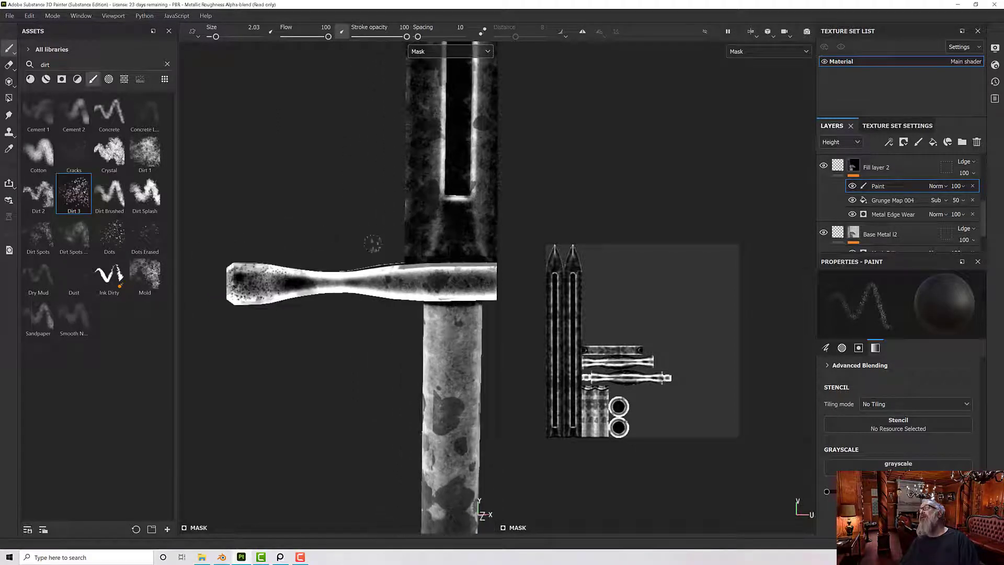
pyautogui.moveTo(372, 242)
pyautogui.keyDown('alt'); pyautogui.mouseDown()
pyautogui.moveTo(386, 265)
pyautogui.moveTo(357, 241)
pyautogui.mouseUp(); pyautogui.keyUp('alt')
pyautogui.moveTo(356, 241)
pyautogui.keyDown('alt'); pyautogui.mouseDown(button='middle')
pyautogui.moveTo(302, 224)
pyautogui.moveTo(220, 218)
pyautogui.moveTo(222, 233)
pyautogui.mouseUp(button='middle'); pyautogui.keyUp('alt')
pyautogui.scroll(1, 285, 226)
pyautogui.scroll(-2, 285, 226)
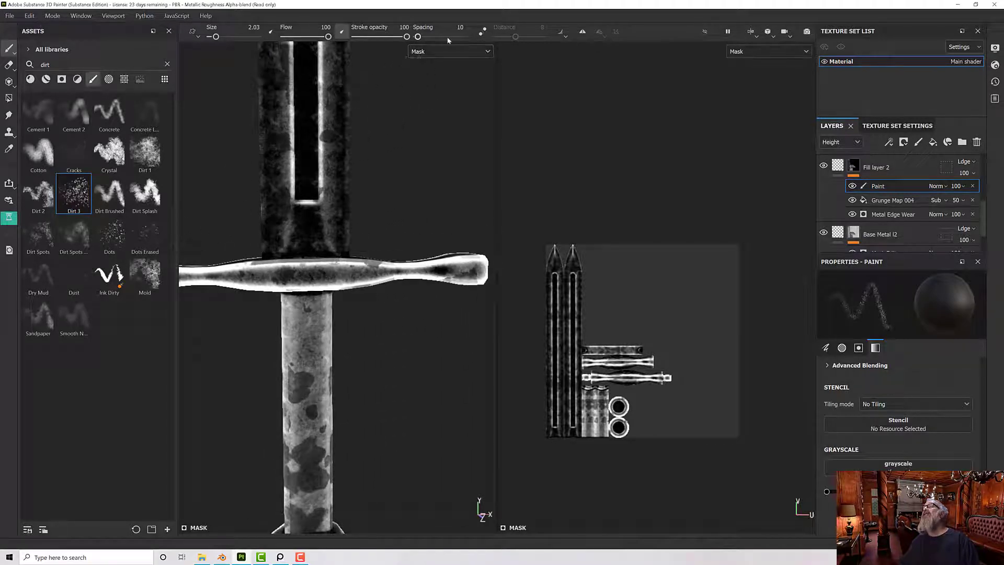
pyautogui.click(561, 33)
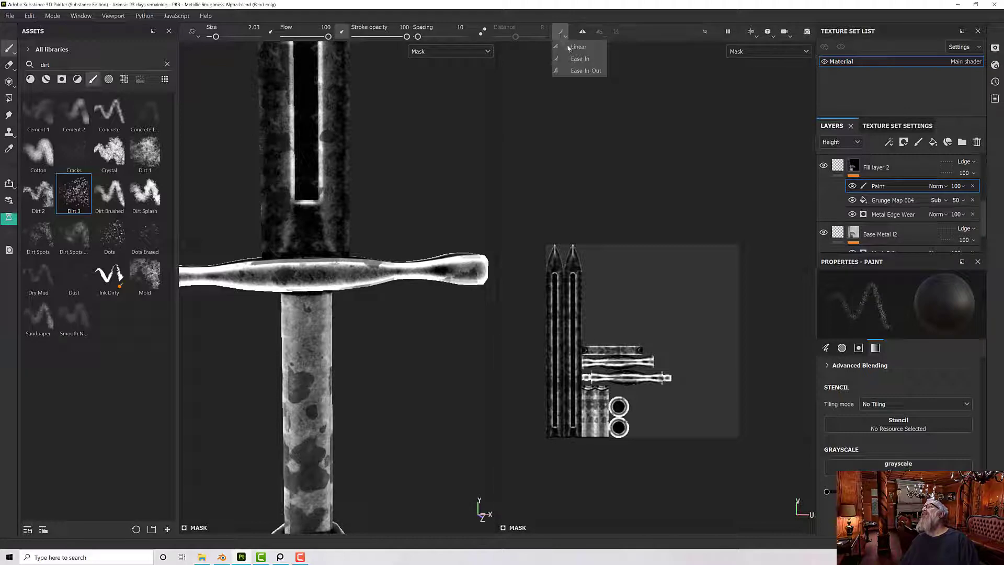
pyautogui.click(580, 32)
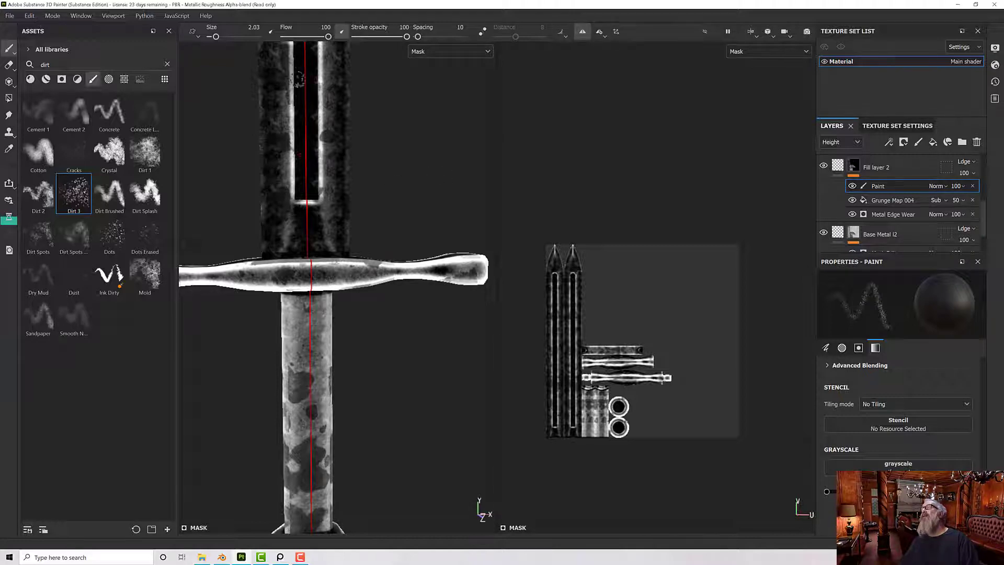
# Paint mirrored black dirt speckles along the crossguard's front face from the tips to the centre, and save the project.
pyautogui.keyDown('alt'); pyautogui.moveTo(359, 223); pyautogui.dragTo(278, 187, button='middle'); pyautogui.keyUp('alt')
pyautogui.scroll(-2, 426, 193)
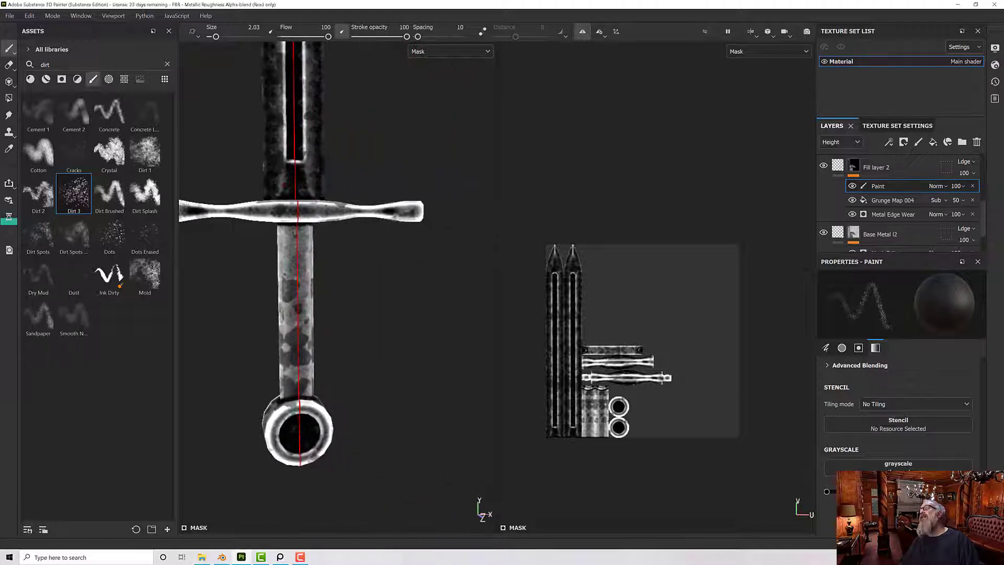
pyautogui.scroll(1, 396, 215)
pyautogui.scroll(1, 396, 215)
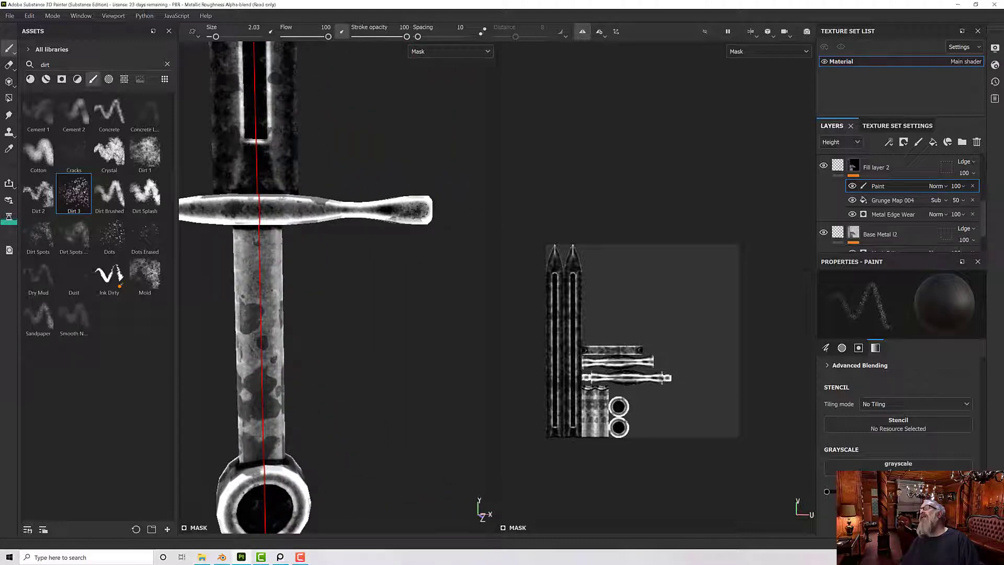
pyautogui.moveTo(399, 205); pyautogui.dragTo(370, 210)
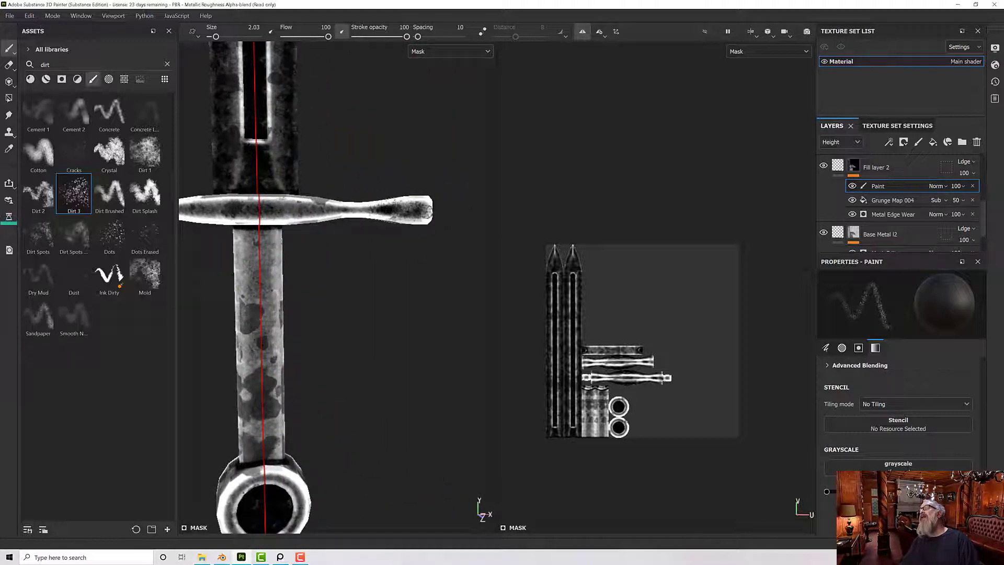
pyautogui.scroll(1, 351, 209)
pyautogui.keyDown('alt'); pyautogui.moveTo(308, 214); pyautogui.dragTo(460, 213, button='middle'); pyautogui.keyUp('alt')
pyautogui.click(392, 204)
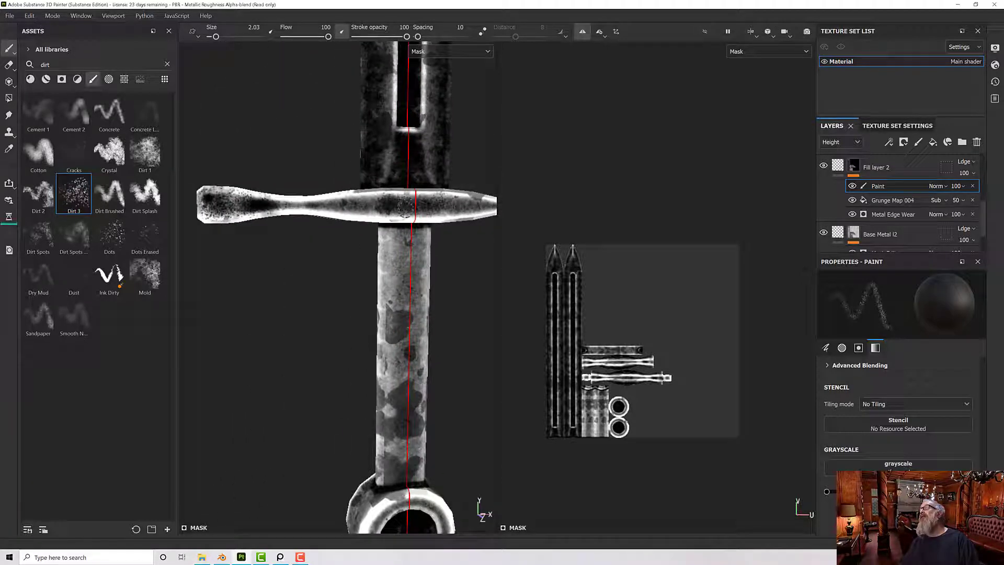
pyautogui.moveTo(340, 208); pyautogui.dragTo(320, 205)
pyautogui.hotkey('ctrl', 's')
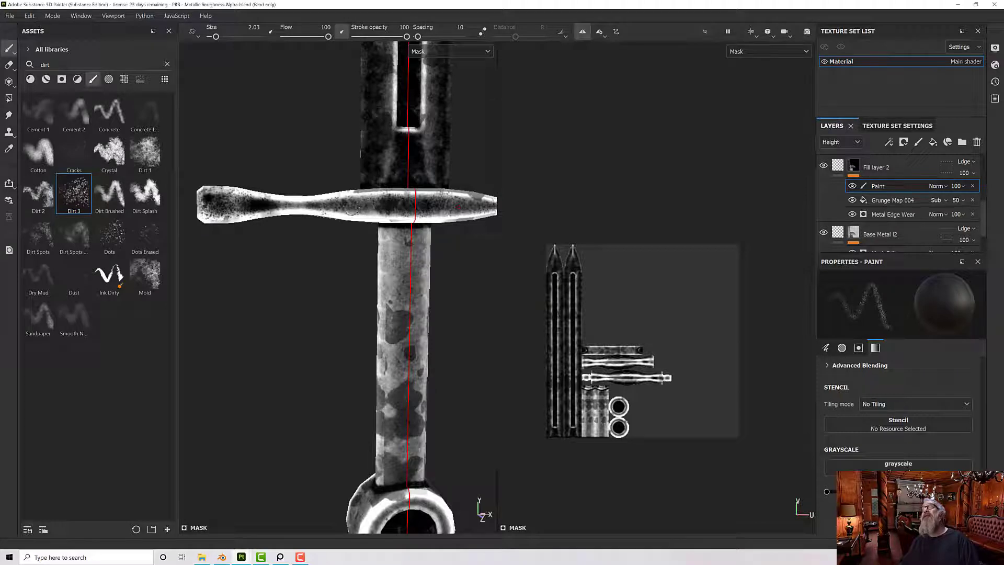
# Cover the crossguard's end cap and its bright edges with black dirt speckles.
pyautogui.moveTo(353, 209)
pyautogui.mouseDown()
pyautogui.moveTo(387, 212)
pyautogui.moveTo(223, 213)
pyautogui.moveTo(242, 235)
pyautogui.mouseUp()
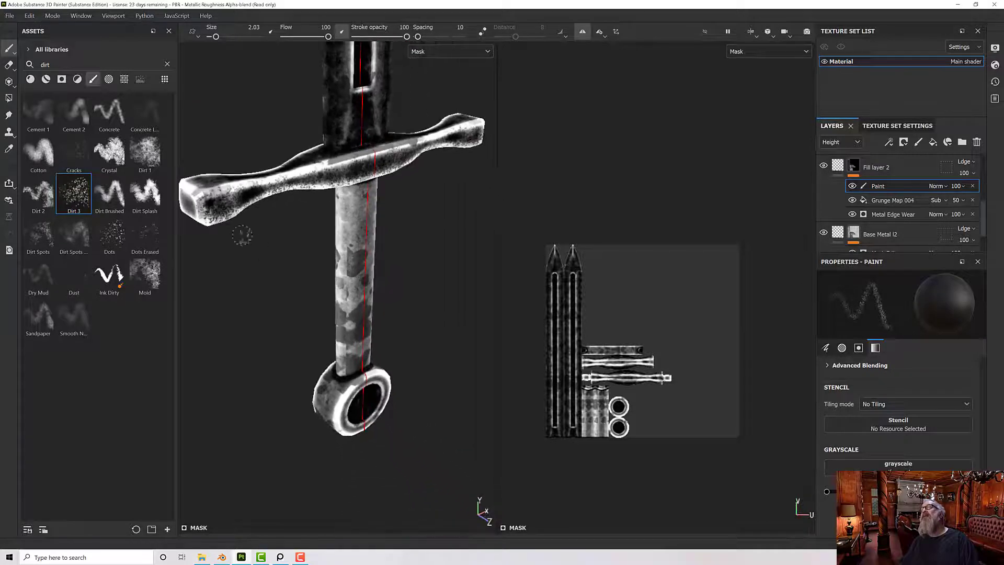
pyautogui.moveTo(223, 190); pyautogui.dragTo(244, 190)
pyautogui.moveTo(301, 180)
pyautogui.mouseDown()
pyautogui.moveTo(342, 178)
pyautogui.moveTo(314, 179)
pyautogui.moveTo(341, 189)
pyautogui.moveTo(340, 209)
pyautogui.moveTo(355, 198)
pyautogui.mouseUp()
pyautogui.scroll(5, 356, 197)
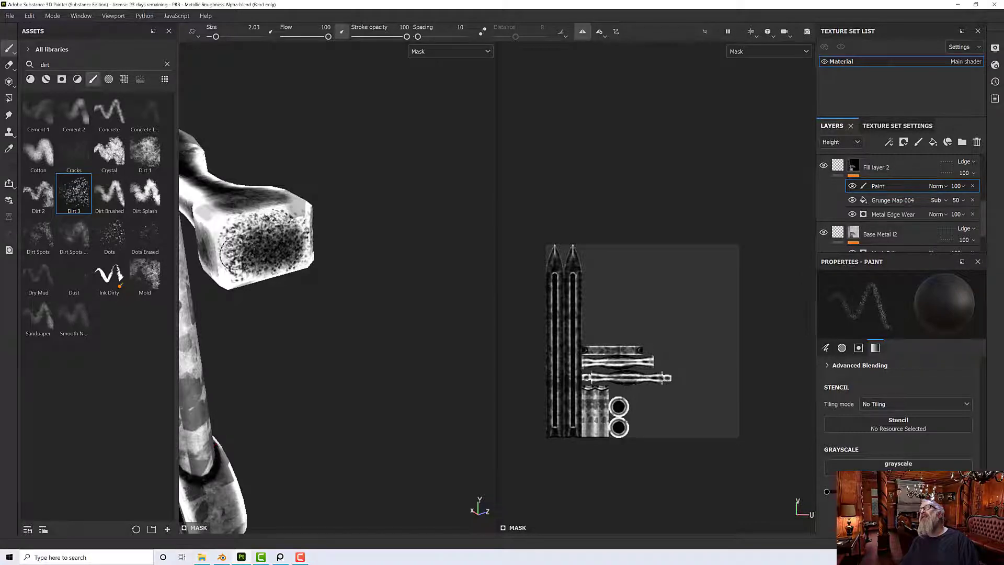
pyautogui.keyDown('alt'); pyautogui.moveTo(273, 252); pyautogui.dragTo(233, 176); pyautogui.keyUp('alt')
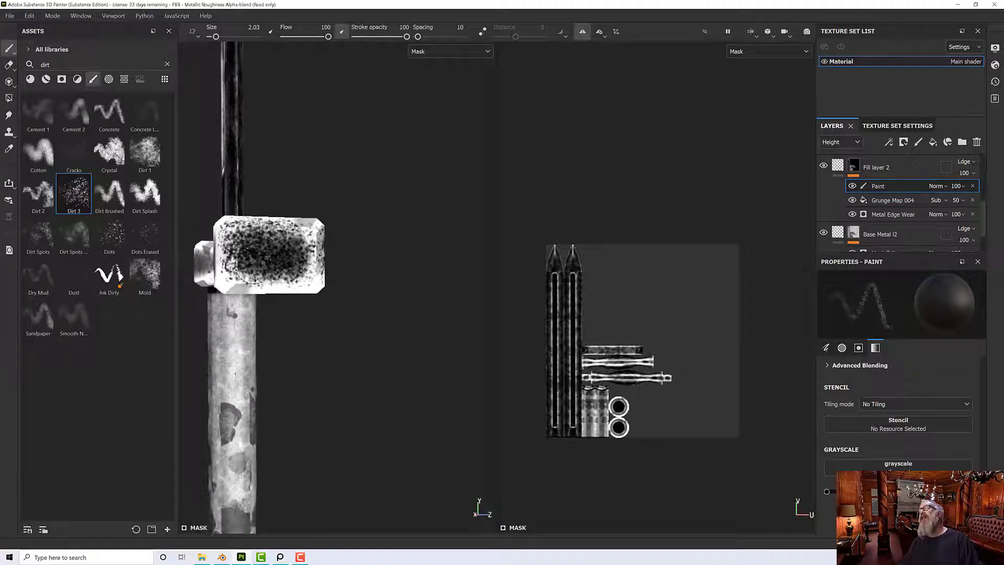
pyautogui.moveTo(278, 281)
pyautogui.mouseDown()
pyautogui.moveTo(233, 287)
pyautogui.moveTo(299, 276)
pyautogui.mouseUp()
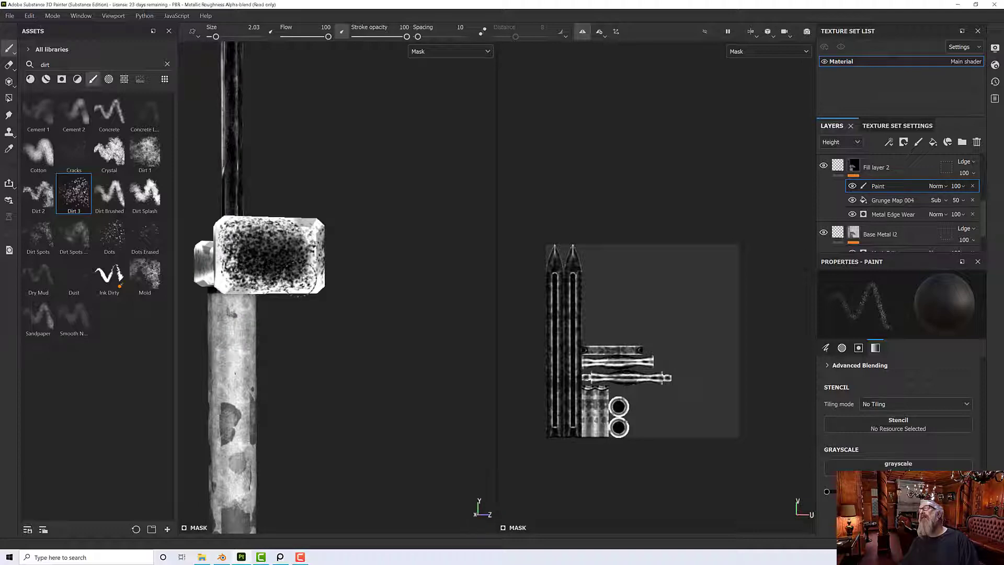
# Speckle the crossguard's opposite side face and its bright long edge with black dirt.
pyautogui.moveTo(306, 230)
pyautogui.keyDown('alt'); pyautogui.mouseDown()
pyautogui.moveTo(314, 273)
pyautogui.moveTo(354, 277)
pyautogui.moveTo(386, 255)
pyautogui.moveTo(387, 235)
pyautogui.moveTo(324, 230)
pyautogui.mouseUp(); pyautogui.keyUp('alt')
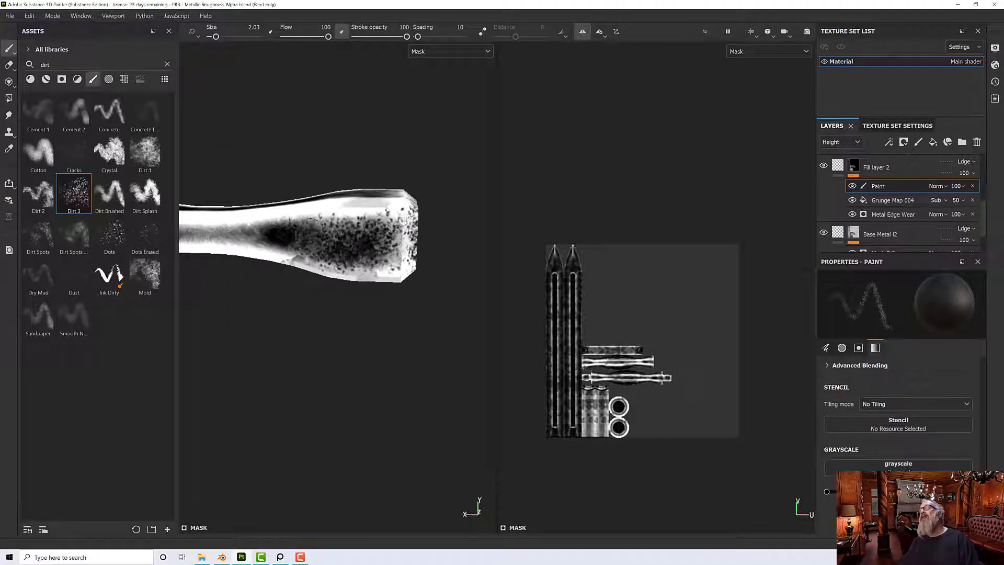
pyautogui.keyDown('alt'); pyautogui.moveTo(293, 236); pyautogui.dragTo(399, 235, button='middle'); pyautogui.keyUp('alt')
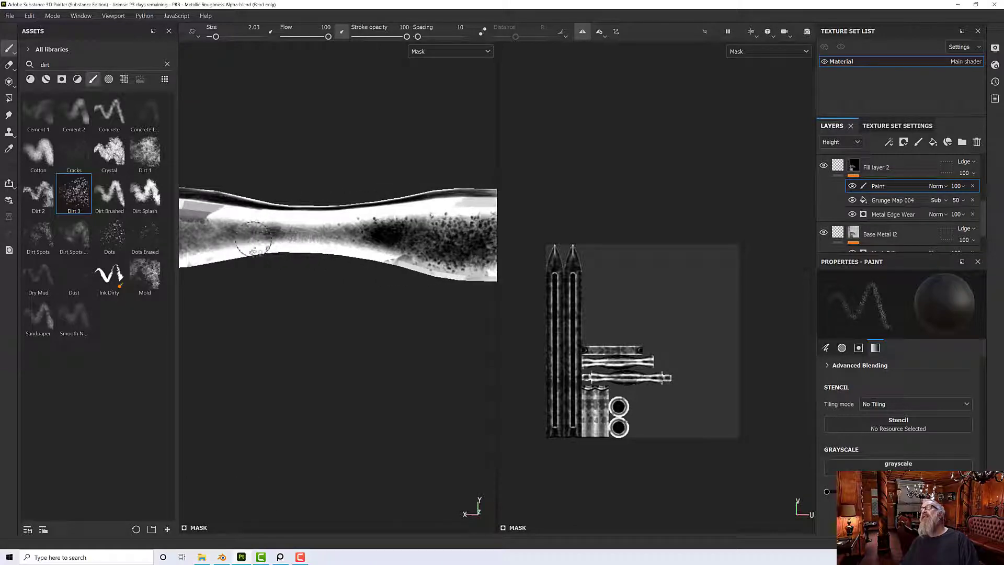
pyautogui.moveTo(253, 236)
pyautogui.mouseDown()
pyautogui.moveTo(403, 222)
pyautogui.moveTo(251, 243)
pyautogui.moveTo(397, 259)
pyautogui.moveTo(410, 246)
pyautogui.moveTo(417, 291)
pyautogui.moveTo(387, 298)
pyautogui.mouseUp()
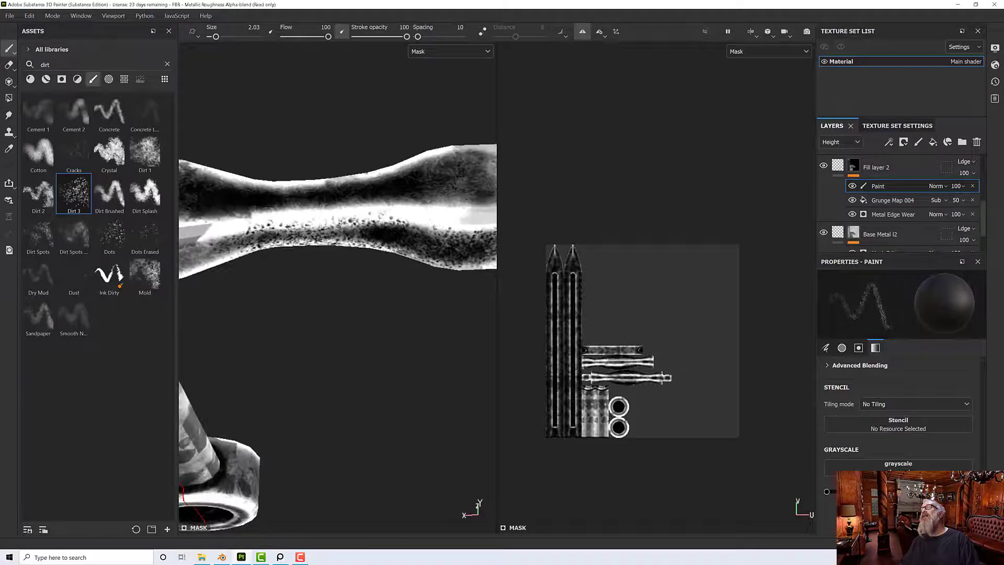
pyautogui.moveTo(248, 221)
pyautogui.mouseDown()
pyautogui.moveTo(283, 210)
pyautogui.moveTo(324, 222)
pyautogui.moveTo(314, 228)
pyautogui.mouseUp()
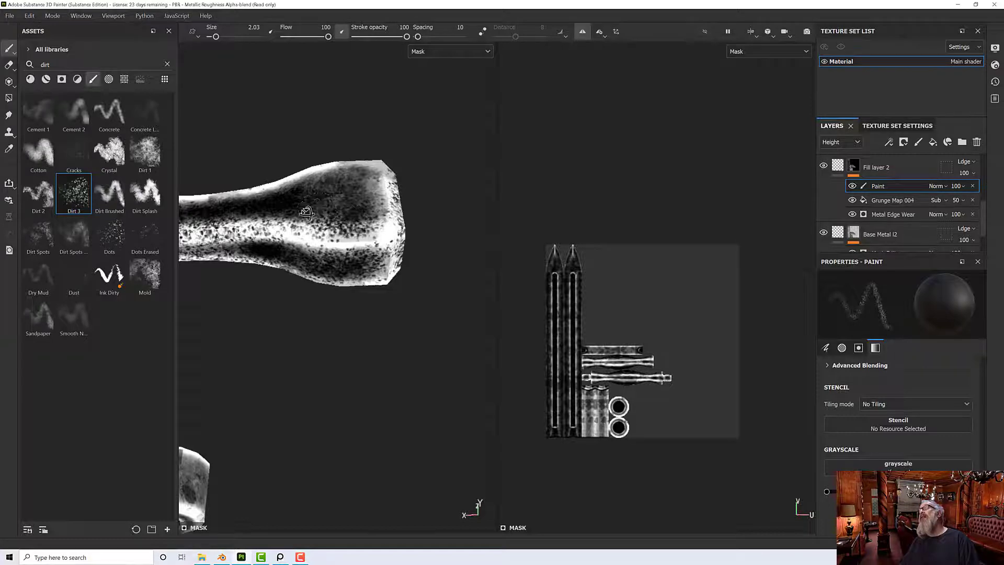
# Speckle the crossguard's flared end and the bright blade-side surface toward its centre with black dirt.
pyautogui.keyDown('alt'); pyautogui.moveTo(308, 214); pyautogui.dragTo(284, 234); pyautogui.keyUp('alt')
pyautogui.moveTo(225, 96)
pyautogui.mouseDown()
pyautogui.moveTo(285, 140)
pyautogui.moveTo(357, 170)
pyautogui.mouseUp()
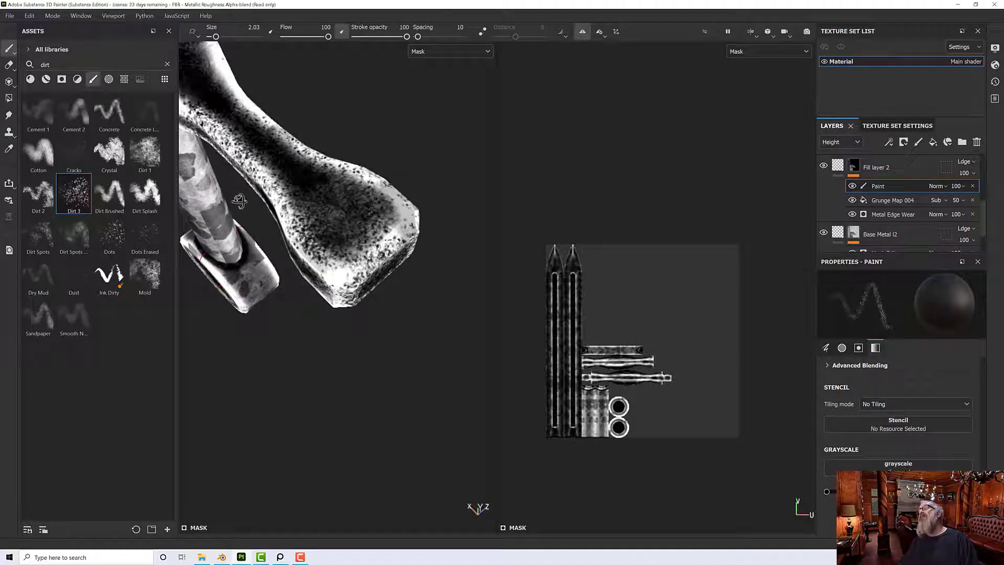
pyautogui.moveTo(239, 201)
pyautogui.keyDown('alt'); pyautogui.mouseDown()
pyautogui.moveTo(277, 204)
pyautogui.moveTo(262, 210)
pyautogui.moveTo(453, 187)
pyautogui.mouseUp(); pyautogui.keyUp('alt')
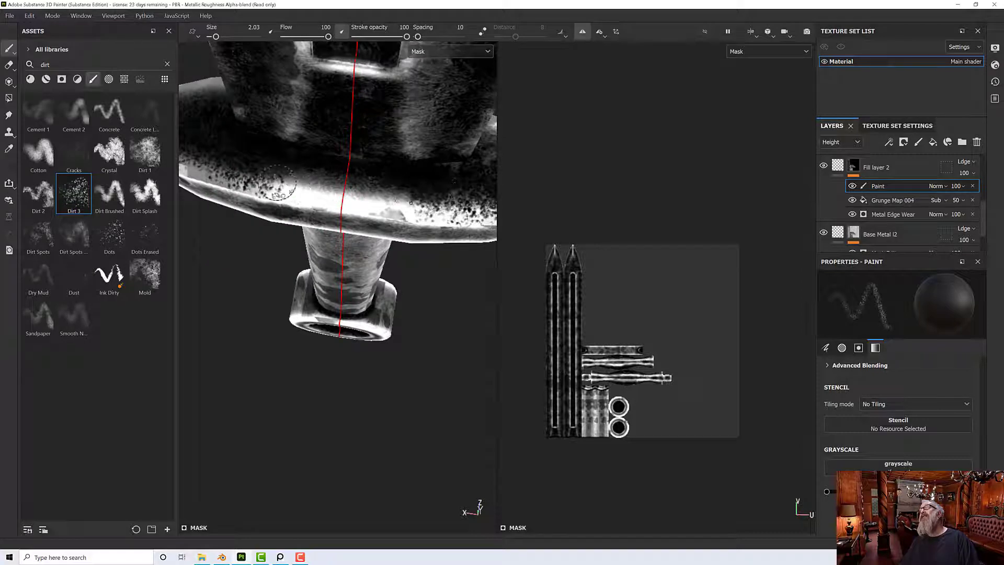
pyautogui.keyDown('alt'); pyautogui.moveTo(313, 173); pyautogui.dragTo(334, 241); pyautogui.keyUp('alt')
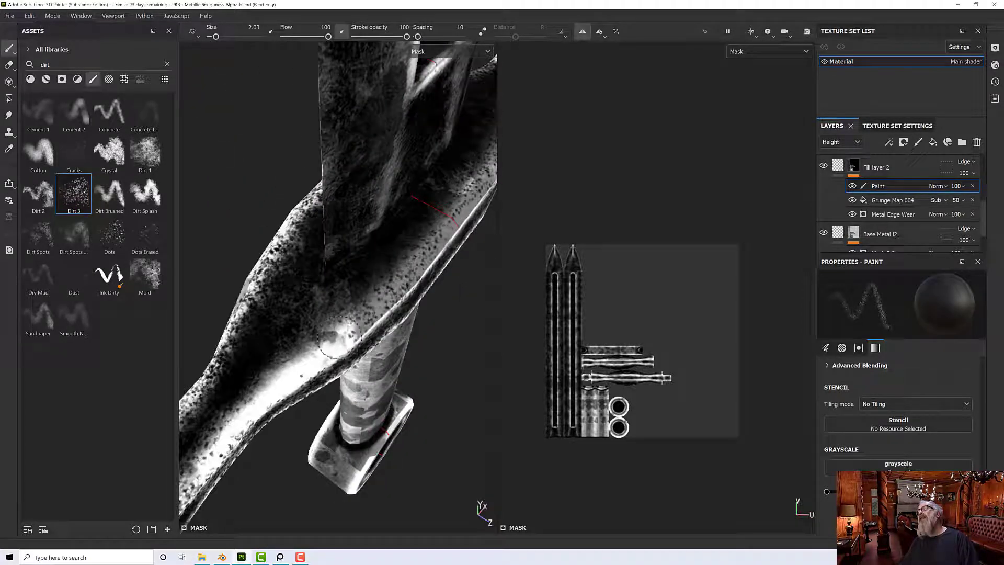
pyautogui.moveTo(303, 374)
pyautogui.keyDown('alt'); pyautogui.mouseDown()
pyautogui.moveTo(275, 317)
pyautogui.moveTo(345, 267)
pyautogui.mouseUp(); pyautogui.keyUp('alt')
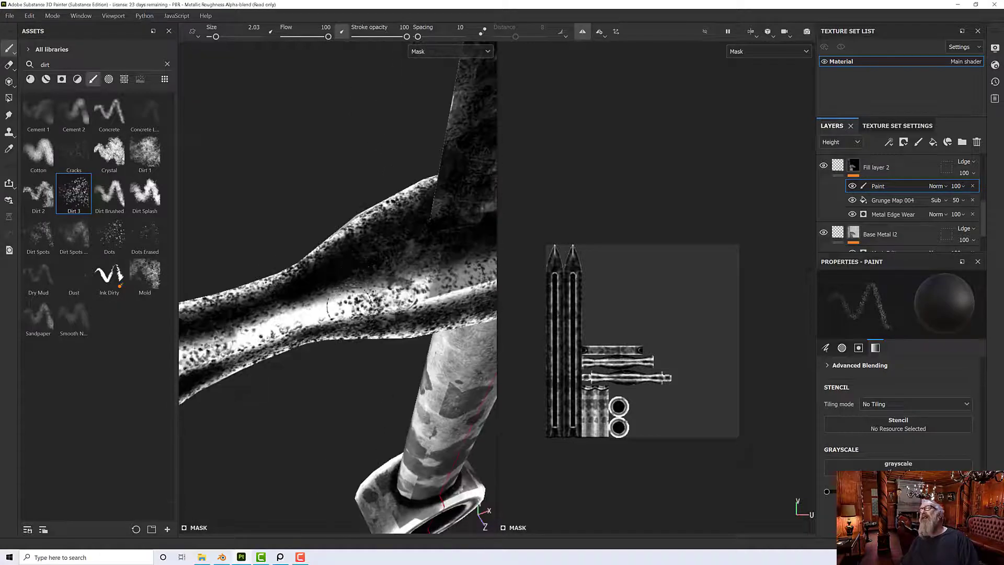
pyautogui.keyDown('alt'); pyautogui.moveTo(250, 319); pyautogui.dragTo(219, 300); pyautogui.keyUp('alt')
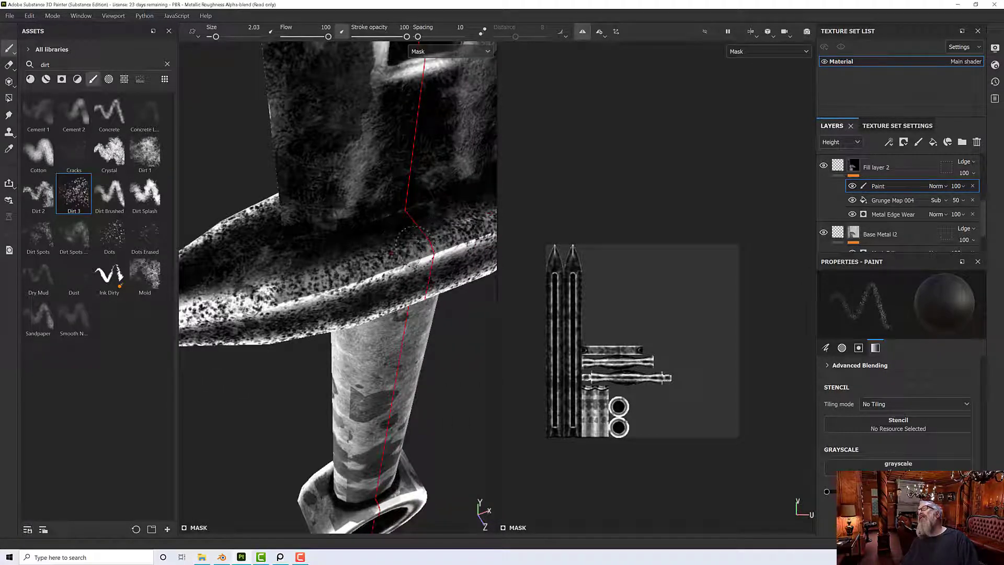
# Cover the crossguard's unpainted middle section and its bright grip-side edge with mirrored black dirt speckles.
pyautogui.keyDown('alt'); pyautogui.moveTo(434, 236); pyautogui.dragTo(254, 233); pyautogui.keyUp('alt')
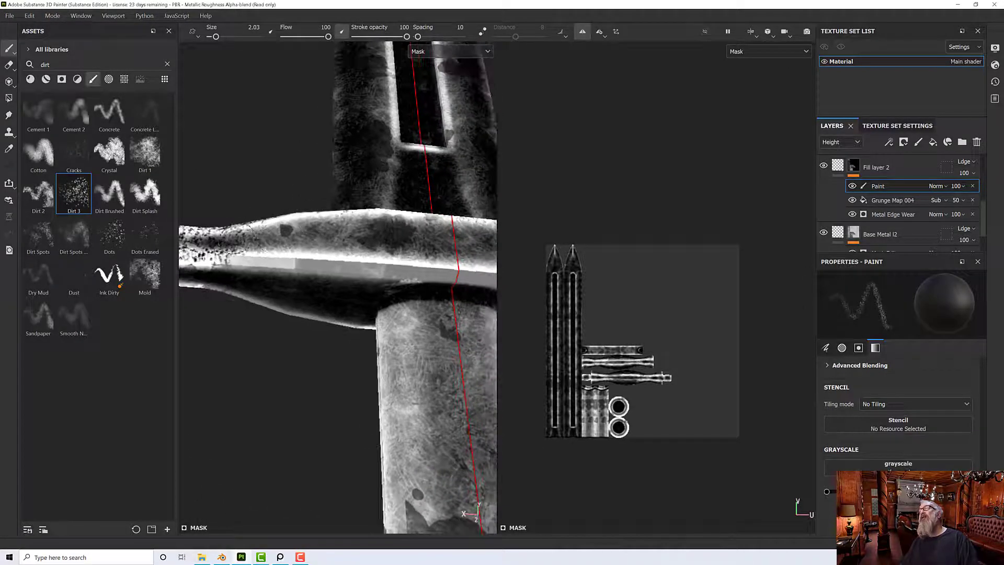
pyautogui.moveTo(321, 254)
pyautogui.mouseDown()
pyautogui.moveTo(483, 246)
pyautogui.moveTo(463, 220)
pyautogui.mouseUp()
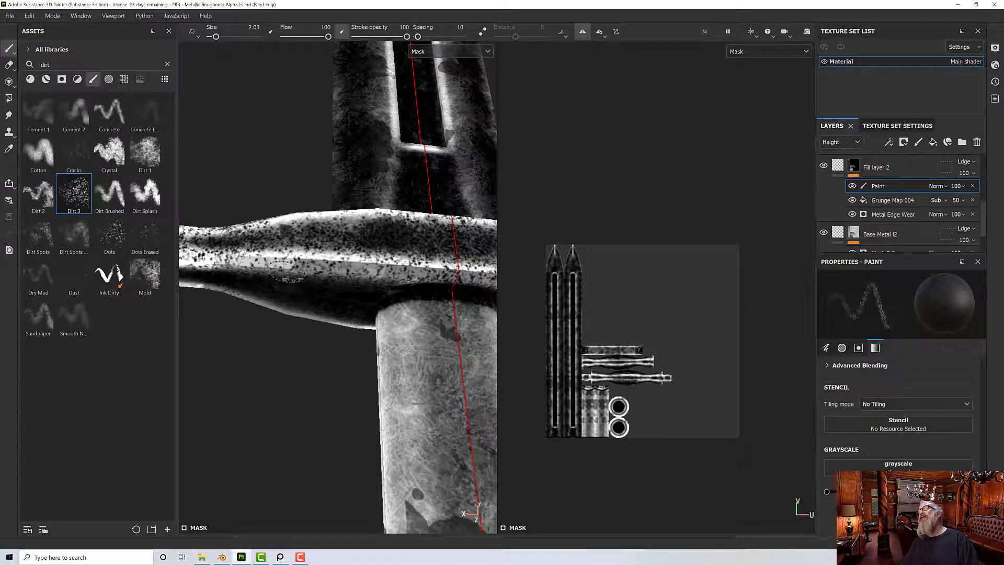
pyautogui.keyDown('alt'); pyautogui.moveTo(282, 270); pyautogui.dragTo(369, 254); pyautogui.keyUp('alt')
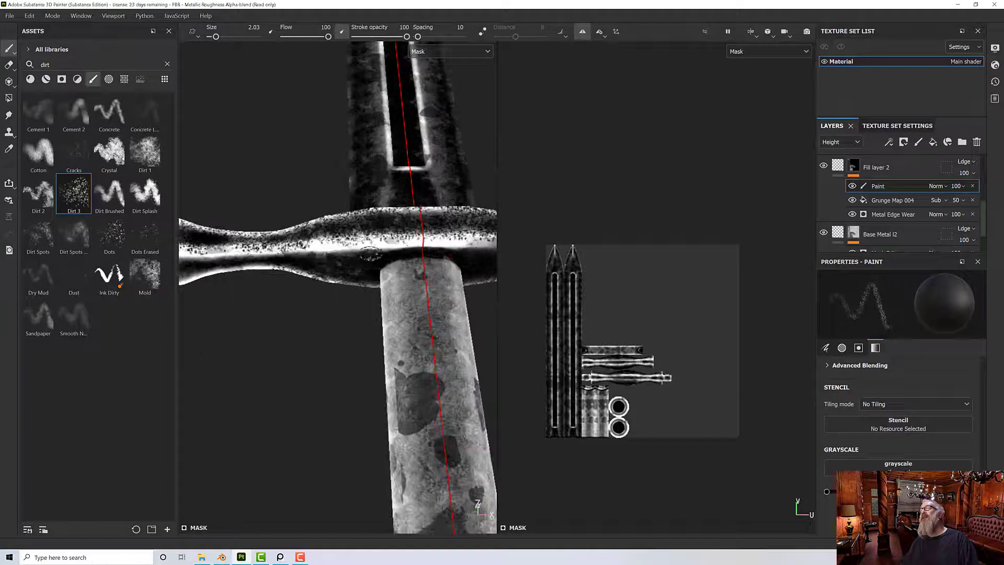
pyautogui.moveTo(489, 246); pyautogui.dragTo(428, 250)
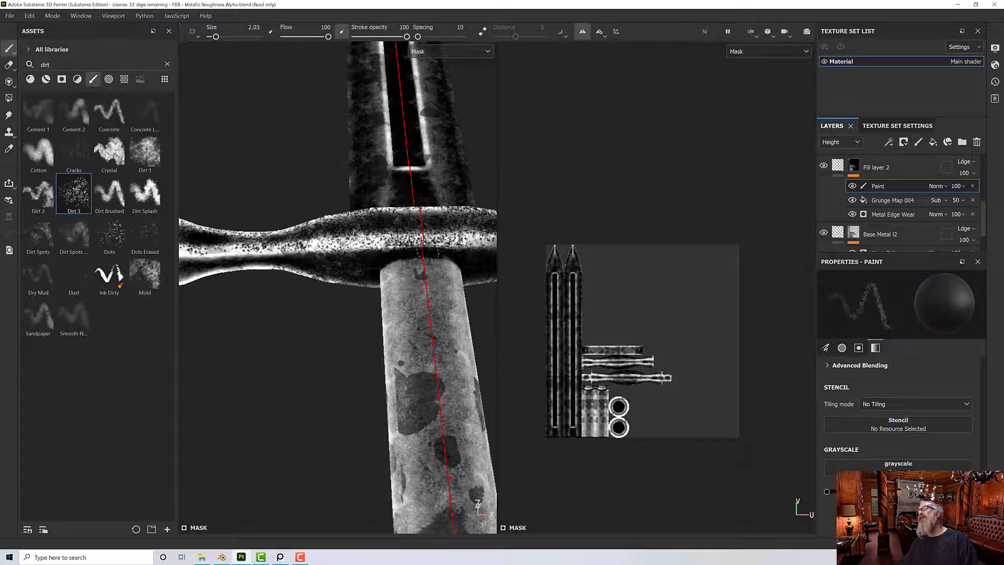
pyautogui.keyDown('alt'); pyautogui.moveTo(331, 257); pyautogui.dragTo(366, 256); pyautogui.keyUp('alt')
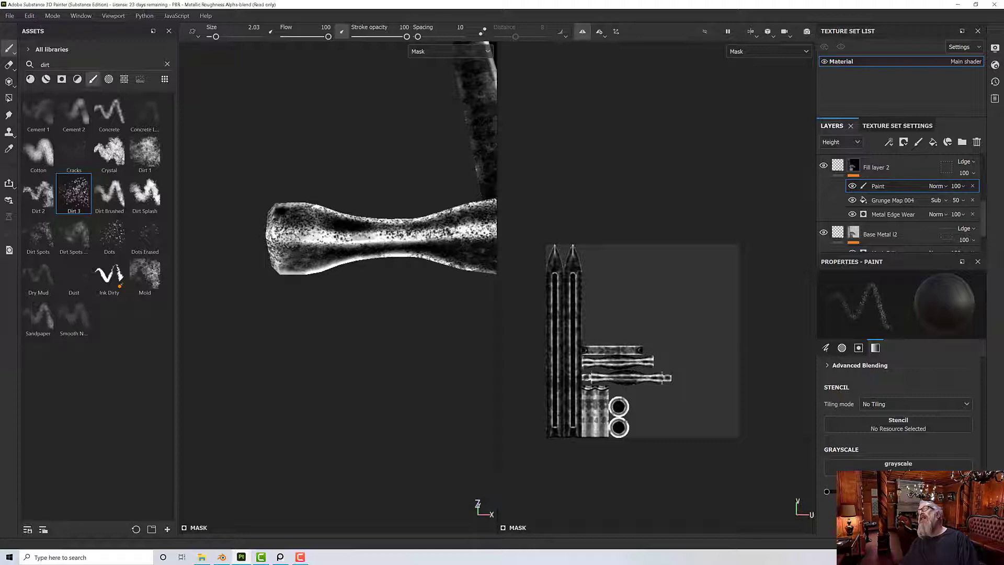
pyautogui.moveTo(319, 267)
pyautogui.keyDown('alt'); pyautogui.mouseDown()
pyautogui.moveTo(463, 321)
pyautogui.moveTo(371, 278)
pyautogui.moveTo(314, 272)
pyautogui.mouseUp(); pyautogui.keyUp('alt')
pyautogui.scroll(2, 293, 264)
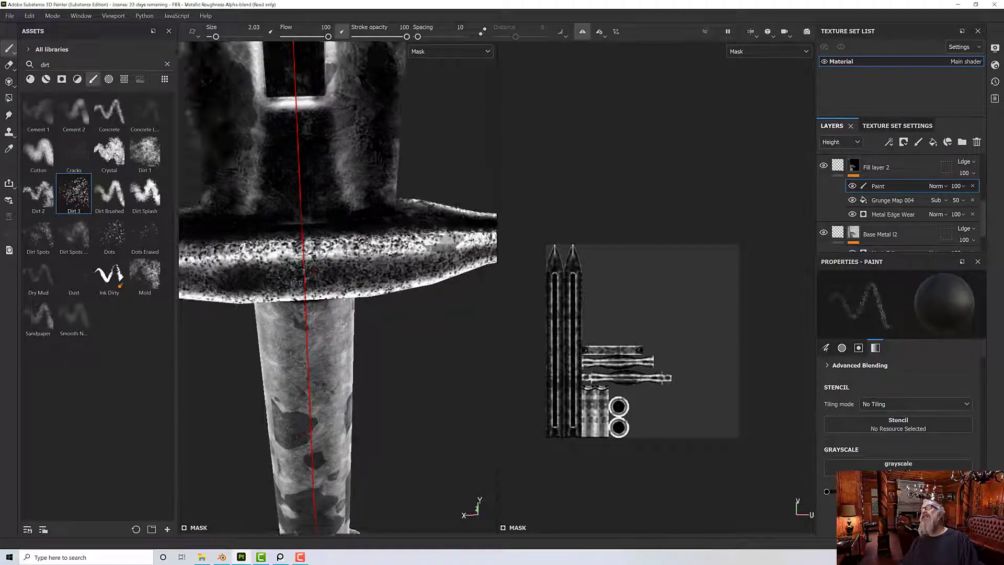
pyautogui.keyDown('alt'); pyautogui.moveTo(293, 275); pyautogui.dragTo(372, 319, button='middle'); pyautogui.keyUp('alt')
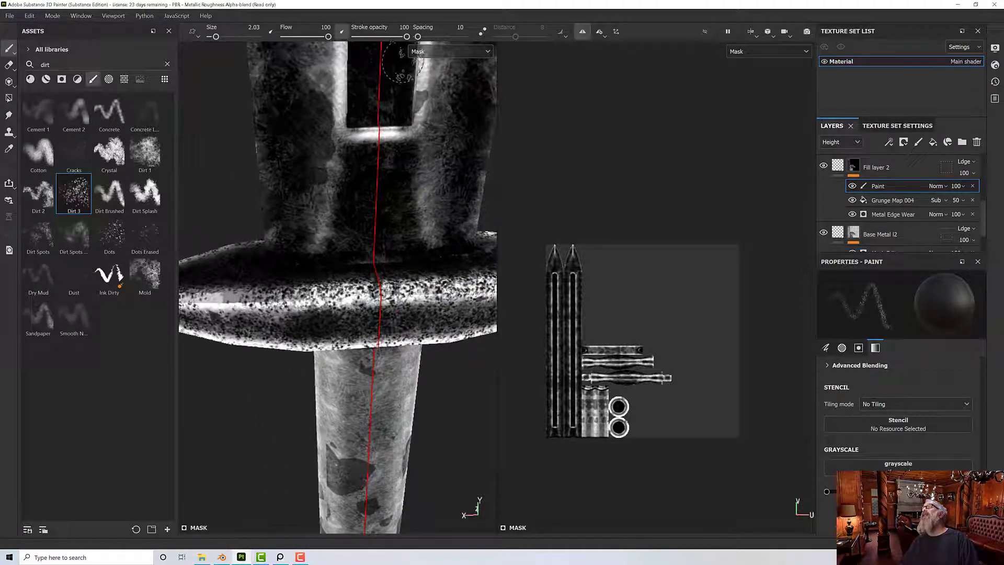
# Display the full material in the viewport and toggle the Dusty Metal Layer's visibility to check its effect on the sword.
pyautogui.click(449, 51)
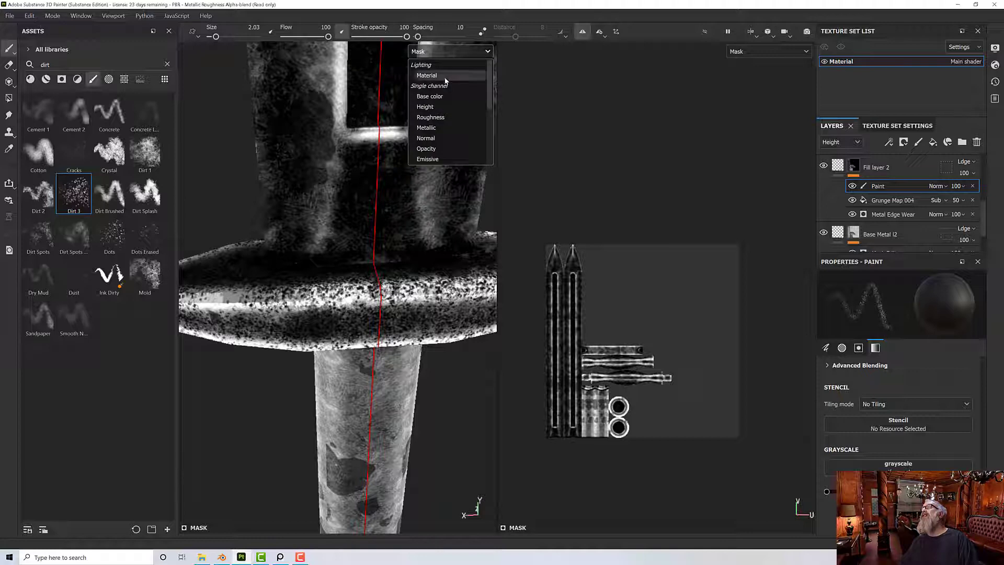
pyautogui.click(441, 76)
pyautogui.keyDown('alt'); pyautogui.moveTo(351, 131); pyautogui.dragTo(448, 196); pyautogui.keyUp('alt')
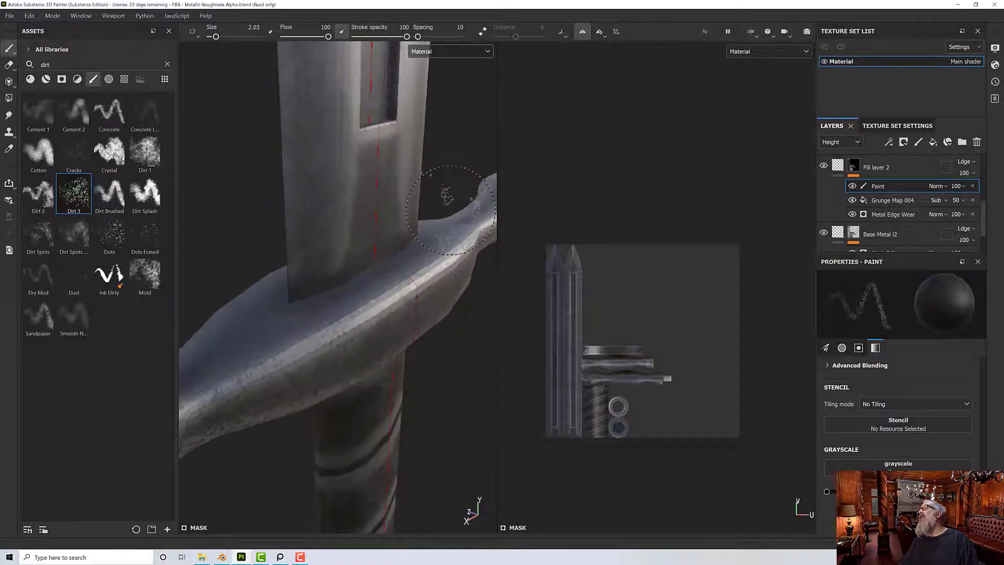
pyautogui.scroll(2, 856, 220)
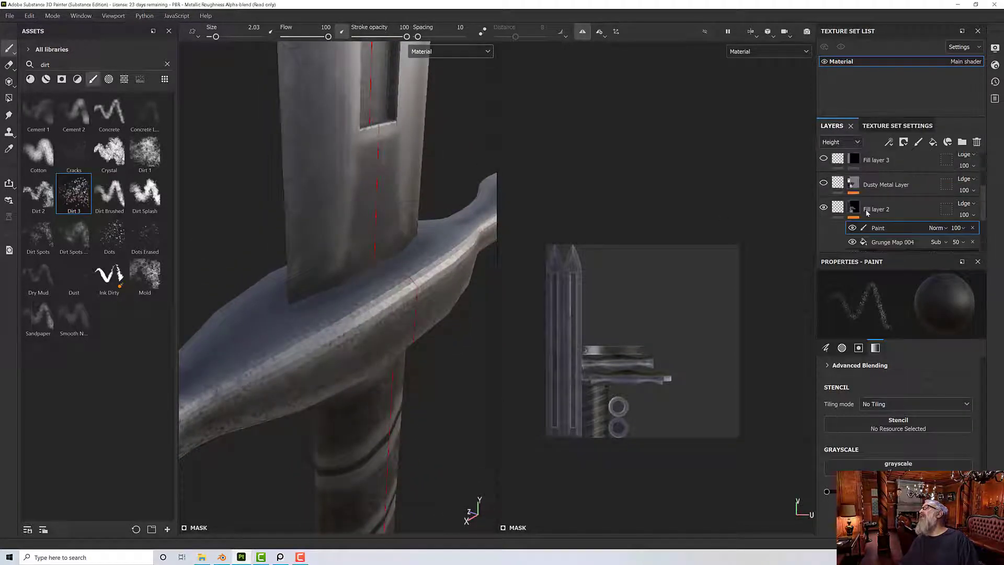
pyautogui.click(824, 184)
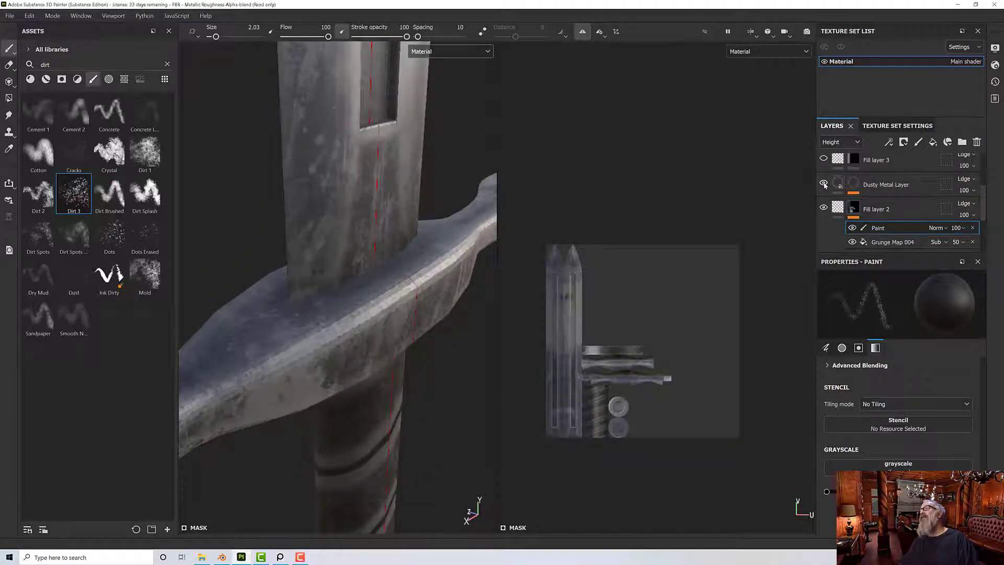
pyautogui.click(824, 184)
pyautogui.moveTo(447, 267)
pyautogui.keyDown('alt'); pyautogui.mouseDown()
pyautogui.moveTo(370, 198)
pyautogui.moveTo(403, 235)
pyautogui.moveTo(448, 242)
pyautogui.moveTo(487, 213)
pyautogui.mouseUp(); pyautogui.keyUp('alt')
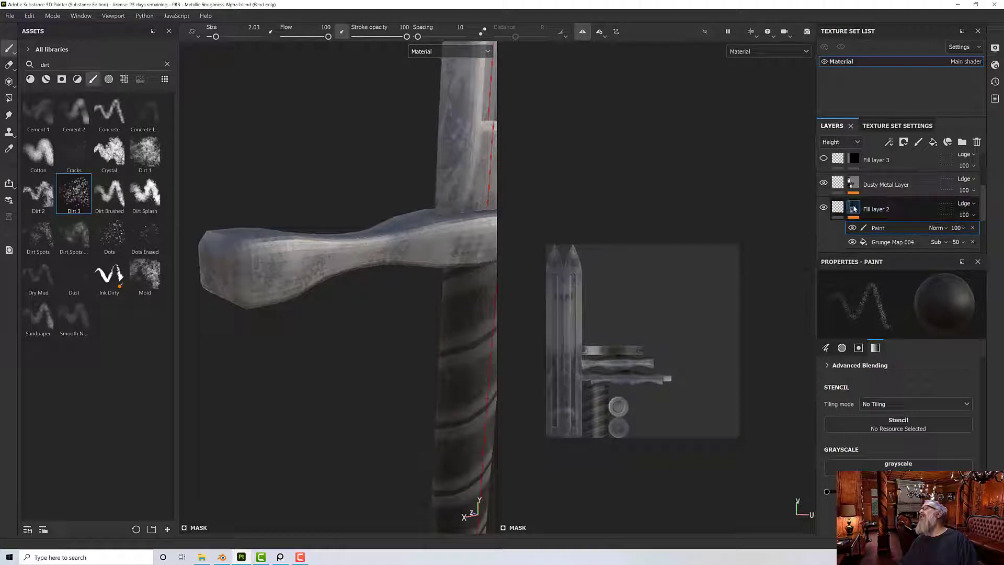
# Add a paint effect to the Dusty Metal Layer's mask and display that mask in the viewport.
pyautogui.rightClick(853, 209)
pyautogui.click(819, 230)
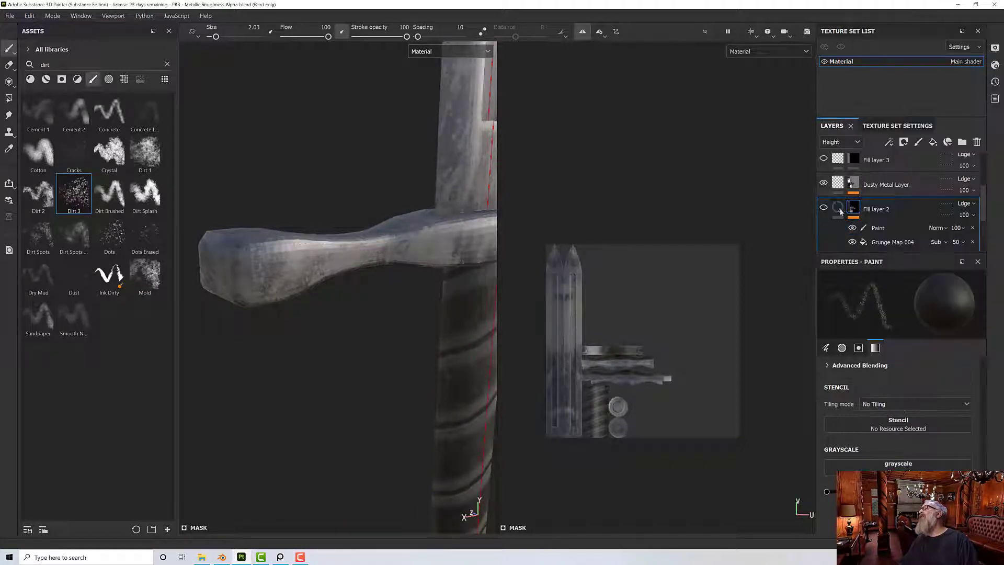
pyautogui.click(833, 189)
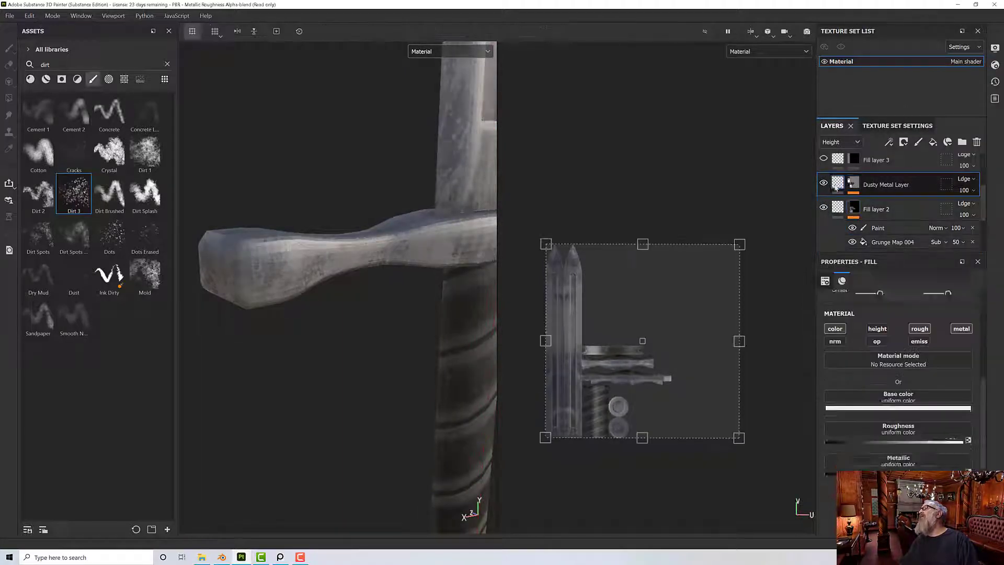
pyautogui.click(856, 187)
pyautogui.rightClick(857, 186)
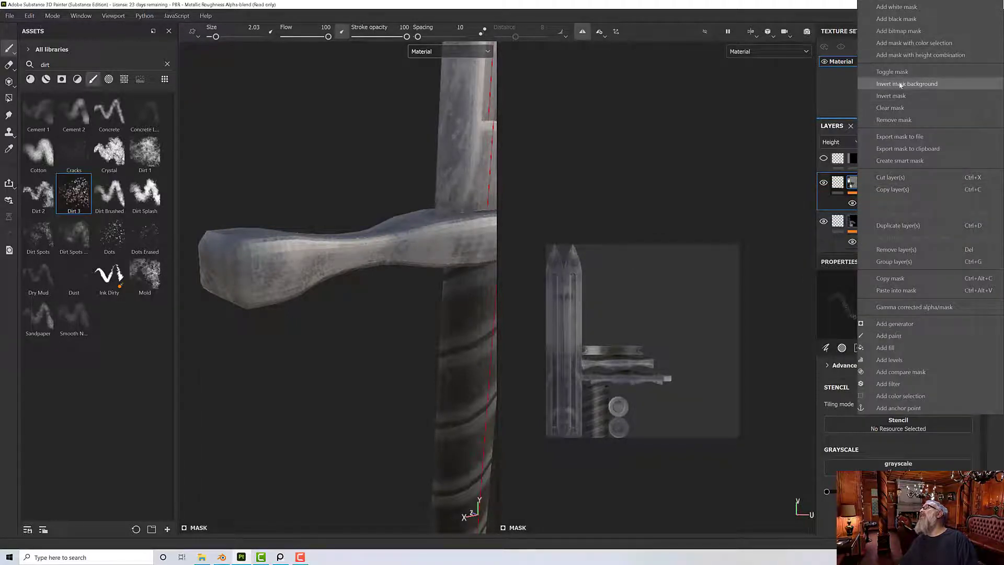
pyautogui.click(889, 336)
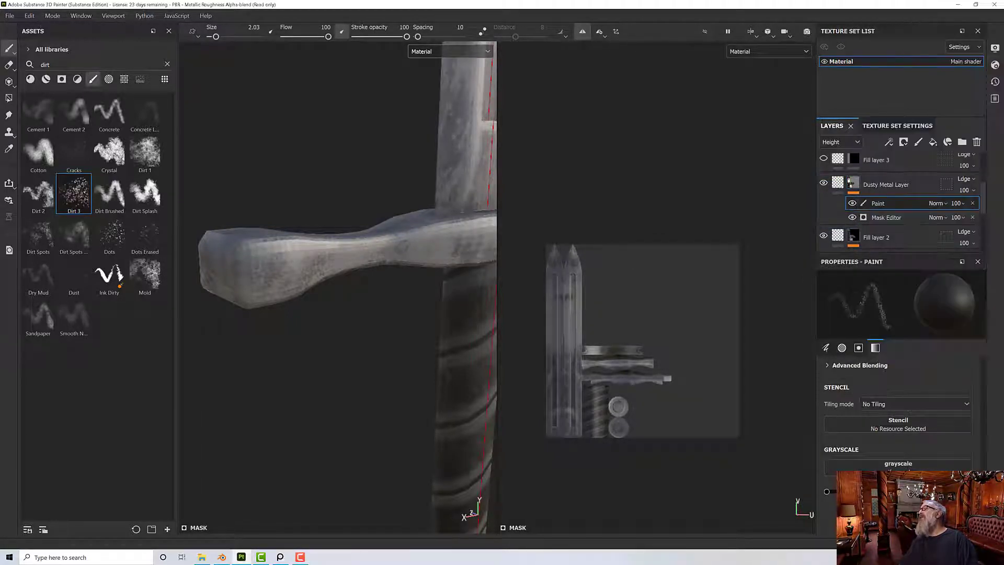
pyautogui.keyDown('alt'); pyautogui.moveTo(445, 243); pyautogui.dragTo(406, 253, button='middle'); pyautogui.keyUp('alt')
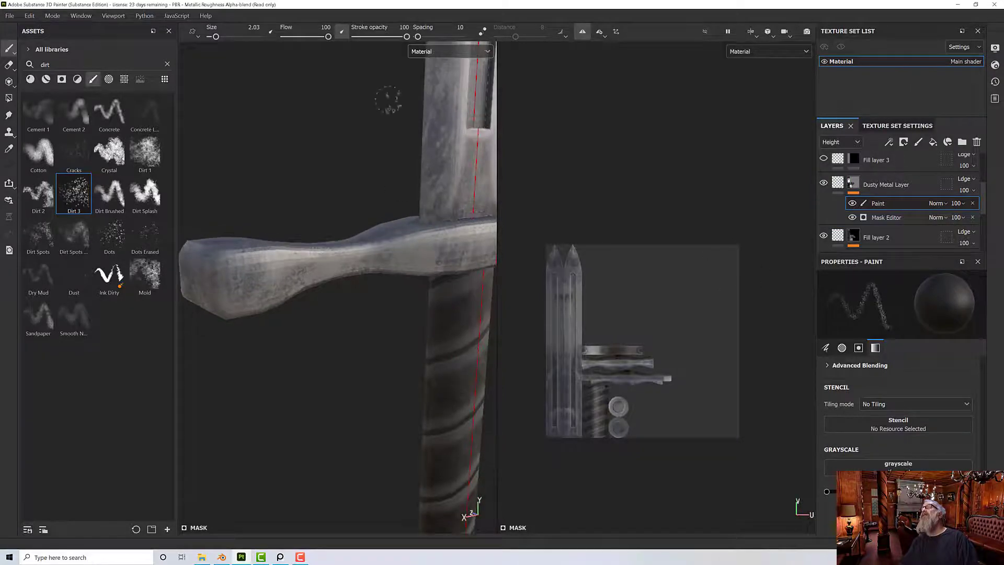
pyautogui.click(423, 51)
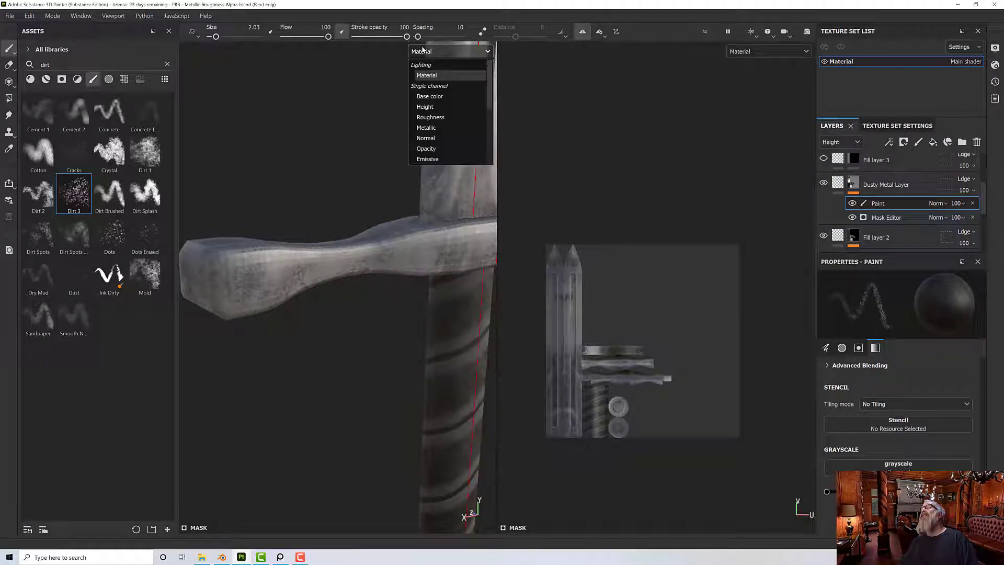
pyautogui.scroll(-3, 430, 112)
pyautogui.click(429, 99)
# Paint mirrored black dirt speckles over the crossguard's end and along its face out to the bright tip in the Dusty Metal Layer's mask.
pyautogui.moveTo(443, 234)
pyautogui.keyDown('alt'); pyautogui.mouseDown()
pyautogui.moveTo(406, 222)
pyautogui.moveTo(418, 309)
pyautogui.moveTo(438, 140)
pyautogui.moveTo(398, 250)
pyautogui.moveTo(452, 258)
pyautogui.moveTo(306, 234)
pyautogui.moveTo(368, 240)
pyautogui.mouseUp(); pyautogui.keyUp('alt')
pyautogui.keyDown('alt'); pyautogui.moveTo(303, 233); pyautogui.dragTo(365, 235); pyautogui.keyUp('alt')
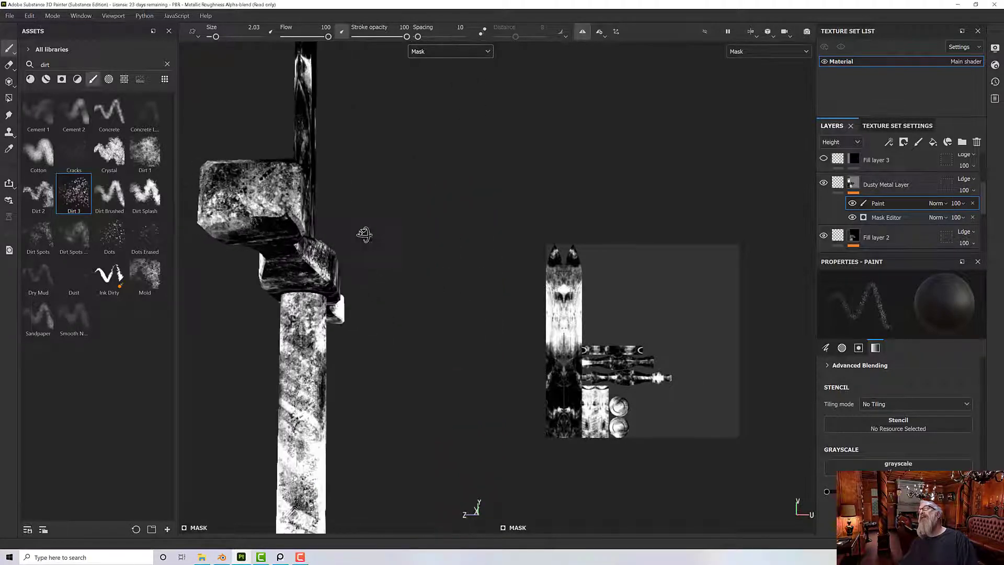
pyautogui.keyDown('alt'); pyautogui.moveTo(366, 235); pyautogui.dragTo(409, 242, button='middle'); pyautogui.keyUp('alt')
pyautogui.moveTo(345, 223)
pyautogui.mouseDown()
pyautogui.moveTo(335, 207)
pyautogui.moveTo(353, 205)
pyautogui.moveTo(285, 201)
pyautogui.moveTo(308, 194)
pyautogui.moveTo(448, 218)
pyautogui.mouseUp()
pyautogui.keyDown('alt'); pyautogui.moveTo(369, 225); pyautogui.dragTo(576, 238, button='middle'); pyautogui.keyUp('alt')
pyautogui.moveTo(353, 193)
pyautogui.mouseDown()
pyautogui.moveTo(335, 200)
pyautogui.moveTo(340, 220)
pyautogui.moveTo(329, 231)
pyautogui.mouseUp()
pyautogui.keyDown('alt'); pyautogui.moveTo(330, 231); pyautogui.dragTo(421, 236, button='middle'); pyautogui.keyUp('alt')
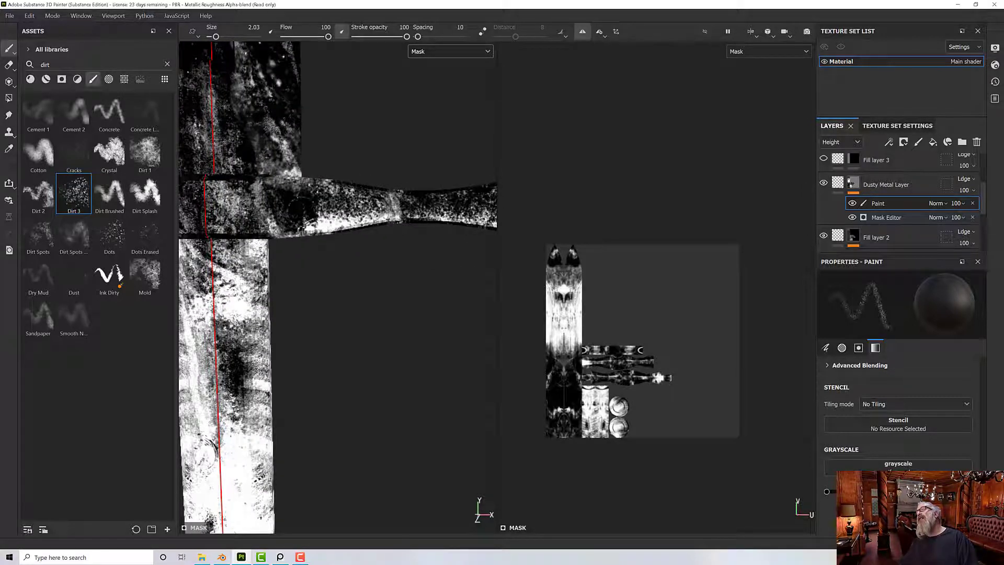
pyautogui.keyDown('alt'); pyautogui.moveTo(351, 210); pyautogui.dragTo(526, 197, button='middle'); pyautogui.keyUp('alt')
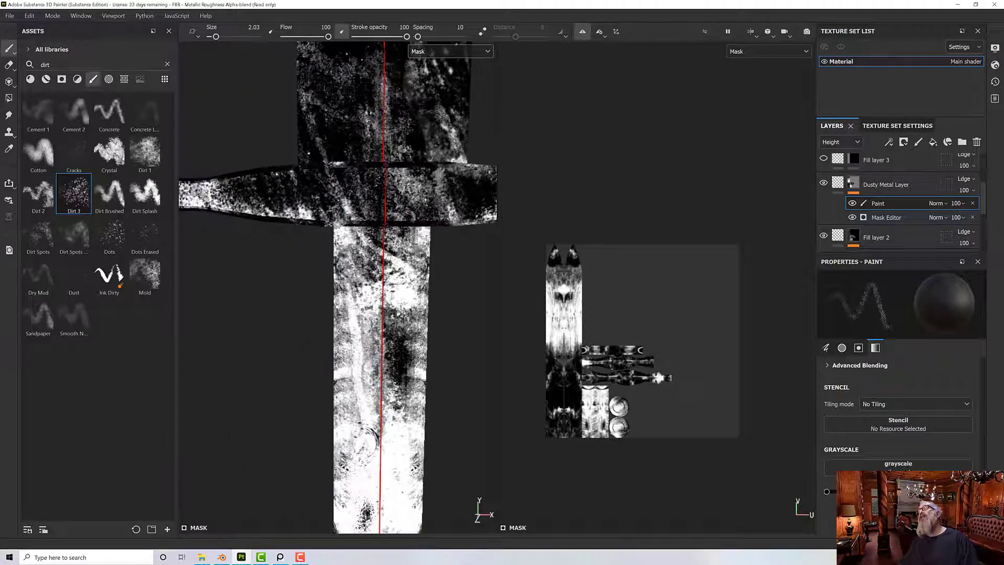
pyautogui.keyDown('alt'); pyautogui.moveTo(314, 202); pyautogui.dragTo(492, 203, button='middle'); pyautogui.keyUp('alt')
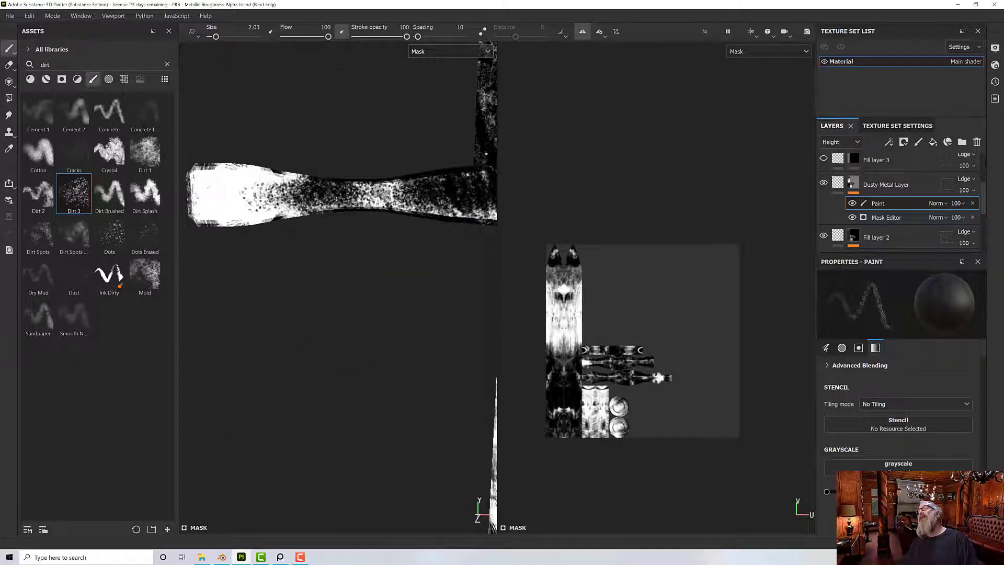
pyautogui.moveTo(245, 190)
pyautogui.mouseDown()
pyautogui.moveTo(205, 197)
pyautogui.moveTo(357, 203)
pyautogui.moveTo(387, 280)
pyautogui.moveTo(301, 136)
pyautogui.moveTo(329, 152)
pyautogui.mouseUp()
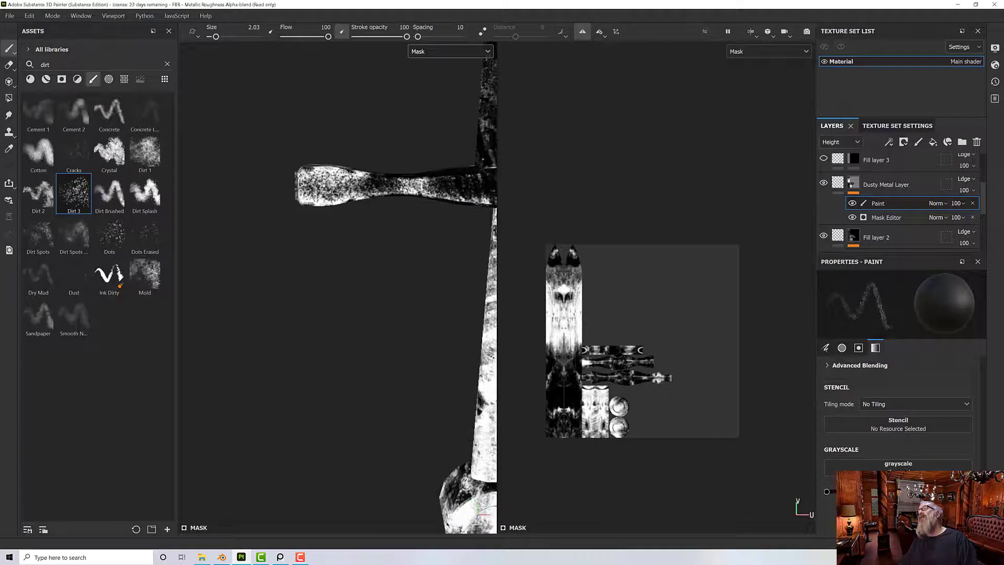
# Speckle one round face of the pommel and its curved outer rim with black dirt.
pyautogui.moveTo(342, 211)
pyautogui.keyDown('alt'); pyautogui.mouseDown()
pyautogui.moveTo(350, 251)
pyautogui.moveTo(413, 232)
pyautogui.moveTo(315, 170)
pyautogui.moveTo(325, 168)
pyautogui.mouseUp(); pyautogui.keyUp('alt')
pyautogui.scroll(3, 400, 237)
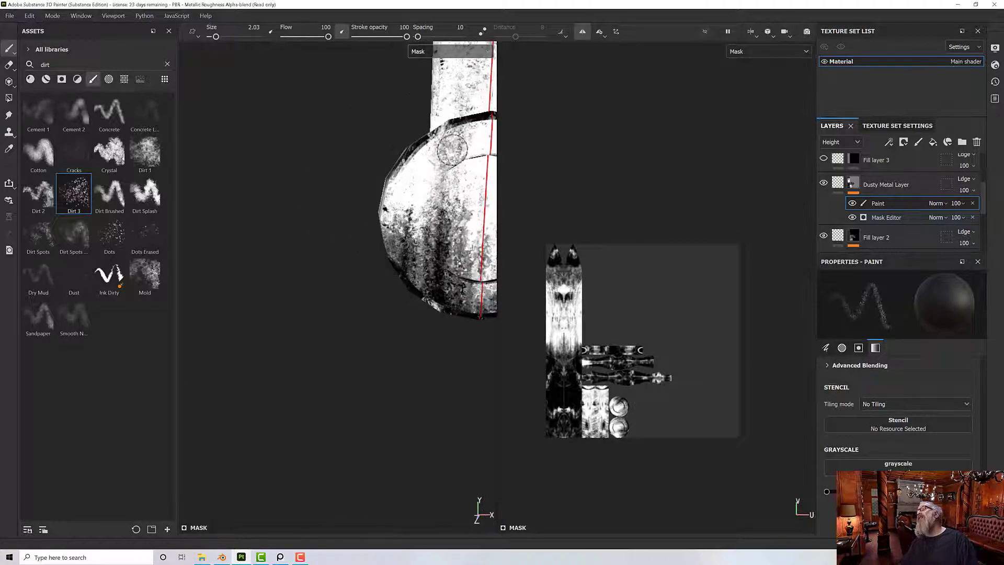
pyautogui.moveTo(452, 150)
pyautogui.mouseDown()
pyautogui.moveTo(419, 160)
pyautogui.moveTo(451, 140)
pyautogui.moveTo(407, 189)
pyautogui.moveTo(416, 240)
pyautogui.moveTo(402, 199)
pyautogui.moveTo(445, 166)
pyautogui.mouseUp()
pyautogui.keyDown('alt'); pyautogui.moveTo(431, 167); pyautogui.dragTo(295, 208, button='middle'); pyautogui.keyUp('alt')
pyautogui.moveTo(296, 199)
pyautogui.mouseDown()
pyautogui.moveTo(326, 176)
pyautogui.moveTo(294, 192)
pyautogui.moveTo(306, 336)
pyautogui.moveTo(285, 308)
pyautogui.moveTo(270, 233)
pyautogui.moveTo(340, 288)
pyautogui.moveTo(316, 238)
pyautogui.moveTo(329, 287)
pyautogui.moveTo(317, 228)
pyautogui.moveTo(326, 264)
pyautogui.moveTo(313, 255)
pyautogui.mouseUp()
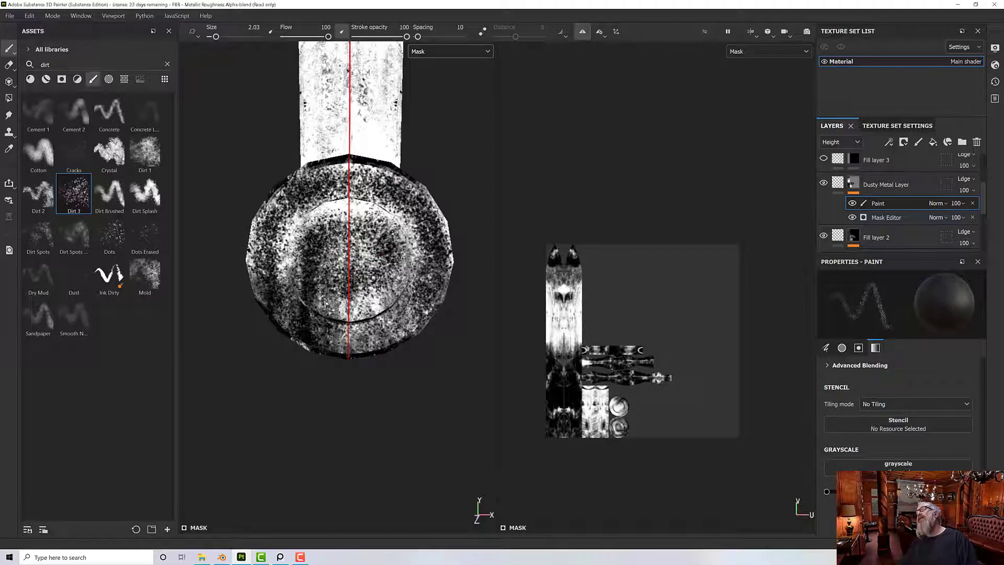
pyautogui.keyDown('alt'); pyautogui.moveTo(312, 258); pyautogui.dragTo(291, 249); pyautogui.keyUp('alt')
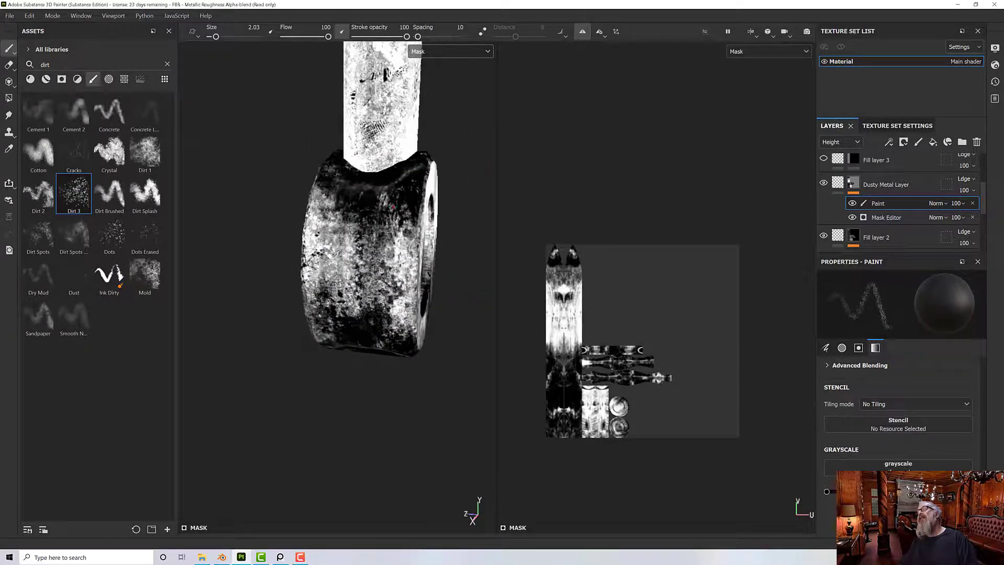
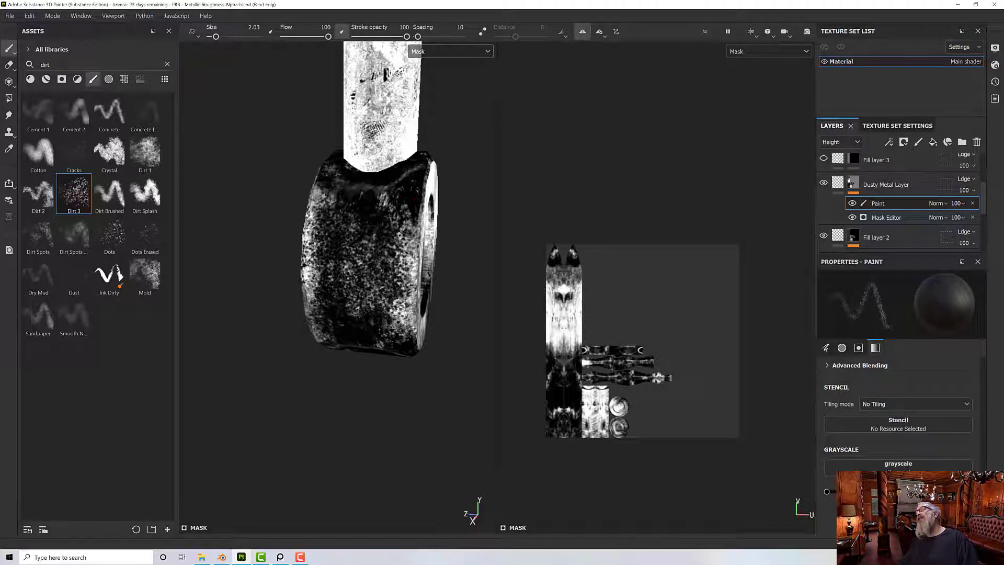
# Cover the pommel's opposite round face, both inner disc and outer ring, with black dirt speckles.
pyautogui.keyDown('alt'); pyautogui.moveTo(366, 293); pyautogui.dragTo(327, 210); pyautogui.keyUp('alt')
pyautogui.moveTo(342, 357)
pyautogui.keyDown('alt'); pyautogui.mouseDown()
pyautogui.moveTo(357, 357)
pyautogui.moveTo(265, 352)
pyautogui.moveTo(354, 245)
pyautogui.mouseUp(); pyautogui.keyUp('alt')
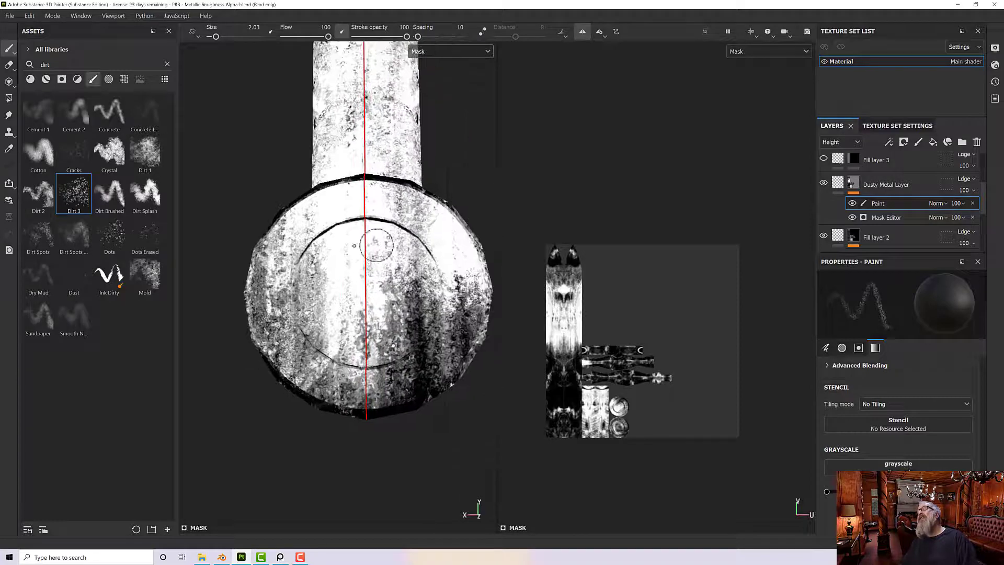
pyautogui.keyDown('alt'); pyautogui.moveTo(366, 201); pyautogui.dragTo(382, 233); pyautogui.keyUp('alt')
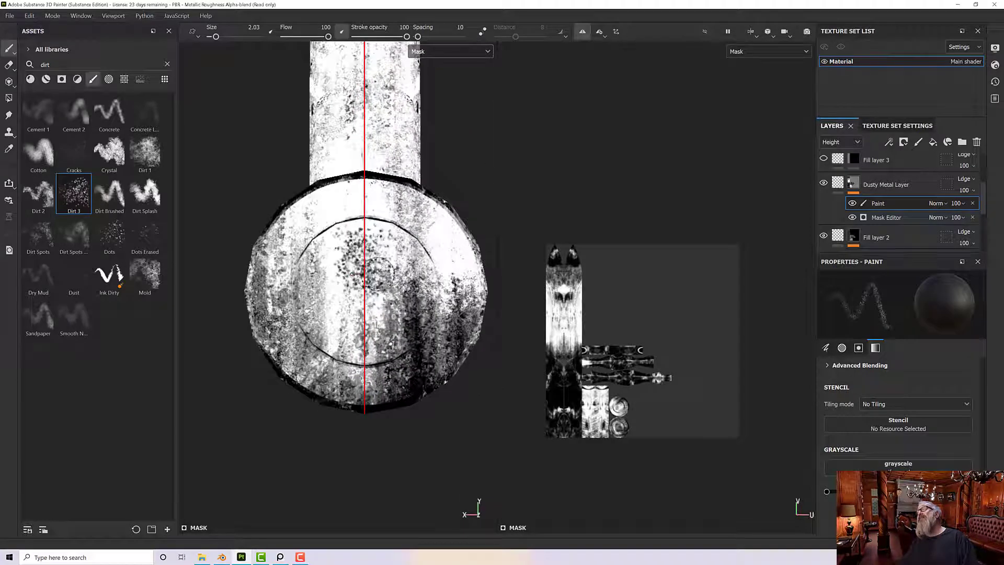
pyautogui.moveTo(349, 296)
pyautogui.mouseDown()
pyautogui.moveTo(338, 313)
pyautogui.moveTo(349, 252)
pyautogui.moveTo(319, 308)
pyautogui.moveTo(347, 300)
pyautogui.moveTo(356, 322)
pyautogui.moveTo(334, 348)
pyautogui.moveTo(361, 345)
pyautogui.moveTo(408, 259)
pyautogui.moveTo(350, 211)
pyautogui.moveTo(397, 201)
pyautogui.moveTo(288, 219)
pyautogui.moveTo(296, 239)
pyautogui.moveTo(277, 272)
pyautogui.moveTo(287, 329)
pyautogui.moveTo(272, 246)
pyautogui.moveTo(266, 339)
pyautogui.moveTo(293, 366)
pyautogui.moveTo(347, 384)
pyautogui.mouseUp()
pyautogui.moveTo(424, 231)
pyautogui.mouseDown()
pyautogui.moveTo(463, 255)
pyautogui.moveTo(435, 231)
pyautogui.moveTo(392, 251)
pyautogui.moveTo(405, 224)
pyautogui.moveTo(379, 267)
pyautogui.moveTo(439, 254)
pyautogui.moveTo(444, 225)
pyautogui.mouseUp()
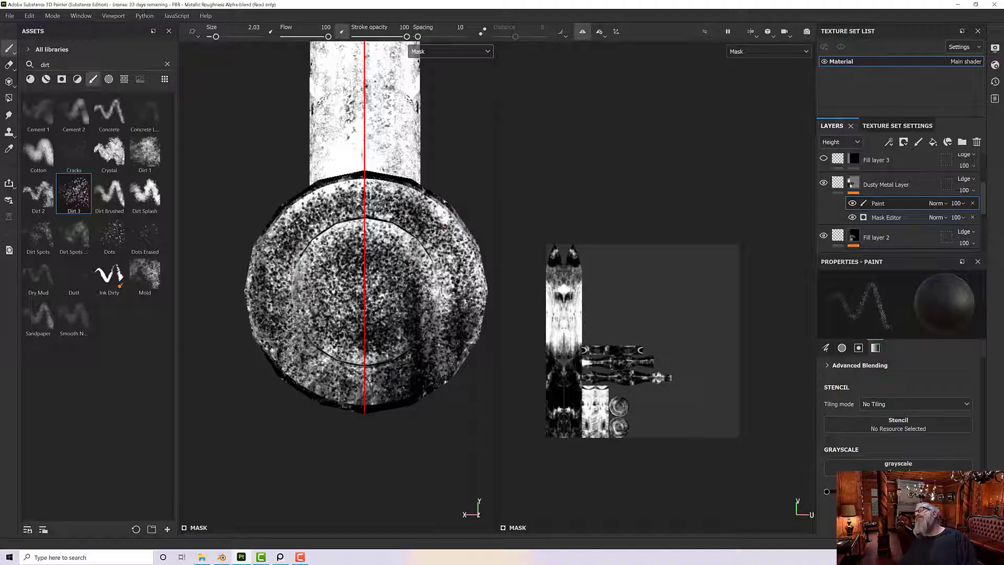
# Paint black dirt speckles around the pommel's curved rim, including the area where it meets the grip.
pyautogui.moveTo(449, 293)
pyautogui.keyDown('alt'); pyautogui.mouseDown()
pyautogui.moveTo(448, 307)
pyautogui.moveTo(455, 227)
pyautogui.moveTo(345, 262)
pyautogui.moveTo(327, 277)
pyautogui.moveTo(354, 324)
pyautogui.mouseUp(); pyautogui.keyUp('alt')
pyautogui.click(359, 369)
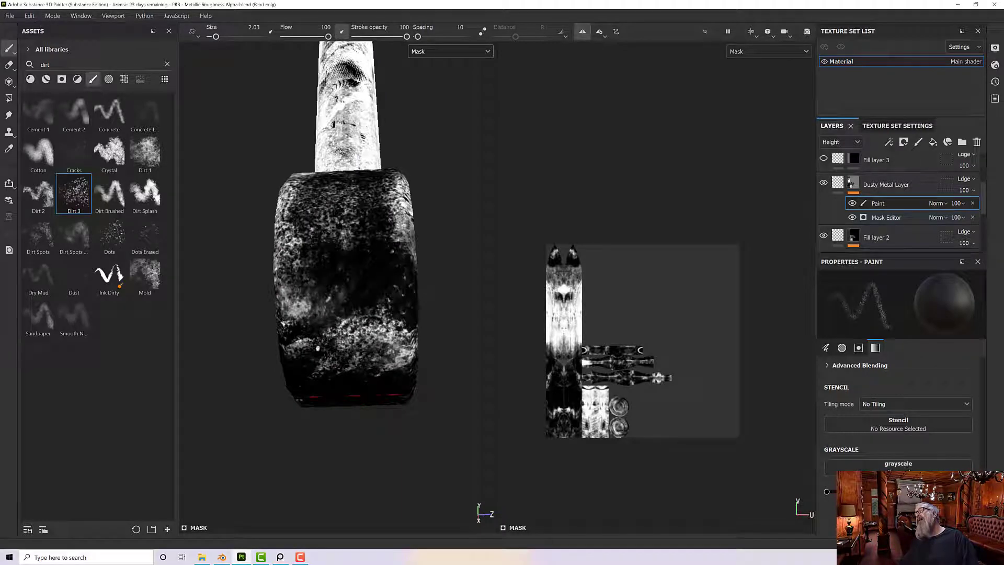
pyautogui.keyDown('alt'); pyautogui.moveTo(338, 301); pyautogui.dragTo(347, 359); pyautogui.keyUp('alt')
pyautogui.keyDown('alt'); pyautogui.moveTo(348, 358); pyautogui.dragTo(360, 393, button='middle'); pyautogui.keyUp('alt')
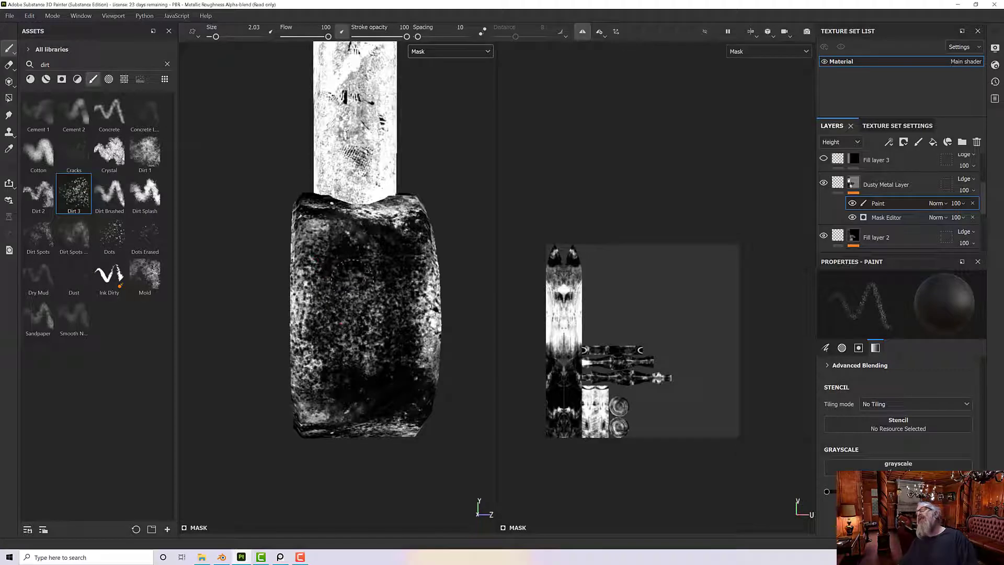
pyautogui.keyDown('alt'); pyautogui.moveTo(376, 347); pyautogui.dragTo(379, 276); pyautogui.keyUp('alt')
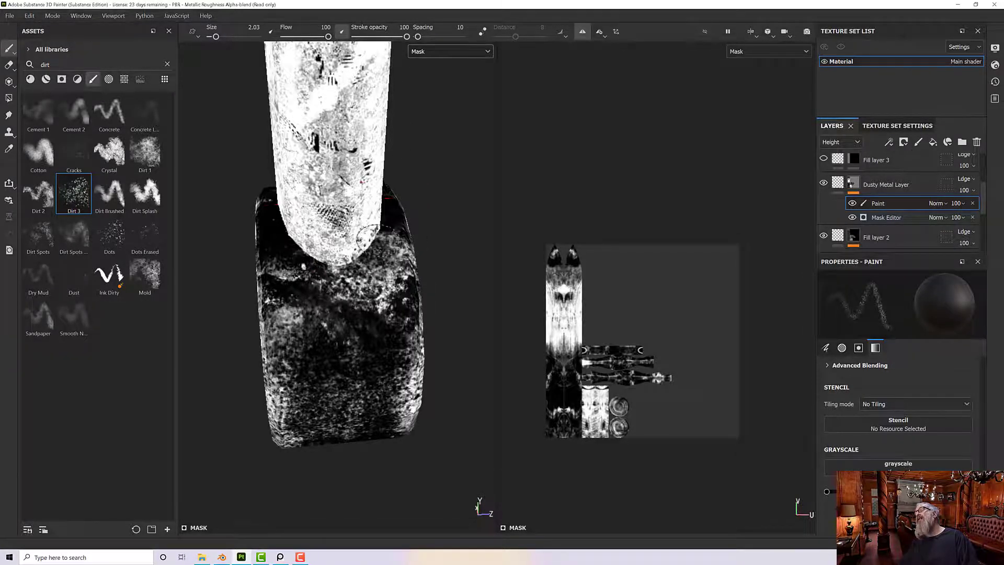
pyautogui.keyDown('alt'); pyautogui.moveTo(367, 234); pyautogui.dragTo(426, 254); pyautogui.keyUp('alt')
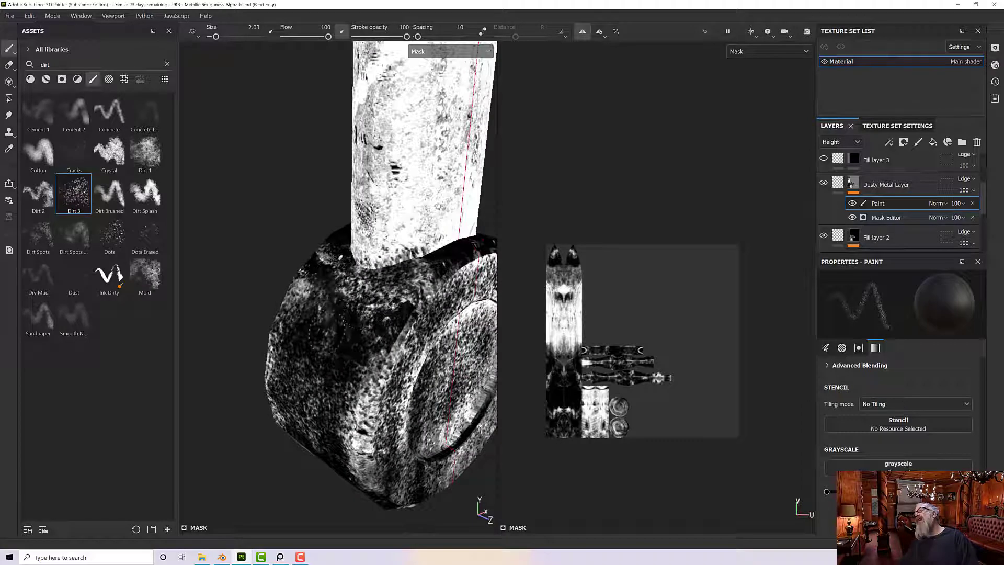
pyautogui.keyDown('alt'); pyautogui.moveTo(332, 324); pyautogui.dragTo(287, 275); pyautogui.keyUp('alt')
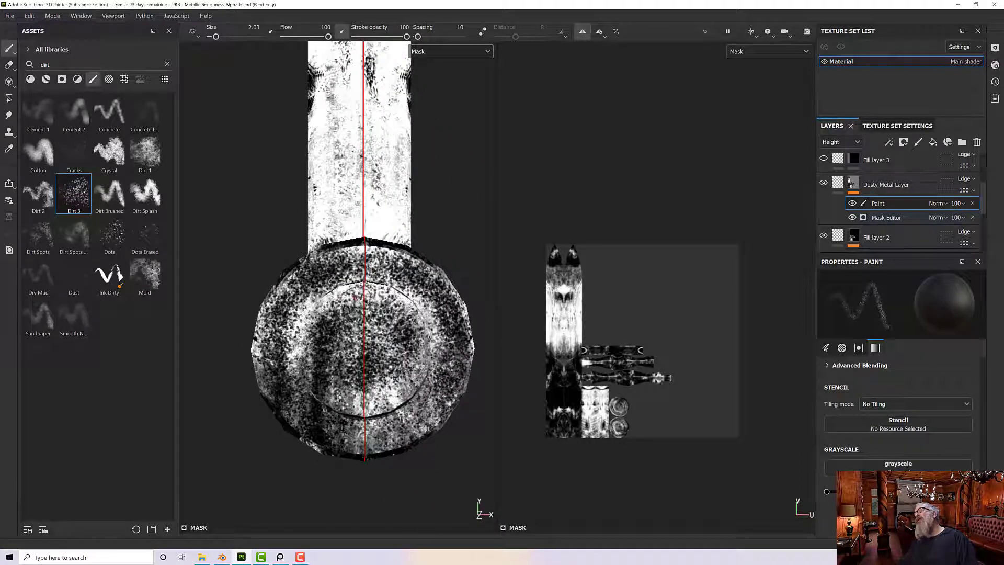
# Switch the viewport display from the mask back to the full material and make Fill layer 3 visible.
pyautogui.click(414, 52)
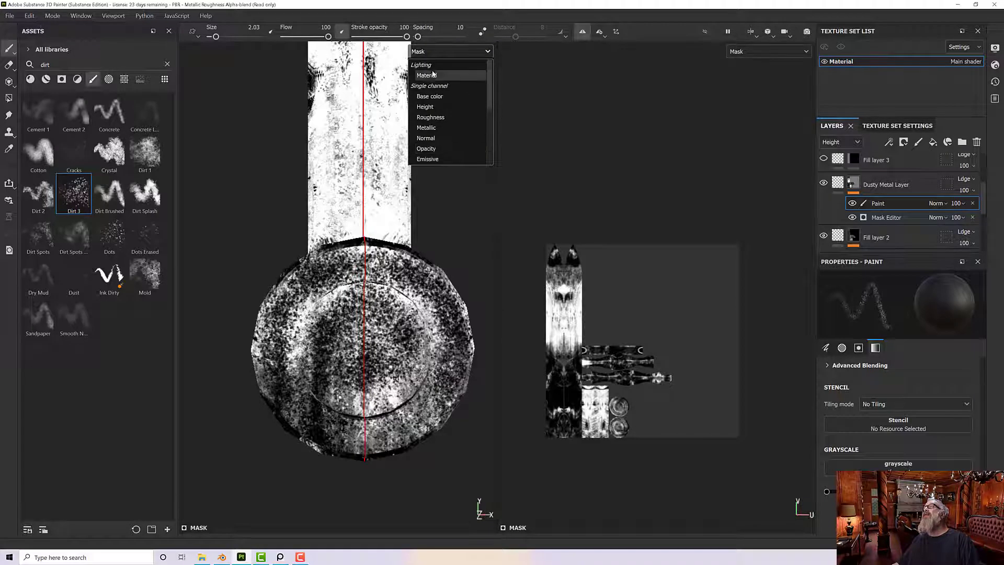
pyautogui.click(427, 76)
pyautogui.moveTo(443, 191)
pyautogui.keyDown('alt'); pyautogui.mouseDown()
pyautogui.moveTo(376, 191)
pyautogui.moveTo(302, 232)
pyautogui.moveTo(418, 244)
pyautogui.moveTo(415, 233)
pyautogui.mouseUp(); pyautogui.keyUp('alt')
pyautogui.keyDown('alt'); pyautogui.moveTo(414, 233); pyautogui.dragTo(426, 327, button='middle'); pyautogui.keyUp('alt')
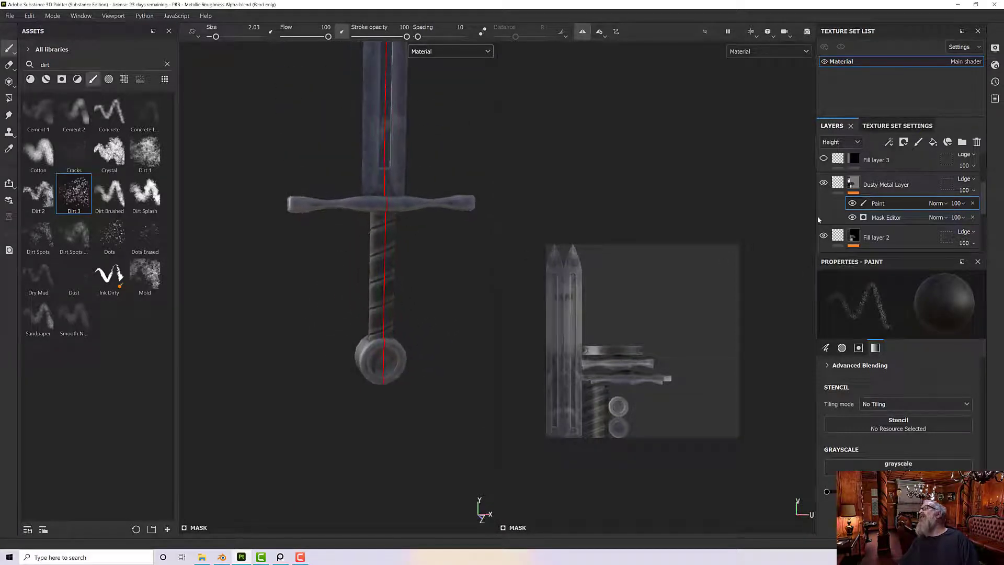
pyautogui.scroll(2, 831, 225)
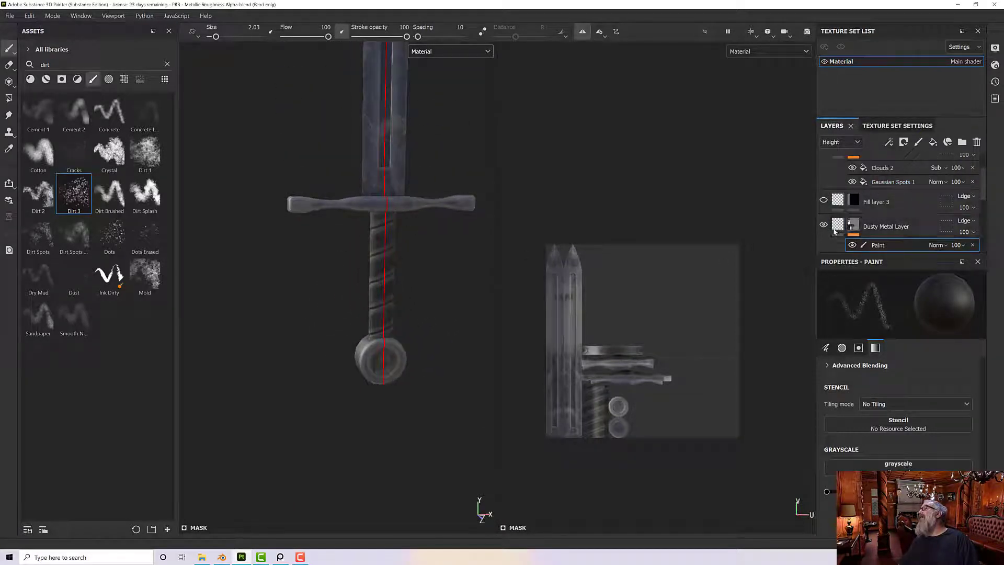
pyautogui.click(824, 200)
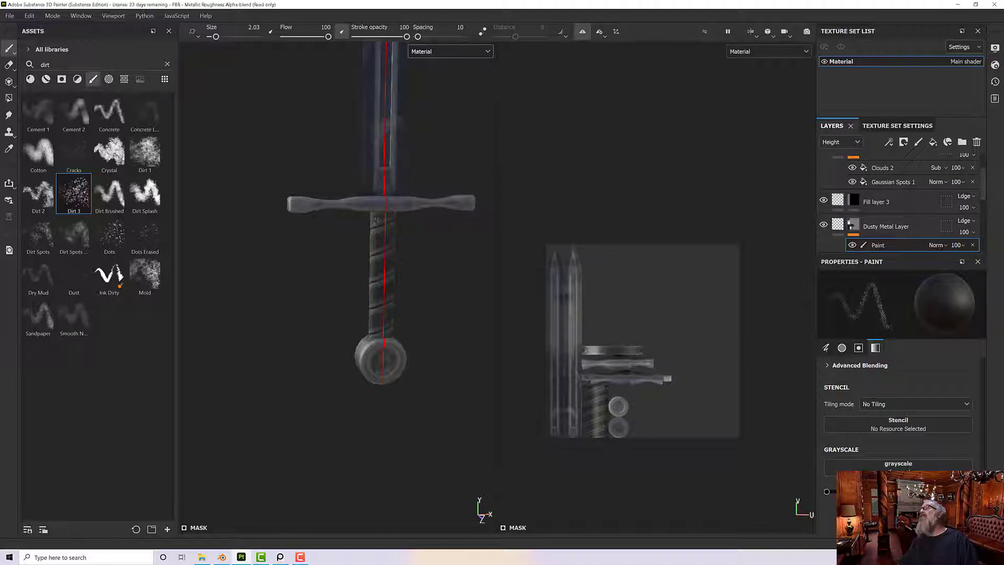
pyautogui.scroll(3, 441, 256)
# Turn off symmetry painting and start an Iray render of the whole sword.
pyautogui.keyDown('alt'); pyautogui.moveTo(418, 251); pyautogui.dragTo(358, 208); pyautogui.keyUp('alt')
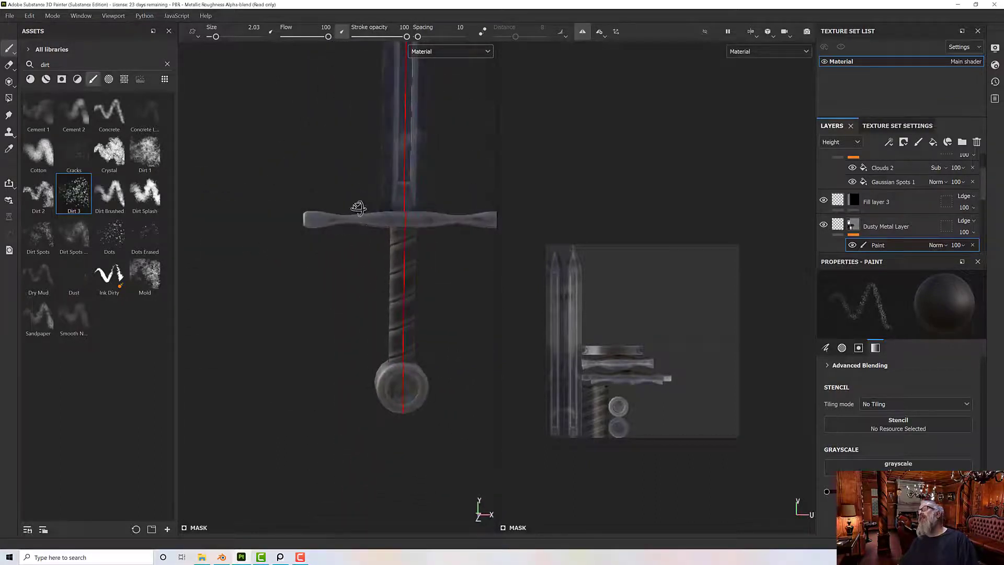
pyautogui.scroll(-2, 358, 208)
pyautogui.keyDown('alt'); pyautogui.moveTo(352, 231); pyautogui.dragTo(321, 372, button='middle'); pyautogui.keyUp('alt')
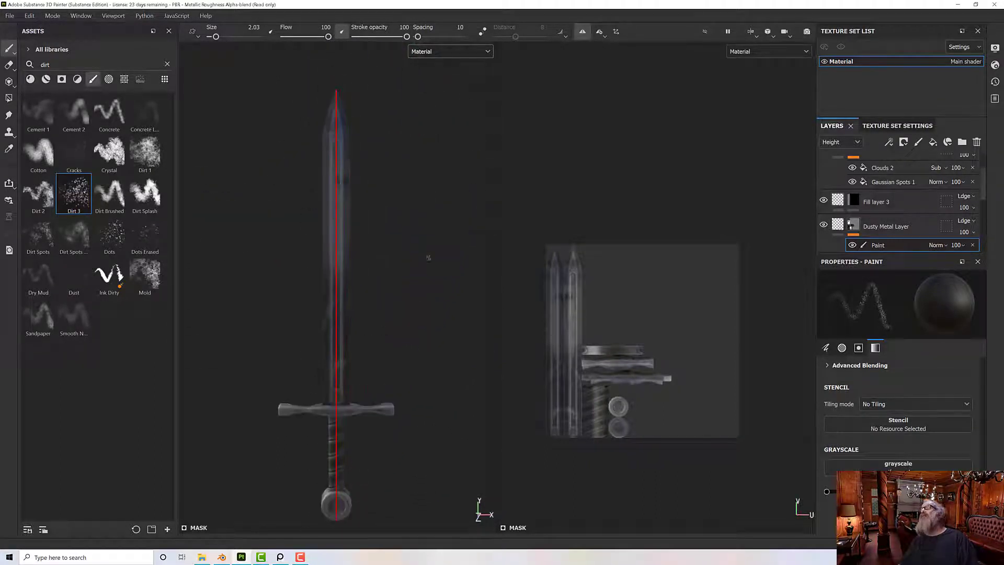
pyautogui.click(582, 32)
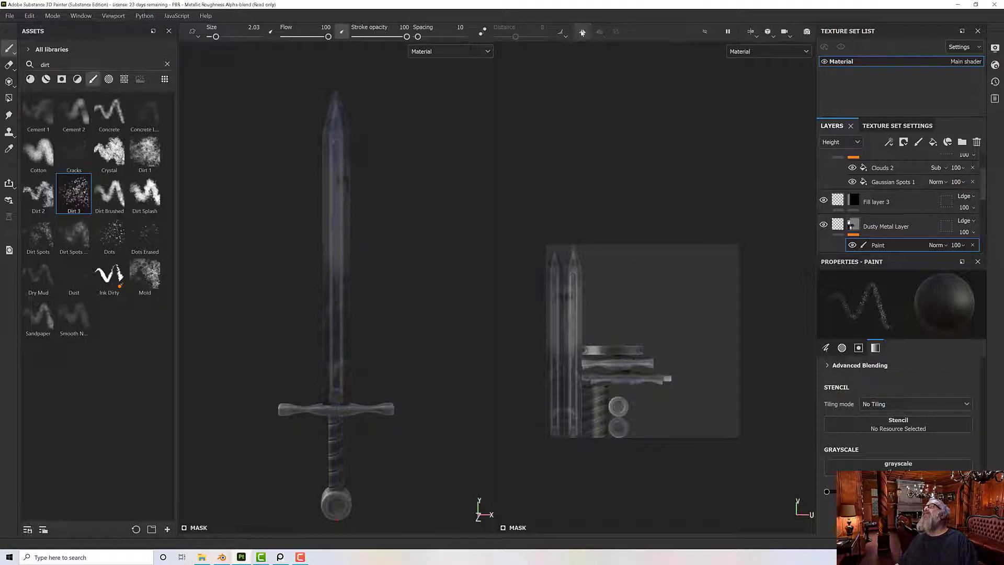
pyautogui.keyDown('alt'); pyautogui.moveTo(366, 246); pyautogui.dragTo(383, 253); pyautogui.keyUp('alt')
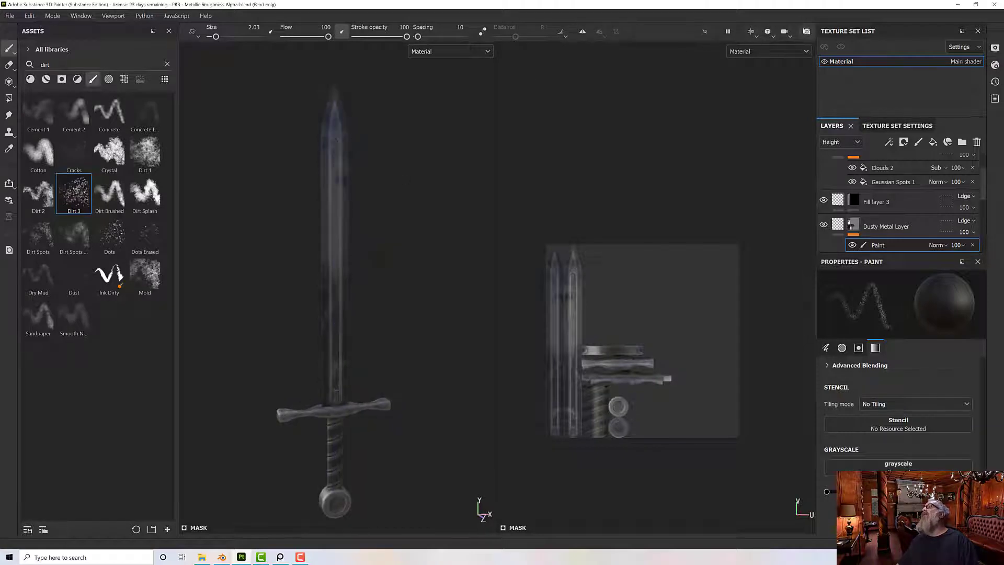
pyautogui.click(806, 32)
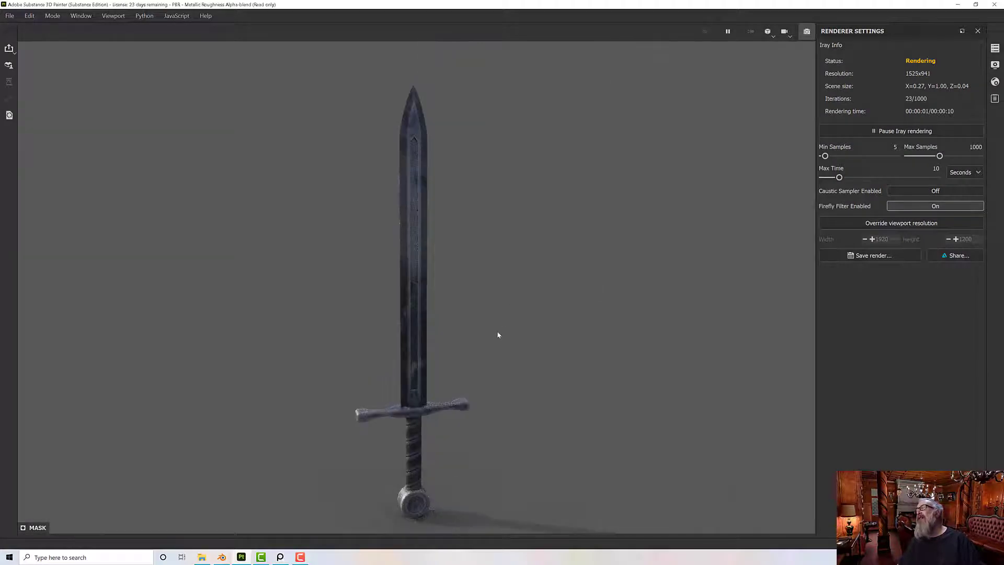
# Examine the rendered sword under rotated lighting, with close views of the lower blade, crossguard and grip.
pyautogui.keyDown('alt'); pyautogui.moveTo(497, 330); pyautogui.dragTo(516, 299); pyautogui.keyUp('alt')
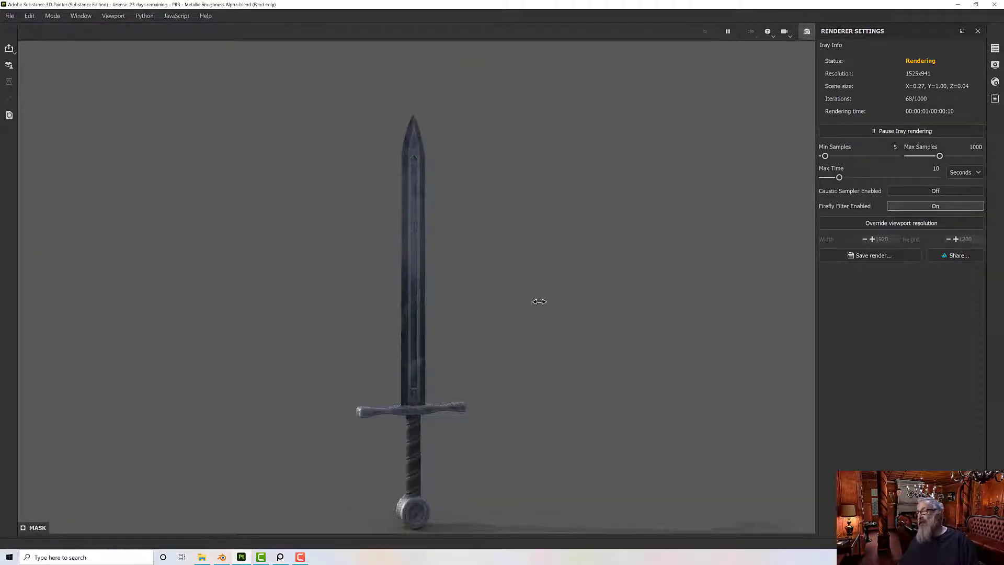
pyautogui.moveTo(497, 302)
pyautogui.keyDown('shift'); pyautogui.mouseDown(button='right')
pyautogui.moveTo(468, 300)
pyautogui.moveTo(476, 314)
pyautogui.mouseUp(button='right'); pyautogui.keyUp('shift')
pyautogui.scroll(2, 475, 327)
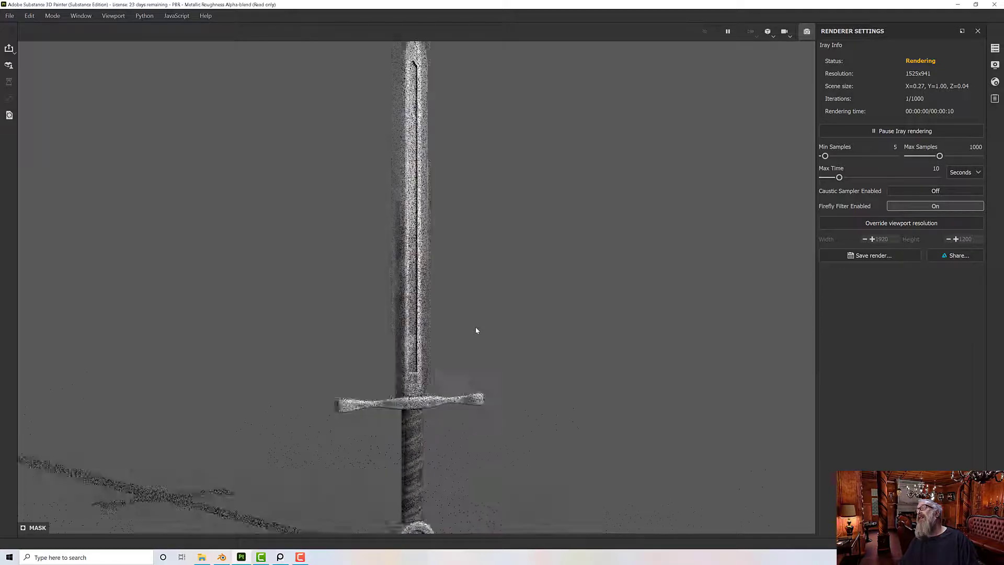
pyautogui.scroll(2, 475, 327)
pyautogui.scroll(2, 454, 331)
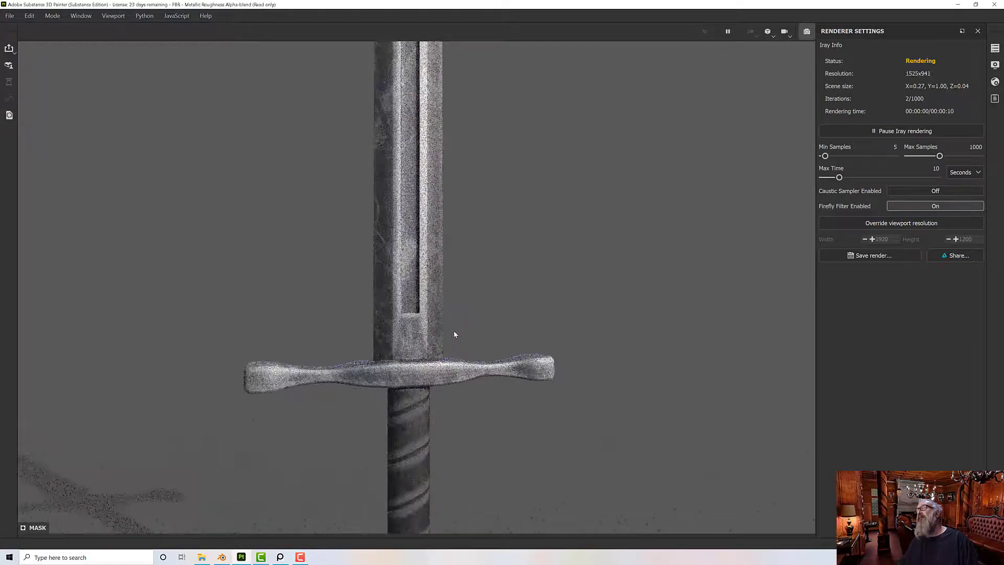
pyautogui.moveTo(475, 289); pyautogui.dragTo(493, 182, button='middle')
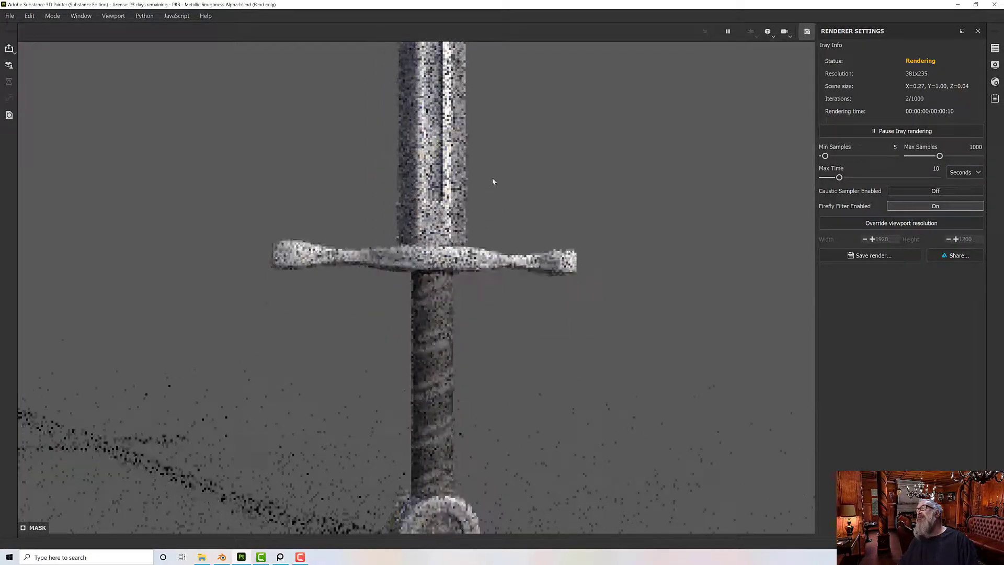
pyautogui.scroll(-3, 492, 181)
# Create a new folder above the Hilt folder and give it a black mask.
pyautogui.scroll(3, 480, 264)
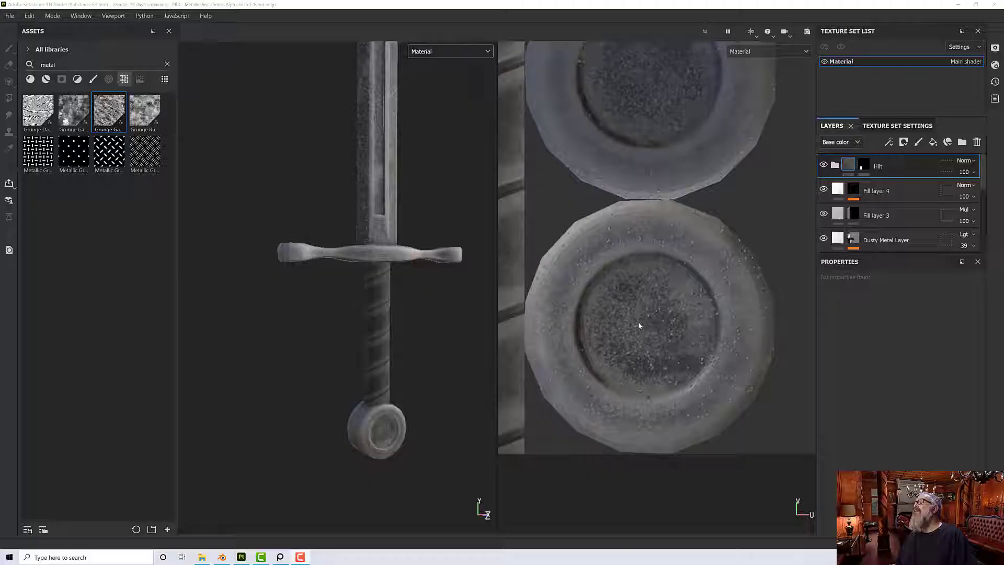
pyautogui.scroll(-3, 638, 321)
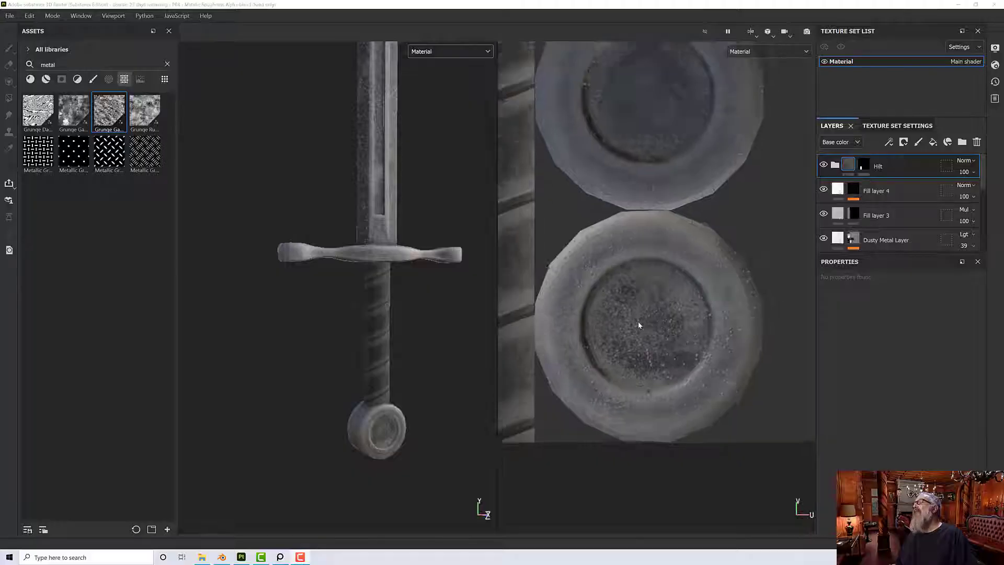
pyautogui.keyDown('alt'); pyautogui.moveTo(643, 328); pyautogui.dragTo(656, 337, button='middle'); pyautogui.keyUp('alt')
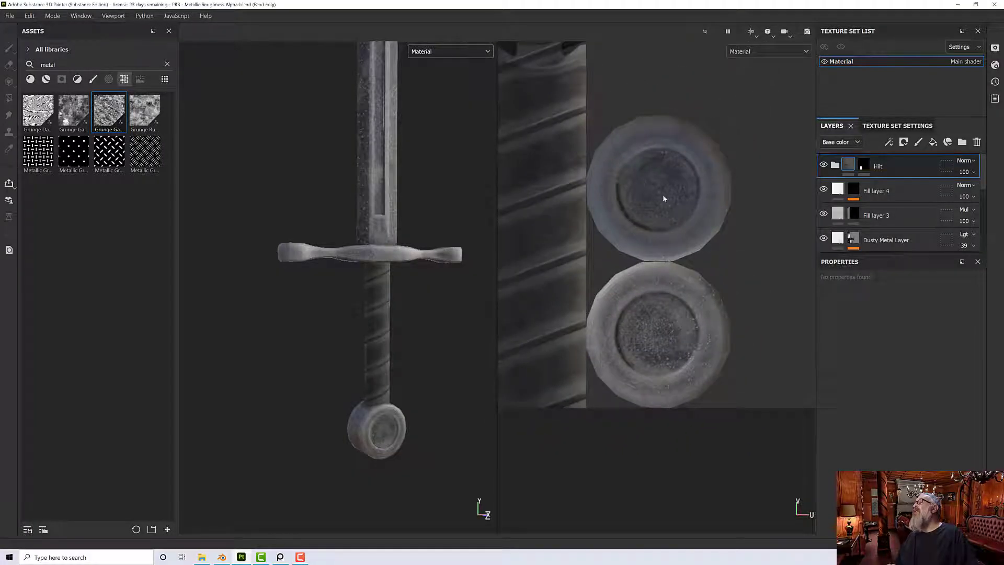
pyautogui.click(962, 142)
pyautogui.rightClick(861, 167)
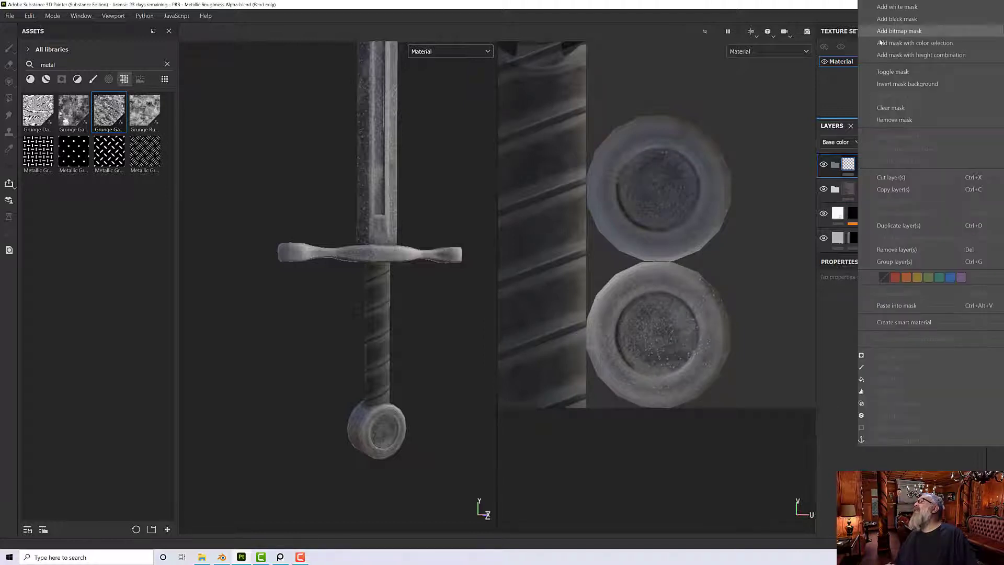
pyautogui.click(892, 20)
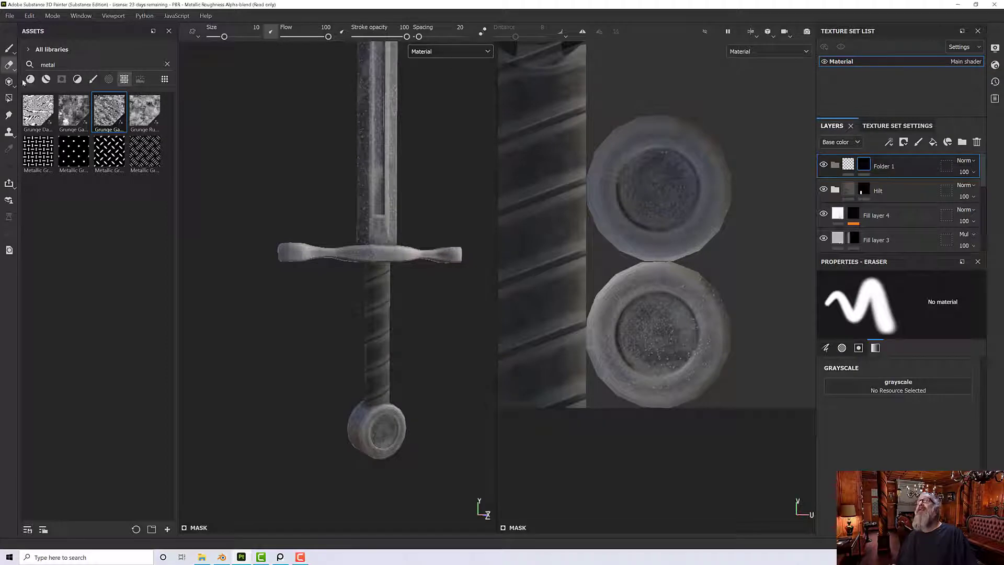
# Activate Polygon Fill for Folder 1's mask and display that mask in the viewport.
pyautogui.click(9, 98)
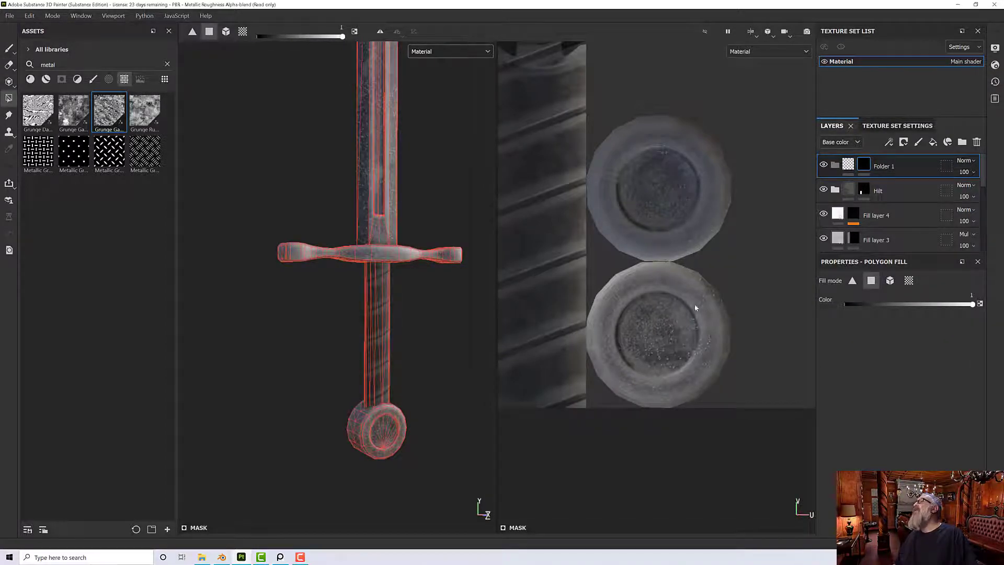
pyautogui.scroll(3, 661, 307)
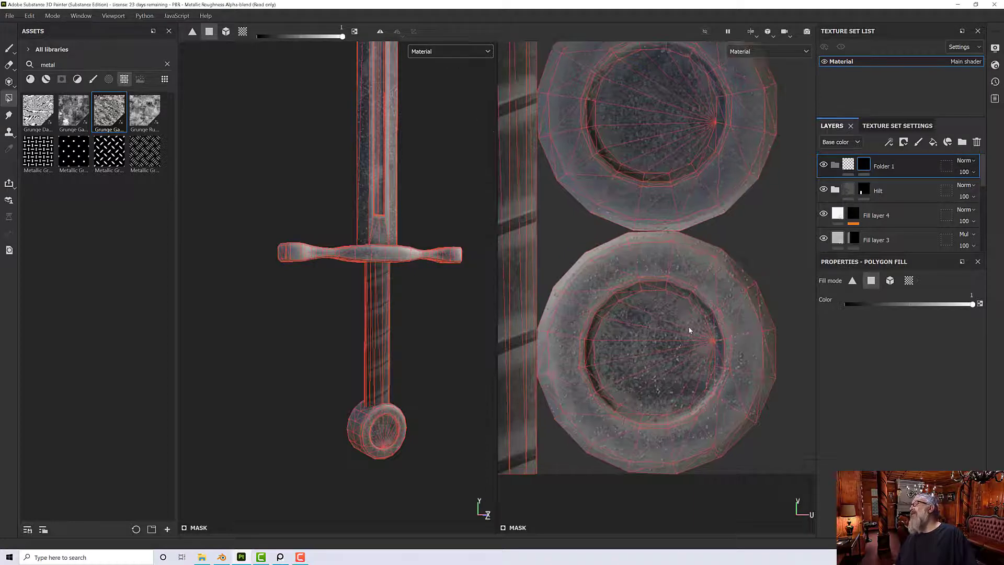
pyautogui.click(419, 53)
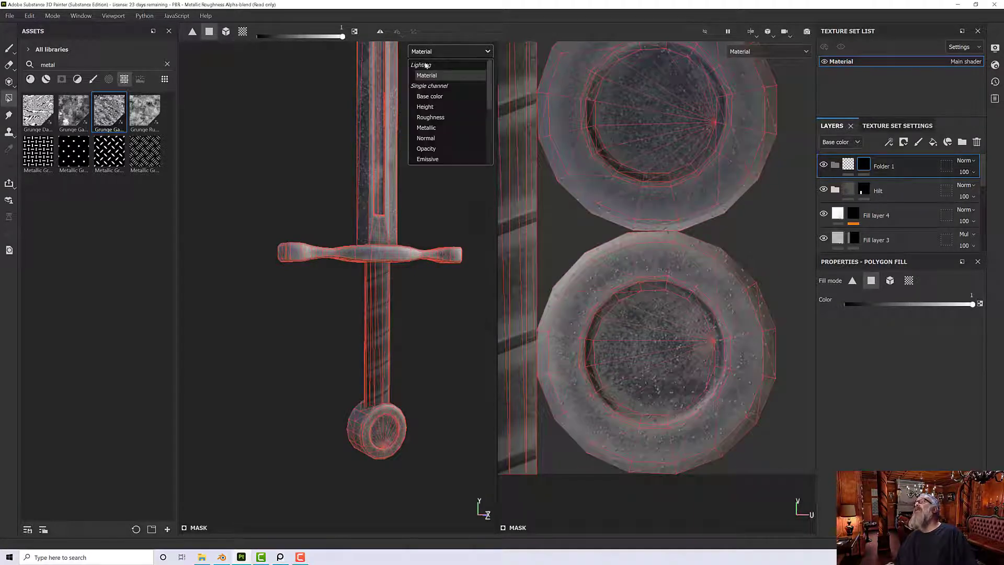
pyautogui.scroll(-2, 434, 155)
pyautogui.click(434, 139)
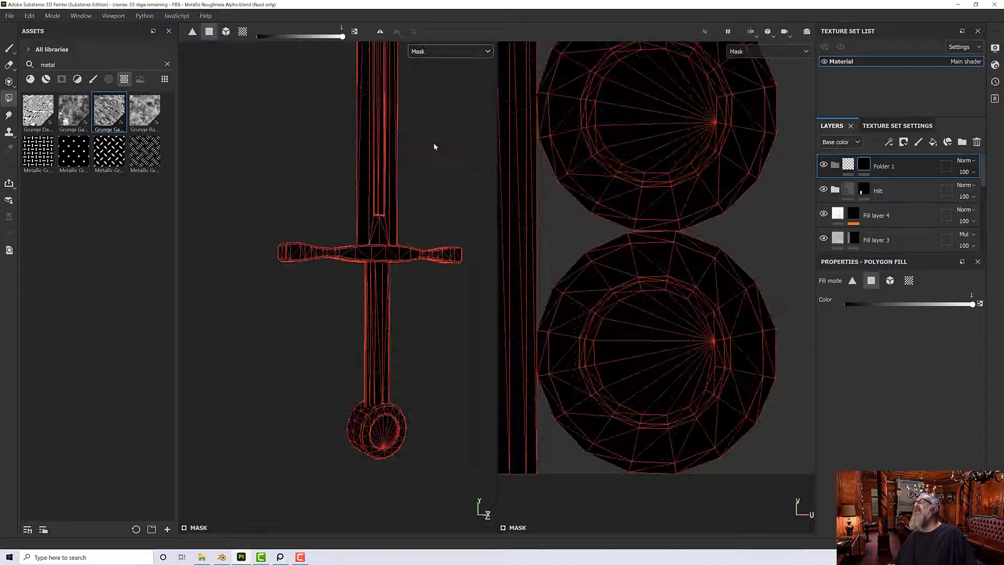
# Fill the inner disc of the pommel's upper UV island with white in Folder 1's mask.
pyautogui.click(656, 116)
pyautogui.moveTo(672, 127); pyautogui.dragTo(707, 149)
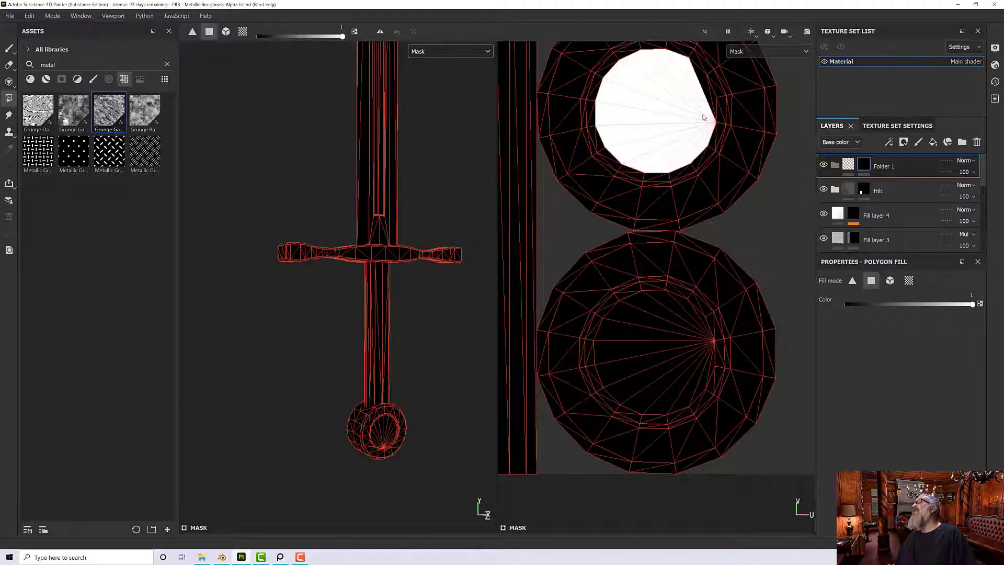
pyautogui.scroll(2, 701, 113)
pyautogui.click(705, 105)
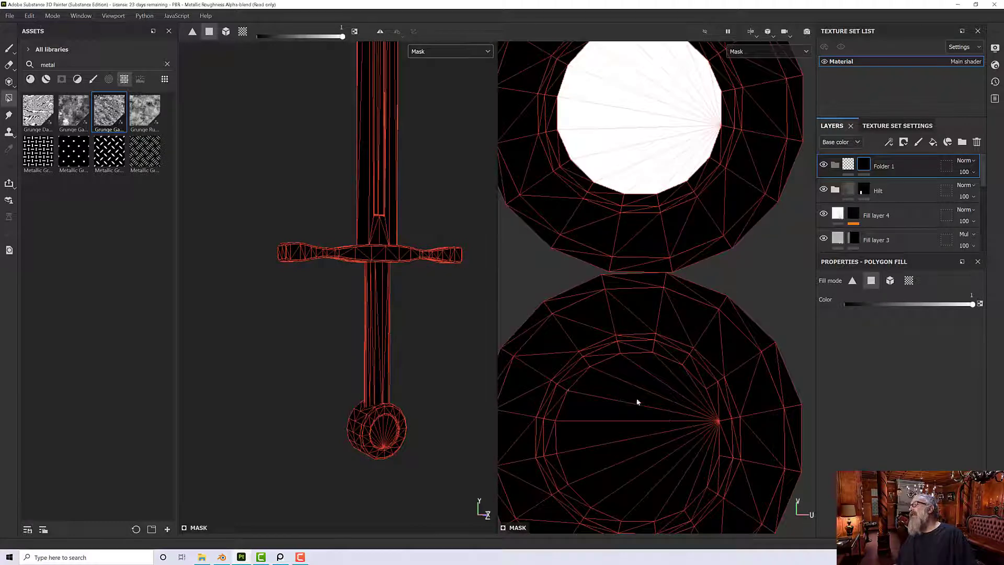
pyautogui.moveTo(636, 401); pyautogui.dragTo(711, 464)
pyautogui.click(713, 383)
pyautogui.hotkey('ctrl', 'z')
pyautogui.hotkey('ctrl', 'z')
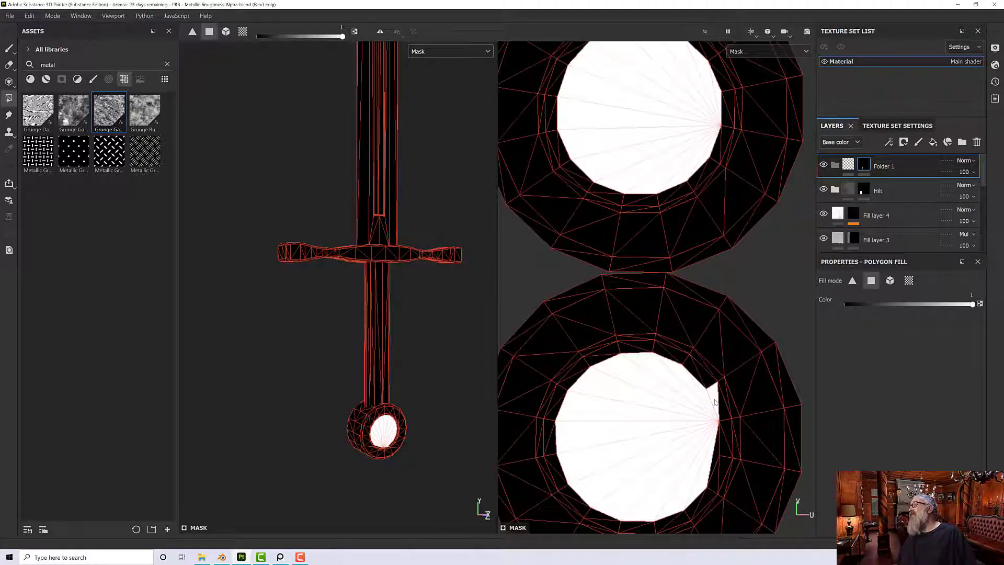
# Fill every wedge of the inner disc on the pommel's lower UV island with white.
pyautogui.moveTo(589, 414); pyautogui.dragTo(660, 454)
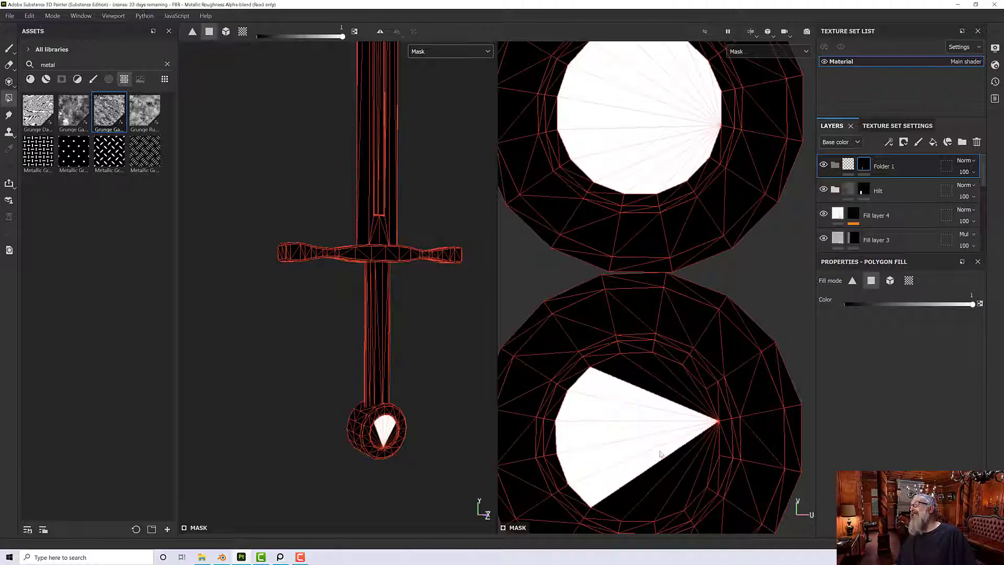
pyautogui.moveTo(641, 382); pyautogui.dragTo(711, 470)
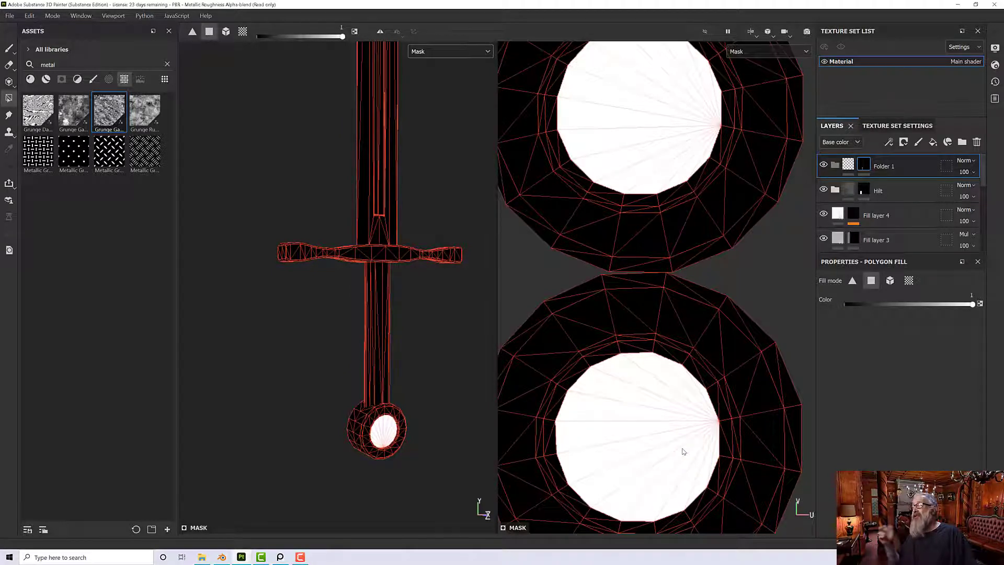
pyautogui.scroll(-2, 682, 451)
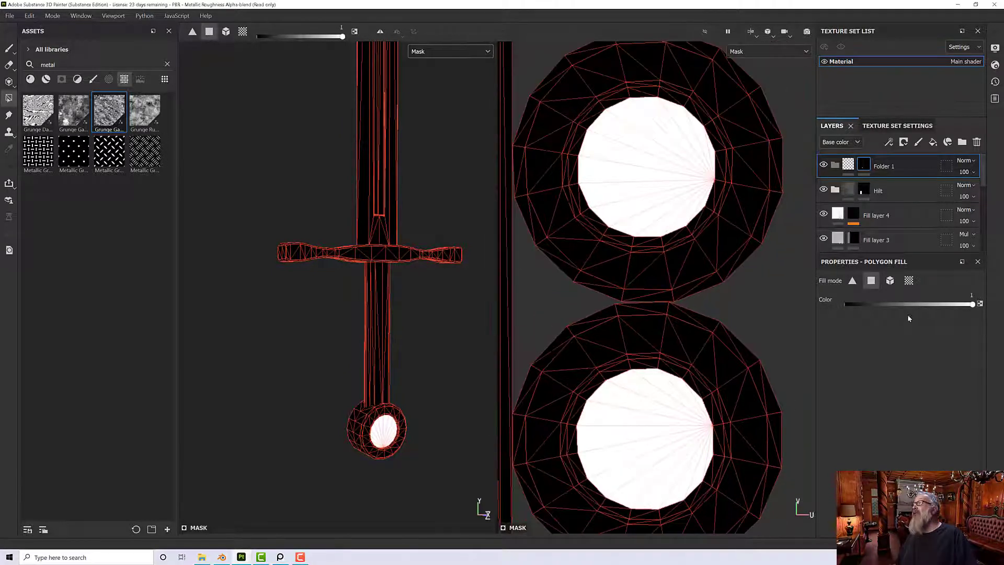
# Remove some wedges of the lower inner disc with a black fill, and restore them with the fill color at 1.
pyautogui.click(882, 304)
pyautogui.moveTo(858, 309); pyautogui.dragTo(828, 312)
pyautogui.moveTo(661, 406); pyautogui.dragTo(672, 415)
pyautogui.click(972, 303)
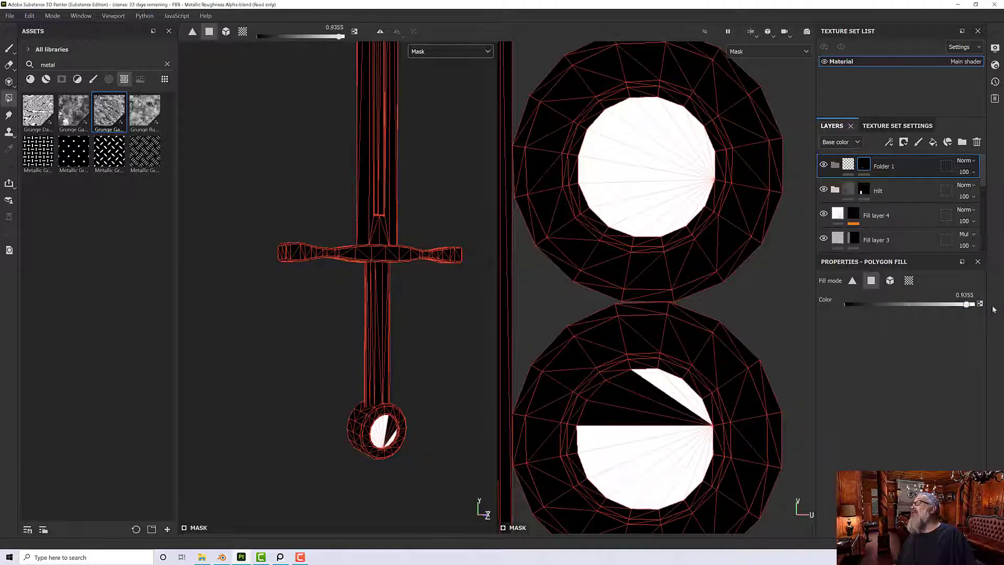
pyautogui.moveTo(677, 397); pyautogui.dragTo(644, 422)
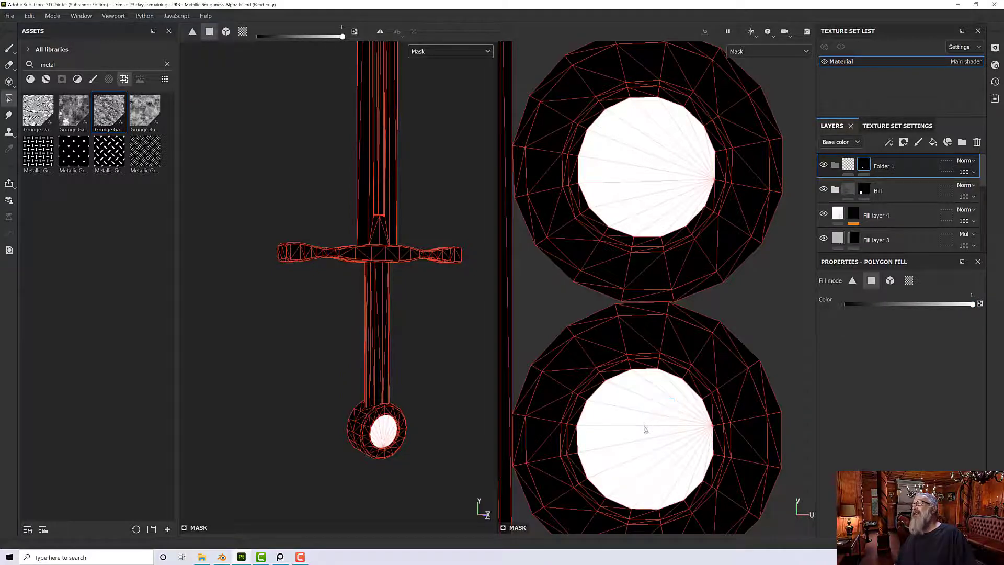
# Return the viewport display from the mask to Material and activate the Paint tool.
pyautogui.scroll(-3, 645, 428)
pyautogui.scroll(2, 645, 428)
pyautogui.scroll(-1, 645, 430)
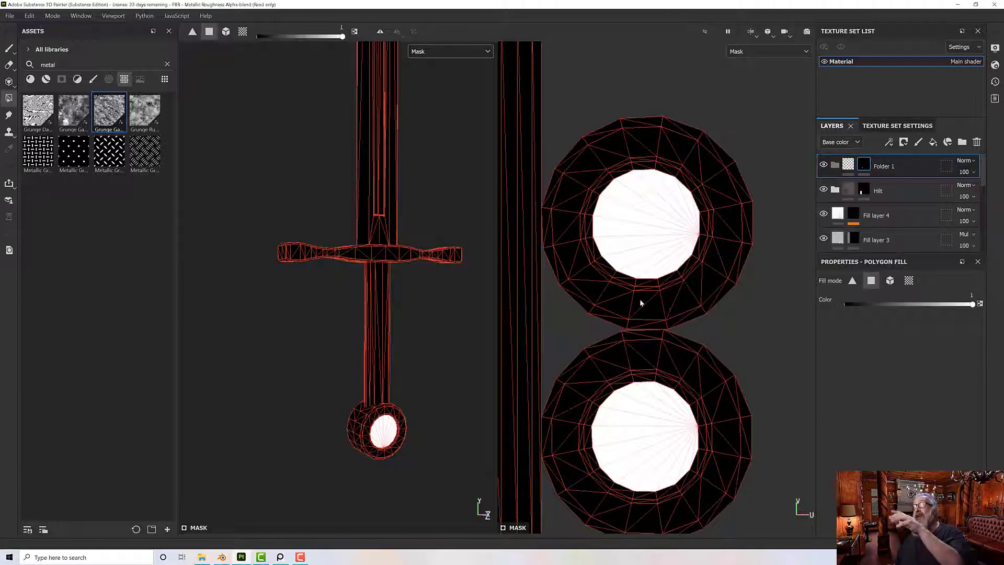
pyautogui.click(436, 52)
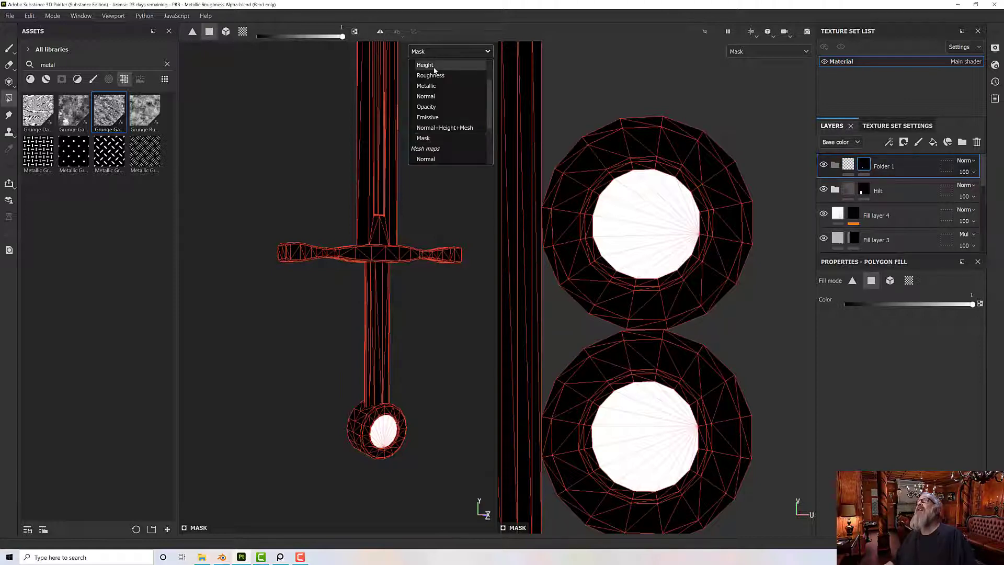
pyautogui.scroll(2, 434, 73)
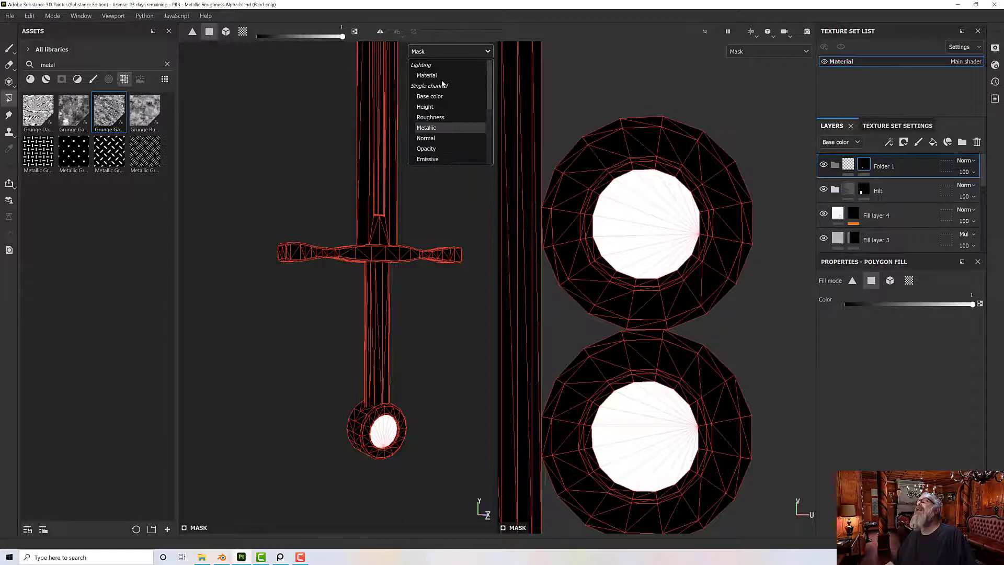
pyautogui.scroll(-2, 434, 73)
pyautogui.click(430, 75)
pyautogui.click(435, 52)
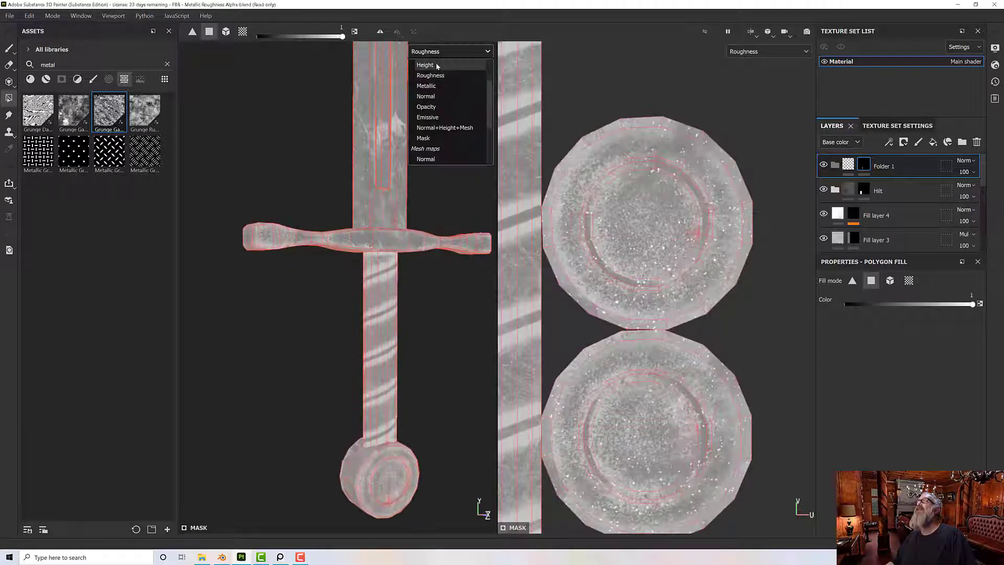
pyautogui.scroll(2, 434, 73)
pyautogui.click(432, 78)
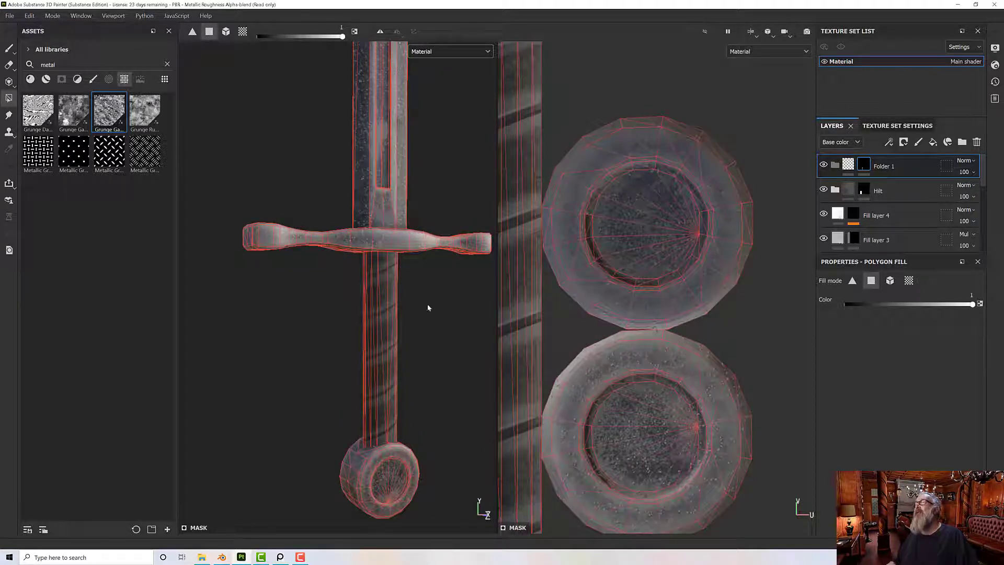
pyautogui.click(9, 48)
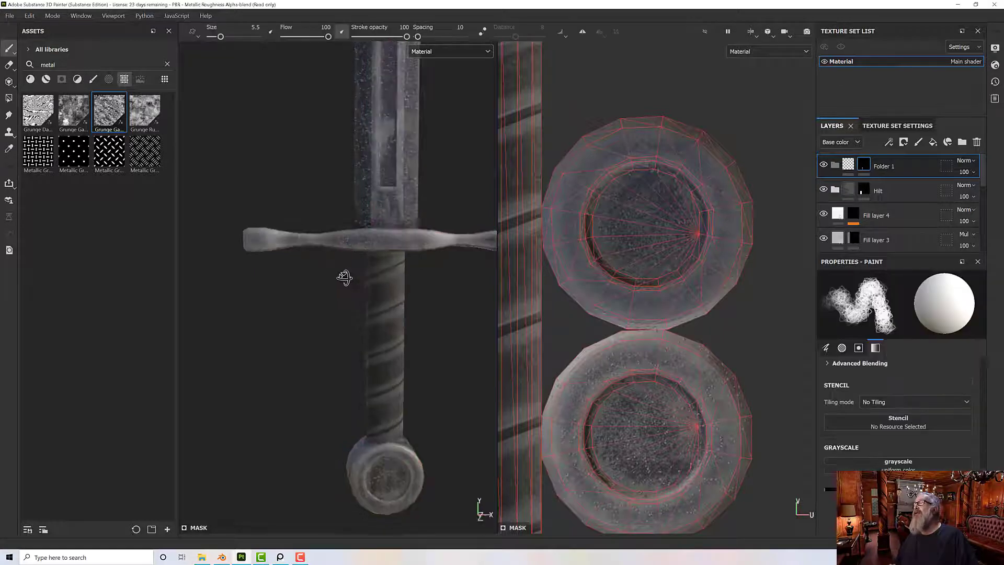
pyautogui.keyDown('alt'); pyautogui.moveTo(399, 319); pyautogui.dragTo(377, 242, button='middle'); pyautogui.keyUp('alt')
pyautogui.scroll(1, 591, 298)
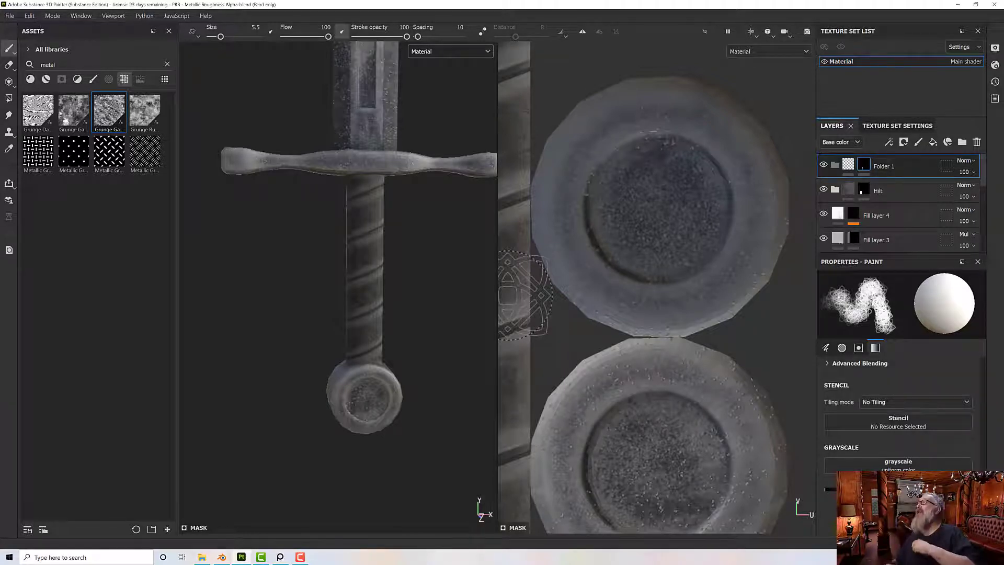
# Add the Bronze Armor smart material inside Folder 1 and inspect it on the pommel's inner disc.
pyautogui.click(46, 79)
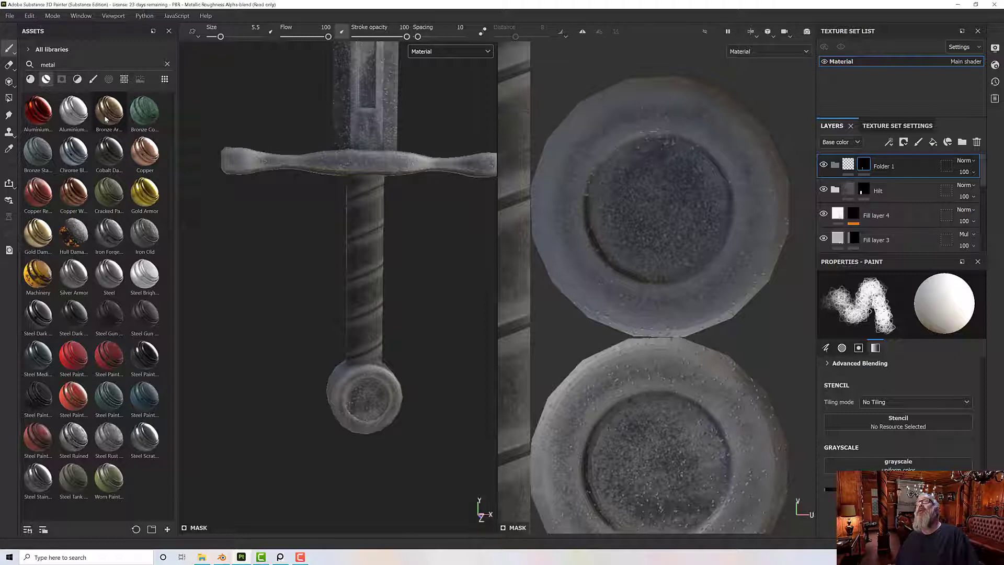
pyautogui.moveTo(106, 119); pyautogui.dragTo(899, 170)
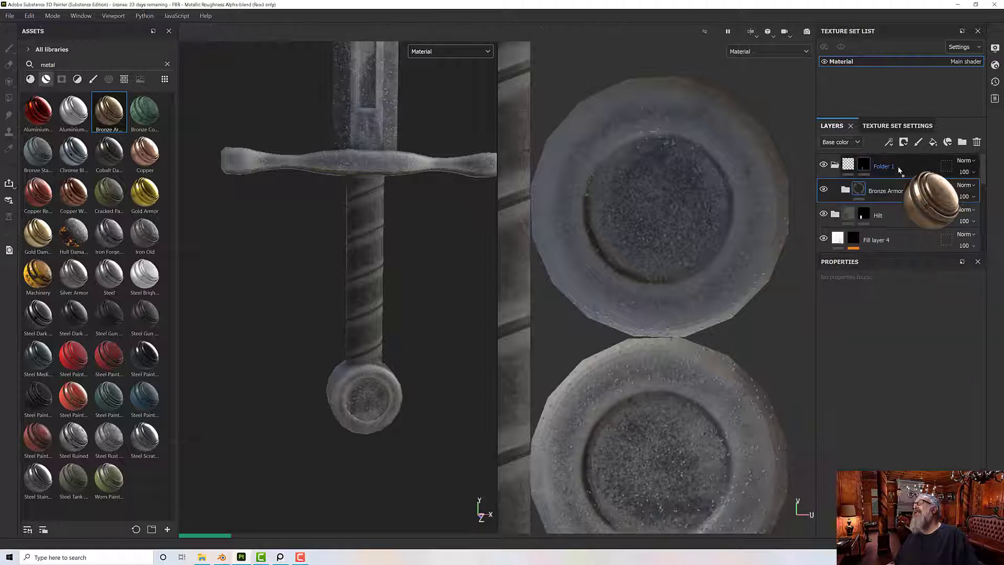
pyautogui.moveTo(899, 170); pyautogui.dragTo(899, 171)
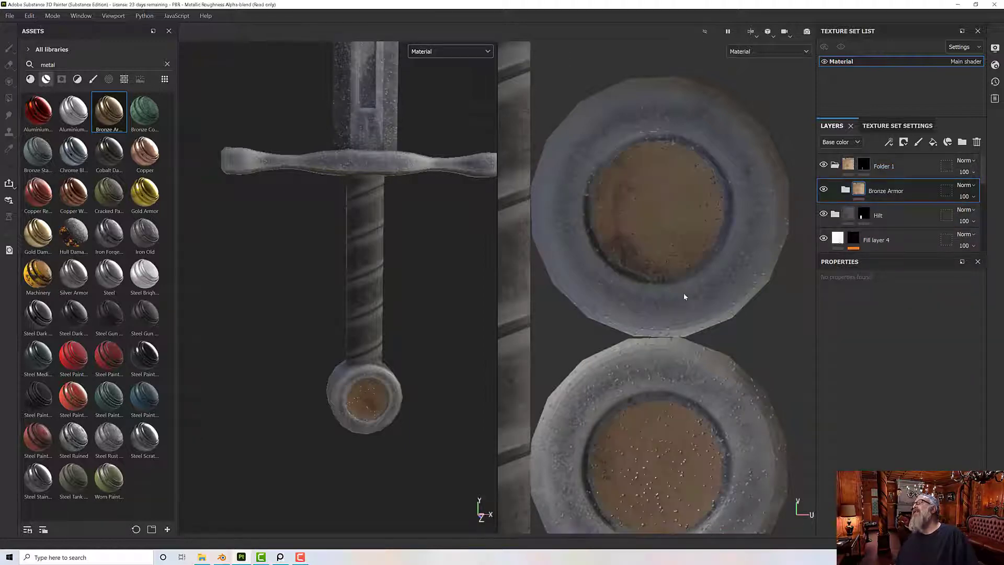
pyautogui.scroll(1, 684, 297)
pyautogui.scroll(6, 378, 429)
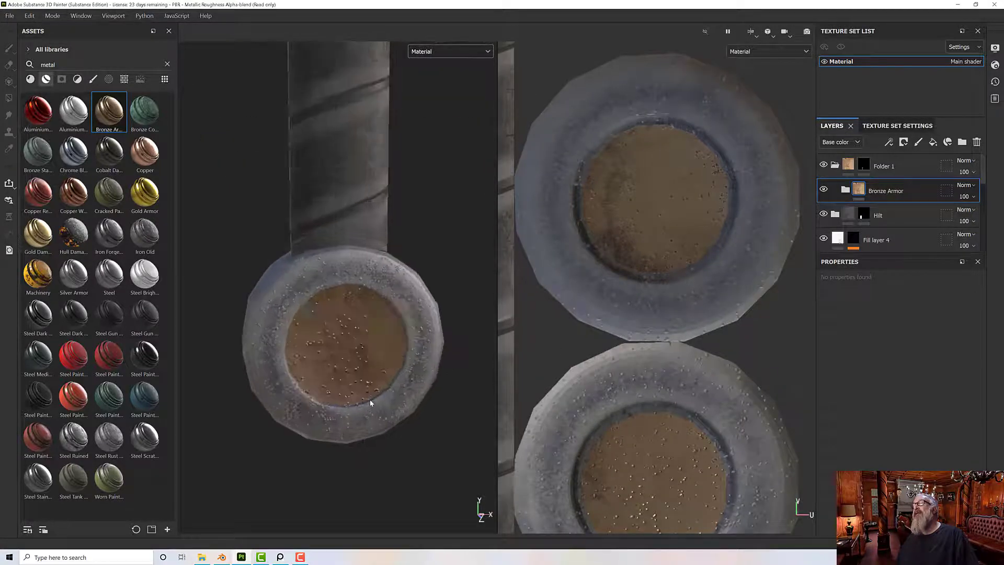
pyautogui.moveTo(365, 367)
pyautogui.keyDown('alt'); pyautogui.mouseDown()
pyautogui.moveTo(383, 357)
pyautogui.moveTo(372, 360)
pyautogui.mouseUp(); pyautogui.keyUp('alt')
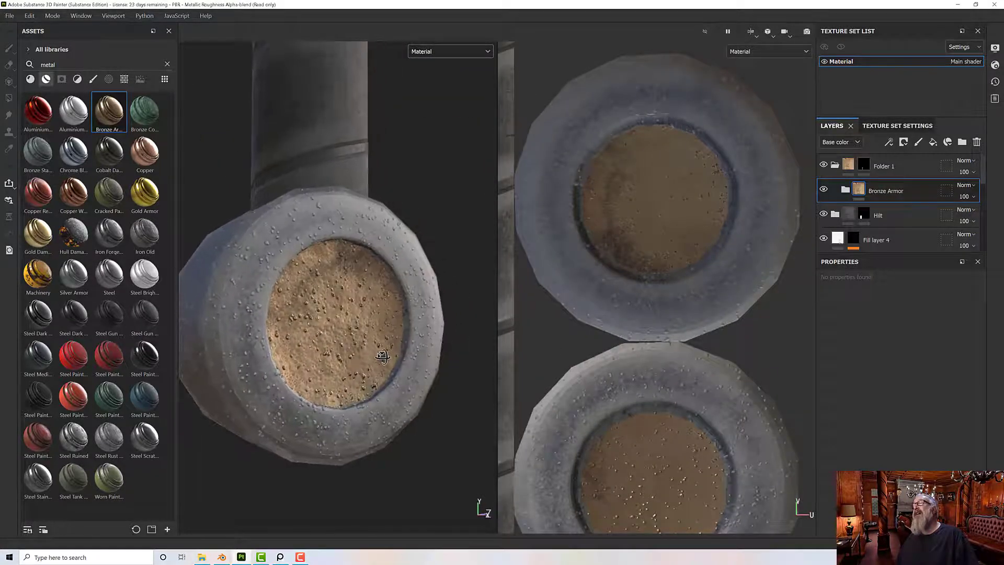
pyautogui.scroll(2, 371, 361)
pyautogui.keyDown('alt'); pyautogui.moveTo(371, 359); pyautogui.dragTo(379, 377, button='middle'); pyautogui.keyUp('alt')
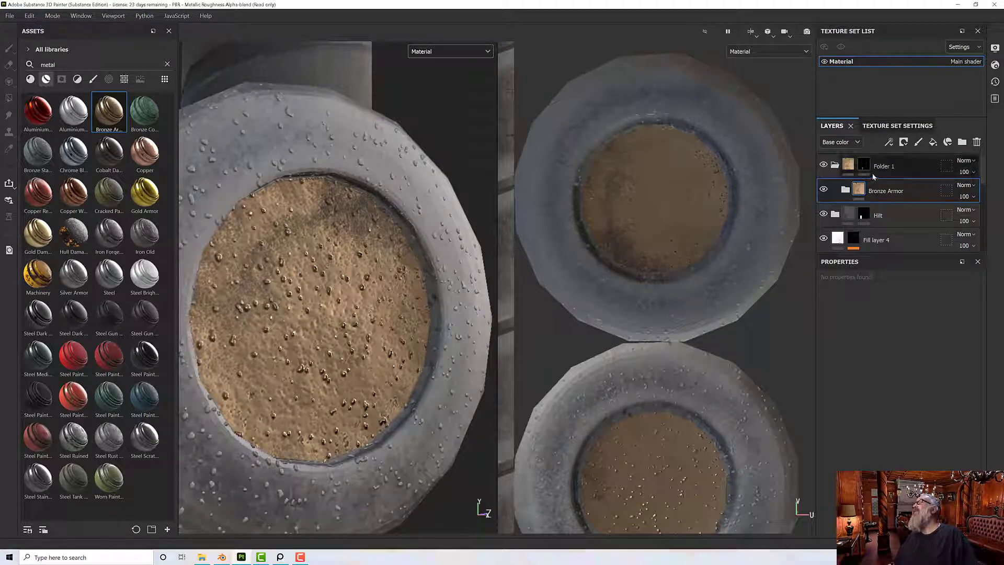
# Set Folder 1's Height channel blending mode to Normal and check the pommel's inner disc.
pyautogui.click(902, 166)
pyautogui.click(854, 142)
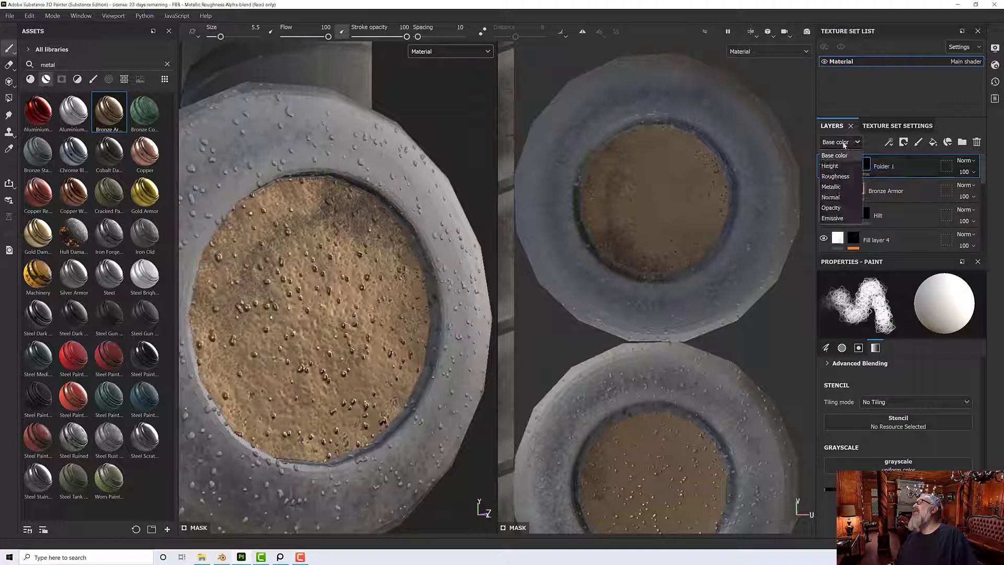
pyautogui.click(841, 166)
pyautogui.click(967, 161)
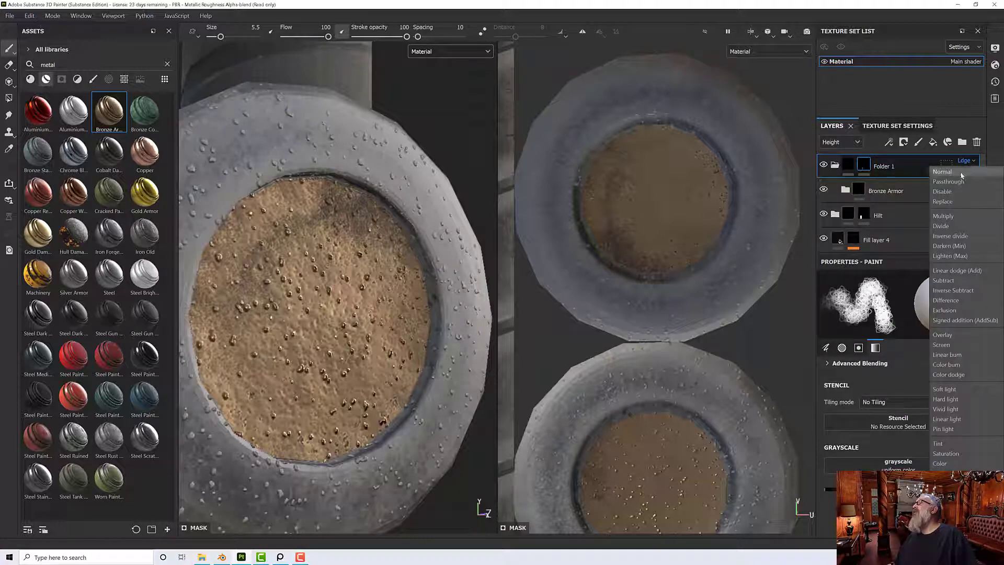
pyautogui.click(951, 172)
pyautogui.moveTo(334, 266)
pyautogui.keyDown('alt'); pyautogui.mouseDown()
pyautogui.moveTo(419, 296)
pyautogui.moveTo(378, 332)
pyautogui.moveTo(366, 284)
pyautogui.moveTo(354, 287)
pyautogui.mouseUp(); pyautogui.keyUp('alt')
pyautogui.scroll(-5, 354, 287)
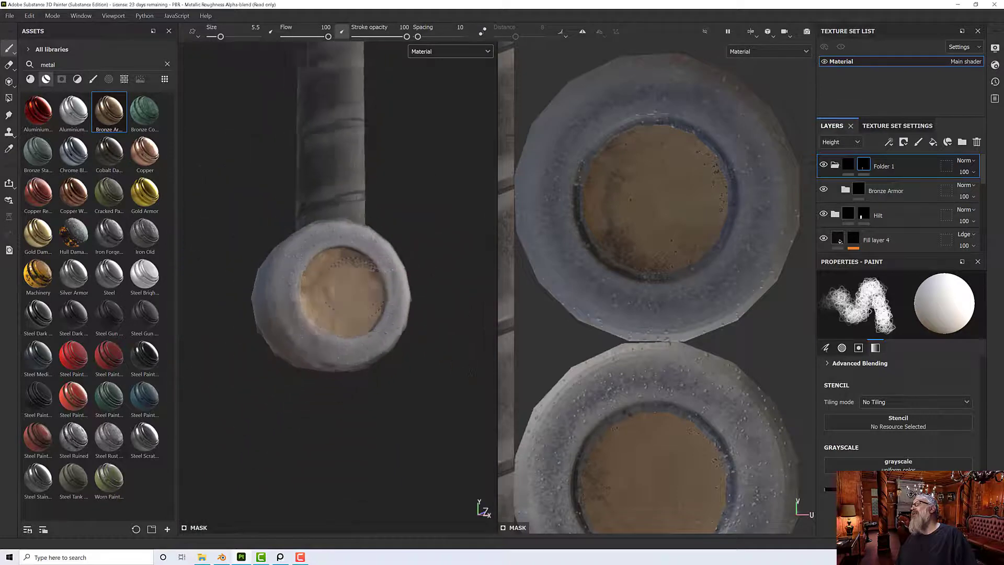
pyautogui.keyDown('alt'); pyautogui.moveTo(332, 287); pyautogui.dragTo(324, 345, button='middle'); pyautogui.keyUp('alt')
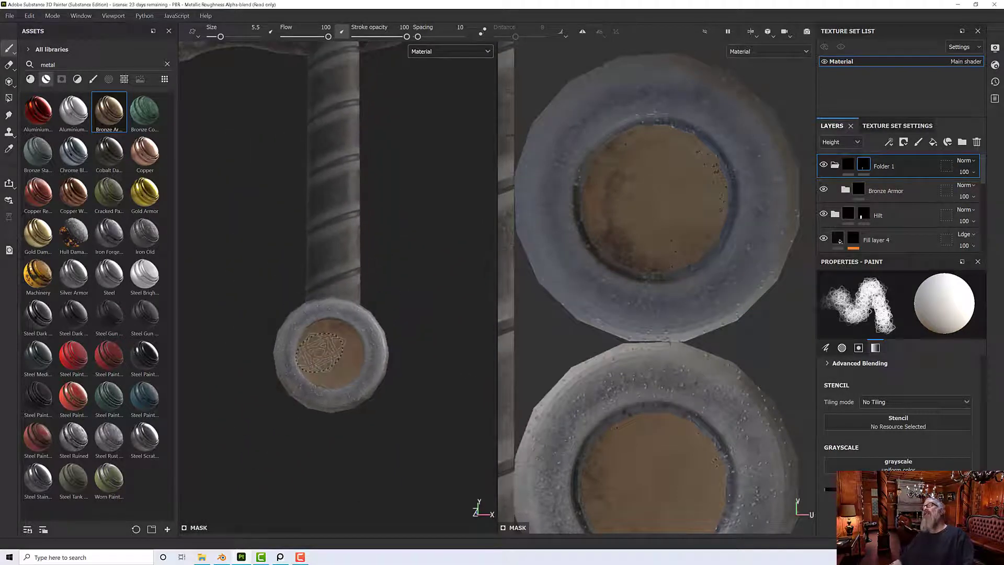
pyautogui.scroll(5, 325, 349)
pyautogui.keyDown('alt'); pyautogui.moveTo(331, 351); pyautogui.dragTo(362, 352); pyautogui.keyUp('alt')
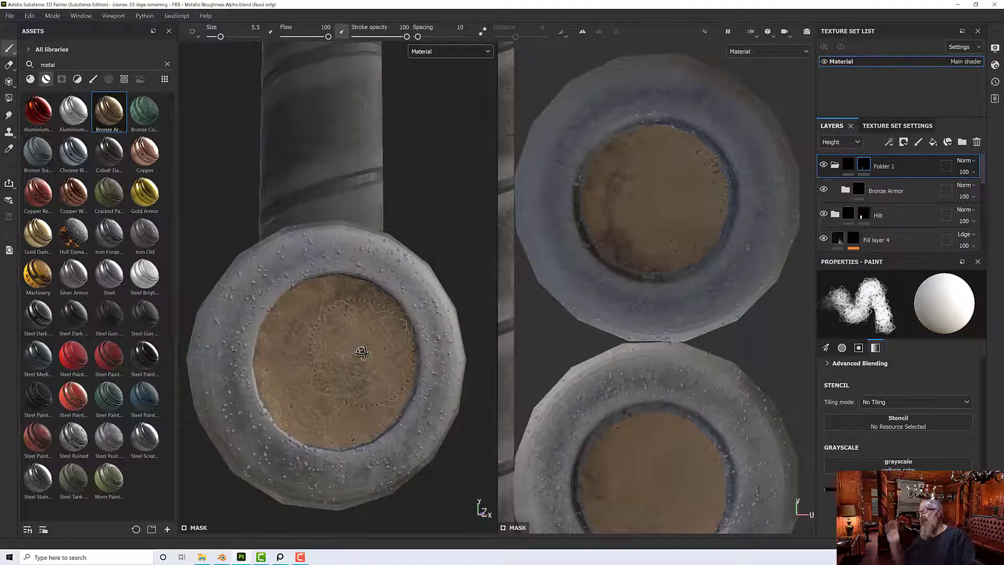
pyautogui.scroll(-3, 365, 345)
pyautogui.scroll(-4, 366, 342)
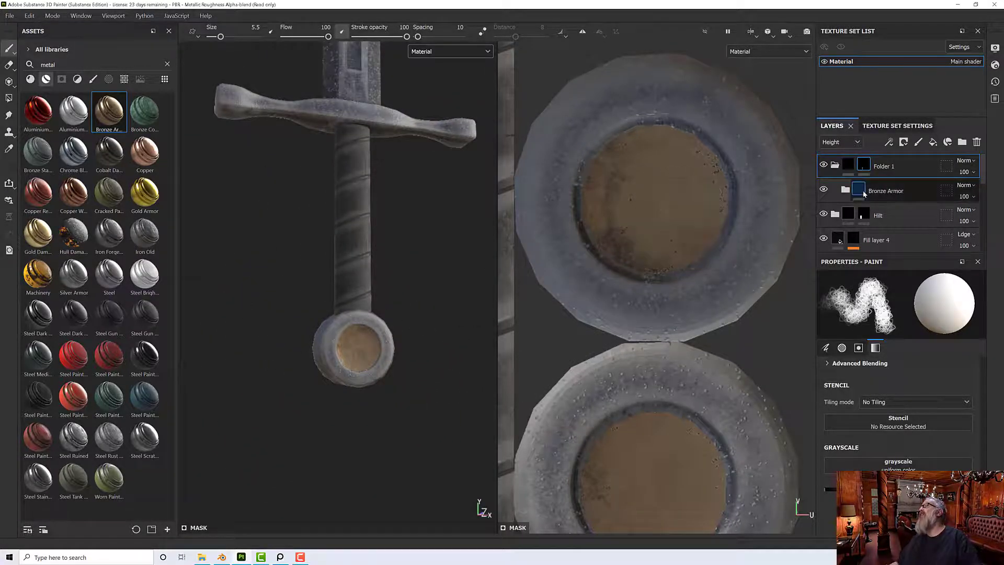
# Add a paint layer above Bronze Armor inside Folder 1 and review its height and roughness paint channels.
pyautogui.click(915, 172)
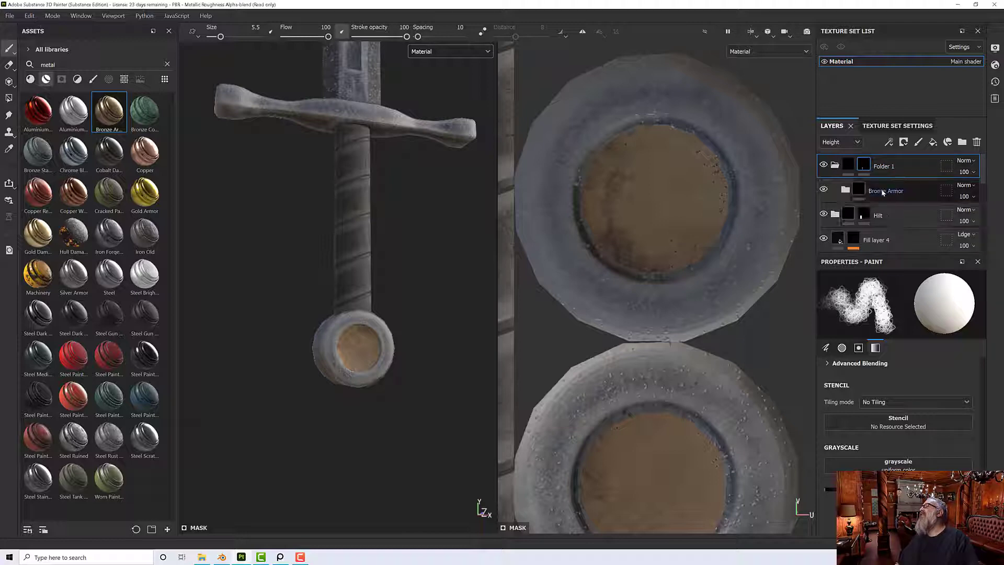
pyautogui.click(888, 191)
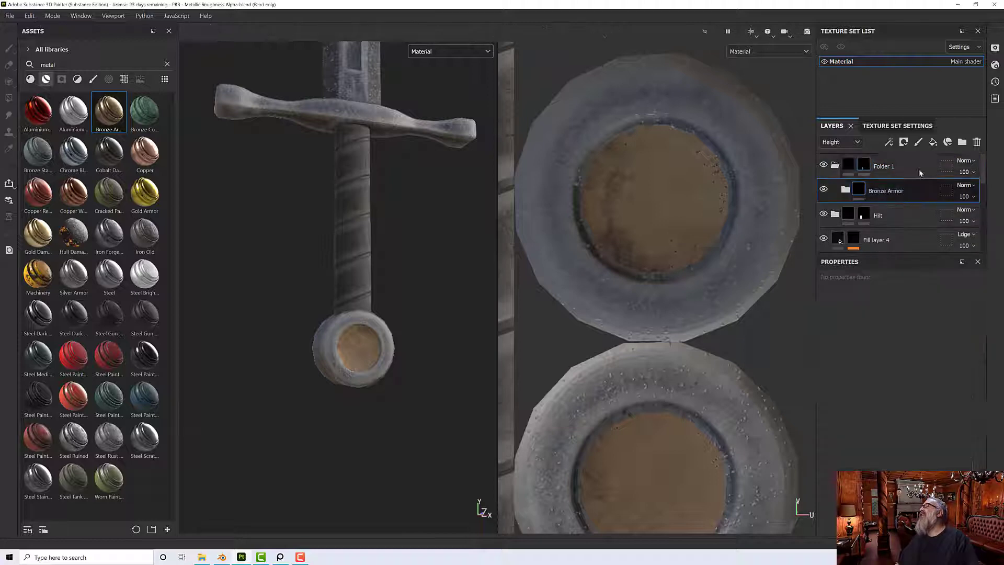
pyautogui.click(917, 142)
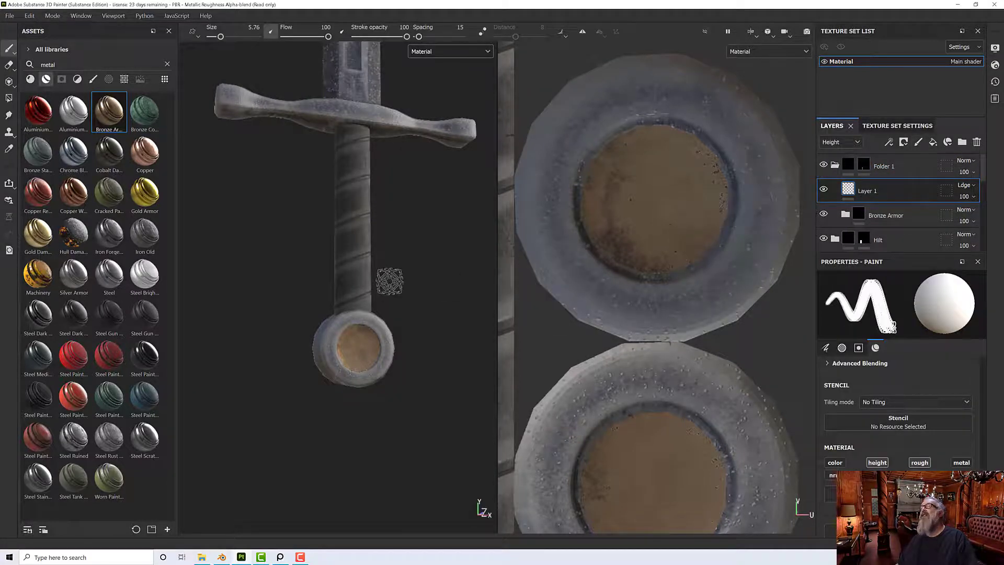
pyautogui.scroll(-1, 792, 376)
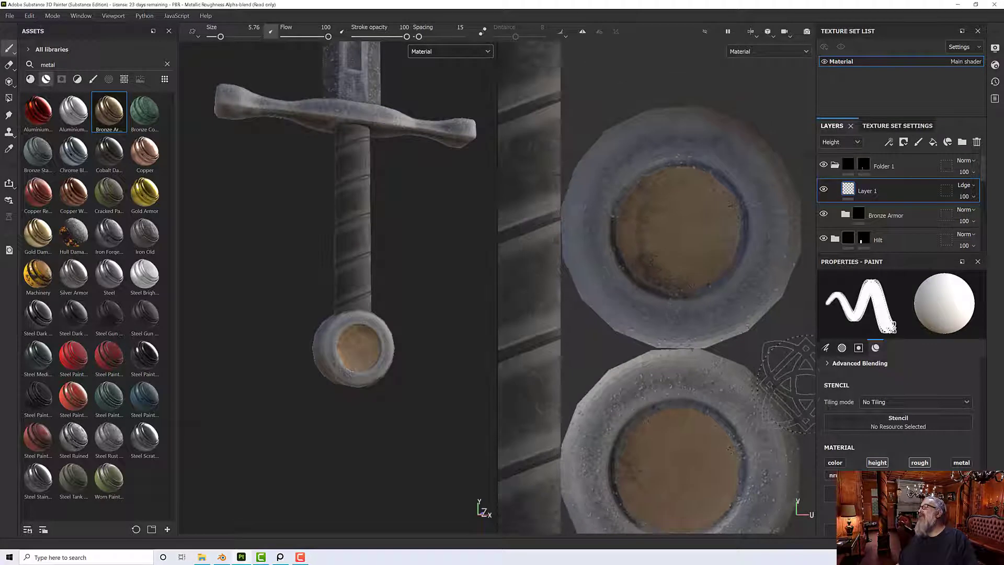
pyautogui.click(878, 462)
pyautogui.click(919, 462)
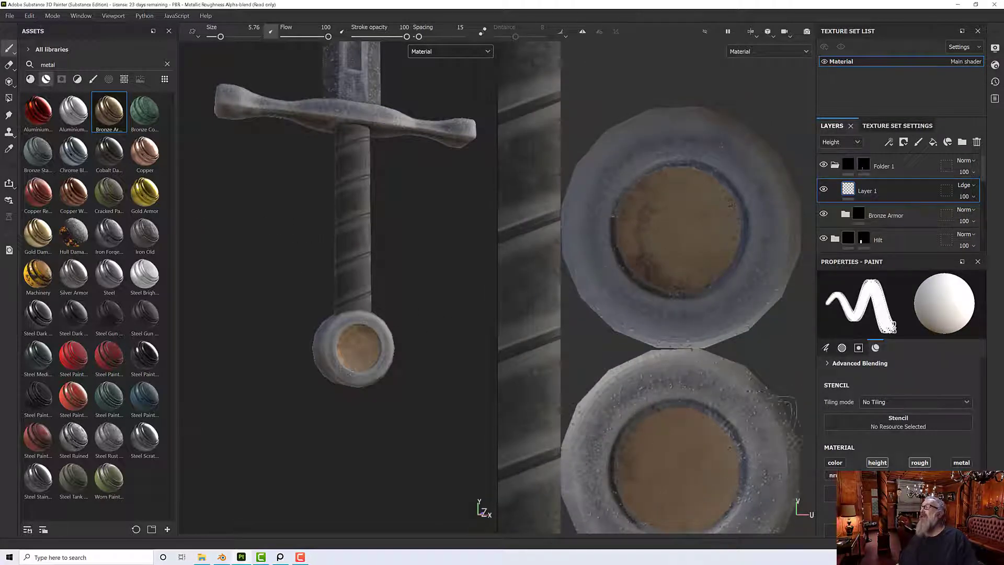
pyautogui.scroll(-2, 878, 466)
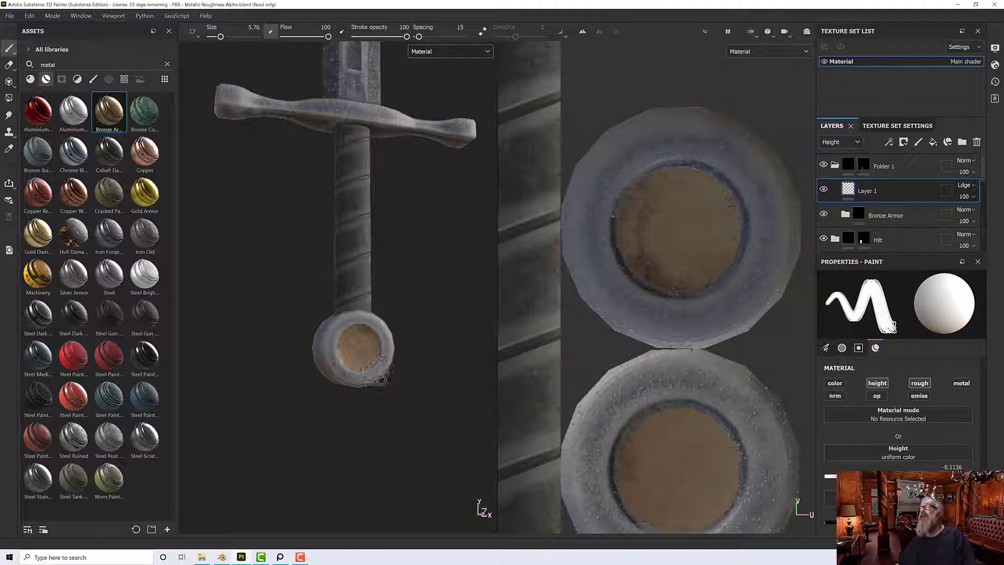
pyautogui.scroll(5, 374, 369)
pyautogui.moveTo(376, 354)
pyautogui.keyDown('alt'); pyautogui.mouseDown()
pyautogui.moveTo(363, 359)
pyautogui.moveTo(345, 334)
pyautogui.mouseUp(); pyautogui.keyUp('alt')
pyautogui.scroll(3, 872, 437)
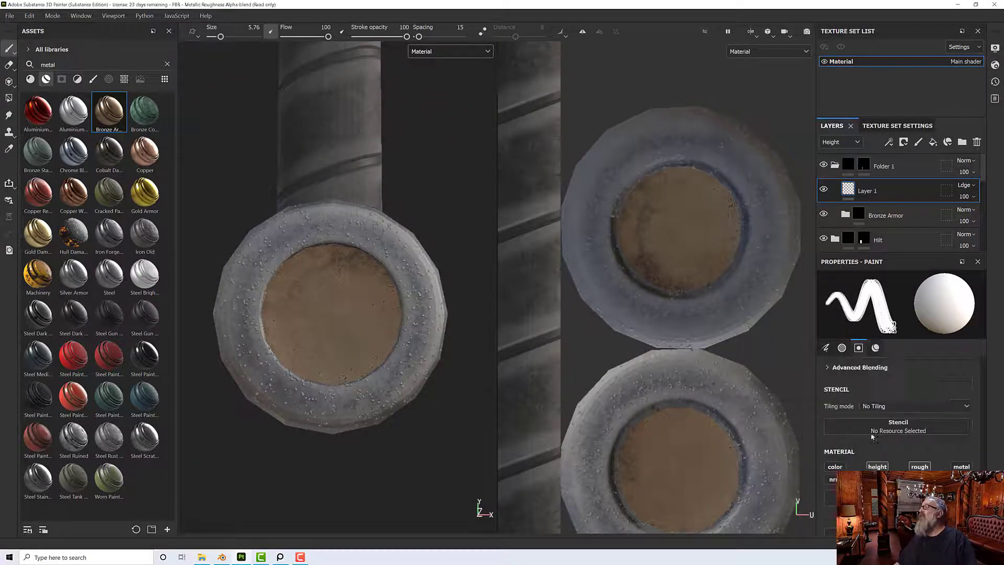
# Try the Tangent | Wrap brush alignment and return the alignment to UV.
pyautogui.scroll(6, 881, 419)
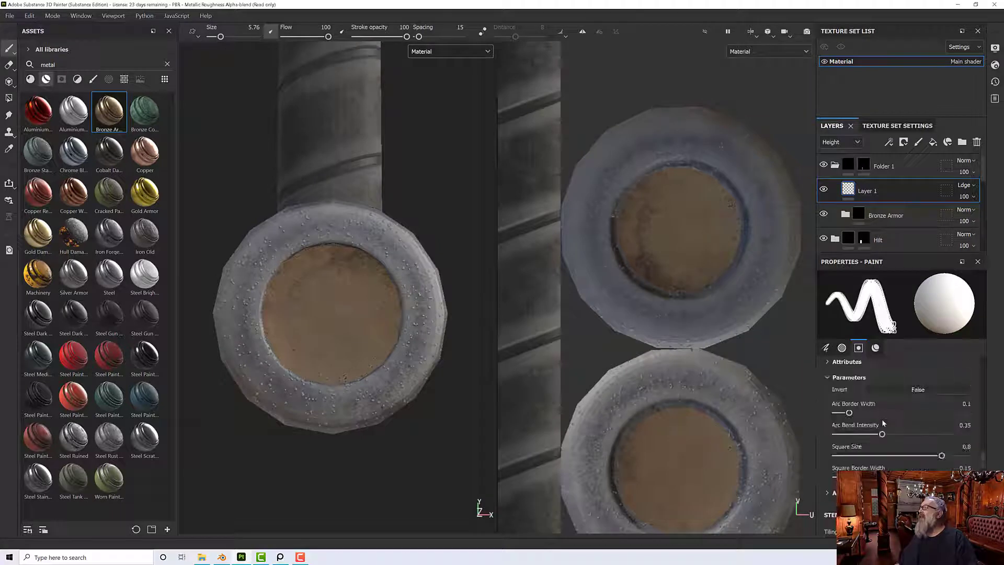
pyautogui.scroll(3, 881, 419)
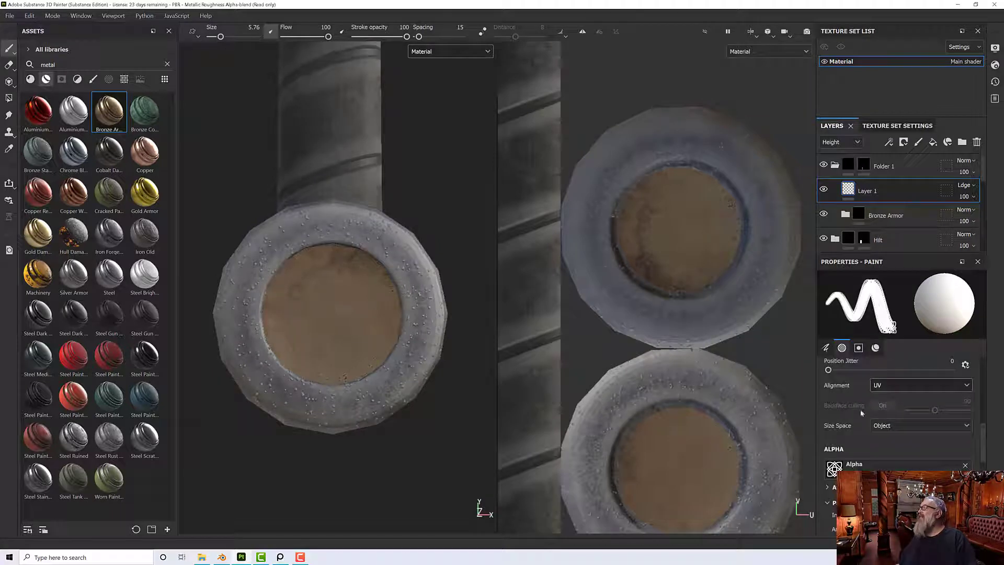
pyautogui.scroll(2, 860, 408)
pyautogui.click(875, 427)
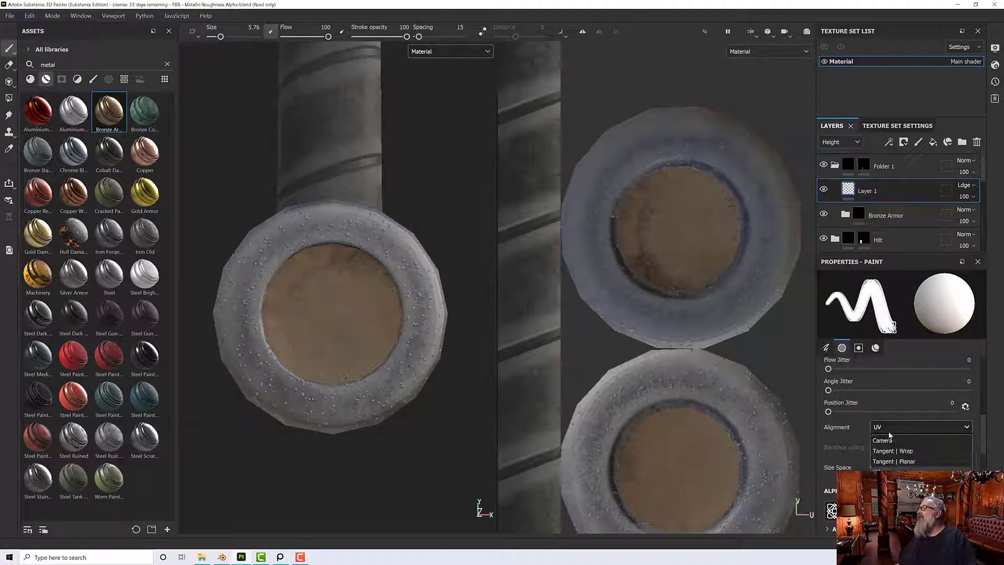
pyautogui.click(892, 451)
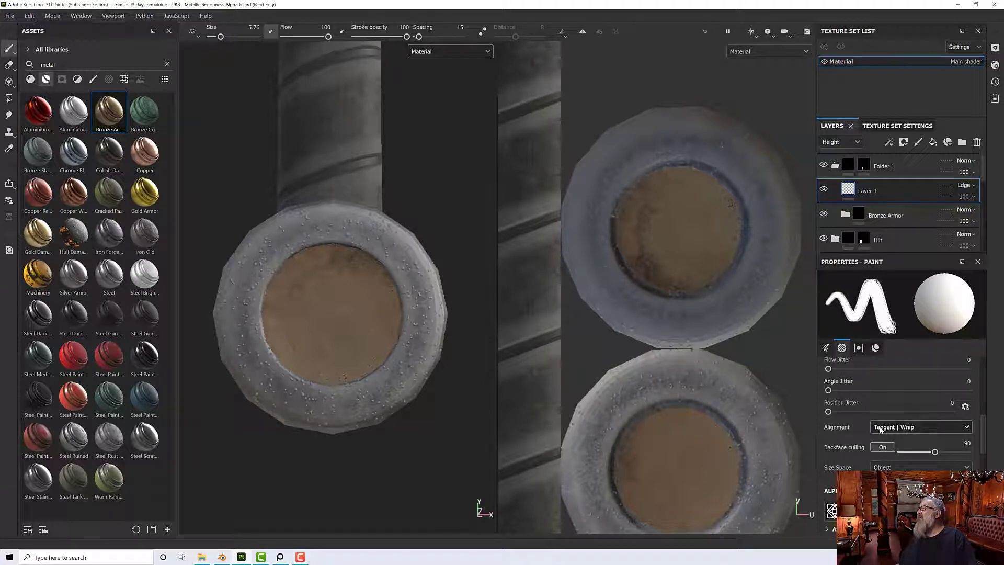
pyautogui.click(882, 429)
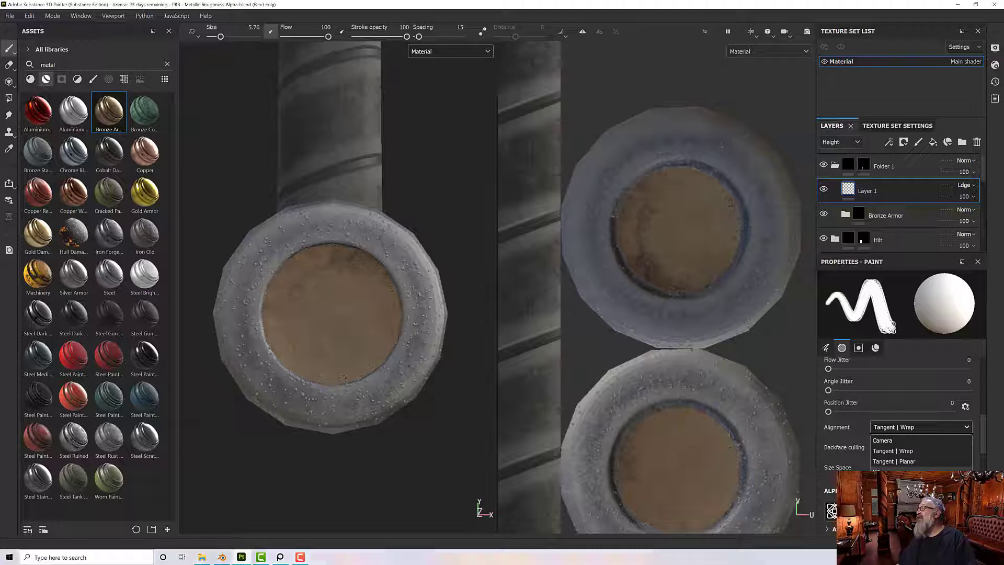
pyautogui.click(884, 471)
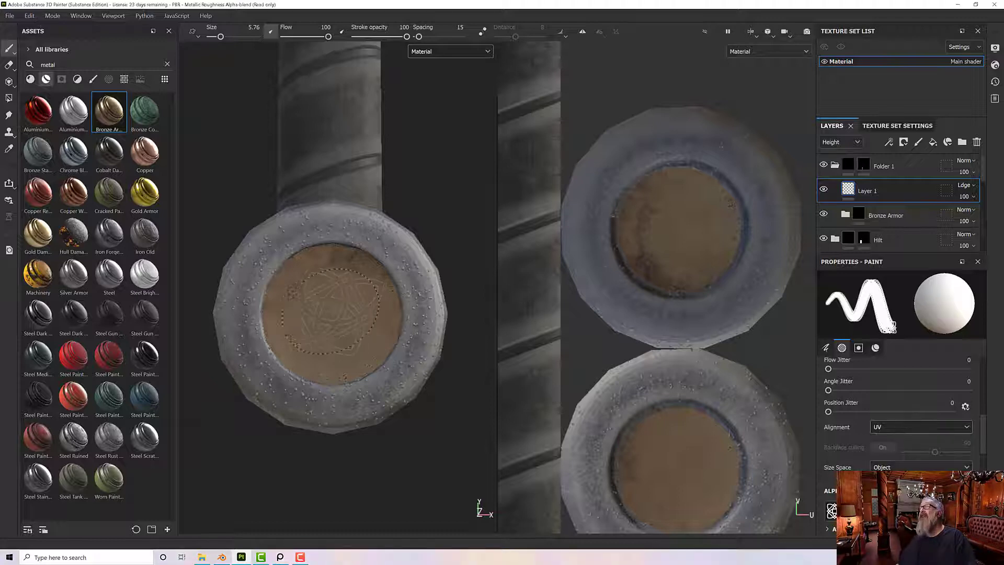
# Stamp the knot alpha once on the pommel's bronze inner disc, inspect it up close and undo the stamp.
pyautogui.click(326, 312)
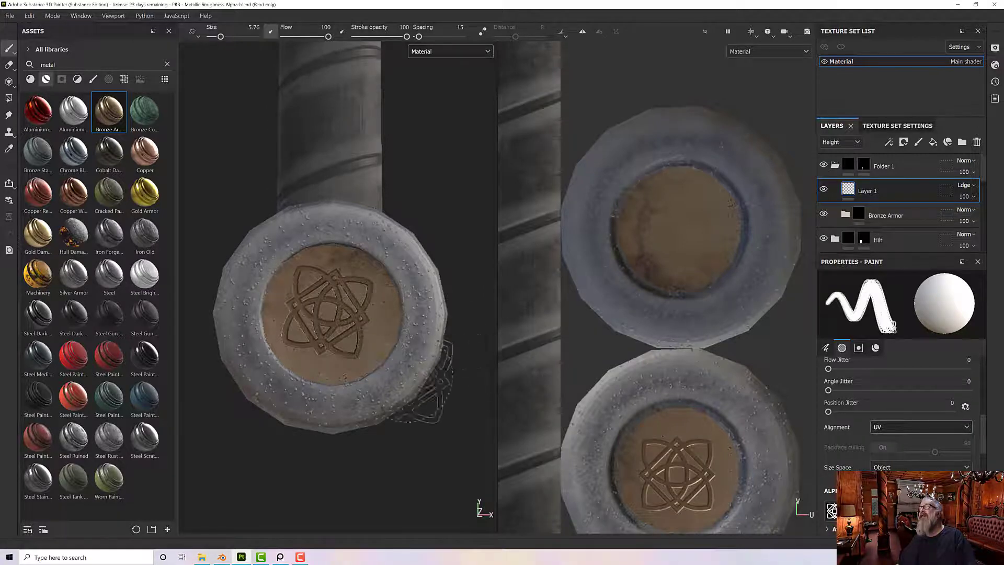
pyautogui.scroll(2, 405, 376)
pyautogui.scroll(3, 406, 375)
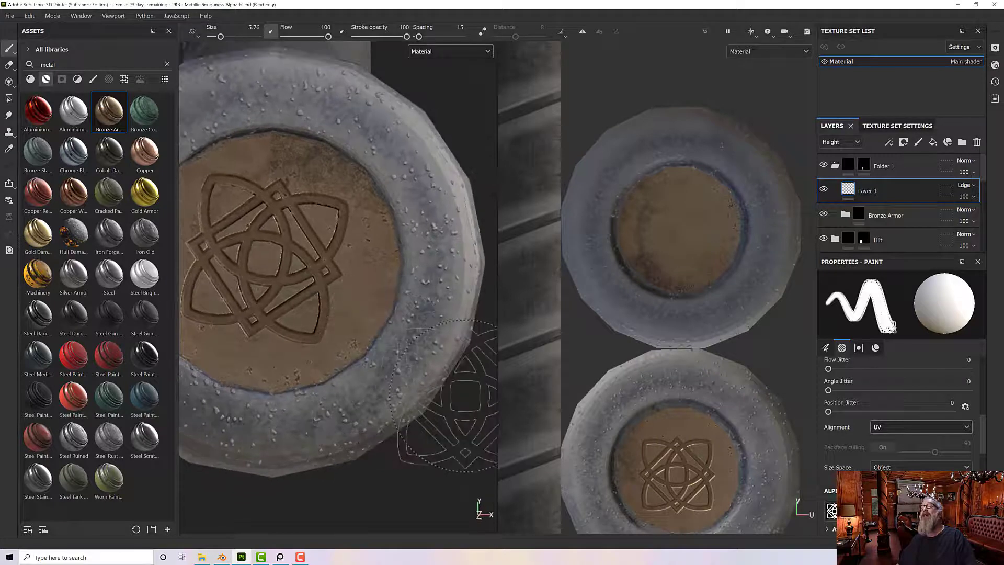
pyautogui.press('ctrl')
pyautogui.hotkey('ctrl', 'z')
# Stamp the knot alpha at brush size 6.28 once on each of the pommel's two bronze inner discs.
pyautogui.keyDown('ctrl'); pyautogui.moveTo(264, 285); pyautogui.dragTo(277, 282, button='right'); pyautogui.keyUp('ctrl')
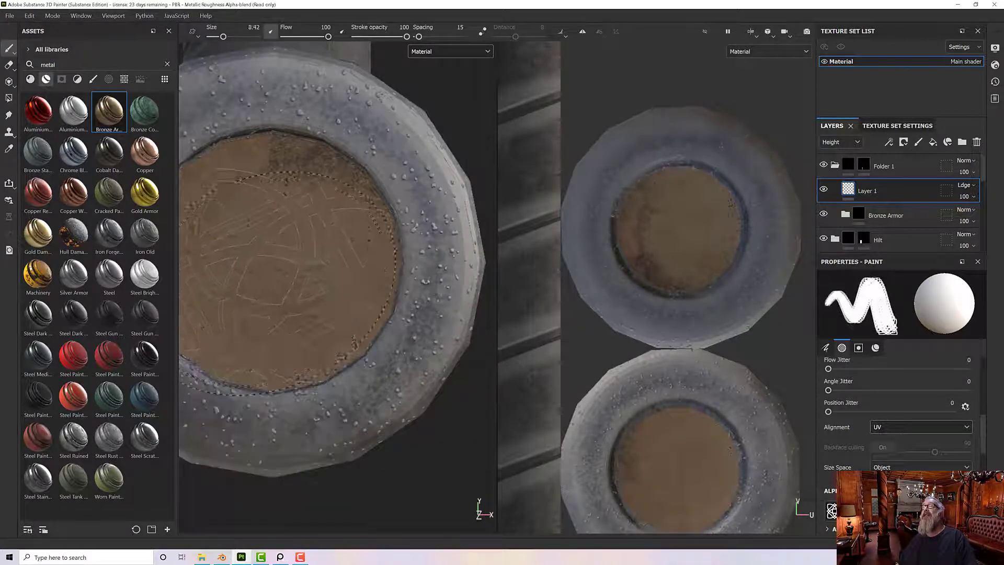
pyautogui.keyDown('alt'); pyautogui.moveTo(275, 278); pyautogui.dragTo(345, 279); pyautogui.keyUp('alt')
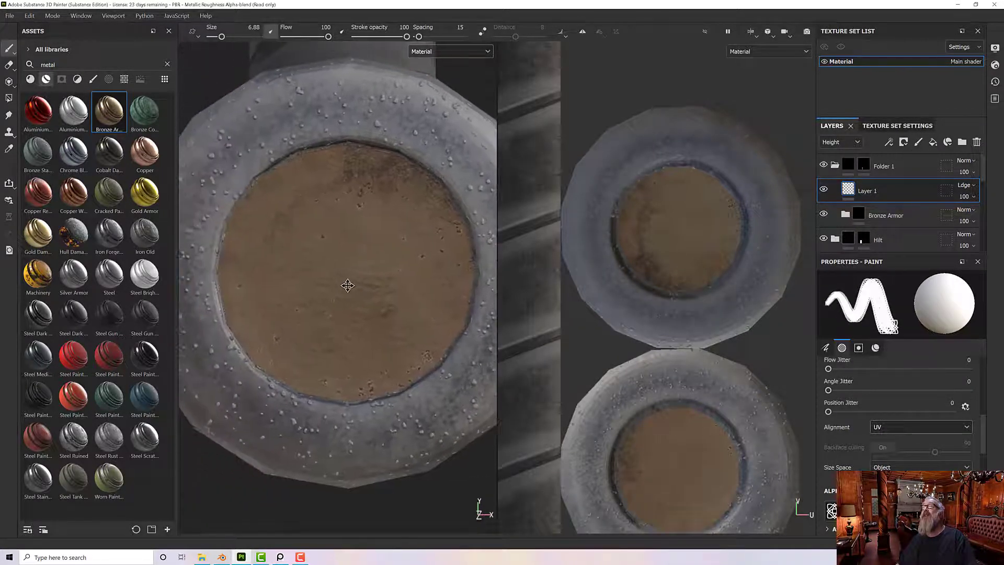
pyautogui.moveTo(340, 274)
pyautogui.keyDown('ctrl'); pyautogui.mouseDown(button='right')
pyautogui.moveTo(322, 274)
pyautogui.moveTo(361, 273)
pyautogui.mouseUp(button='right'); pyautogui.keyUp('ctrl')
pyautogui.click(348, 284)
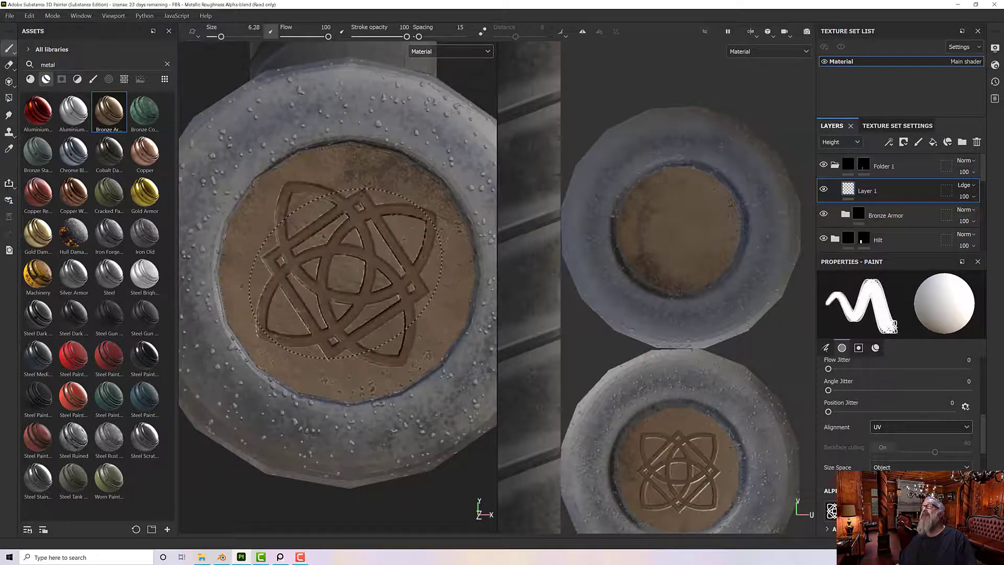
pyautogui.scroll(3, 348, 282)
pyautogui.scroll(-5, 355, 293)
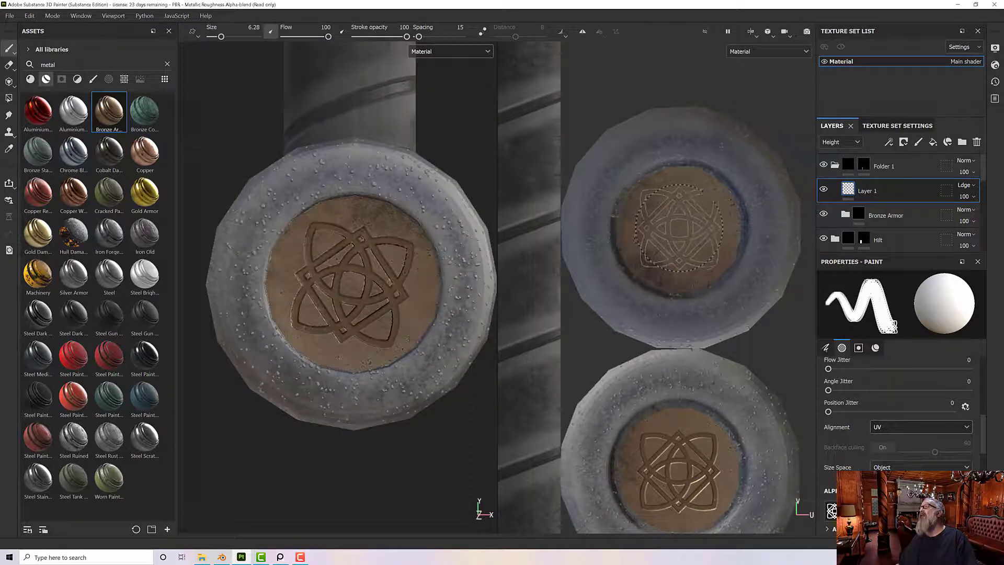
pyautogui.click(678, 228)
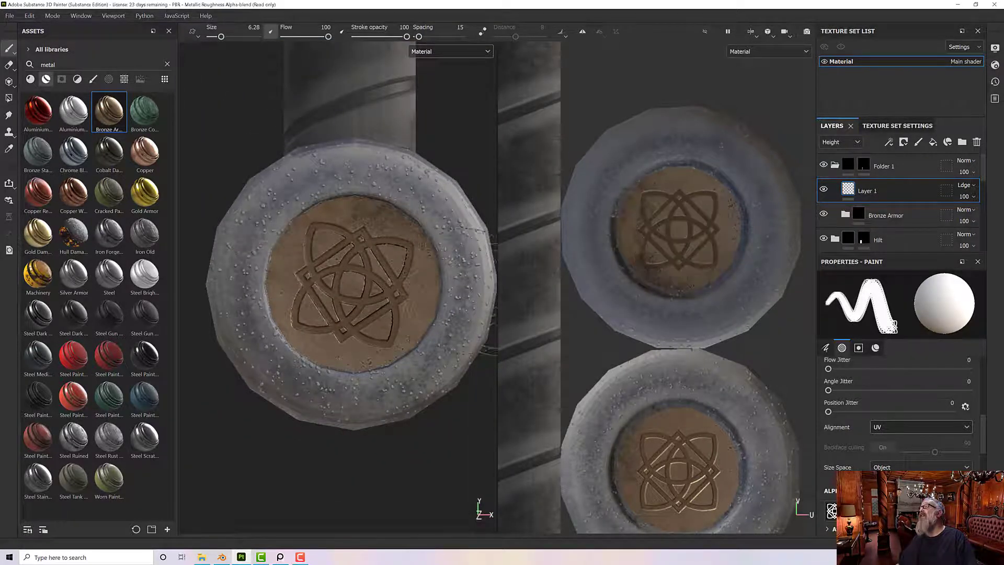
# Add a fill layer above Layer 1 inside Folder 1 and give it a black mask.
pyautogui.keyDown('alt'); pyautogui.moveTo(339, 285); pyautogui.dragTo(365, 308); pyautogui.keyUp('alt')
pyautogui.scroll(5, 346, 283)
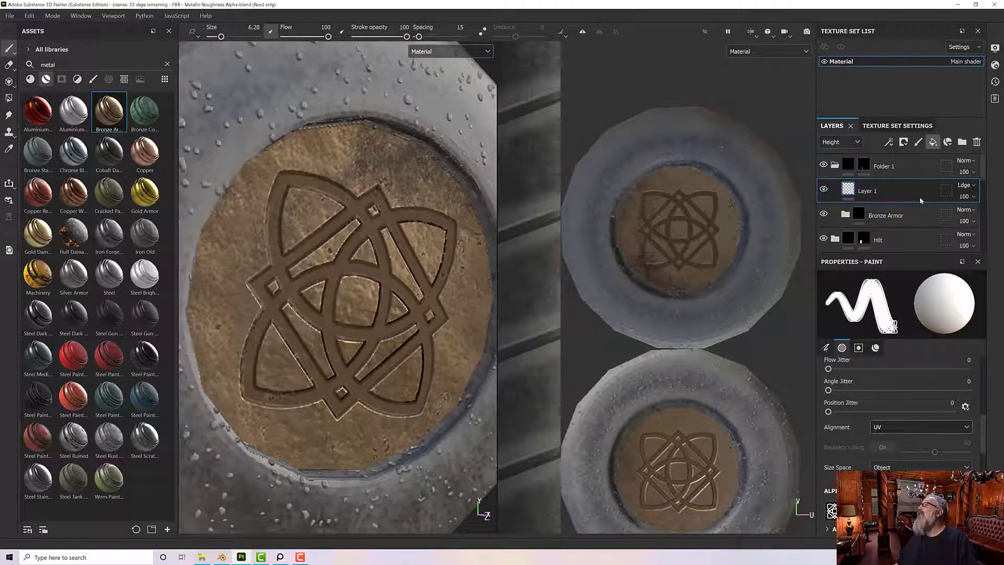
pyautogui.click(932, 142)
pyautogui.rightClick(888, 193)
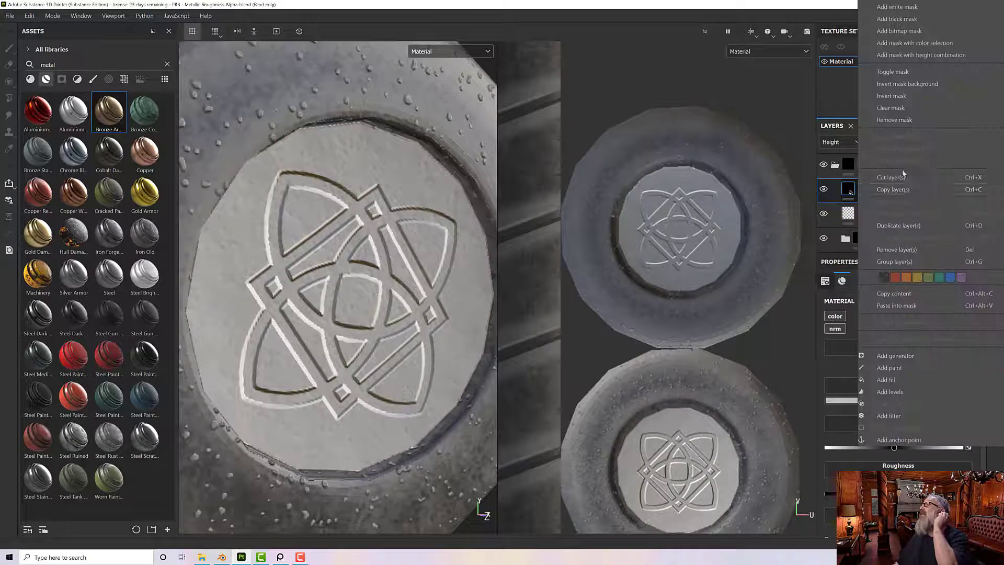
pyautogui.click(902, 27)
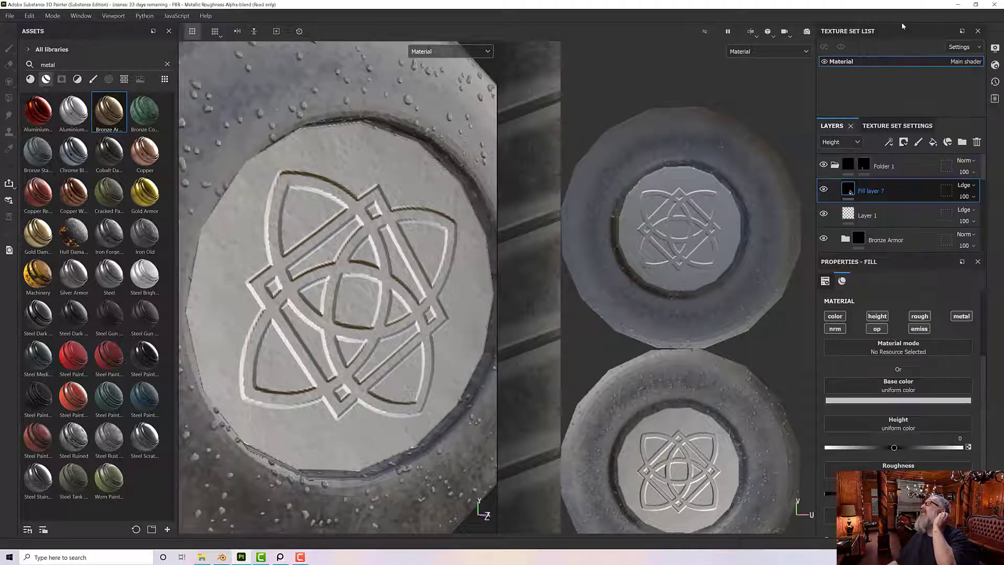
# Add a Mask Editor generator to the new fill layer's mask and review its image inputs.
pyautogui.rightClick(864, 192)
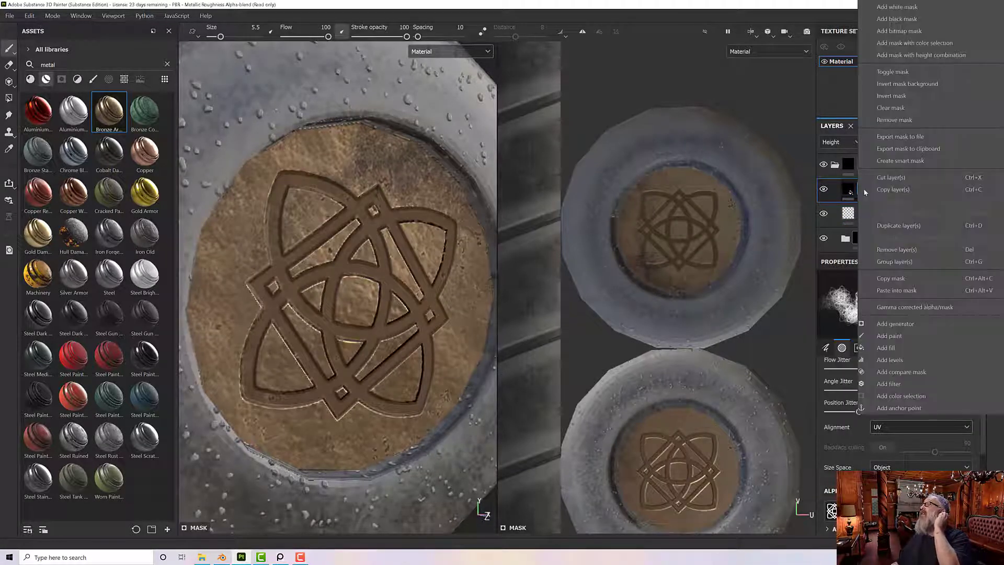
pyautogui.click(907, 325)
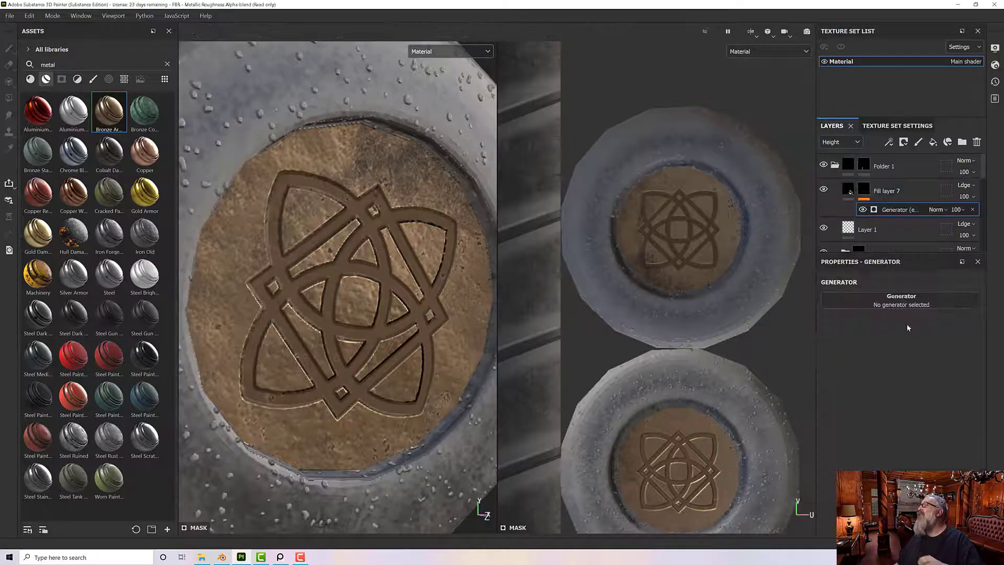
pyautogui.click(885, 300)
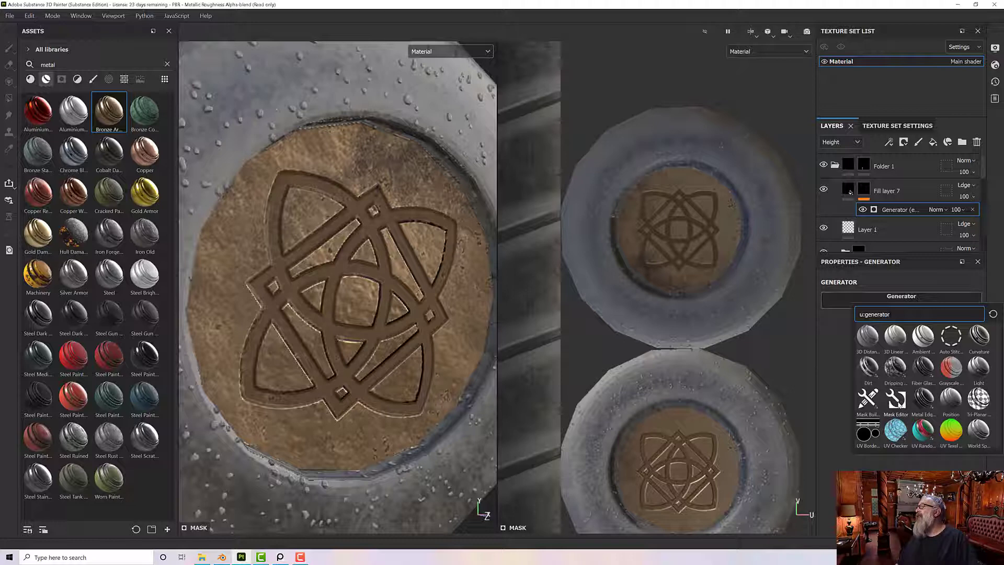
pyautogui.click(895, 400)
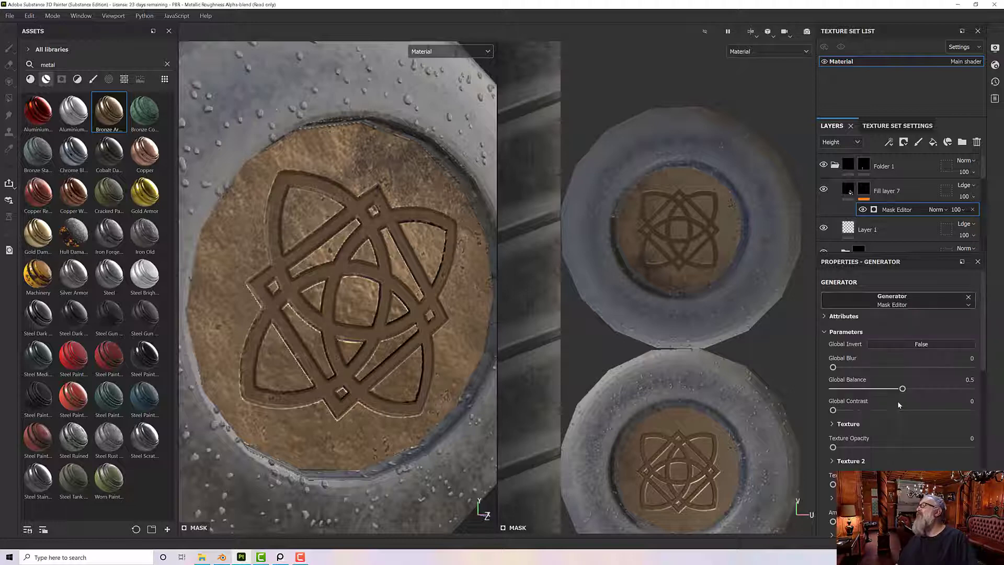
pyautogui.scroll(-5, 862, 369)
pyautogui.scroll(-5, 862, 369)
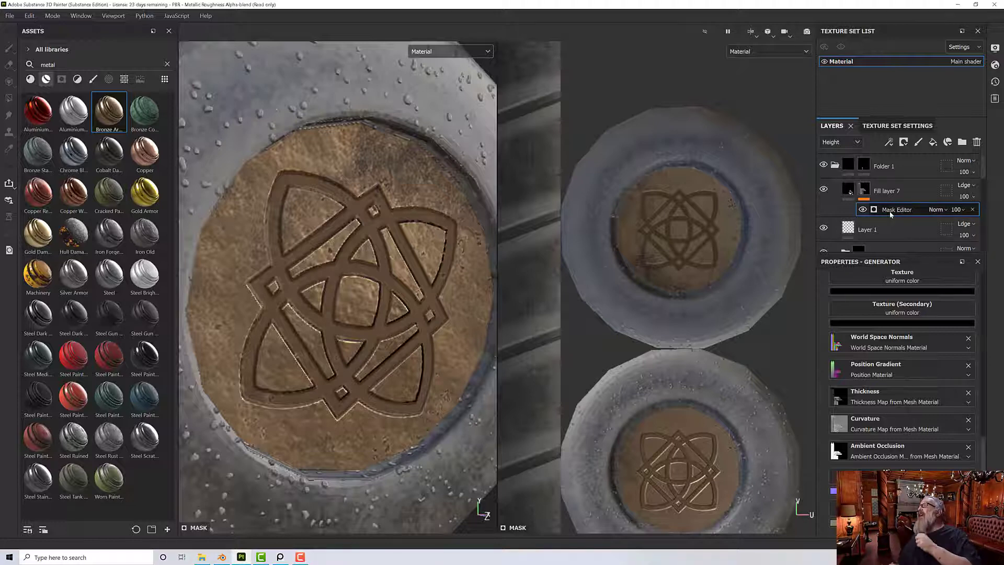
# Add an anchor point to Layer 1, the paint layer holding the knot stamps.
pyautogui.click(880, 229)
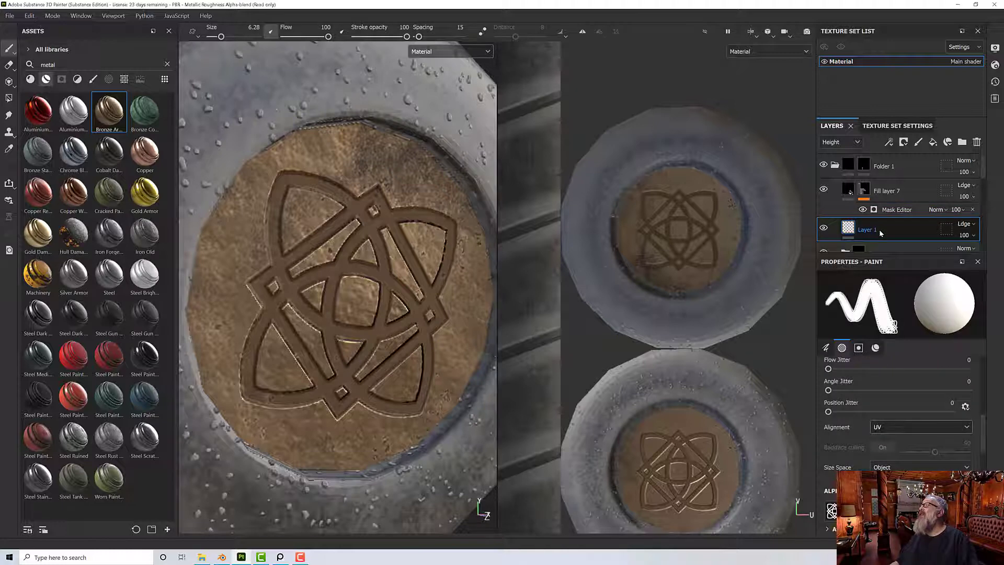
pyautogui.rightClick(879, 229)
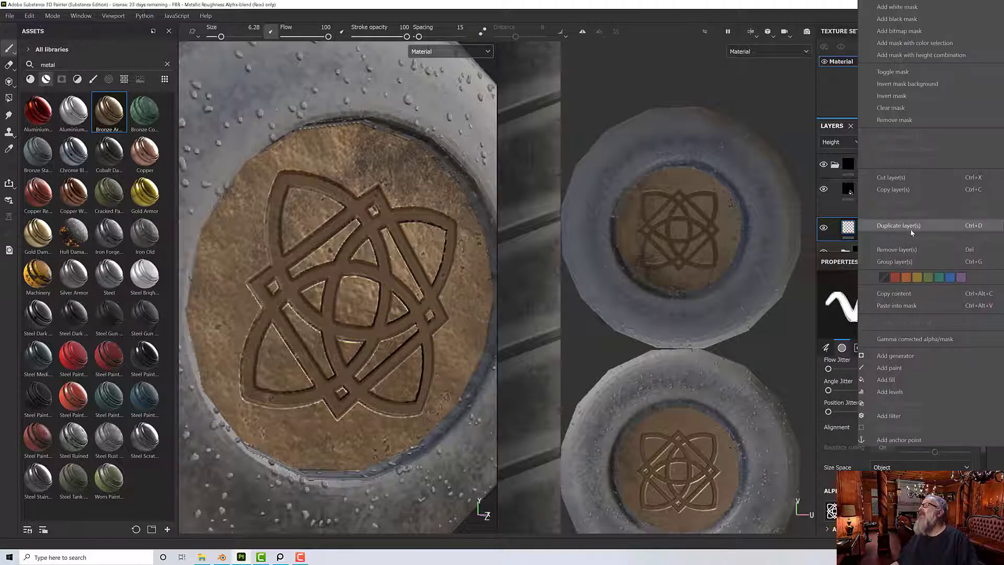
pyautogui.click(912, 439)
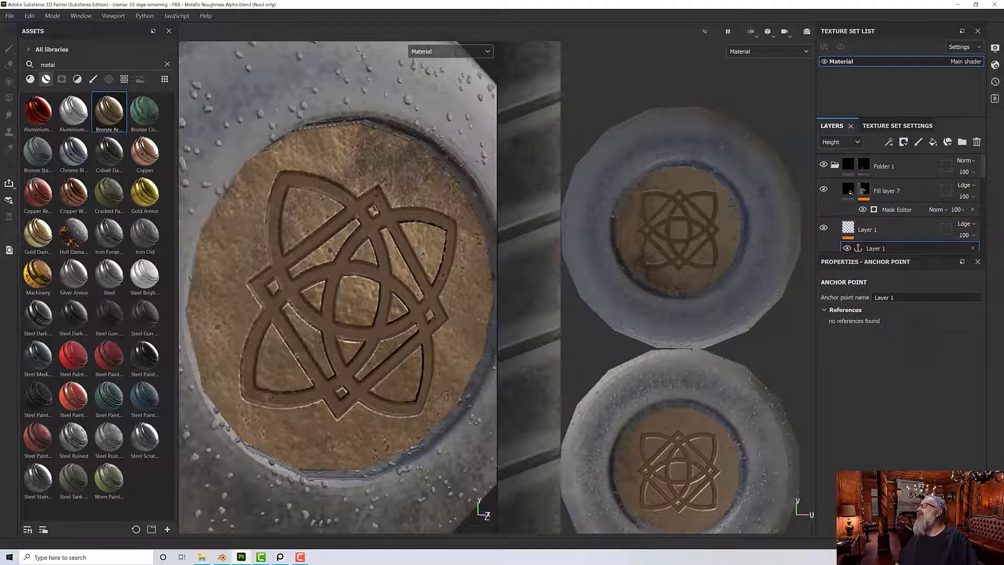
# Assign the Layer 1 anchor point to the Mask Editor's Micro Height image input.
pyautogui.click(895, 209)
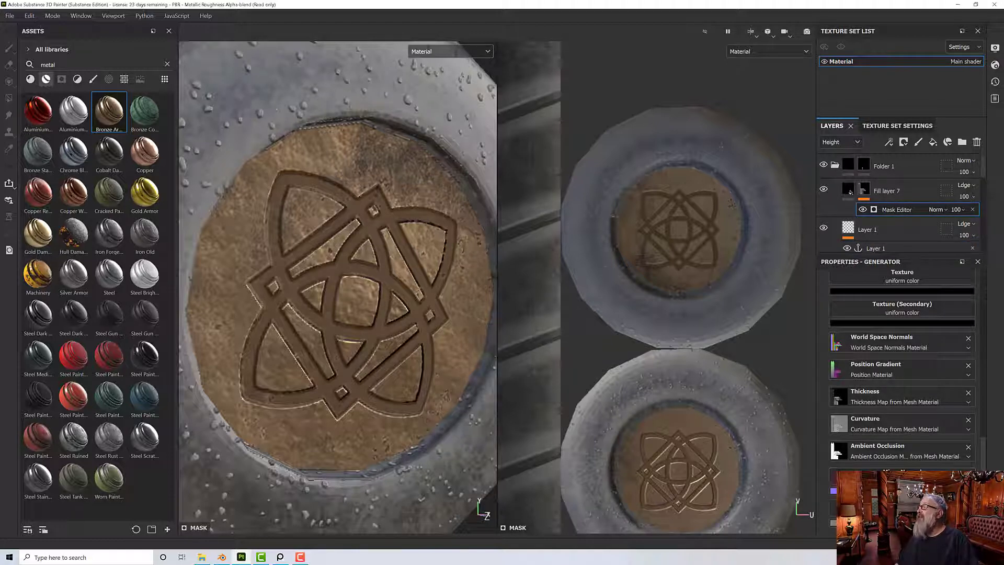
pyautogui.click(901, 476)
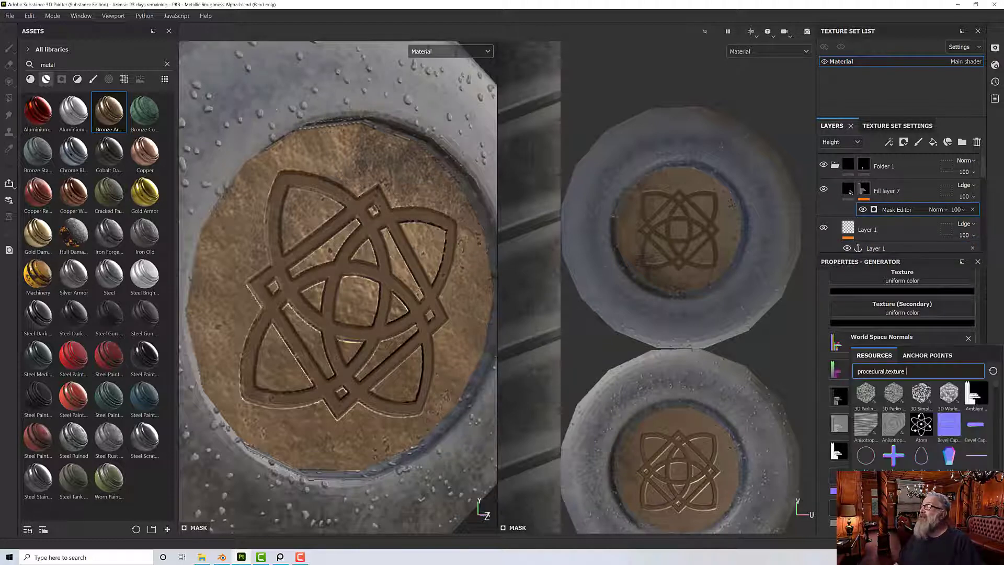
pyautogui.click(919, 361)
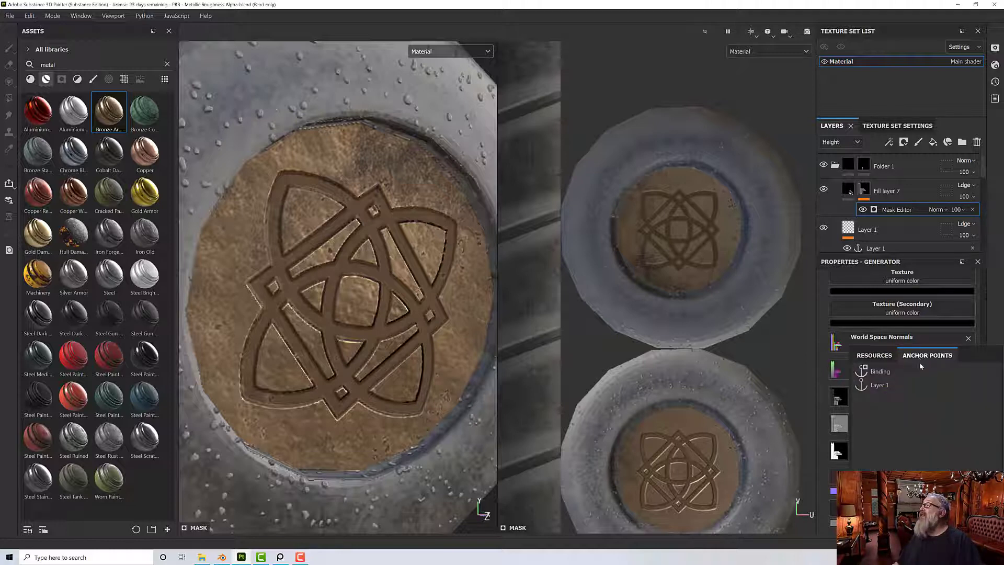
pyautogui.click(878, 385)
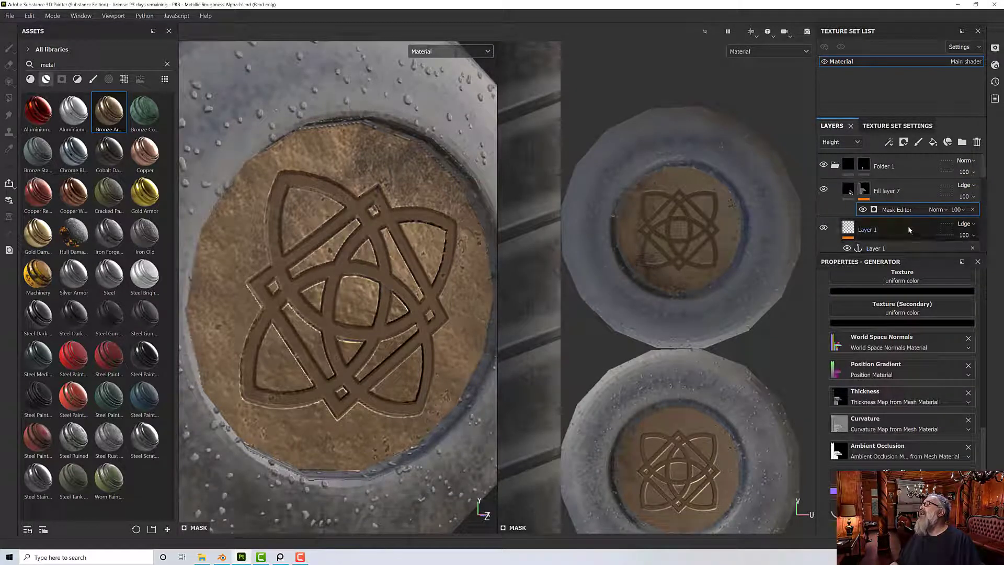
# Set Micro Height to True in the Mask Editor's Micro Details.
pyautogui.scroll(2, 903, 382)
pyautogui.scroll(2, 902, 381)
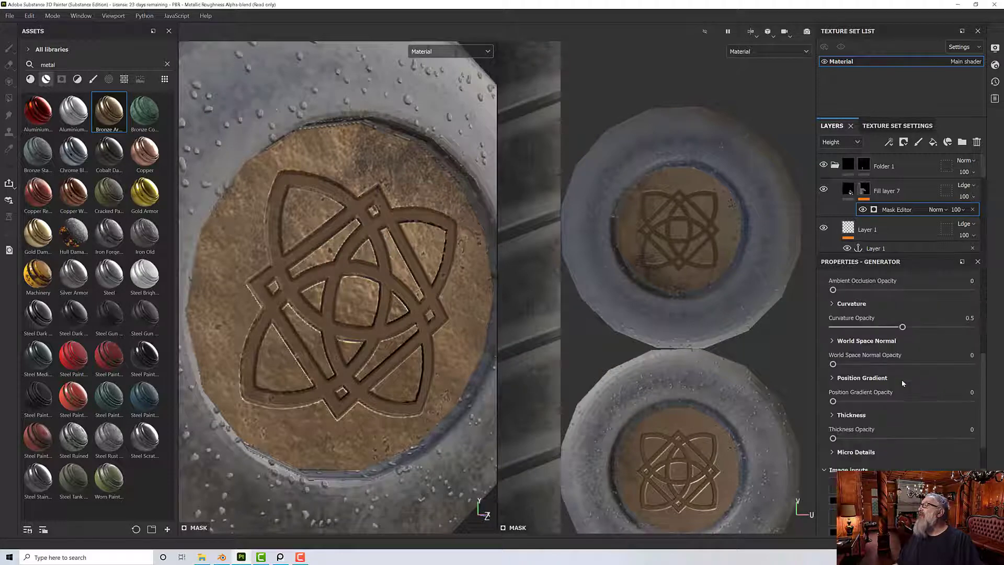
pyautogui.click(831, 411)
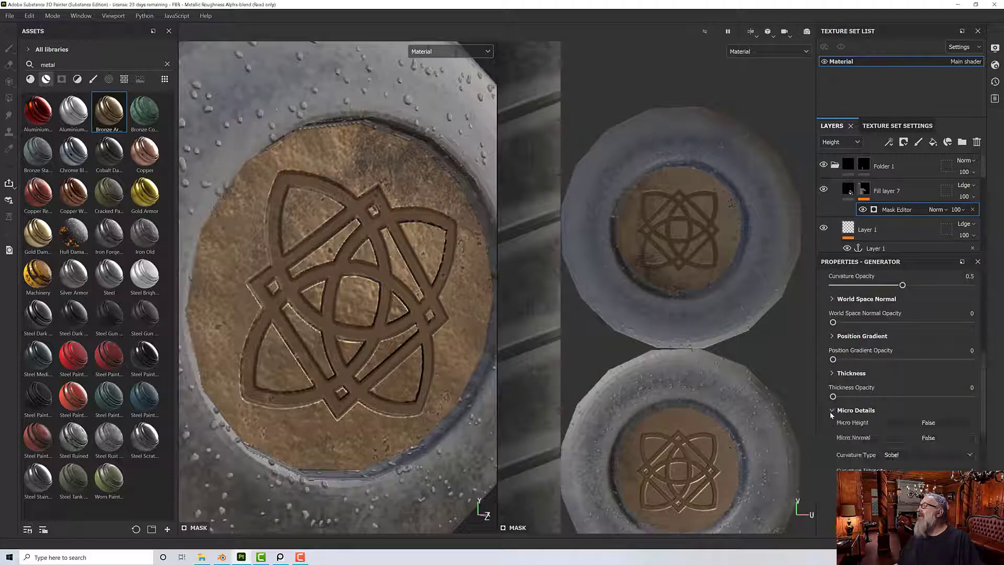
pyautogui.click(914, 424)
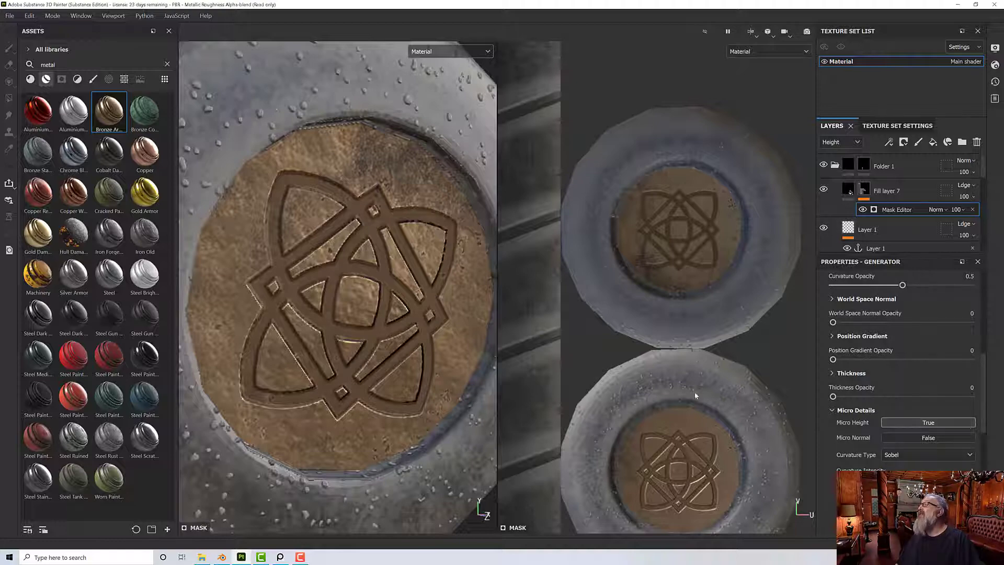
# Display the fill layer's mask in the viewports to inspect it on the pommel's inner discs.
pyautogui.scroll(2, 456, 344)
pyautogui.scroll(-3, 457, 344)
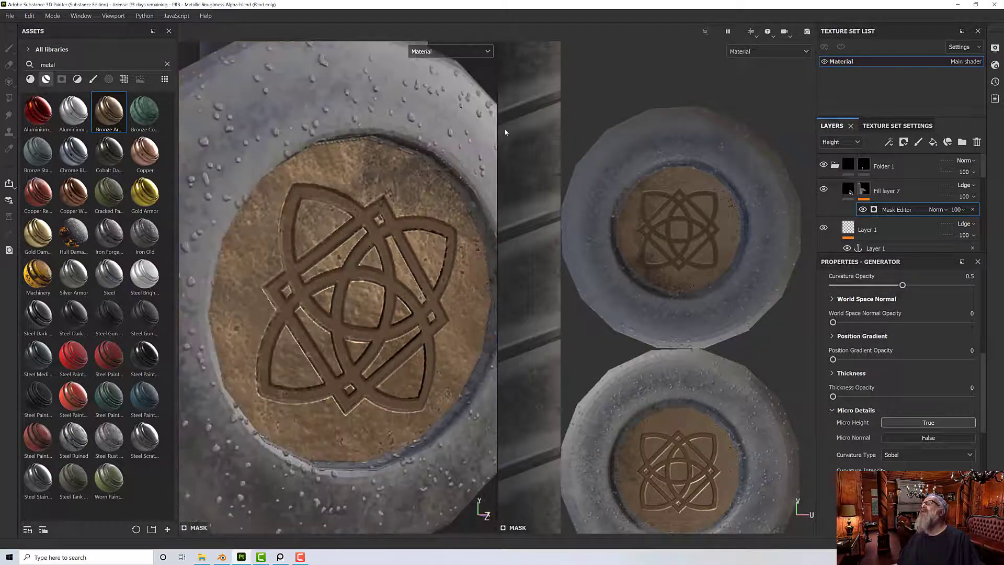
pyautogui.keyDown('alt'); pyautogui.moveTo(459, 174); pyautogui.dragTo(442, 165); pyautogui.keyUp('alt')
pyautogui.click(428, 52)
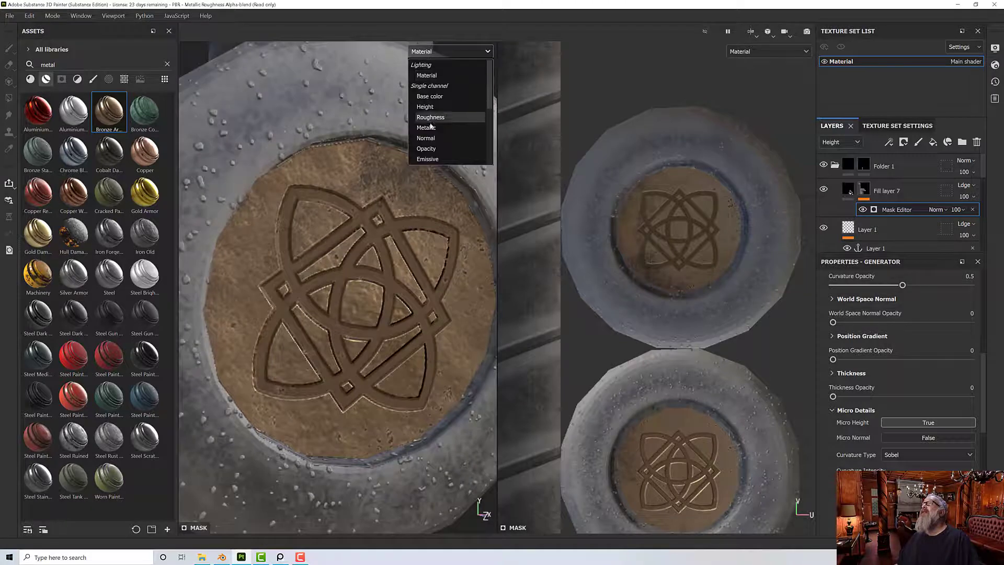
pyautogui.scroll(-5, 433, 104)
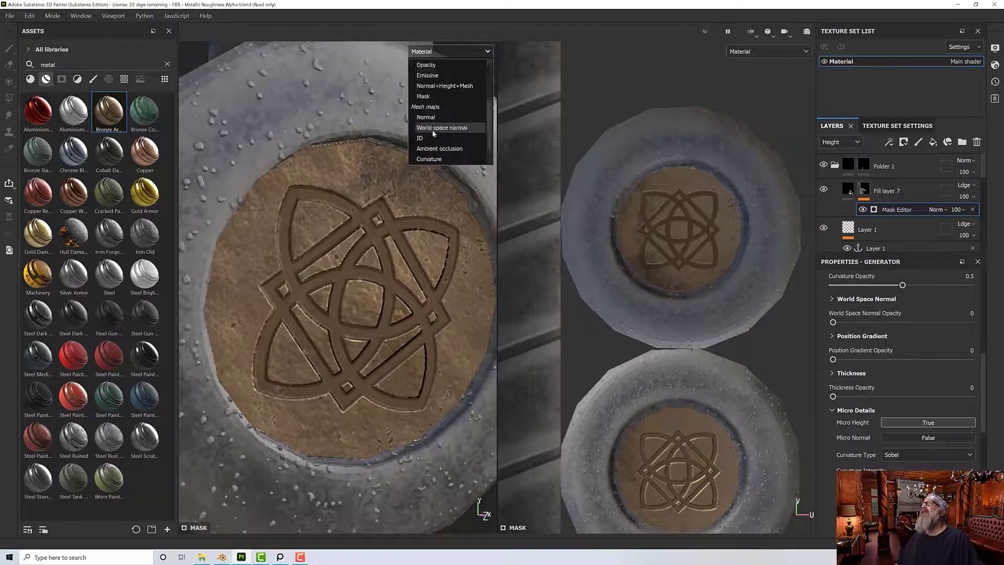
pyautogui.click(433, 97)
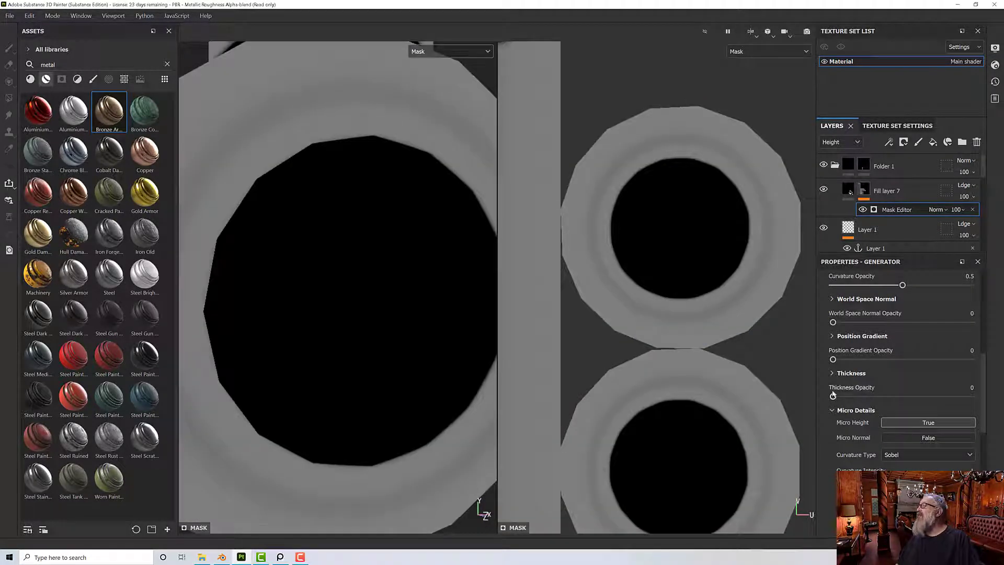
# Set the Micro Height input's referenced anchor channel to Height.
pyautogui.scroll(-10, 833, 395)
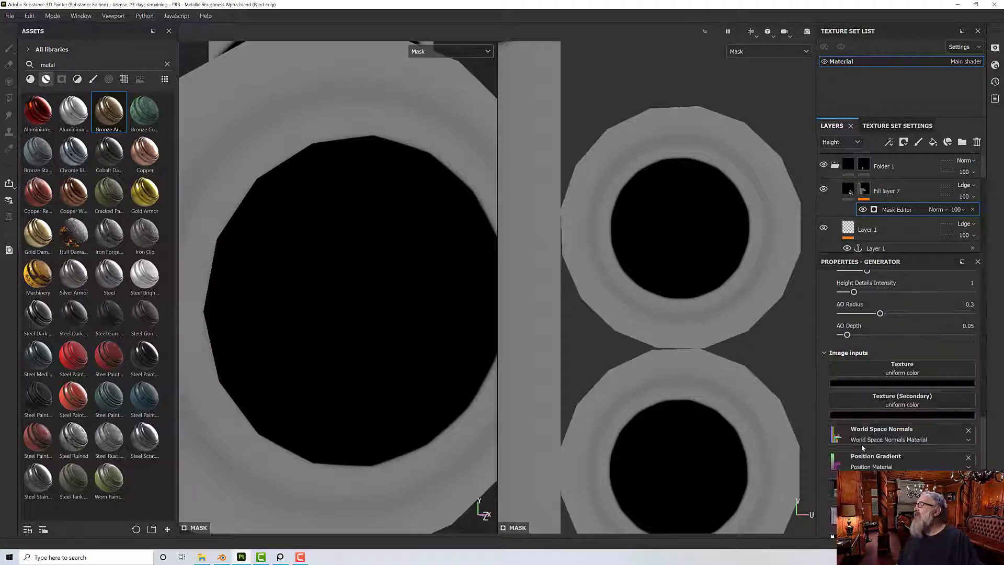
pyautogui.scroll(-5, 862, 448)
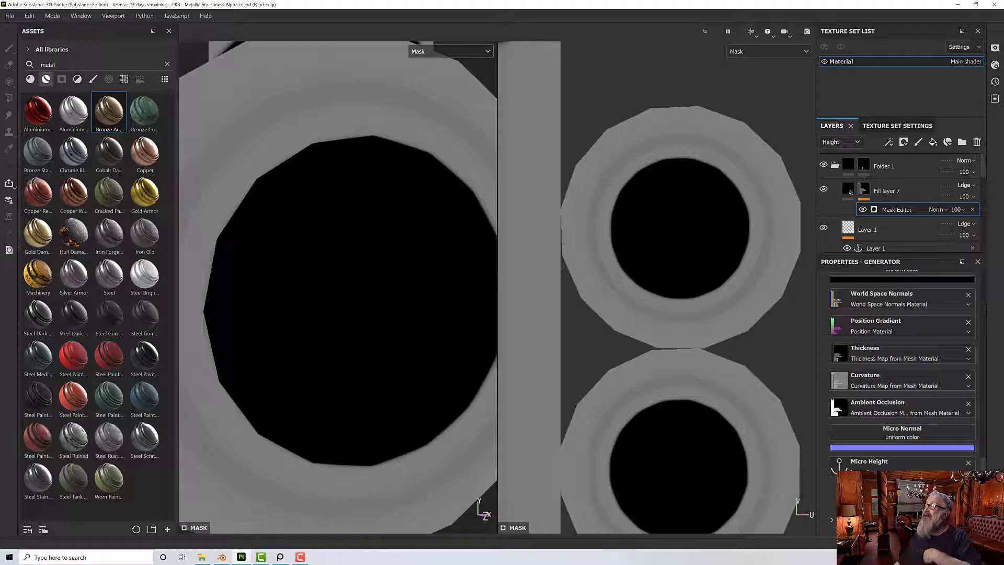
pyautogui.click(967, 412)
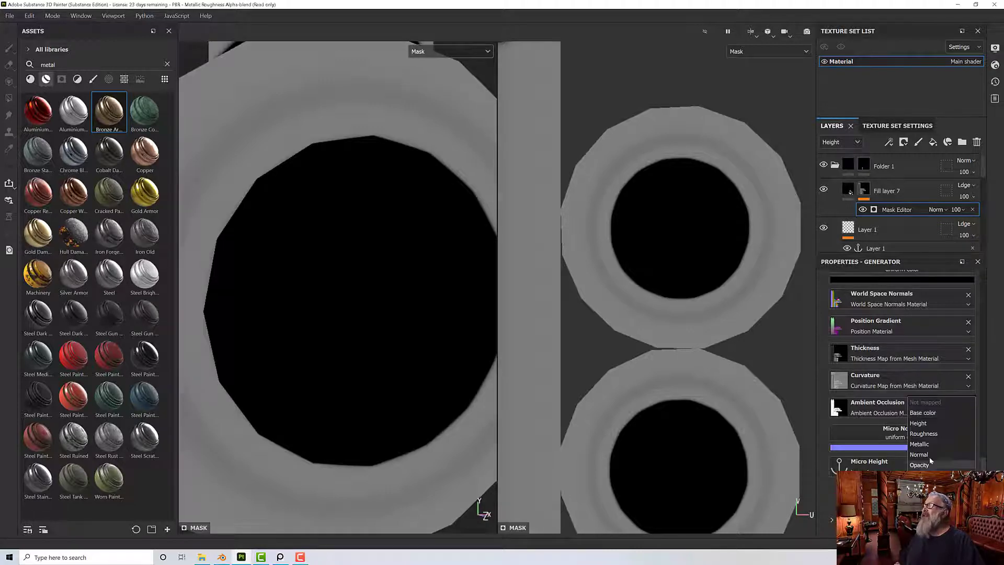
pyautogui.click(929, 426)
# Set the Micro Details to Curvature Intensity 2.5, Height Details Intensity 3.04, AO Radius 0.64 and AO Depth 0.24.
pyautogui.scroll(3, 902, 366)
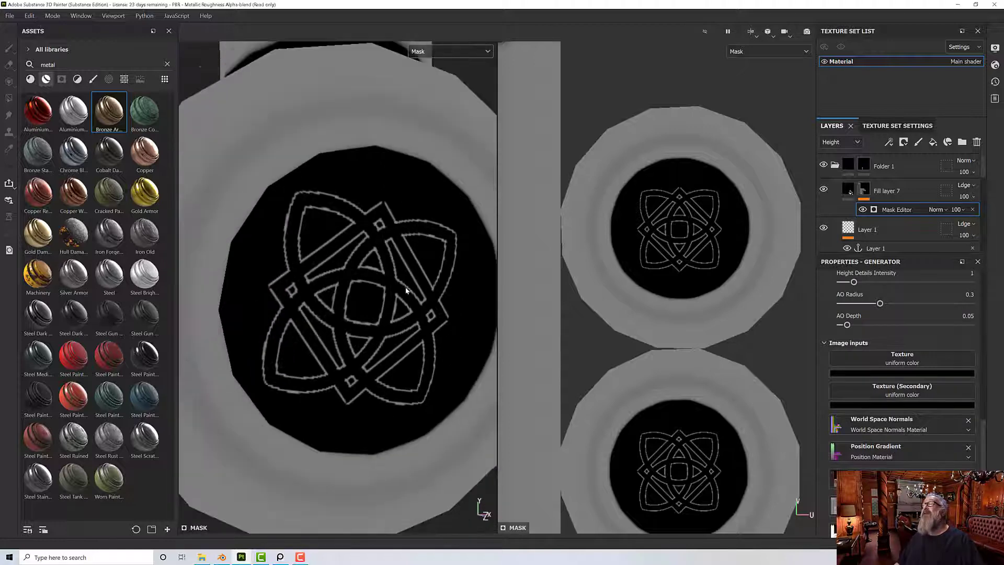
pyautogui.scroll(1, 892, 373)
pyautogui.scroll(1, 892, 370)
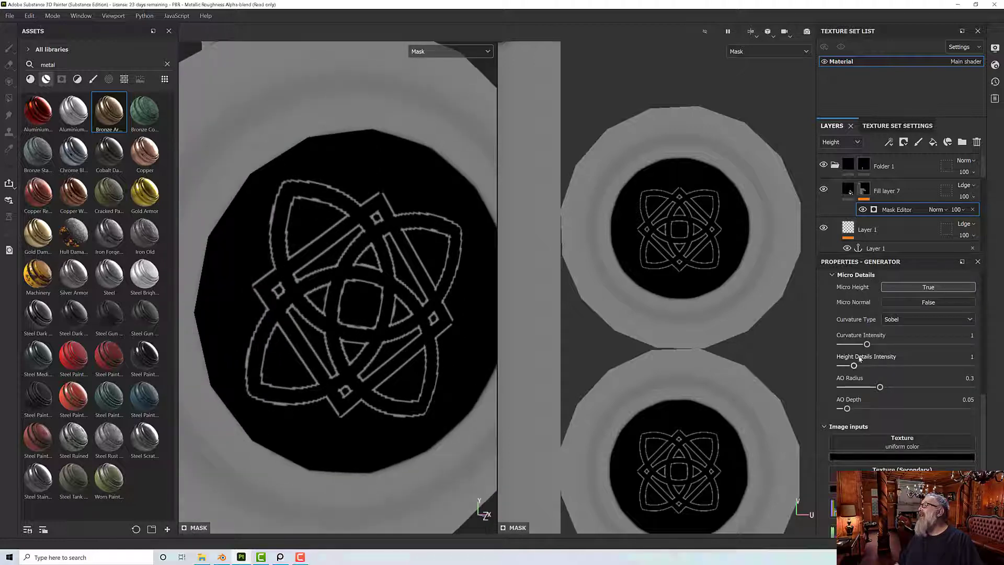
pyautogui.moveTo(853, 366); pyautogui.dragTo(880, 366)
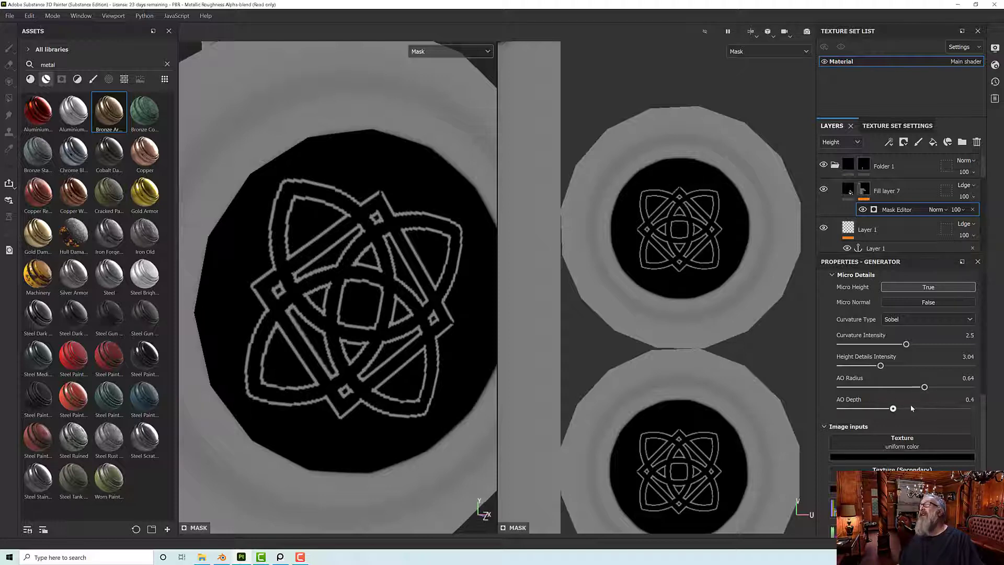
pyautogui.click(871, 407)
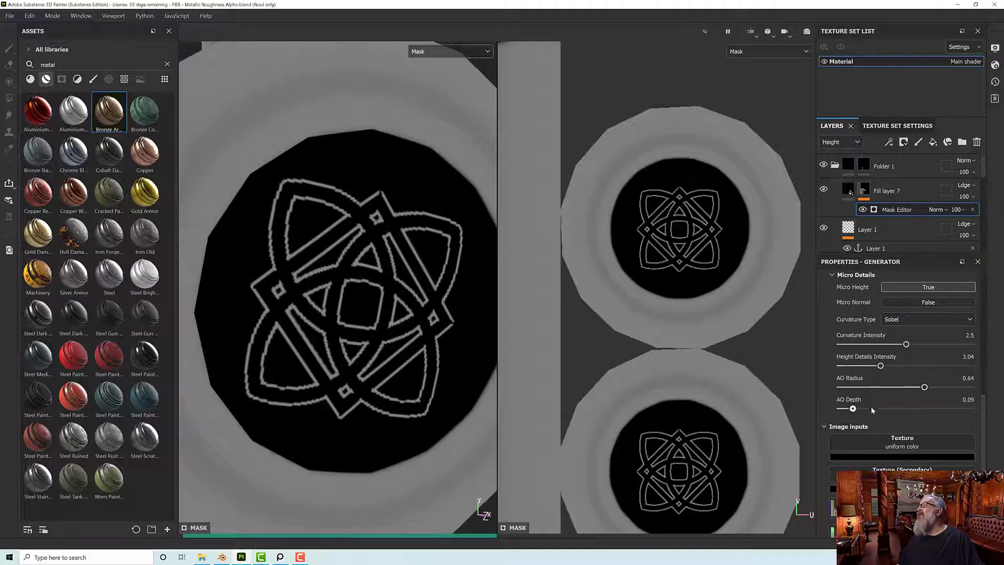
# Try the Standard and Smooth curvature types for the Micro Details and return to Sobel.
pyautogui.click(909, 319)
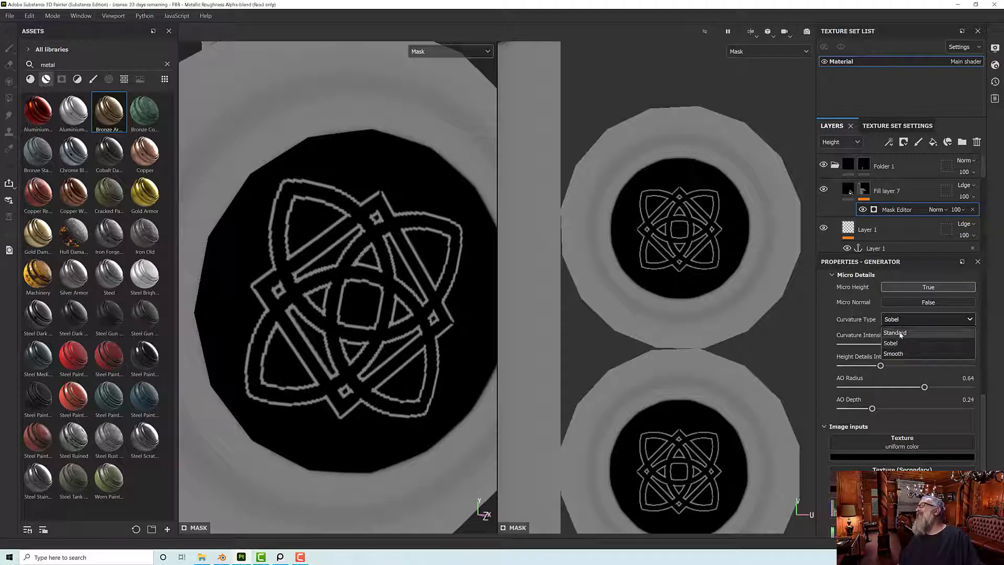
pyautogui.click(897, 333)
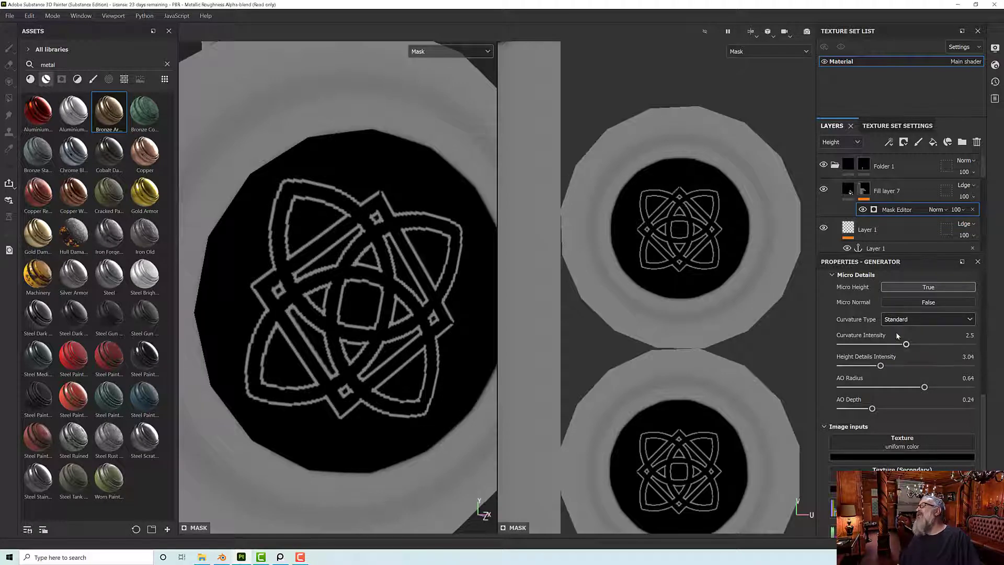
pyautogui.click(895, 322)
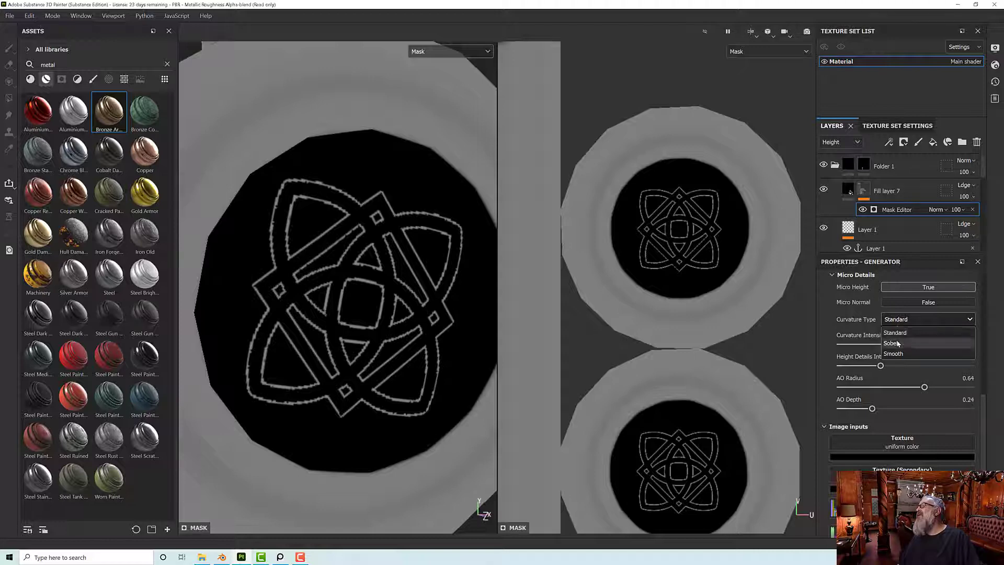
pyautogui.click(899, 342)
pyautogui.click(898, 322)
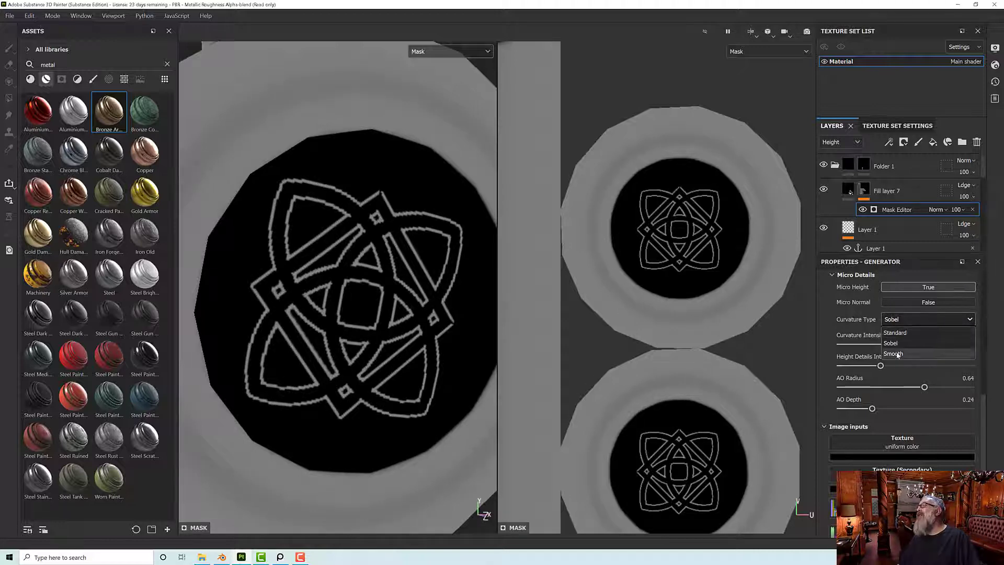
pyautogui.click(898, 354)
pyautogui.click(900, 325)
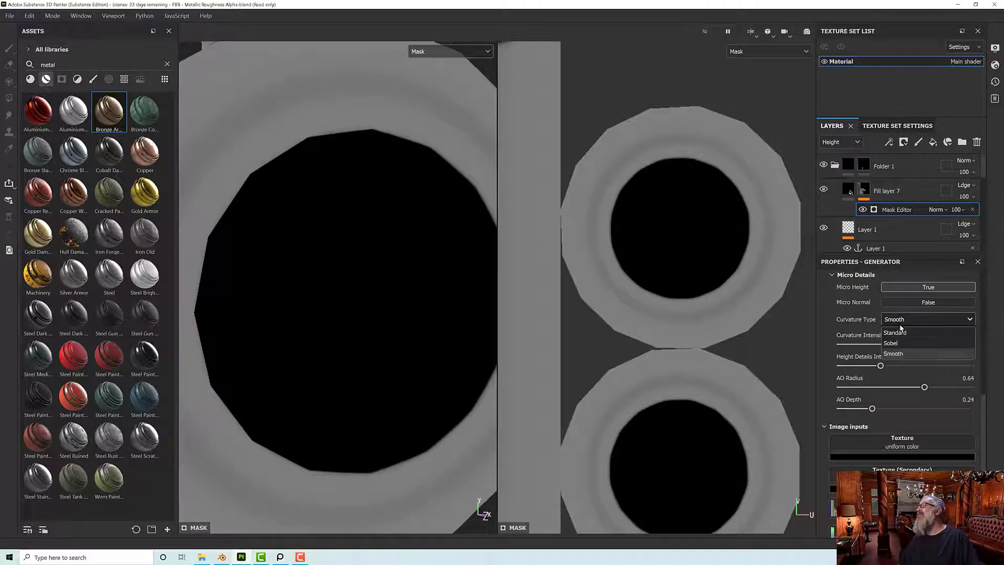
pyautogui.click(900, 333)
pyautogui.click(901, 321)
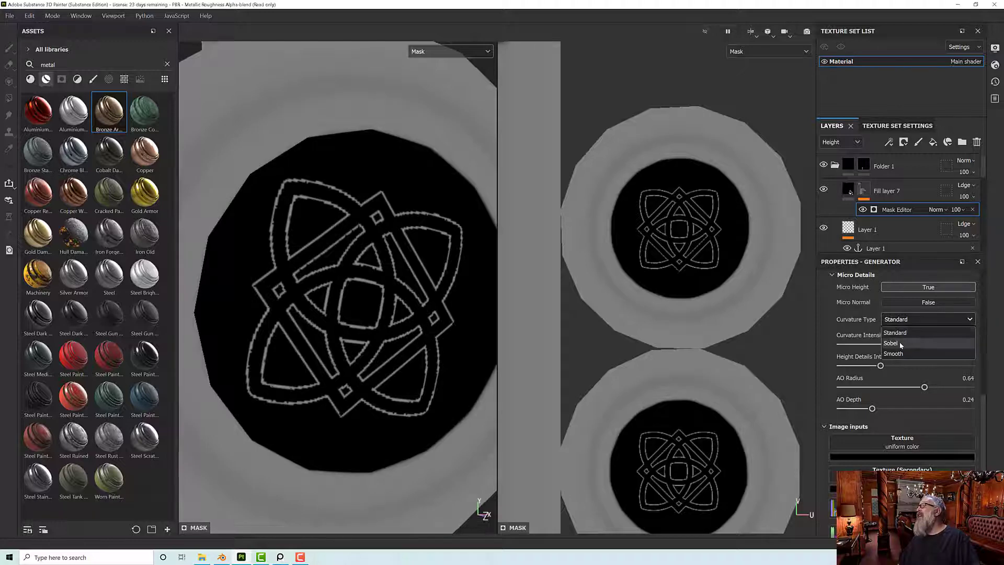
pyautogui.click(901, 344)
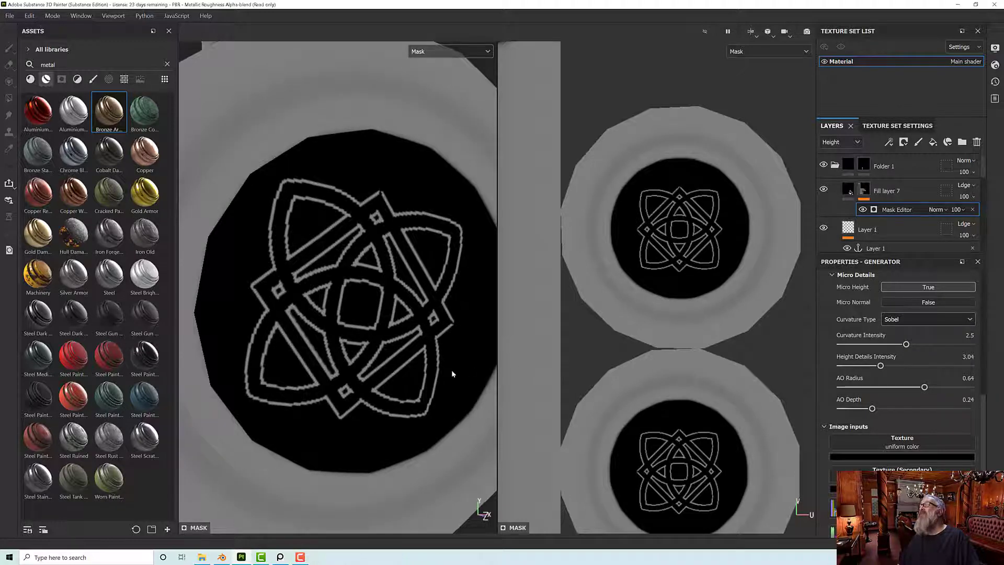
# Select Fill layer 7's content instead of its mask and switch the viewports back to Material display.
pyautogui.scroll(1, 452, 373)
pyautogui.scroll(-3, 452, 374)
pyautogui.moveTo(431, 363)
pyautogui.keyDown('alt'); pyautogui.mouseDown()
pyautogui.moveTo(444, 338)
pyautogui.moveTo(442, 352)
pyautogui.mouseUp(); pyautogui.keyUp('alt')
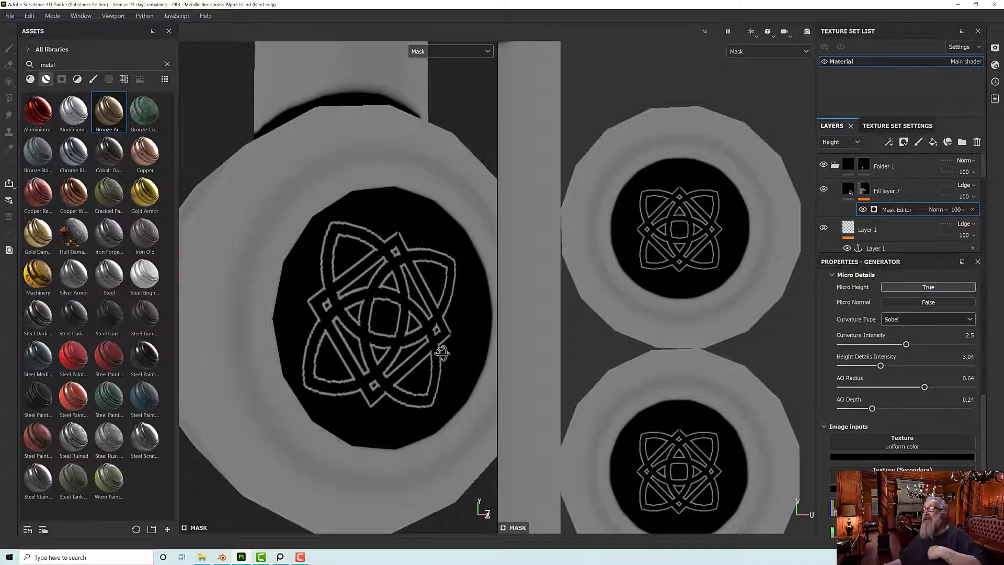
pyautogui.click(849, 189)
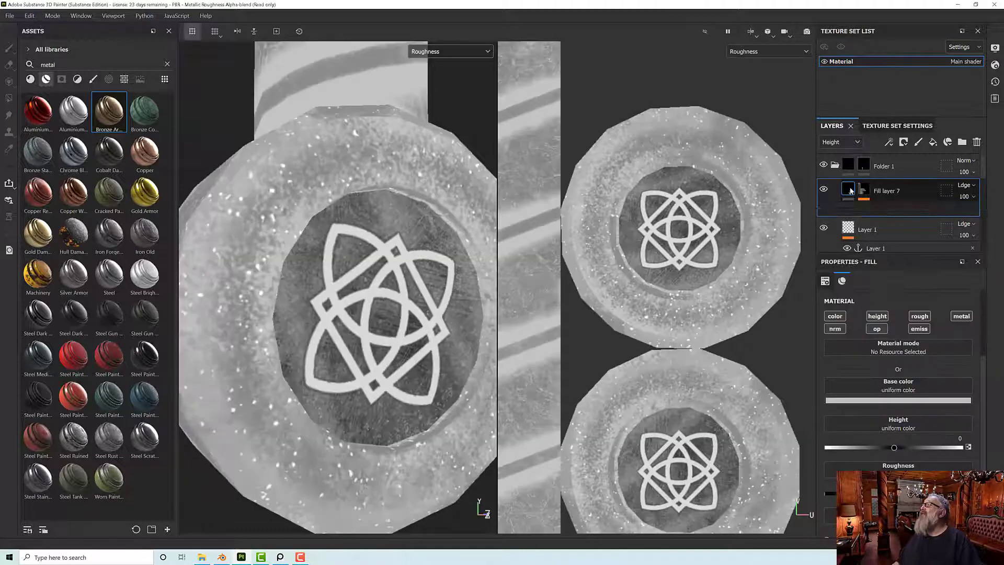
pyautogui.click(450, 51)
pyautogui.click(442, 64)
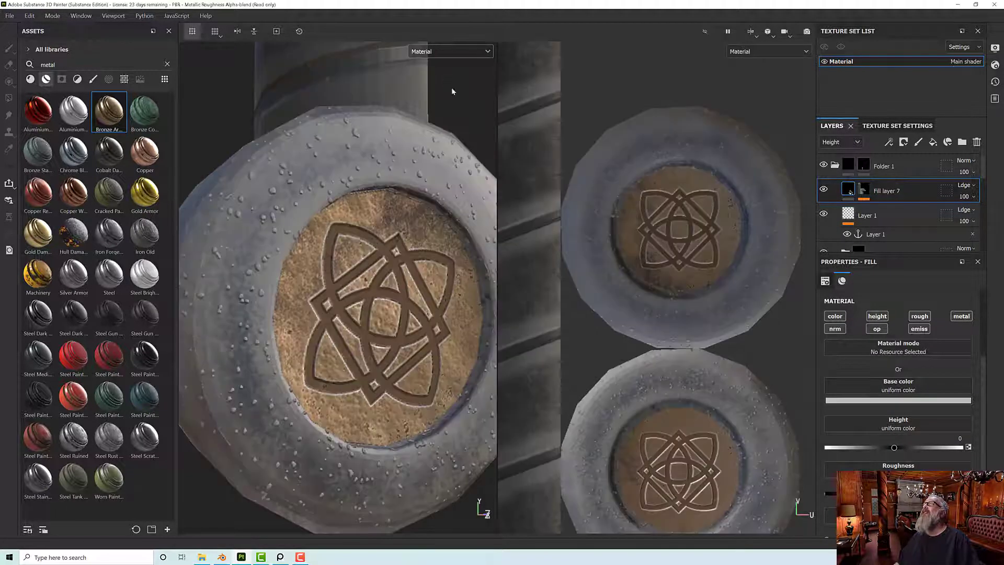
# Try a height of 0.3485 on the fill layer around the knot emblem, and return it to 0.
pyautogui.keyDown('alt'); pyautogui.moveTo(434, 308); pyautogui.dragTo(366, 317); pyautogui.keyUp('alt')
pyautogui.scroll(3, 384, 315)
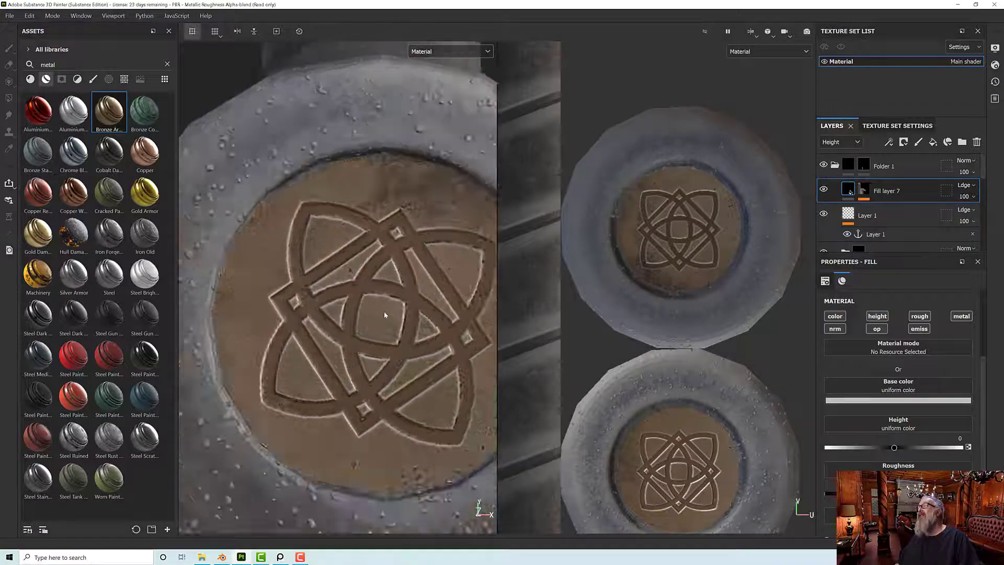
pyautogui.scroll(5, 385, 314)
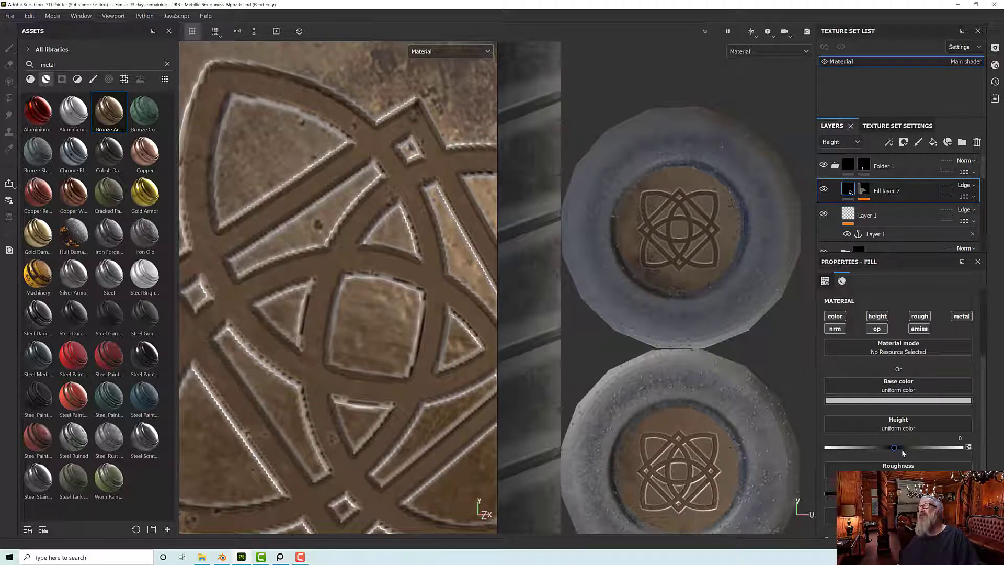
pyautogui.moveTo(897, 450); pyautogui.dragTo(918, 448)
pyautogui.keyDown('alt'); pyautogui.moveTo(450, 414); pyautogui.dragTo(393, 406); pyautogui.keyUp('alt')
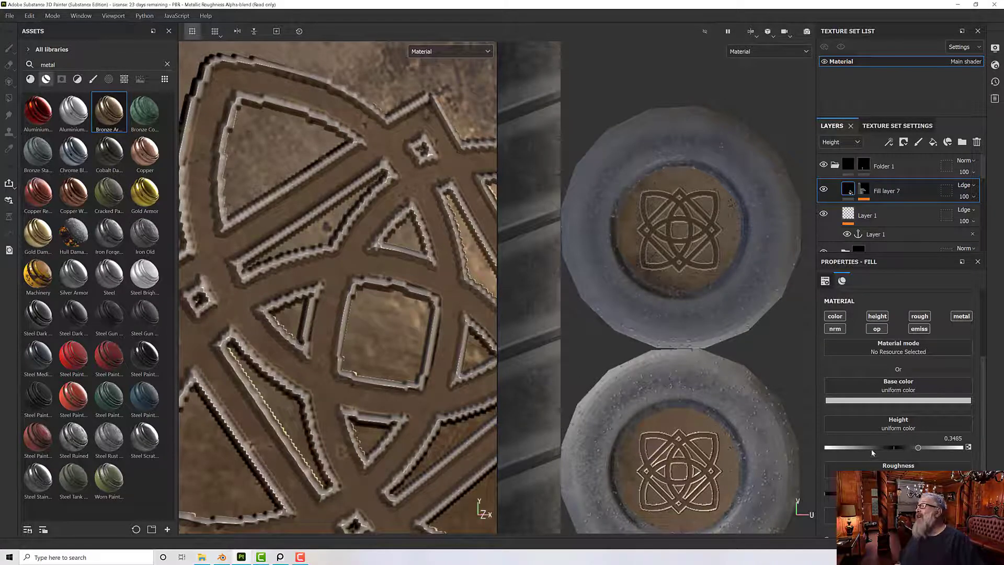
pyautogui.moveTo(918, 448); pyautogui.dragTo(894, 448)
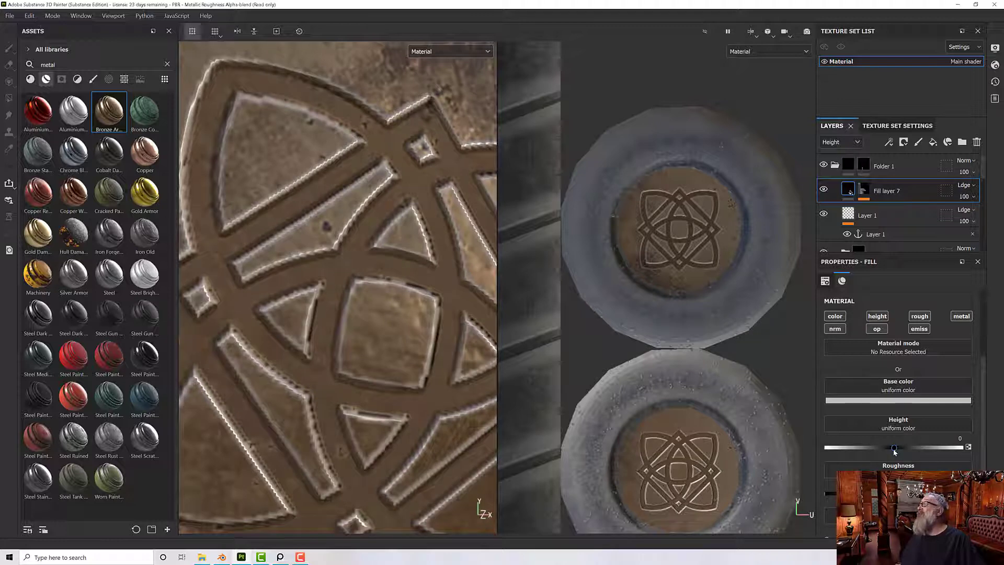
# Disable the height and normal channels of Fill layer 7 and set its base color to black (000000).
pyautogui.click(876, 317)
pyautogui.click(835, 329)
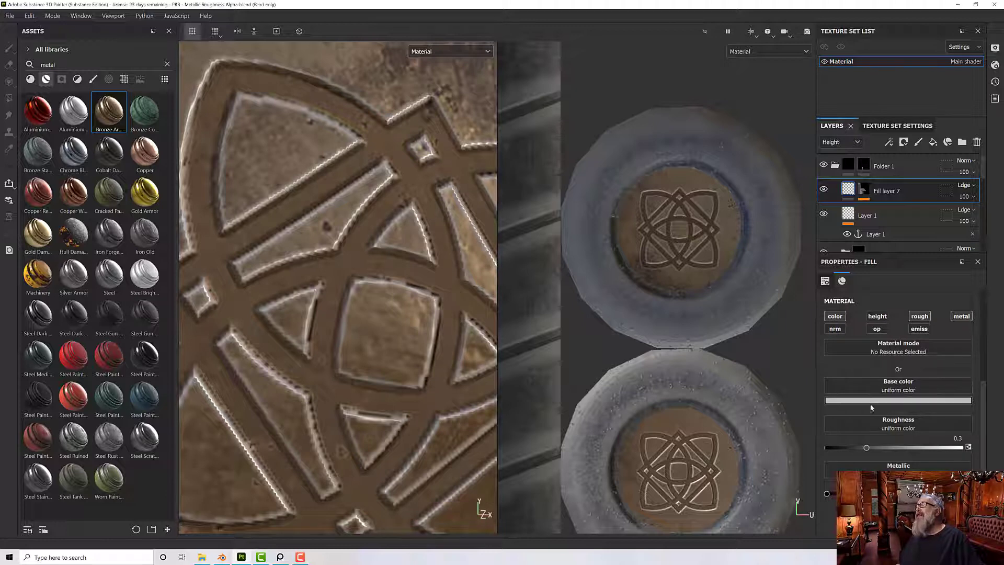
pyautogui.click(895, 400)
pyautogui.moveTo(860, 465); pyautogui.dragTo(858, 487)
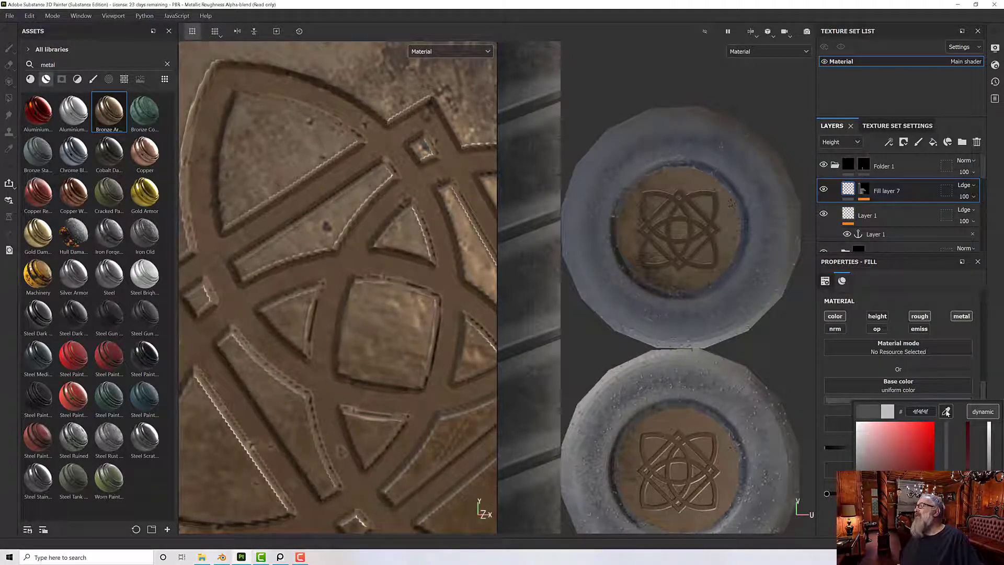
pyautogui.click(353, 428)
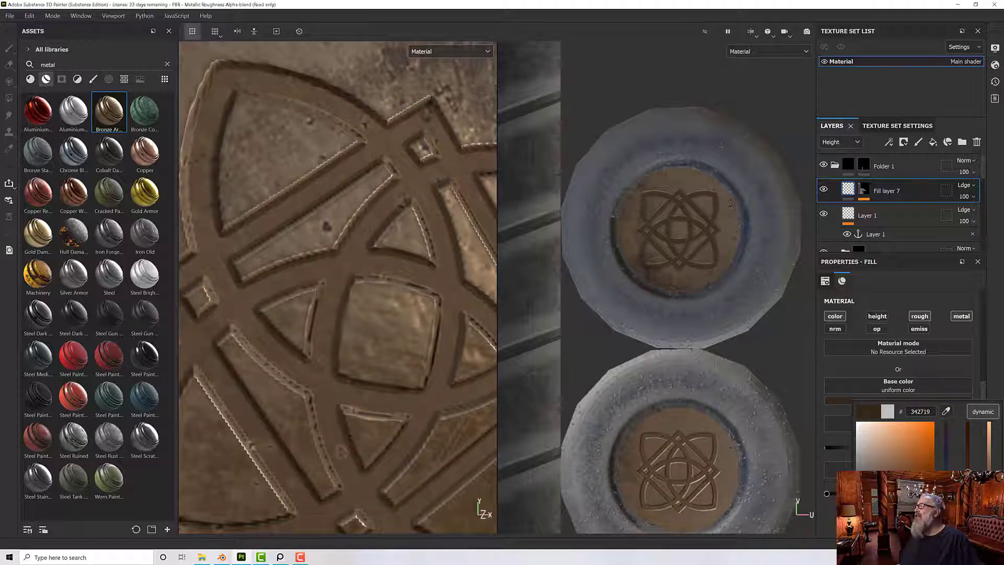
pyautogui.moveTo(989, 484); pyautogui.dragTo(989, 500)
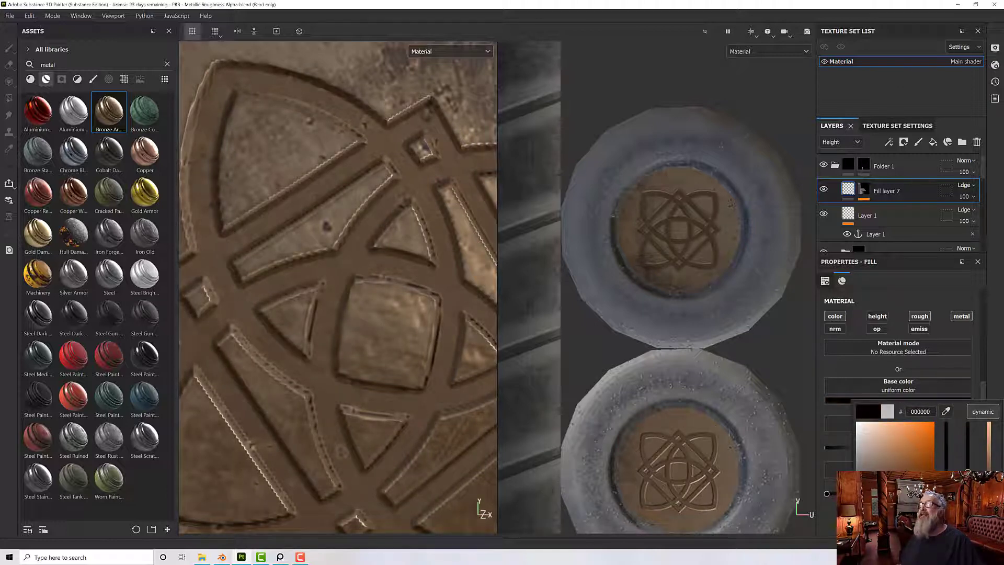
pyautogui.click(309, 391)
pyautogui.scroll(-5, 323, 395)
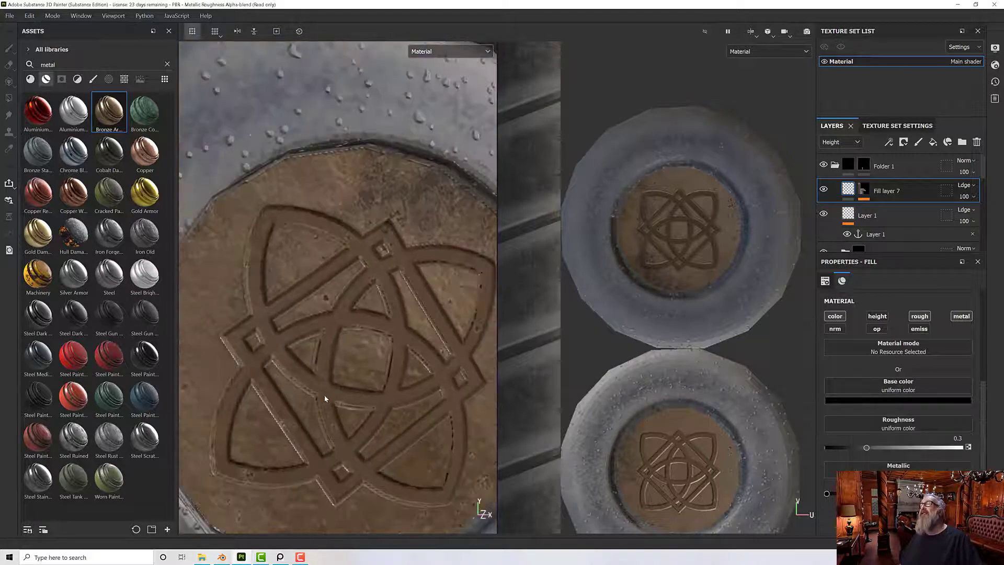
pyautogui.scroll(3, 323, 395)
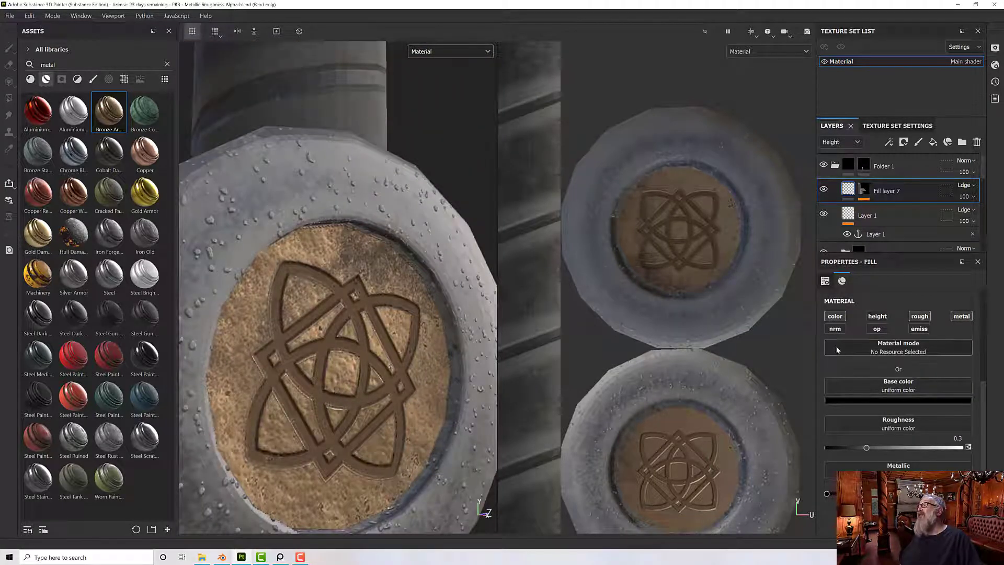
# Toggle Fill layer 7's visibility repeatedly to compare the emblem with and without its edge effect, leaving it shown.
pyautogui.click(824, 191)
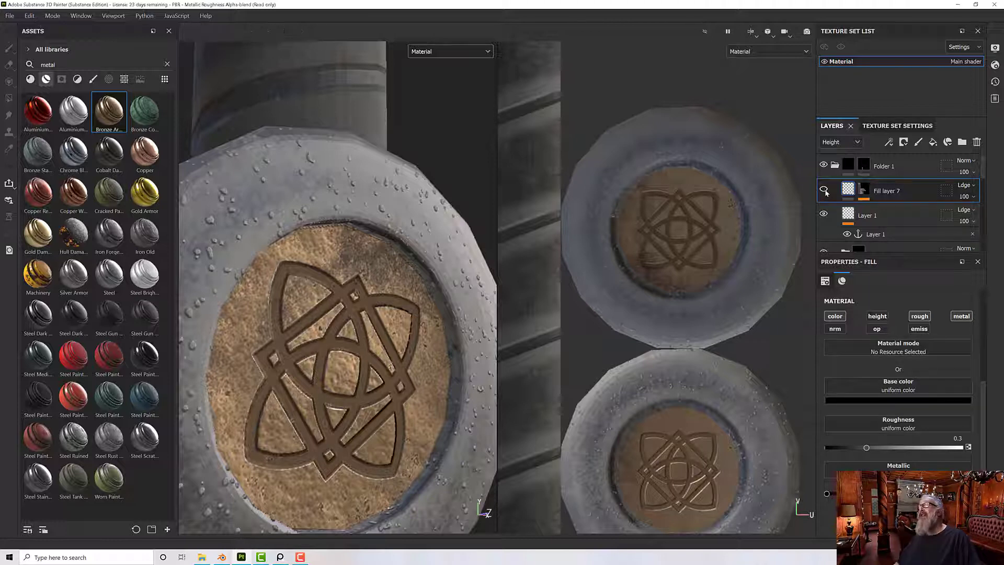
pyautogui.click(824, 190)
pyautogui.click(824, 190)
pyautogui.click(823, 191)
pyautogui.click(824, 190)
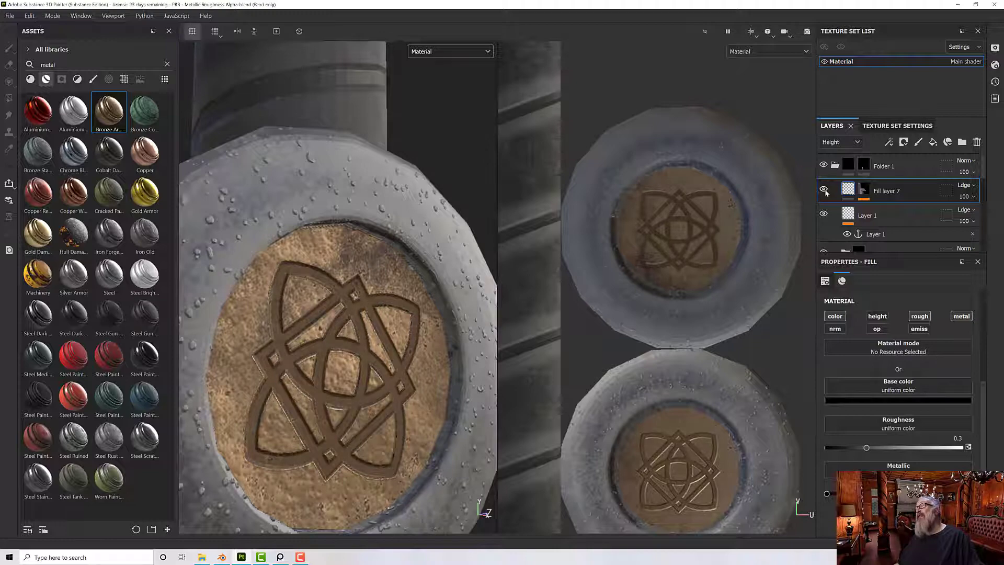
pyautogui.click(823, 190)
pyautogui.click(824, 191)
pyautogui.scroll(5, 323, 357)
pyautogui.keyDown('alt'); pyautogui.moveTo(325, 355); pyautogui.dragTo(405, 343); pyautogui.keyUp('alt')
pyautogui.scroll(-3, 398, 338)
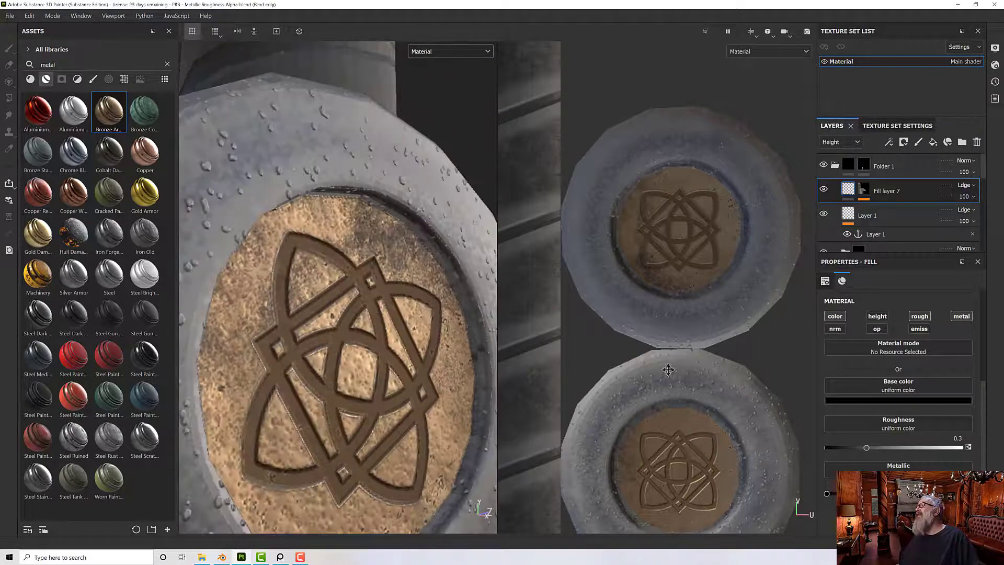
# Set the Roughness channel opacity of Layer 1 to 68 for the engraved emblems and check the whole sword.
pyautogui.click(848, 216)
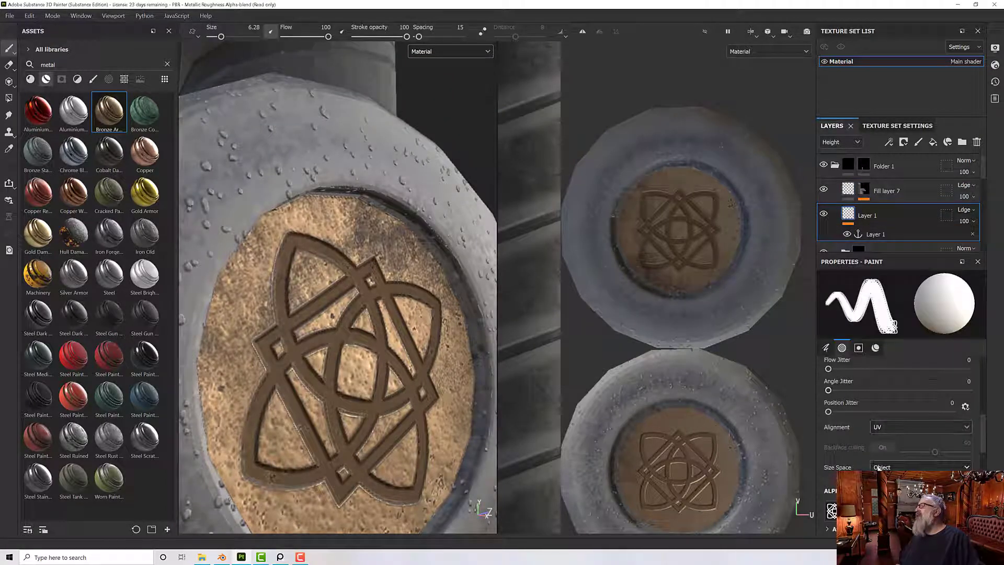
pyautogui.keyDown('alt'); pyautogui.moveTo(361, 413); pyautogui.dragTo(402, 409); pyautogui.keyUp('alt')
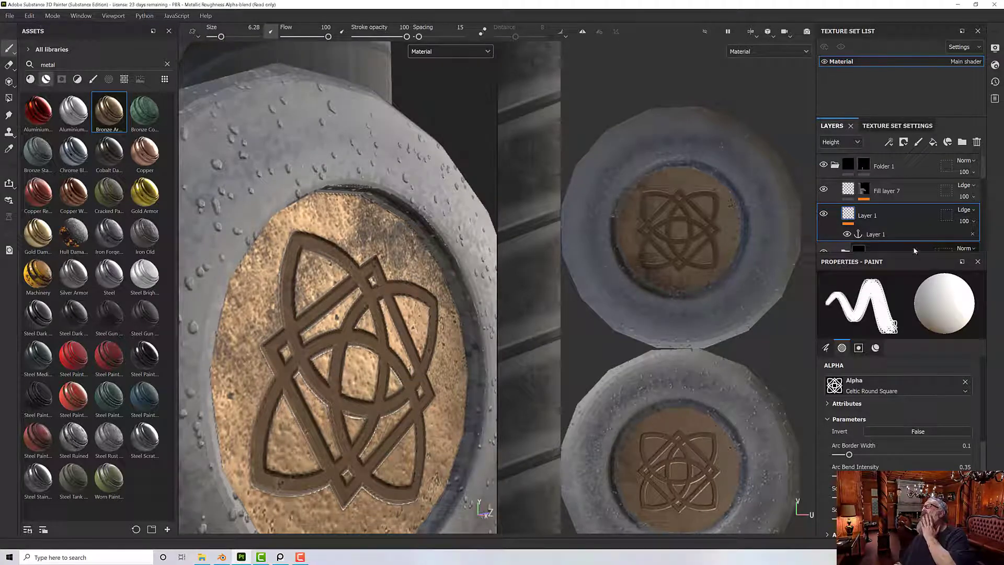
pyautogui.click(839, 142)
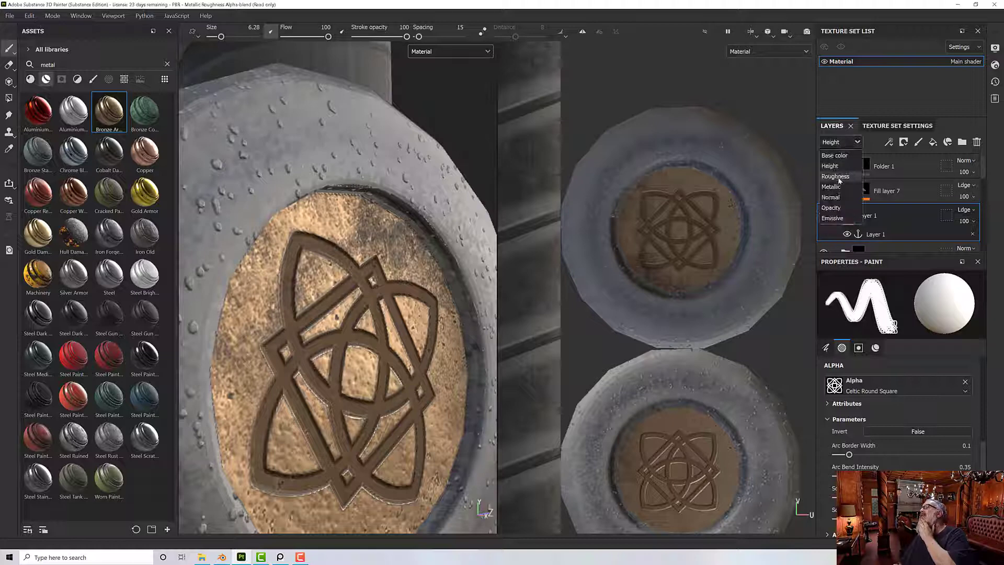
pyautogui.click(836, 175)
pyautogui.click(970, 223)
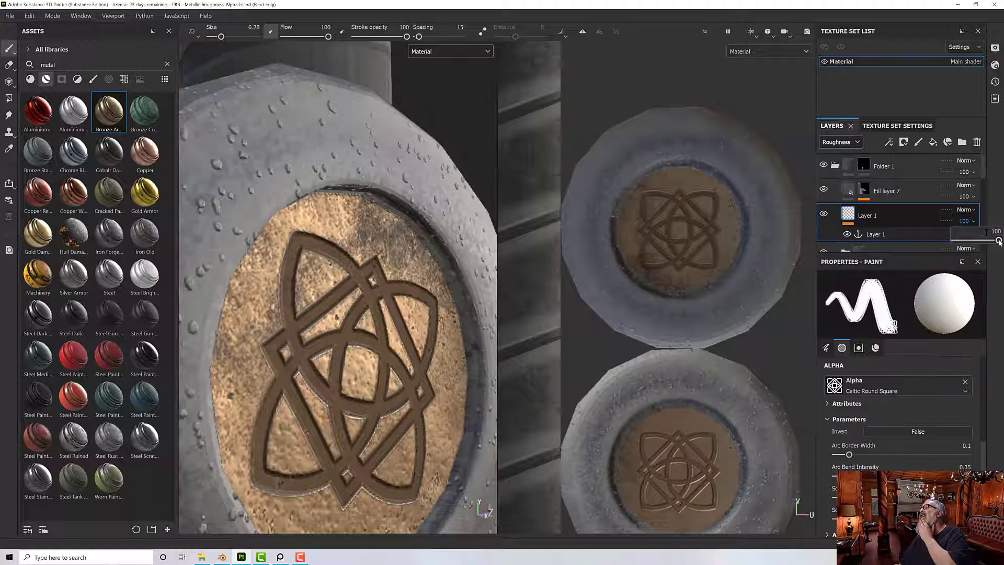
pyautogui.moveTo(998, 241); pyautogui.dragTo(985, 245)
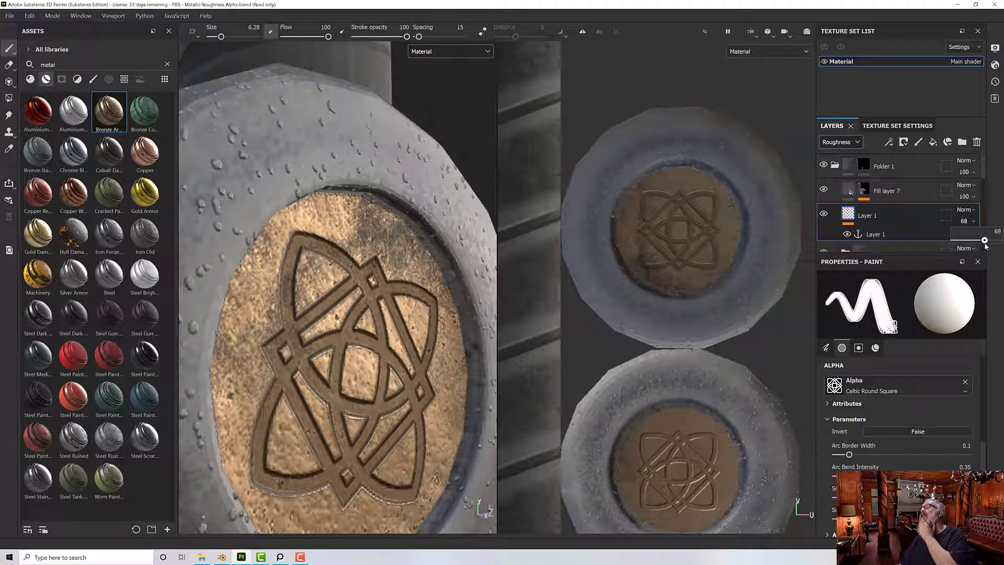
pyautogui.scroll(2, 272, 345)
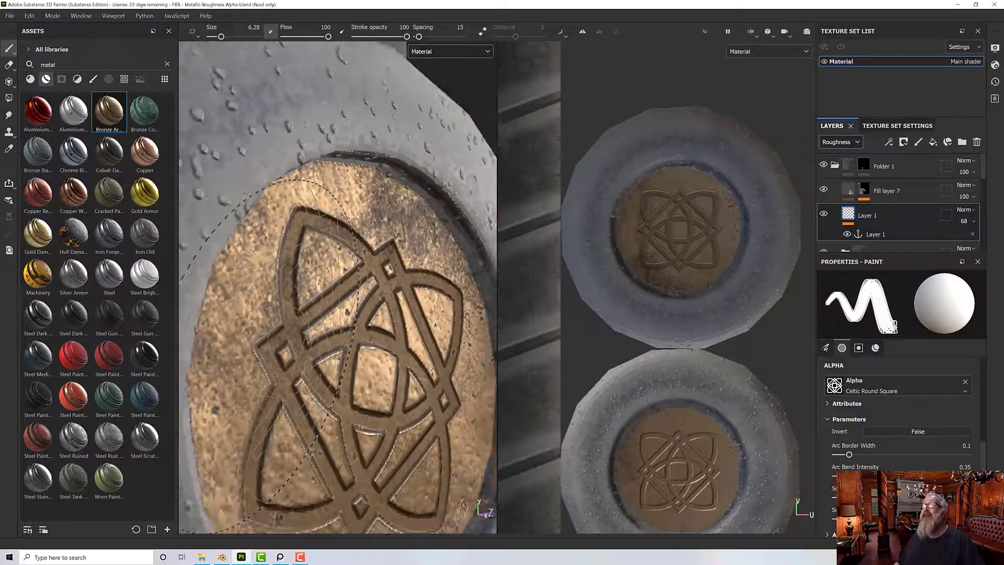
pyautogui.scroll(-6, 272, 346)
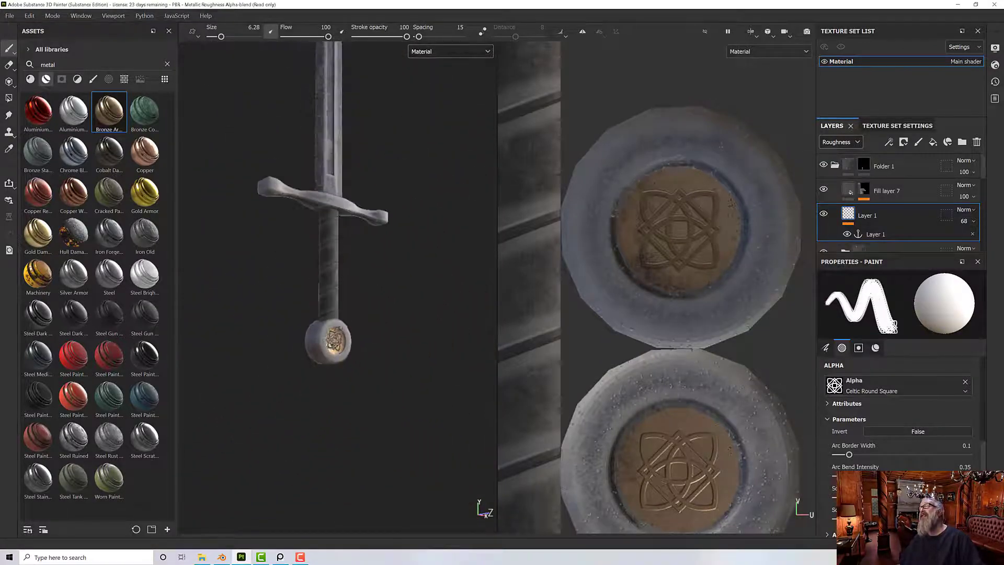
pyautogui.keyDown('alt'); pyautogui.moveTo(357, 313); pyautogui.dragTo(333, 464); pyautogui.keyUp('alt')
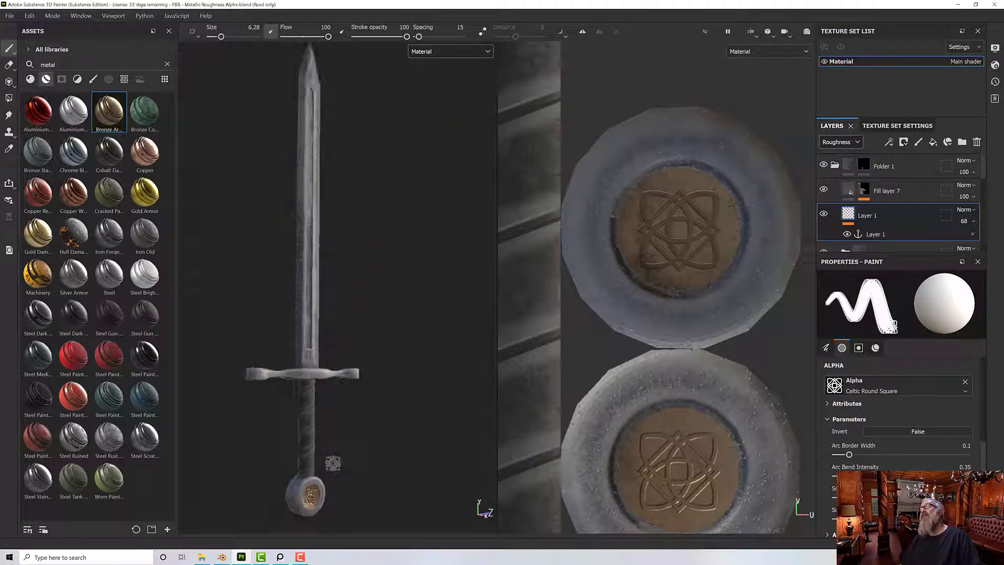
# Set the Height channel opacity of Layer 1 to 7 to make the pommel's engraved emblems shallower.
pyautogui.keyDown('alt'); pyautogui.moveTo(335, 456); pyautogui.dragTo(352, 477, button='middle'); pyautogui.keyUp('alt')
pyautogui.keyDown('alt'); pyautogui.moveTo(352, 477); pyautogui.dragTo(354, 448); pyautogui.keyUp('alt')
pyautogui.keyDown('alt'); pyautogui.moveTo(354, 448); pyautogui.dragTo(395, 393, button='middle'); pyautogui.keyUp('alt')
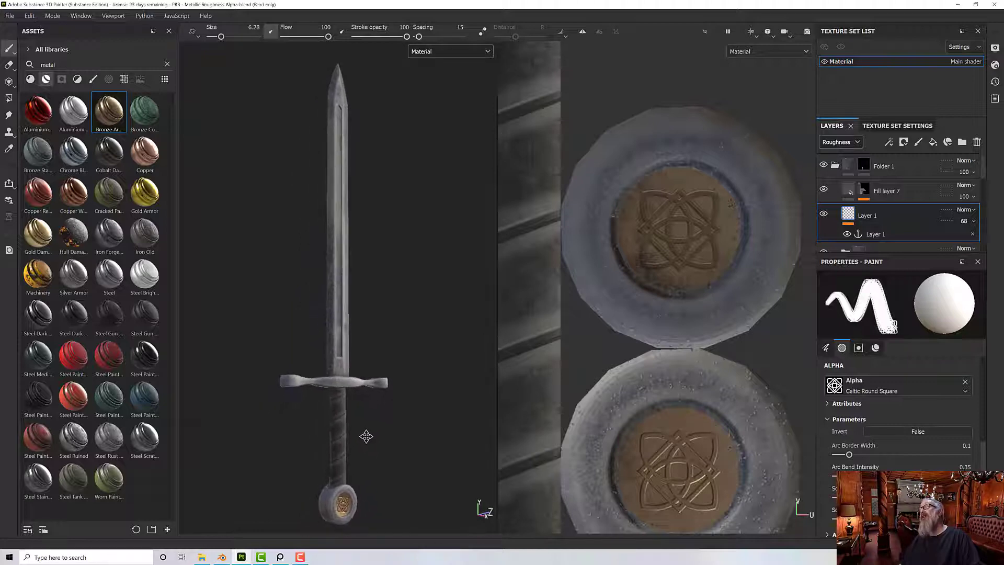
pyautogui.scroll(1, 366, 436)
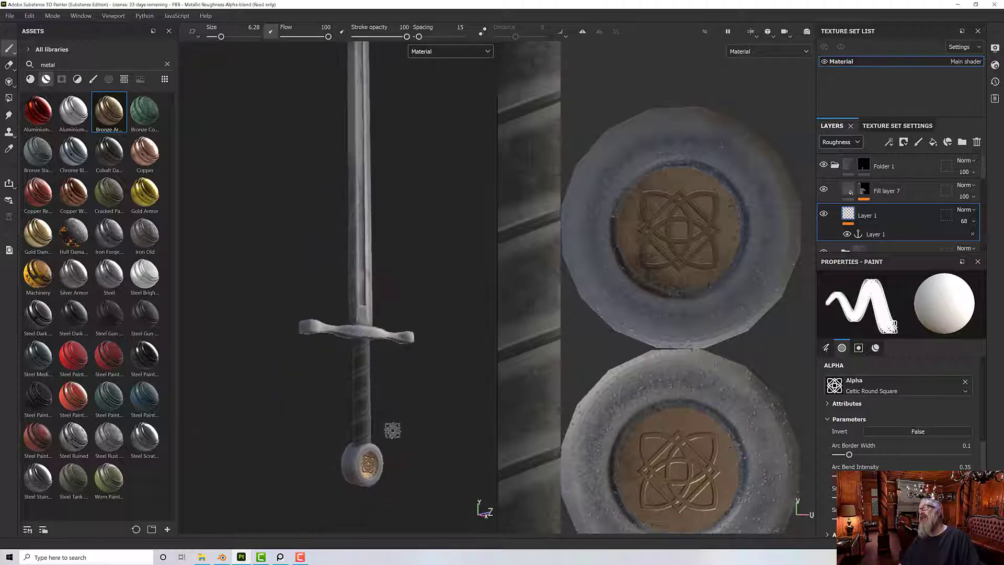
pyautogui.scroll(3, 383, 471)
pyautogui.scroll(8, 390, 473)
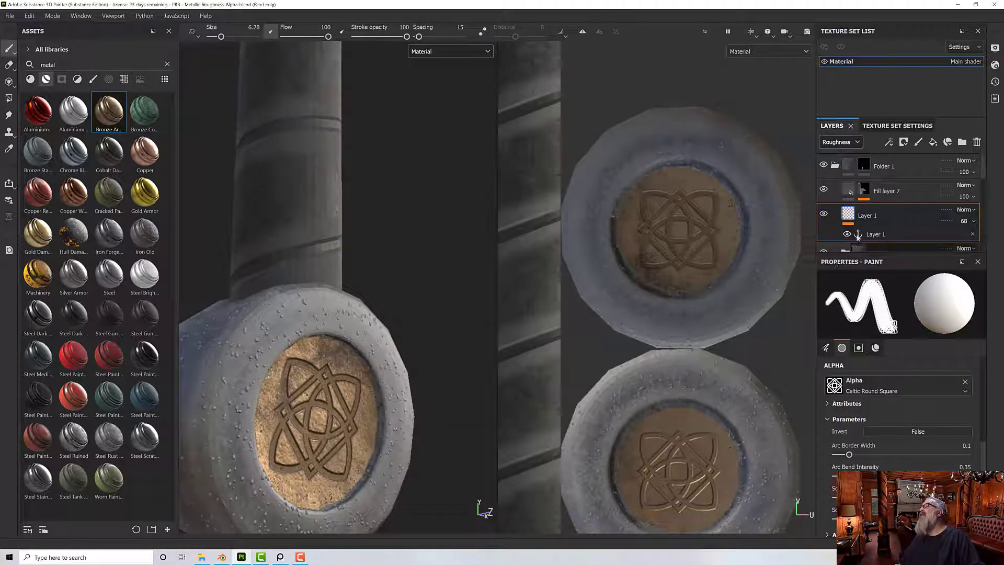
pyautogui.click(840, 142)
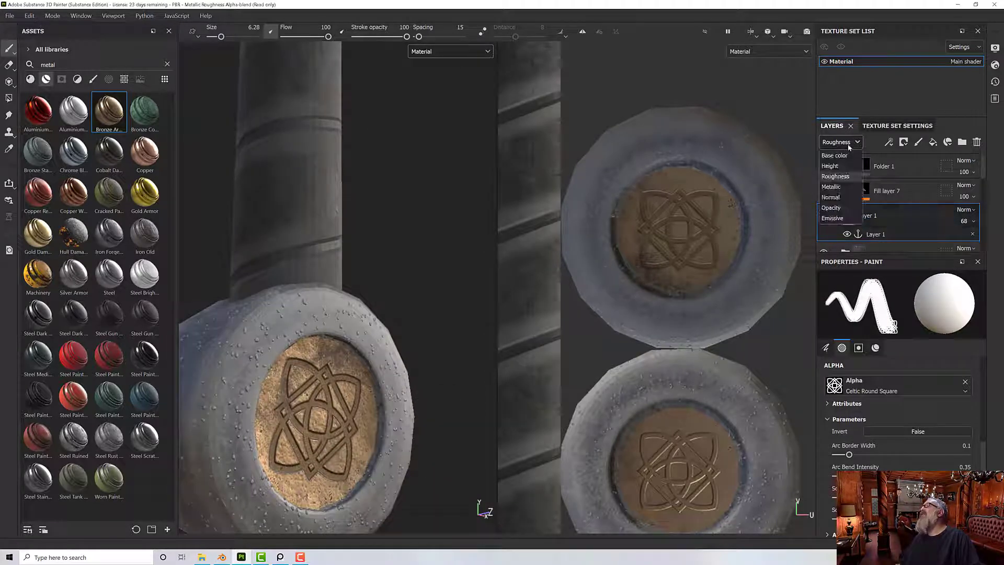
pyautogui.click(846, 166)
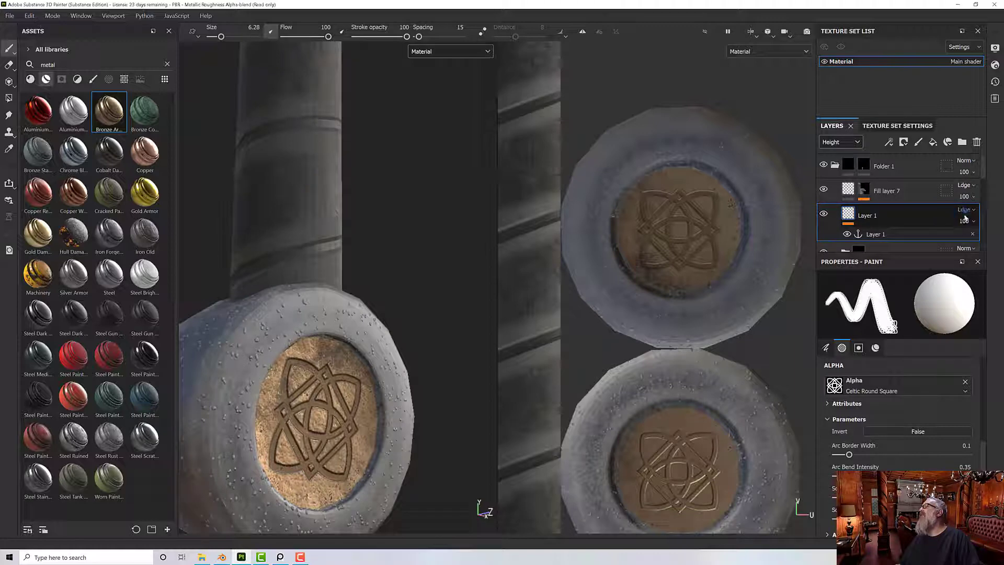
pyautogui.click(970, 221)
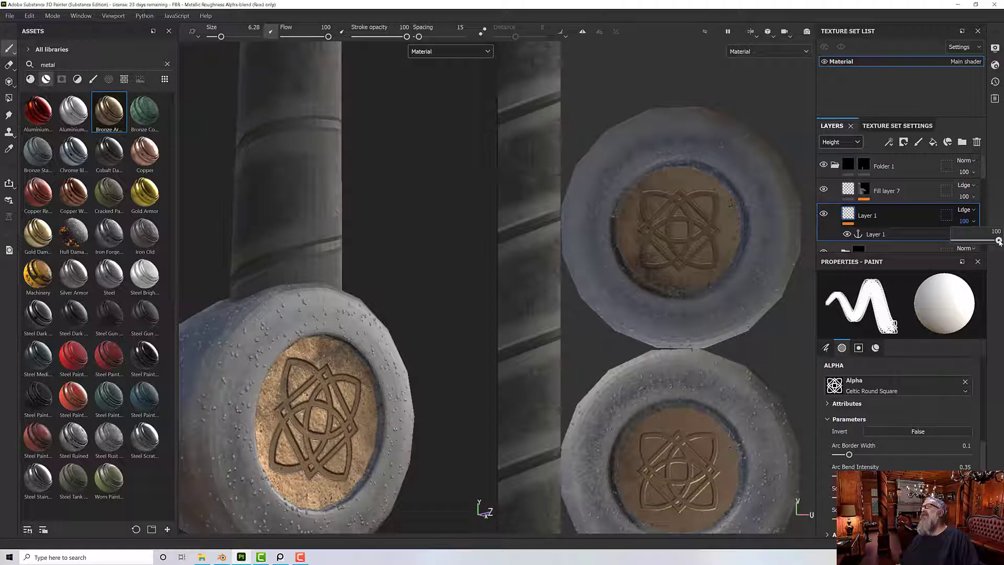
pyautogui.moveTo(999, 241); pyautogui.dragTo(957, 246)
# Frame the whole sword and render it in Iray, checking it from slightly different angles.
pyautogui.scroll(-6, 448, 302)
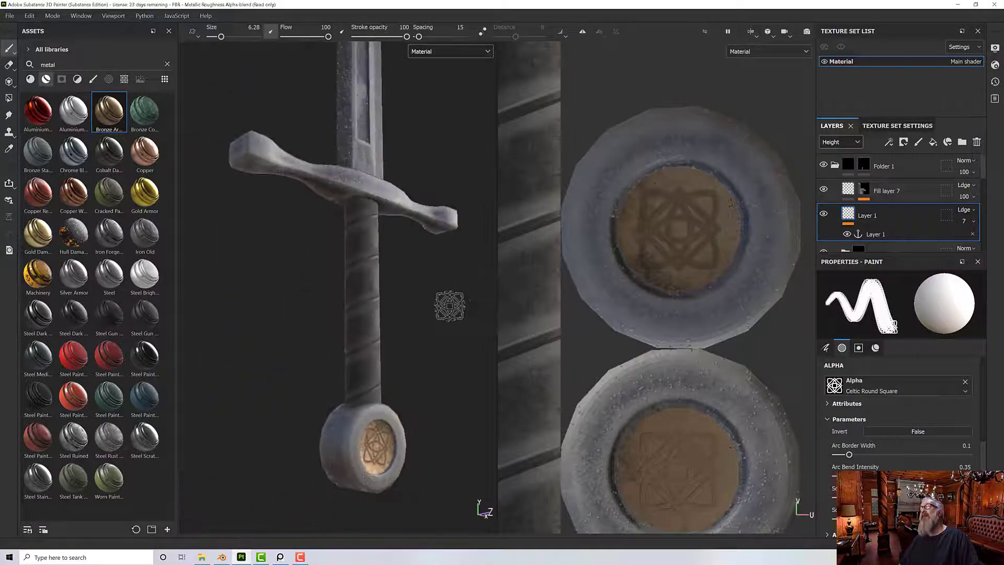
pyautogui.moveTo(431, 305)
pyautogui.keyDown('alt'); pyautogui.mouseDown()
pyautogui.moveTo(426, 298)
pyautogui.moveTo(430, 320)
pyautogui.moveTo(450, 291)
pyautogui.moveTo(408, 369)
pyautogui.mouseUp(); pyautogui.keyUp('alt')
pyautogui.scroll(-3, 397, 361)
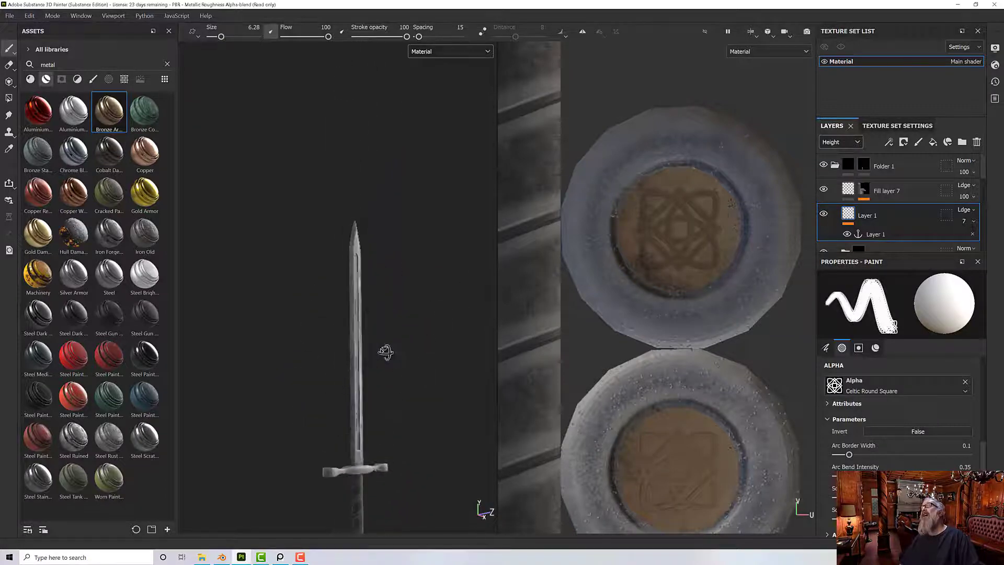
pyautogui.moveTo(386, 352); pyautogui.dragTo(379, 270, button='middle')
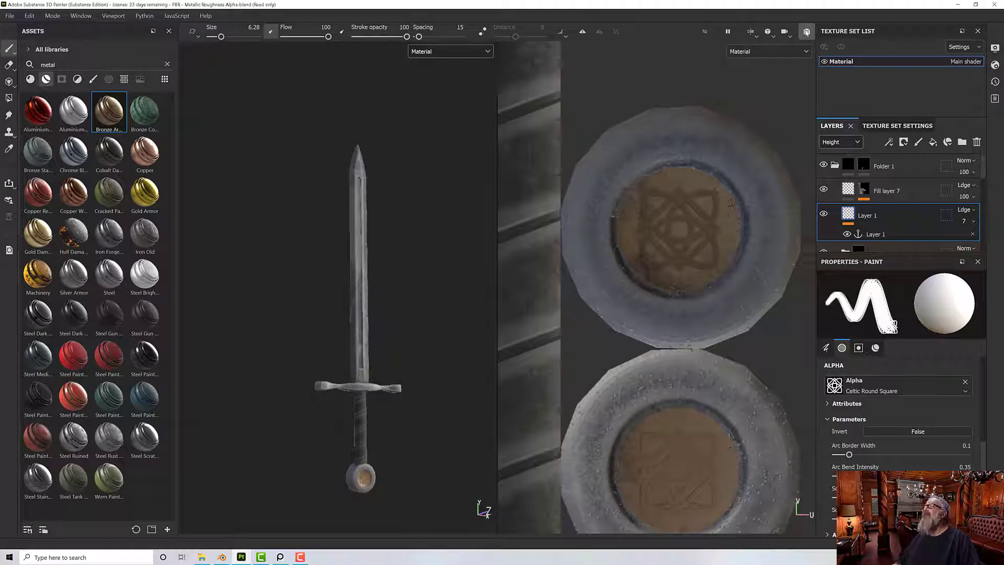
pyautogui.click(807, 32)
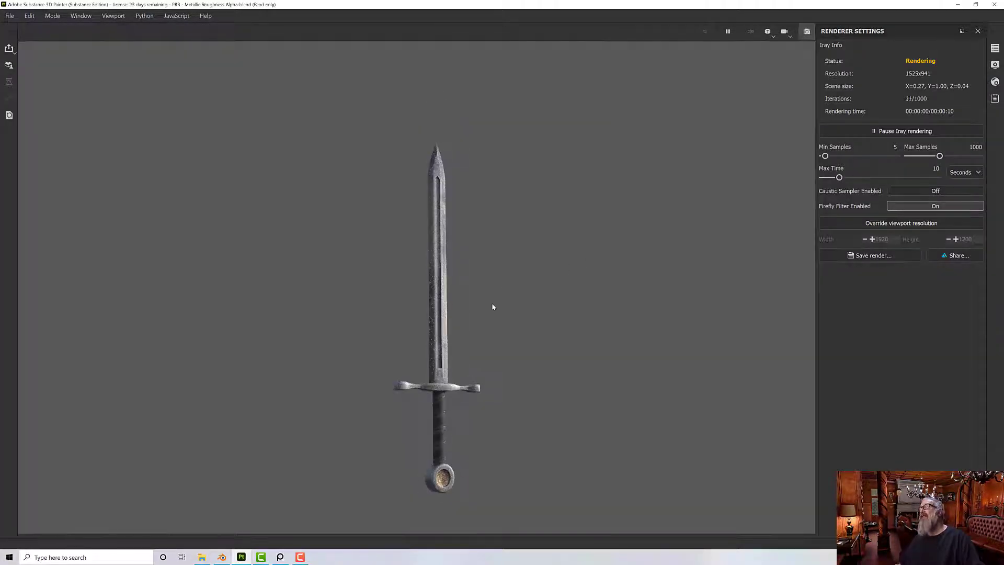
pyautogui.keyDown('alt'); pyautogui.moveTo(491, 298); pyautogui.dragTo(509, 285); pyautogui.keyUp('alt')
pyautogui.keyDown('alt'); pyautogui.moveTo(509, 285); pyautogui.dragTo(518, 297, button='middle'); pyautogui.keyUp('alt')
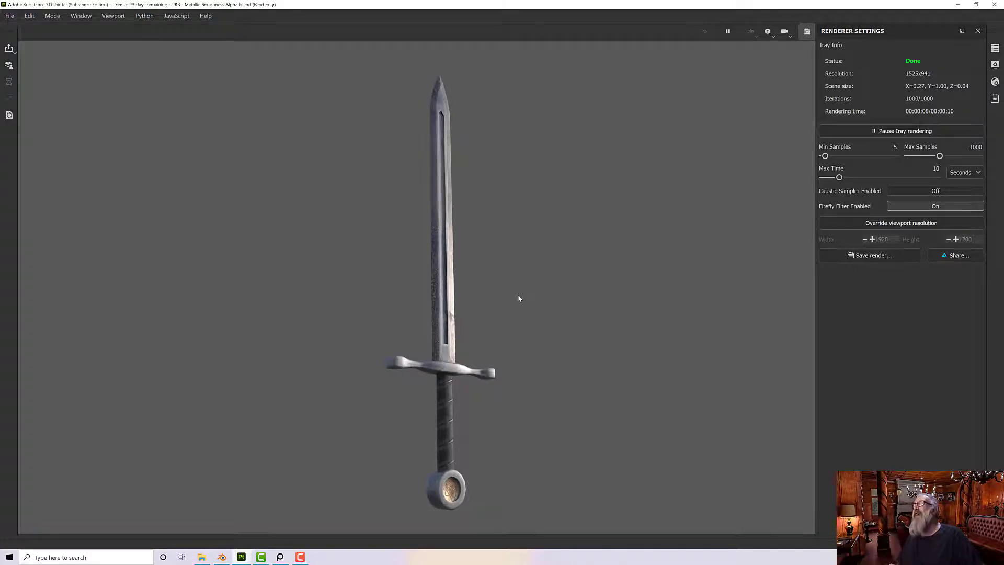
pyautogui.keyDown('alt'); pyautogui.moveTo(538, 307); pyautogui.dragTo(528, 327); pyautogui.keyUp('alt')
# Try the Gdansk Shipyard Buildings environment map in the display settings and check the rendered sword under its lighting.
pyautogui.click(995, 65)
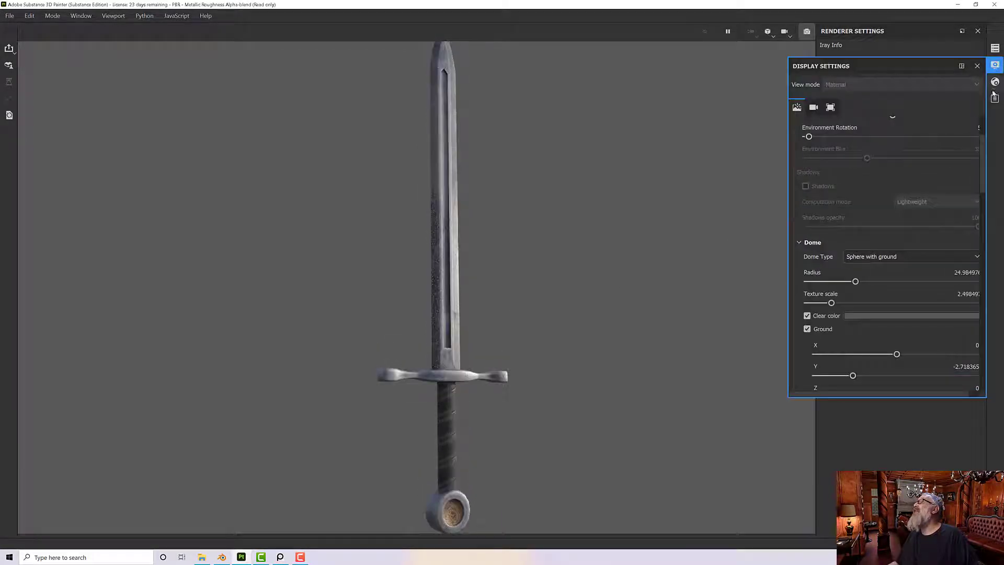
pyautogui.scroll(3, 893, 246)
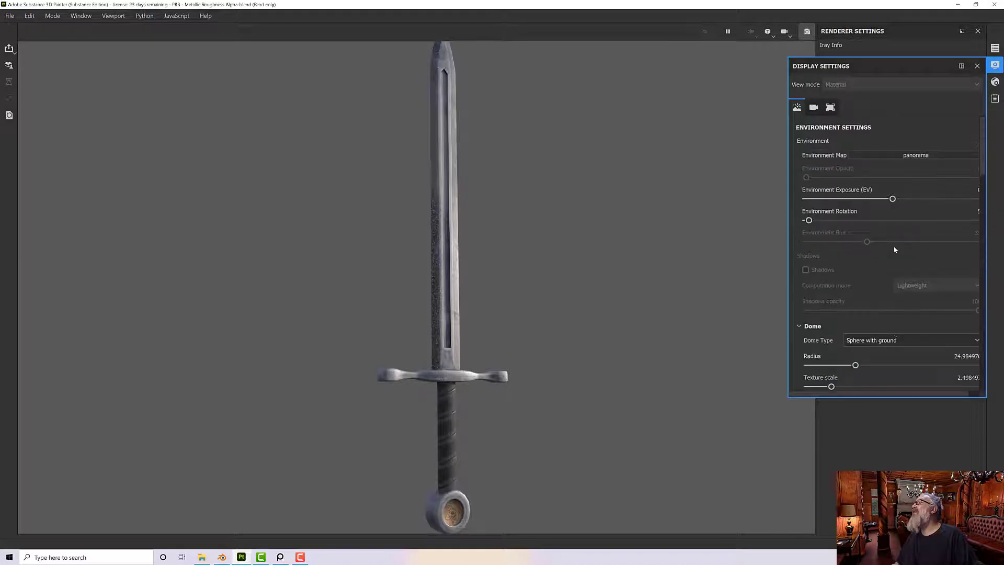
pyautogui.click(894, 156)
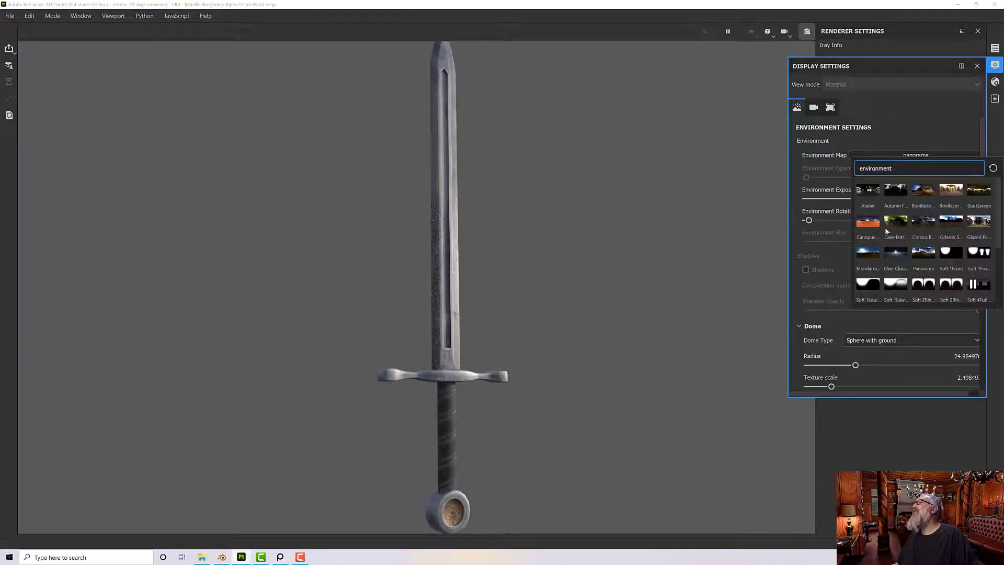
pyautogui.moveTo(926, 262)
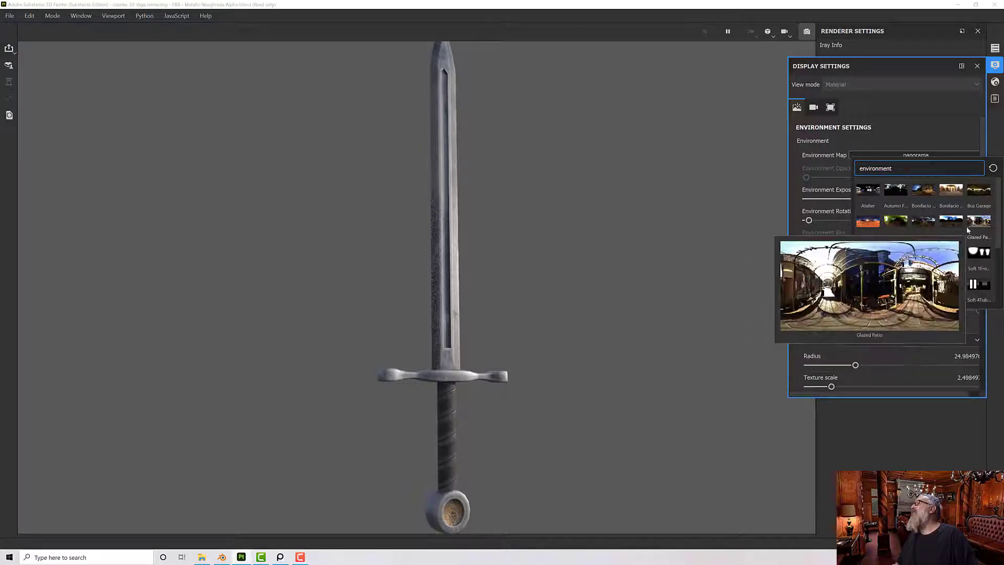
pyautogui.click(951, 219)
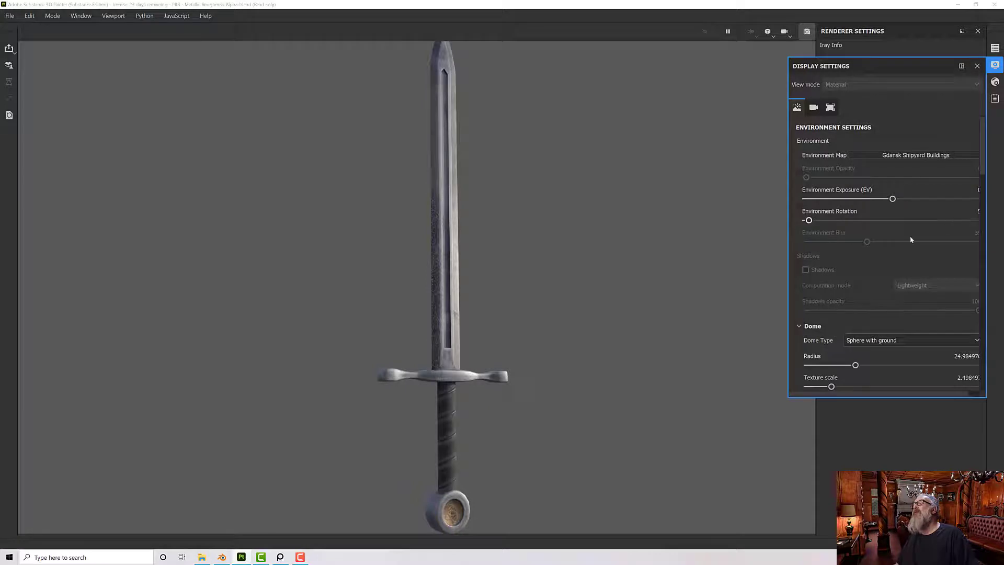
pyautogui.moveTo(520, 271)
pyautogui.keyDown('alt'); pyautogui.mouseDown()
pyautogui.moveTo(506, 261)
pyautogui.moveTo(523, 275)
pyautogui.mouseUp(); pyautogui.keyUp('alt')
pyautogui.scroll(-2, 523, 268)
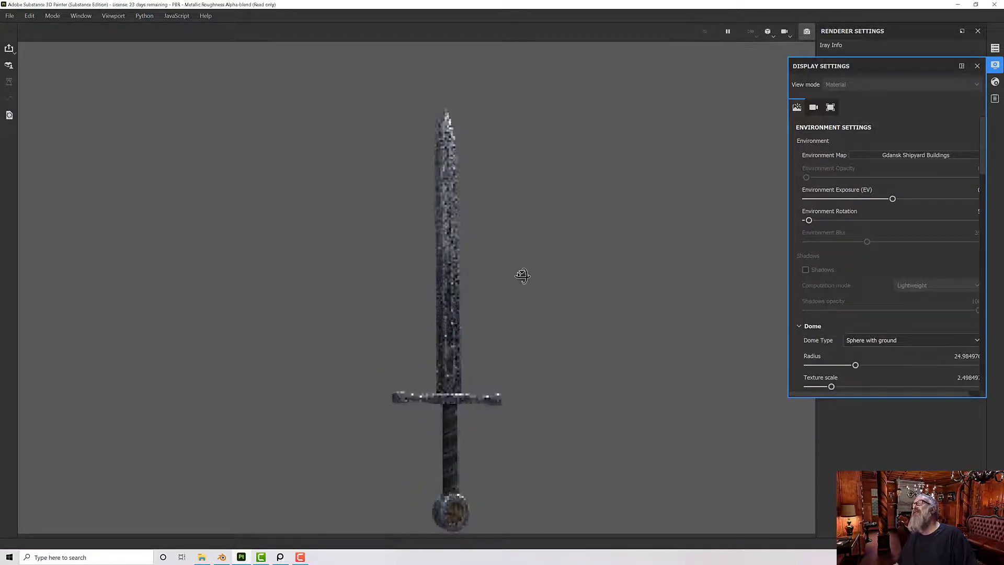
pyautogui.keyDown('alt'); pyautogui.moveTo(523, 275); pyautogui.dragTo(524, 253, button='middle'); pyautogui.keyUp('alt')
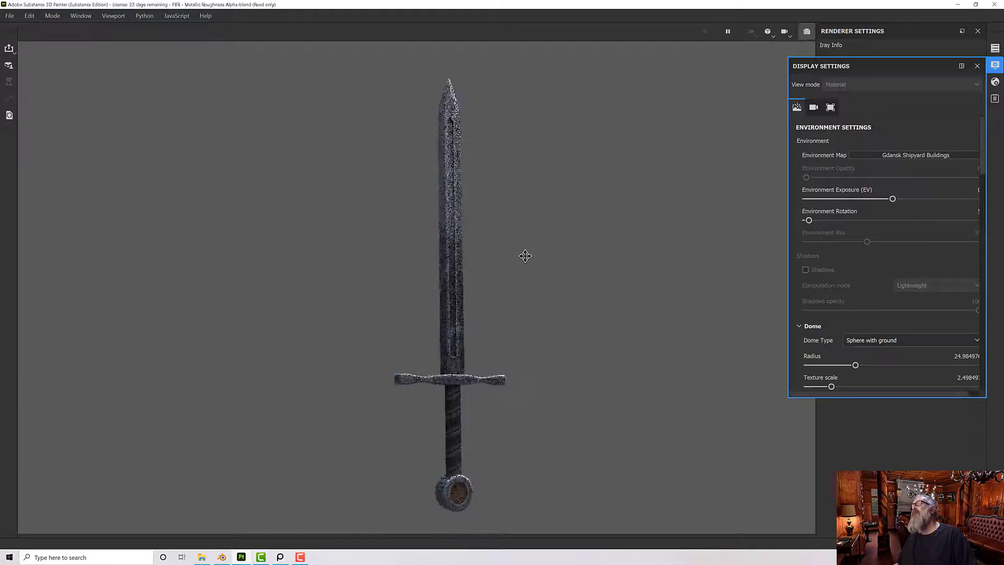
pyautogui.keyDown('alt'); pyautogui.moveTo(540, 261); pyautogui.dragTo(551, 267); pyautogui.keyUp('alt')
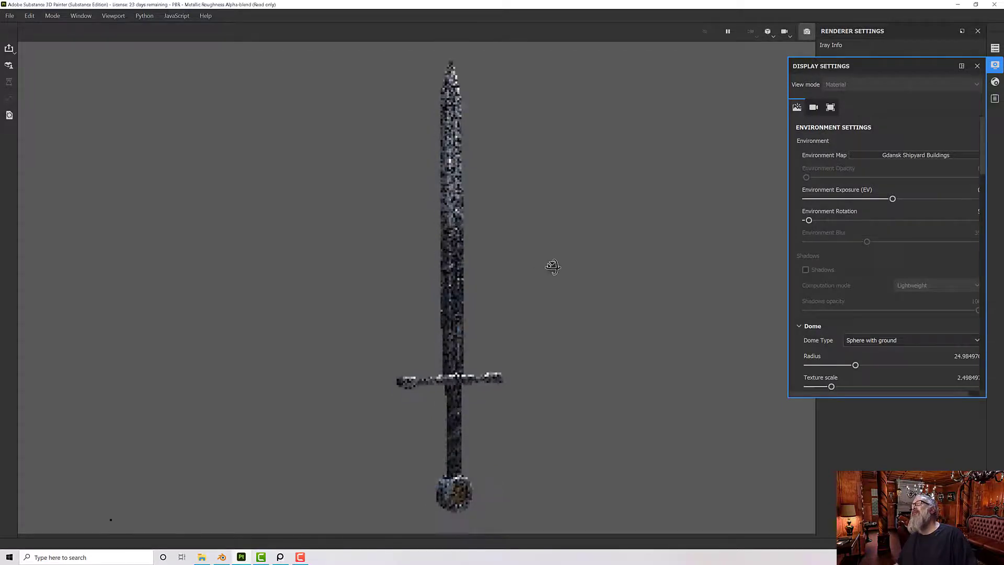
# Try the Soft 1Front environment map on the render and view the sword from another angle.
pyautogui.click(885, 156)
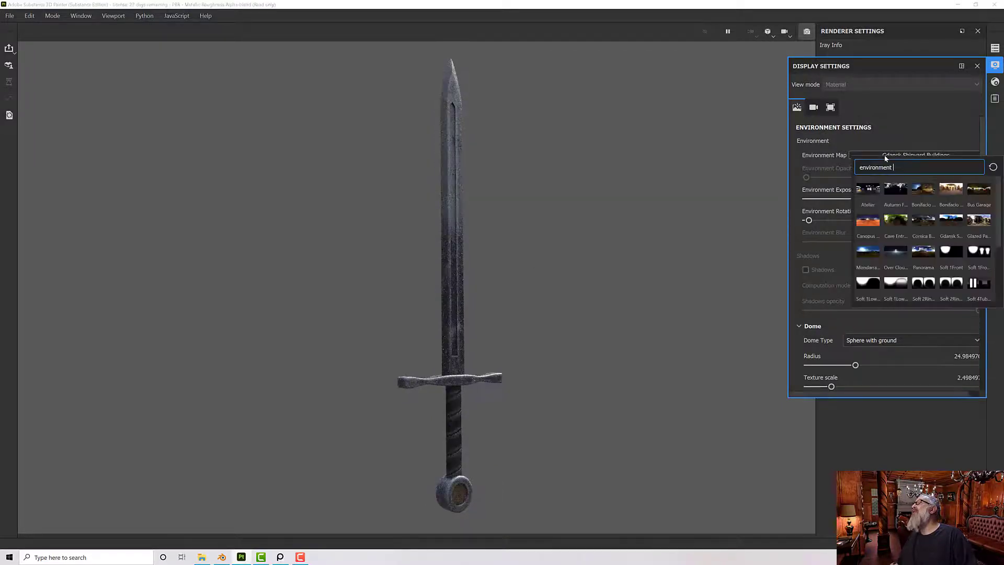
pyautogui.click(951, 252)
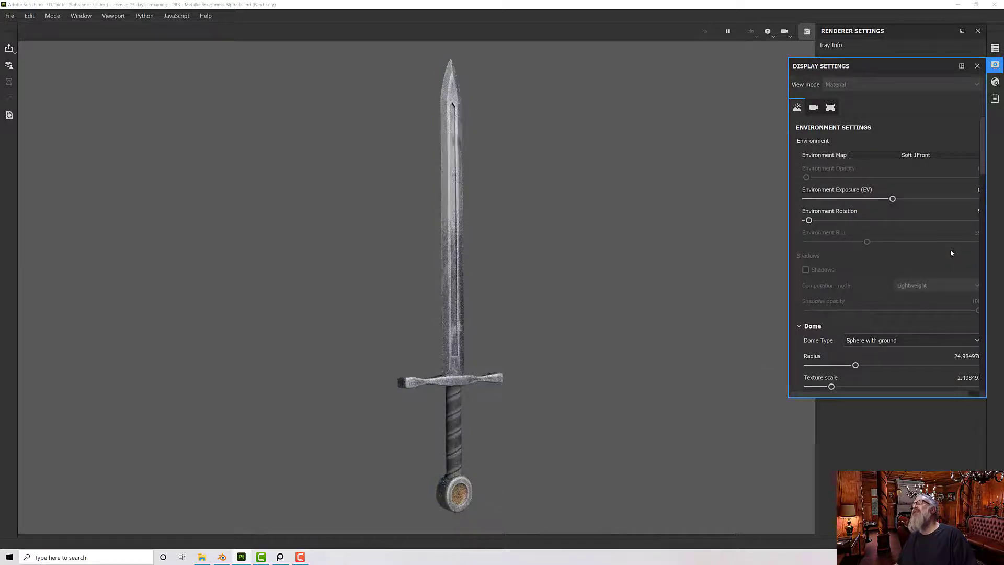
pyautogui.keyDown('alt'); pyautogui.moveTo(592, 238); pyautogui.dragTo(581, 226); pyautogui.keyUp('alt')
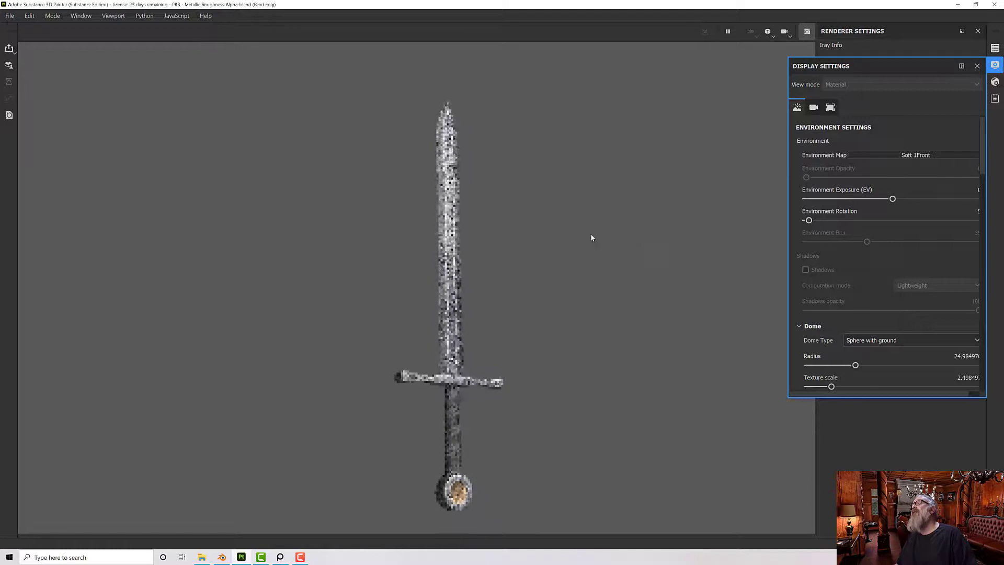
# Light the render with the Over Clouds environment map, rotate the environment to about 137, and frame the sword closer.
pyautogui.click(906, 154)
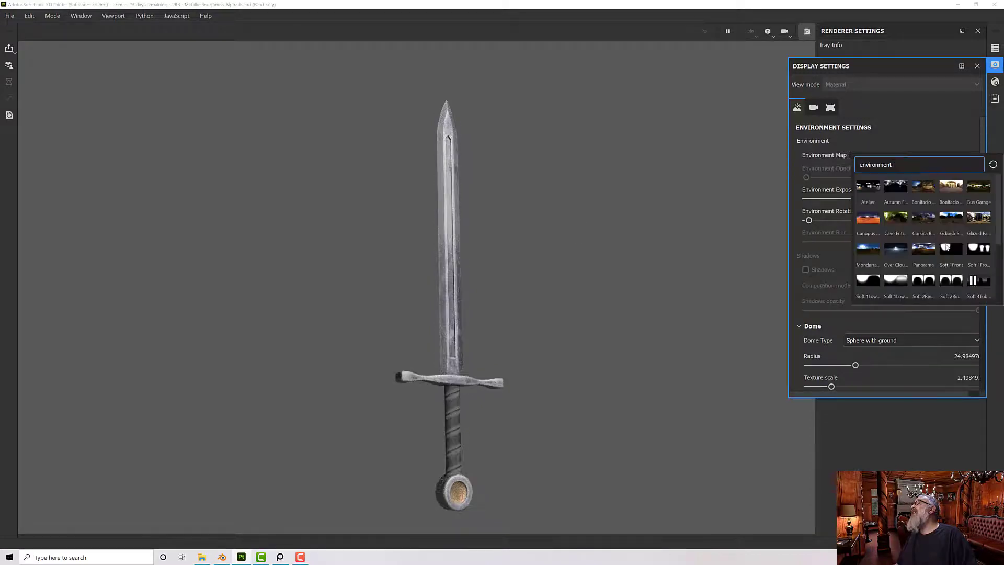
pyautogui.click(904, 252)
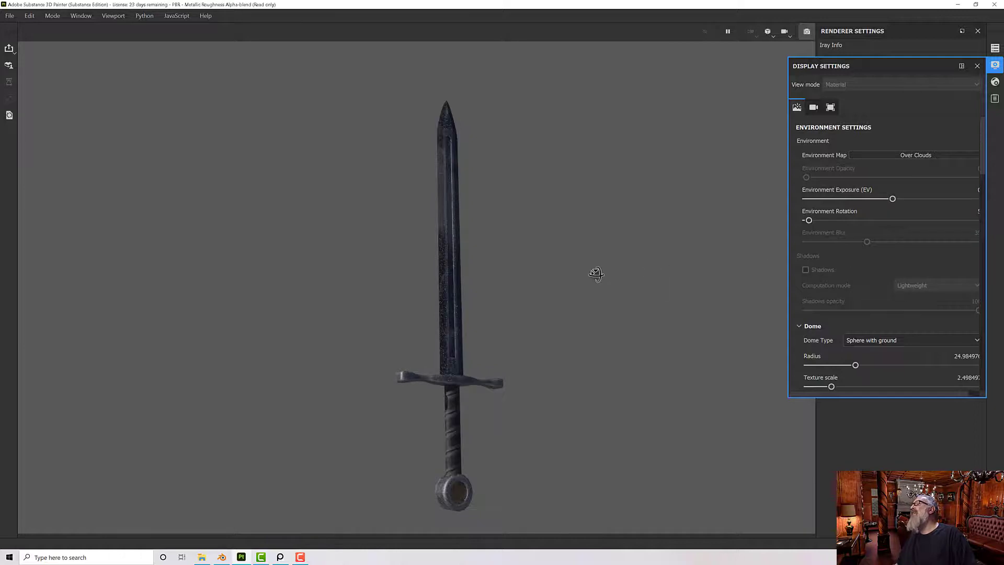
pyautogui.moveTo(597, 273)
pyautogui.keyDown('alt'); pyautogui.mouseDown()
pyautogui.moveTo(717, 278)
pyautogui.moveTo(617, 280)
pyautogui.moveTo(608, 270)
pyautogui.mouseUp(); pyautogui.keyUp('alt')
pyautogui.keyDown('shift'); pyautogui.moveTo(608, 270); pyautogui.dragTo(573, 273, button='right'); pyautogui.keyUp('shift')
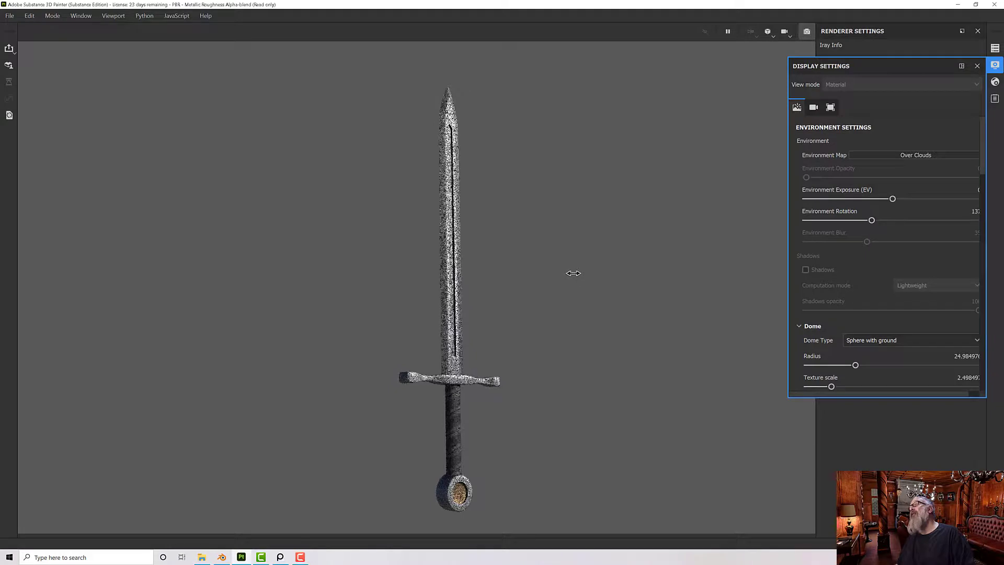
pyautogui.keyDown('alt'); pyautogui.moveTo(601, 271); pyautogui.dragTo(583, 253); pyautogui.keyUp('alt')
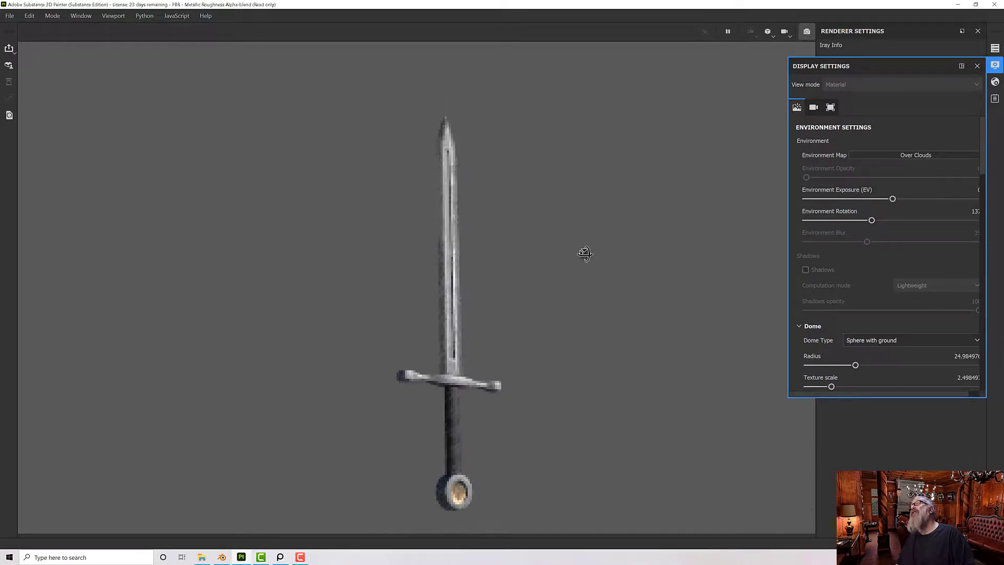
pyautogui.keyDown('alt'); pyautogui.moveTo(585, 255); pyautogui.dragTo(583, 241, button='middle'); pyautogui.keyUp('alt')
pyautogui.scroll(2, 584, 244)
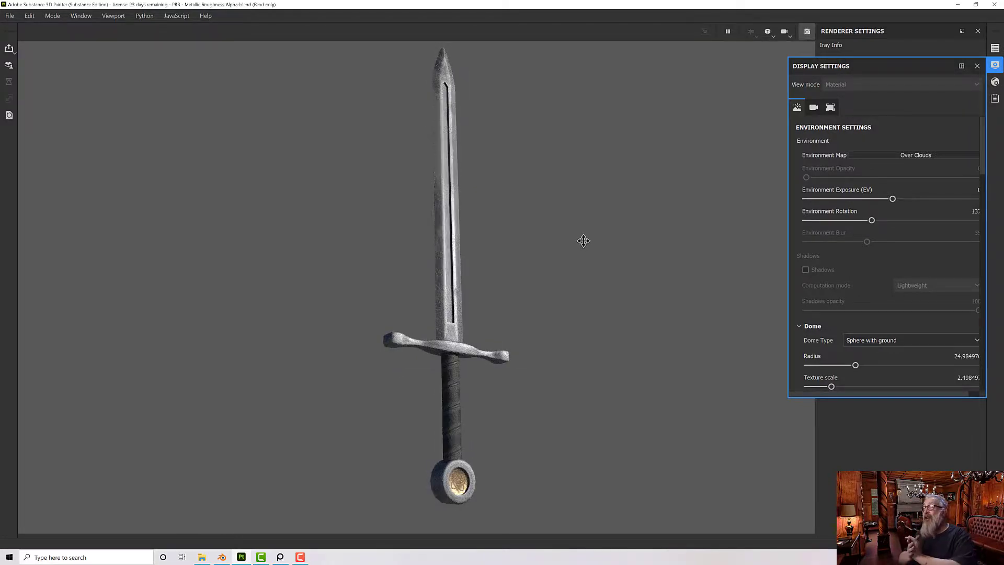